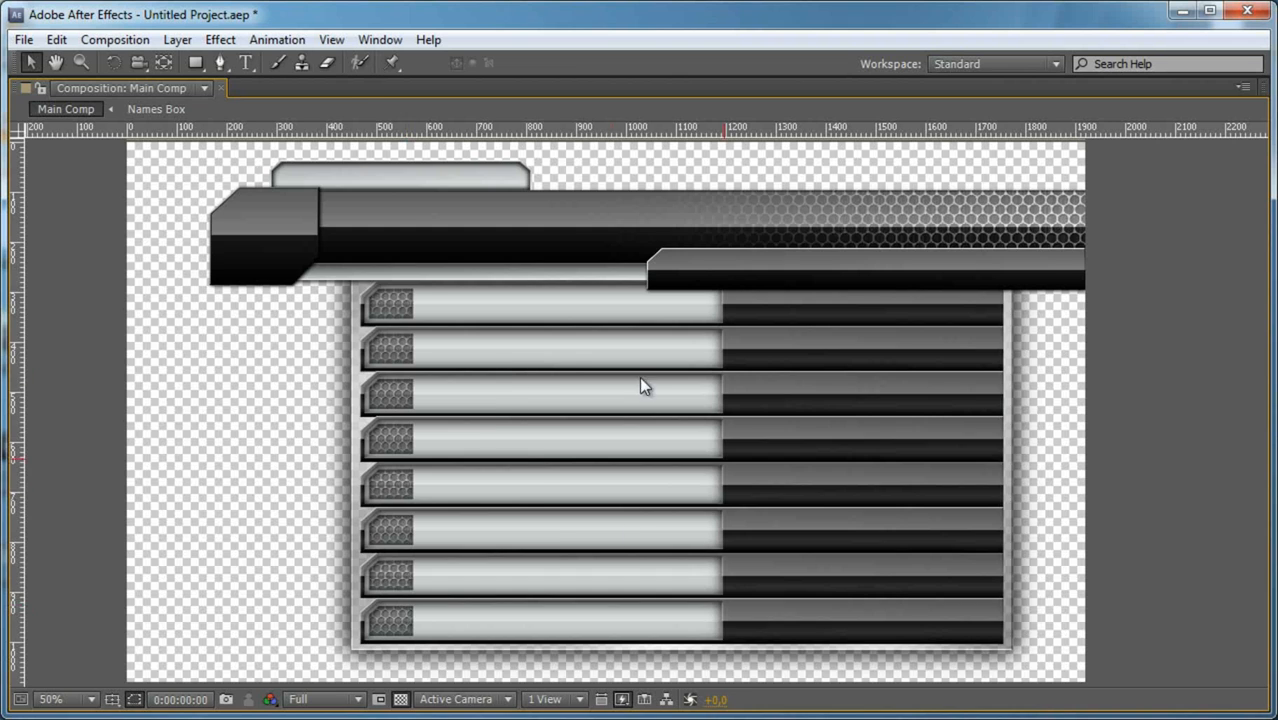
# Restore the full panel layout and enlarge the Project panel in width and height.
pyautogui.press(',')
pyautogui.press('`')
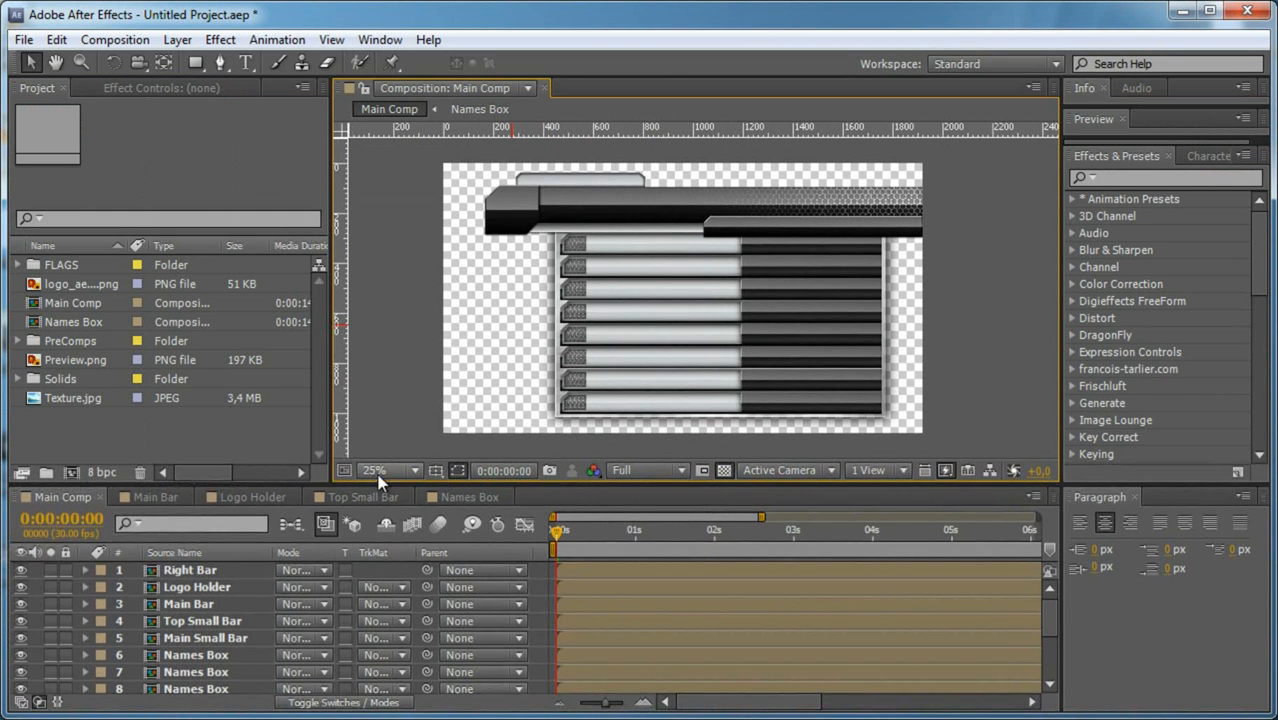
pyautogui.moveTo(385, 487); pyautogui.dragTo(398, 462)
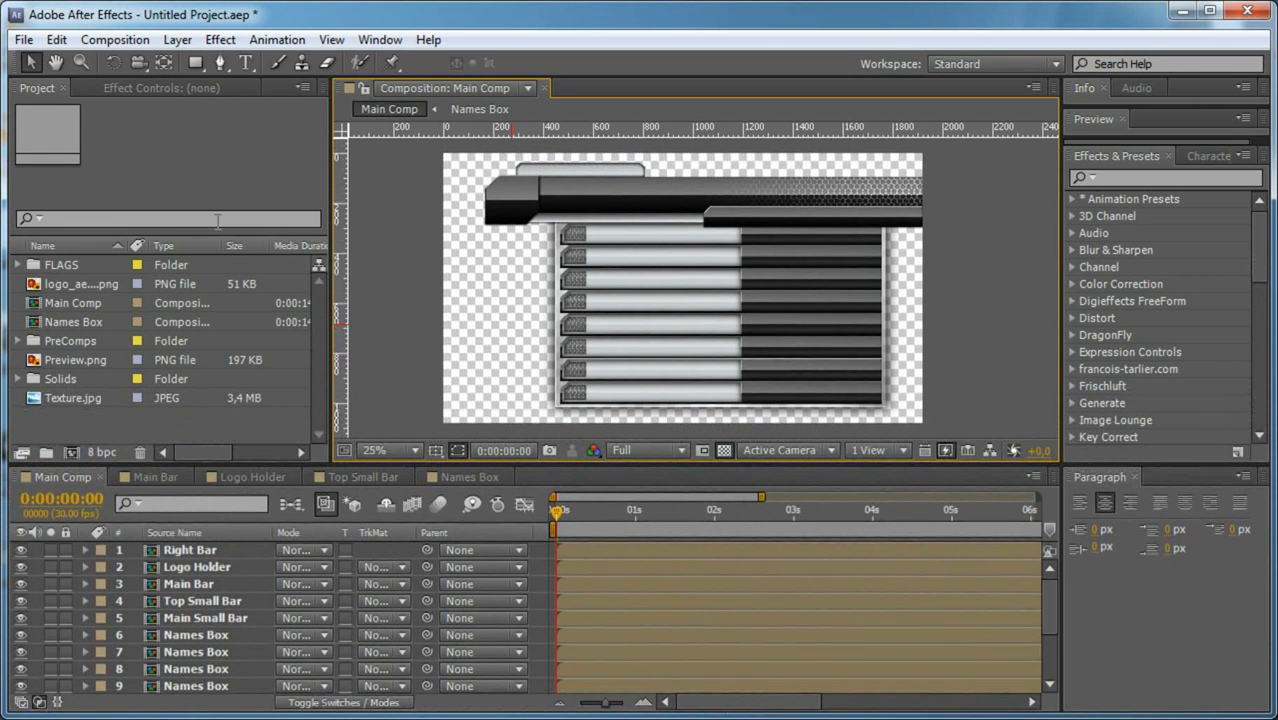
pyautogui.moveTo(331, 282); pyautogui.dragTo(385, 282)
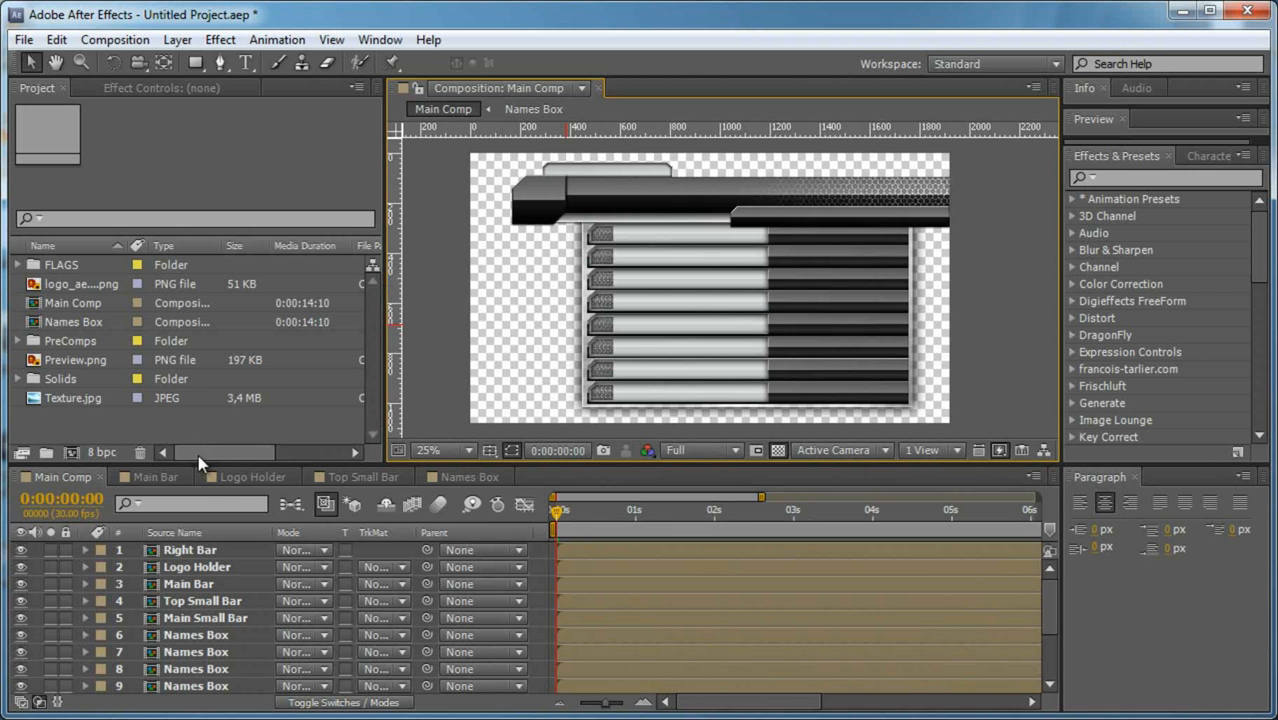
pyautogui.moveTo(200, 466); pyautogui.dragTo(200, 508)
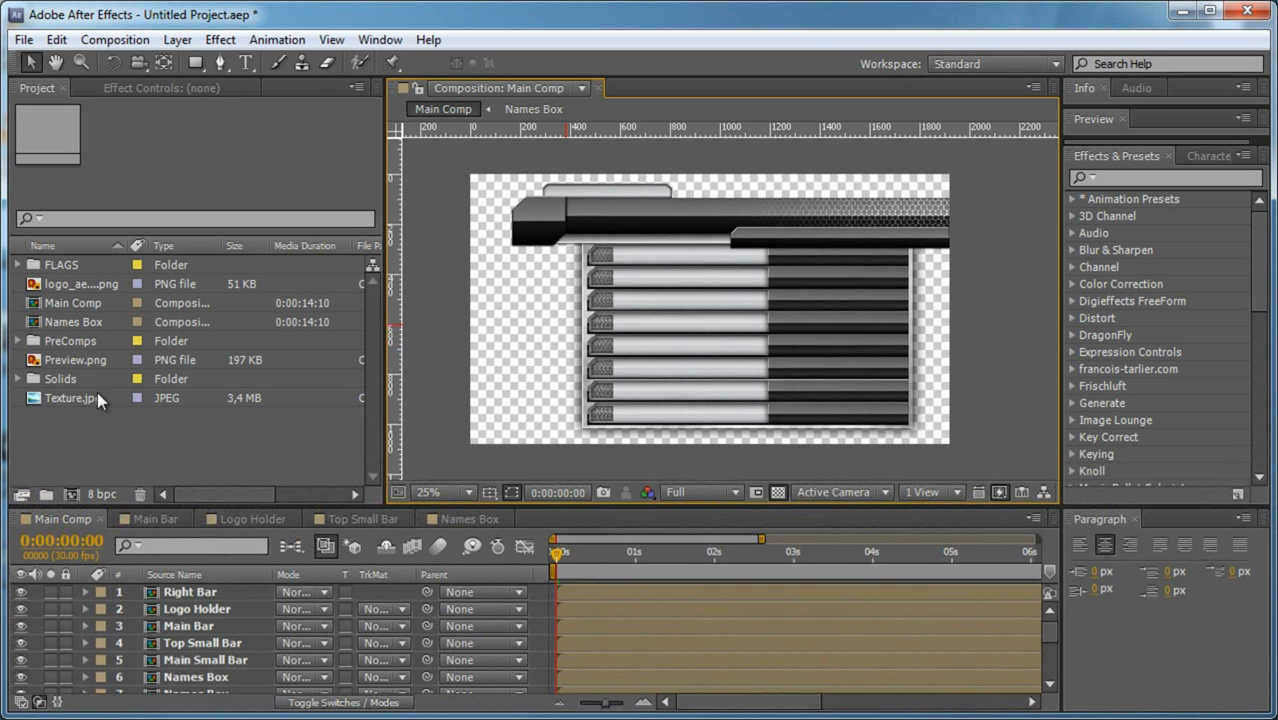
# Group Texture.jpg, Preview.png and the logo PNG into a new project folder named Images.
pyautogui.click(83, 398)
pyautogui.keyDown('ctrl'); pyautogui.click(79, 360); pyautogui.keyUp('ctrl')
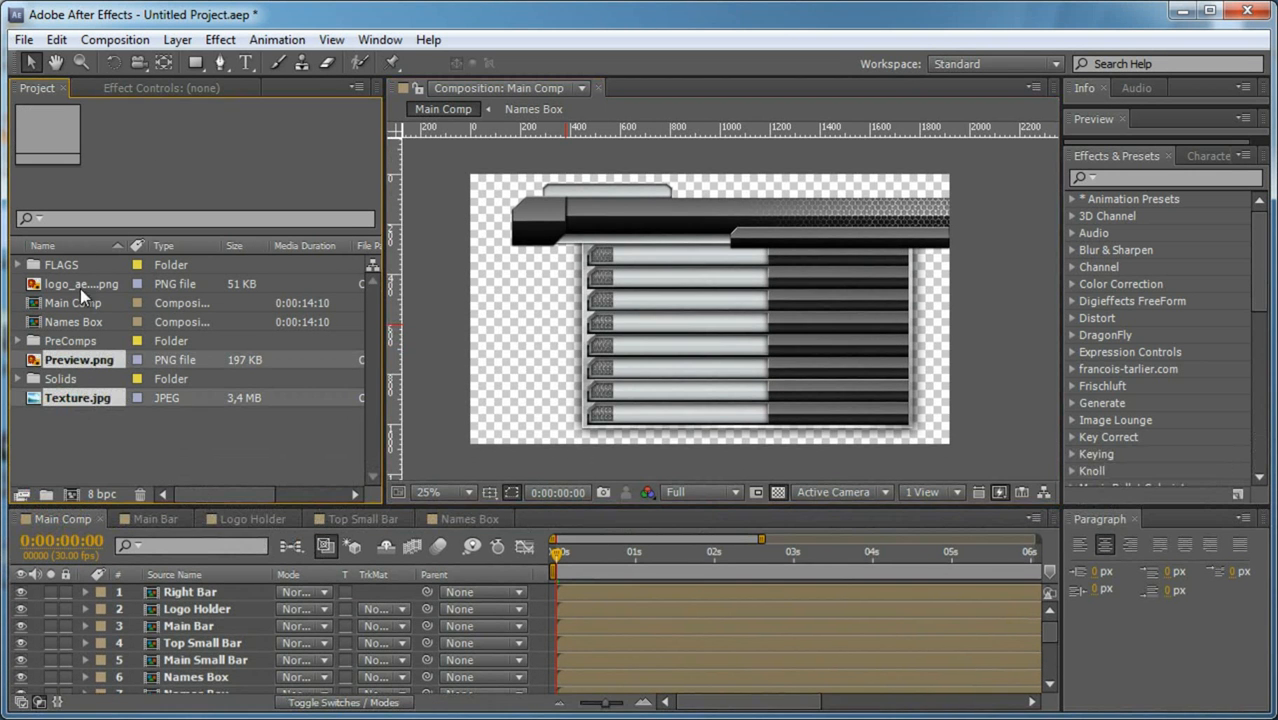
pyautogui.keyDown('ctrl'); pyautogui.click(80, 288); pyautogui.keyUp('ctrl')
pyautogui.moveTo(78, 402); pyautogui.dragTo(51, 490)
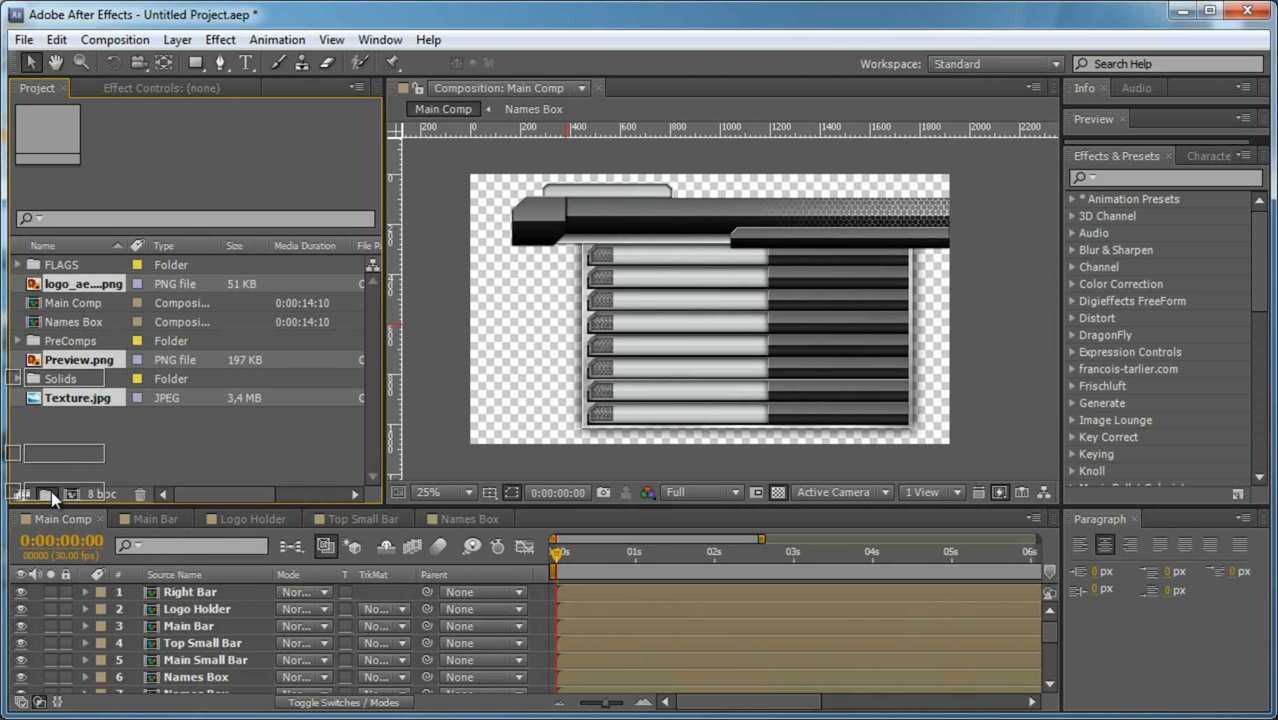
pyautogui.write('Images')
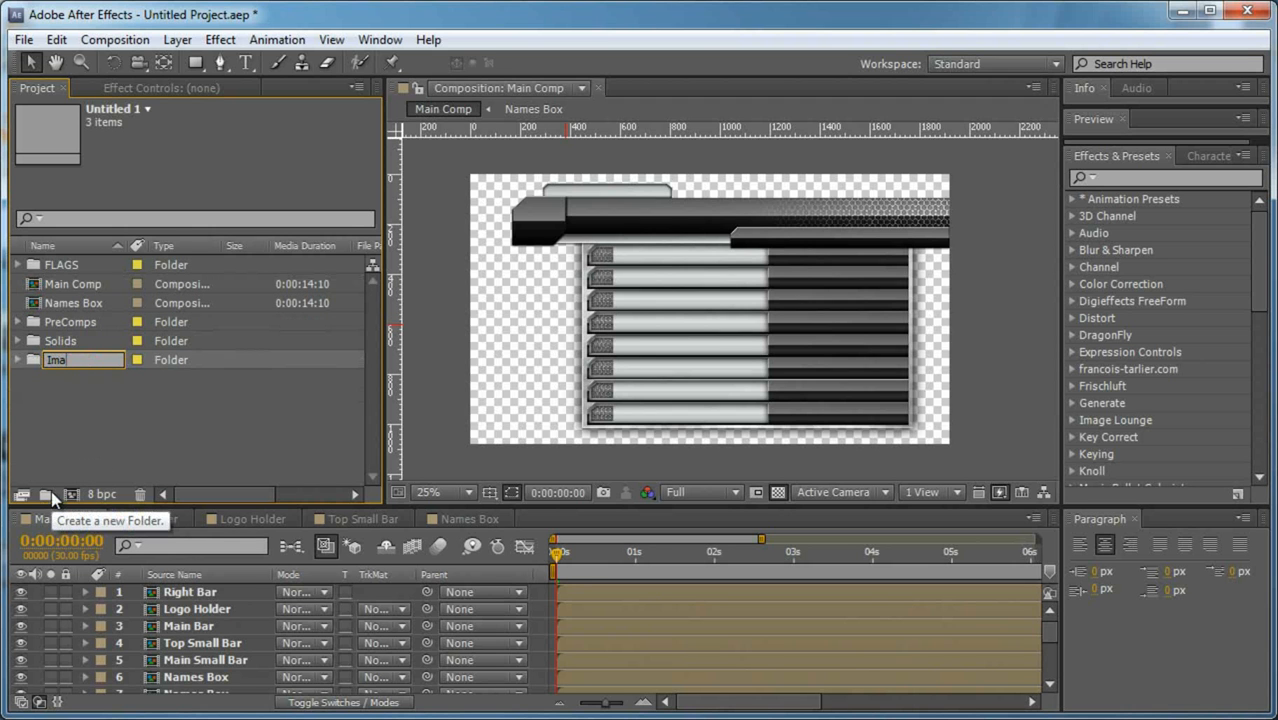
pyautogui.press('Return')
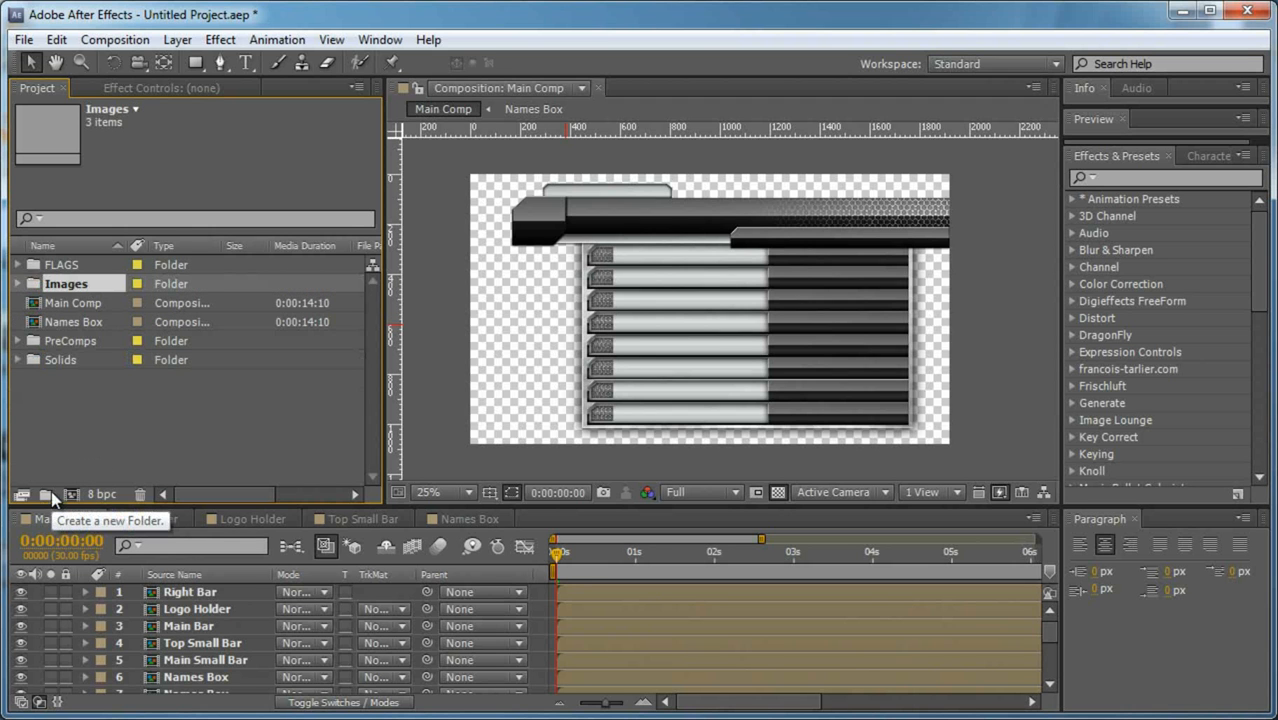
# Rename the Names Box composition to Names Box 01 and widen the name column to show it in full.
pyautogui.click(92, 321)
pyautogui.press('Return')
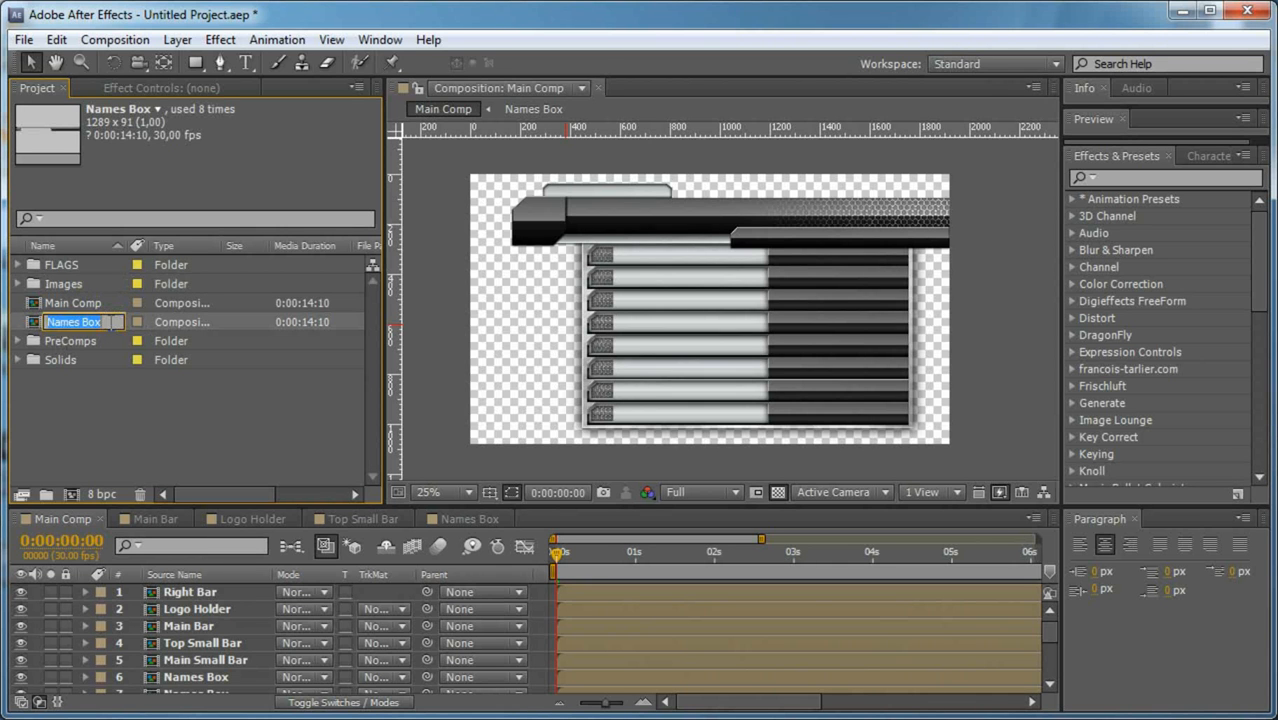
pyautogui.write(')1')
pyautogui.press('Return')
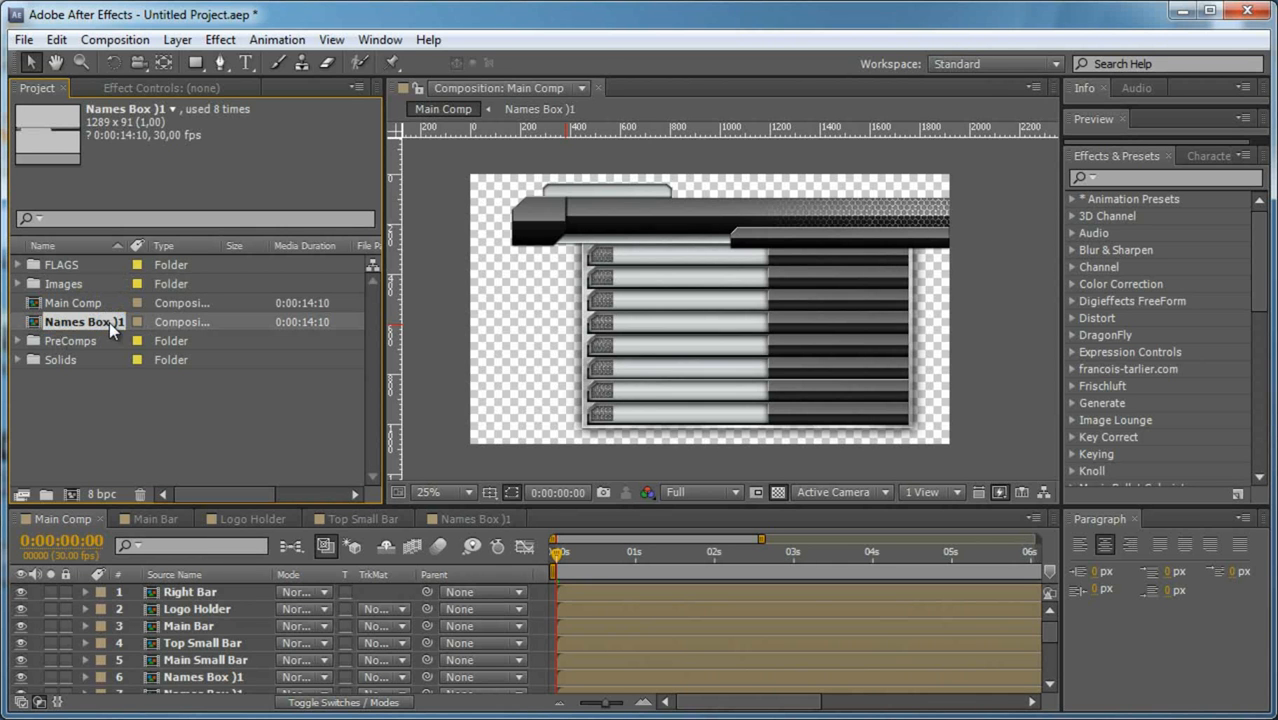
pyautogui.press('Return')
pyautogui.click(111, 322)
pyautogui.press('BackSpace')
pyautogui.press('BackSpace')
pyautogui.write('01')
pyautogui.press('Return')
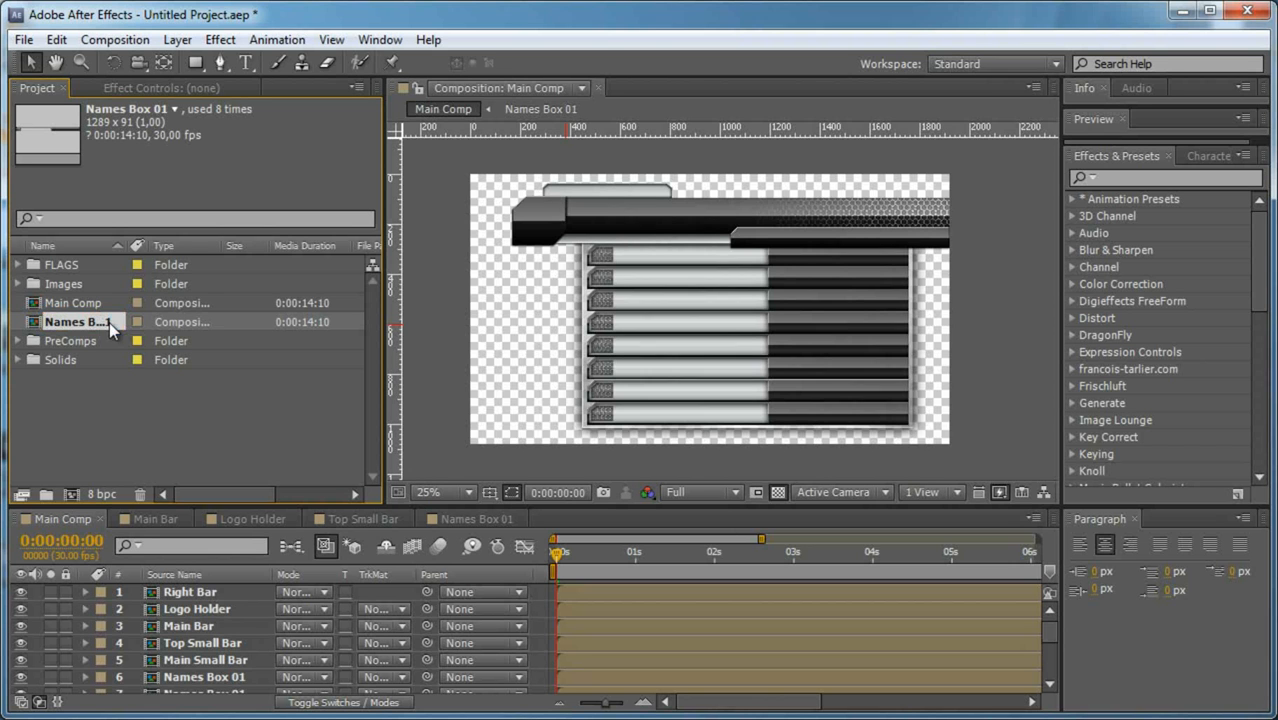
pyautogui.moveTo(132, 245); pyautogui.dragTo(169, 247)
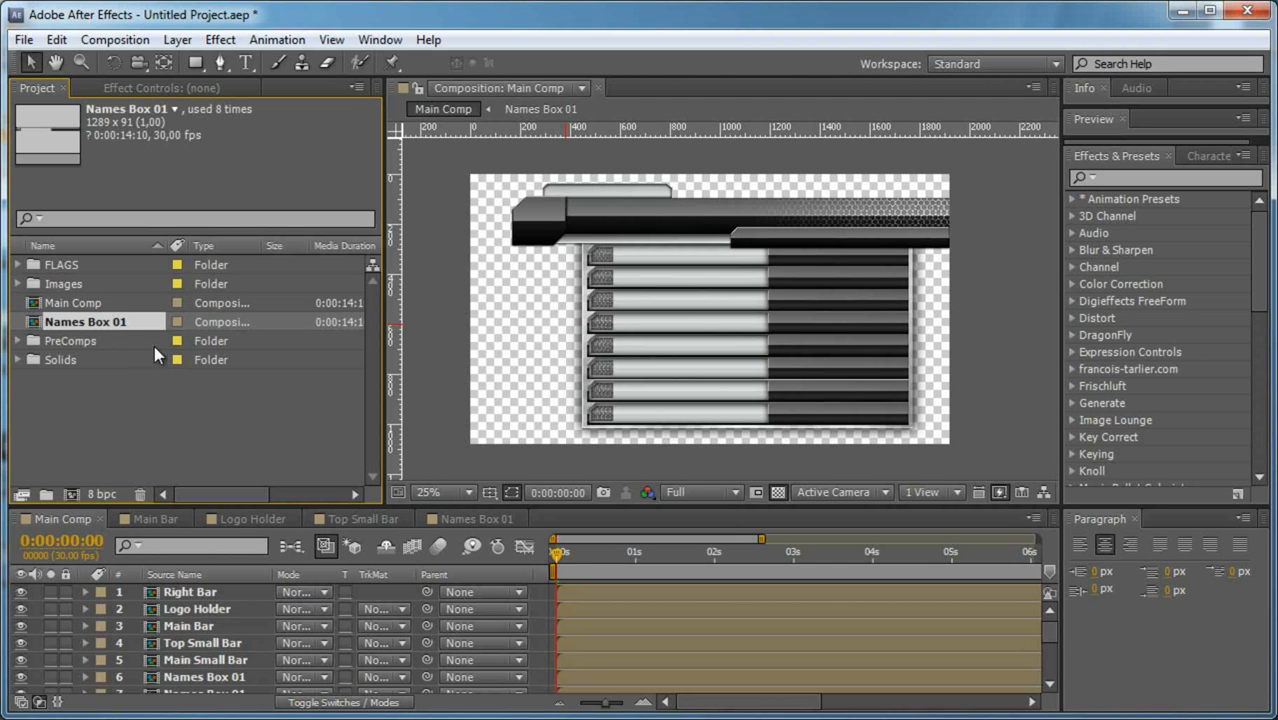
# Hide the Texture.jpg layer in the Names Box 01 composition and return to Main Comp.
pyautogui.doubleClick(123, 324)
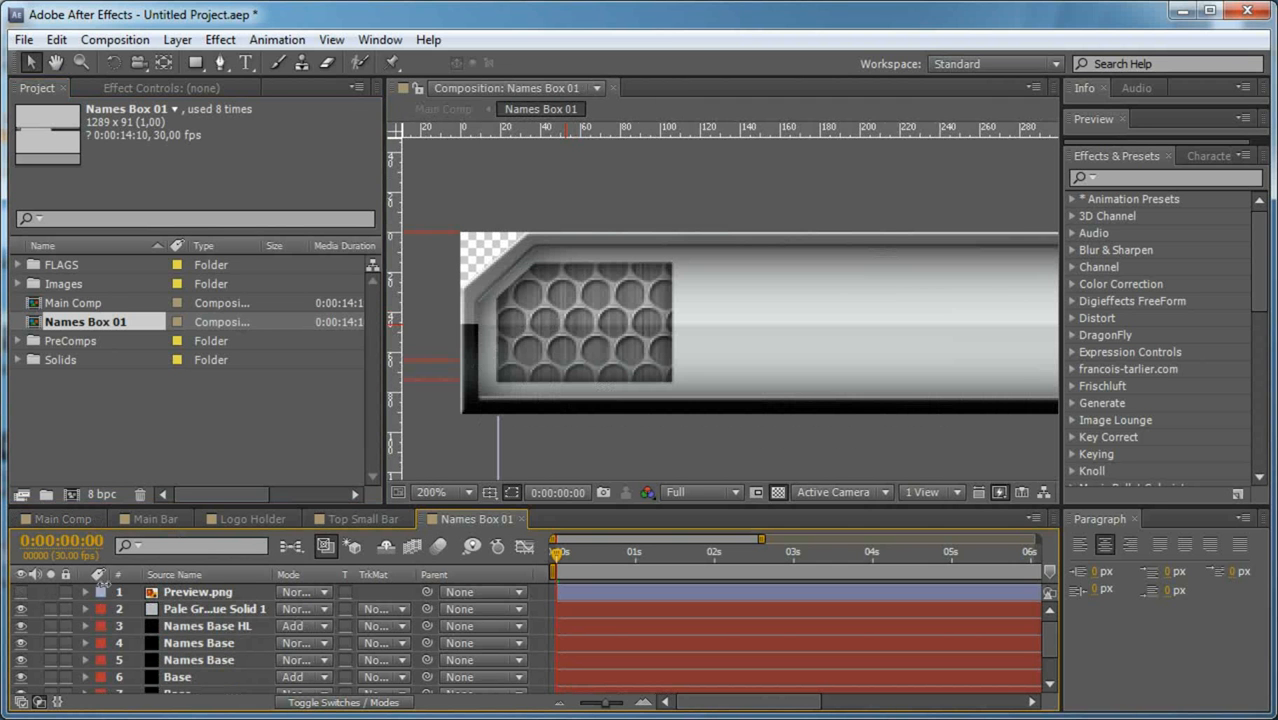
pyautogui.click(23, 609)
pyautogui.click(23, 609)
pyautogui.scroll(-2, 181, 640)
pyautogui.click(22, 684)
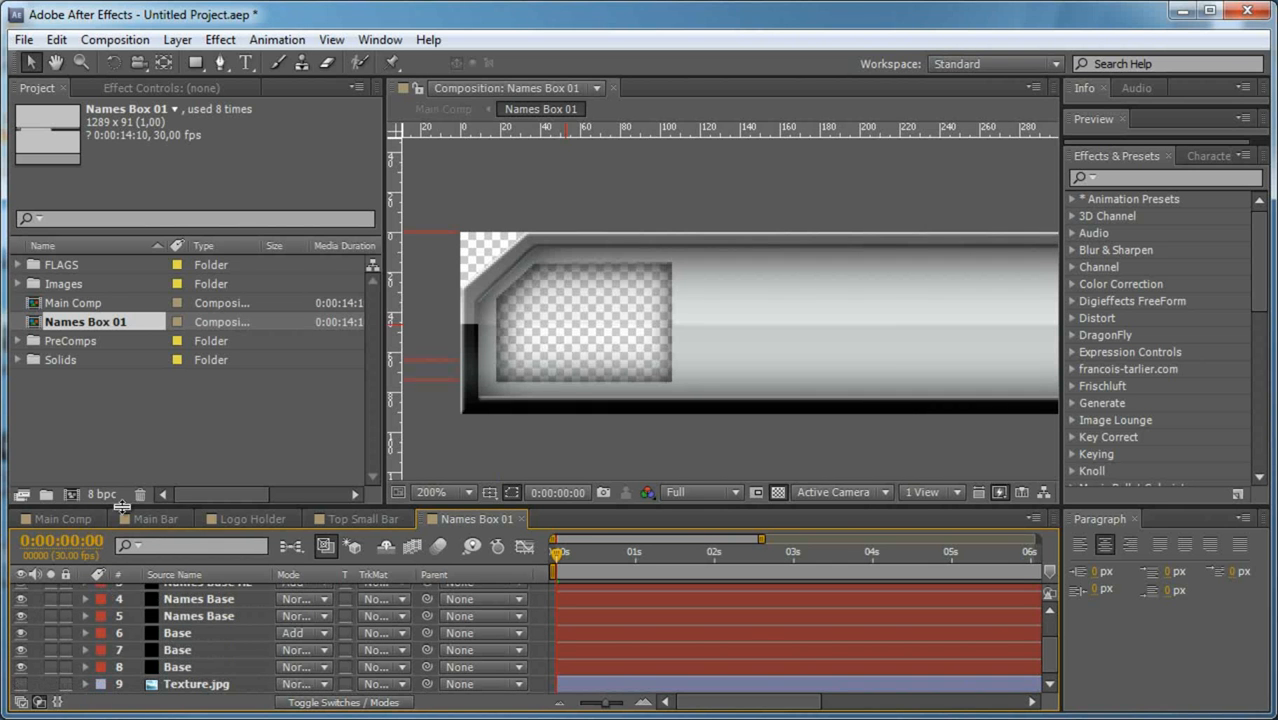
pyautogui.click(83, 519)
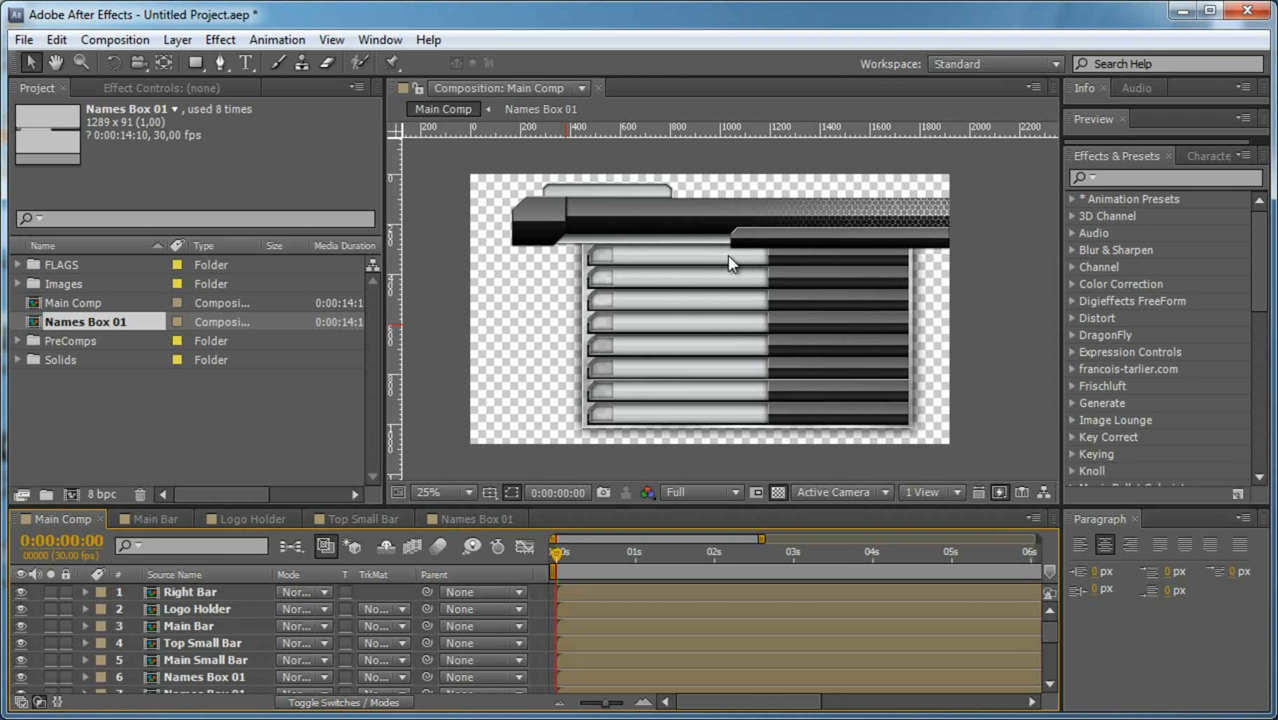
# Expand the FLAGS folder to review the flag images, and reopen the Names Box 01 composition.
pyautogui.press('.')
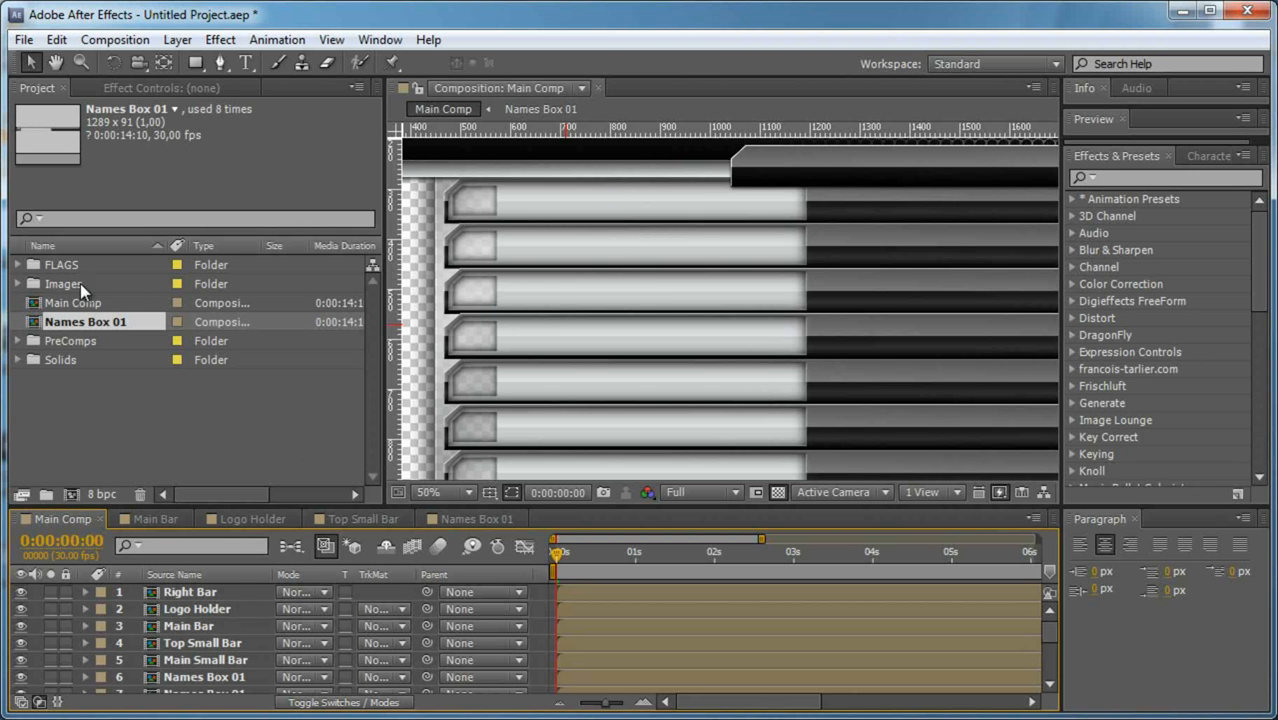
pyautogui.click(18, 264)
pyautogui.click(115, 288)
pyautogui.click(110, 303)
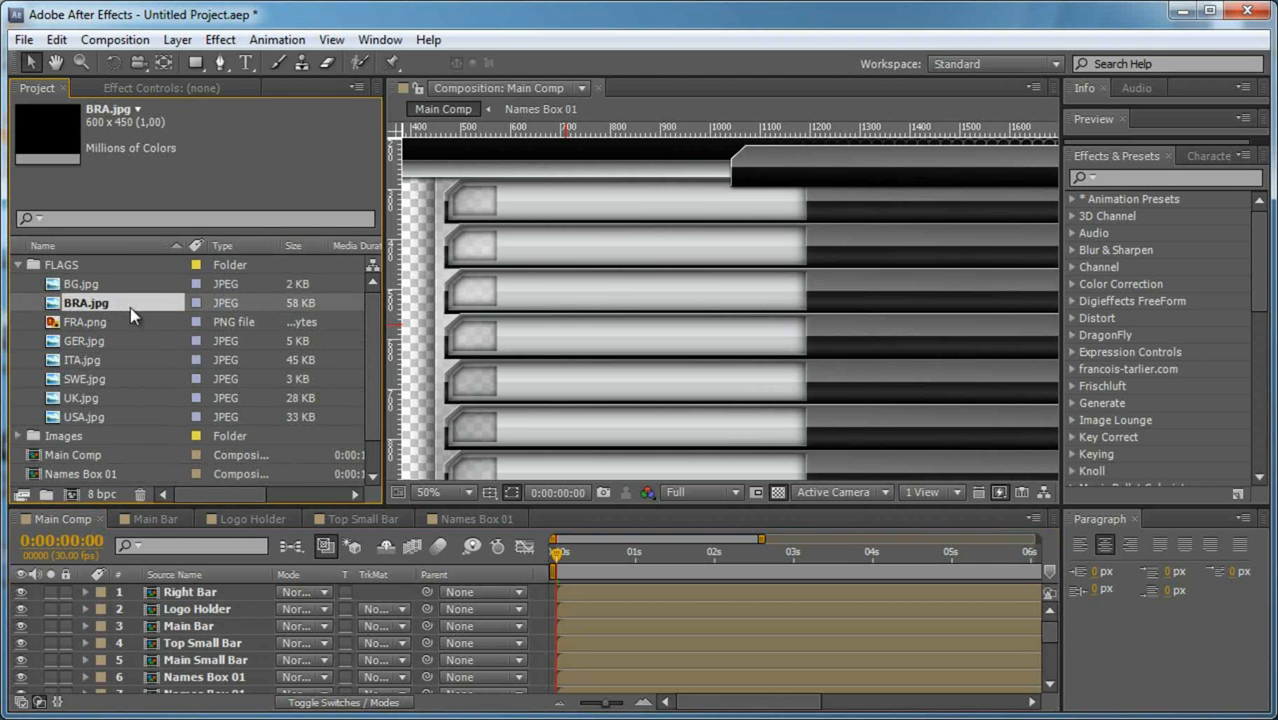
pyautogui.click(104, 474)
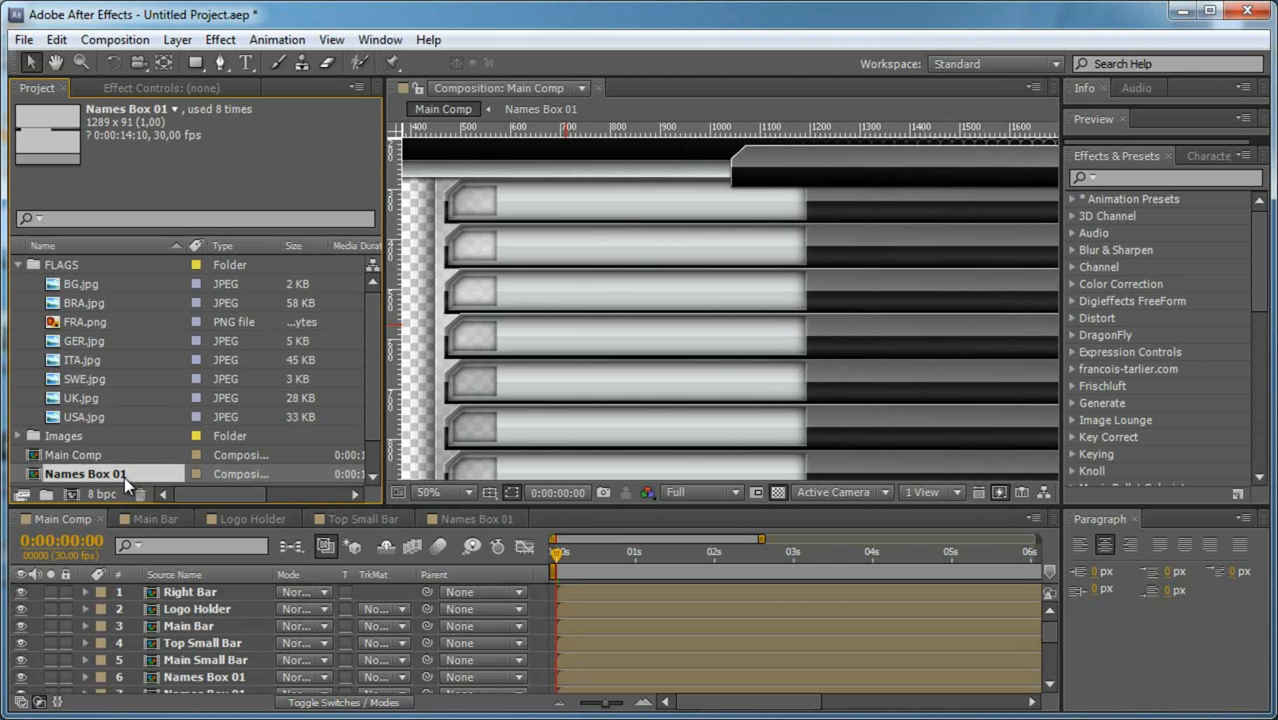
pyautogui.scroll(-1, 124, 476)
pyautogui.doubleClick(118, 441)
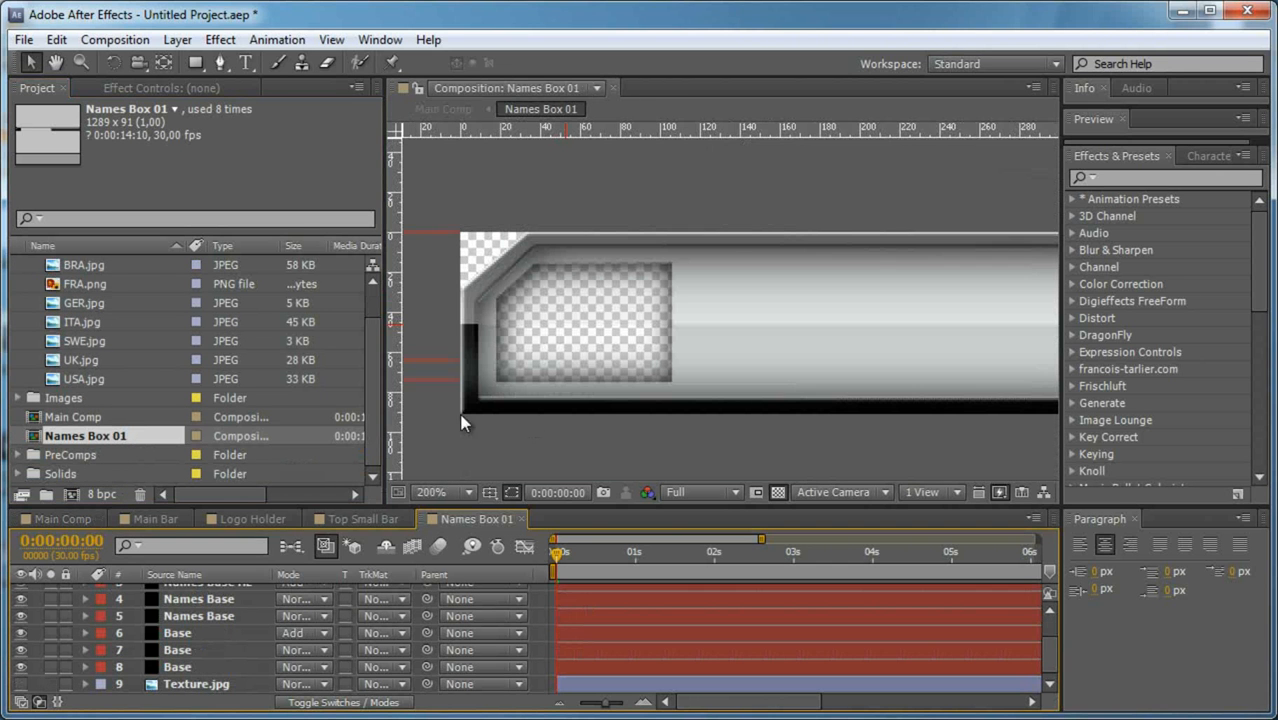
# Add BRA.jpg to Names Box 01 as a layer beneath the Base layers and above Texture.jpg.
pyautogui.click(97, 269)
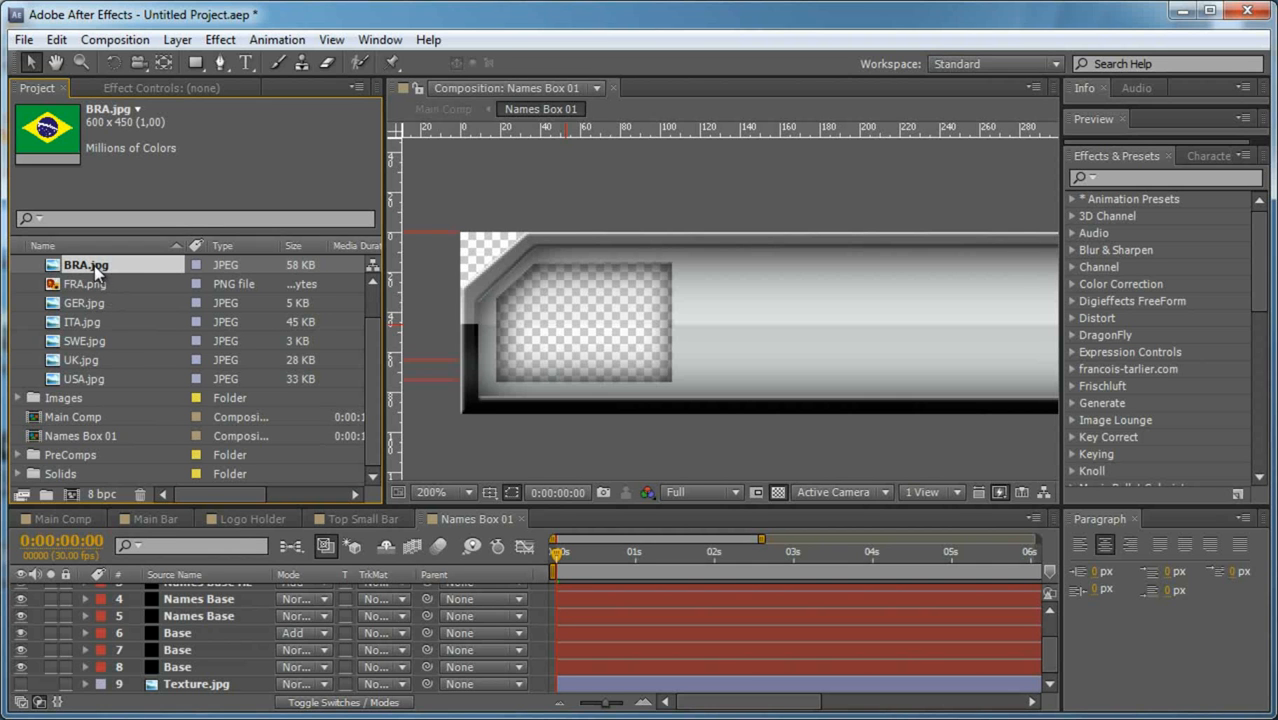
pyautogui.moveTo(89, 273); pyautogui.dragTo(300, 684)
pyautogui.scroll(-3, 808, 411)
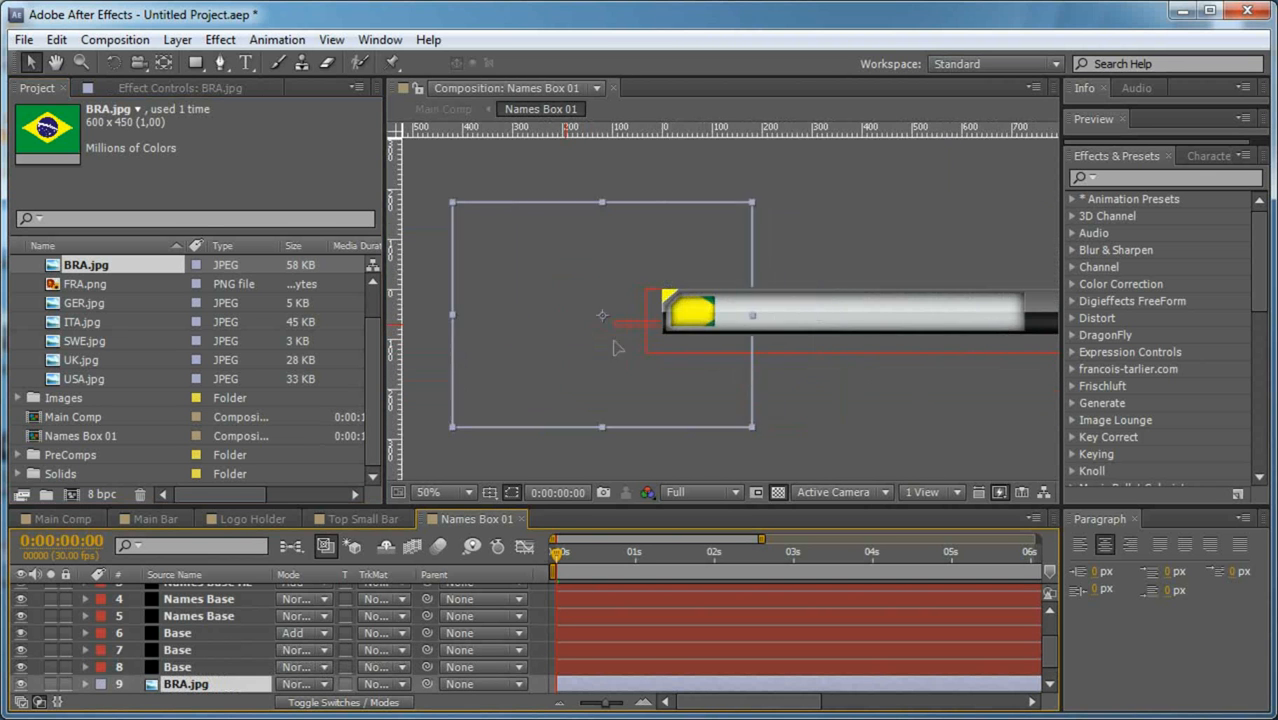
# Scale the BRA.jpg layer to 15% and position it so the flag fills the small window of the name bar.
pyautogui.press('s')
pyautogui.moveTo(340, 684); pyautogui.dragTo(266, 690)
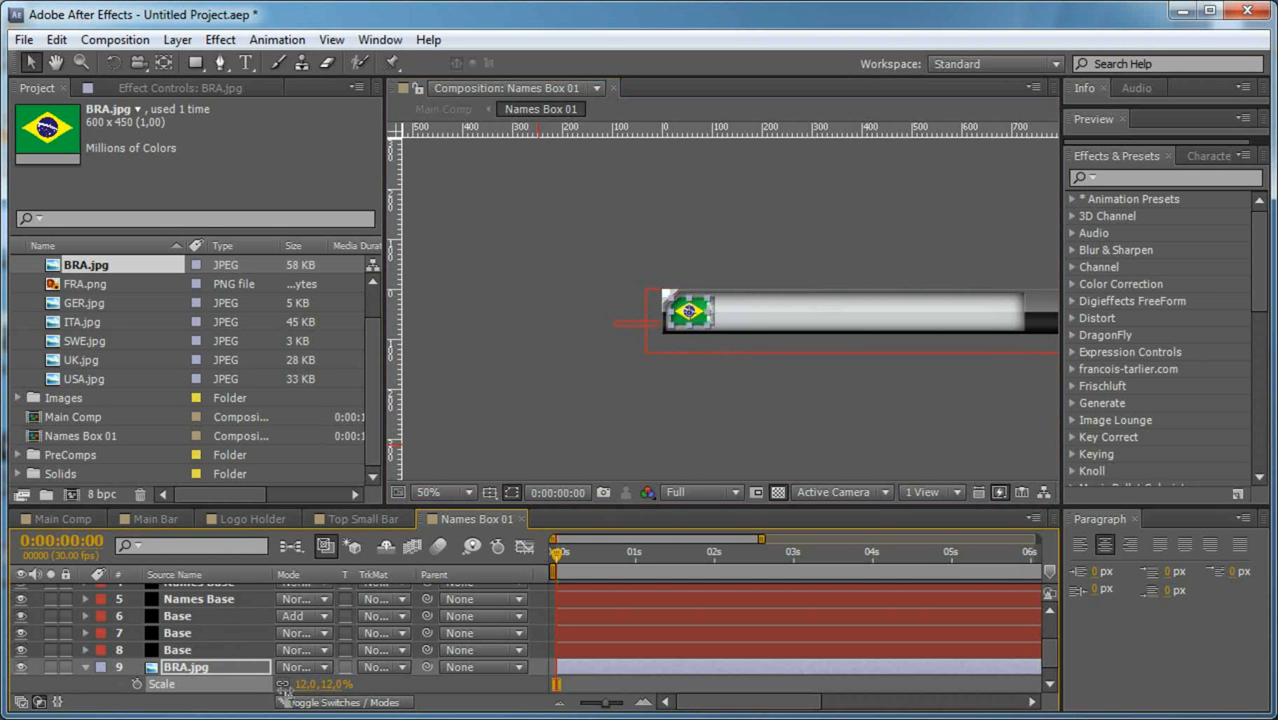
pyautogui.scroll(3, 740, 325)
pyautogui.moveTo(588, 330); pyautogui.dragTo(602, 330)
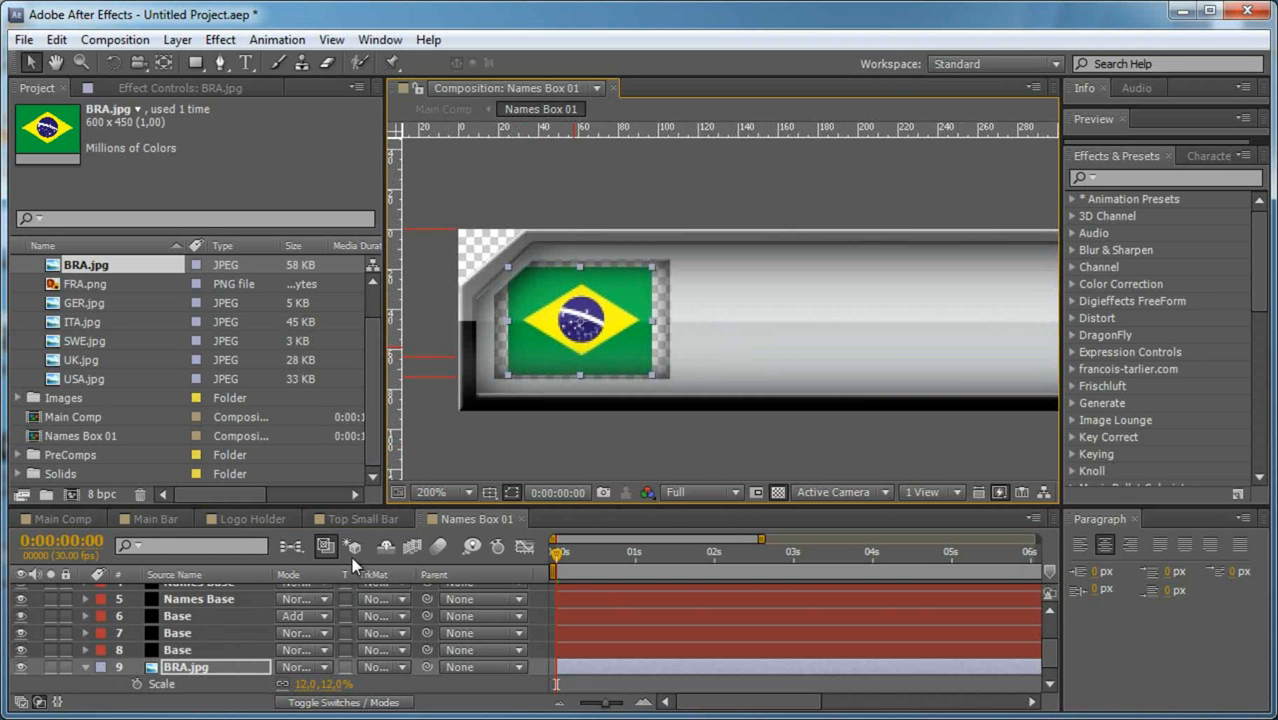
pyautogui.click(335, 685)
pyautogui.write('14')
pyautogui.press('Return')
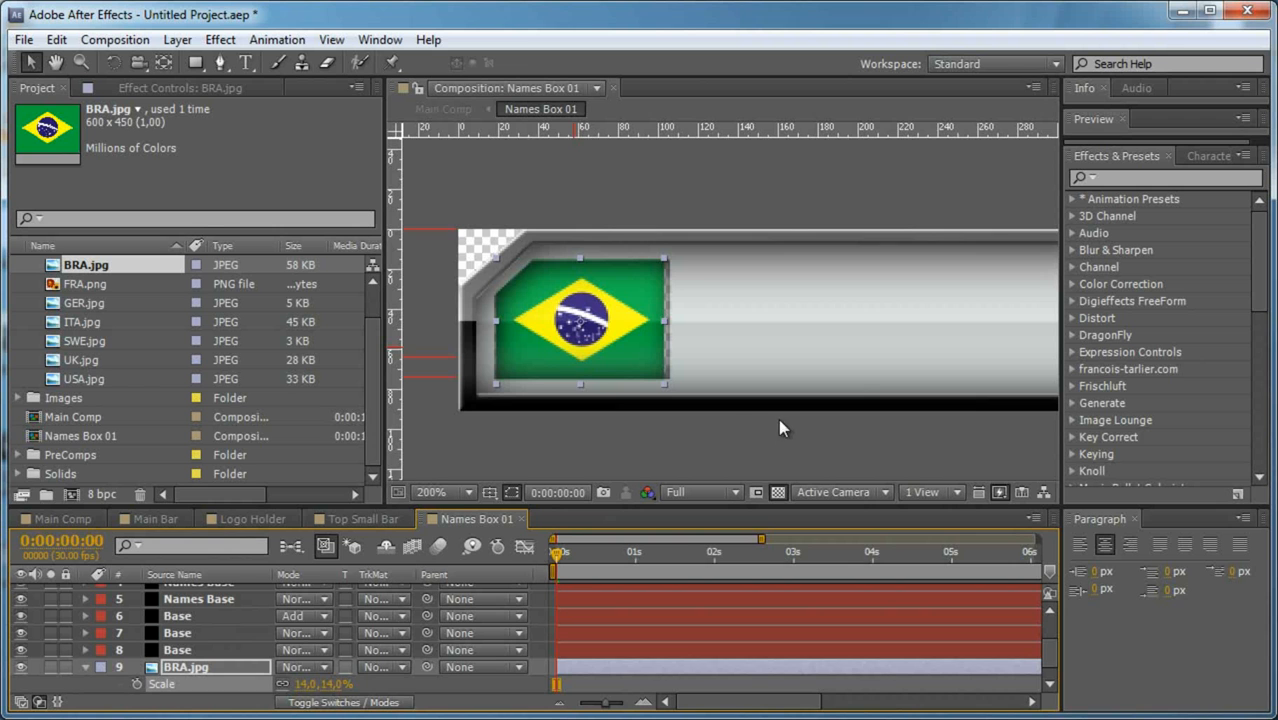
pyautogui.click(343, 686)
pyautogui.write('15')
pyautogui.click(389, 687)
pyautogui.click(203, 671)
pyautogui.press('Return')
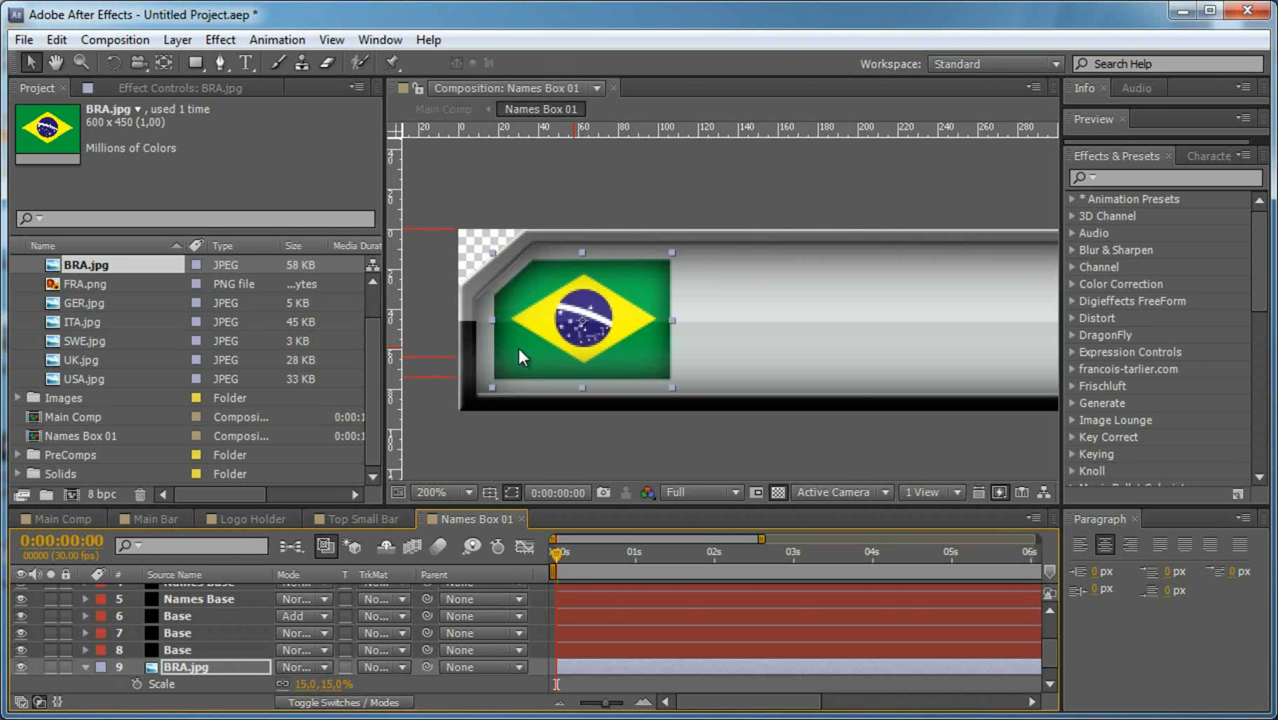
# Place two vertical and two horizontal guides along the four edges of the flag window.
pyautogui.moveTo(397, 324); pyautogui.dragTo(494, 382)
pyautogui.click(574, 348)
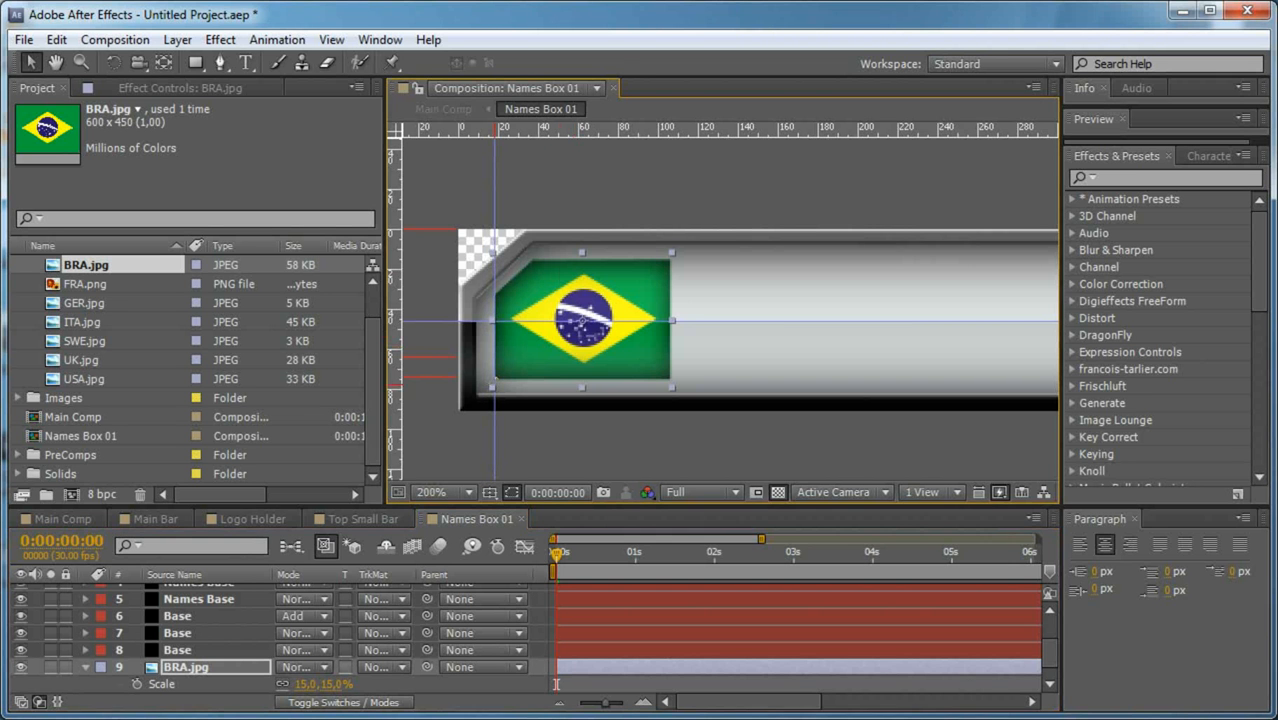
pyautogui.press('`')
pyautogui.scroll(2, 556, 322)
pyautogui.press('space')
pyautogui.moveTo(328, 365); pyautogui.dragTo(670, 374)
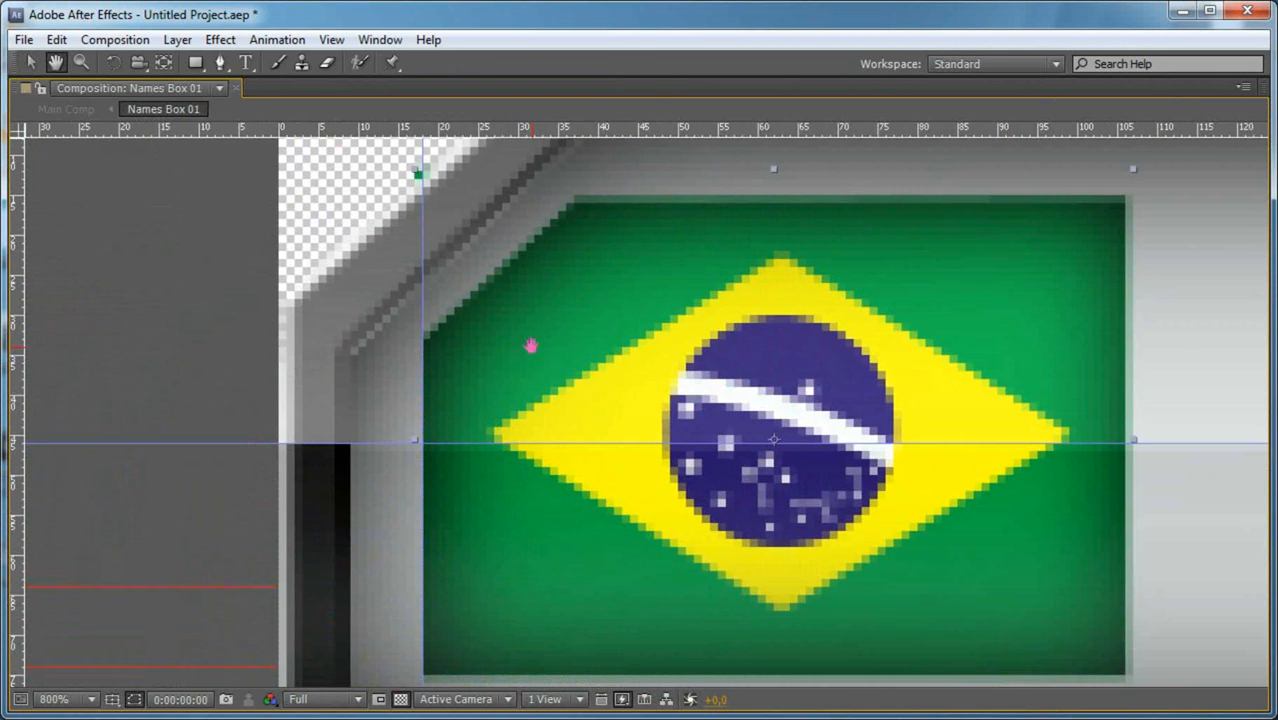
pyautogui.moveTo(731, 131); pyautogui.dragTo(770, 195)
pyautogui.moveTo(8, 302); pyautogui.dragTo(1124, 390)
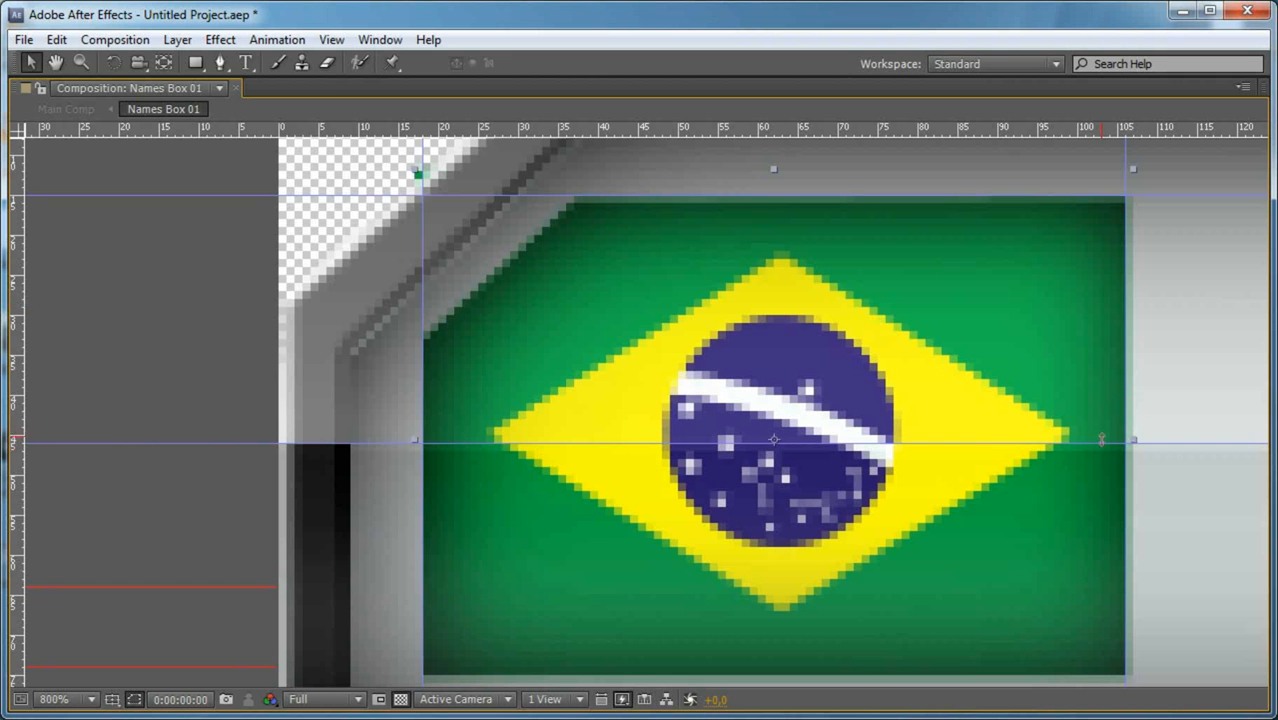
pyautogui.moveTo(1092, 442); pyautogui.dragTo(1138, 677)
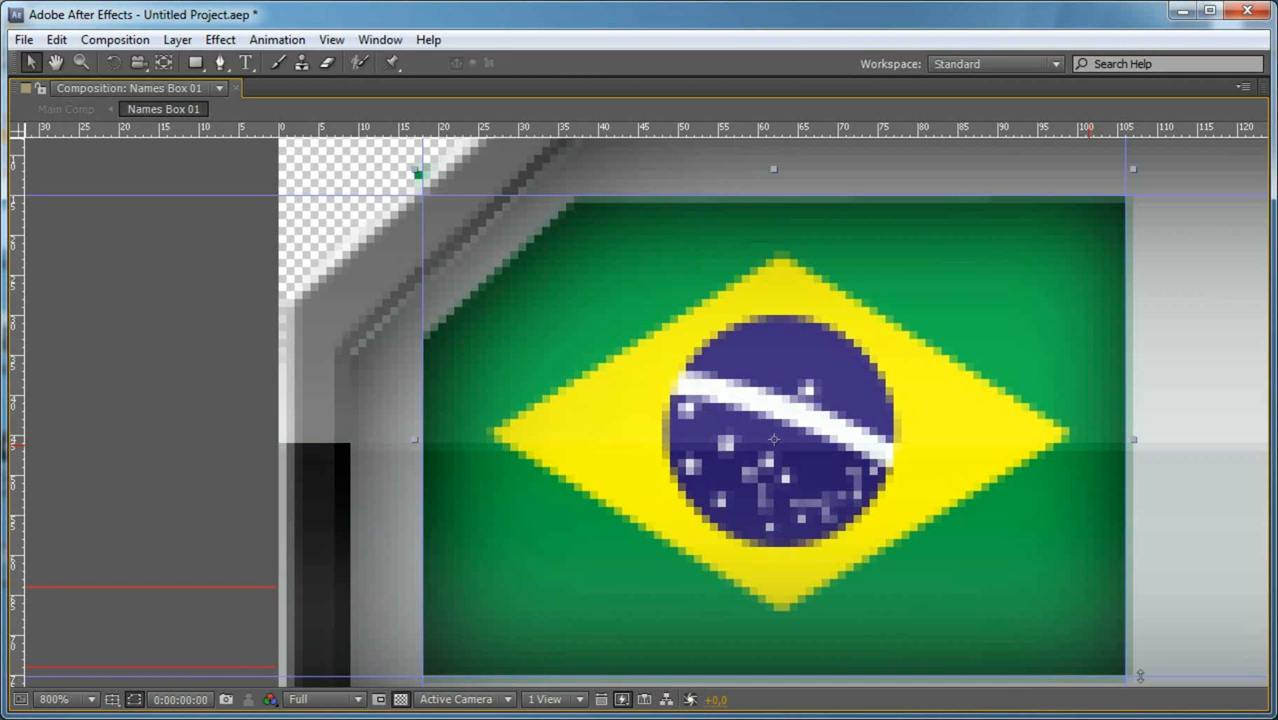
pyautogui.scroll(-1, 911, 481)
pyautogui.scroll(-1, 911, 481)
pyautogui.press('`')
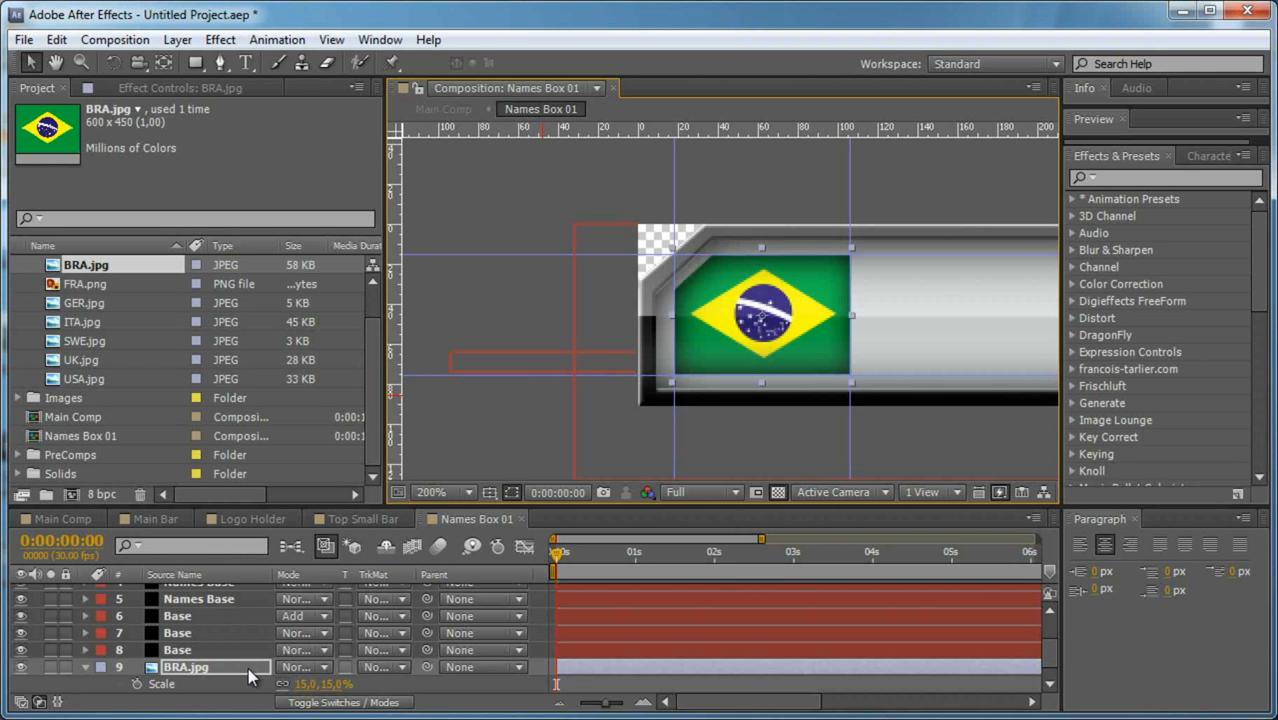
# Pre-compose the BRA.jpg layer as Flag_01, moving all attributes into the new composition.
pyautogui.hotkey('ctrl', 'shift', 'c')
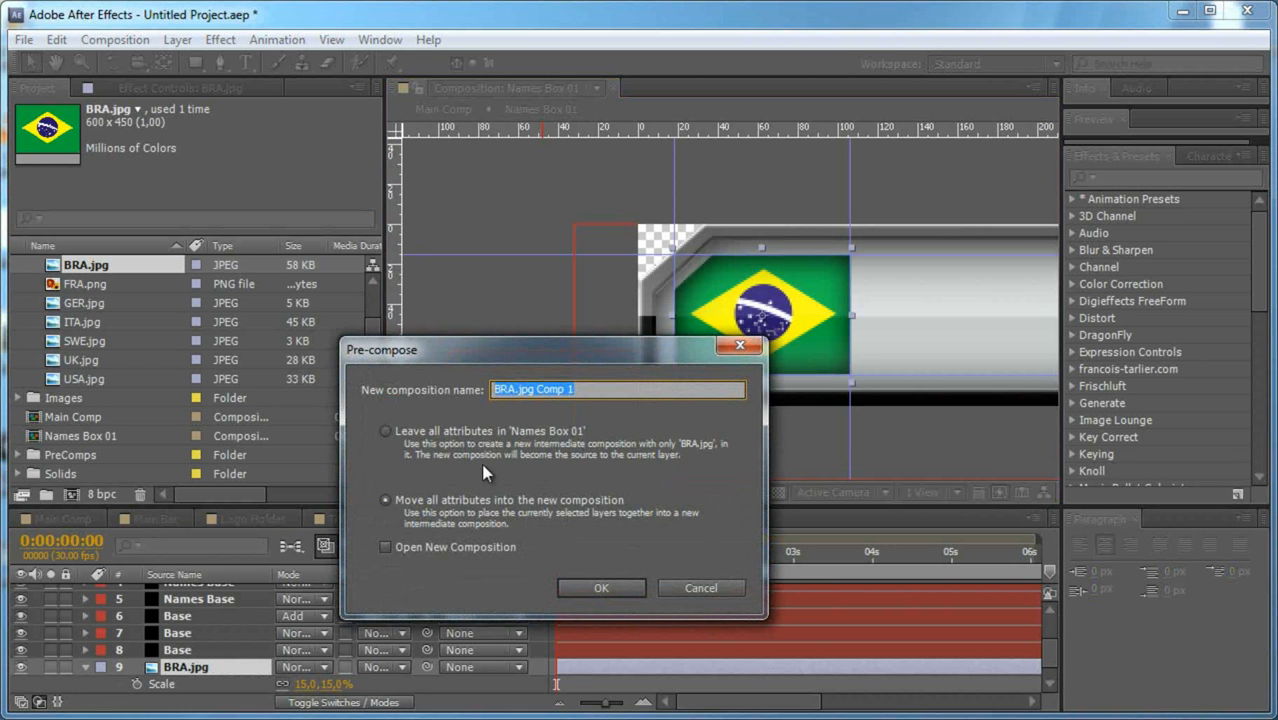
pyautogui.write('F')
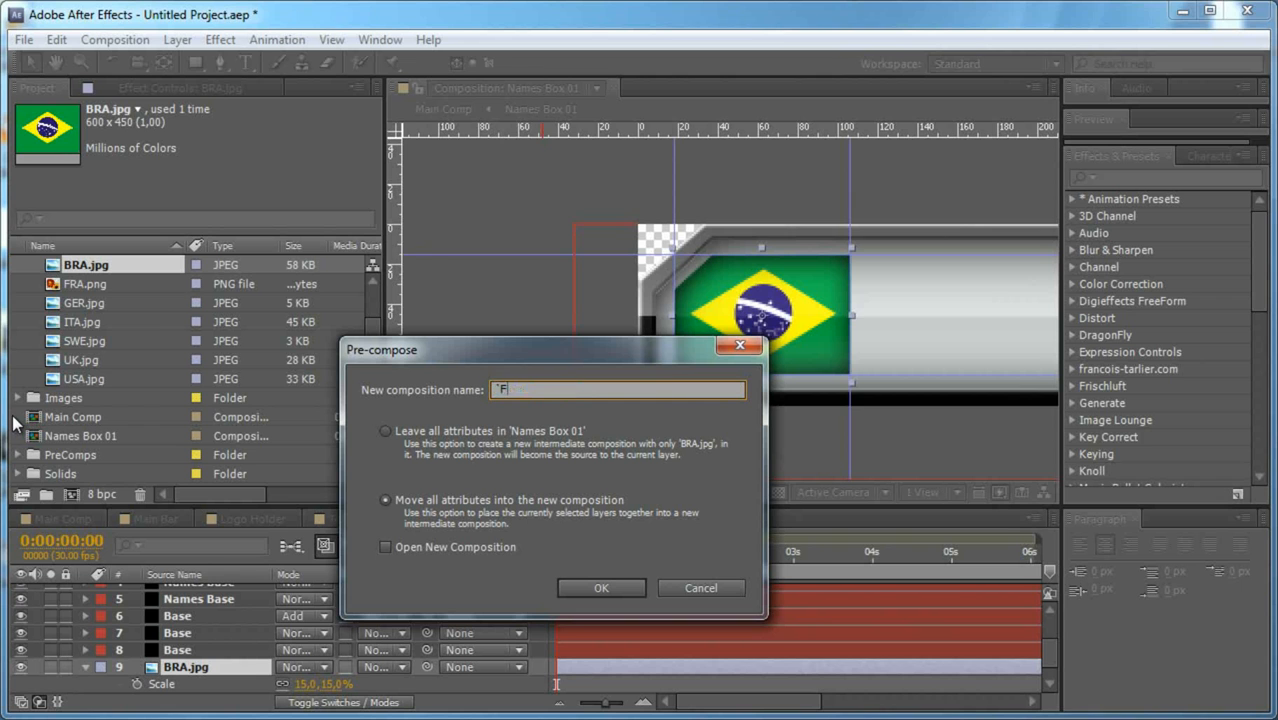
pyautogui.press('BackSpace')
pyautogui.press('BackSpace')
pyautogui.press('Return')
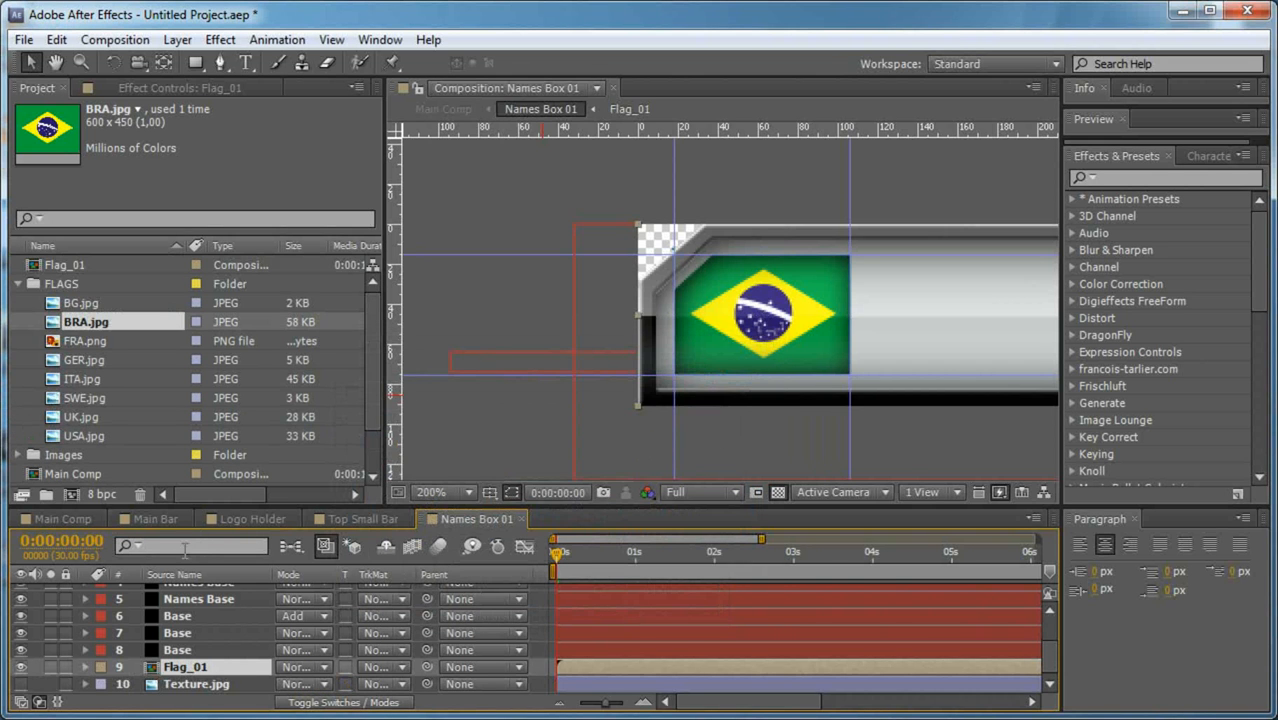
# Open the Flag_01 composition and draw a region of interest around the flag, fitting its four edges to the guides.
pyautogui.doubleClick(185, 667)
pyautogui.press('space')
pyautogui.moveTo(412, 323); pyautogui.dragTo(776, 346)
pyautogui.scroll(2, 776, 346)
pyautogui.moveTo(954, 413); pyautogui.dragTo(727, 317)
pyautogui.scroll(1, 838, 335)
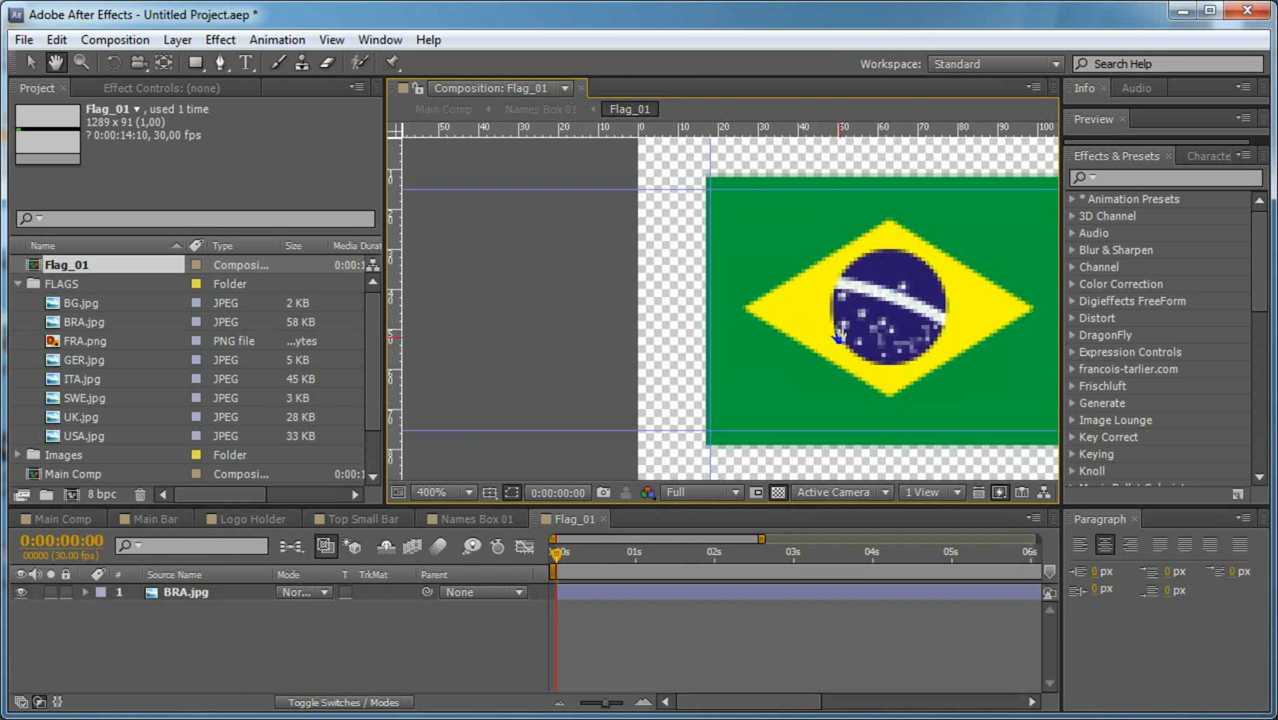
pyautogui.moveTo(838, 336); pyautogui.dragTo(679, 320)
pyautogui.moveTo(567, 195); pyautogui.dragTo(859, 397)
pyautogui.moveTo(713, 398); pyautogui.dragTo(714, 417)
pyautogui.moveTo(858, 306); pyautogui.dragTo(906, 320)
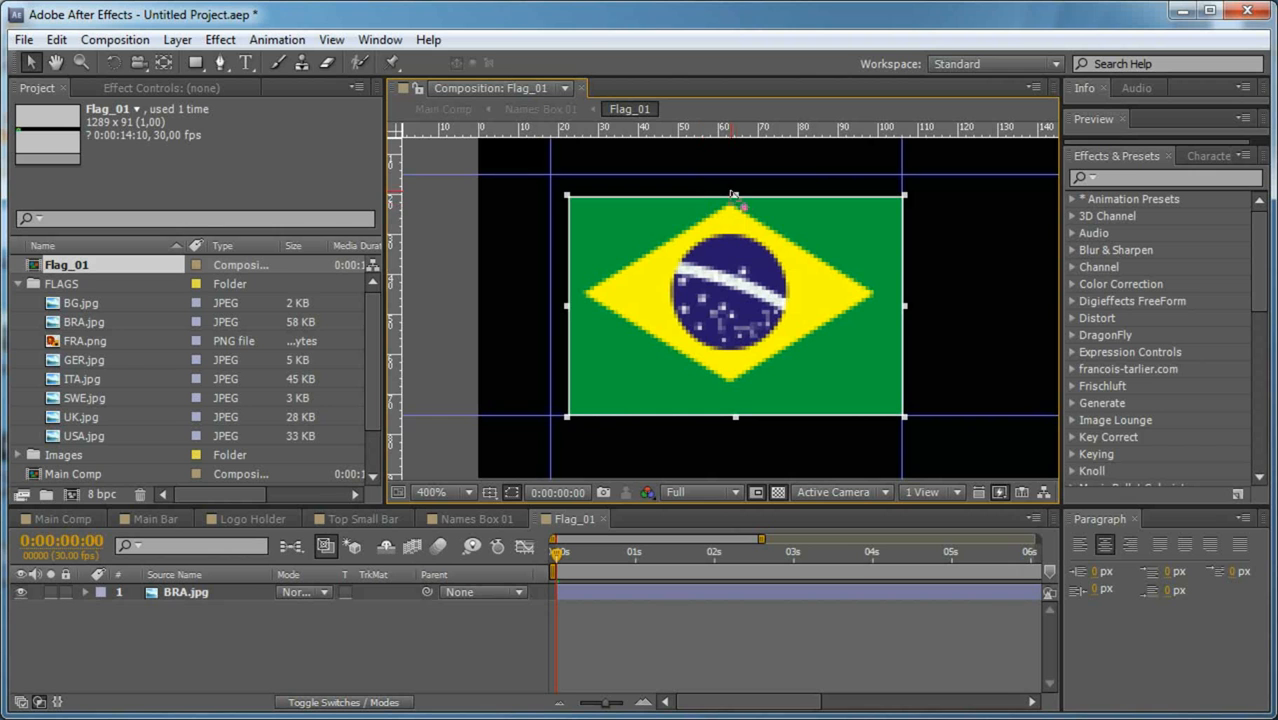
pyautogui.moveTo(736, 195); pyautogui.dragTo(737, 174)
pyautogui.moveTo(567, 300); pyautogui.dragTo(548, 315)
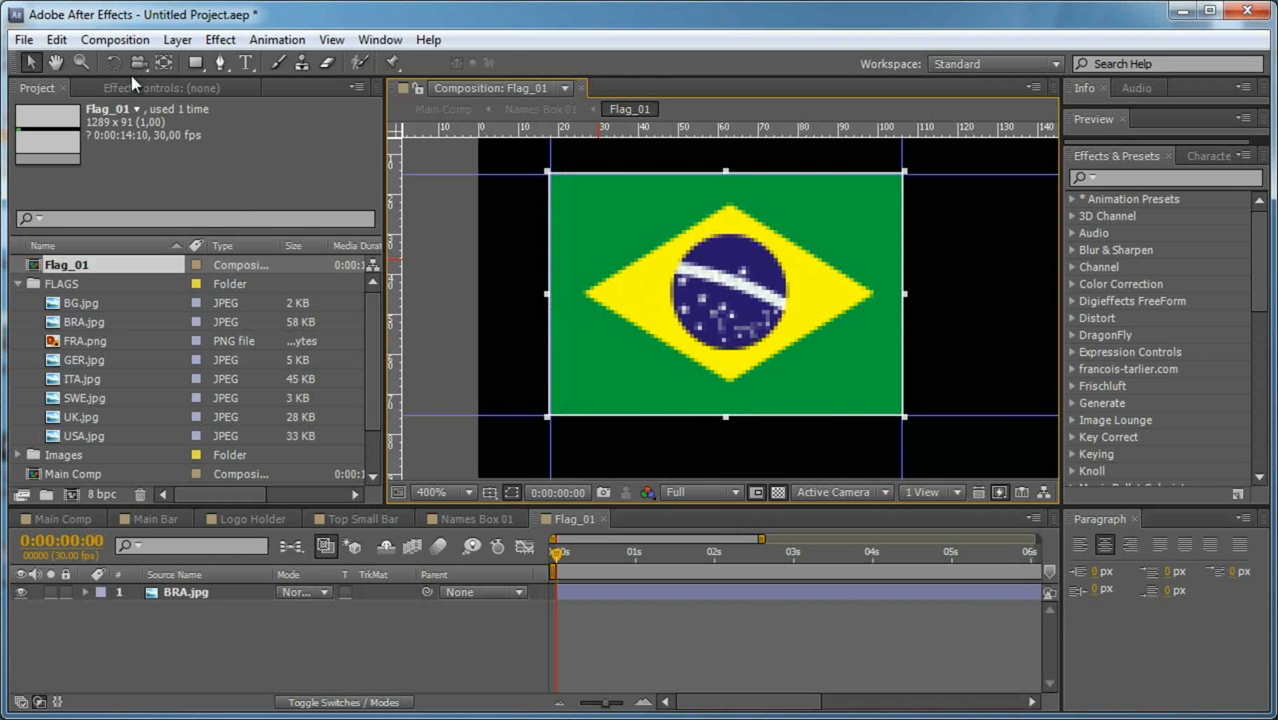
# Crop the Flag_01 composition to the region of interest.
pyautogui.click(115, 40)
pyautogui.moveTo(182, 40)
pyautogui.moveTo(115, 40)
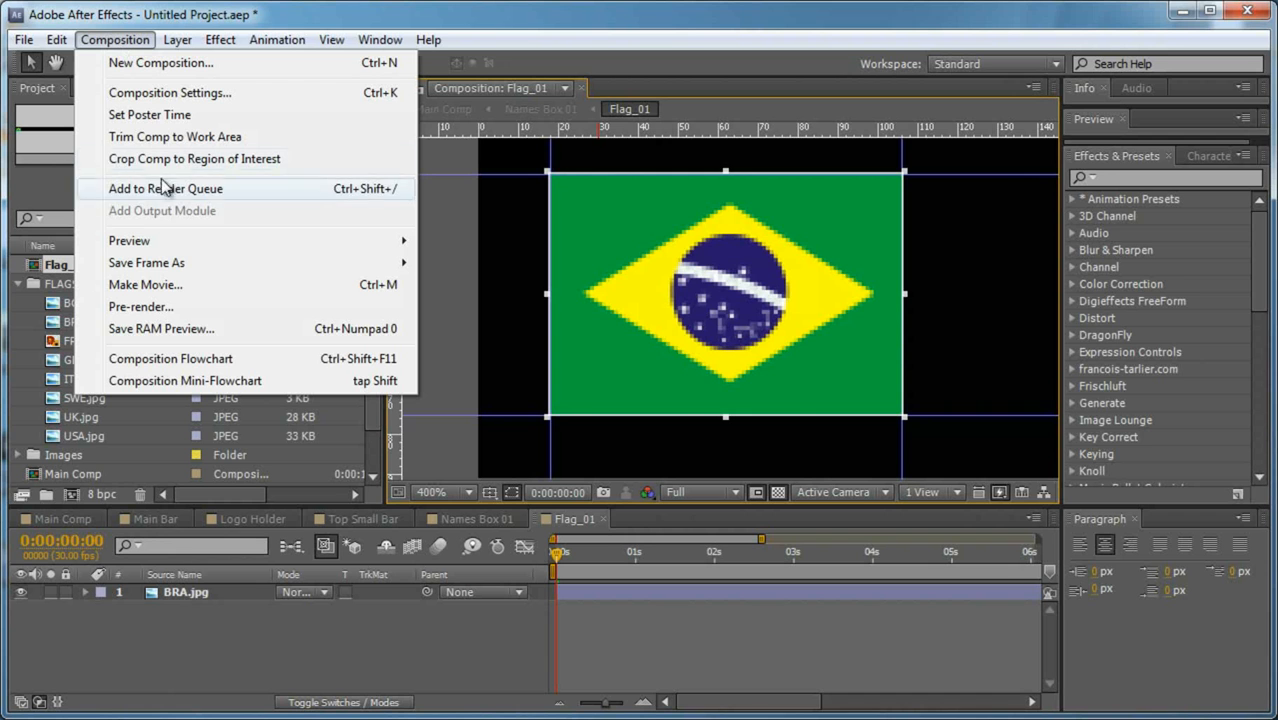
pyautogui.click(278, 160)
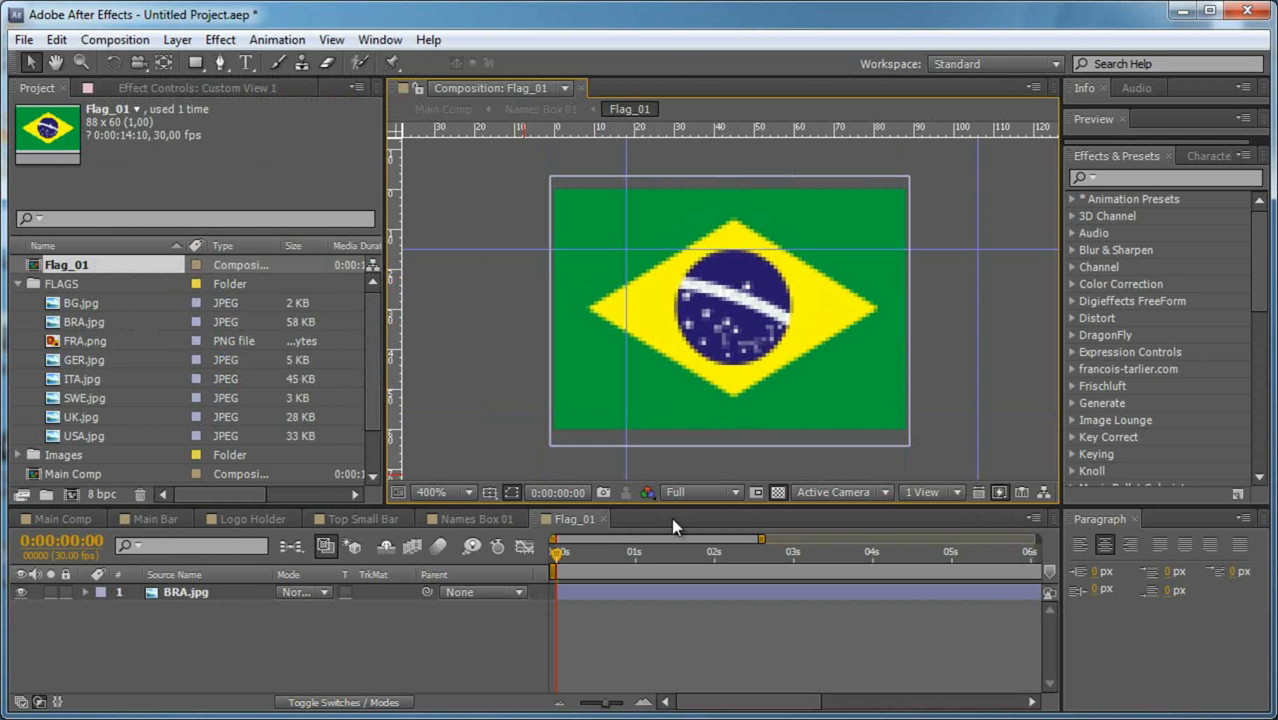
# In Names Box 01, move the Flag_01 layer left until it fills the flag window between the guides.
pyautogui.click(474, 519)
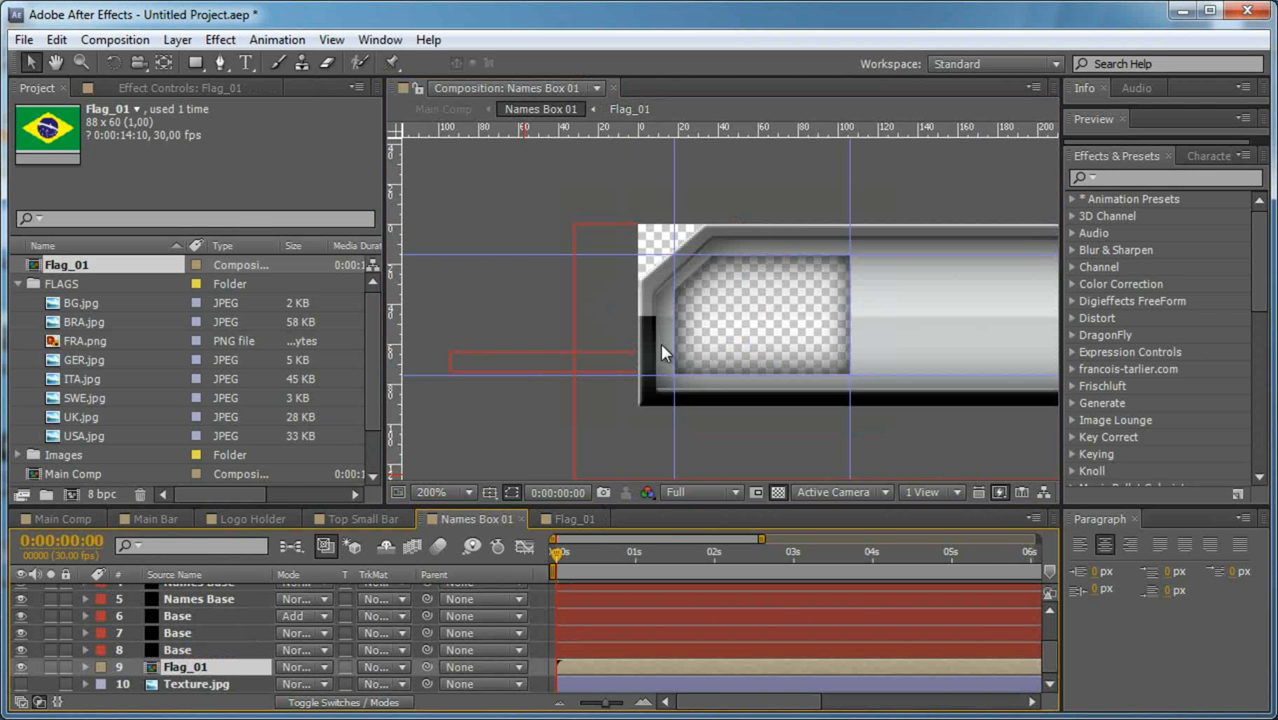
pyautogui.scroll(-3, 789, 256)
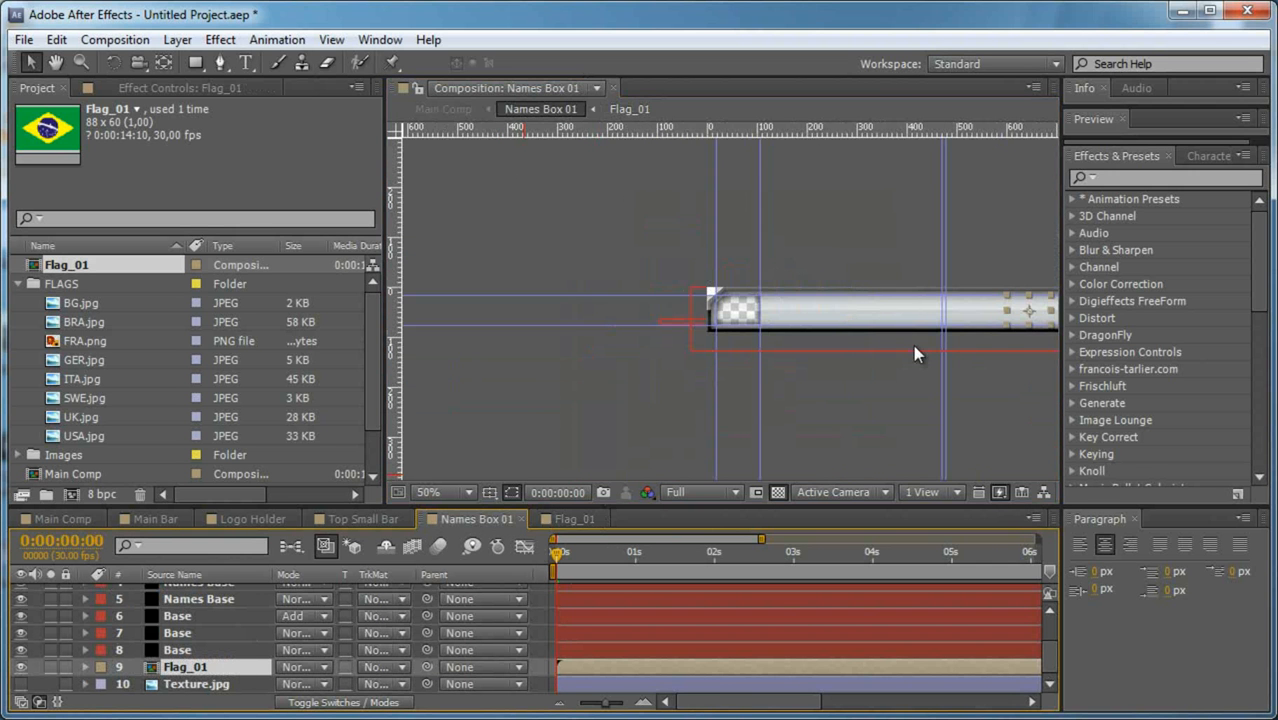
pyautogui.hotkey('shift', 'Left')
pyautogui.hotkey('shift', 'Left')
pyautogui.hotkey('shift', 'Left')
pyautogui.hotkey('shift', 'Left')
pyautogui.hotkey('shift', 'Left')
pyautogui.hotkey('shift', 'Left')
pyautogui.hotkey('shift', 'Left')
pyautogui.hotkey('shift', 'Left')
pyautogui.hotkey('shift', 'Left')
pyautogui.hotkey('shift', 'Left')
pyautogui.hotkey('shift', 'Left')
pyautogui.hotkey('shift', 'Left')
pyautogui.hotkey('shift', 'Left')
pyautogui.hotkey('shift', 'Left')
pyautogui.hotkey('shift', 'Left')
pyautogui.hotkey('shift', 'Left')
pyautogui.hotkey('shift', 'Left')
pyautogui.hotkey('shift', 'Left')
pyautogui.hotkey('shift', 'Left')
pyautogui.hotkey('shift', 'Left')
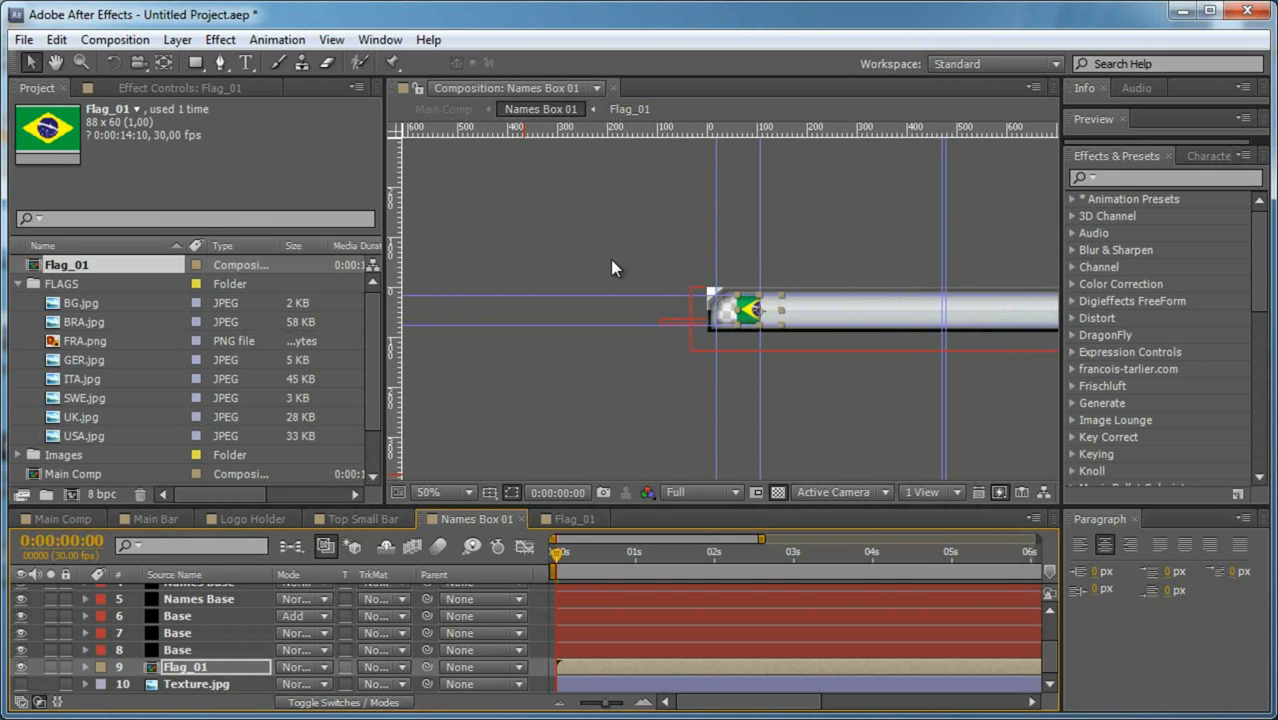
pyautogui.moveTo(898, 259); pyautogui.dragTo(784, 258)
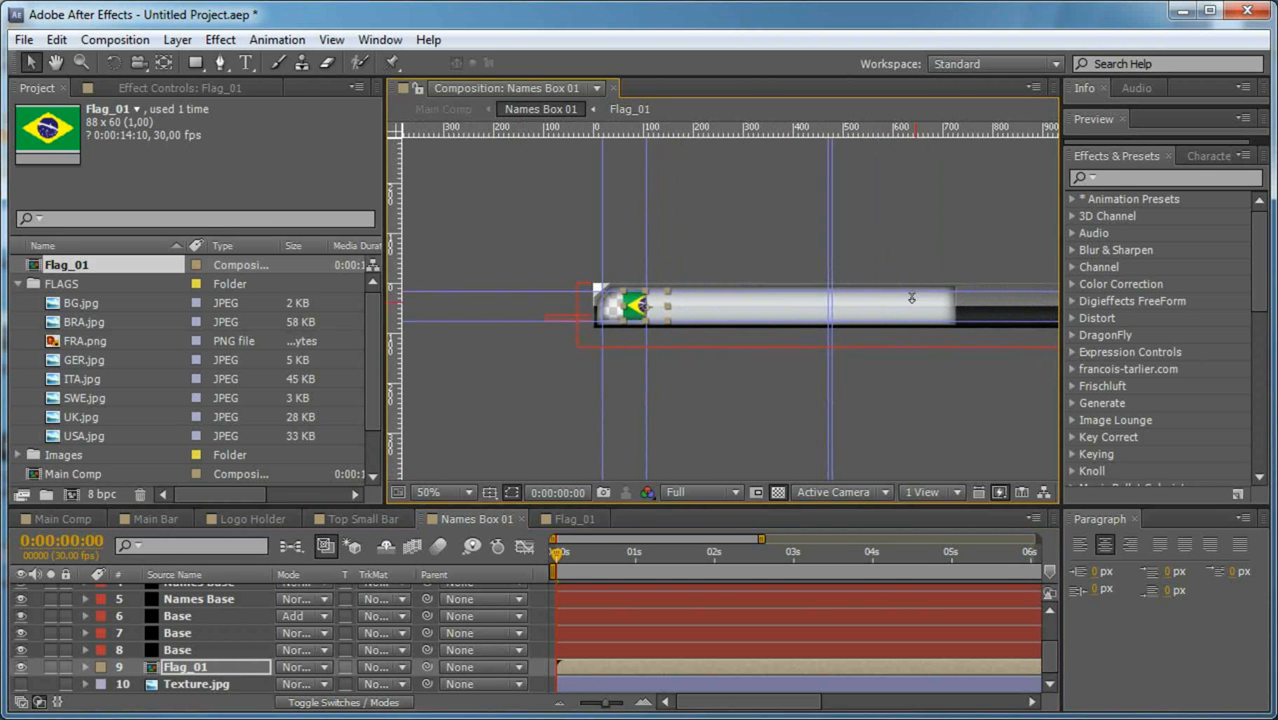
pyautogui.scroll(2, 644, 317)
pyautogui.moveTo(527, 302); pyautogui.dragTo(863, 290)
pyautogui.press('Left')
pyautogui.press('Left')
pyautogui.press('Left')
pyautogui.press('Left')
pyautogui.press('Left')
pyautogui.press('Left')
pyautogui.press('Left')
pyautogui.press('Left')
pyautogui.press('Left')
pyautogui.press('Left')
pyautogui.press('Left')
pyautogui.press('Left')
pyautogui.press('Left')
pyautogui.press('Left')
pyautogui.press('Left')
pyautogui.press('Left')
pyautogui.press('Left')
pyautogui.press('Left')
pyautogui.press('Left')
pyautogui.press('Left')
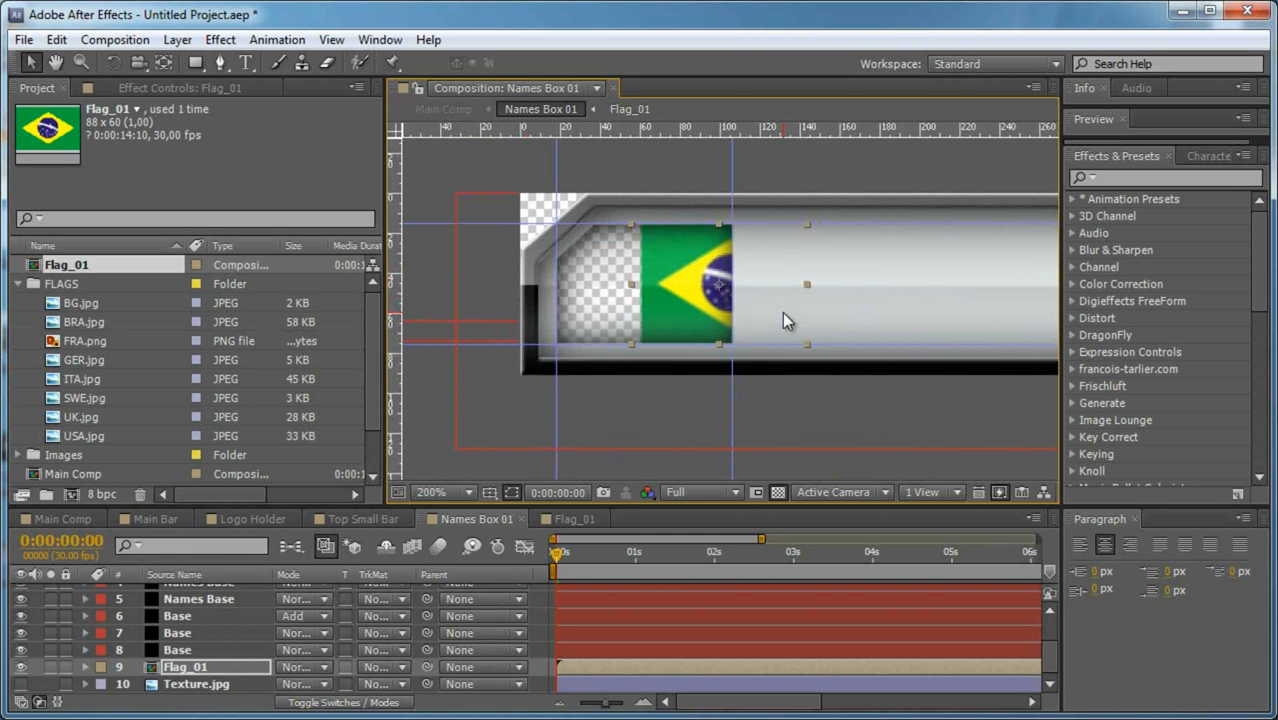
pyautogui.press('Right')
pyautogui.press('Right')
pyautogui.press('Right')
pyautogui.press('Right')
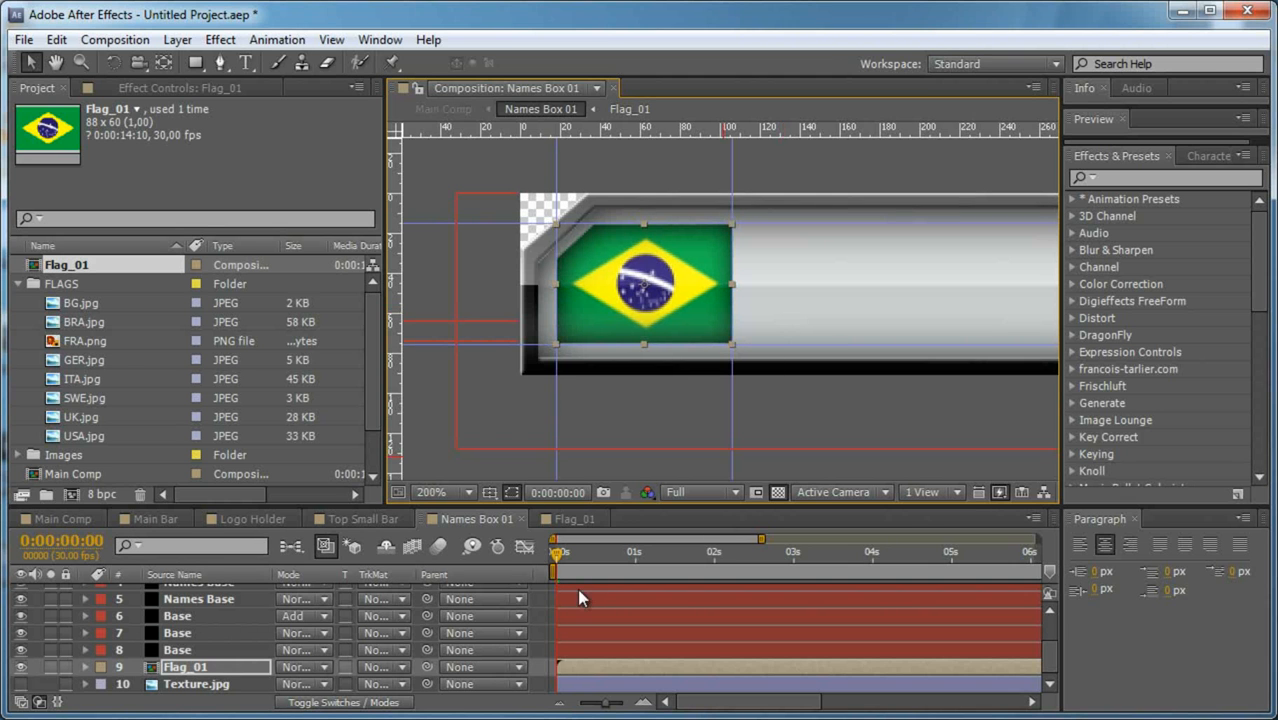
pyautogui.click(541, 610)
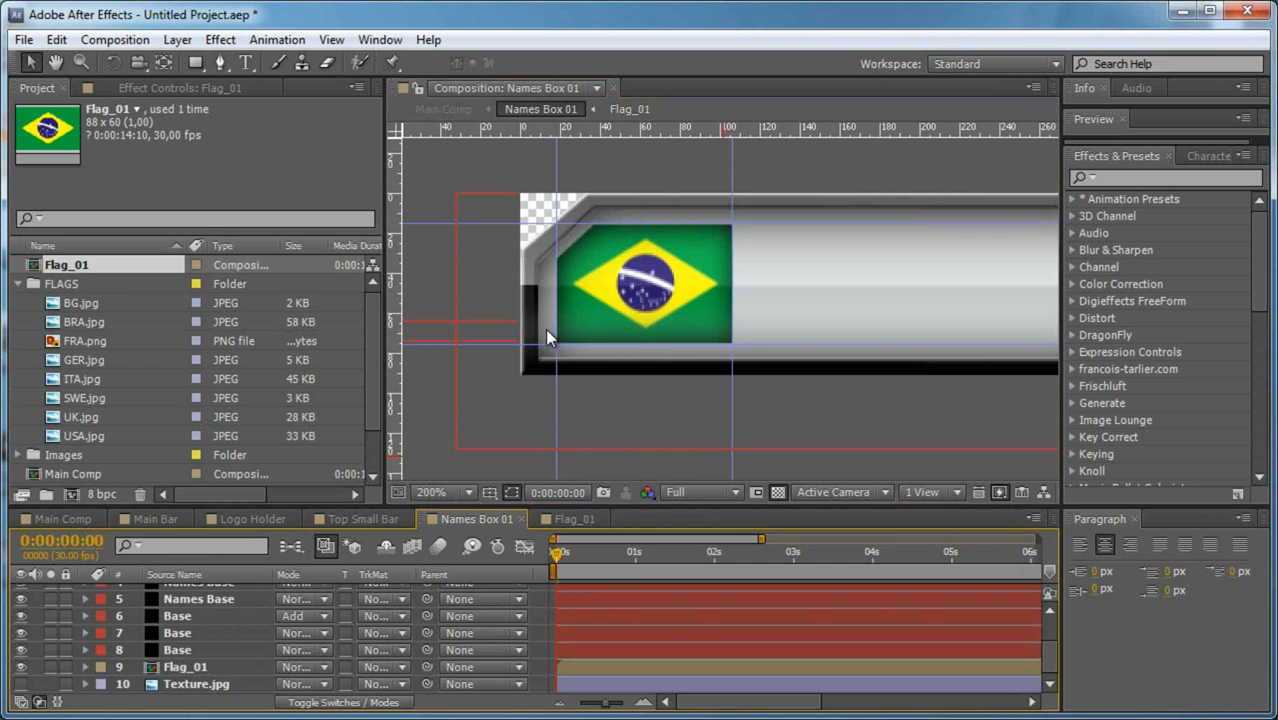
# Duplicate the Names Box 01 composition seven times in the project.
pyautogui.click(20, 285)
pyautogui.click(108, 343)
pyautogui.hotkey('ctrl', 'd')
pyautogui.hotkey('ctrl', 'd')
pyautogui.hotkey('ctrl', 'd')
pyautogui.hotkey('ctrl', 'd')
pyautogui.hotkey('ctrl', 'd')
pyautogui.hotkey('ctrl', 'd')
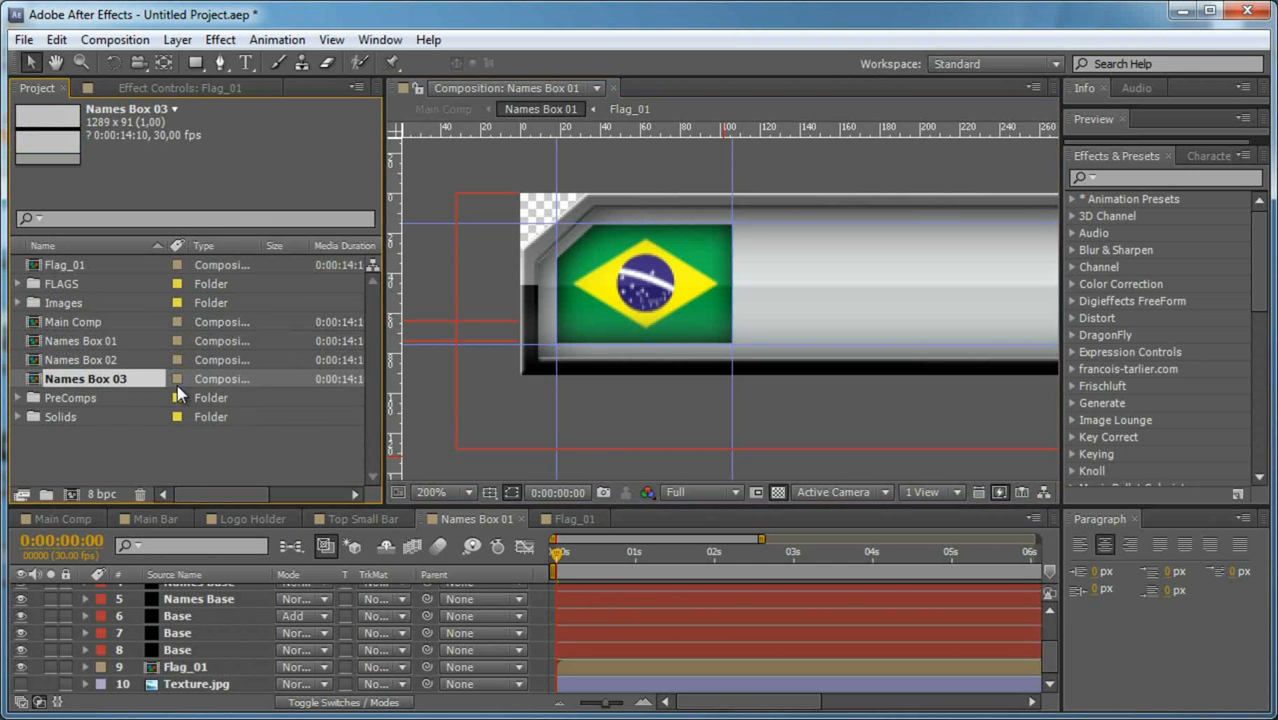
pyautogui.hotkey('ctrl', 'd')
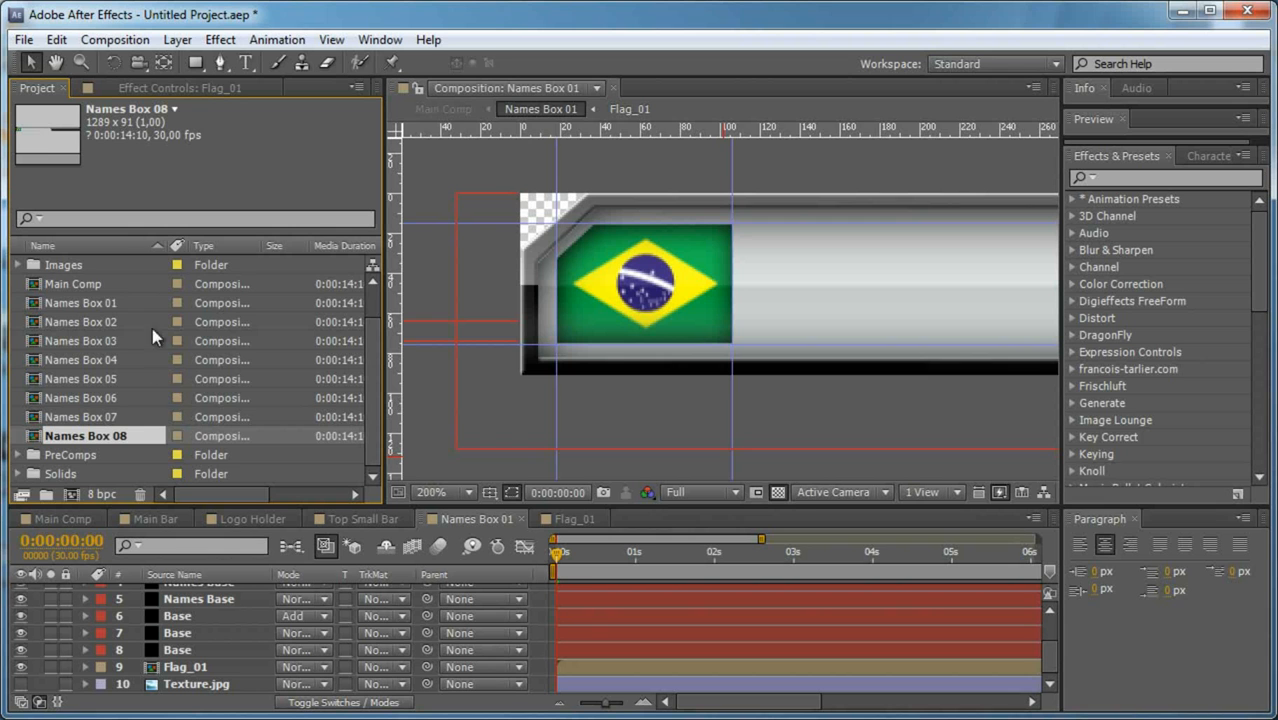
# Duplicate the Flag_01 composition until the project holds Flag_01 through Flag_08.
pyautogui.click(55, 262)
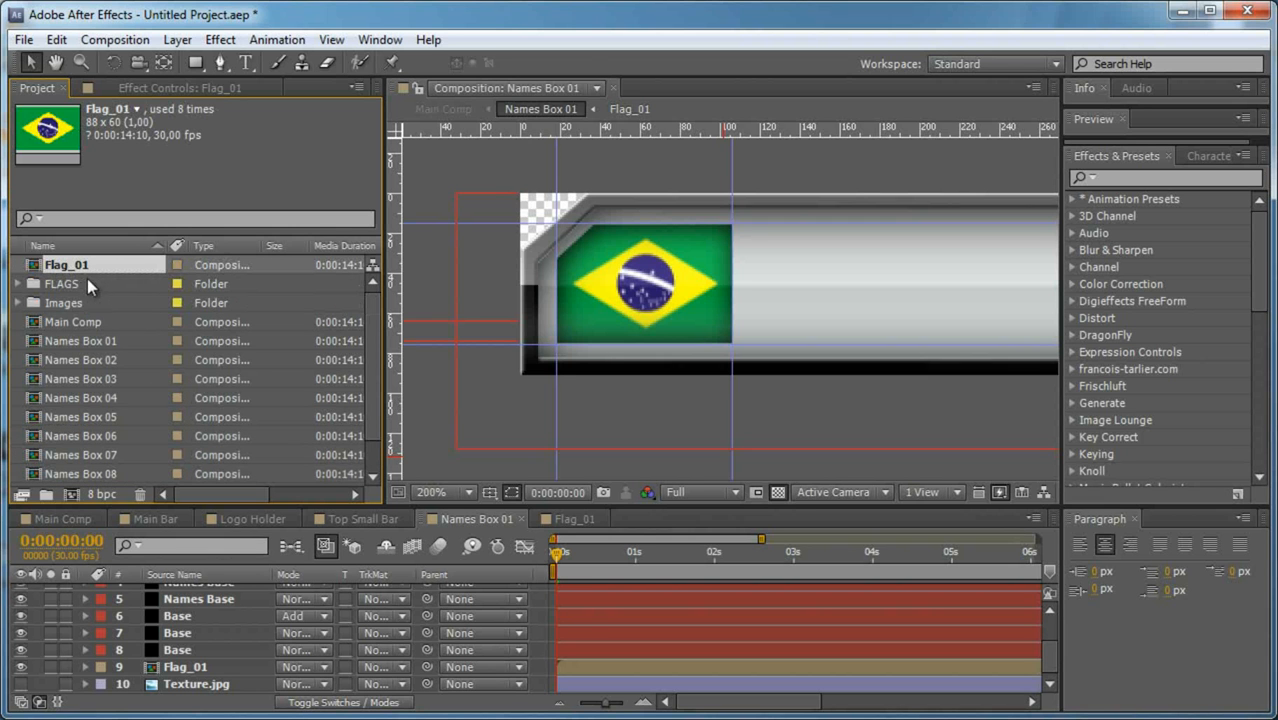
pyautogui.hotkey('ctrl', 'd')
pyautogui.hotkey('ctrl', 'd')
pyautogui.hotkey('ctrl', 'd')
pyautogui.hotkey('ctrl', 'd')
pyautogui.hotkey('ctrl', 'd')
pyautogui.hotkey('ctrl', 'd')
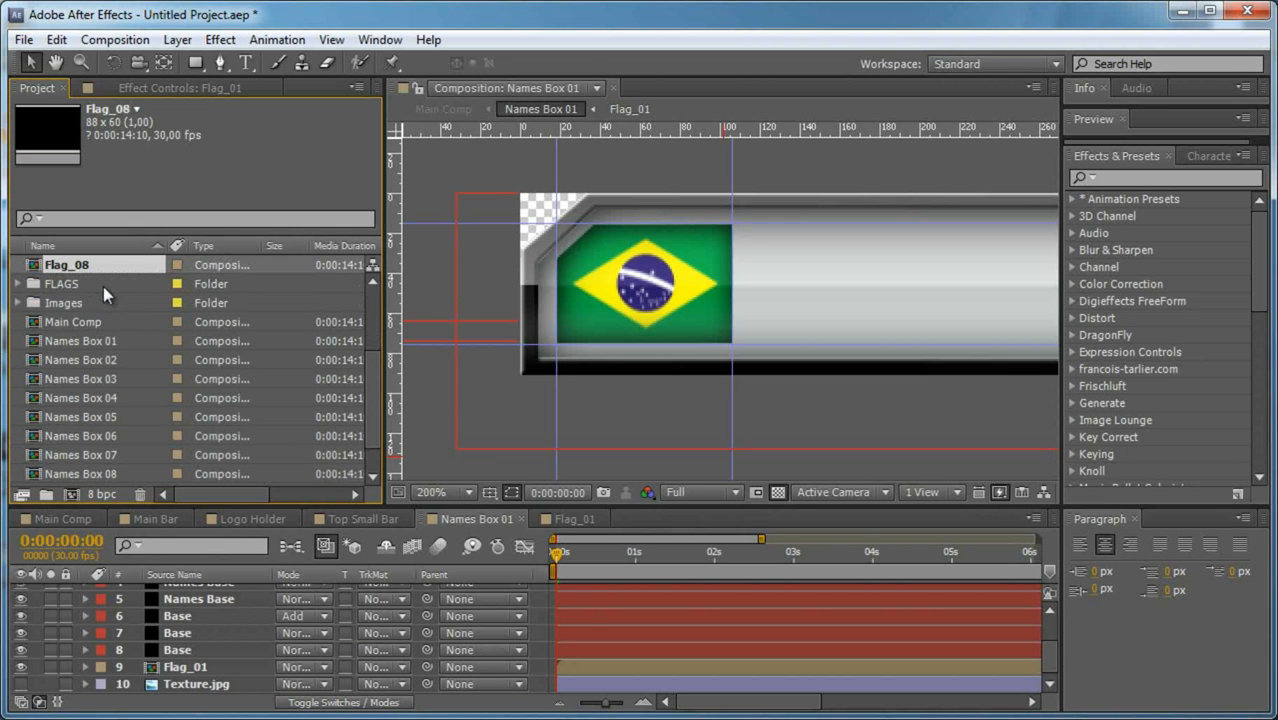
# Group the compositions Flag_01 to Flag_08 in a new project folder named Flags Comps.
pyautogui.scroll(1, 103, 286)
pyautogui.press('`')
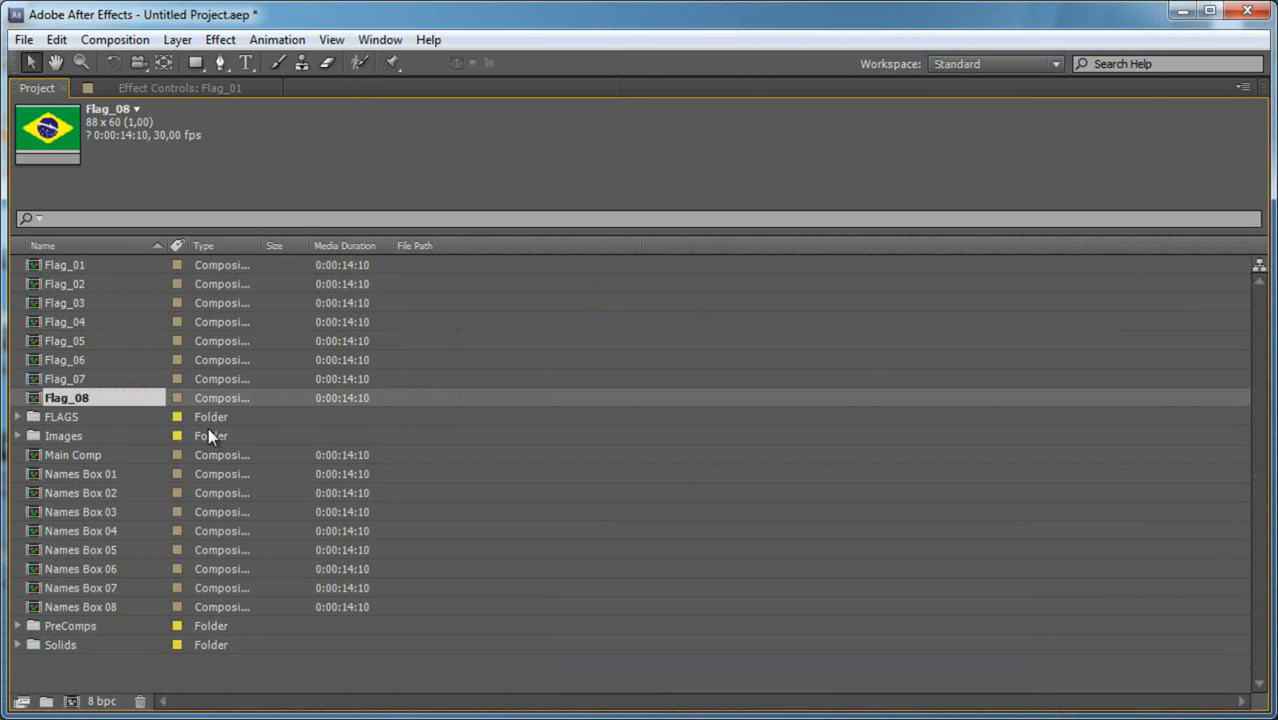
pyautogui.click(69, 265)
pyautogui.keyDown('shift'); pyautogui.click(73, 397); pyautogui.keyUp('shift')
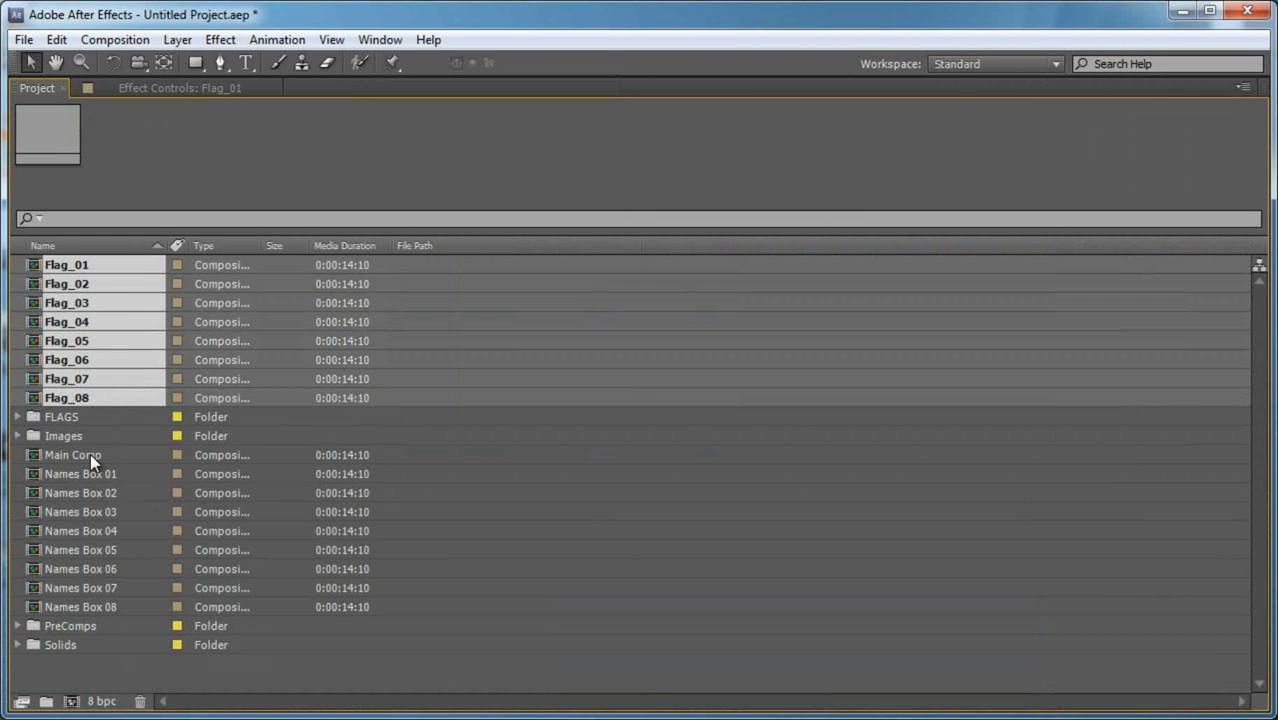
pyautogui.moveTo(111, 397); pyautogui.dragTo(86, 706)
pyautogui.moveTo(58, 708); pyautogui.dragTo(55, 713)
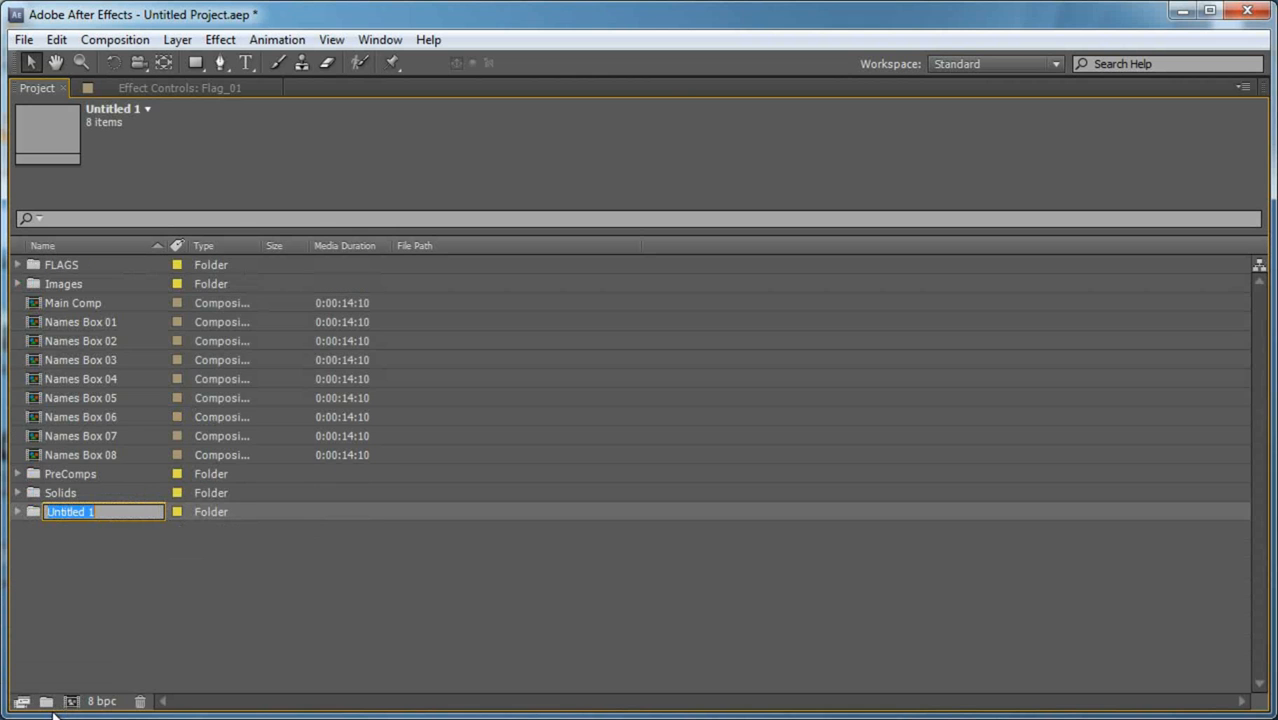
pyautogui.write('Flag')
pyautogui.press('BackSpace')
pyautogui.press('BackSpace')
pyautogui.press('BackSpace')
pyautogui.press('BackSpace')
pyautogui.press('BackSpace')
pyautogui.press('BackSpace')
pyautogui.write('lags Comps')
pyautogui.press('Return')
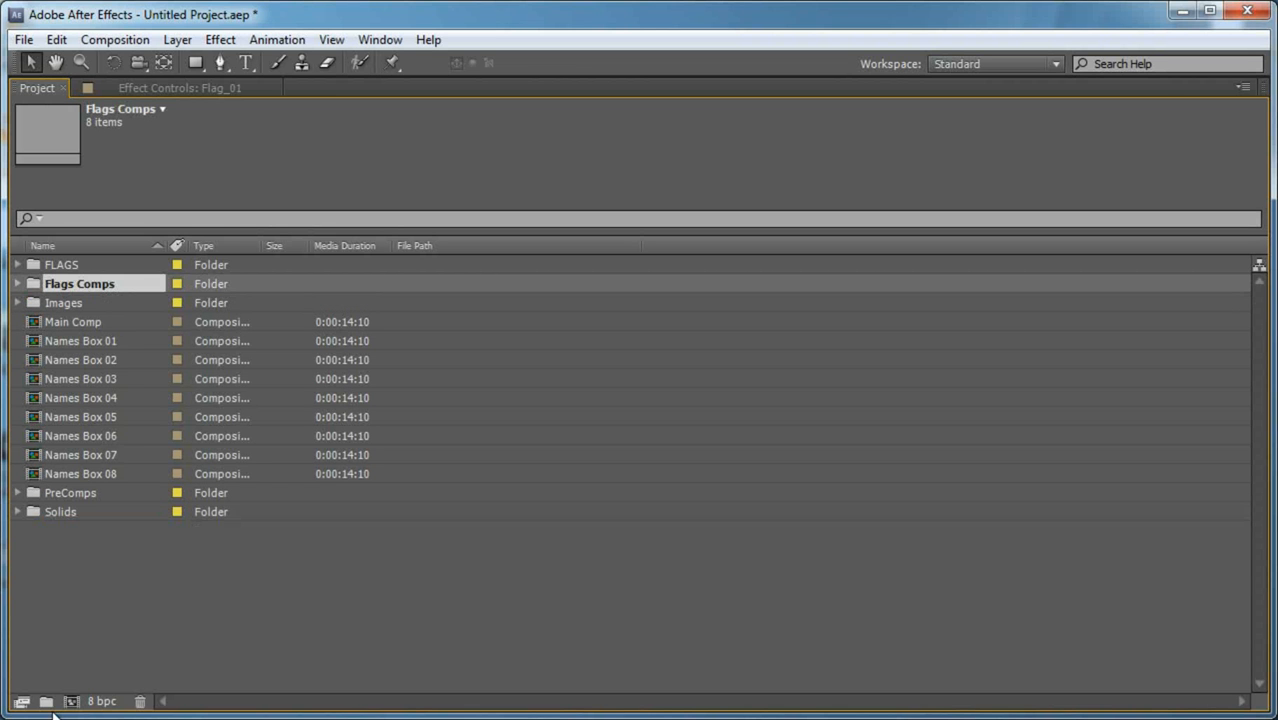
# Group the compositions Names Box 01 to Names Box 08 in a new project folder named Names Boxes.
pyautogui.click(92, 341)
pyautogui.keyDown('shift'); pyautogui.click(103, 474); pyautogui.keyUp('shift')
pyautogui.moveTo(103, 474); pyautogui.dragTo(46, 702)
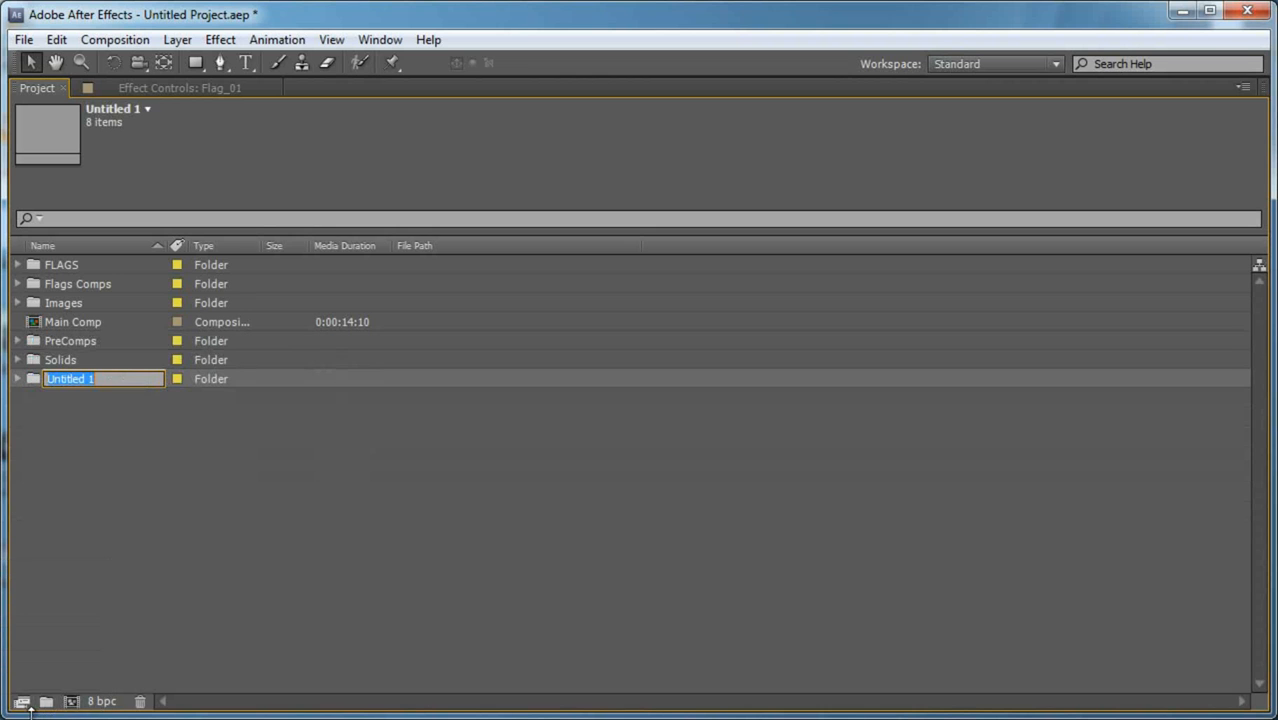
pyautogui.write('NAm')
pyautogui.write('es Boxes')
pyautogui.press('Return')
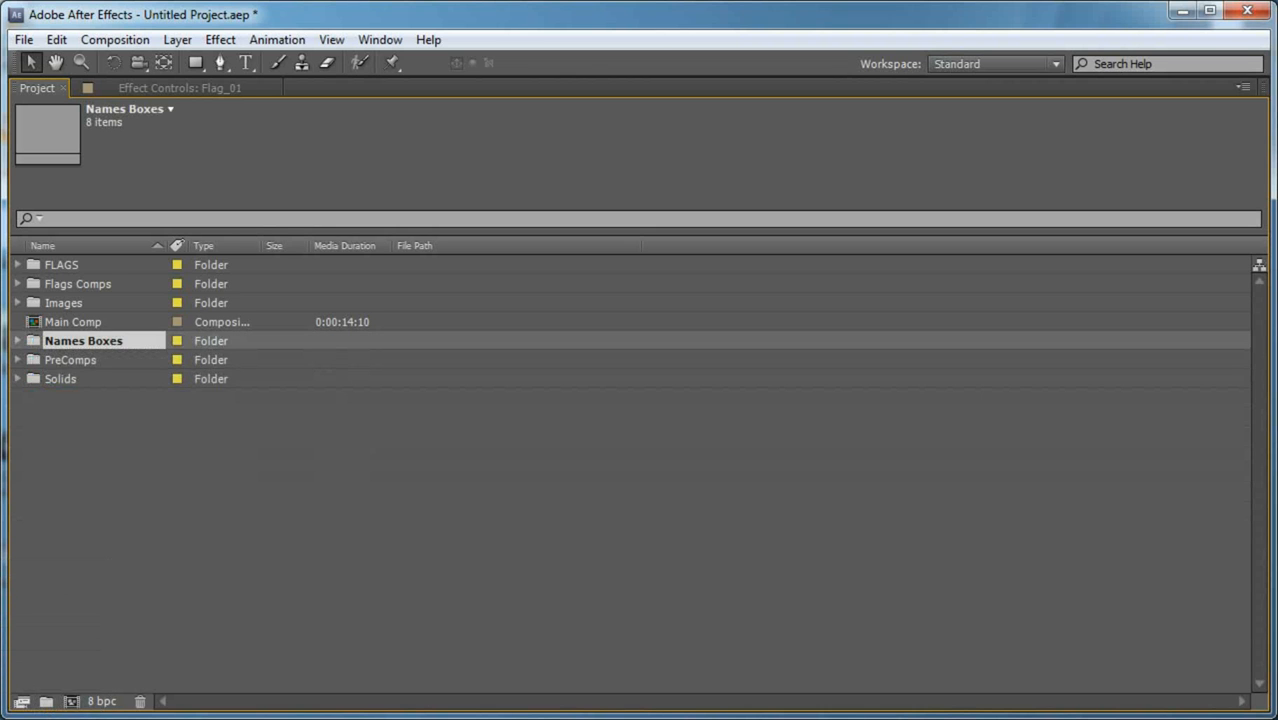
# Put the FLAGS and Names Boxes folders into a new folder named Change Comps.
pyautogui.keyDown('ctrl'); pyautogui.click(67, 264); pyautogui.keyUp('ctrl')
pyautogui.moveTo(98, 340); pyautogui.dragTo(46, 701)
pyautogui.write('Re')
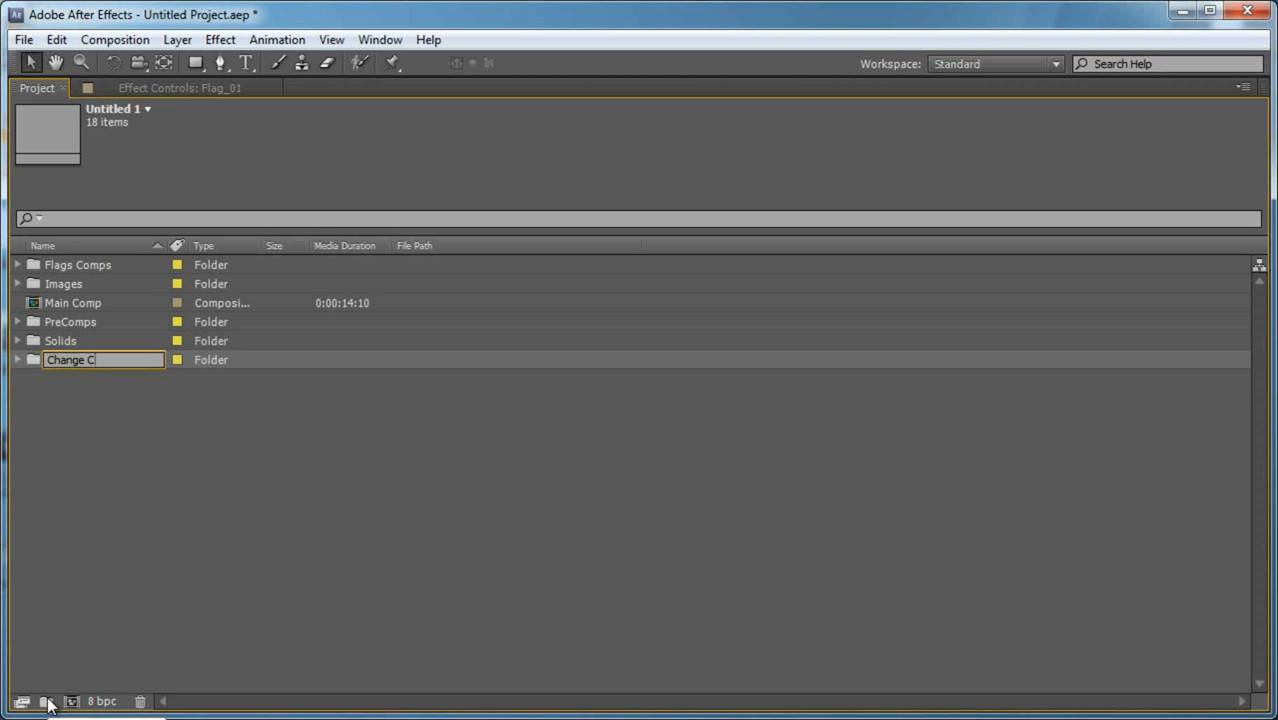
pyautogui.write('ange Comps')
pyautogui.press('Return')
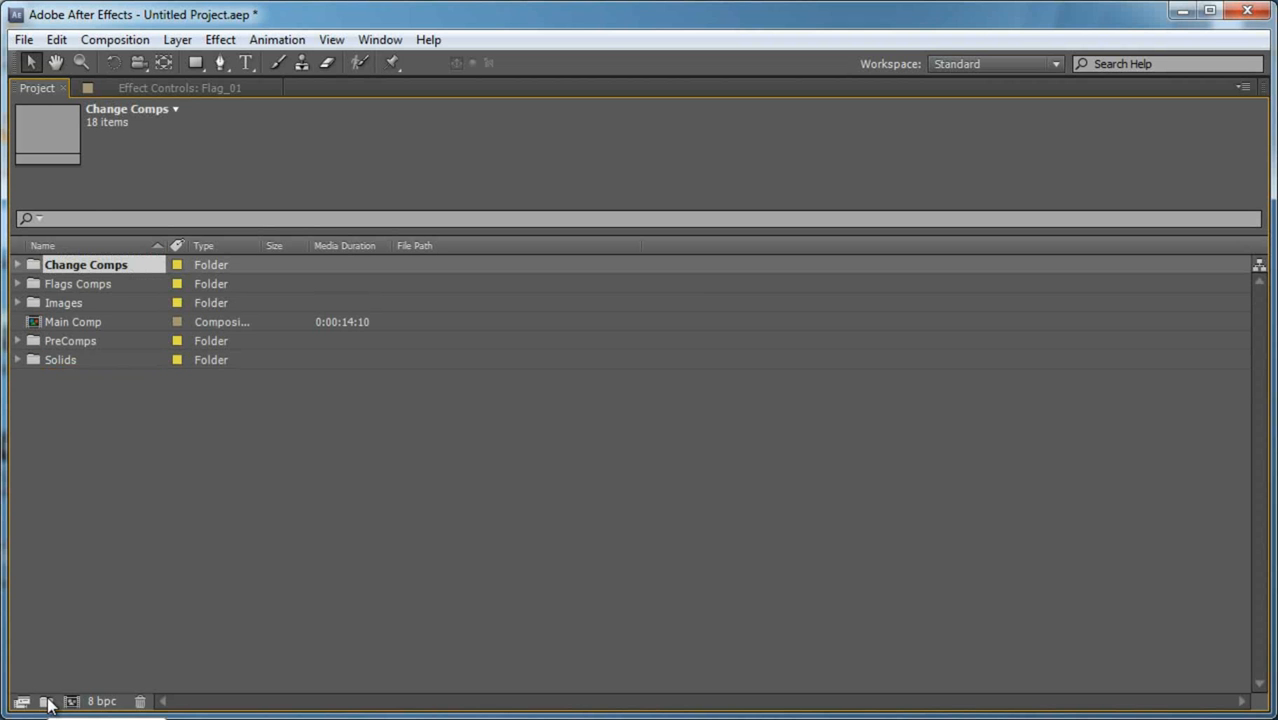
# Open the Names Box 02 composition from the Names Boxes folder and select its Flag_01 layer.
pyautogui.click(18, 264)
pyautogui.press('`')
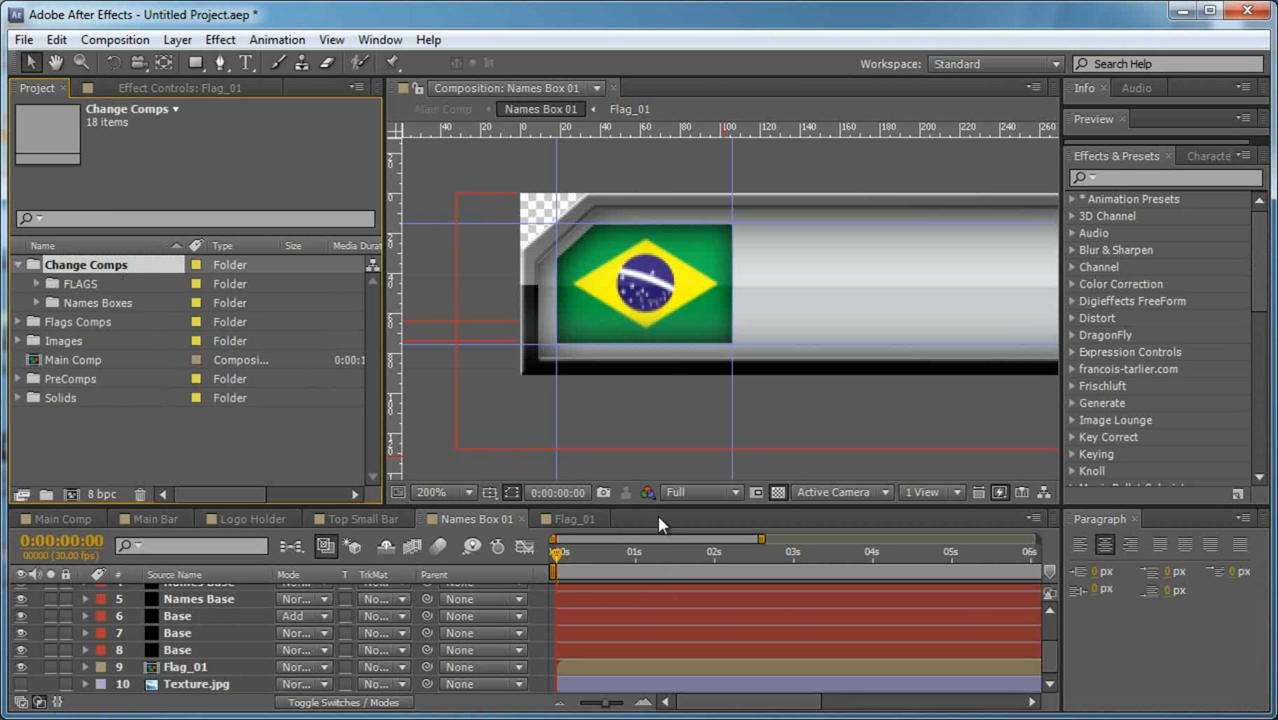
pyautogui.moveTo(655, 508)
pyautogui.mouseDown()
pyautogui.moveTo(657, 456)
pyautogui.moveTo(643, 515)
pyautogui.mouseUp()
pyautogui.click(36, 302)
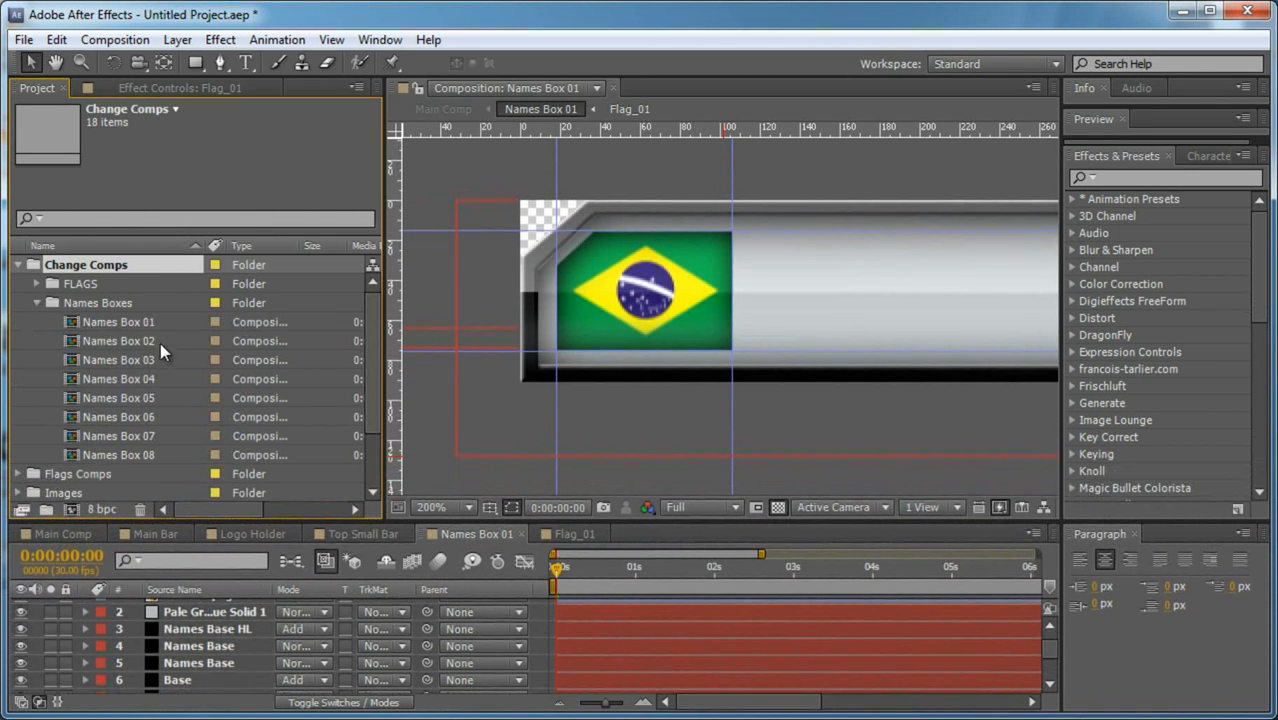
pyautogui.doubleClick(146, 341)
pyautogui.scroll(-3, 233, 640)
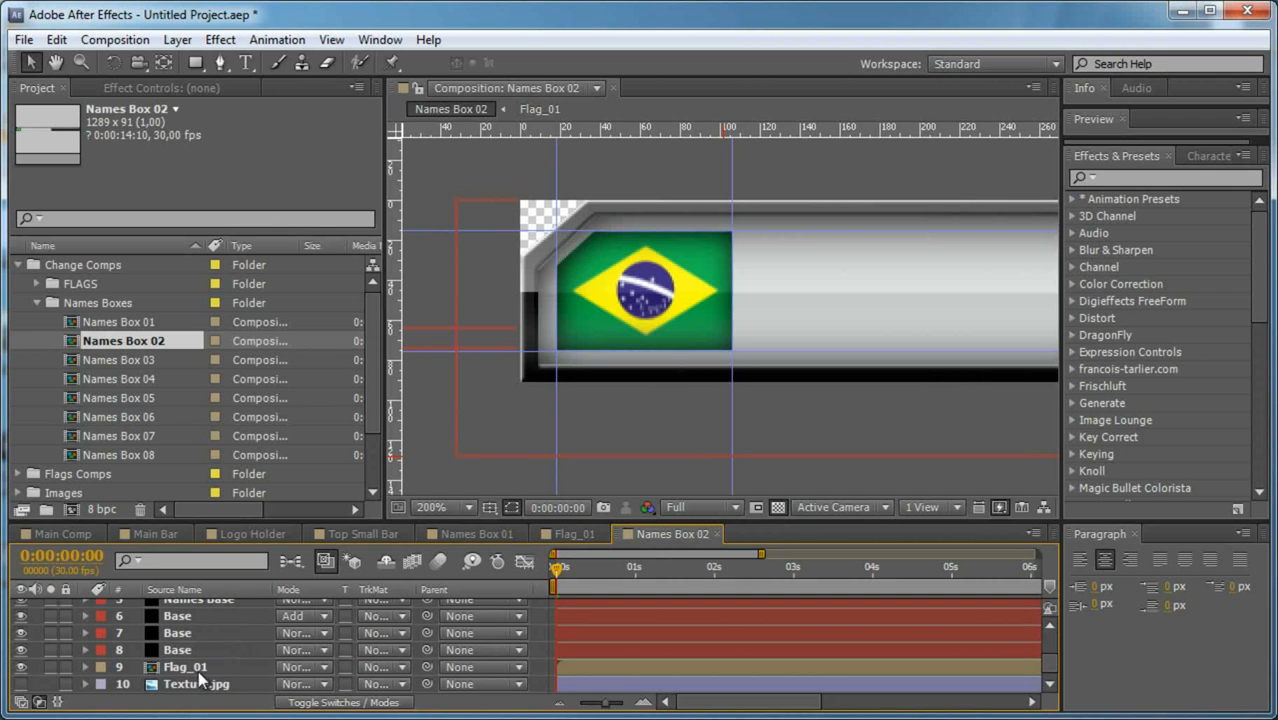
pyautogui.click(200, 668)
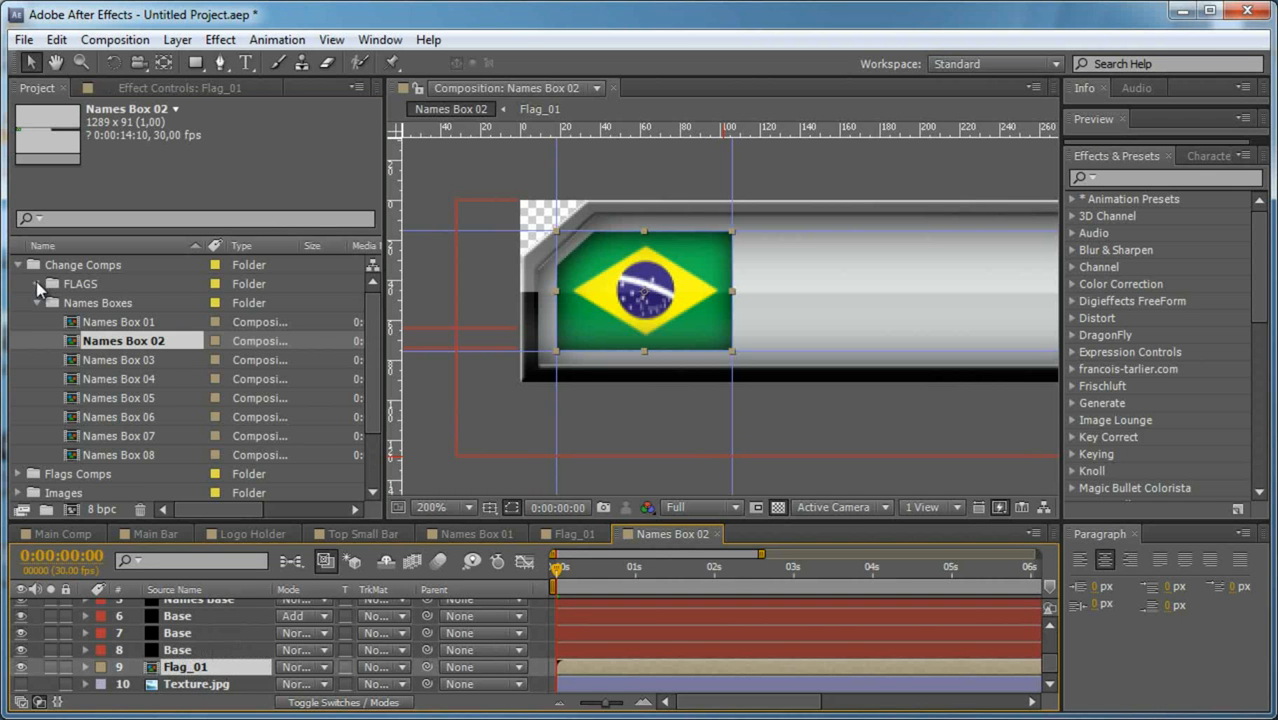
# Move the Flags Comps folder into Change Comps and move the FLAGS folder out to the project's top level.
pyautogui.click(36, 282)
pyautogui.click(37, 283)
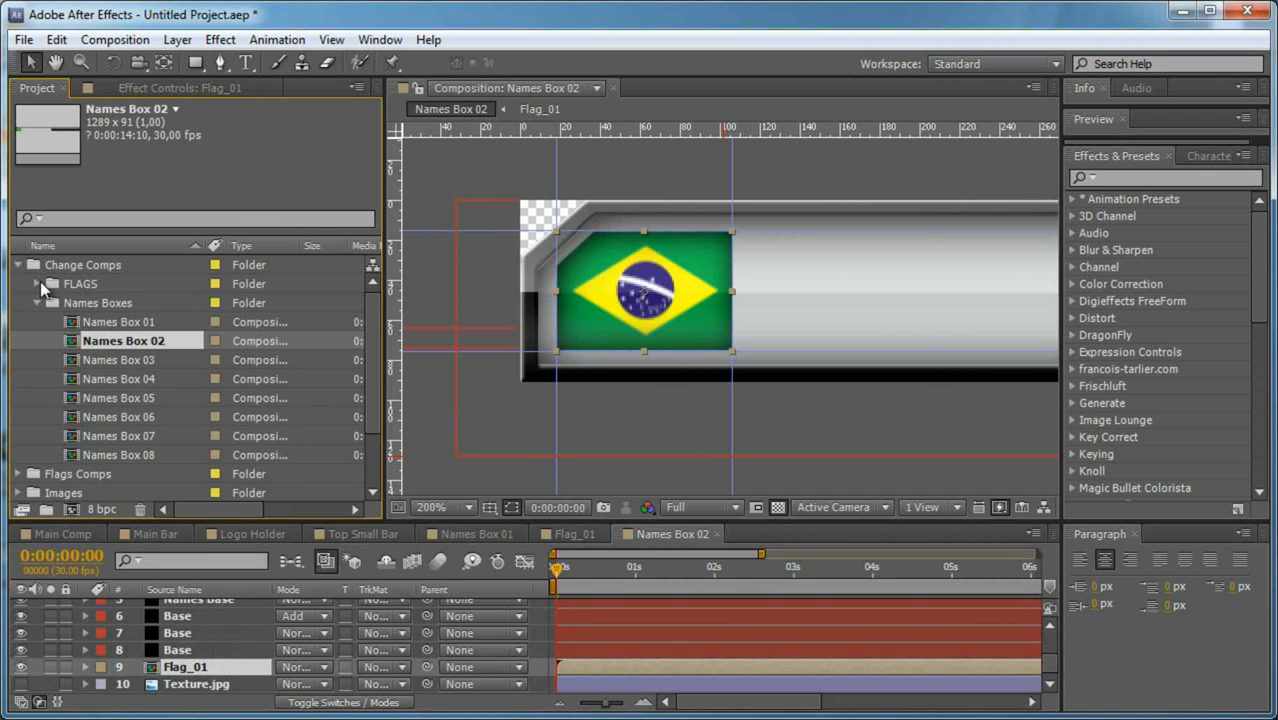
pyautogui.scroll(-1, 50, 440)
pyautogui.scroll(1, 74, 407)
pyautogui.moveTo(72, 475); pyautogui.dragTo(176, 267)
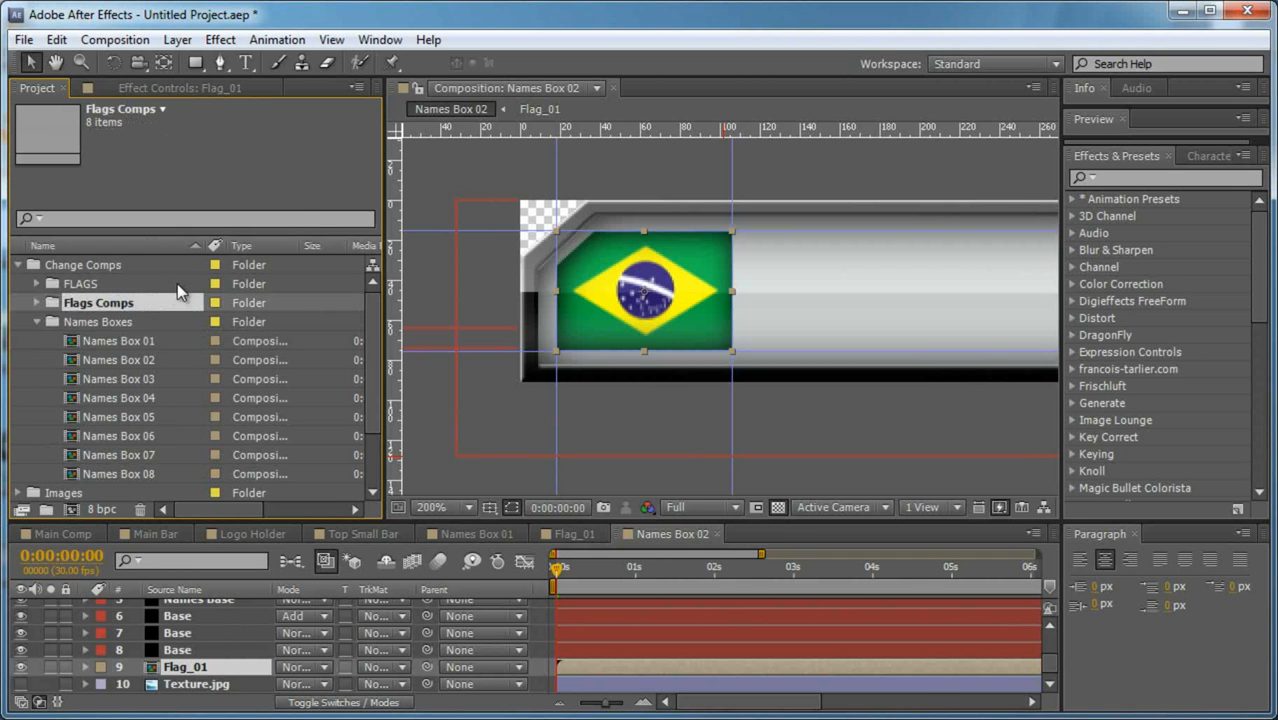
pyautogui.press('`')
pyautogui.moveTo(93, 287); pyautogui.dragTo(116, 576)
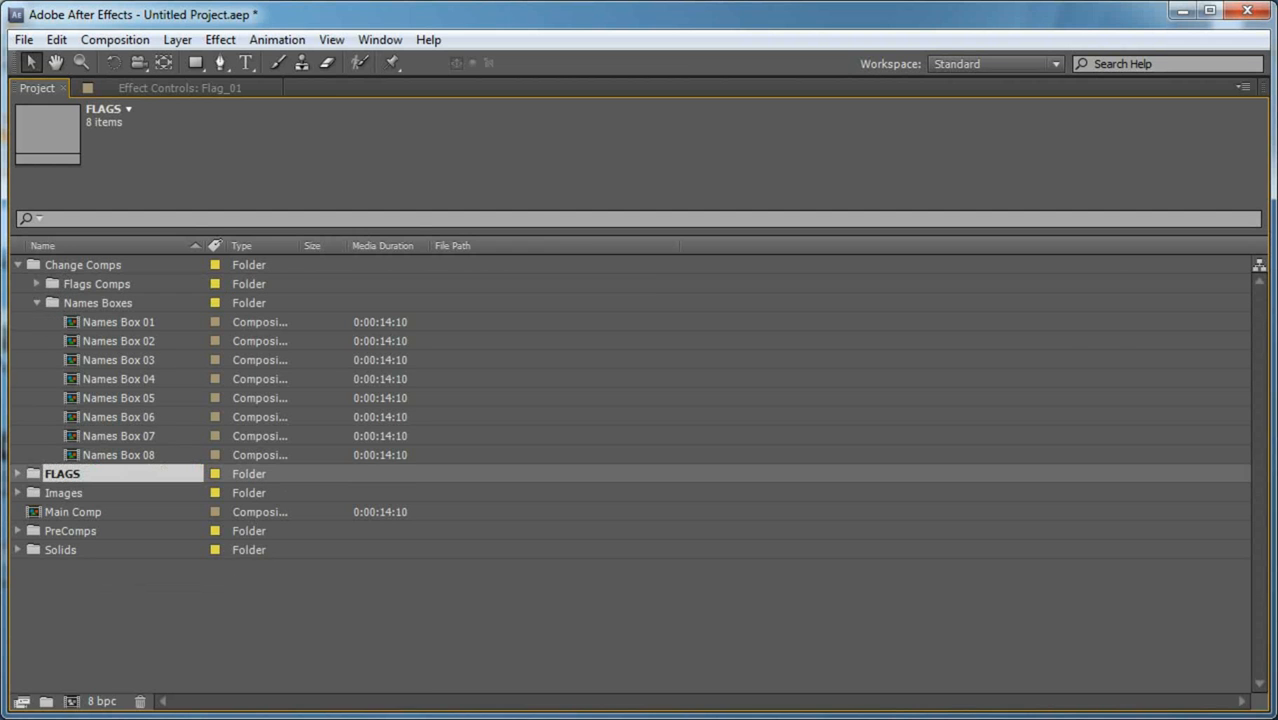
pyautogui.press('`')
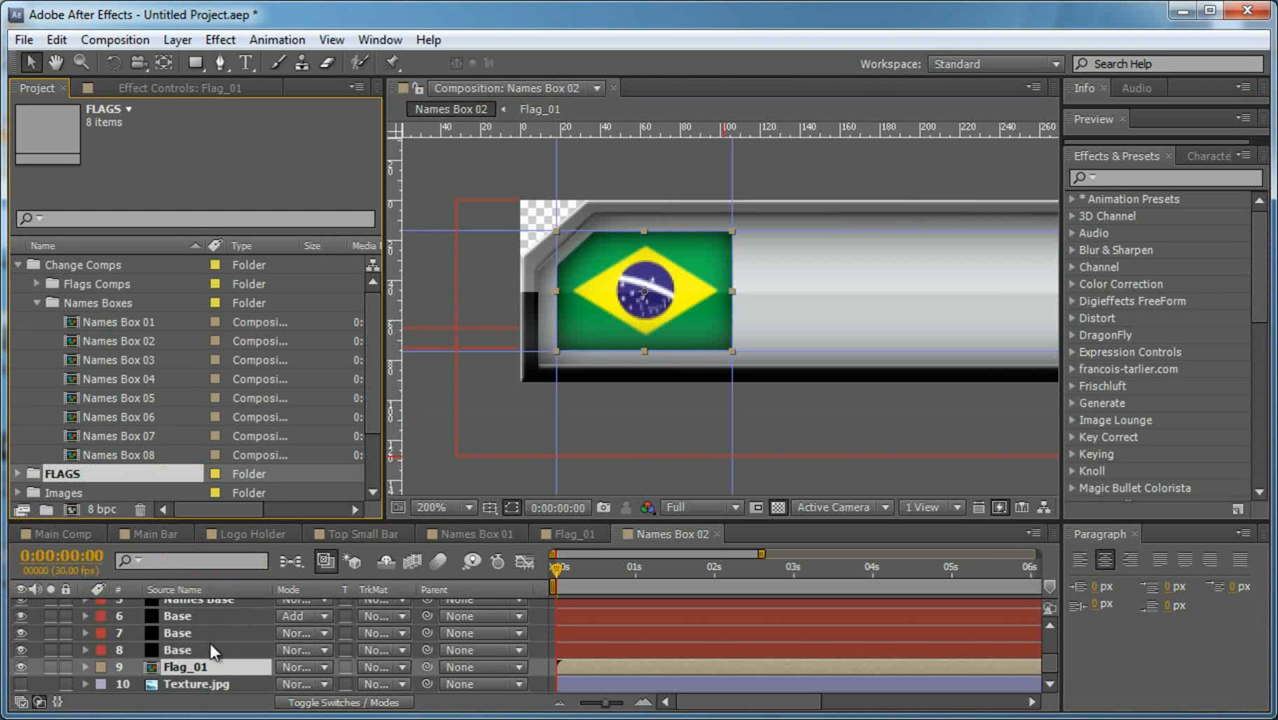
# Replace the Flag_01 layer in Names Box 02 with the Flag_02 composition and open Flag_02.
pyautogui.click(43, 287)
pyautogui.click(109, 323)
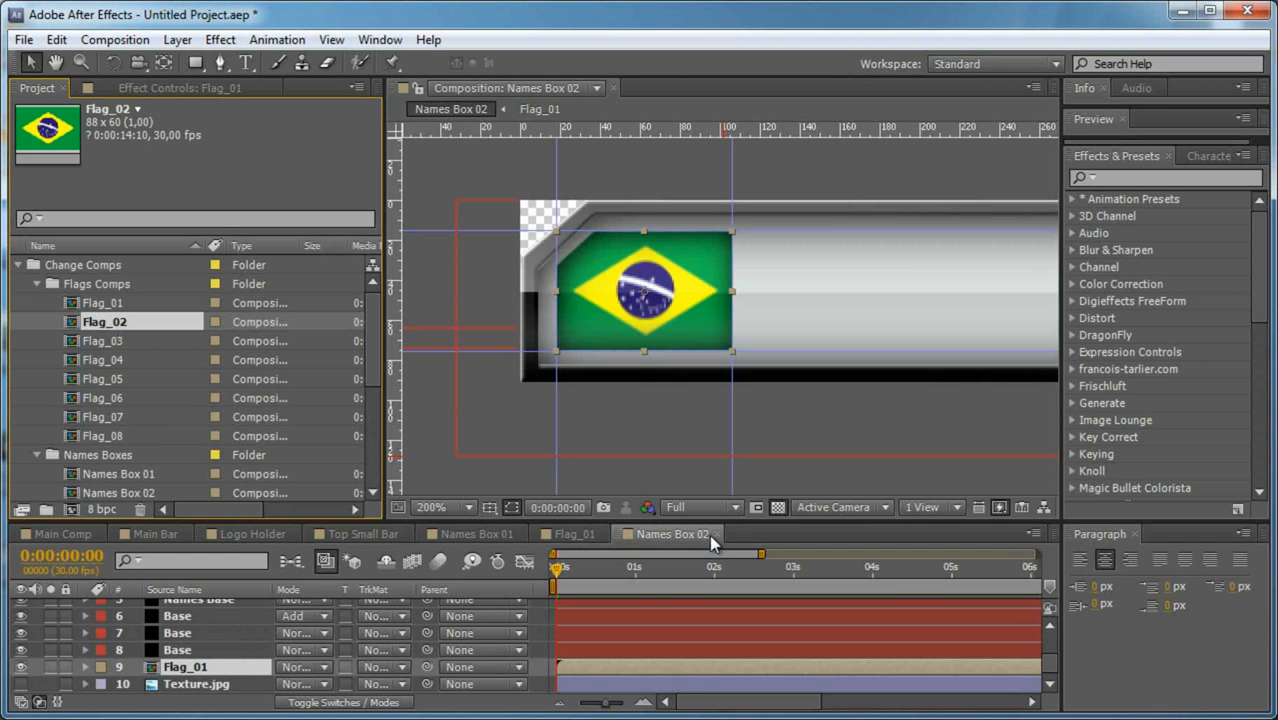
pyautogui.click(213, 667)
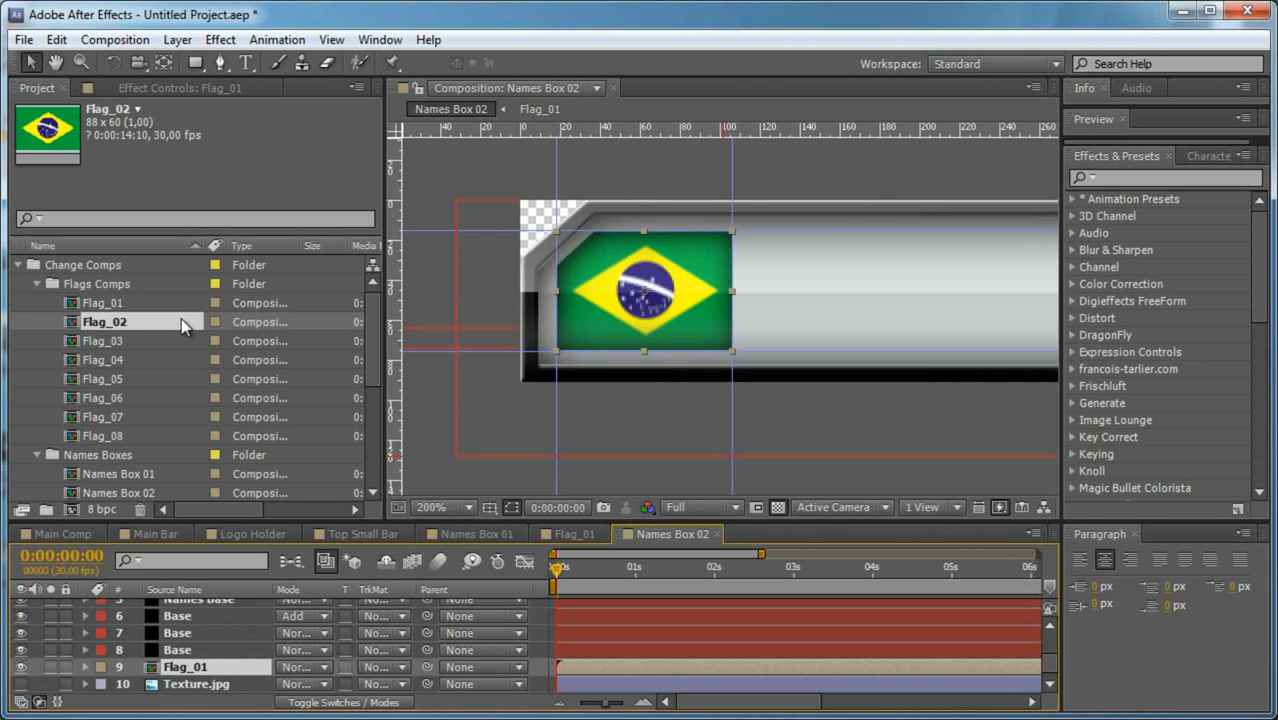
pyautogui.moveTo(145, 320); pyautogui.dragTo(241, 681)
pyautogui.doubleClick(239, 667)
pyautogui.scroll(-4, 205, 410)
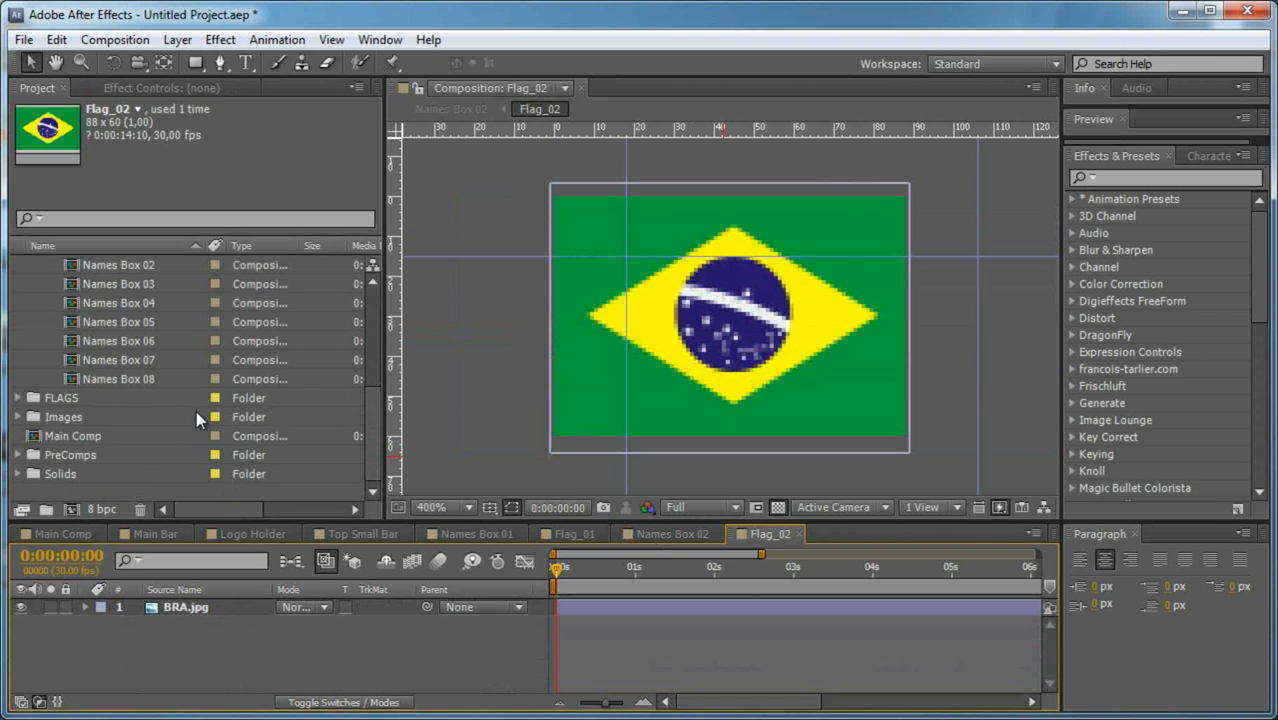
# Replace the BRA.jpg layer in Flag_02 with BG.jpg from the FLAGS folder and fit it to the composition height.
pyautogui.click(28, 398)
pyautogui.moveTo(71, 340); pyautogui.dragTo(216, 600)
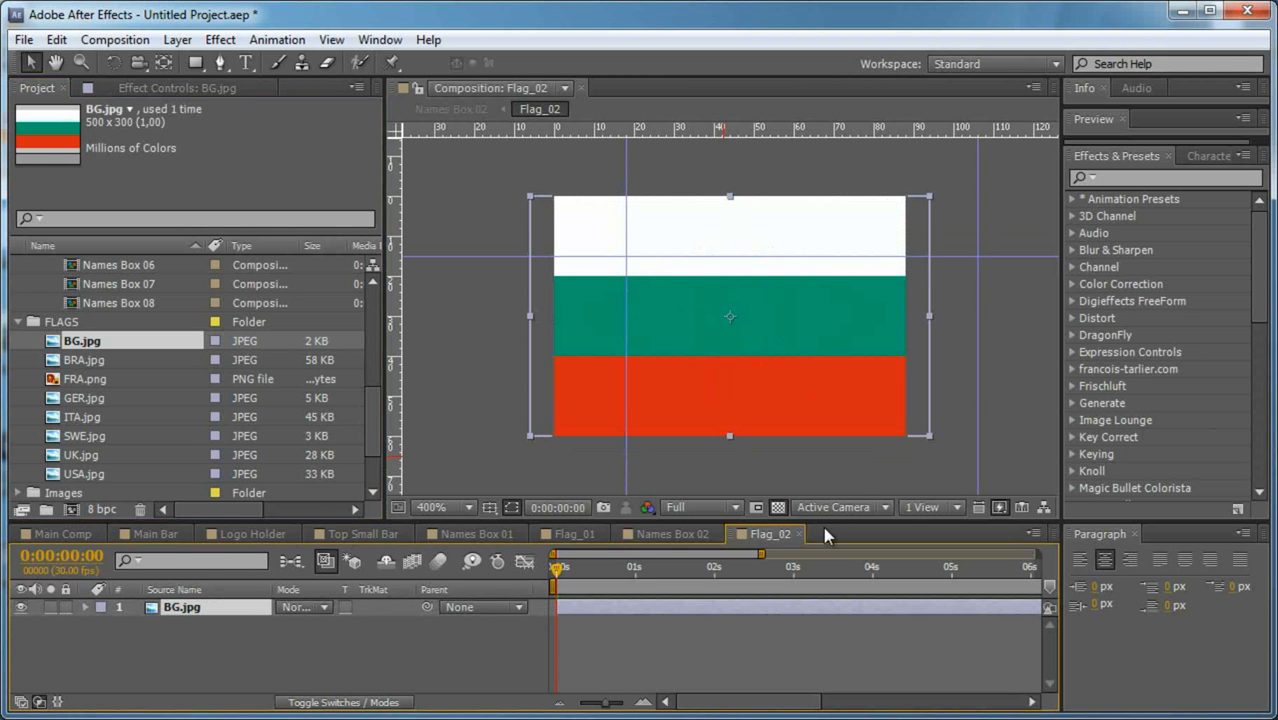
pyautogui.rightClick(672, 306)
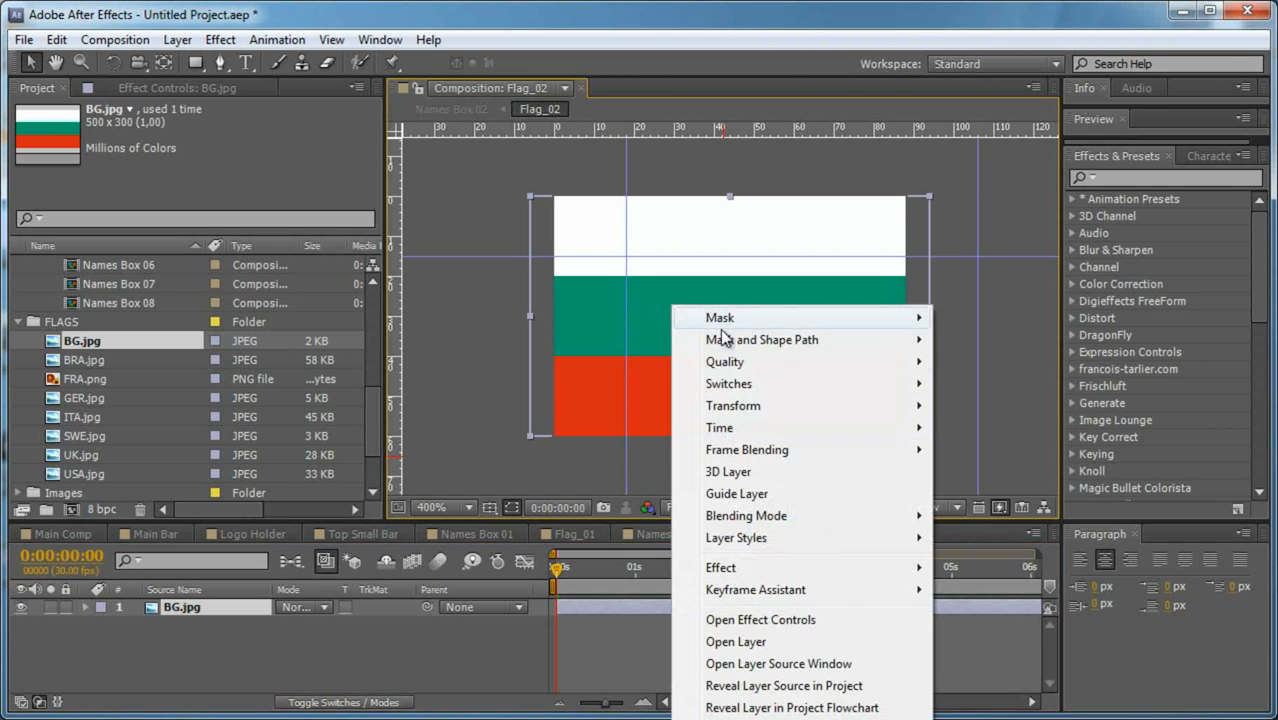
pyautogui.rightClick(652, 186)
pyautogui.rightClick(579, 229)
pyautogui.moveTo(655, 333)
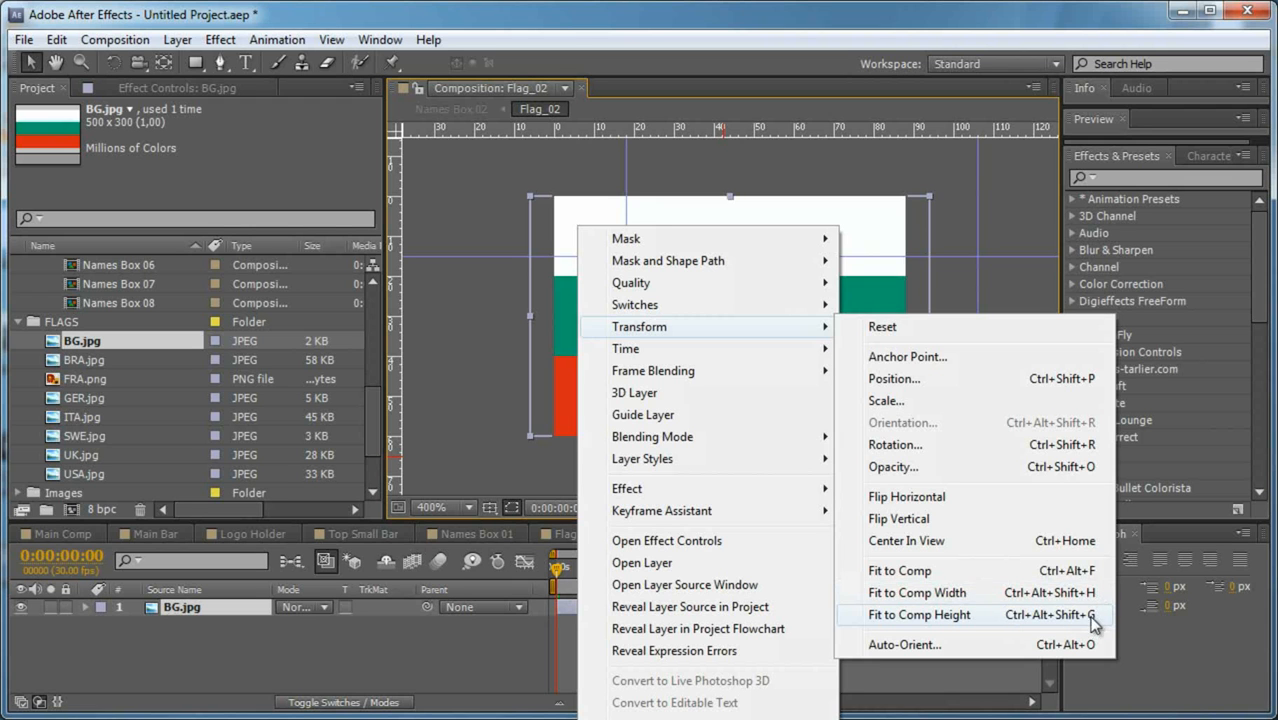
pyautogui.click(581, 36)
# Open the Flag_03 composition, add FRA.png above BRA.jpg and fit it to the composition height.
pyautogui.moveTo(370, 406); pyautogui.dragTo(381, 312)
pyautogui.doubleClick(110, 341)
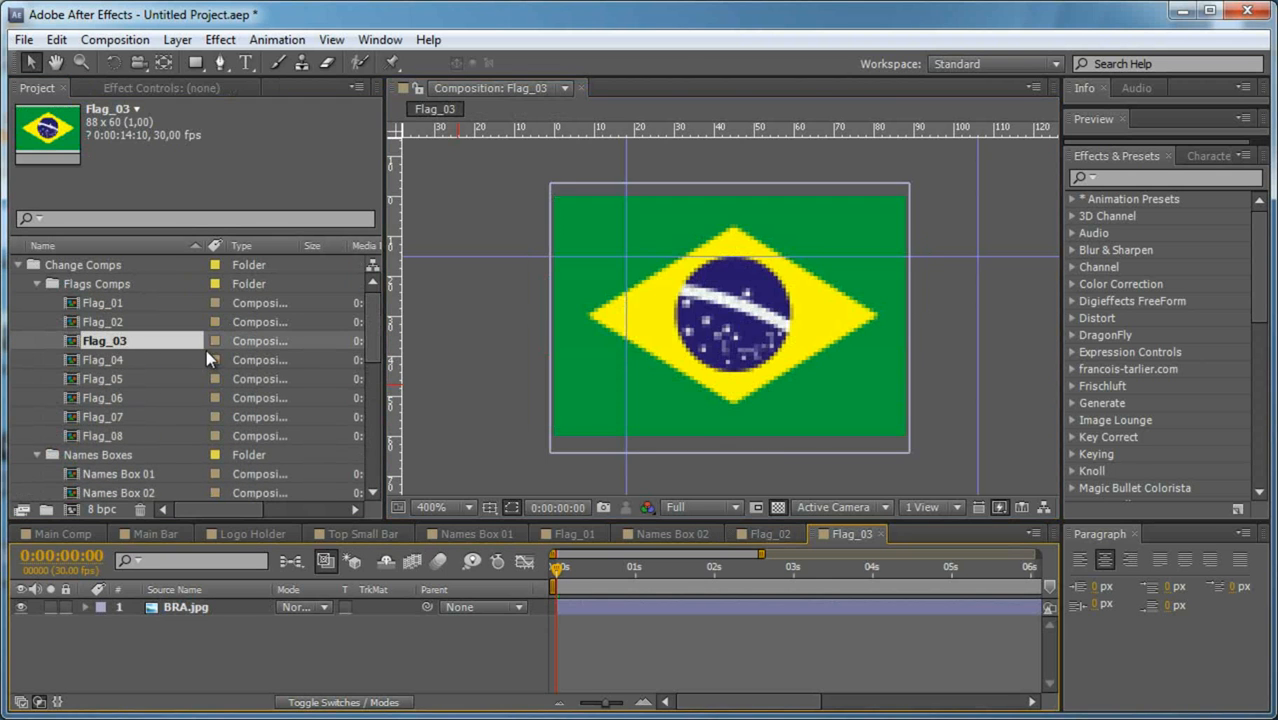
pyautogui.scroll(-4, 224, 374)
pyautogui.scroll(-1, 224, 382)
pyautogui.click(88, 398)
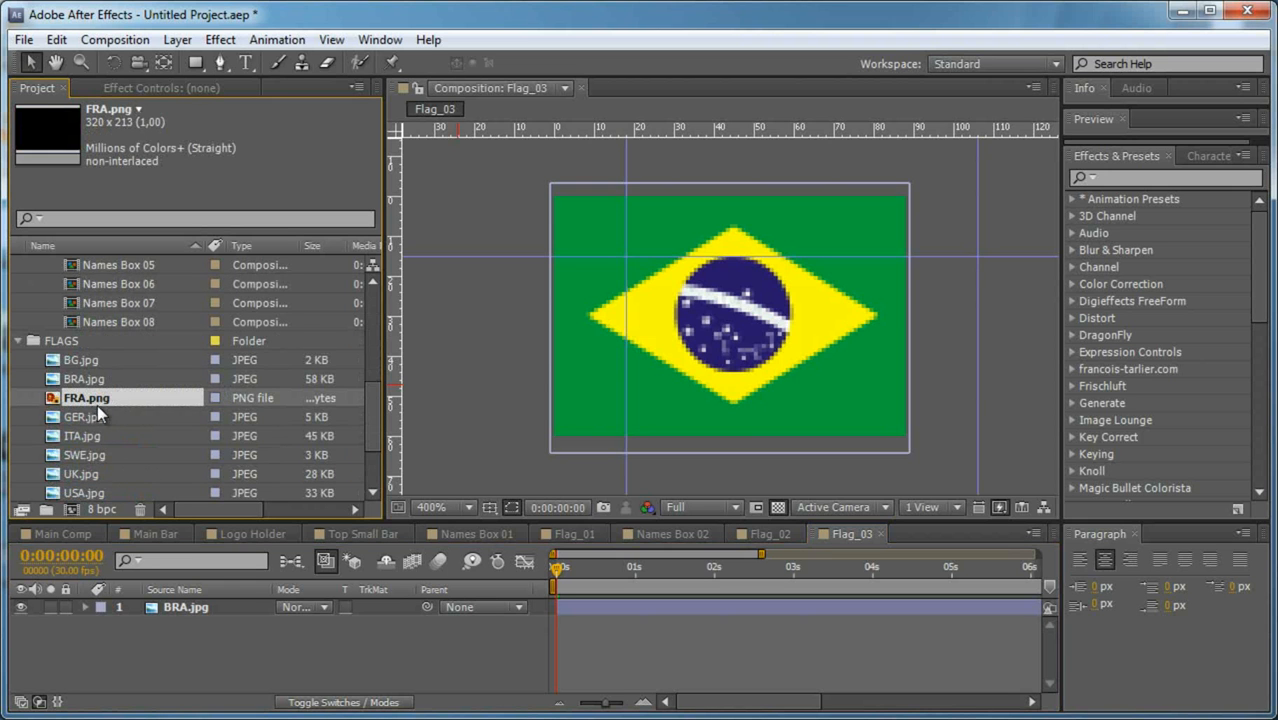
pyautogui.moveTo(86, 399); pyautogui.dragTo(232, 603)
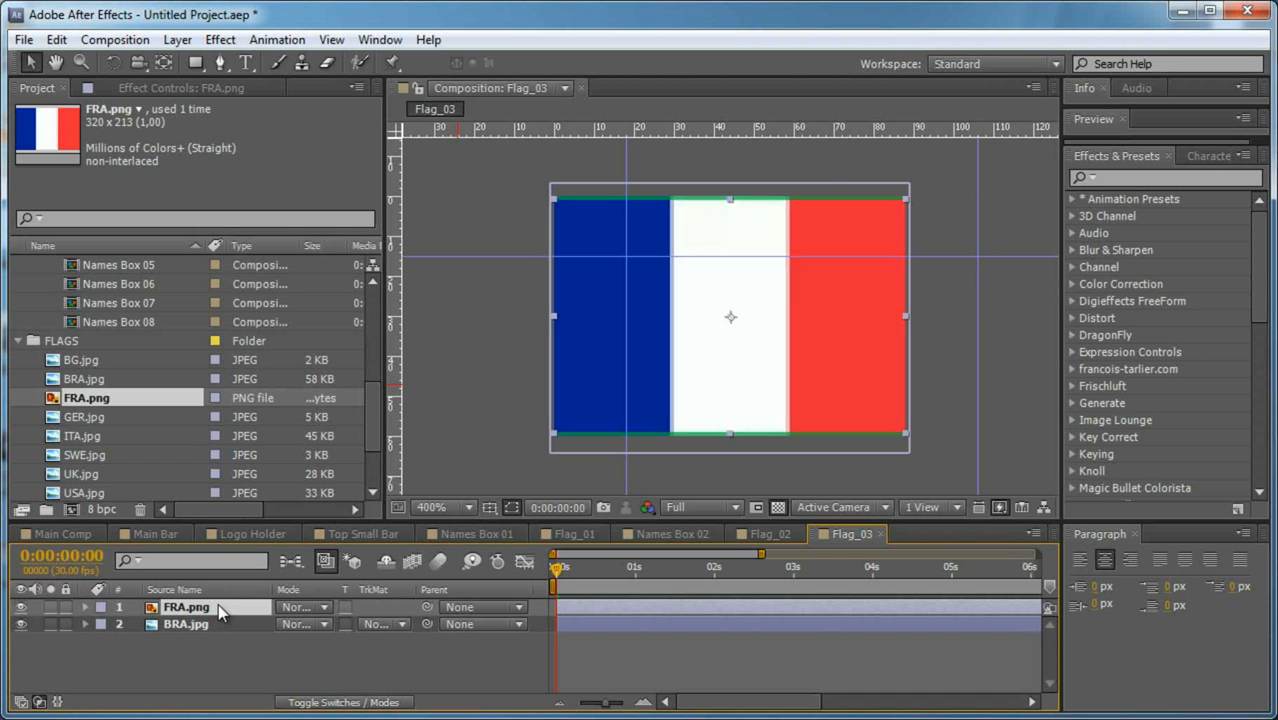
# Open the Flag_04 composition, add GER.jpg above BRA.jpg and fit it to the composition height.
pyautogui.scroll(1, 225, 391)
pyautogui.scroll(3, 226, 395)
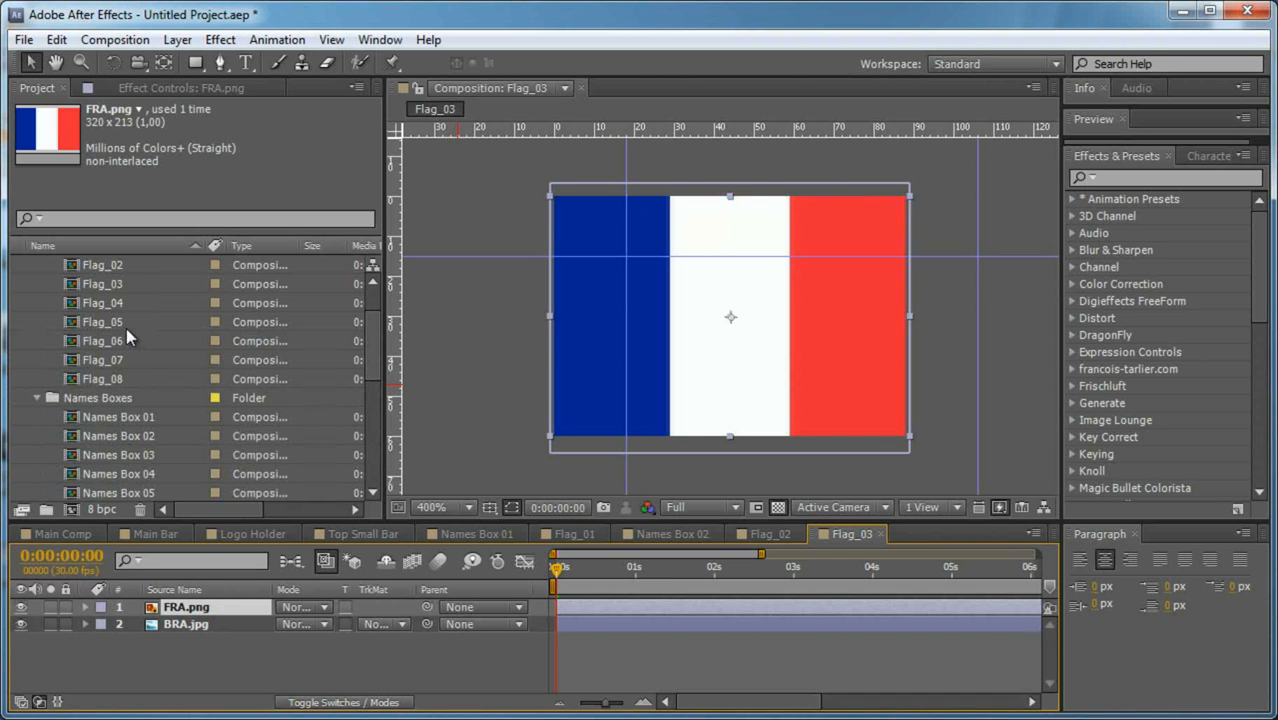
pyautogui.doubleClick(115, 299)
pyautogui.scroll(-1, 137, 405)
pyautogui.scroll(-3, 136, 400)
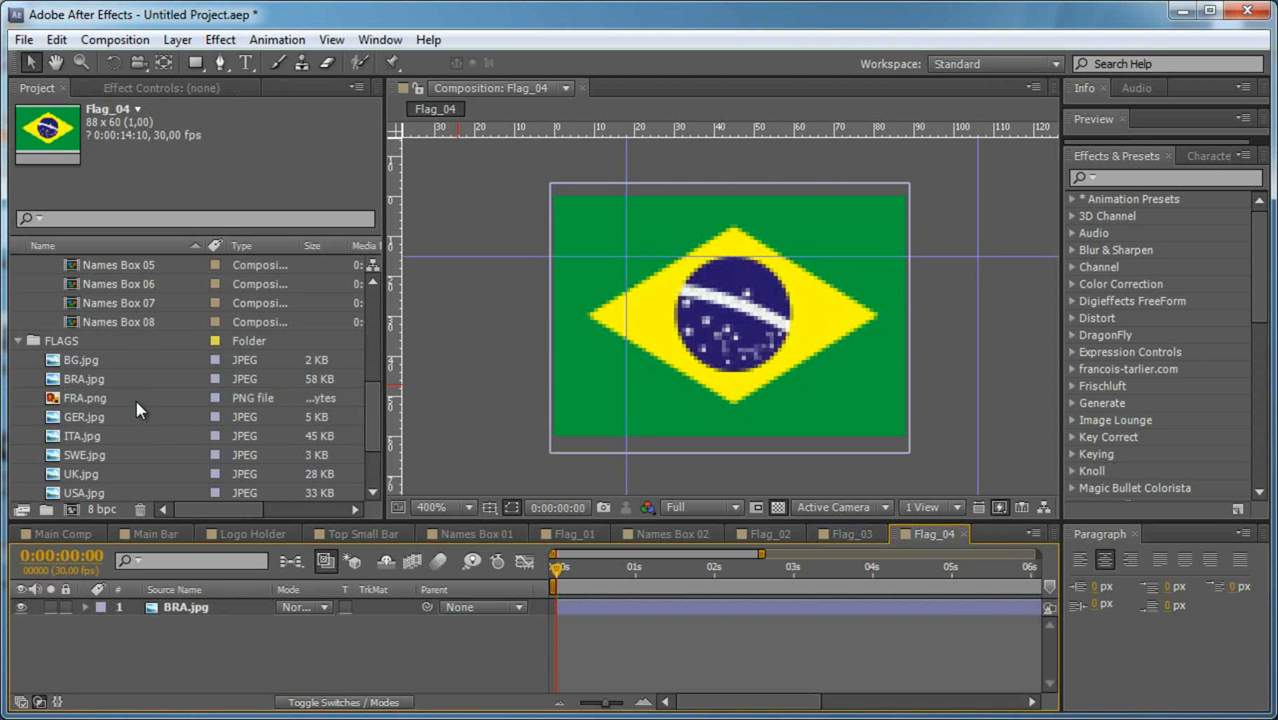
pyautogui.moveTo(105, 417); pyautogui.dragTo(223, 601)
pyautogui.hotkey('ctrl', 'alt', 'shift', 'g')
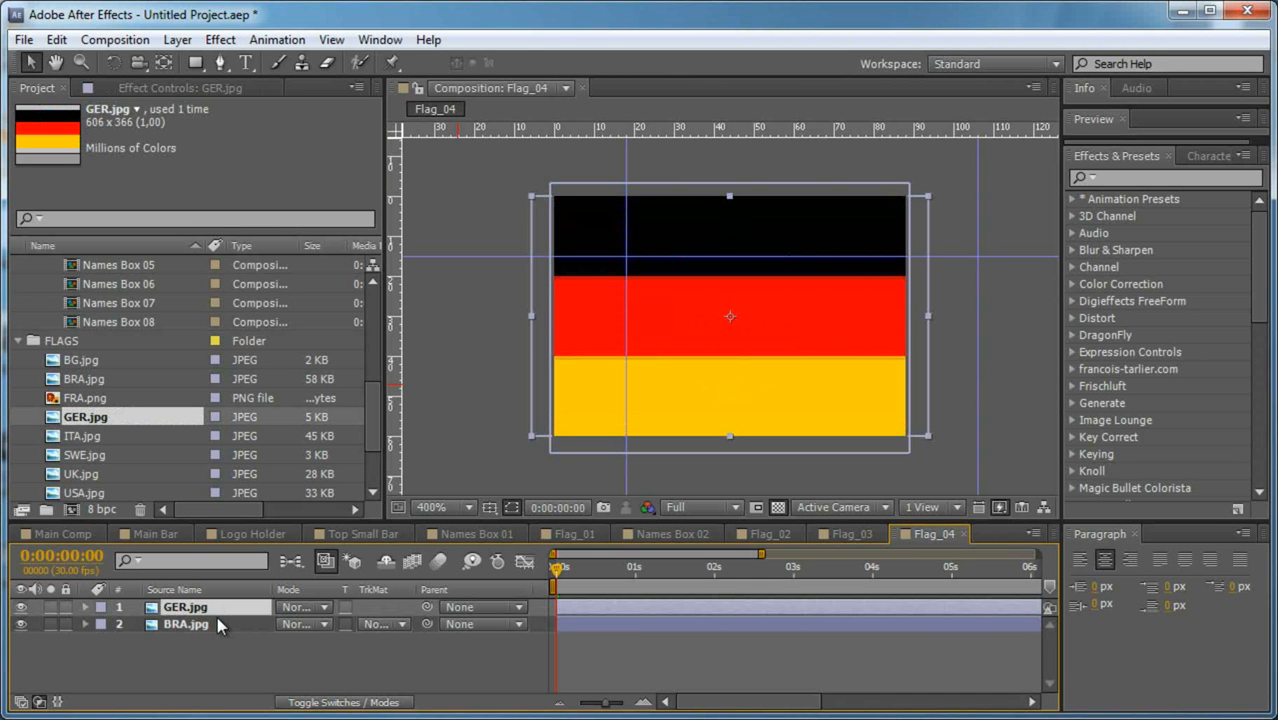
# Open the Flag_05 composition, add ITA.jpg above BRA.jpg and fit it to the composition width.
pyautogui.scroll(2, 150, 340)
pyautogui.scroll(2, 99, 339)
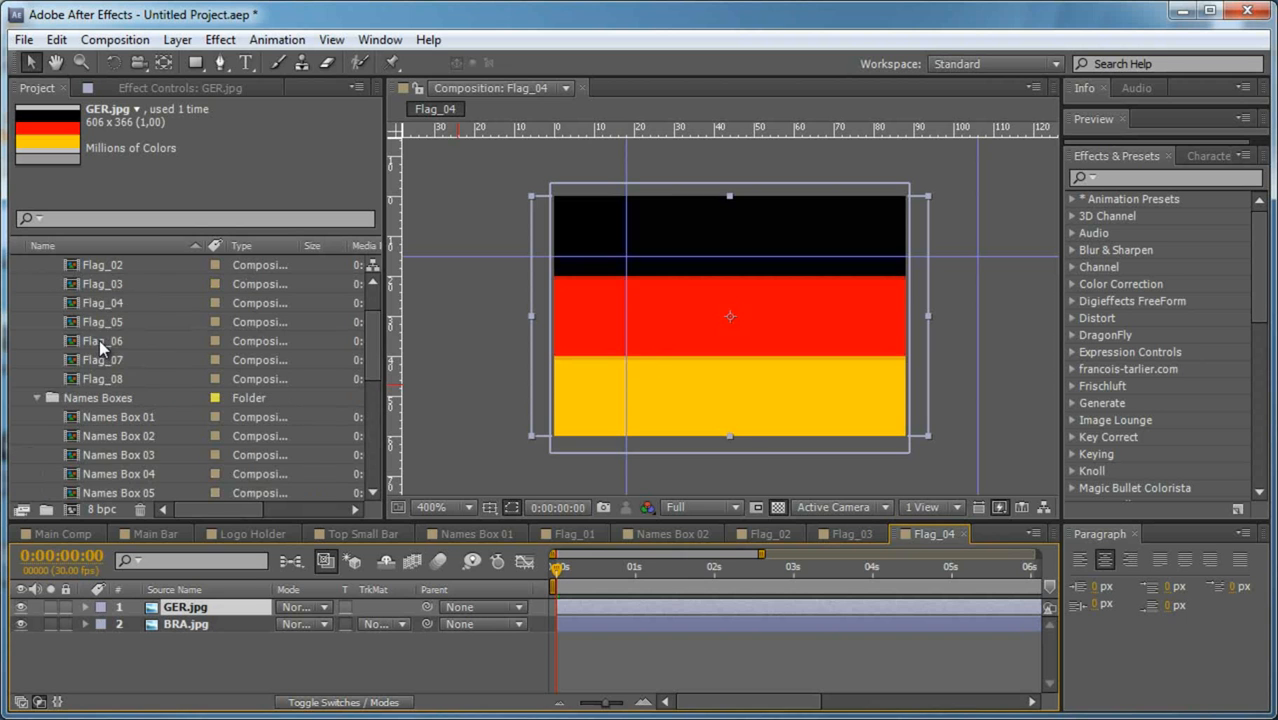
pyautogui.doubleClick(103, 320)
pyautogui.scroll(-2, 165, 381)
pyautogui.scroll(-2, 165, 381)
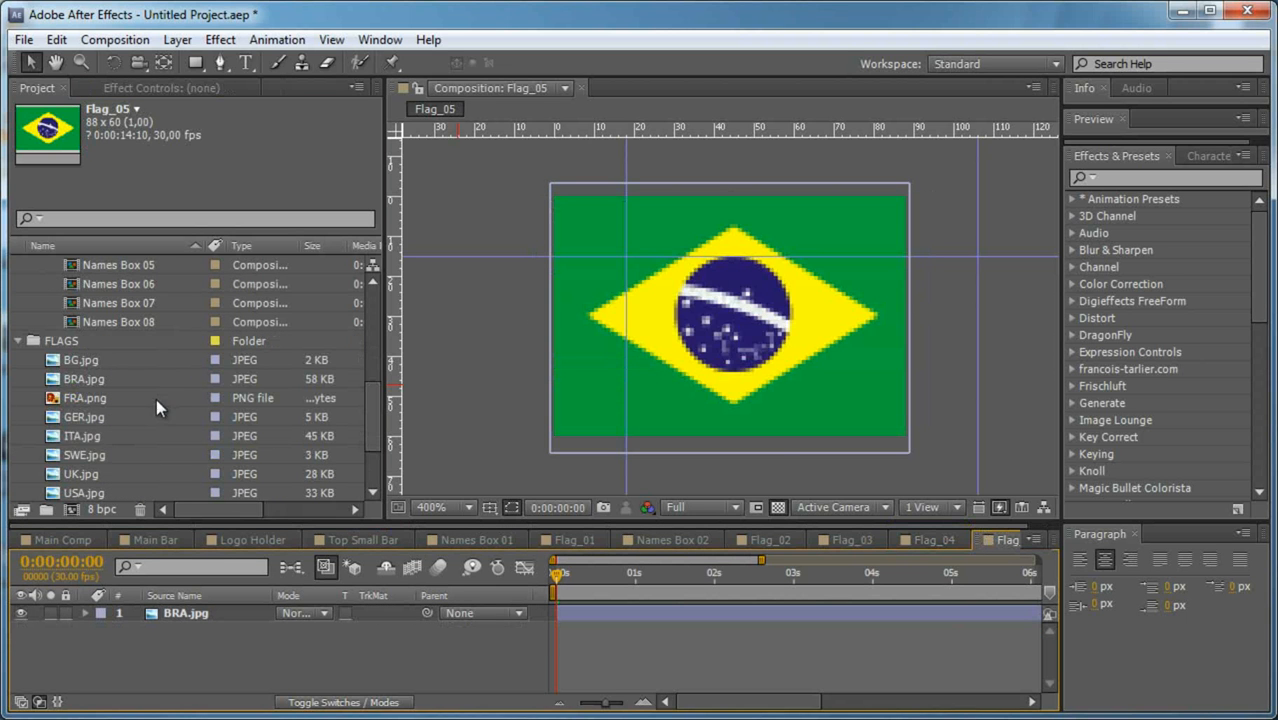
pyautogui.moveTo(88, 438); pyautogui.dragTo(262, 615)
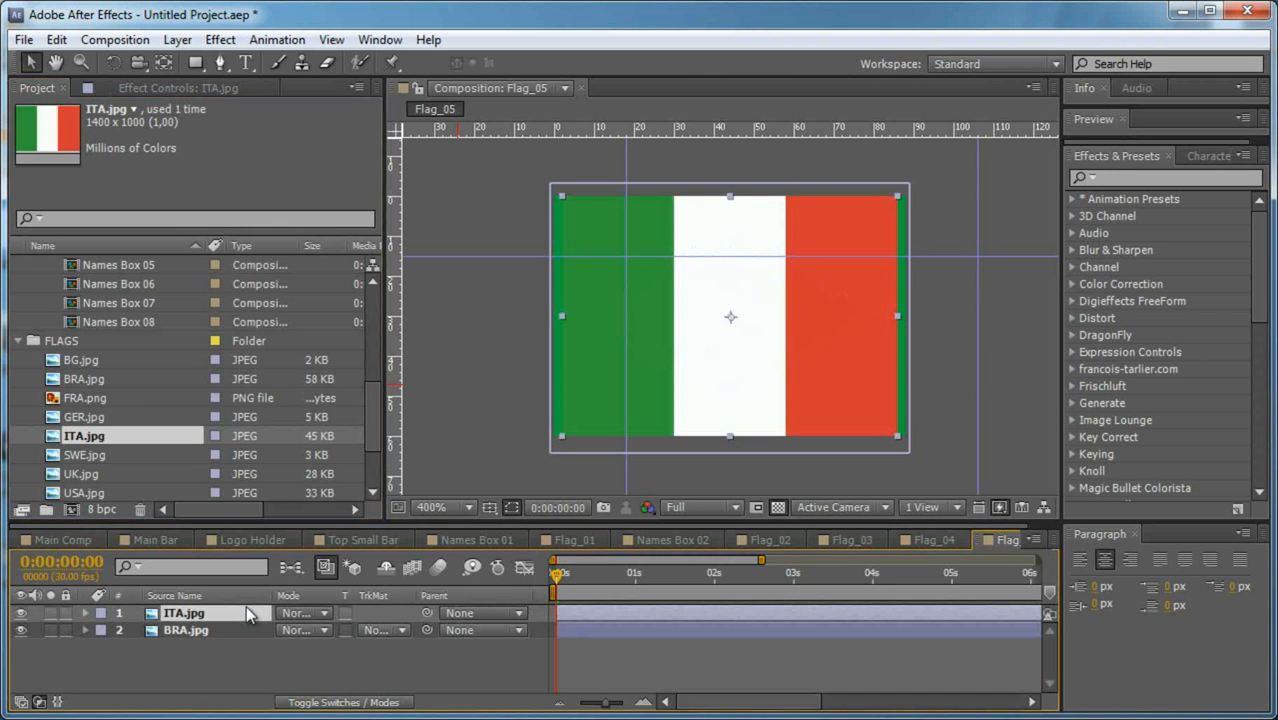
# Open the Flag_06 composition, add SWE.jpg above BRA.jpg and fit it to the composition height.
pyautogui.scroll(2, 122, 440)
pyautogui.scroll(2, 122, 437)
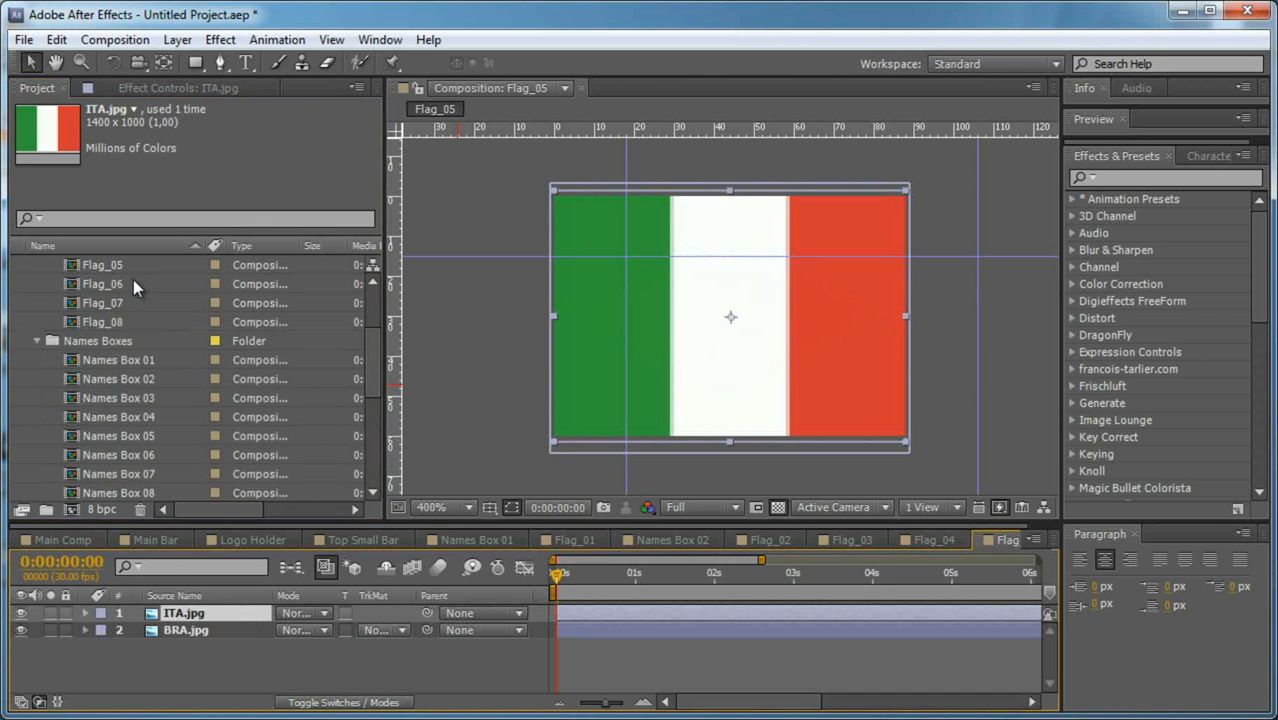
pyautogui.doubleClick(120, 340)
pyautogui.scroll(-3, 140, 395)
pyautogui.moveTo(88, 457); pyautogui.dragTo(201, 609)
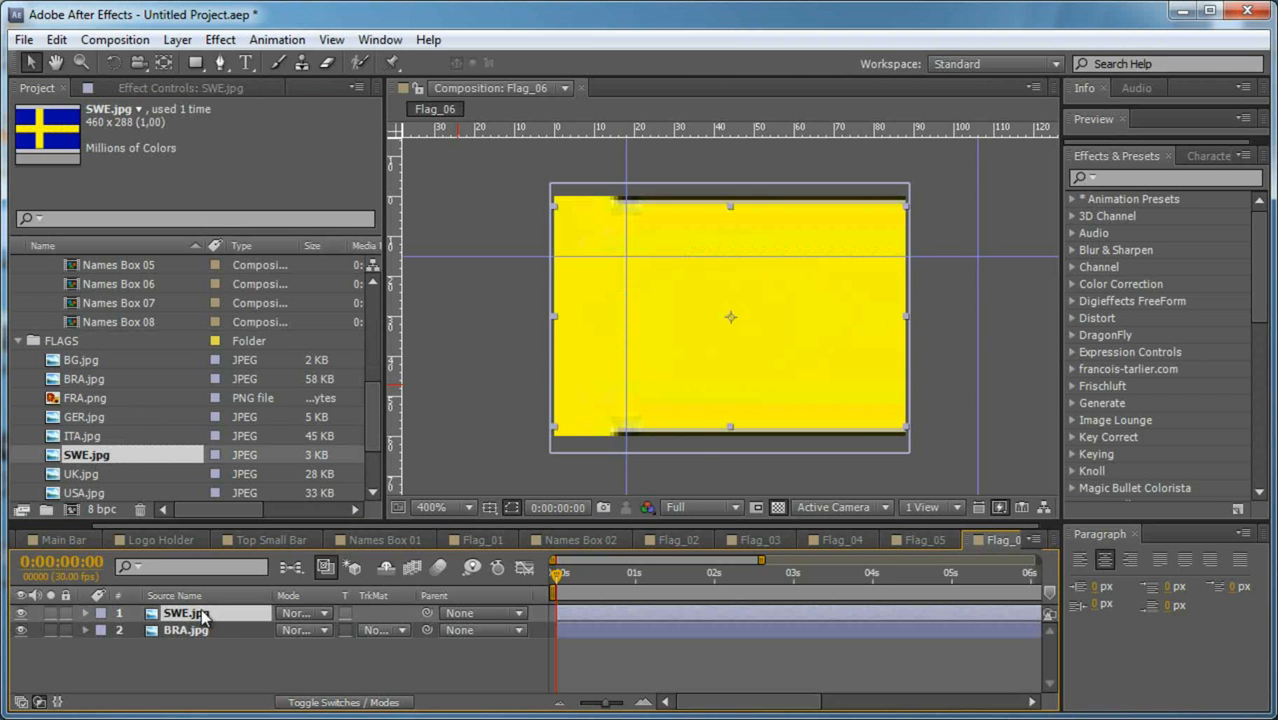
# Open the Flag_07 composition, add UK.jpg above BRA.jpg and fit it to the composition height.
pyautogui.scroll(4, 172, 320)
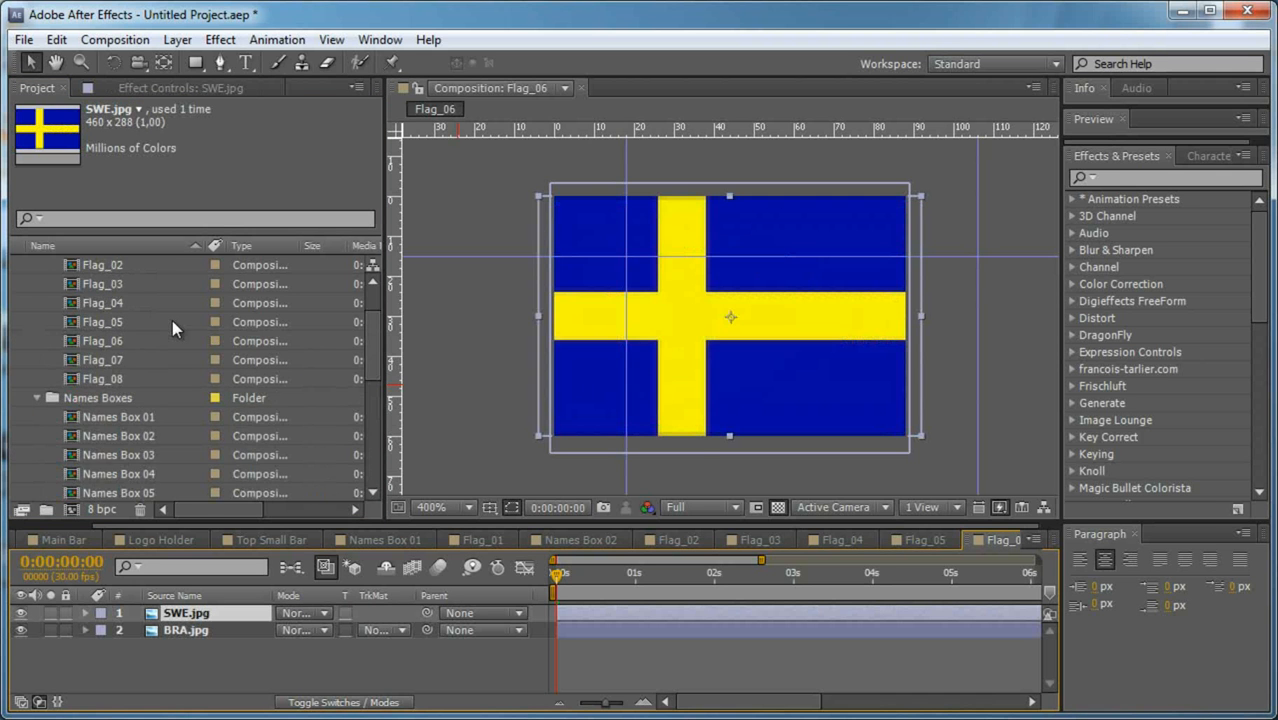
pyautogui.doubleClick(134, 367)
pyautogui.scroll(-5, 154, 415)
pyautogui.moveTo(90, 378); pyautogui.dragTo(258, 617)
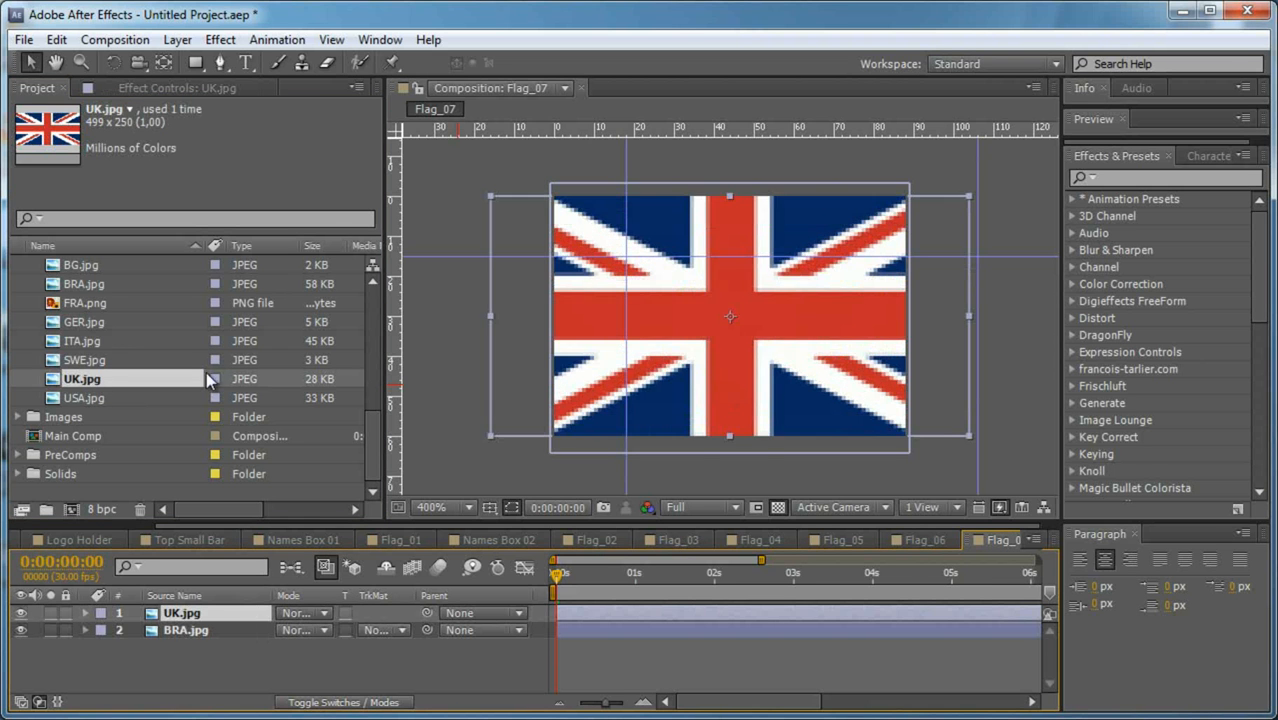
pyautogui.scroll(5, 155, 390)
pyautogui.click(143, 456)
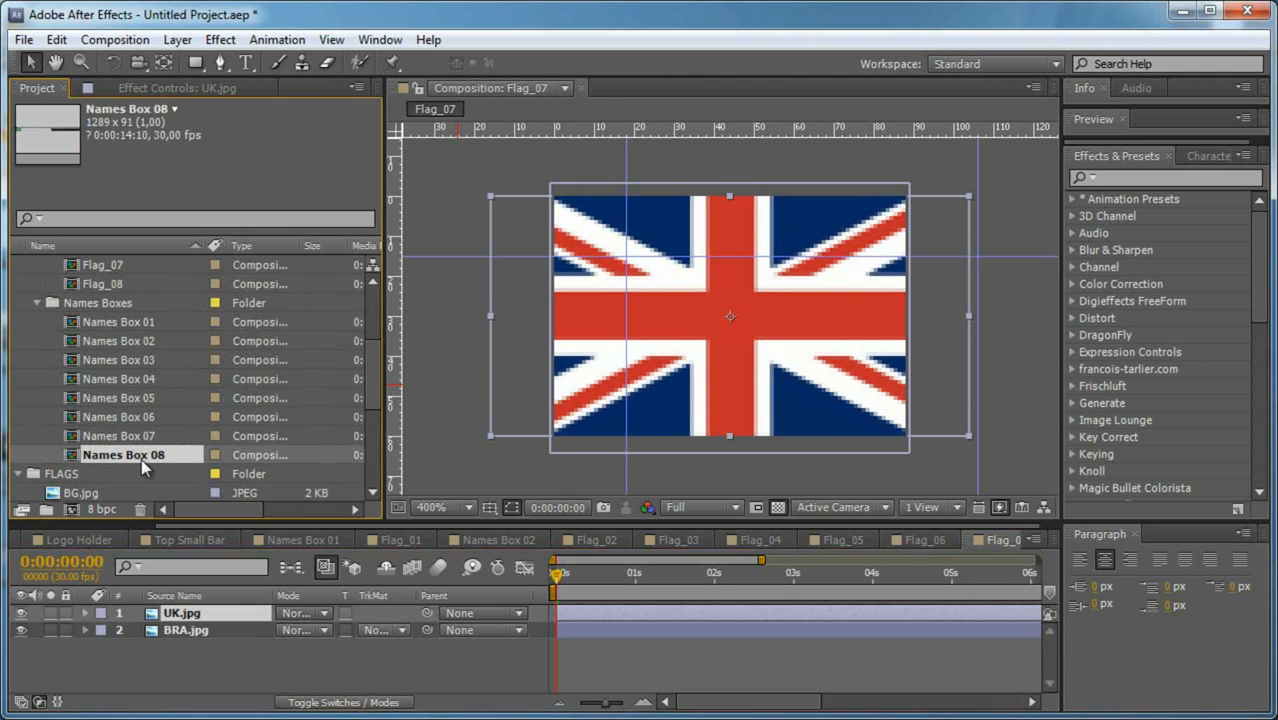
pyautogui.doubleClick(141, 458)
pyautogui.scroll(-5, 135, 445)
pyautogui.click(96, 395)
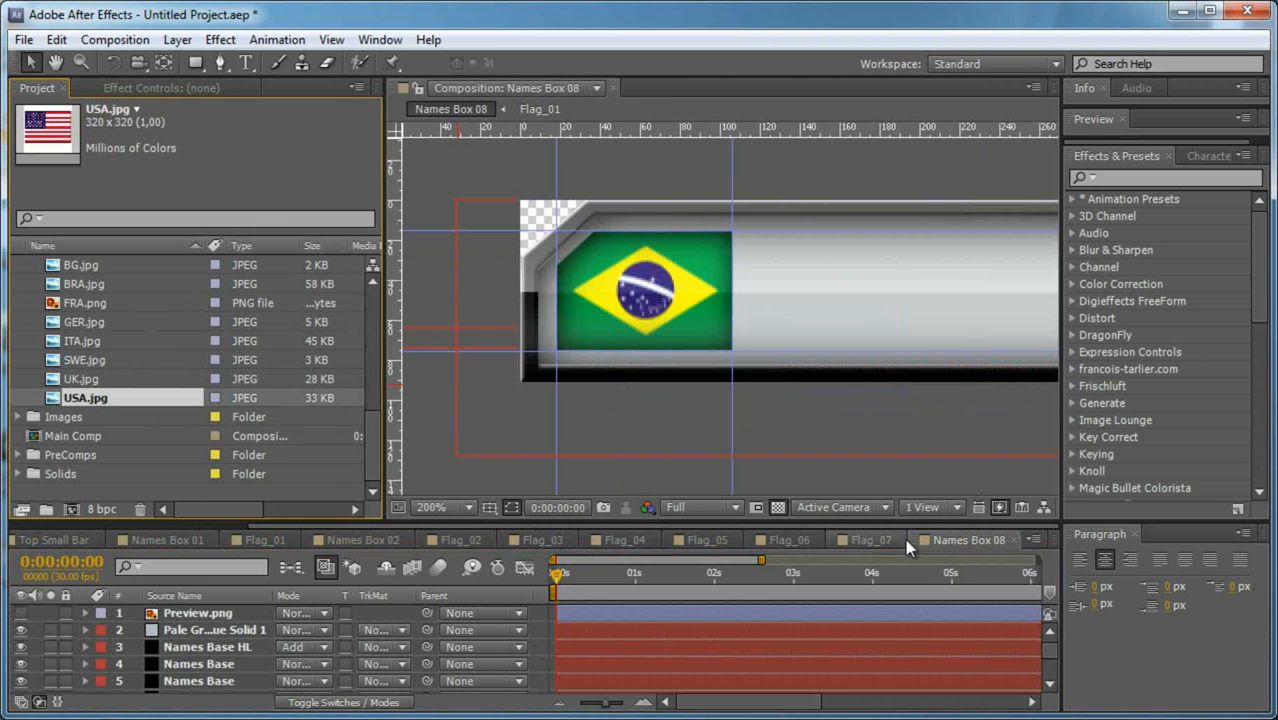
# Add USA.jpg above BRA.jpg in Flag_08, fit it to the composition width and increase its scale to 28.7%.
pyautogui.scroll(5, 147, 410)
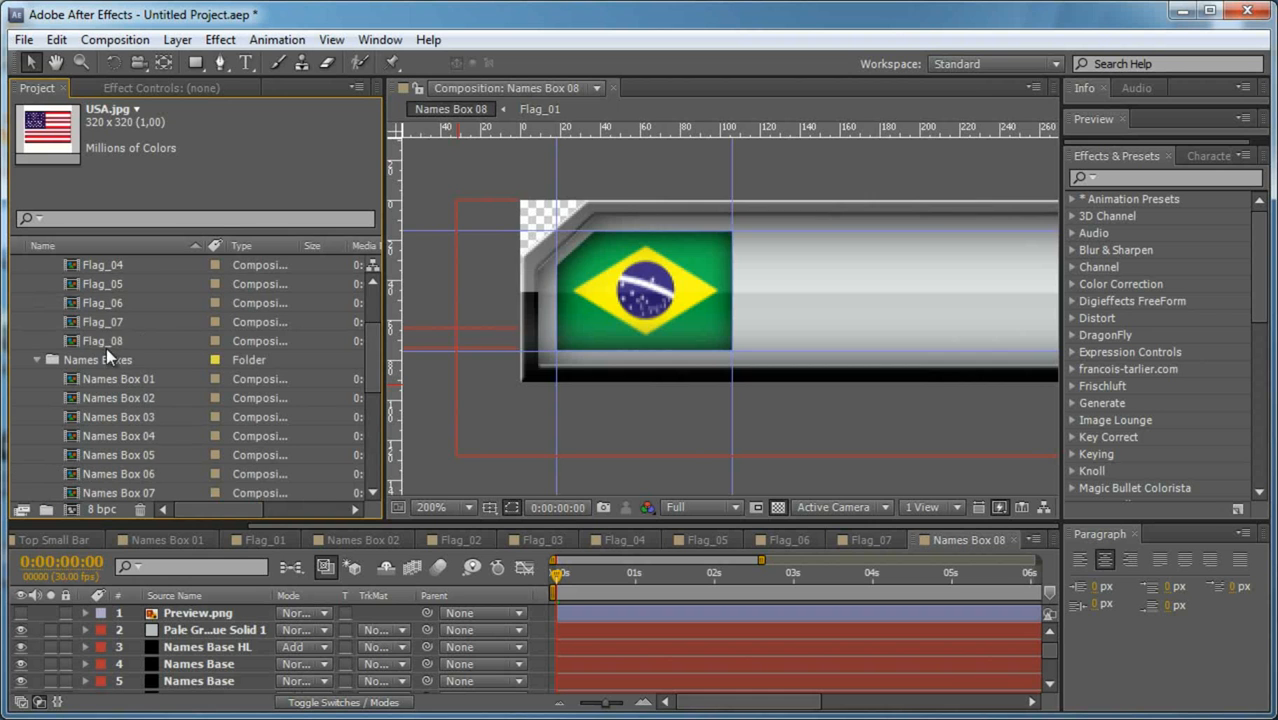
pyautogui.doubleClick(106, 343)
pyautogui.scroll(-5, 122, 363)
pyautogui.moveTo(93, 397); pyautogui.dragTo(237, 609)
pyautogui.hotkey('ctrl', 'alt', 'shift', 'h')
pyautogui.press('s')
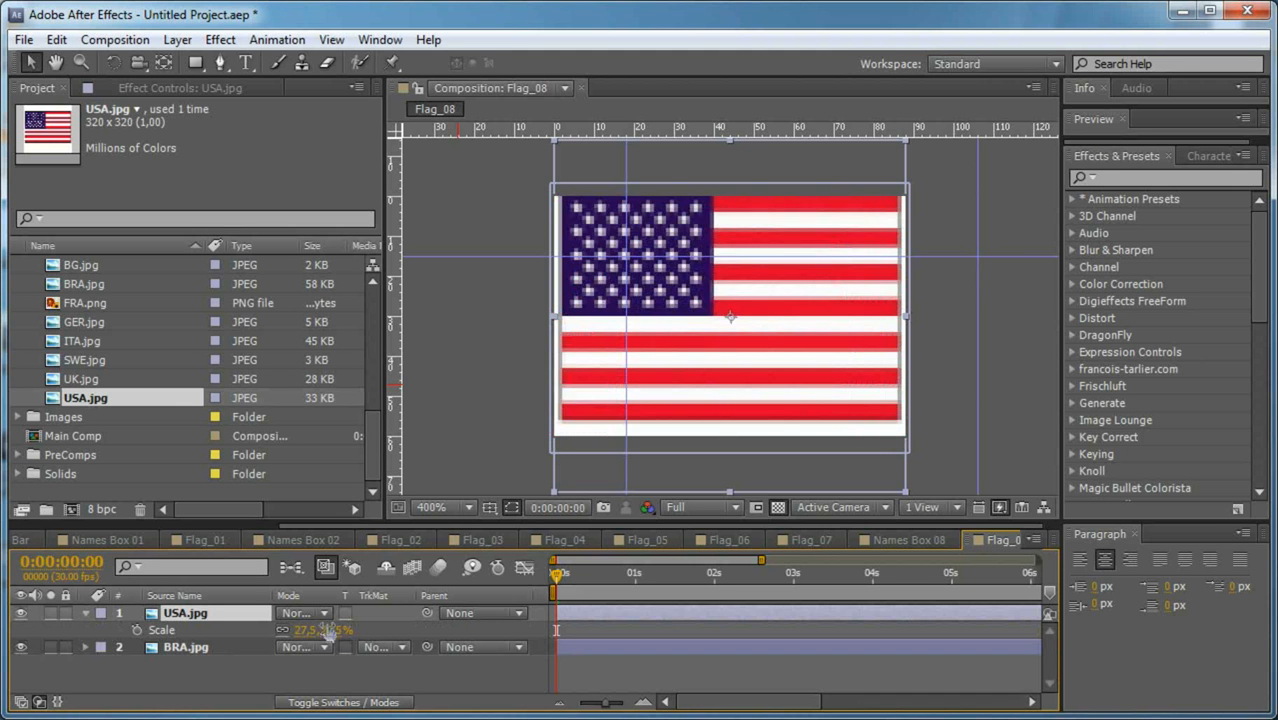
pyautogui.moveTo(322, 630); pyautogui.dragTo(343, 633)
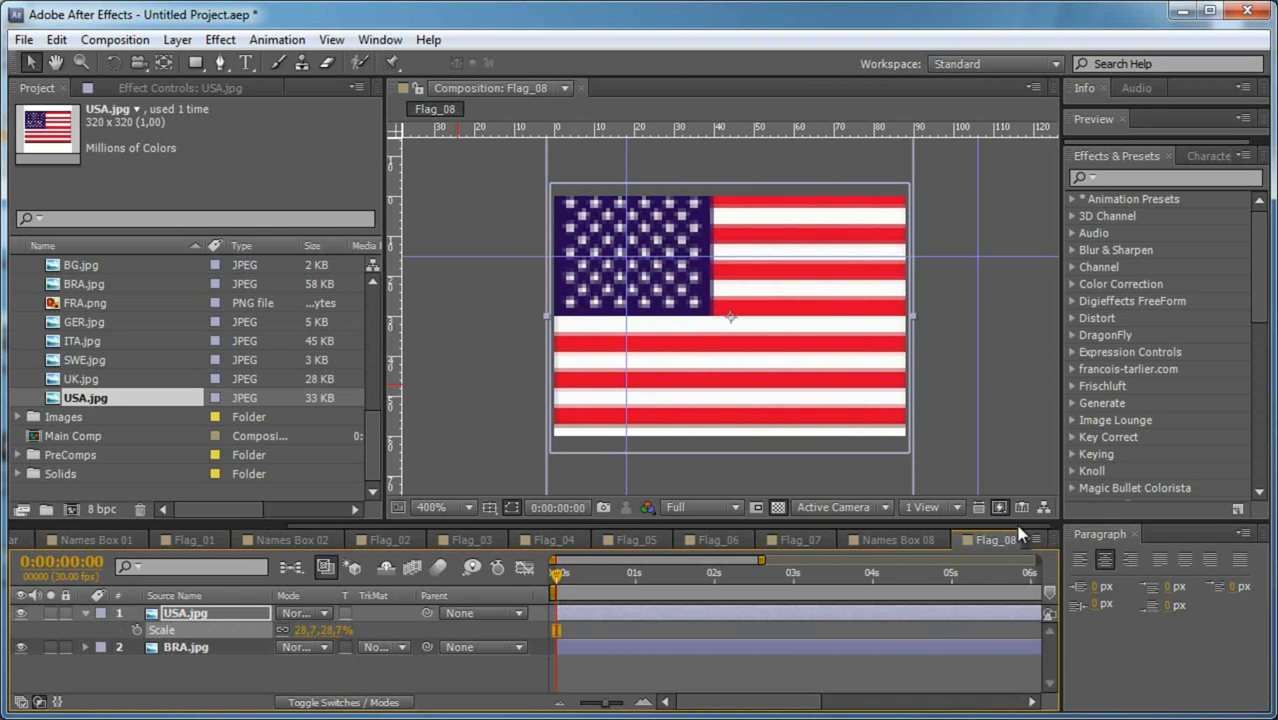
# Close all open compositions except Main Comp.
pyautogui.scroll(4, 1018, 540)
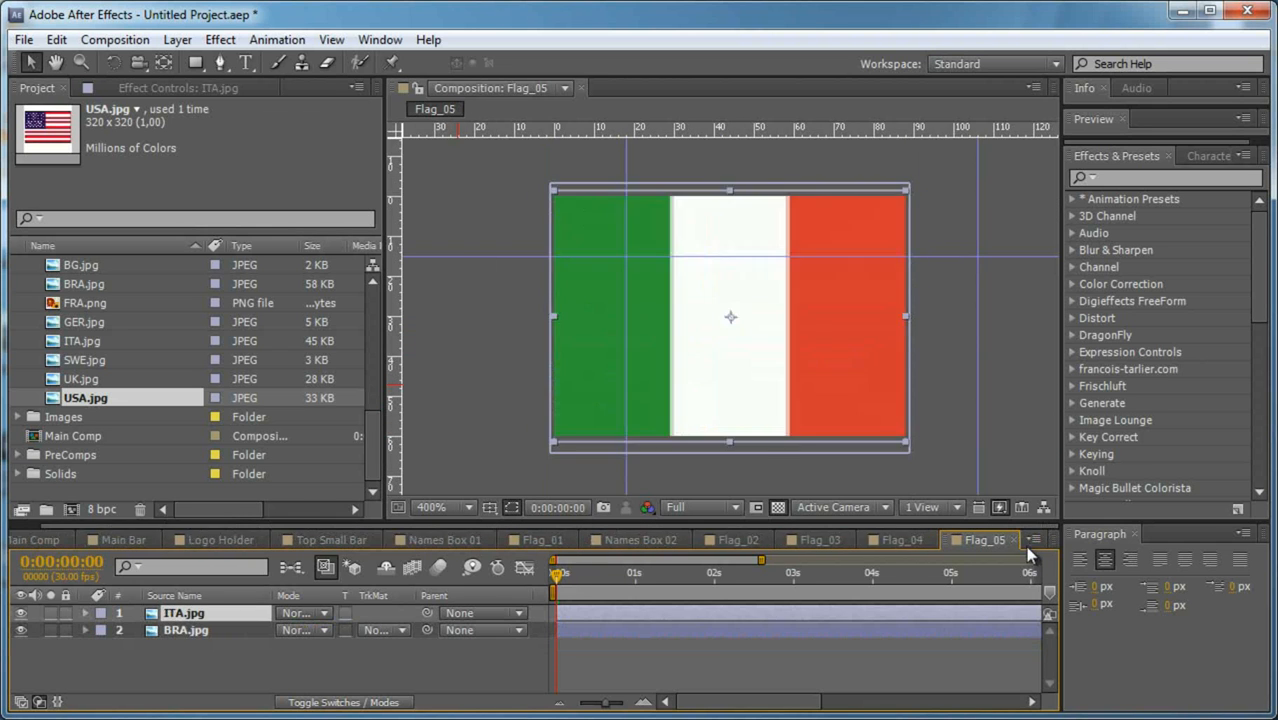
pyautogui.scroll(4, 1027, 549)
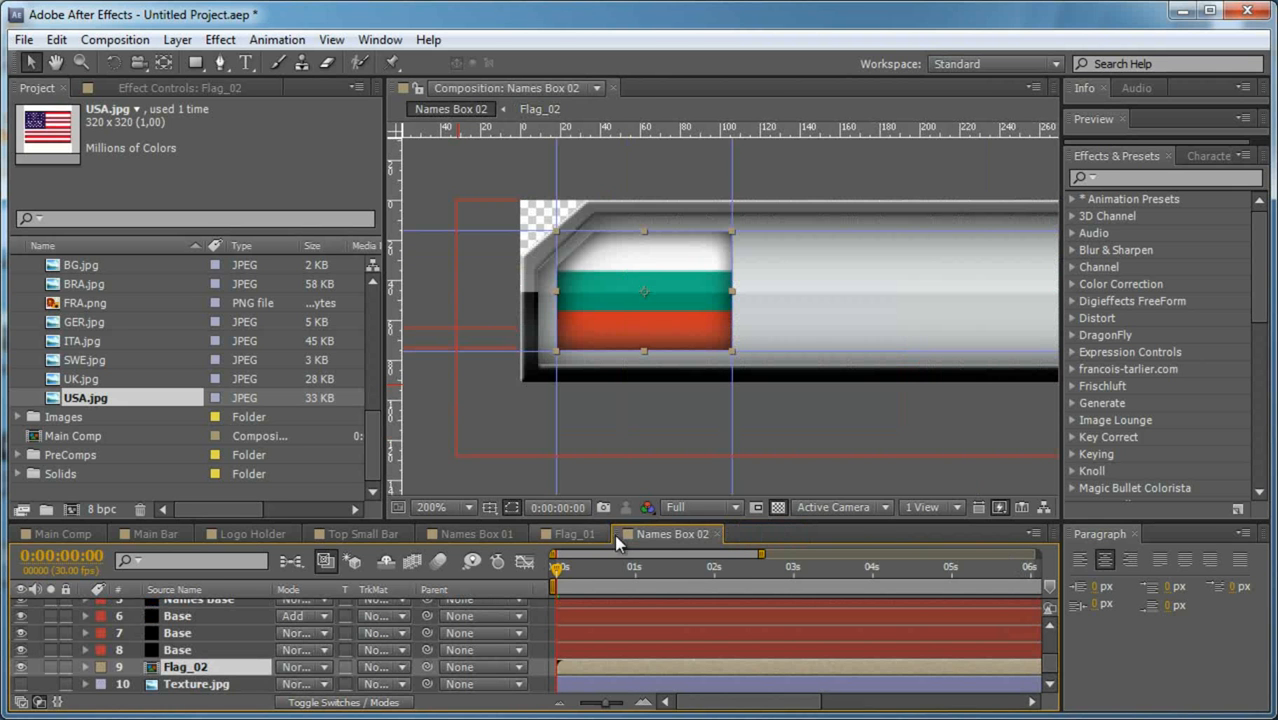
pyautogui.click(715, 534)
pyautogui.hotkey('ctrl', 'w')
pyautogui.hotkey('ctrl', 'w')
pyautogui.hotkey('ctrl', 'w')
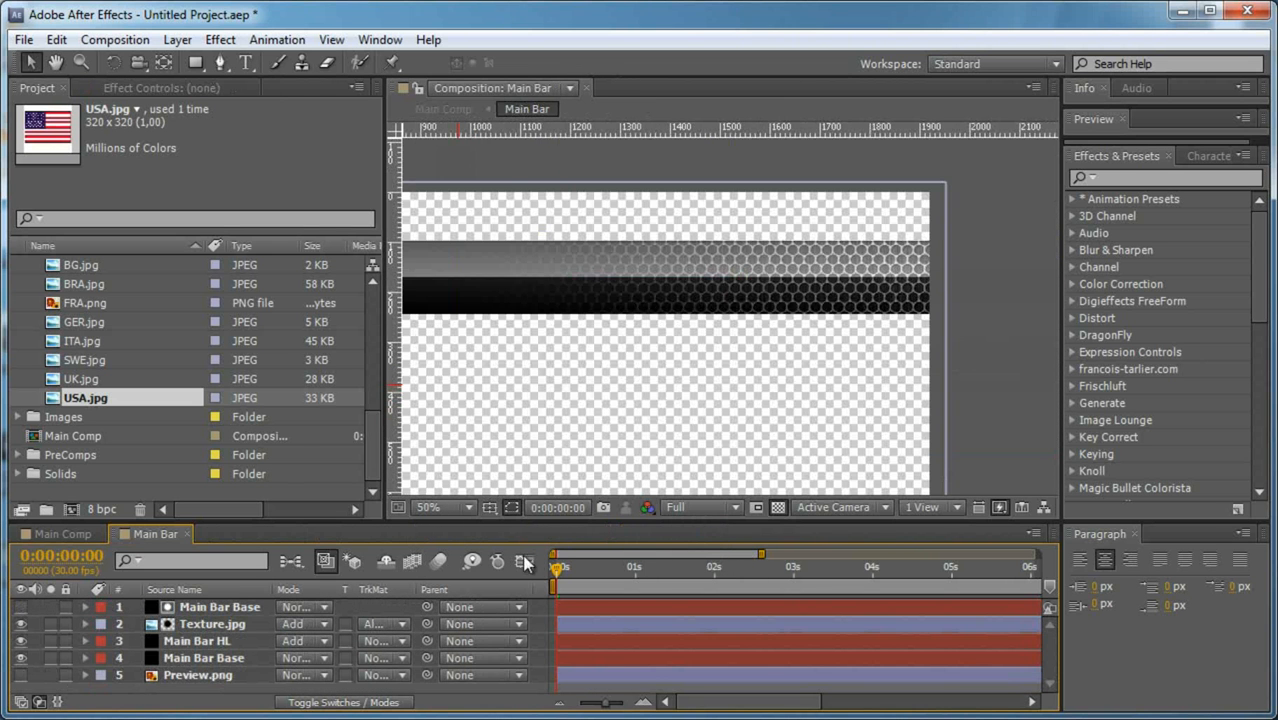
pyautogui.hotkey('ctrl', 'w')
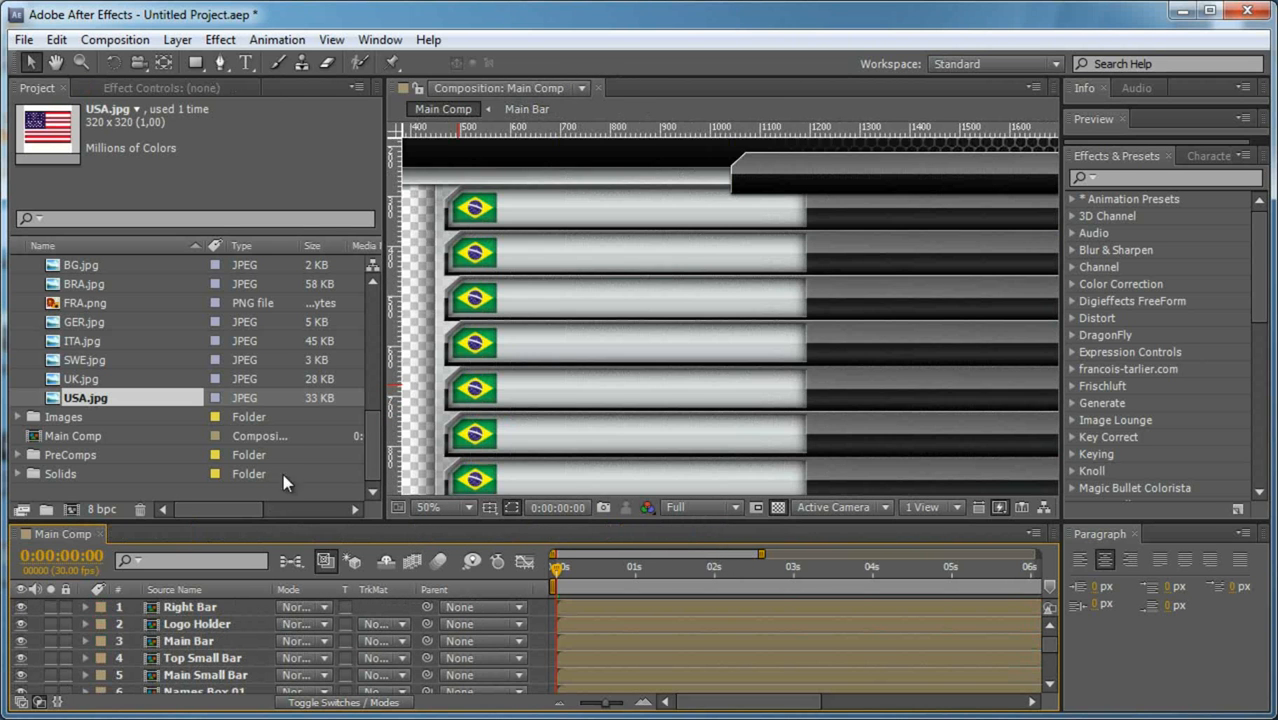
# Collapse the FLAGS folder and open the Names Box 02 composition.
pyautogui.scroll(6, 35, 310)
pyautogui.scroll(-2, 46, 414)
pyautogui.click(20, 472)
pyautogui.scroll(3, 161, 371)
pyautogui.scroll(-1, 149, 448)
pyautogui.click(139, 437)
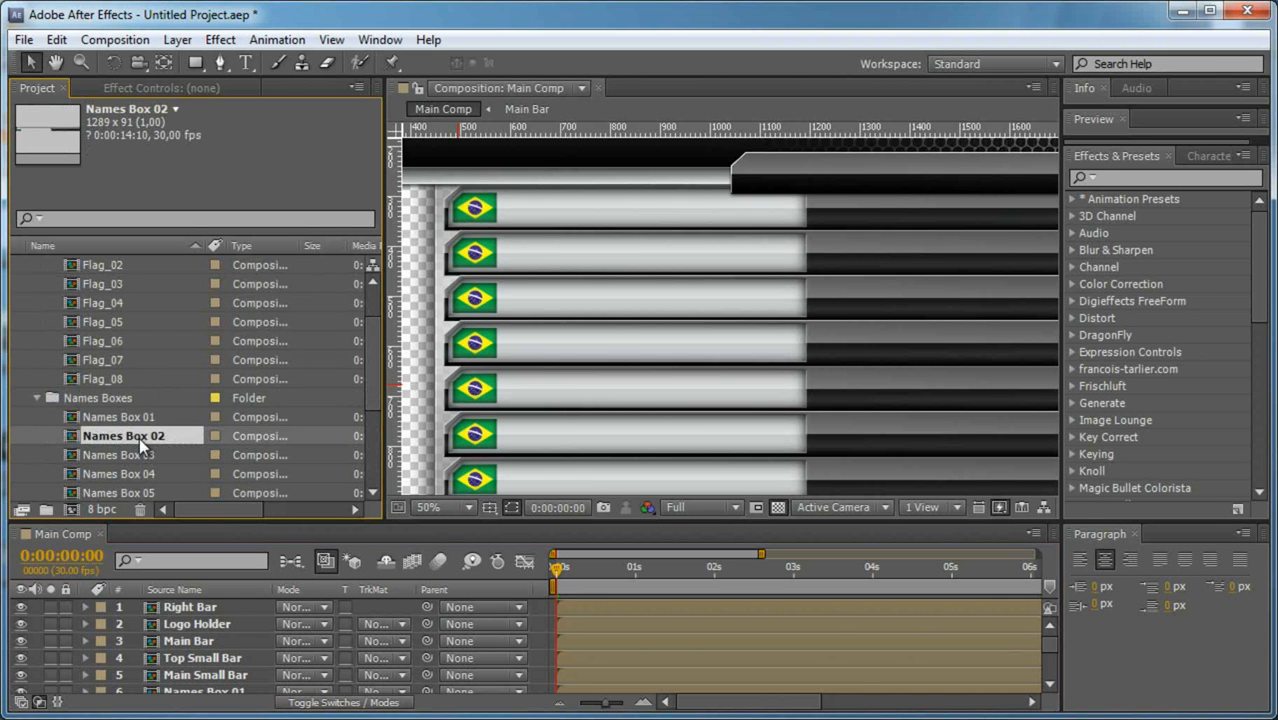
pyautogui.doubleClick(139, 437)
# Open Names Box 03 and replace its Flag_01 layer with the Flag_03 composition.
pyautogui.doubleClick(150, 455)
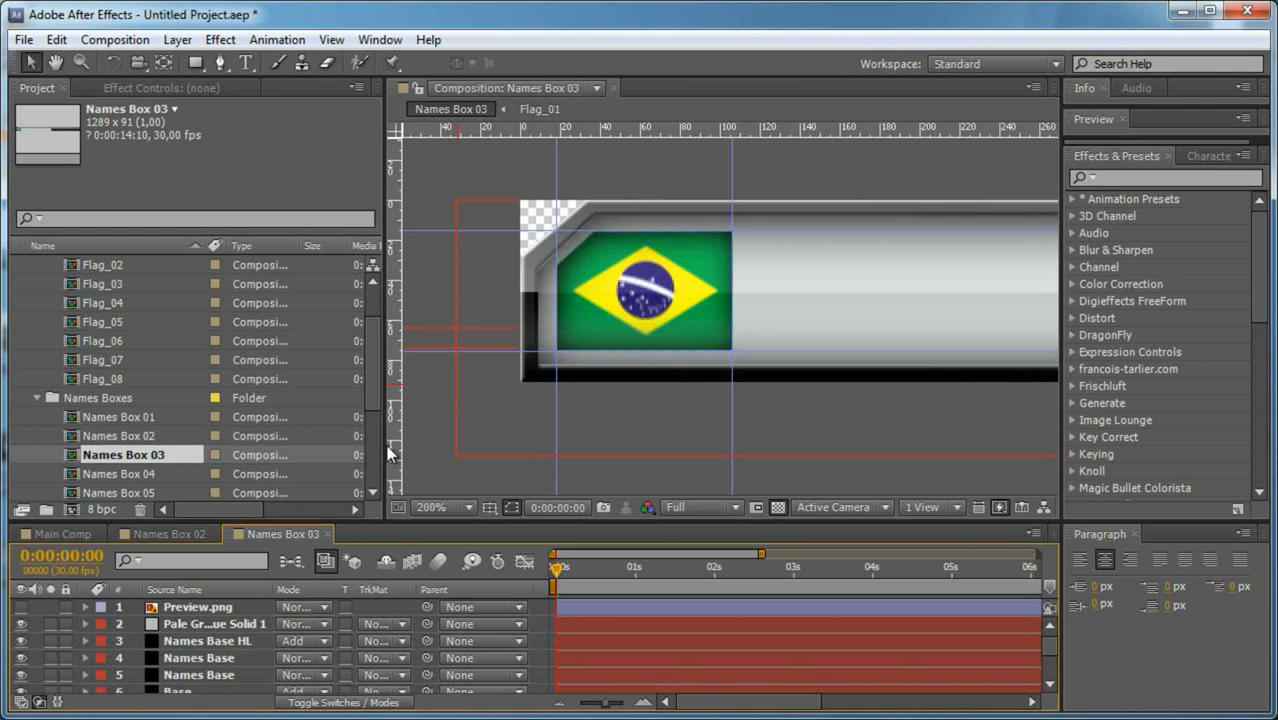
pyautogui.scroll(-2, 244, 634)
pyautogui.click(215, 667)
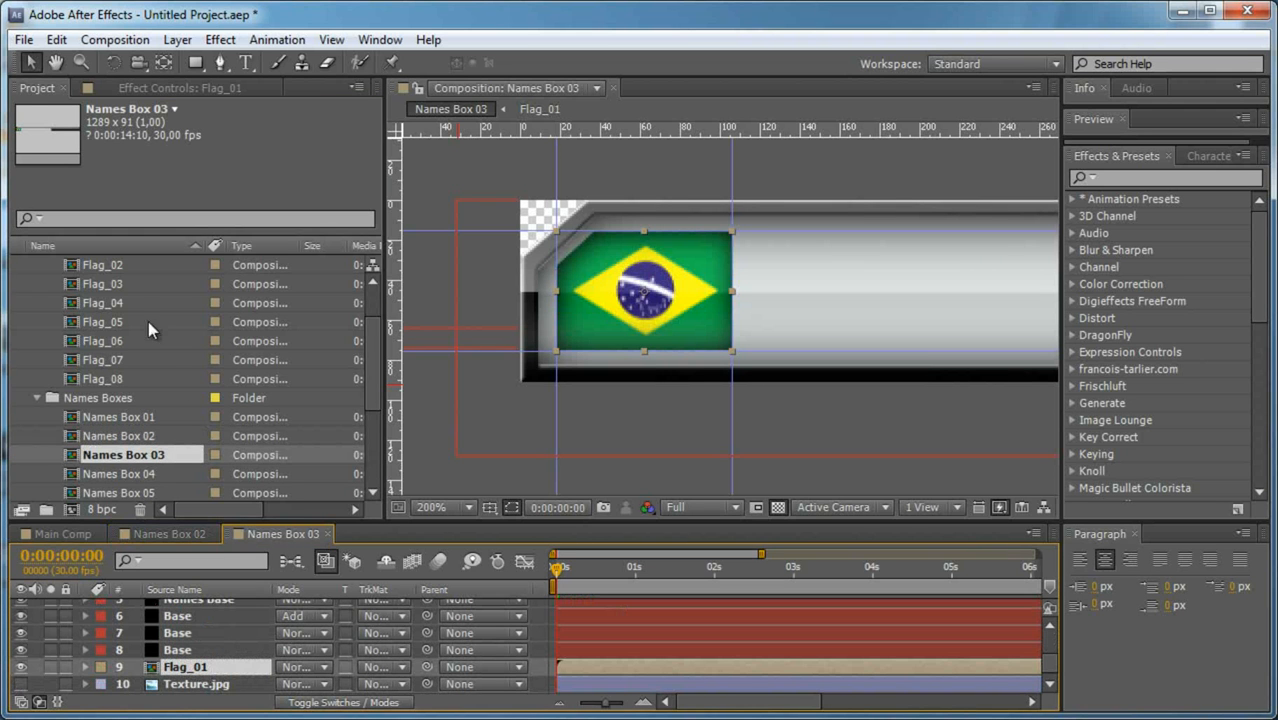
pyautogui.click(115, 284)
pyautogui.moveTo(140, 293); pyautogui.dragTo(210, 672)
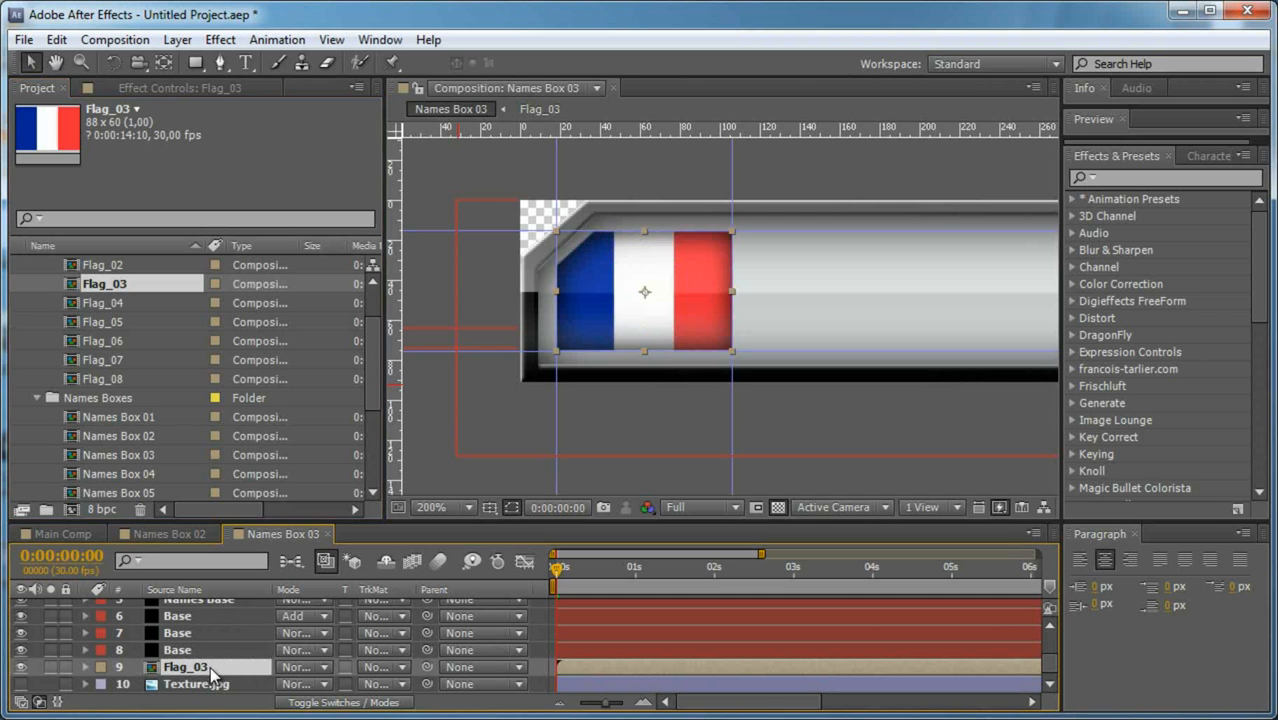
# Open Names Box 04 and replace its Flag_01 layer with the Flag_04 composition.
pyautogui.doubleClick(145, 474)
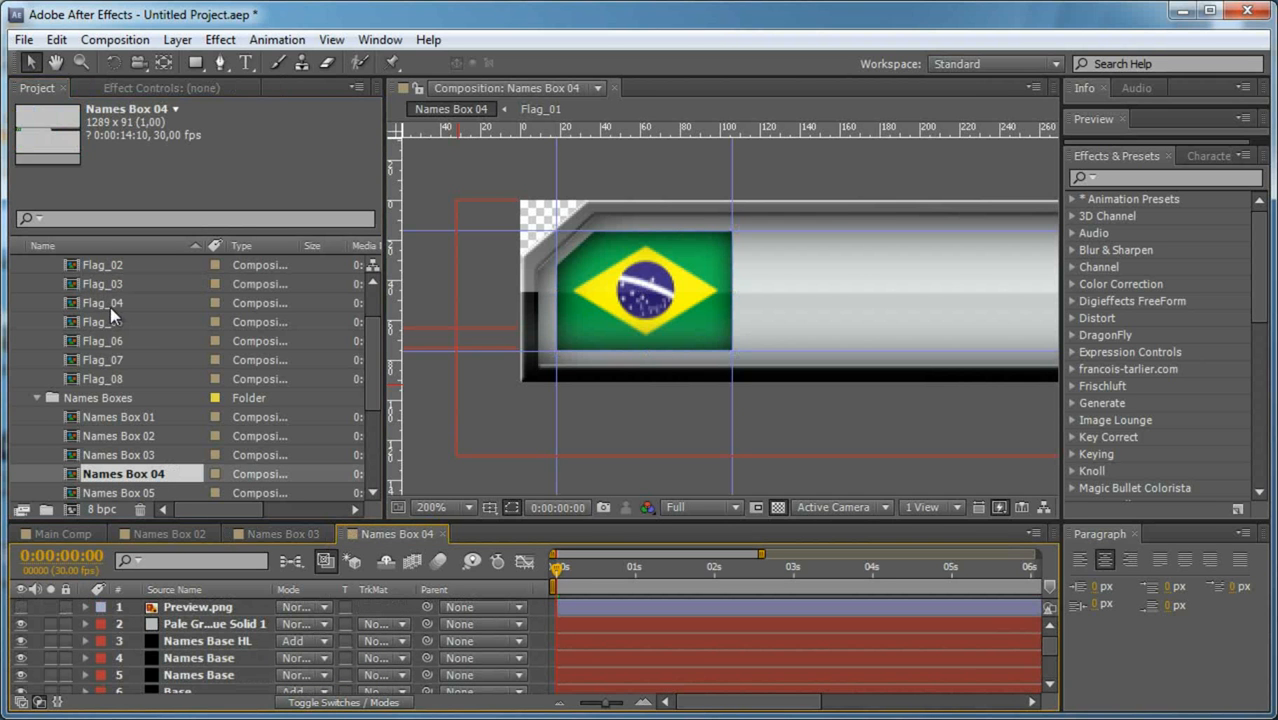
pyautogui.click(198, 640)
pyautogui.scroll(-3, 198, 640)
pyautogui.click(198, 667)
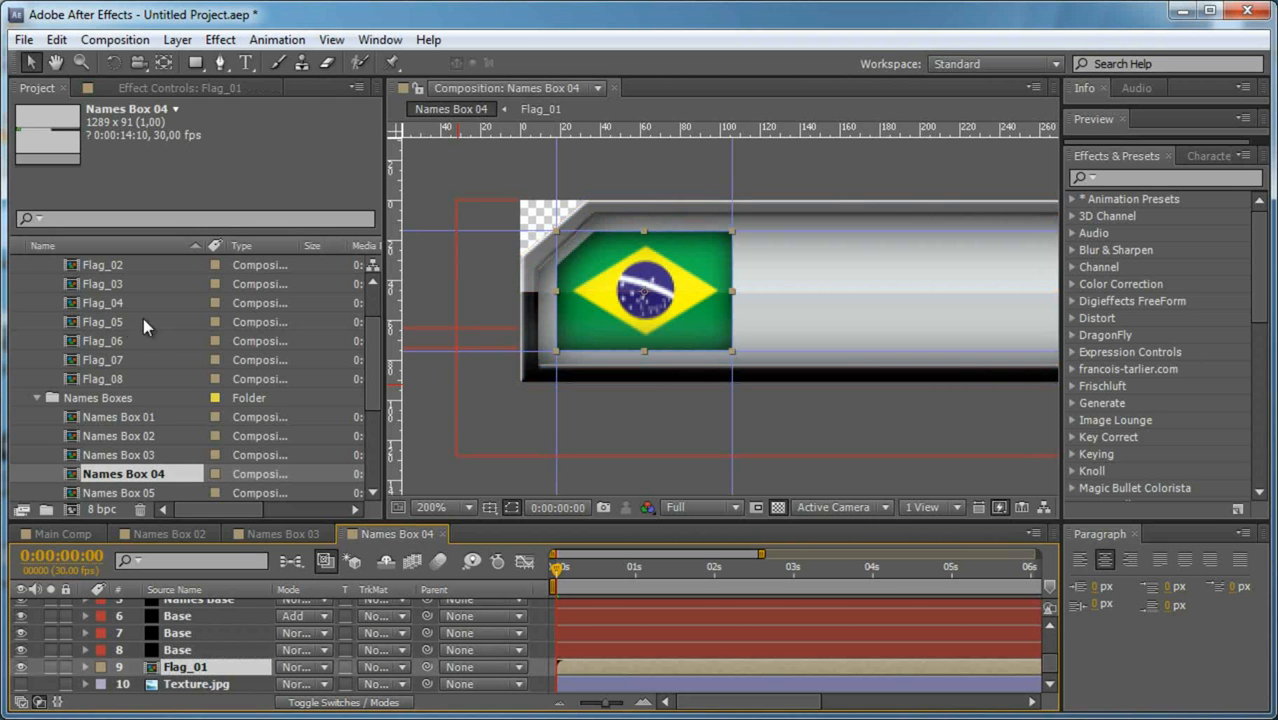
pyautogui.moveTo(103, 303); pyautogui.dragTo(222, 674)
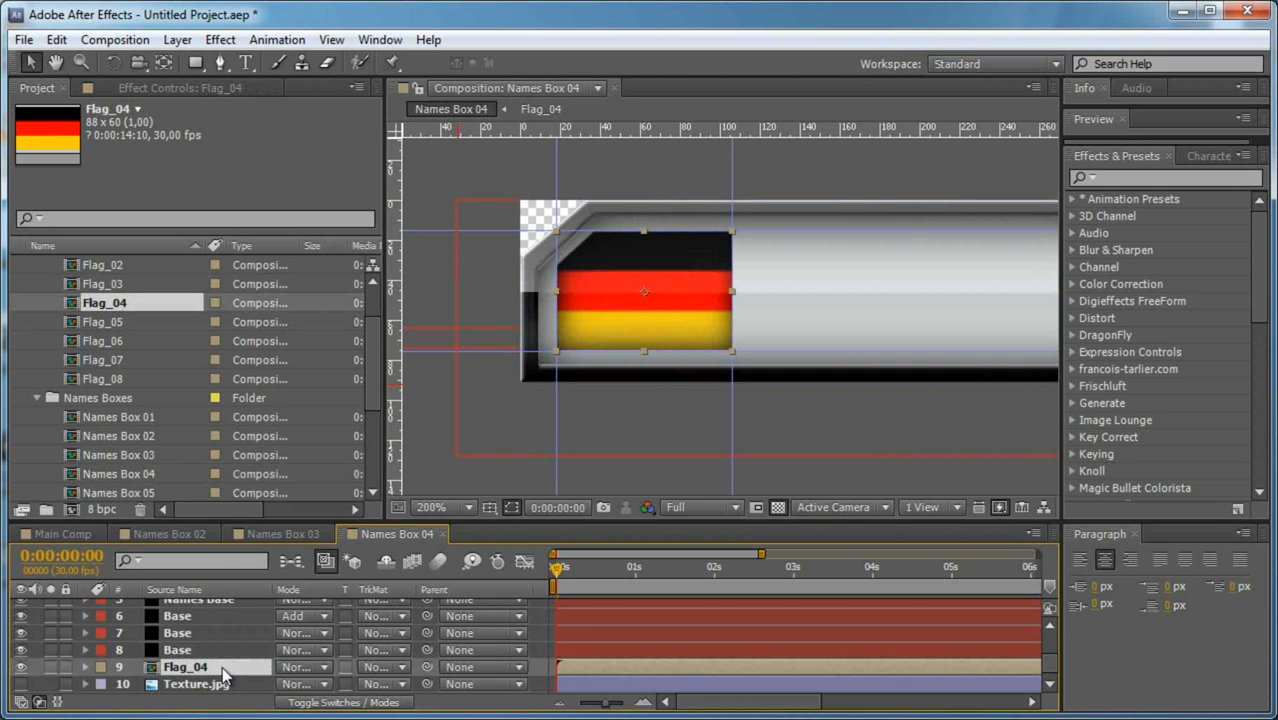
# Open Names Box 05 and replace its Flag_01 layer with the Flag_05 composition.
pyautogui.doubleClick(163, 494)
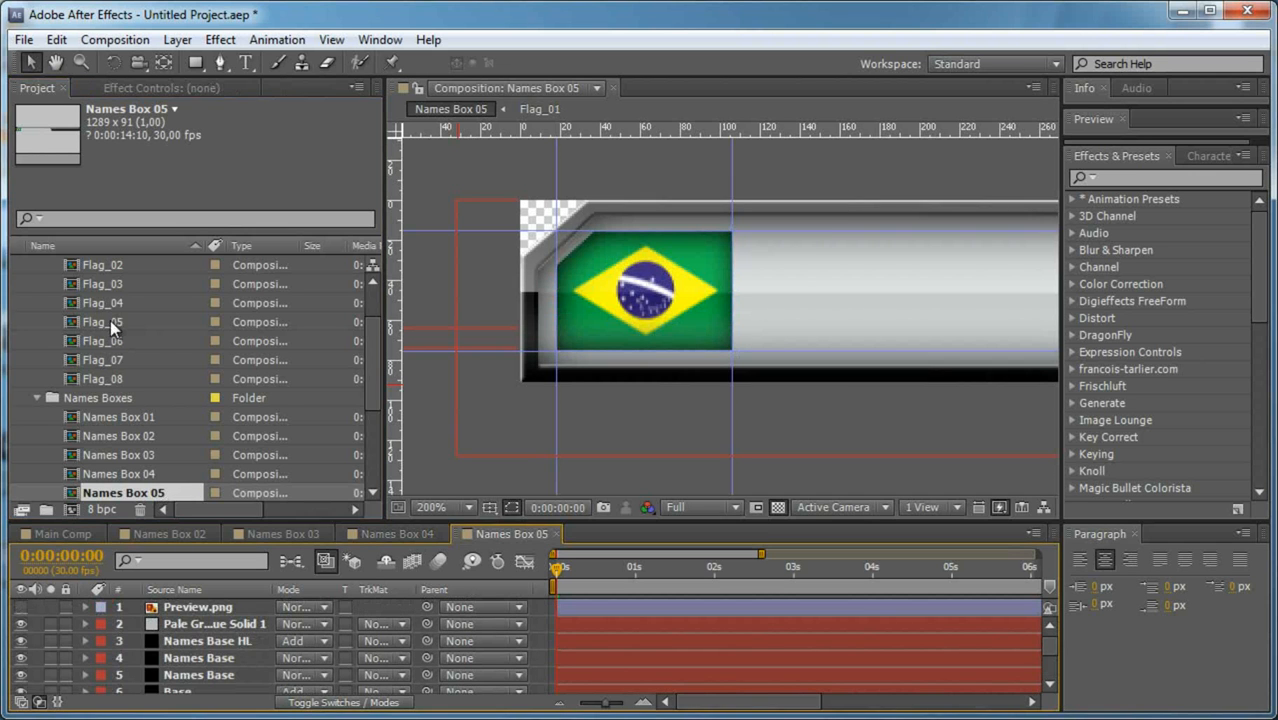
pyautogui.click(110, 320)
pyautogui.click(182, 675)
pyautogui.scroll(-3, 185, 675)
pyautogui.click(190, 667)
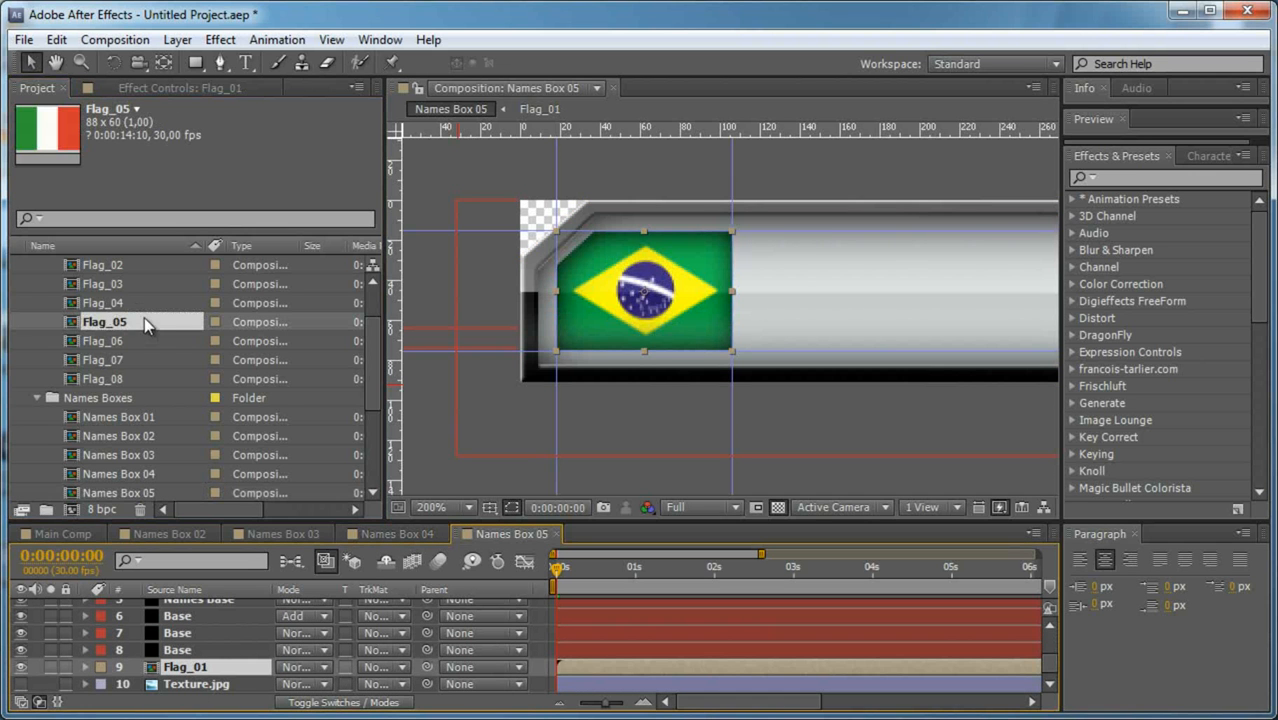
pyautogui.click(143, 324)
pyautogui.moveTo(252, 669); pyautogui.dragTo(252, 669)
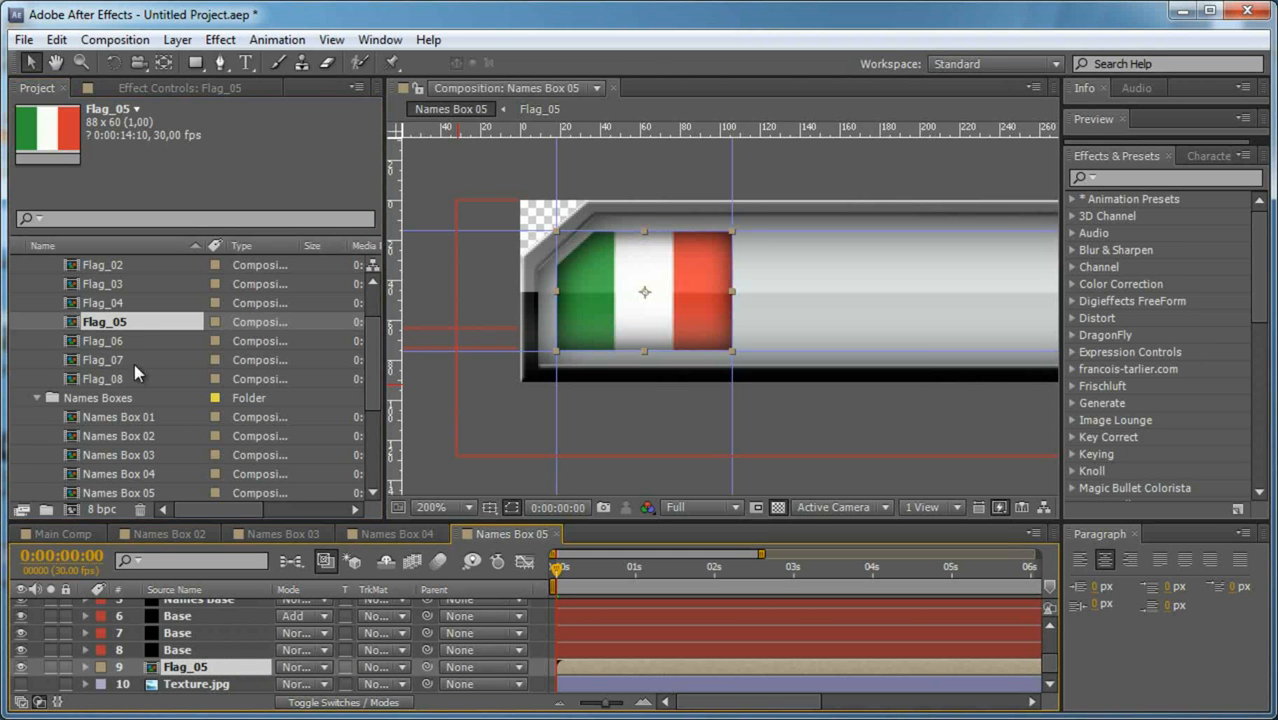
# Open Names Box 06 and replace its Flag_01 layer with the Flag_06 composition.
pyautogui.click(141, 470)
pyautogui.scroll(-1, 141, 470)
pyautogui.scroll(-1, 171, 476)
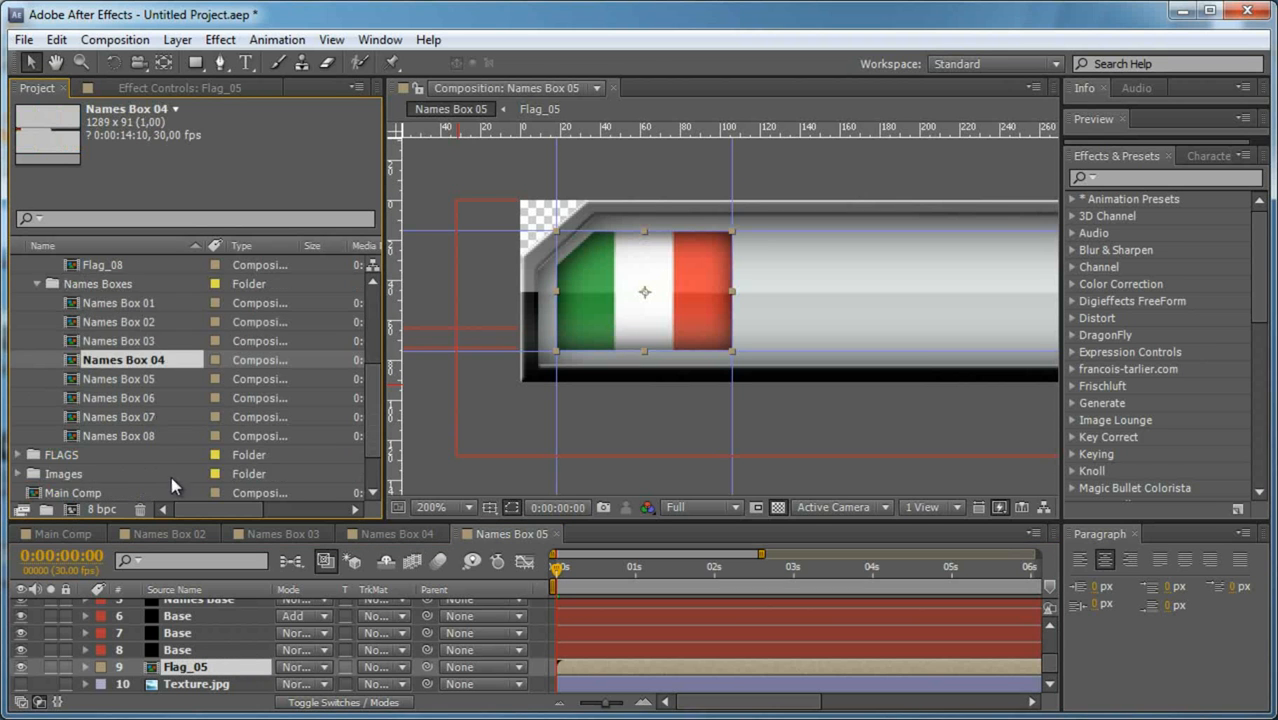
pyautogui.doubleClick(156, 397)
pyautogui.scroll(2, 156, 335)
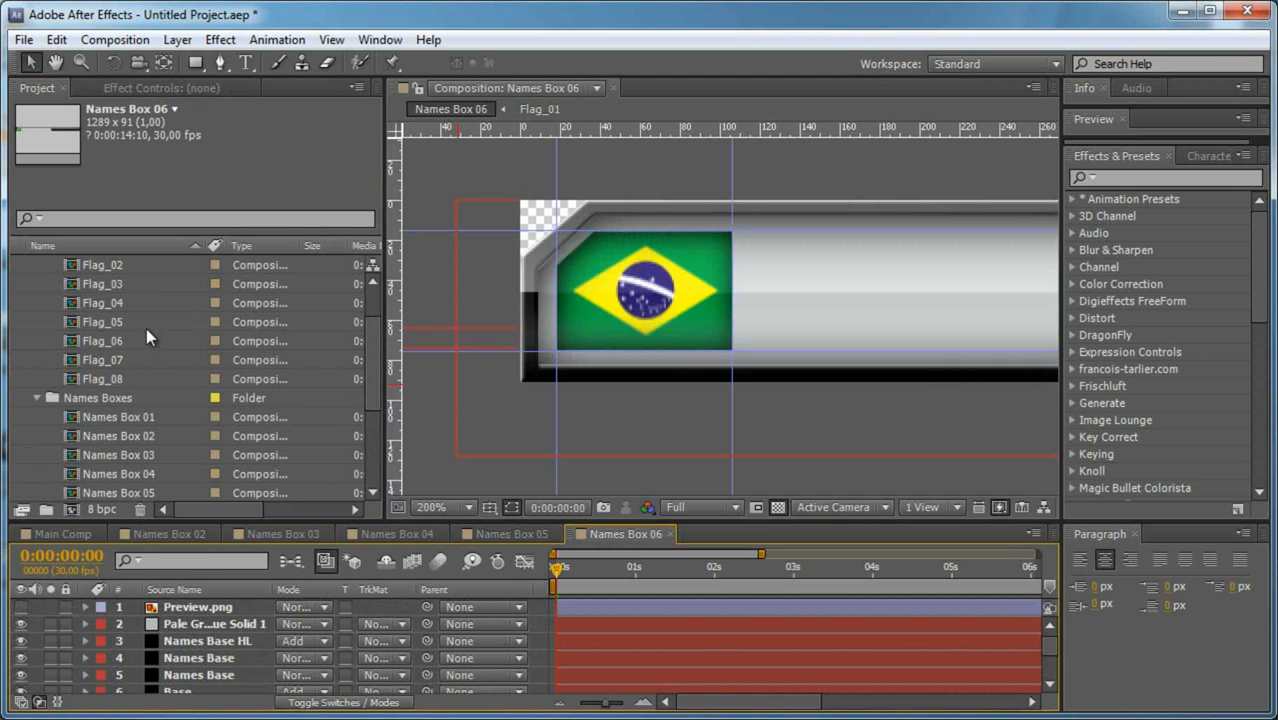
pyautogui.click(125, 341)
pyautogui.scroll(-3, 160, 360)
pyautogui.scroll(-2, 280, 660)
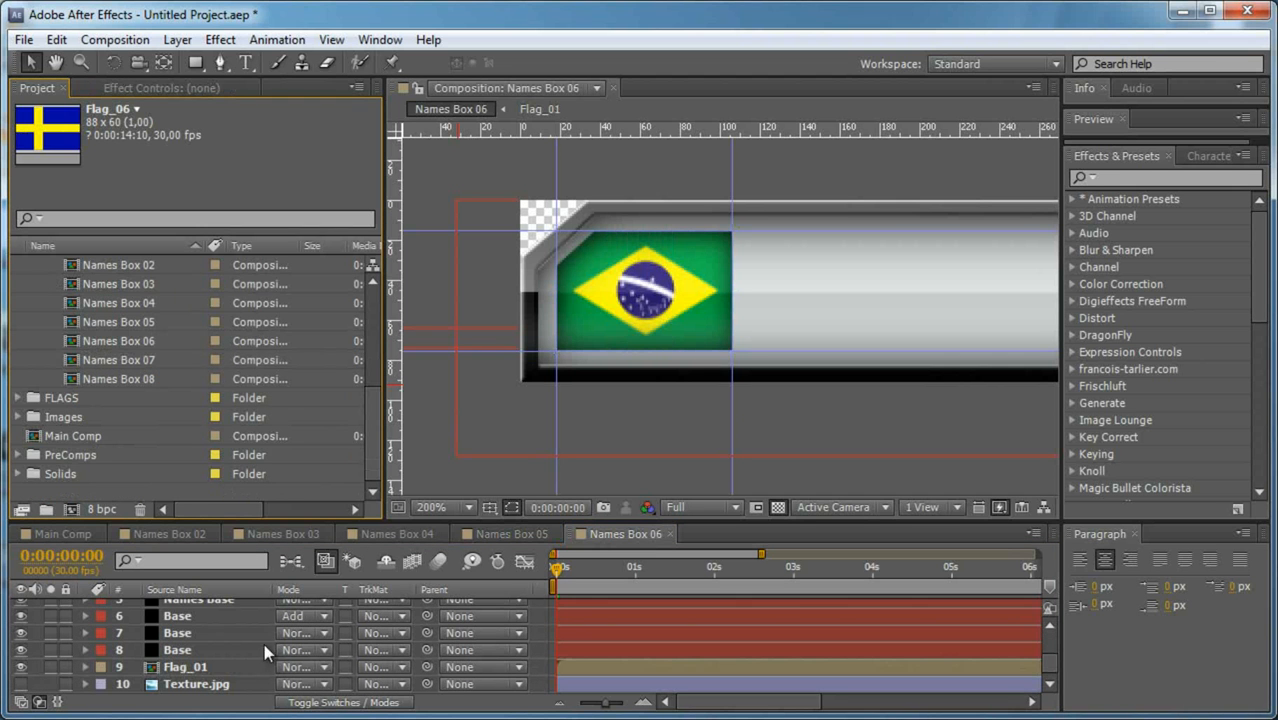
pyautogui.scroll(2, 205, 355)
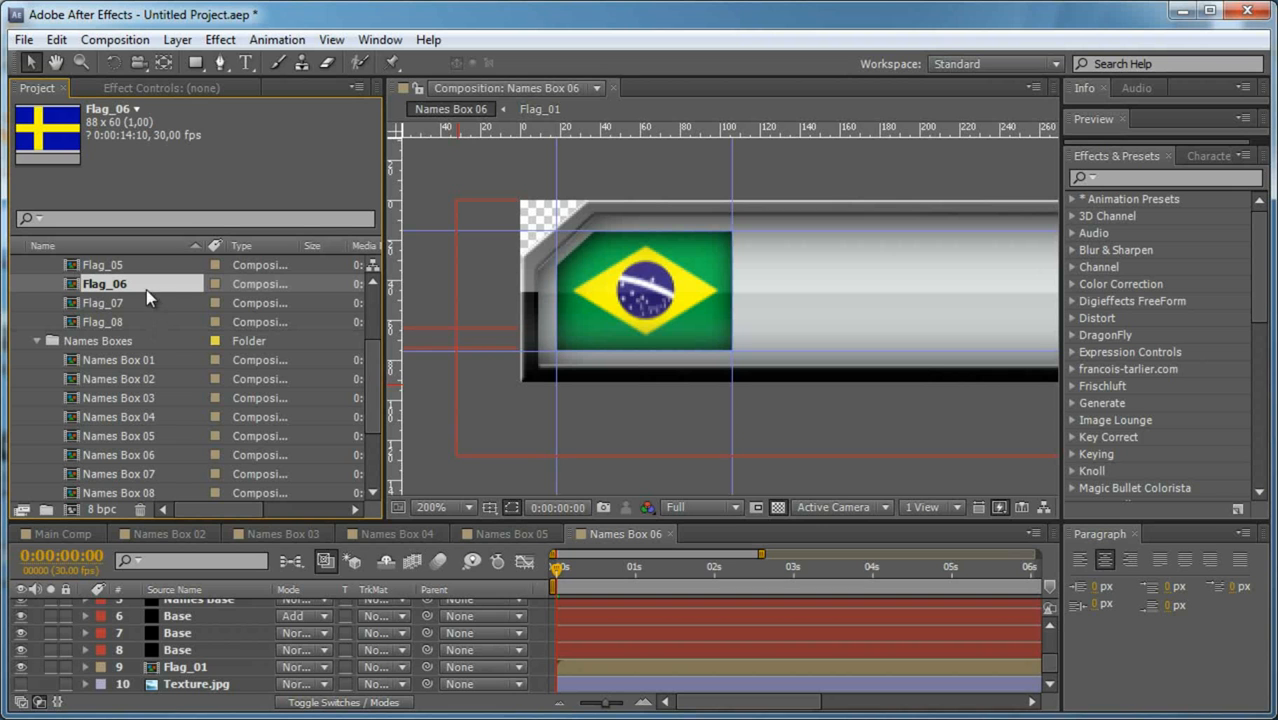
pyautogui.click(205, 667)
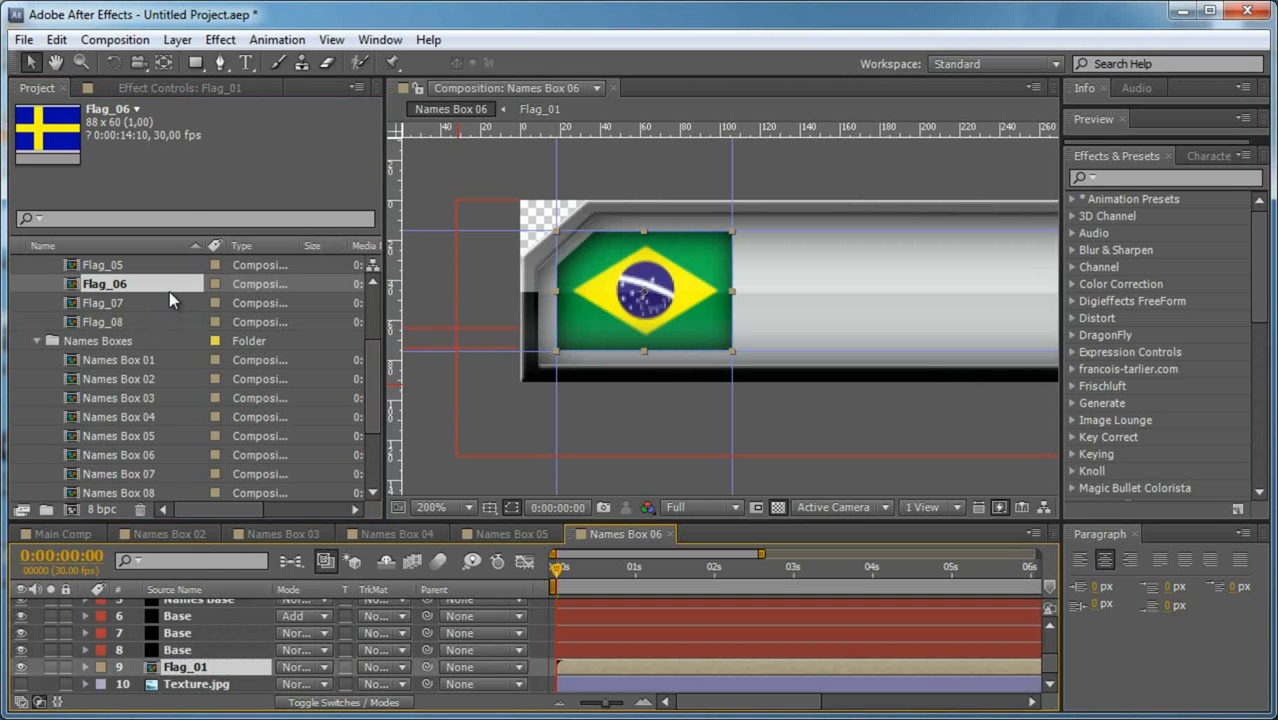
pyautogui.hotkey('ctrl', 'alt', '/')
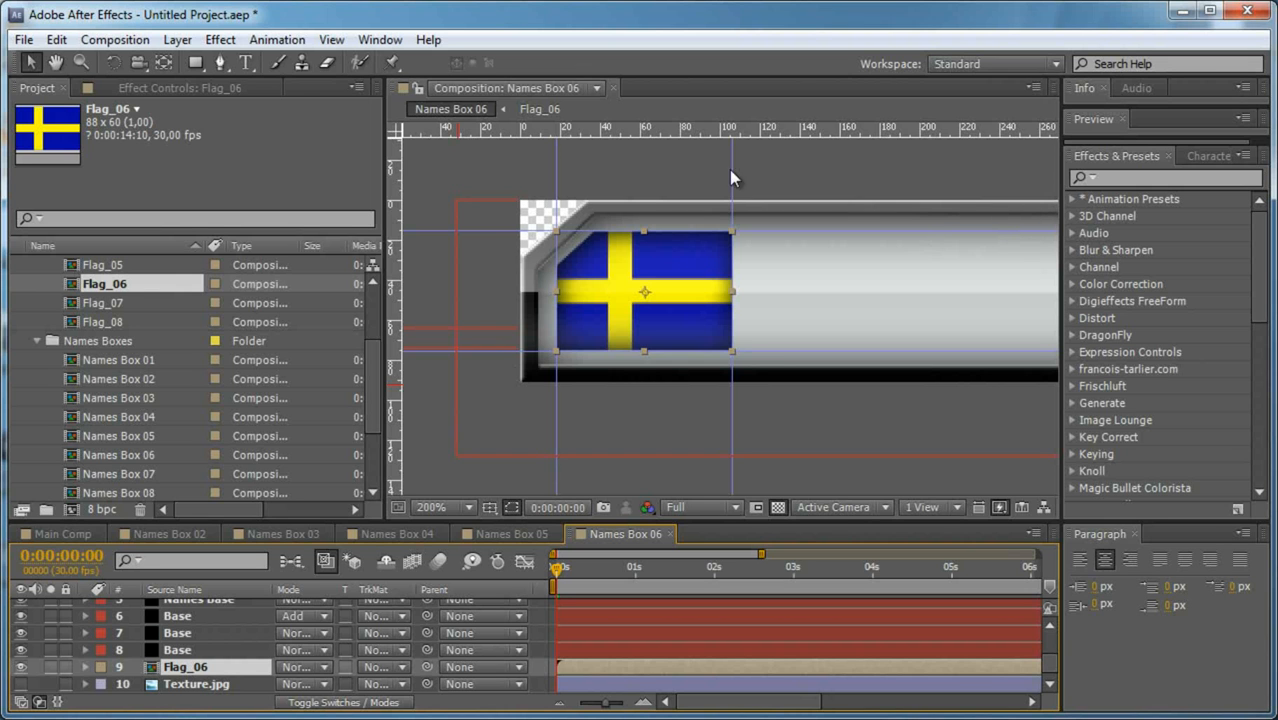
# Open Names Box 07 and replace its Flag_01 layer with the Flag_07 composition.
pyautogui.doubleClick(148, 468)
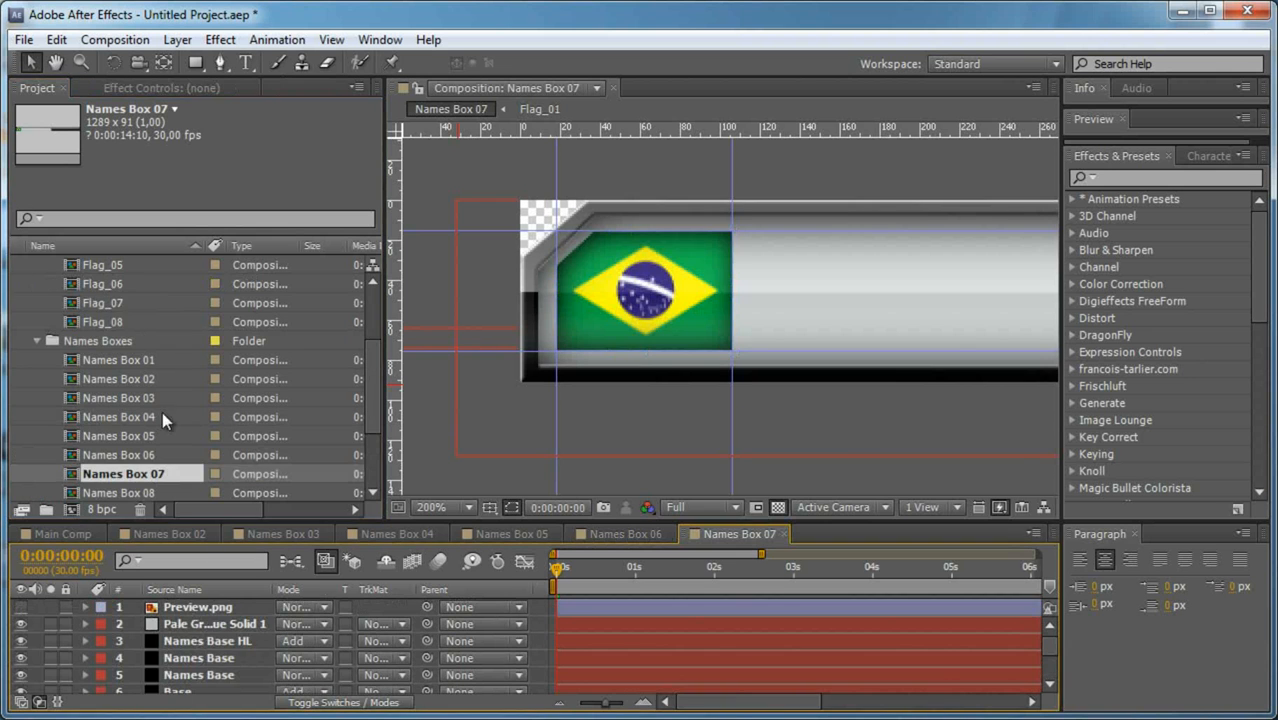
pyautogui.click(110, 302)
pyautogui.scroll(-3, 221, 617)
pyautogui.click(190, 667)
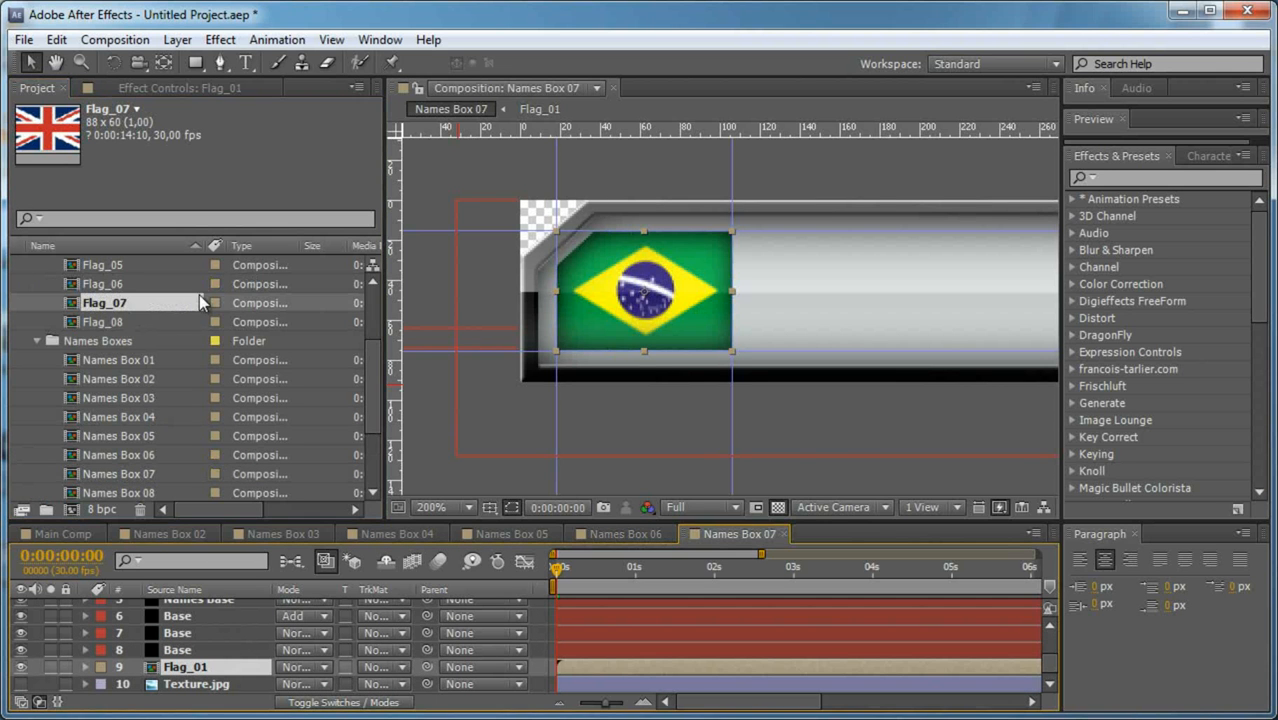
pyautogui.moveTo(177, 302); pyautogui.dragTo(235, 668)
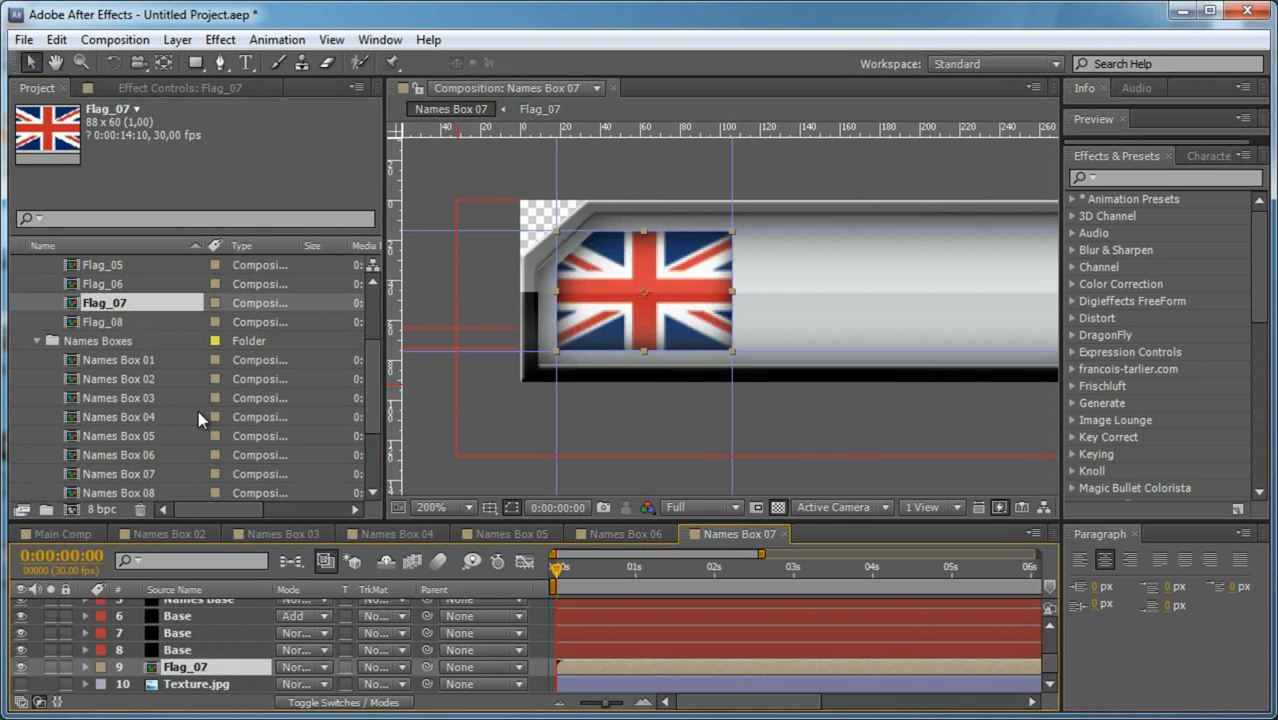
# Open Names Box 08 and replace its Flag_01 layer with the Flag_08 composition.
pyautogui.click(103, 416)
pyautogui.scroll(-1, 101, 416)
pyautogui.doubleClick(134, 436)
pyautogui.scroll(1, 125, 318)
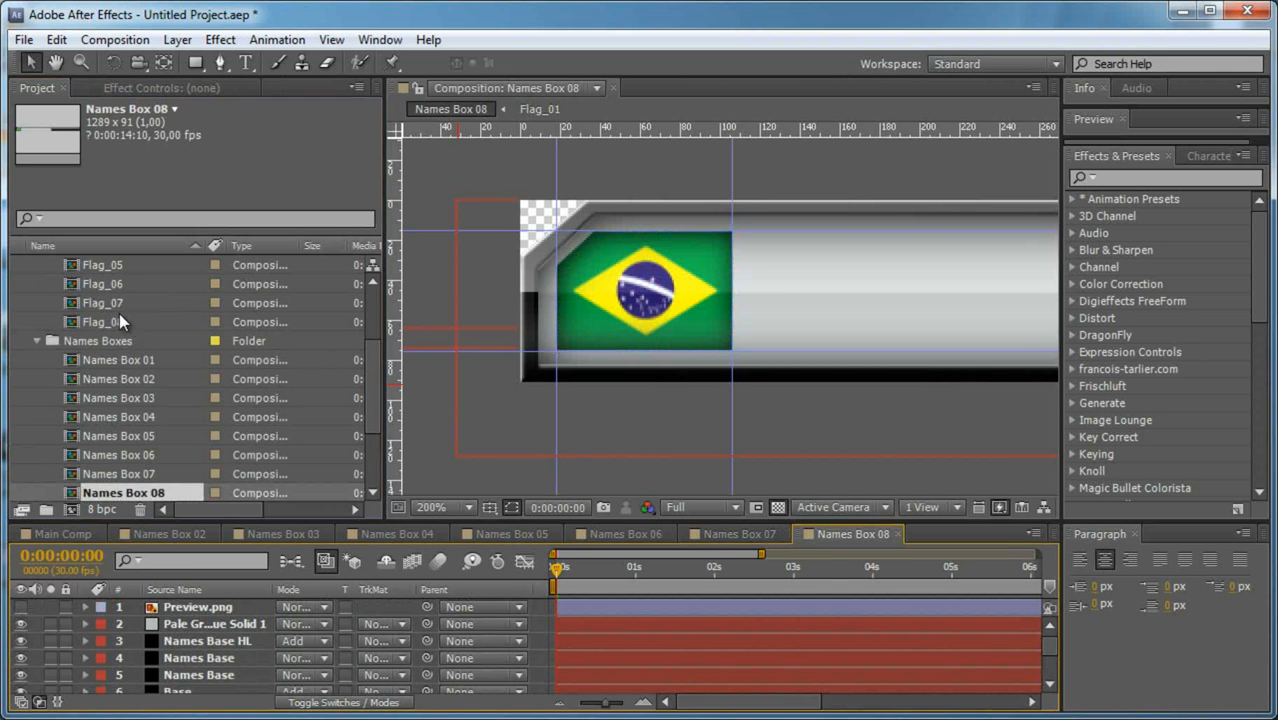
pyautogui.click(125, 320)
pyautogui.click(160, 660)
pyautogui.scroll(-3, 190, 650)
pyautogui.click(190, 667)
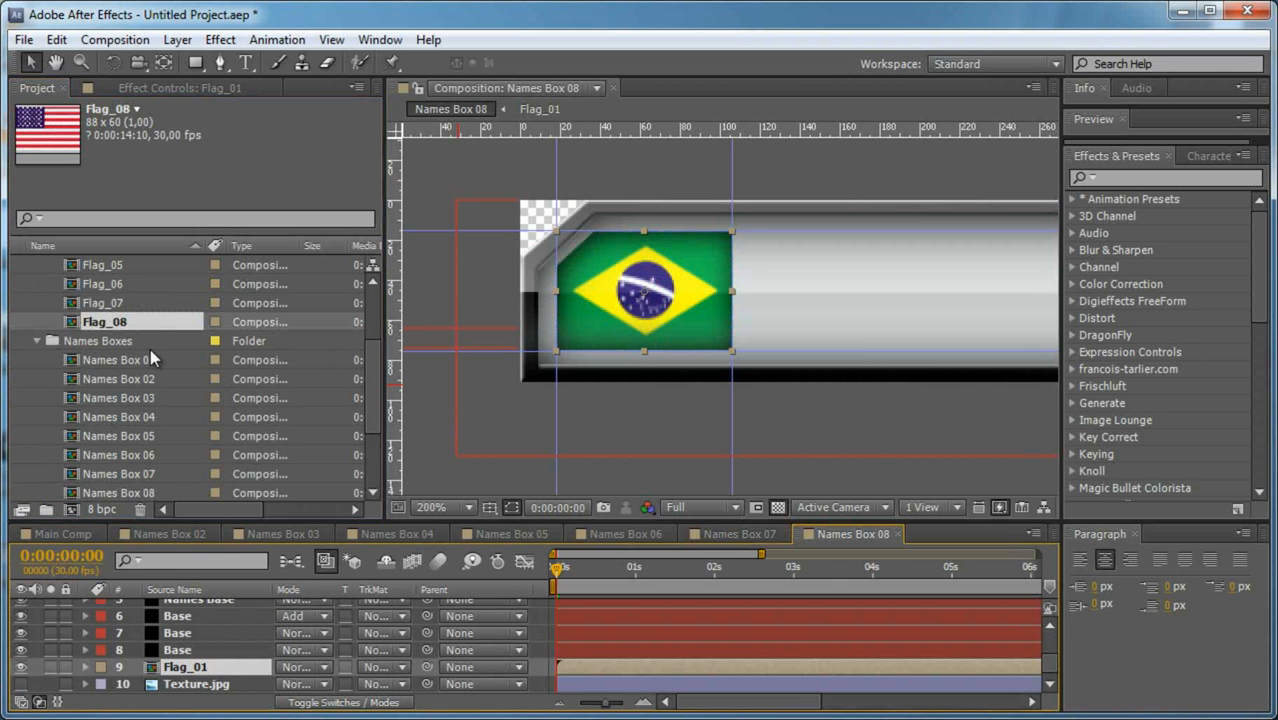
pyautogui.moveTo(145, 322); pyautogui.dragTo(240, 667)
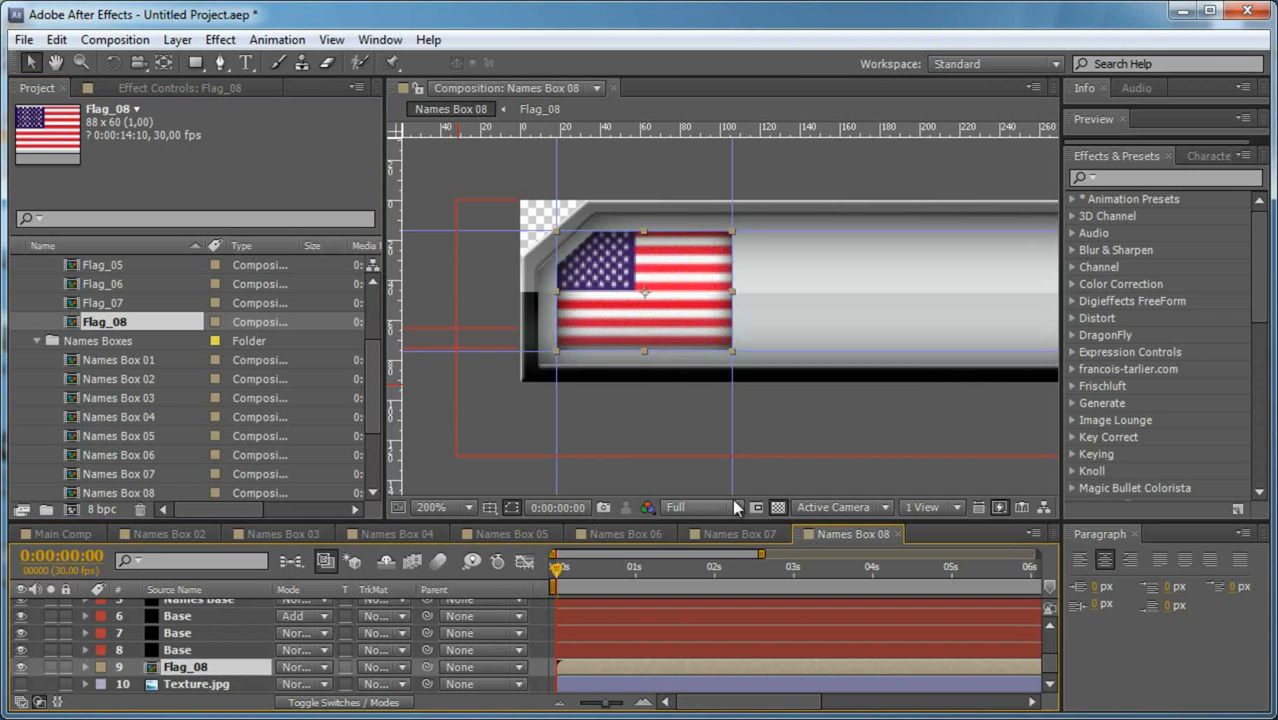
# Close all the open Names Box compositions to return to Main Comp, and collapse the Flags Comps folder.
pyautogui.hotkey('ctrl', 'w')
pyautogui.hotkey('ctrl', 'w')
pyautogui.hotkey('ctrl', 'w')
pyautogui.hotkey('ctrl', 'w')
pyautogui.hotkey('ctrl', 'w')
pyautogui.hotkey('ctrl', 'w')
pyautogui.hotkey('ctrl', 'w')
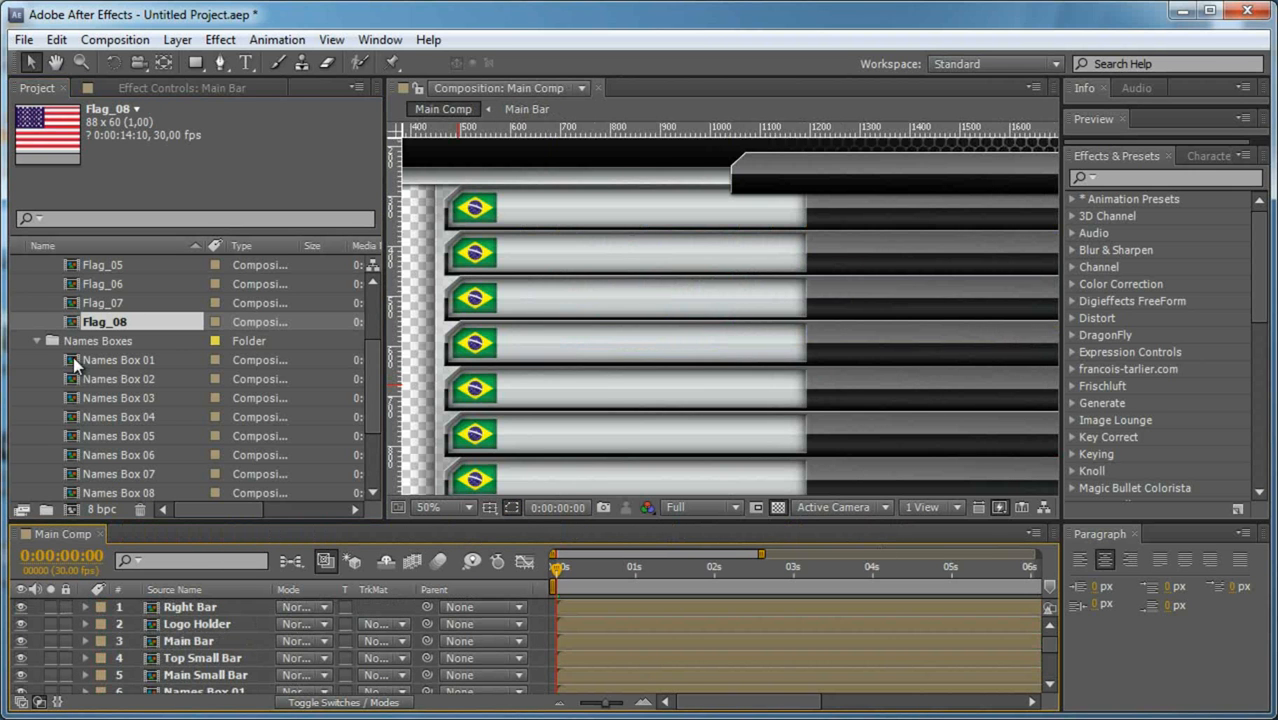
pyautogui.scroll(2, 35, 300)
pyautogui.click(44, 286)
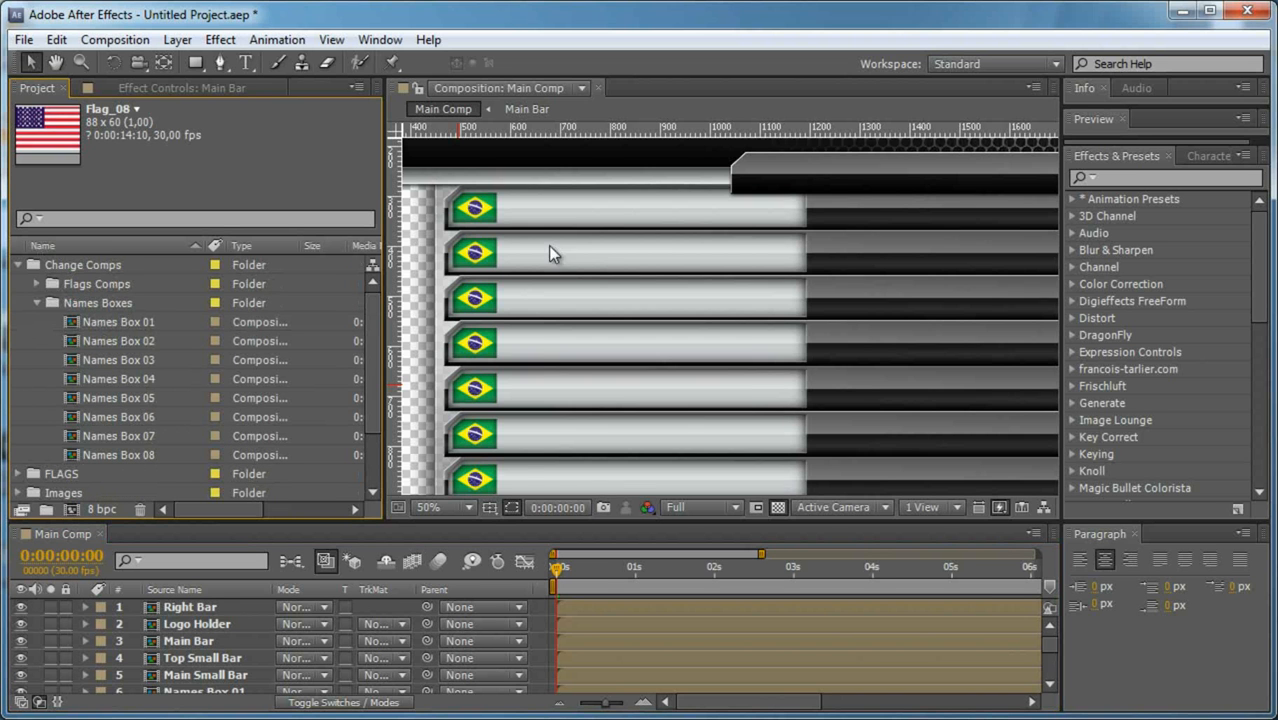
# Replace the Names Box 01 layers 12, 11 and 10 in Main Comp with Names Box 02, 03 and 04 respectively.
pyautogui.moveTo(391, 523); pyautogui.dragTo(446, 361)
pyautogui.click(240, 532)
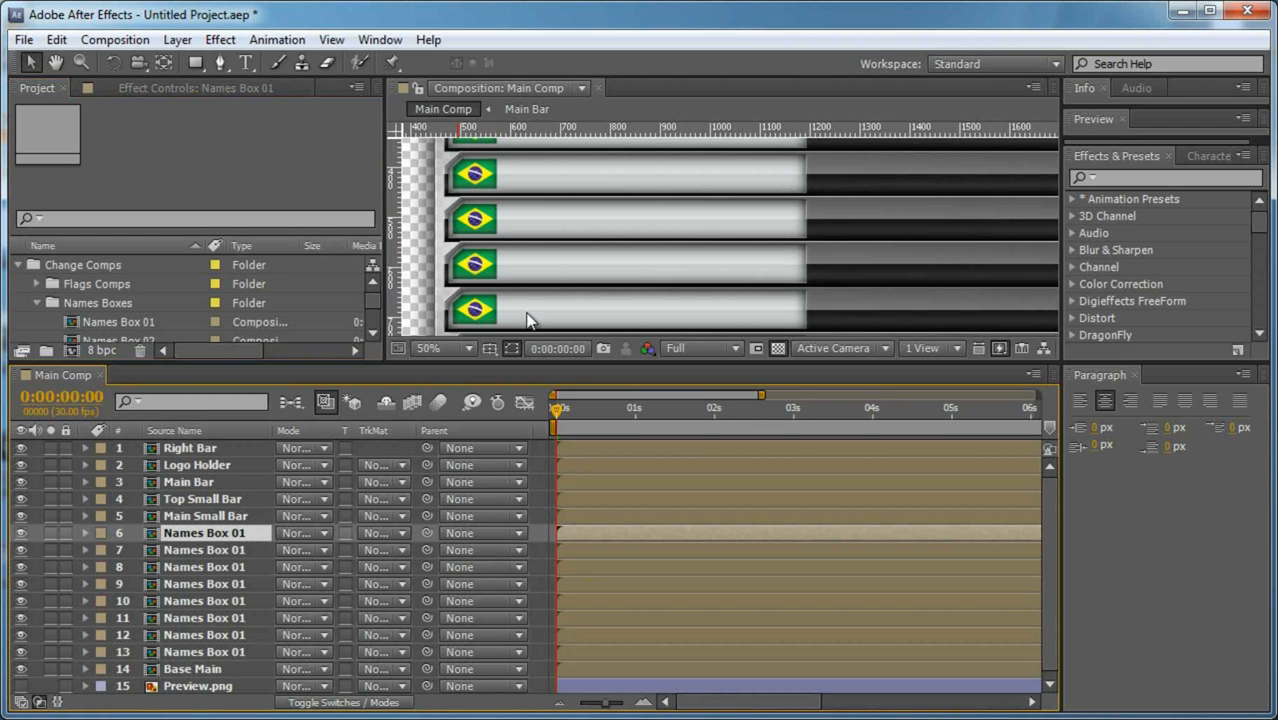
pyautogui.moveTo(557, 360); pyautogui.dragTo(557, 497)
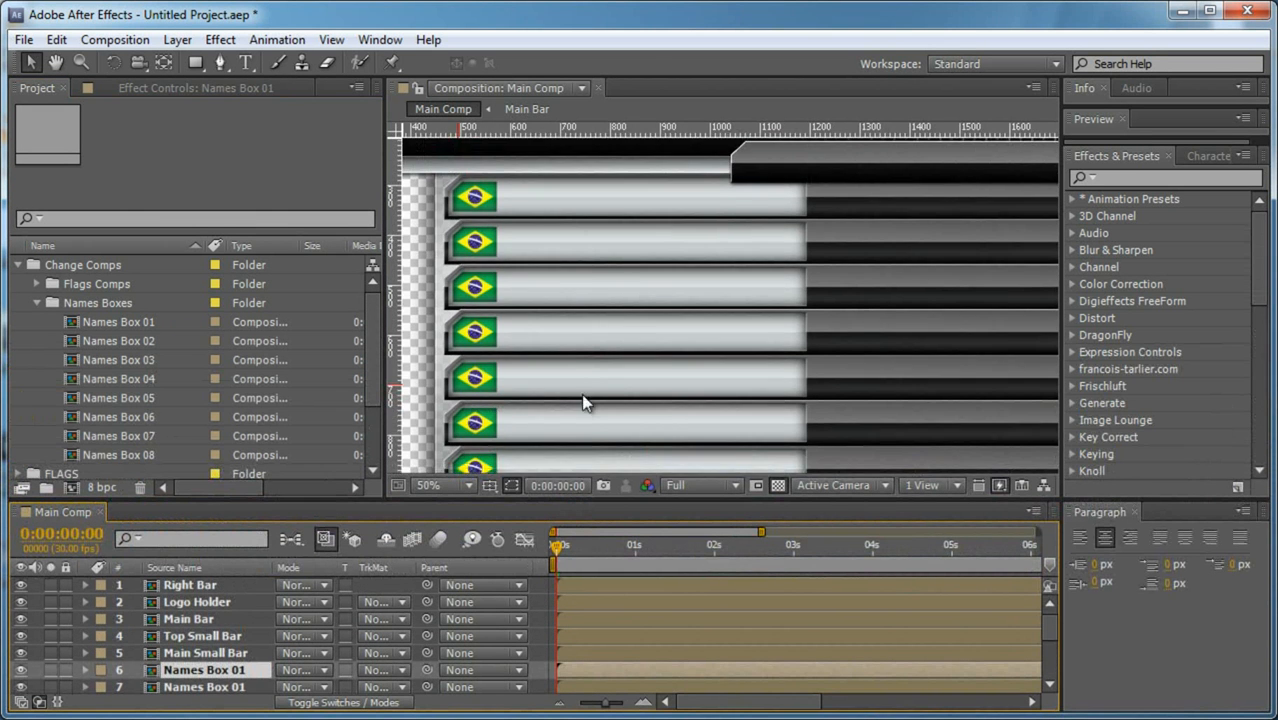
pyautogui.scroll(-2, 590, 420)
pyautogui.scroll(-4, 259, 650)
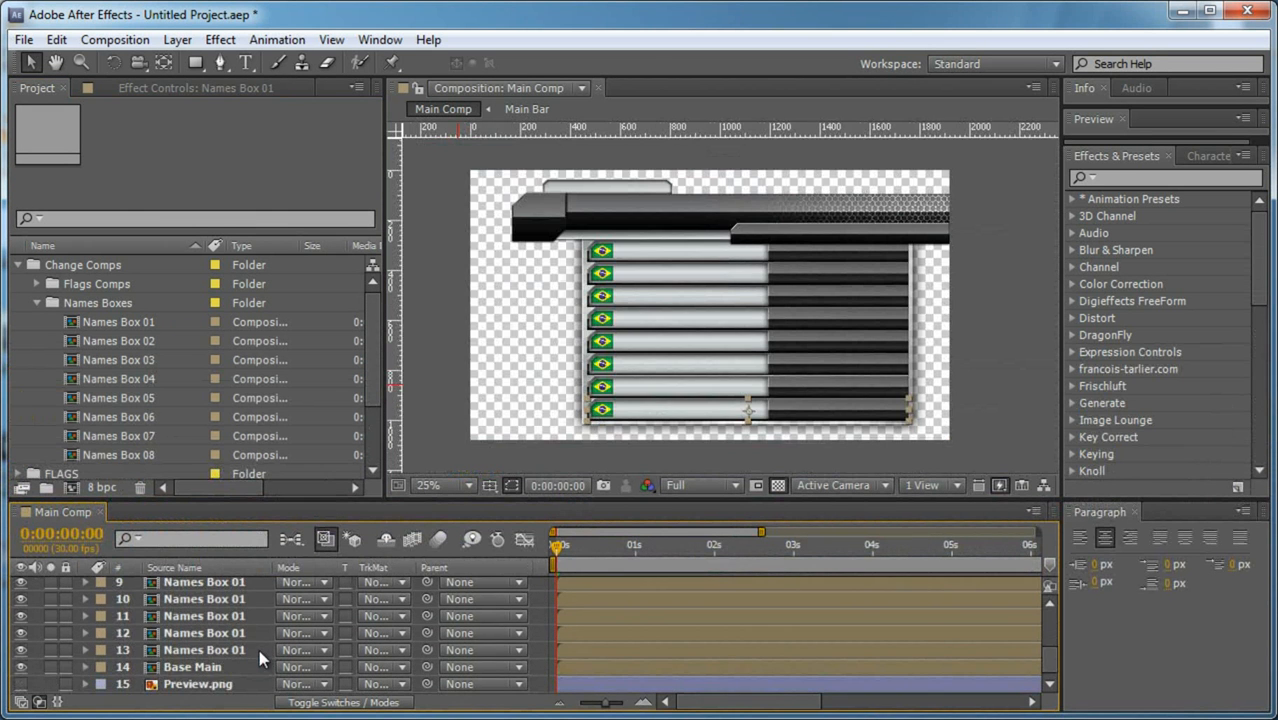
pyautogui.click(230, 648)
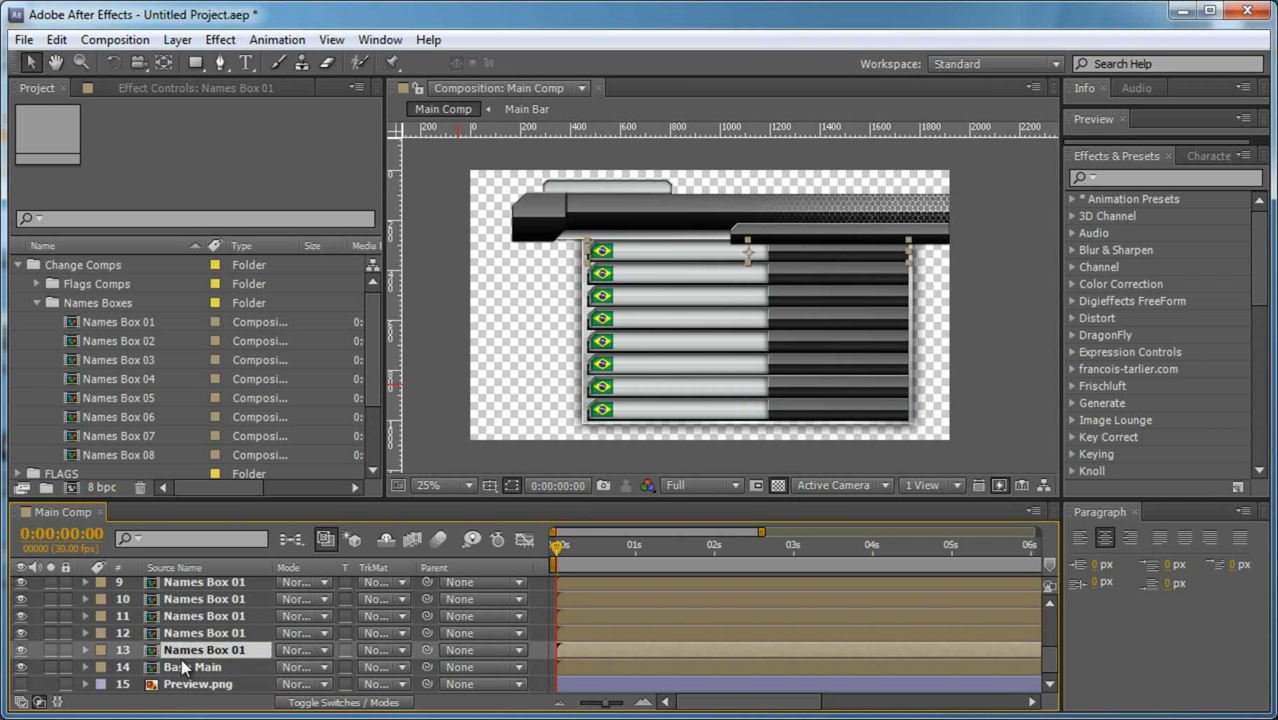
pyautogui.click(240, 633)
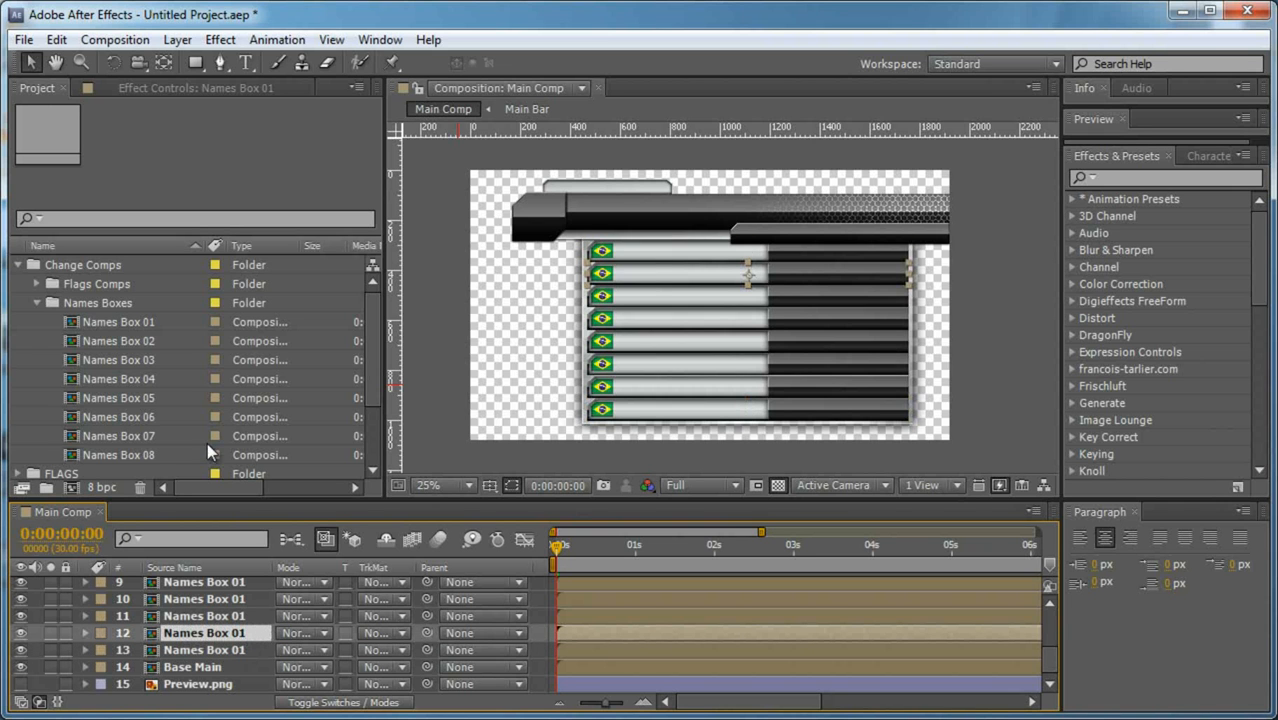
pyautogui.moveTo(152, 342); pyautogui.dragTo(244, 633)
pyautogui.click(244, 621)
pyautogui.moveTo(155, 361); pyautogui.dragTo(246, 618)
pyautogui.click(237, 603)
pyautogui.moveTo(138, 380); pyautogui.dragTo(226, 599)
# Replace the Names Box 01 layers 9 and 8 in Main Comp with Names Box 05 and Names Box 06.
pyautogui.click(235, 582)
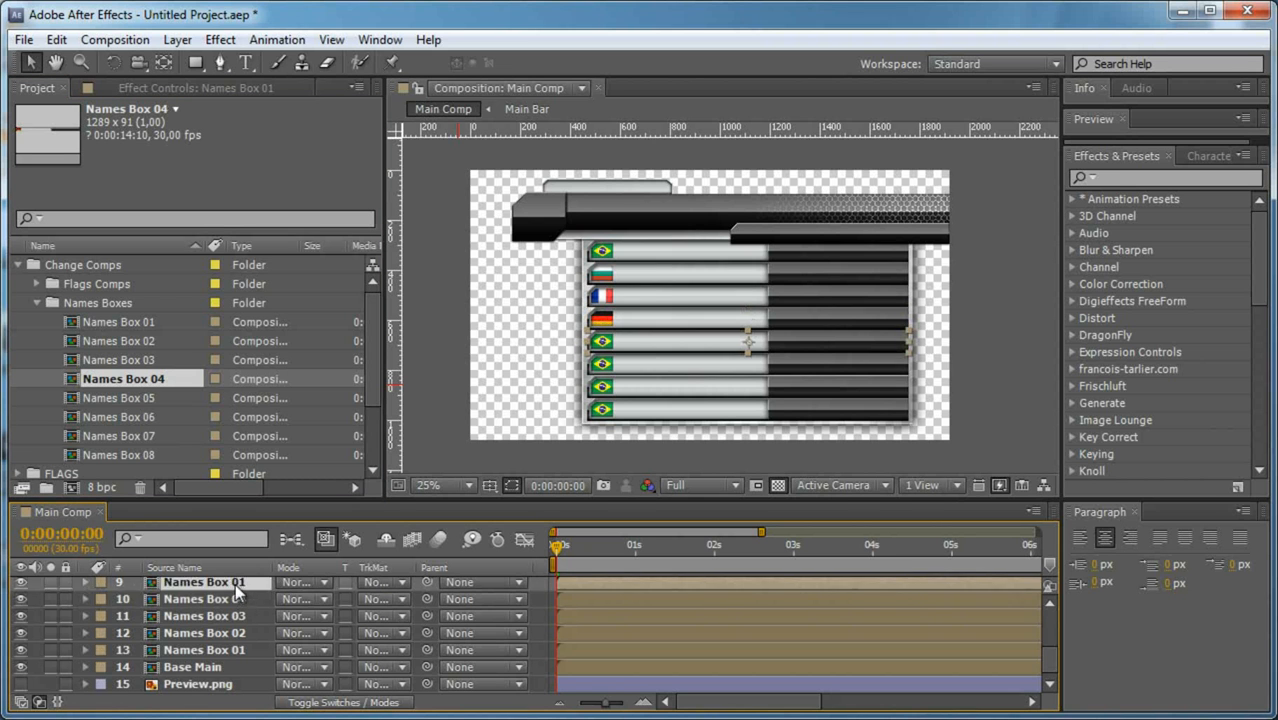
pyautogui.scroll(2, 259, 612)
pyautogui.moveTo(158, 398); pyautogui.dragTo(237, 686)
pyautogui.moveTo(102, 420); pyautogui.dragTo(237, 675)
pyautogui.moveTo(175, 417); pyautogui.dragTo(252, 669)
# Replace the Names Box 01 layers 7 and 6 in Main Comp with Names Box 07 and Names Box 08.
pyautogui.click(256, 637)
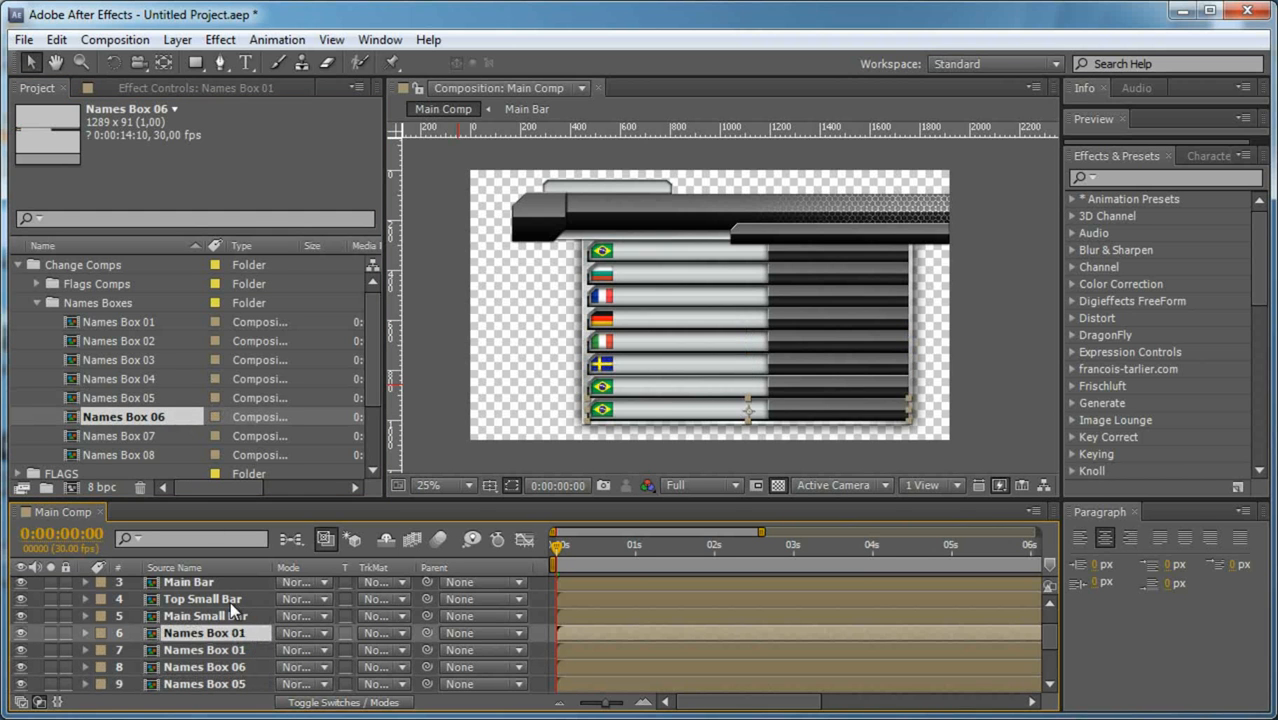
pyautogui.click(246, 649)
pyautogui.click(174, 437)
pyautogui.moveTo(174, 437); pyautogui.dragTo(246, 649)
pyautogui.click(263, 633)
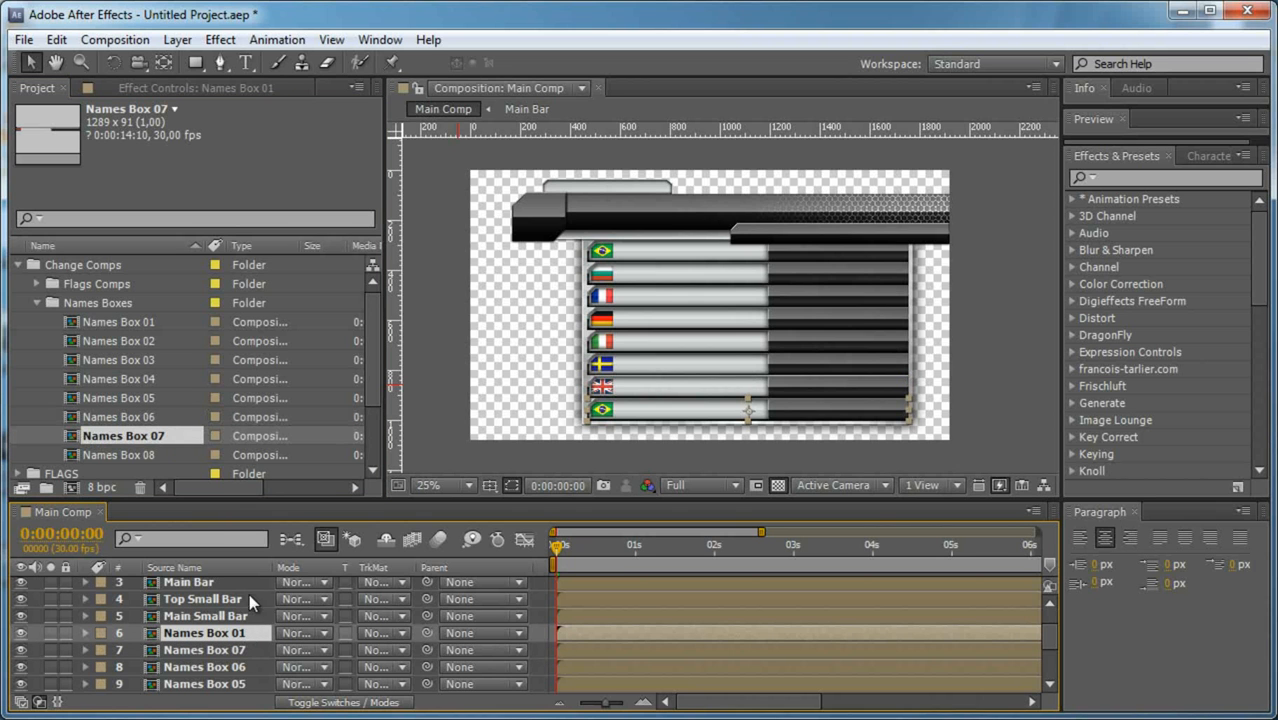
pyautogui.moveTo(156, 461); pyautogui.dragTo(270, 633)
# Check the flags on all eight name bars in the maximised composition view, then restore the panel layout.
pyautogui.press('`')
pyautogui.scroll(3, 732, 468)
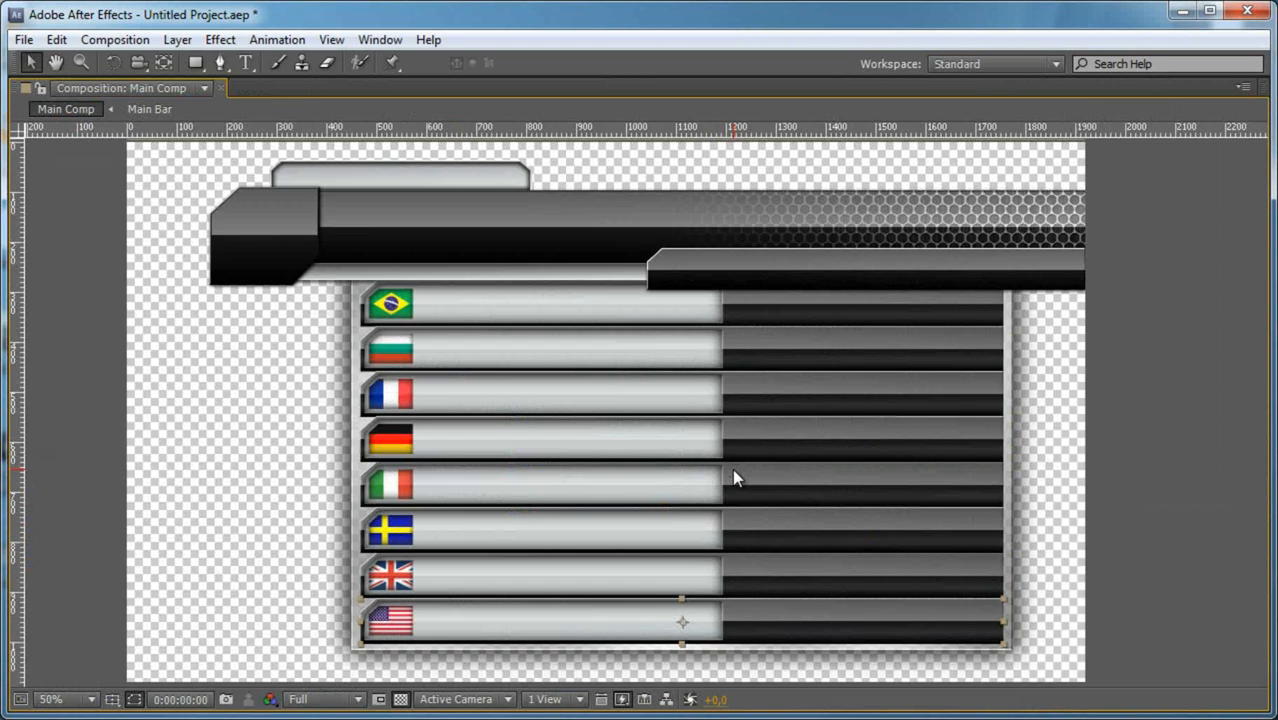
pyautogui.scroll(-1, 732, 468)
pyautogui.click(1182, 418)
pyautogui.press('`')
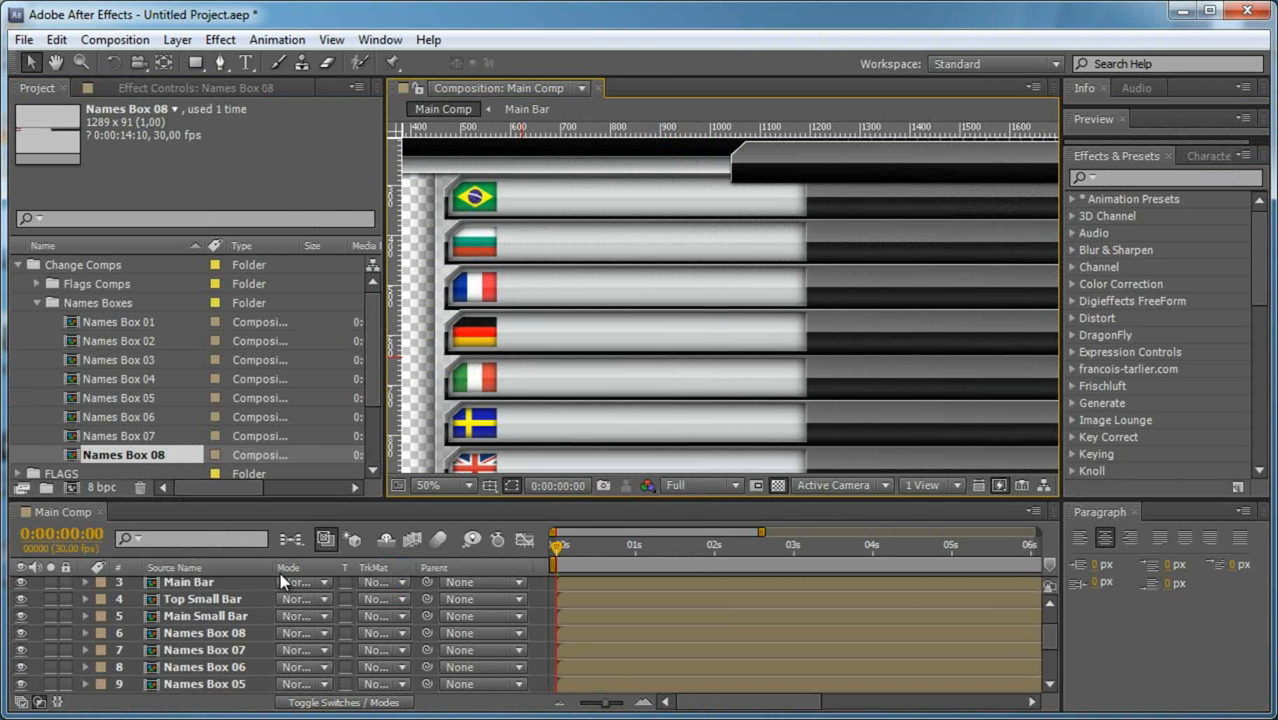
# Collapse the Names Boxes and Change Comps folders and save the project.
pyautogui.click(38, 302)
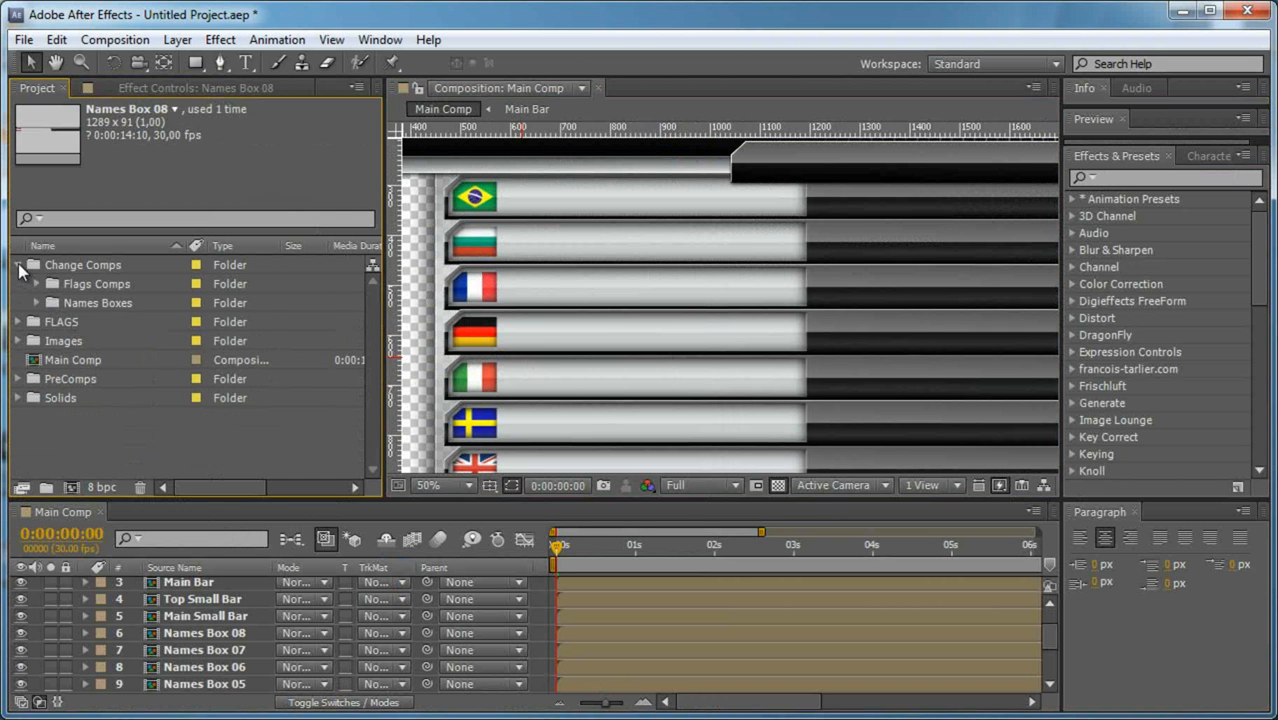
pyautogui.click(18, 265)
pyautogui.click(175, 412)
pyautogui.hotkey('ctrl', 's')
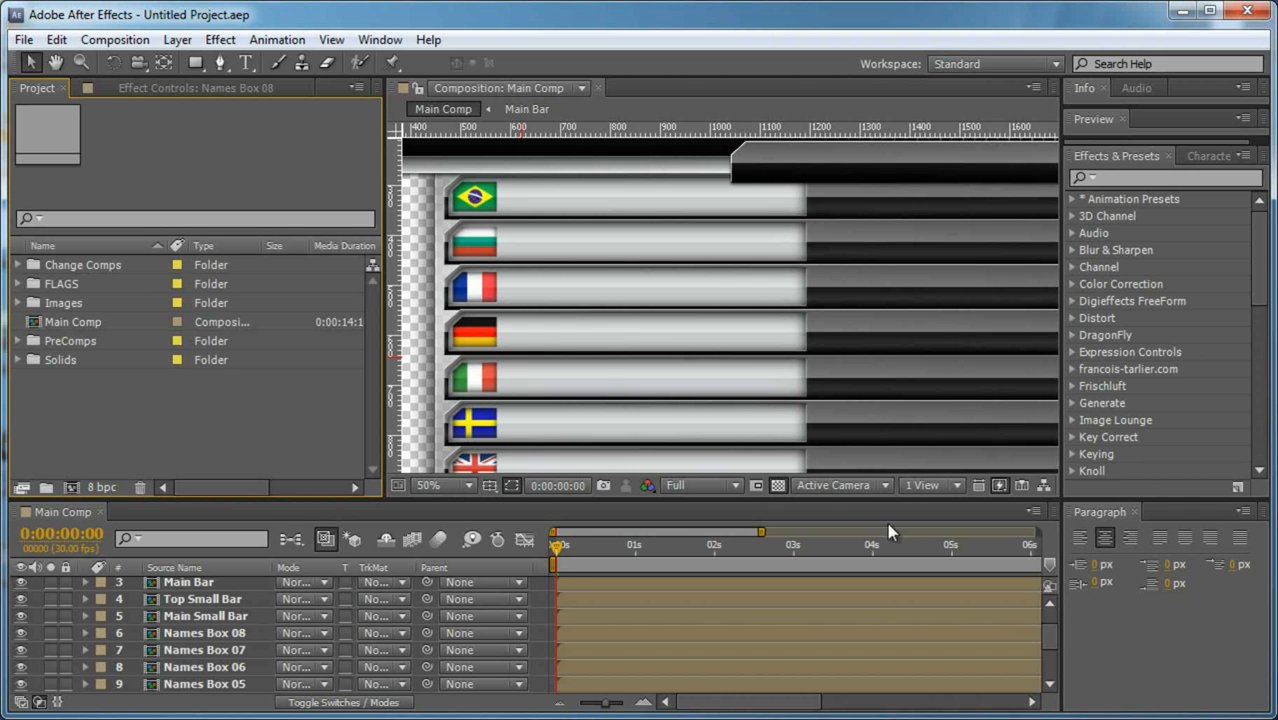
# Apply the Linear Wipe effect to the Main Bar layer in Main Comp.
pyautogui.click(455, 485)
pyautogui.click(434, 409)
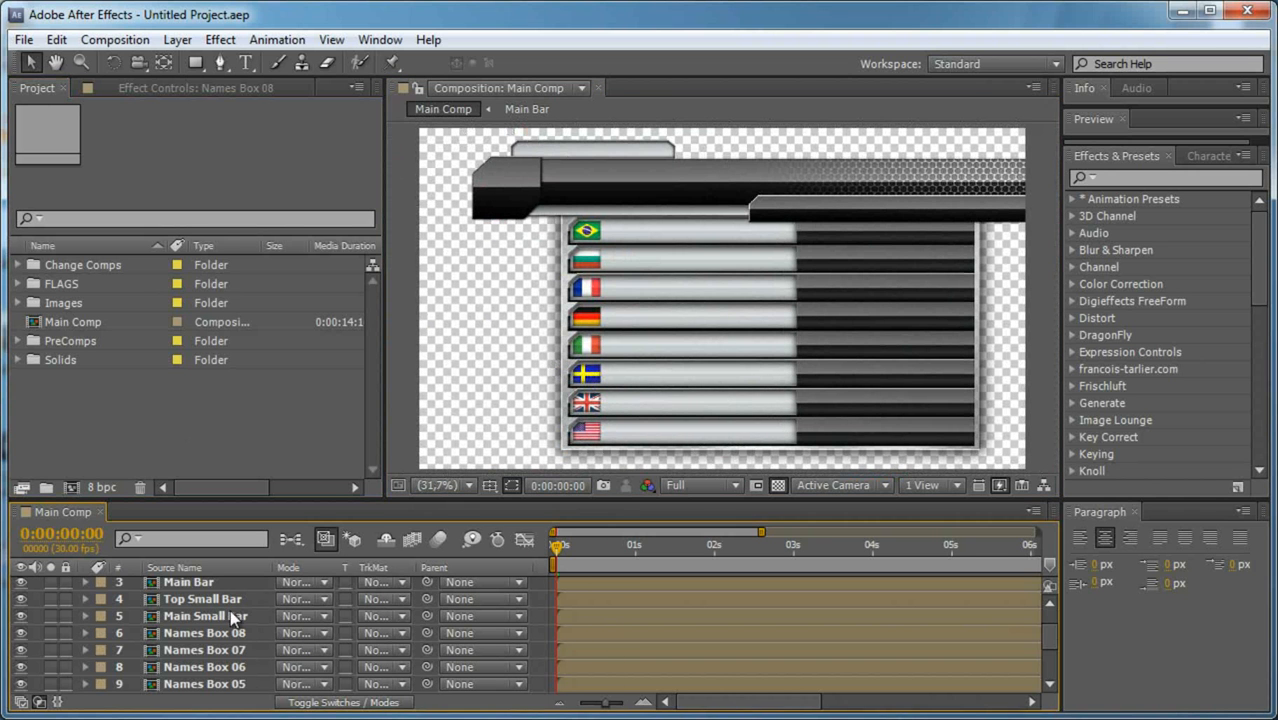
pyautogui.scroll(2, 240, 615)
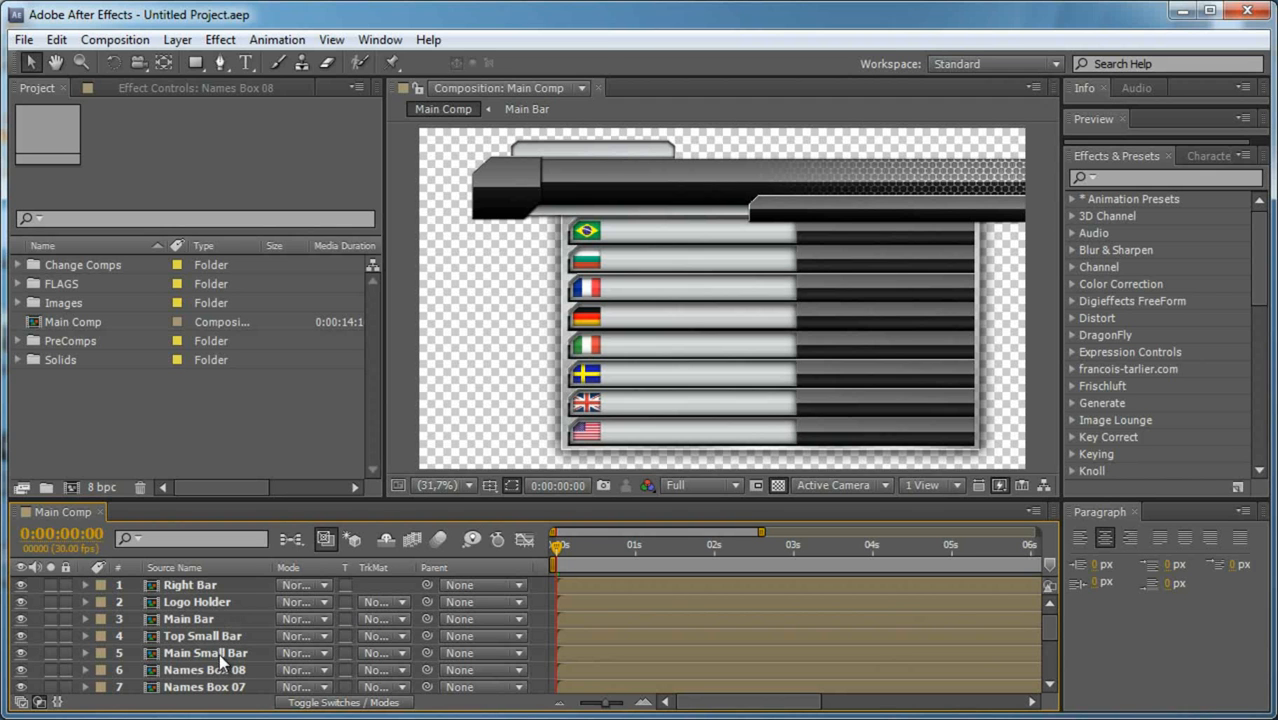
pyautogui.click(189, 620)
pyautogui.click(52, 617)
pyautogui.click(52, 617)
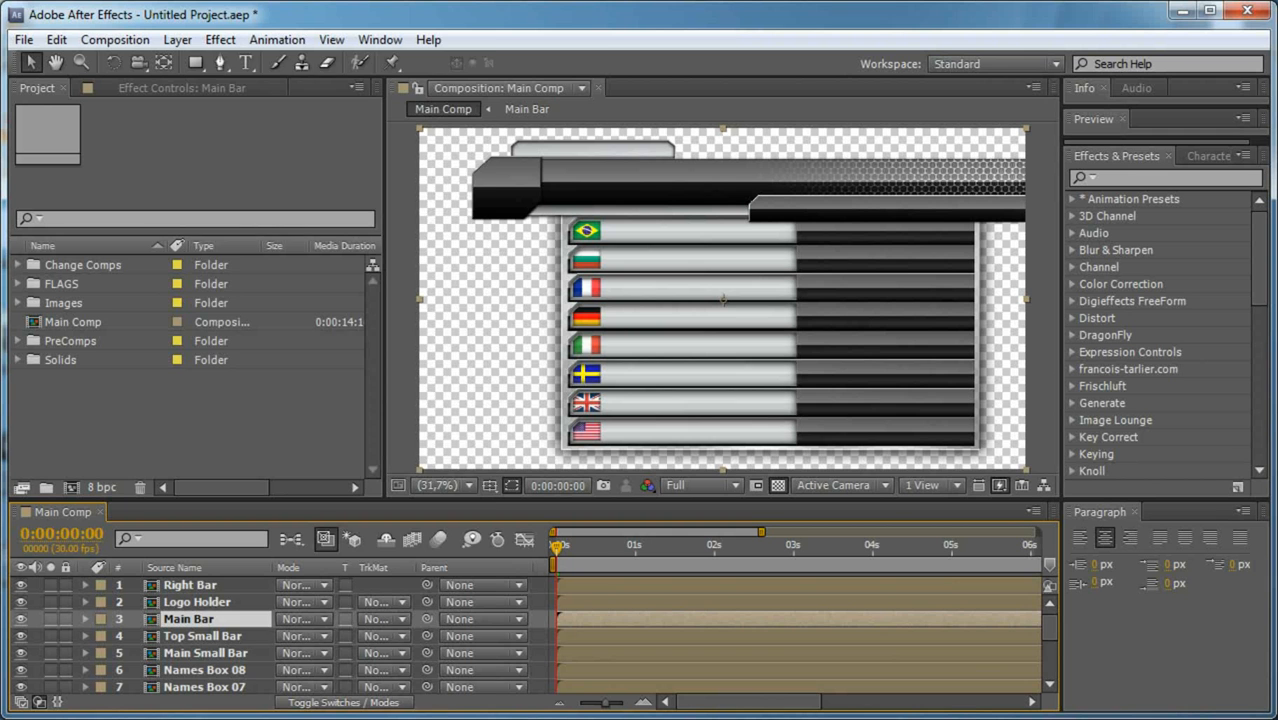
pyautogui.click(220, 39)
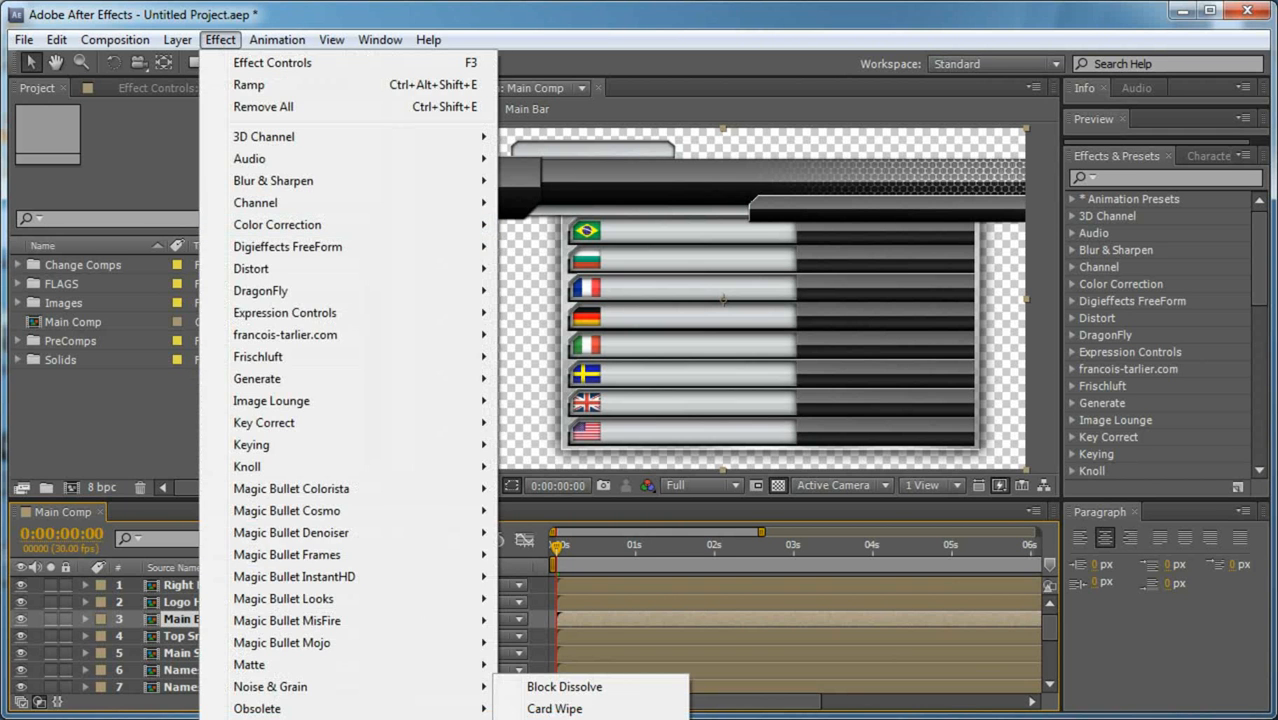
pyautogui.click(556, 718)
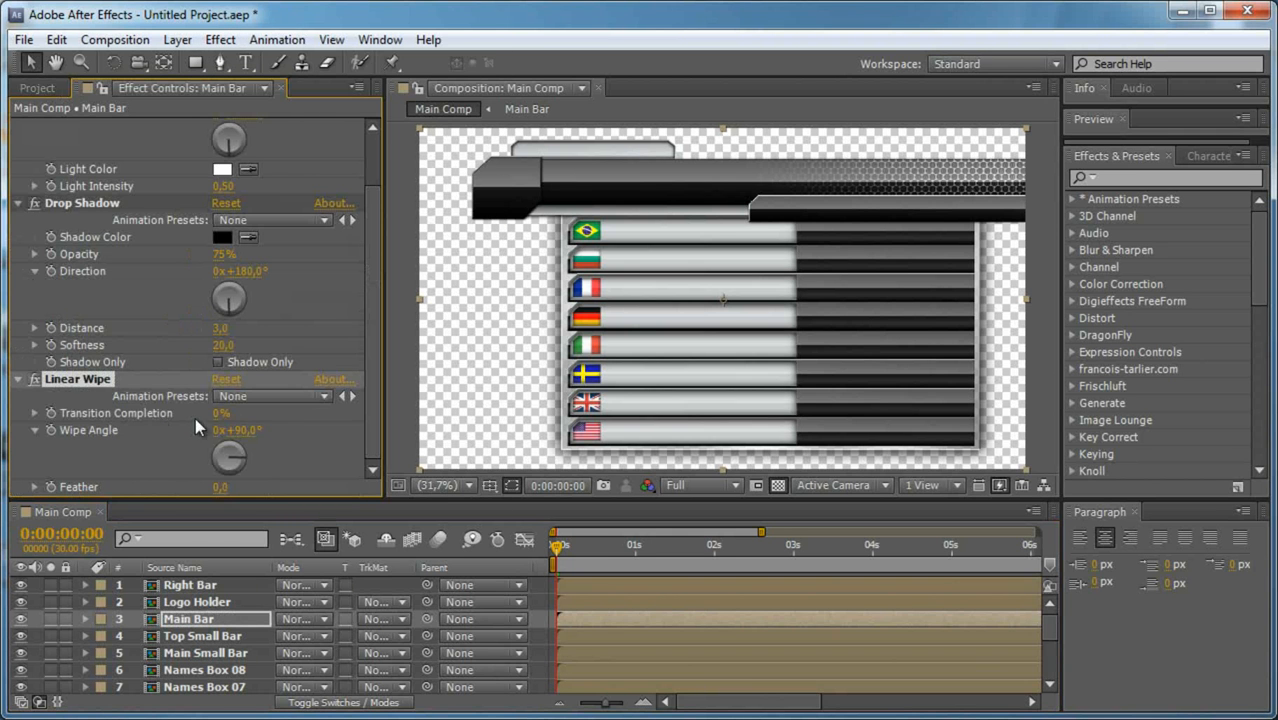
# Set the Main Bar's Linear Wipe feather to 250 and its transition completion to 100%.
pyautogui.moveTo(215, 418); pyautogui.dragTo(298, 413)
pyautogui.moveTo(221, 487); pyautogui.dragTo(282, 484)
pyautogui.click(226, 487)
pyautogui.write('250')
pyautogui.press('Return')
pyautogui.moveTo(226, 414); pyautogui.dragTo(250, 412)
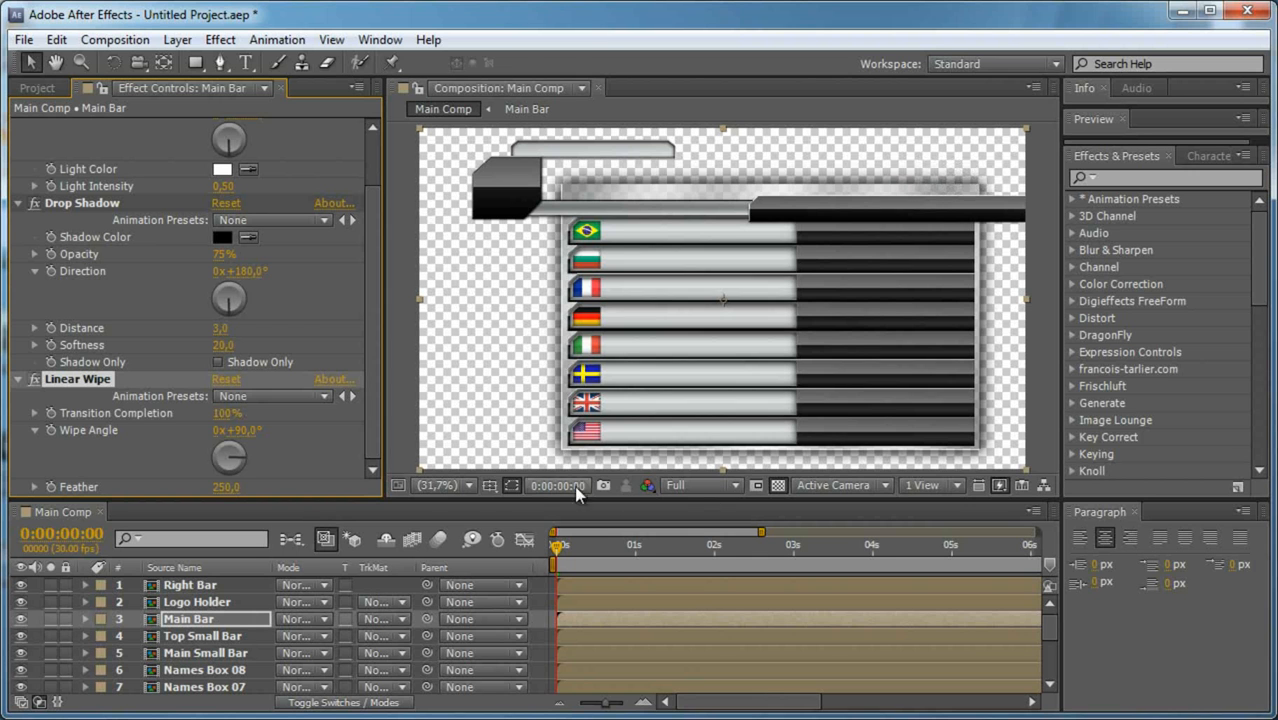
# Keyframe the Main Bar's wipe completion from 100% at the first frame to 0% at frame 20, and reveal its keyframes.
pyautogui.click(51, 413)
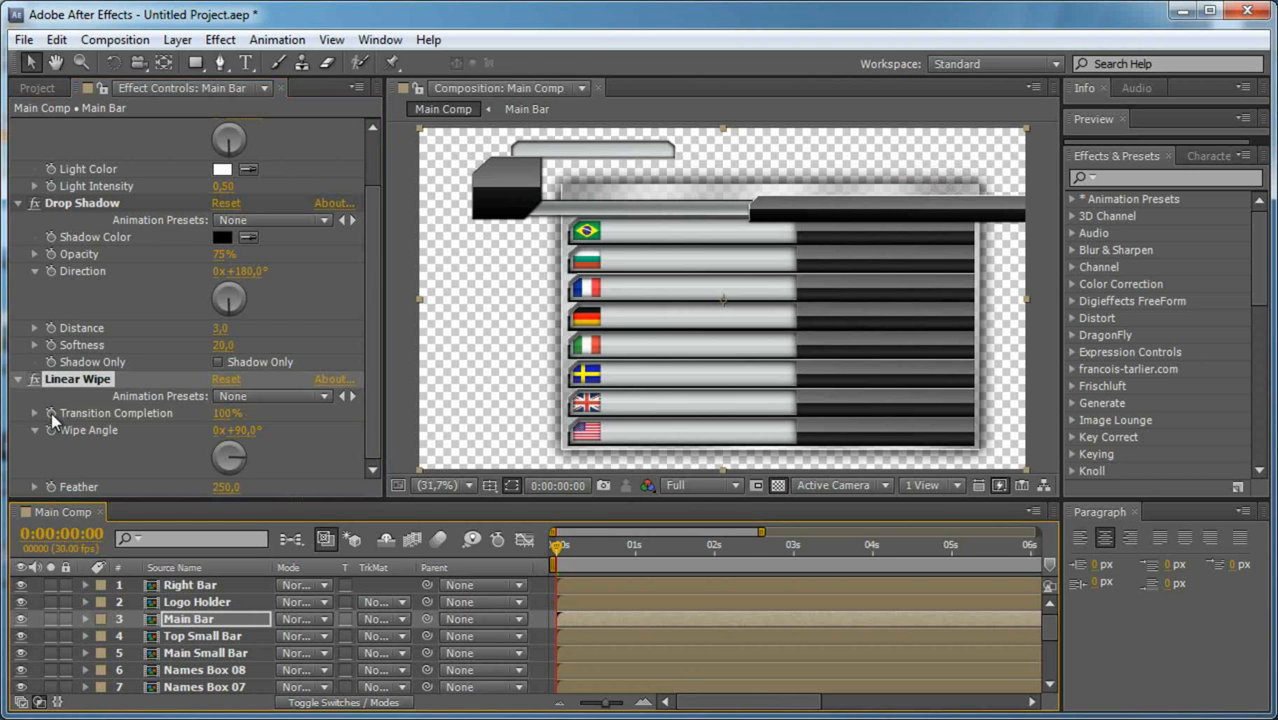
pyautogui.hotkey('shift', 'pagedown')
pyautogui.hotkey('shift', 'pagedown')
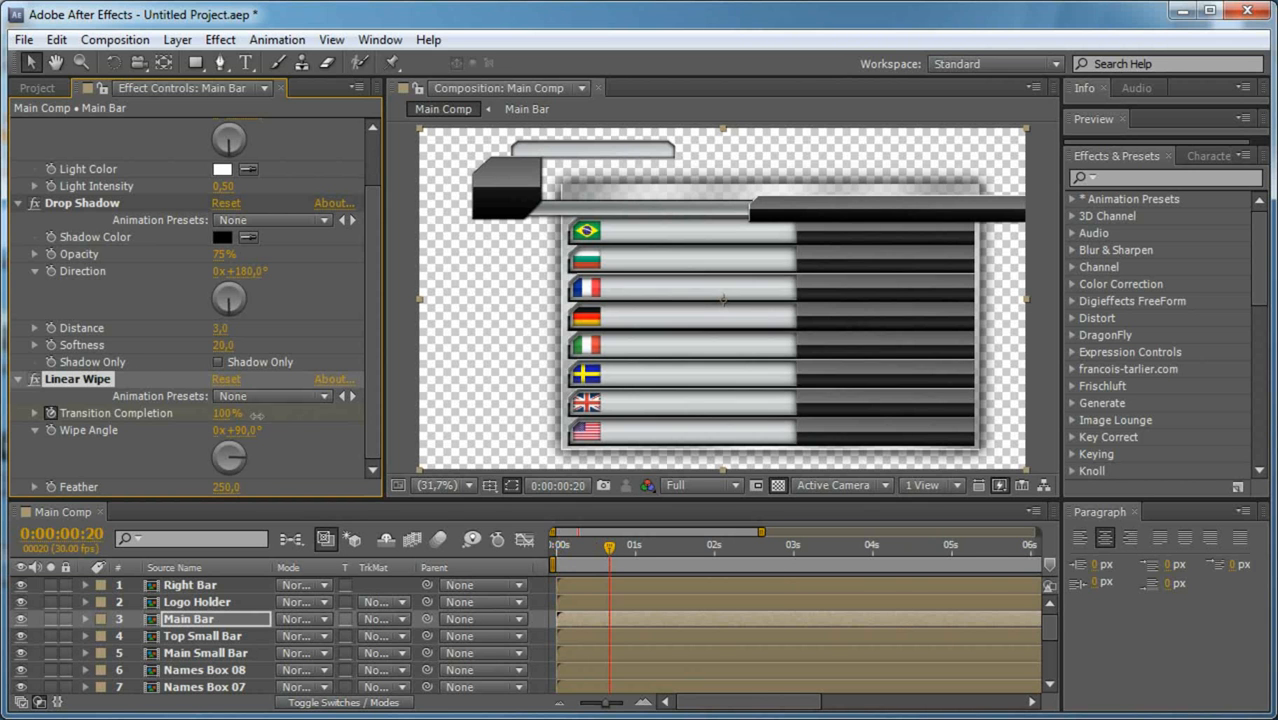
pyautogui.moveTo(334, 416); pyautogui.dragTo(195, 430)
pyautogui.press('u')
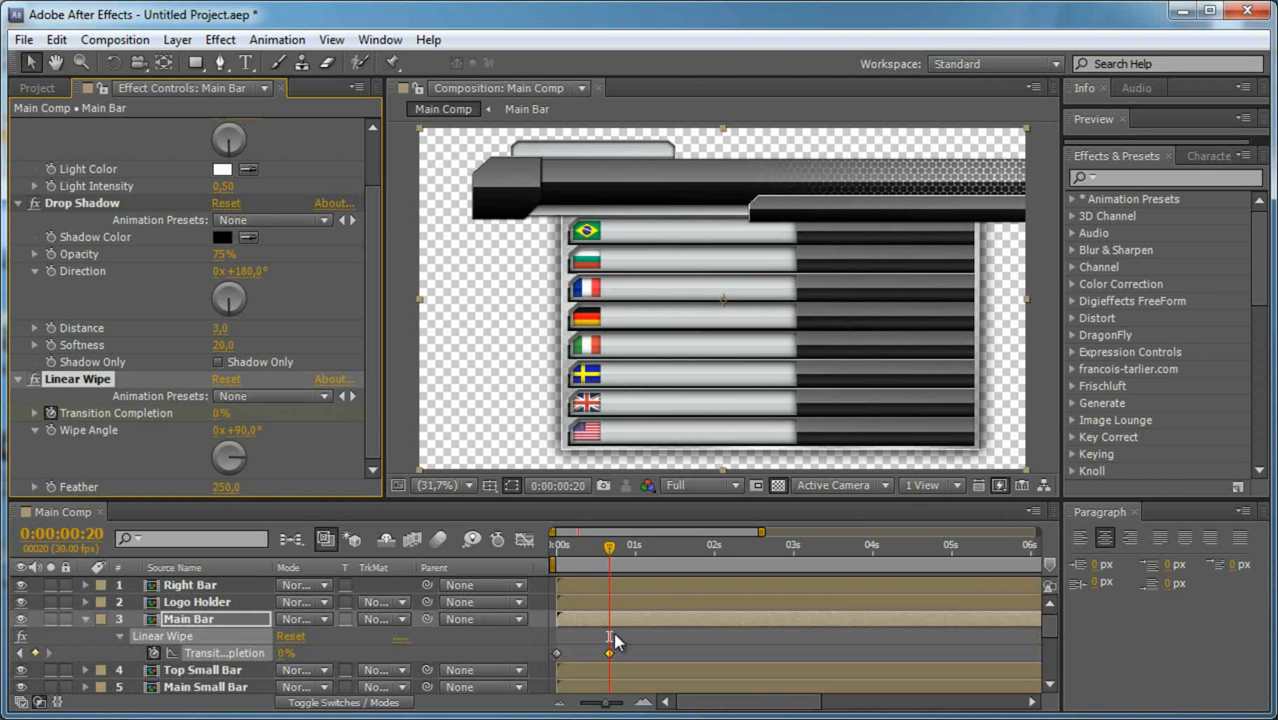
# Solo the Main Bar layer and preview its wipe animation.
pyautogui.click(51, 619)
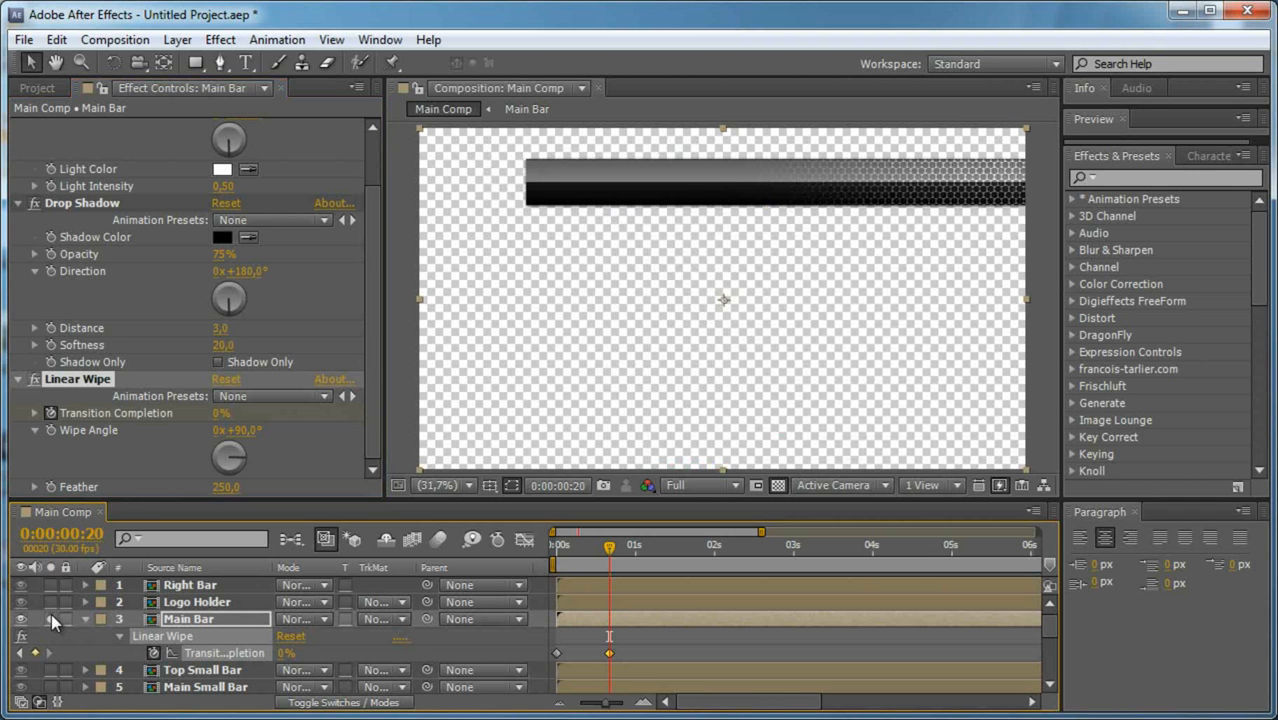
pyautogui.press('space')
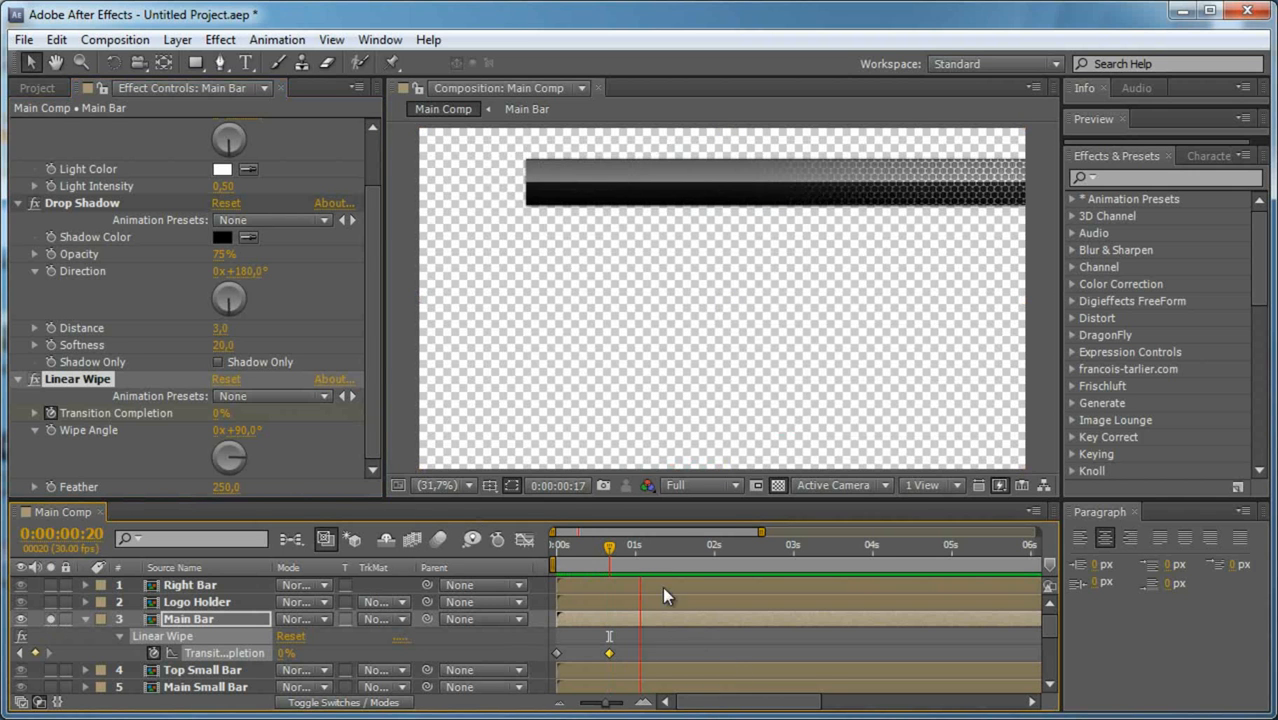
# Solo the Logo Holder layer as well and set a scale keyframe of 0% on it at frame 15.
pyautogui.moveTo(570, 553); pyautogui.dragTo(593, 570)
pyautogui.click(45, 603)
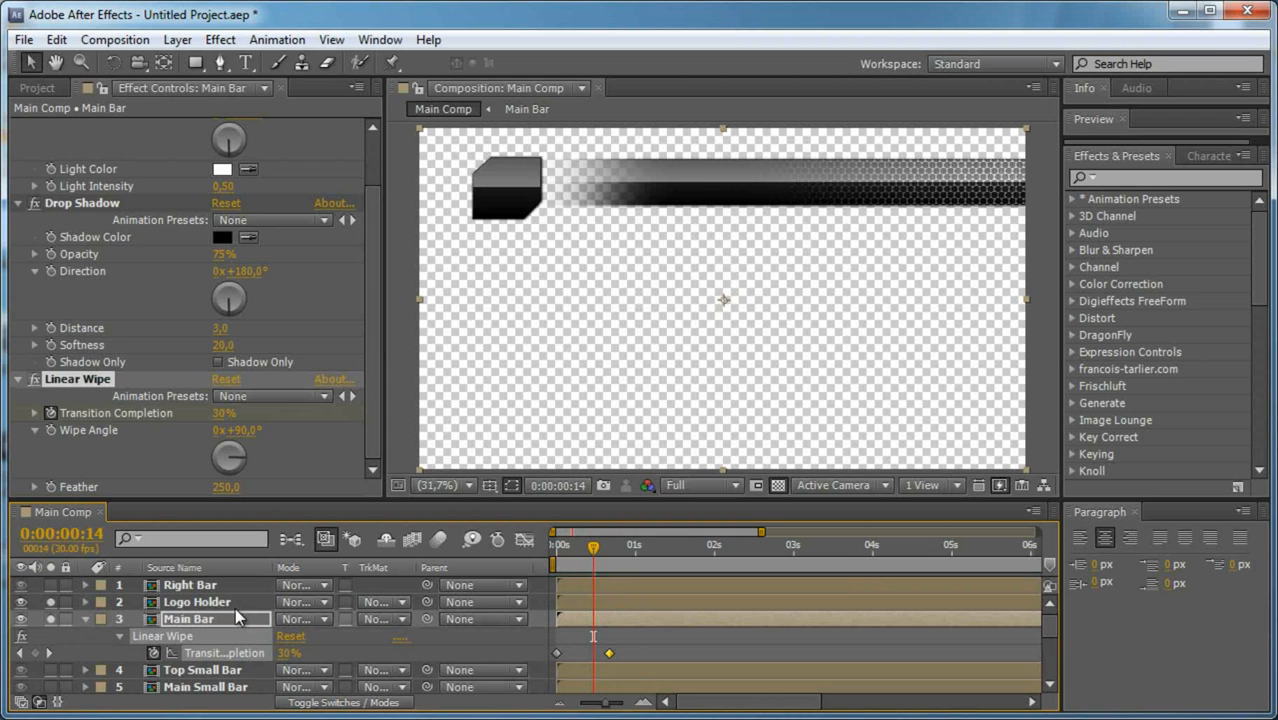
pyautogui.click(226, 601)
pyautogui.press('s')
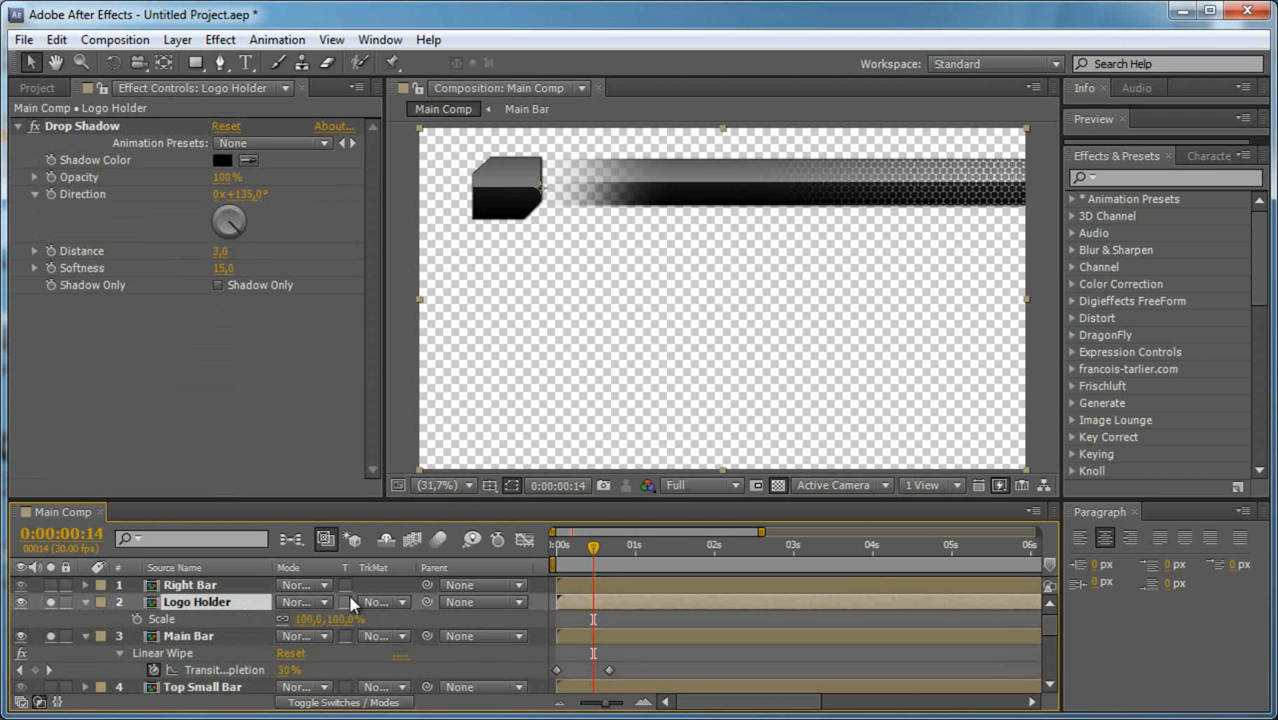
pyautogui.press('pagedown')
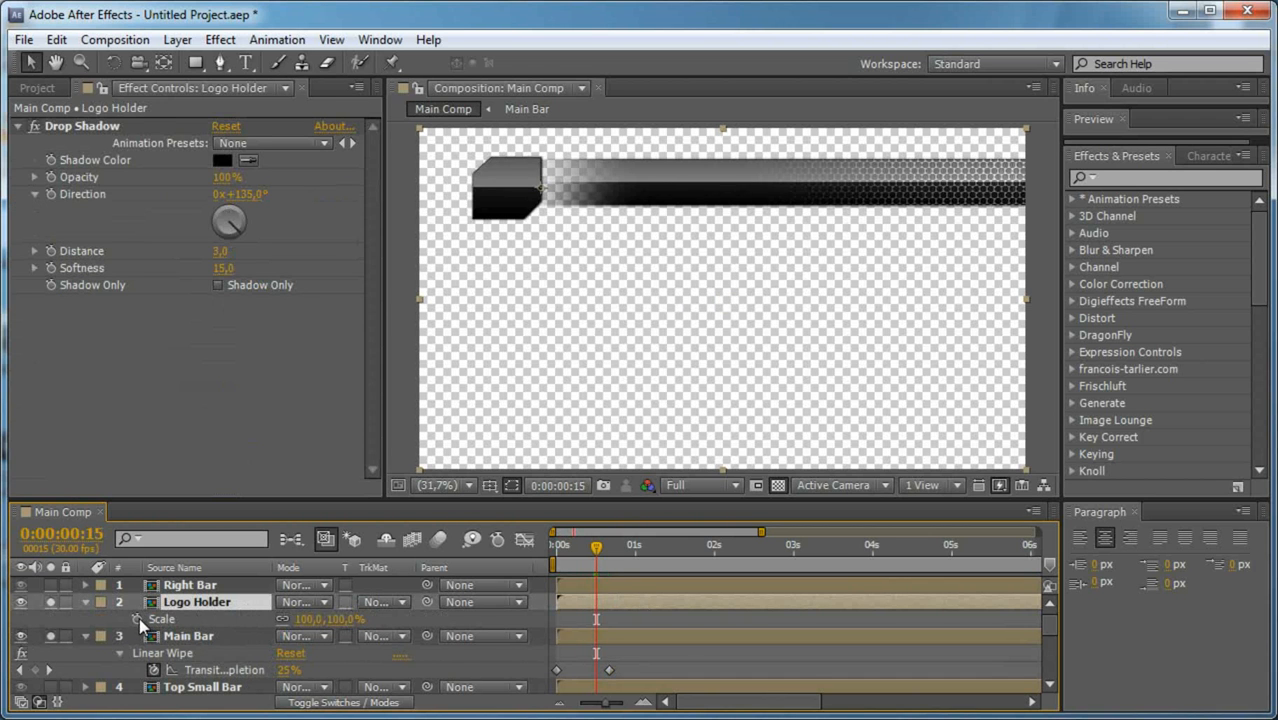
pyautogui.click(137, 619)
pyautogui.click(345, 619)
pyautogui.press('Return')
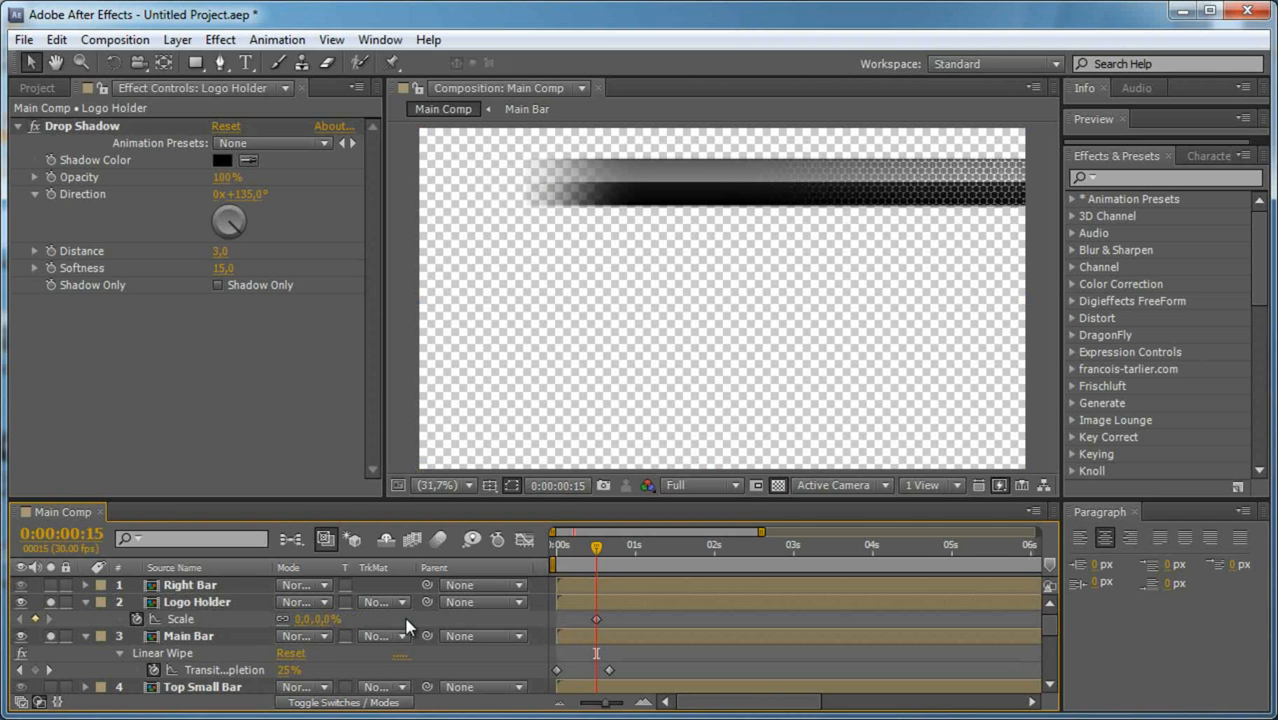
# Keyframe the Logo Holder's scale to 110% at frame 20 and 100% at 1 second.
pyautogui.press('pagedown')
pyautogui.press('pagedown')
pyautogui.press('pagedown')
pyautogui.press('pagedown')
pyautogui.press('pagedown')
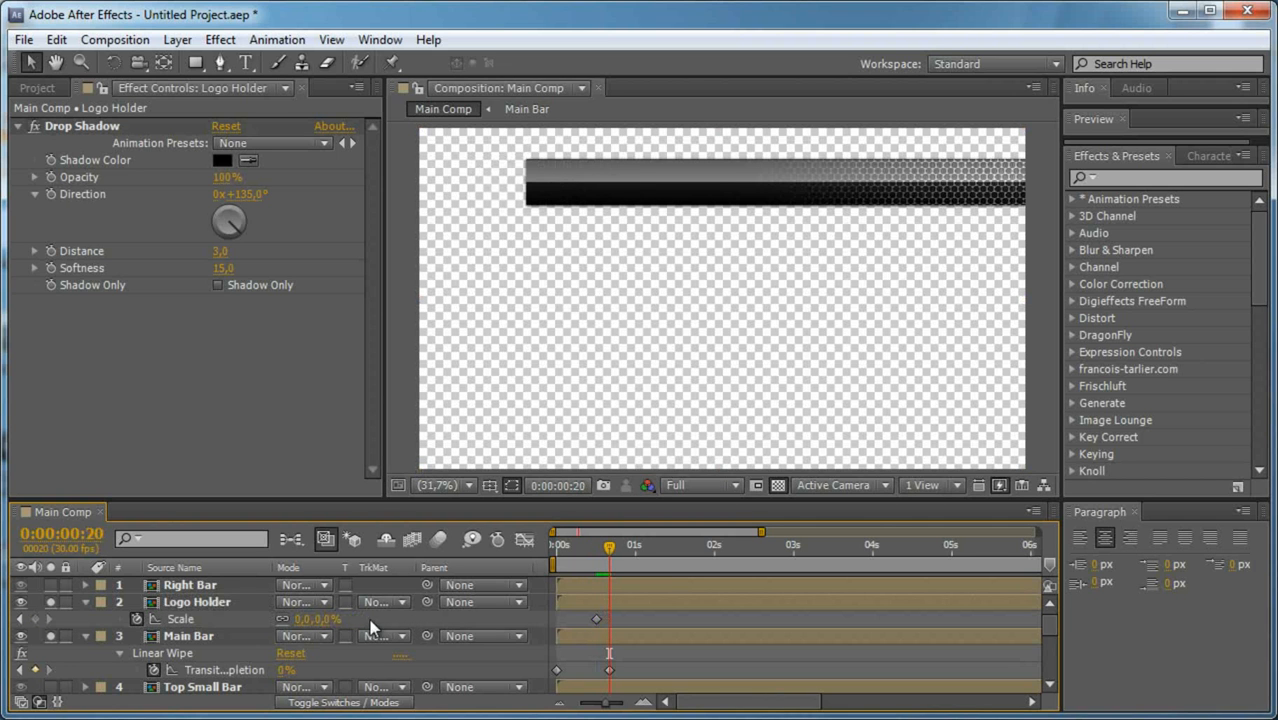
pyautogui.click(327, 619)
pyautogui.write('110')
pyautogui.press('Return')
pyautogui.hotkey('shift', 'pagedown')
pyautogui.click(343, 619)
pyautogui.write('100')
pyautogui.press('Return')
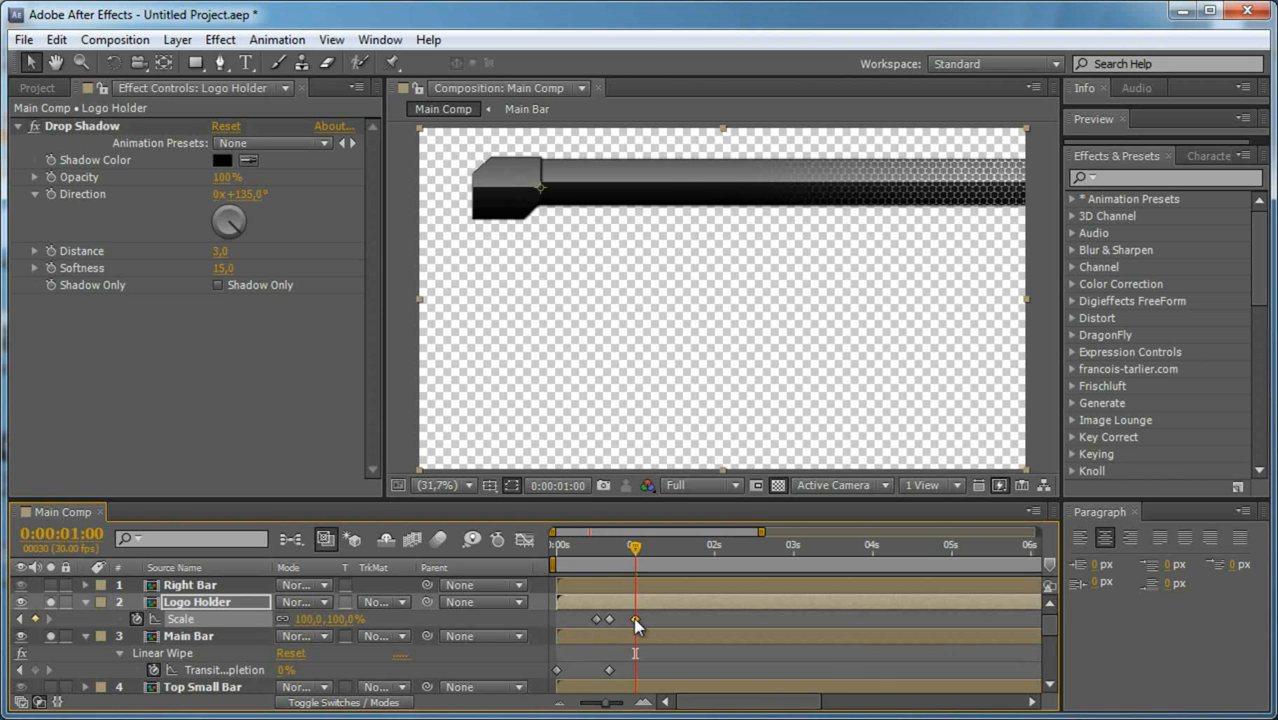
# Apply Easy Ease to the Logo Holder's 100% scale keyframe and preview the animation.
pyautogui.rightClick(635, 620)
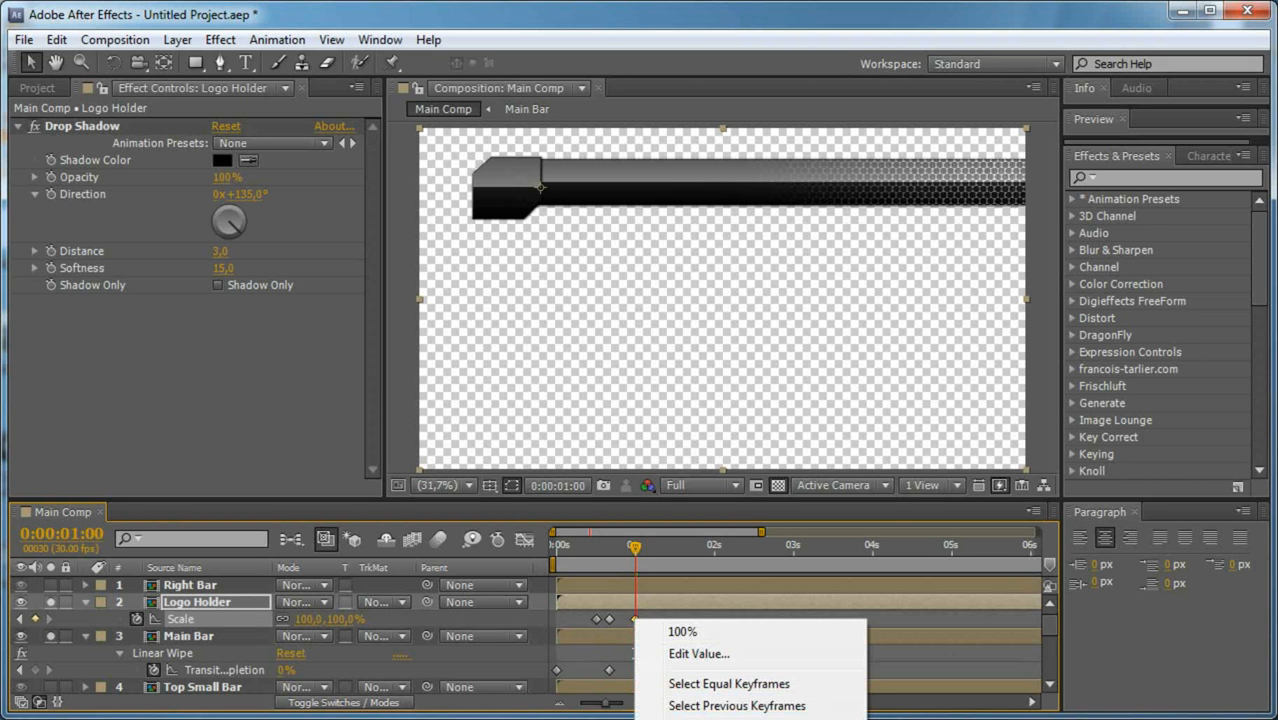
pyautogui.press('F9')
pyautogui.press('KP_0')
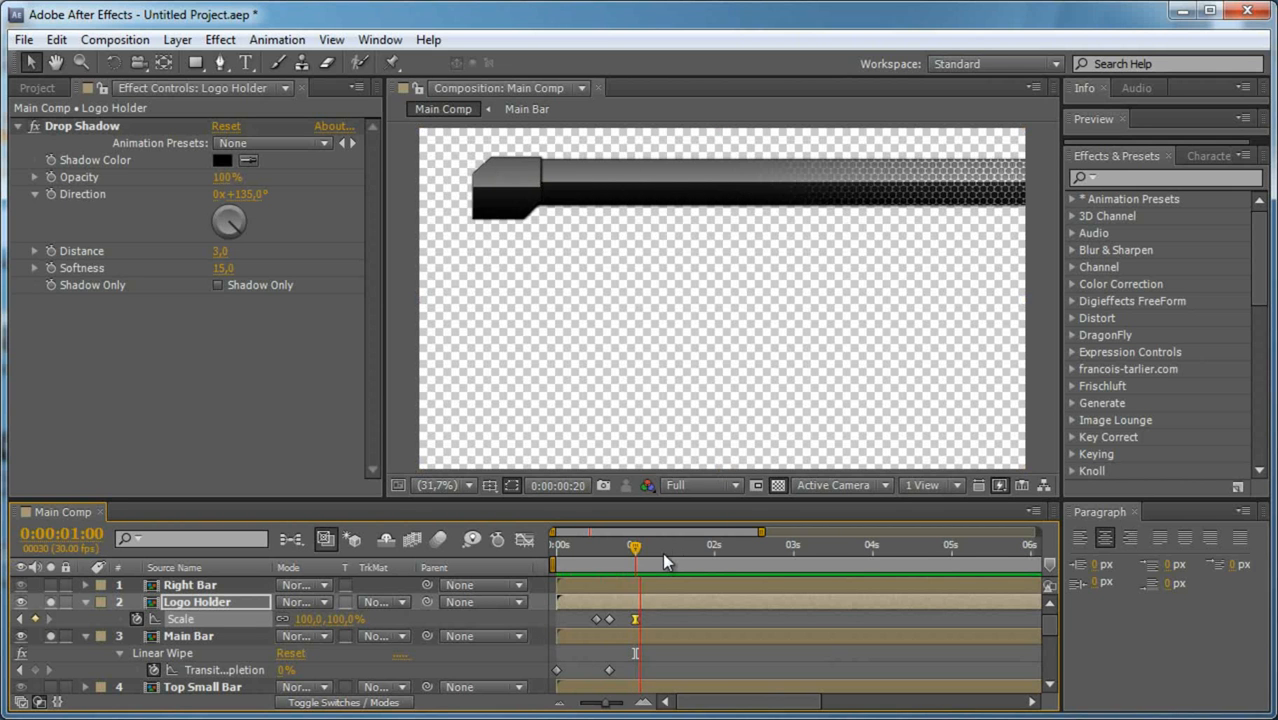
# Move the Logo Holder's 0% scale keyframe earlier, to frame 12.
pyautogui.click(610, 556)
pyautogui.moveTo(611, 559); pyautogui.dragTo(595, 560)
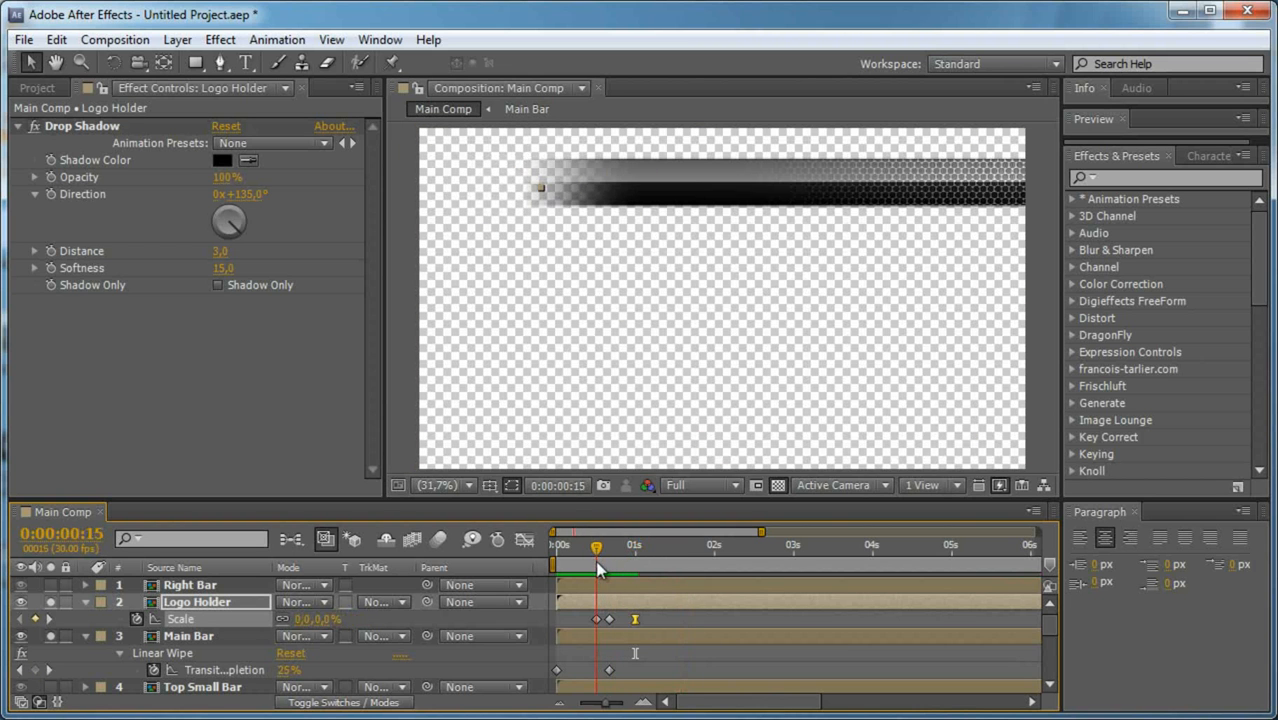
pyautogui.press('pageup')
pyautogui.press('pageup')
pyautogui.click(595, 619)
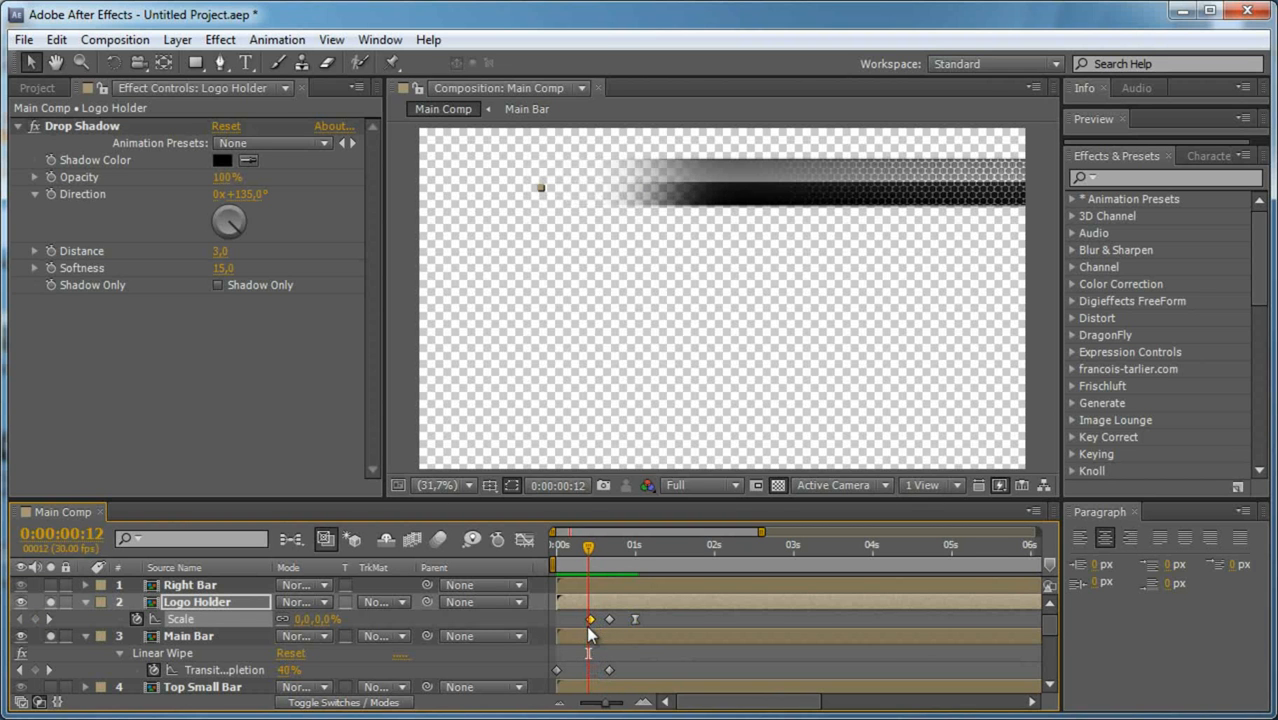
# Move the Logo Holder's last two scale keyframes two frames later, placing the 110% keyframe at frame 22.
pyautogui.press('pagedown')
pyautogui.press('pagedown')
pyautogui.press('pagedown')
pyautogui.press('pagedown')
pyautogui.press('pagedown')
pyautogui.press('pagedown')
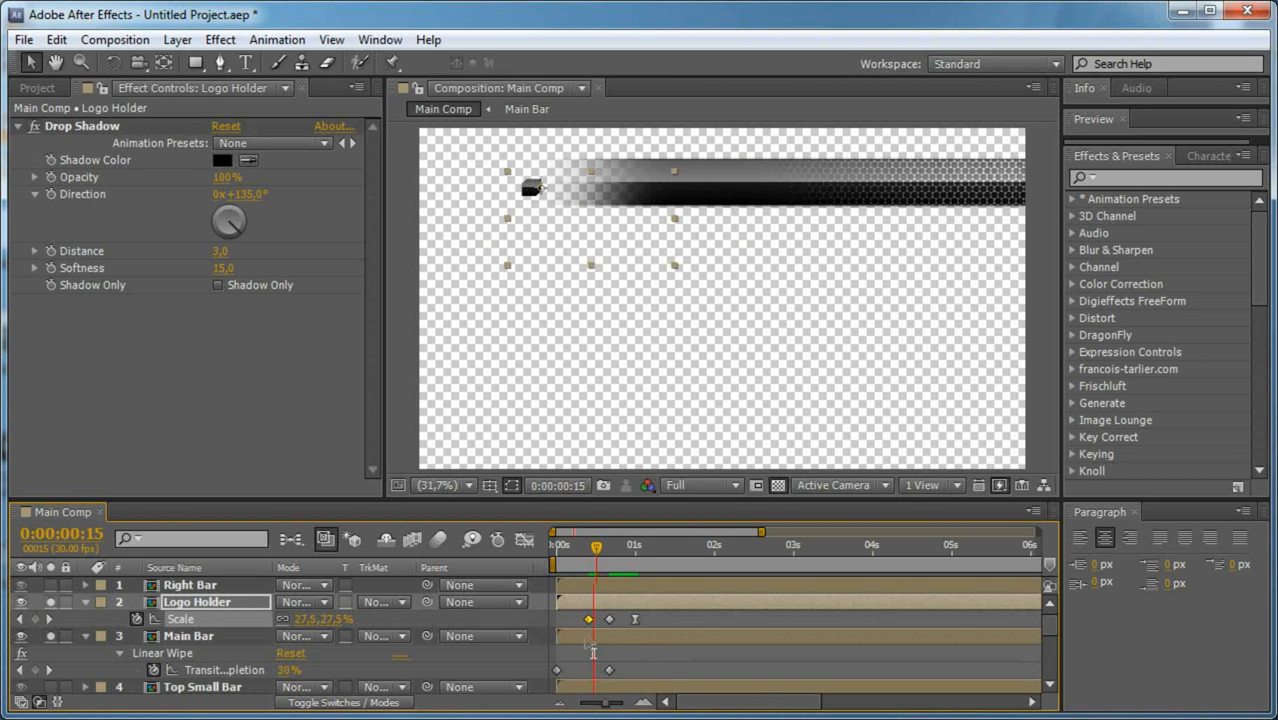
pyautogui.press('pagedown')
pyautogui.press('pagedown')
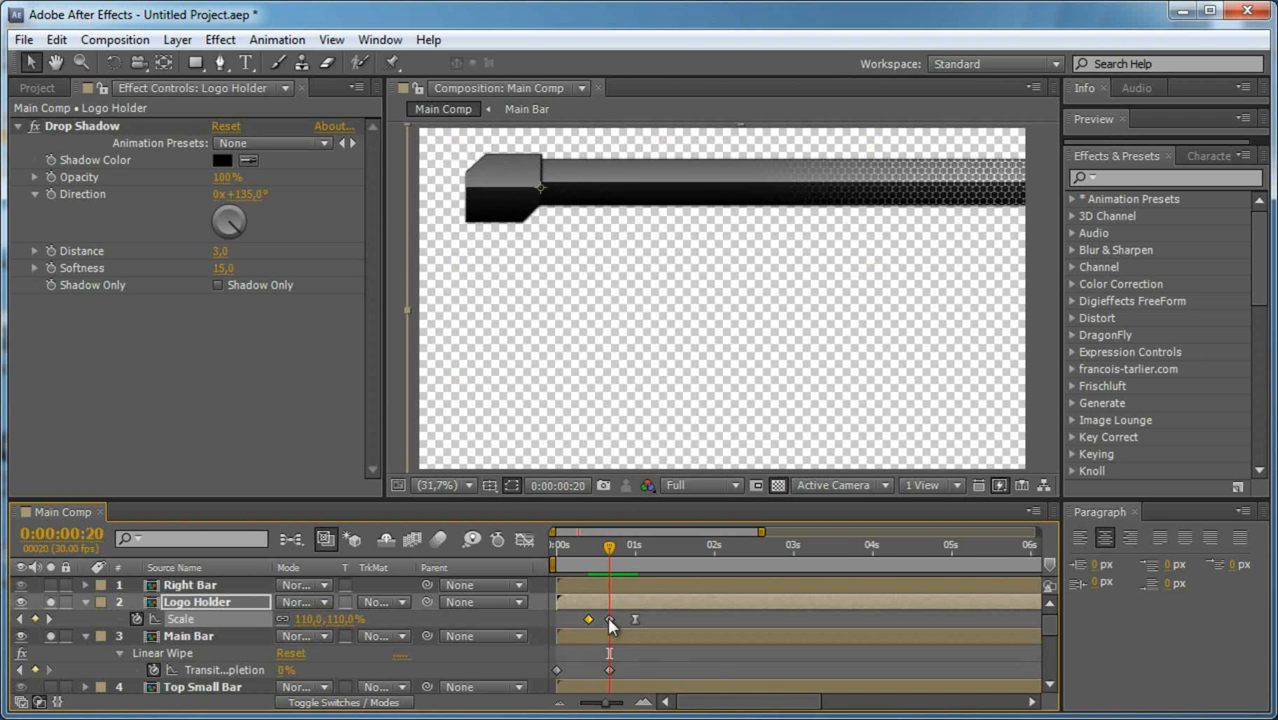
pyautogui.press('pagedown')
pyautogui.press('pagedown')
pyautogui.moveTo(646, 619); pyautogui.dragTo(616, 620)
pyautogui.click(660, 617)
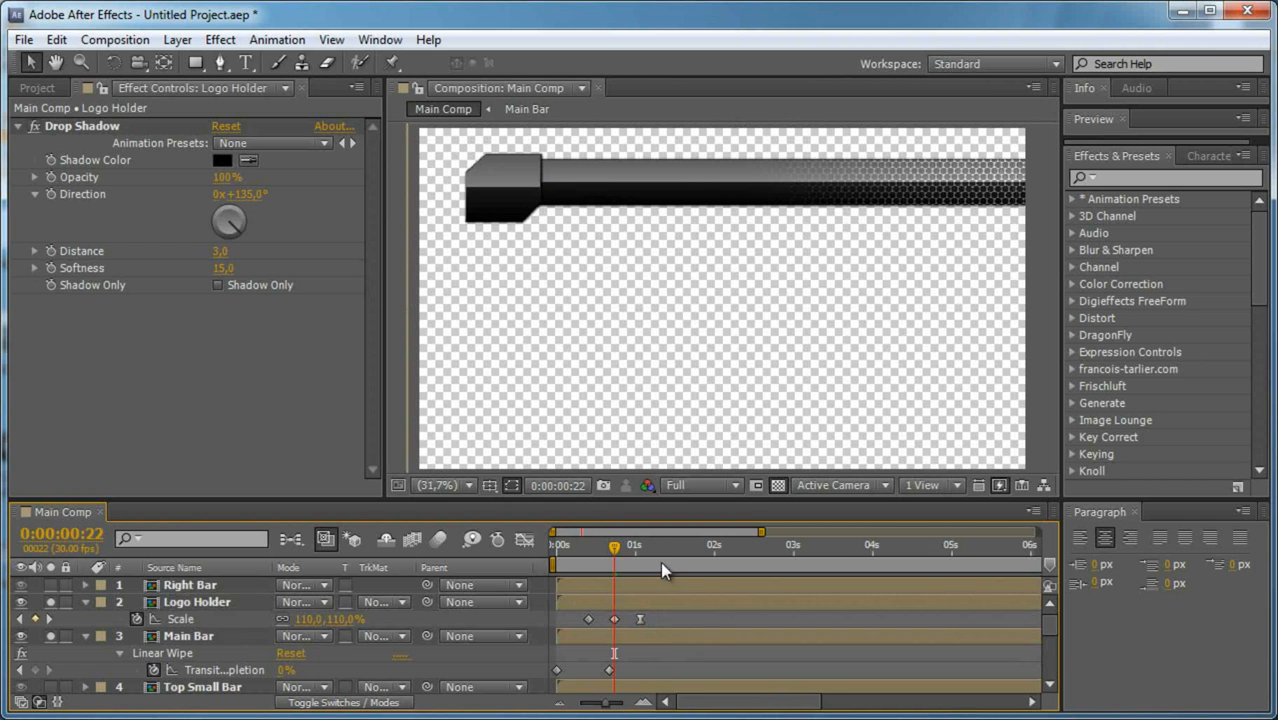
# Collapse the layers' keyframes and preview how the Logo Holder and Main Bar animate together.
pyautogui.click(672, 548)
pyautogui.press('u')
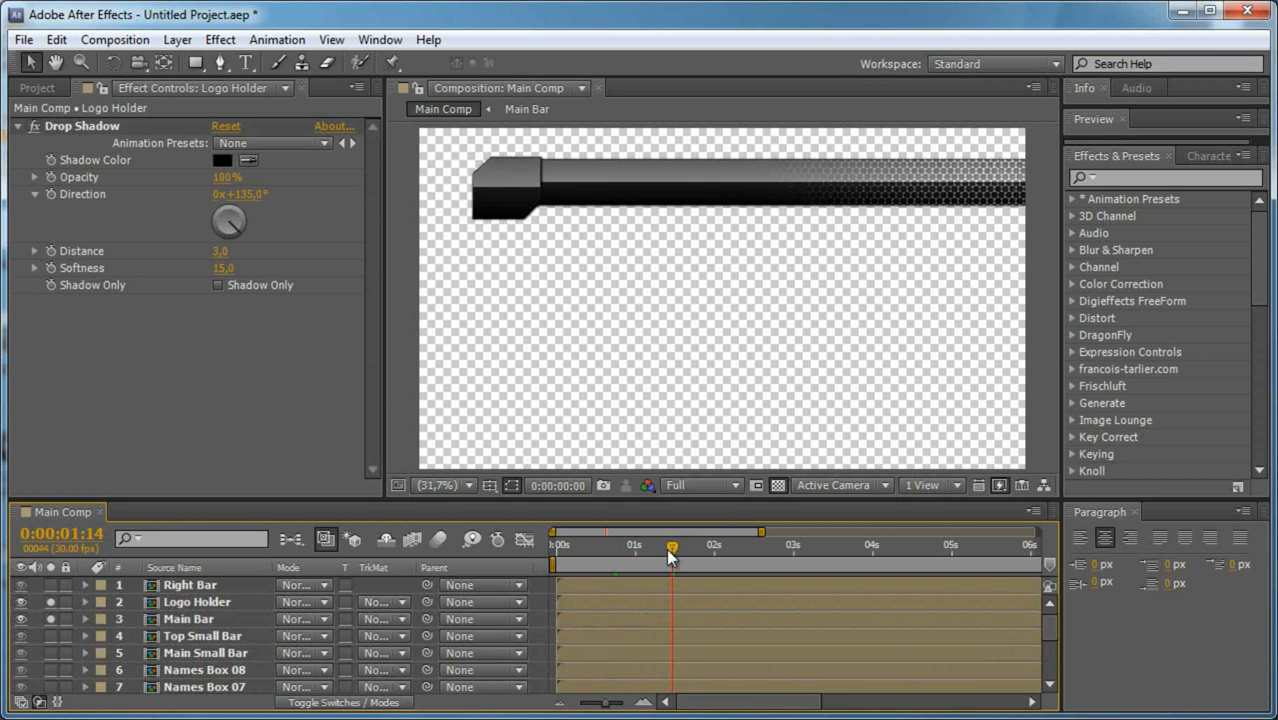
pyautogui.press('KP_0')
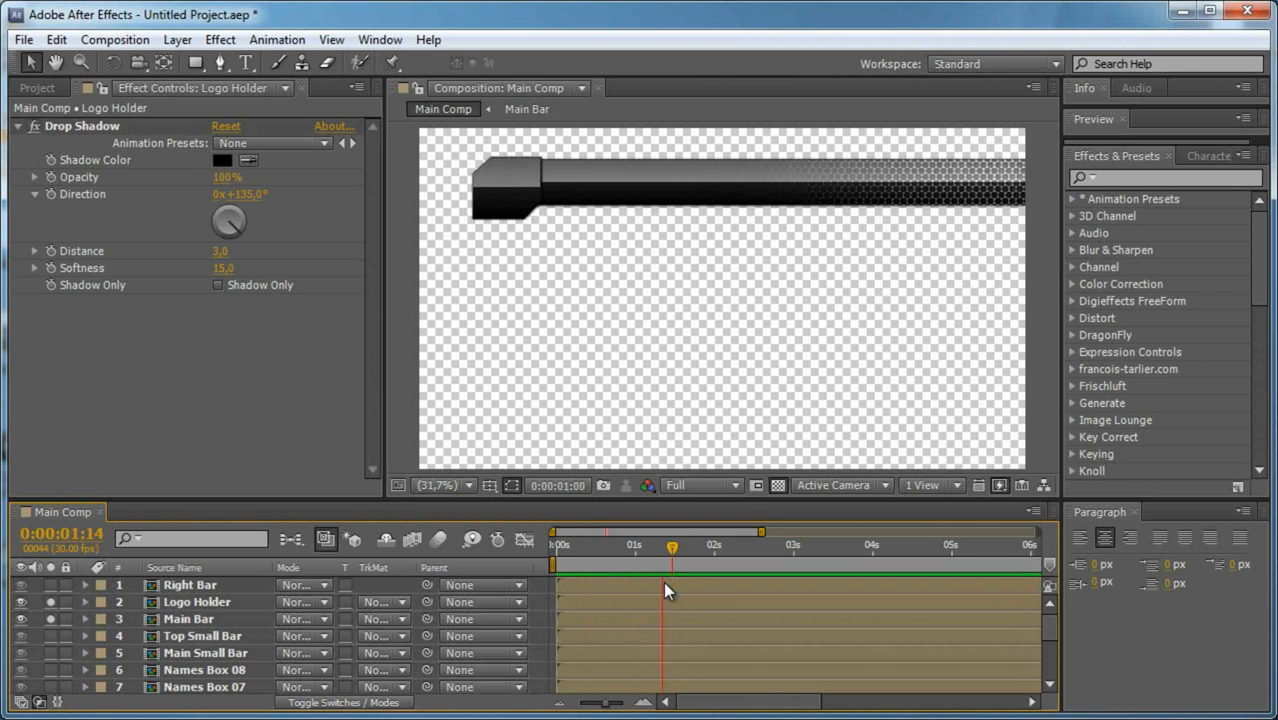
pyautogui.click(250, 601)
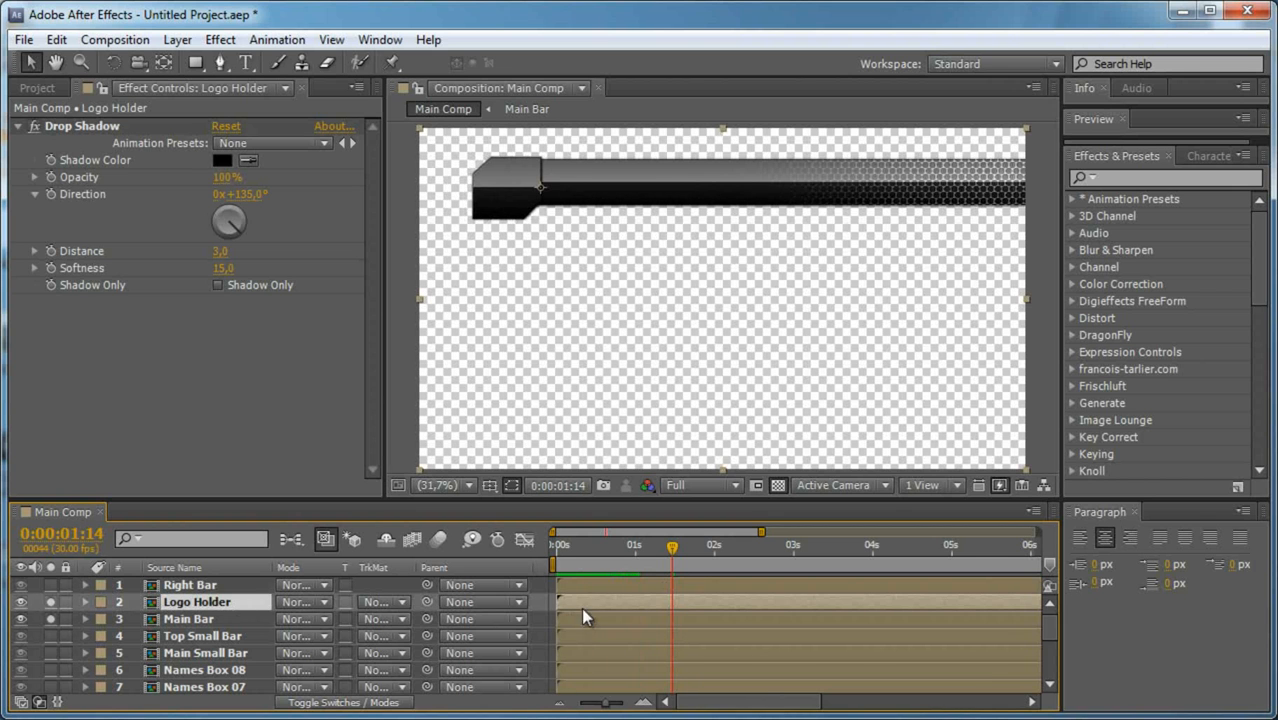
pyautogui.moveTo(591, 556)
pyautogui.mouseDown()
pyautogui.moveTo(649, 565)
pyautogui.moveTo(590, 573)
pyautogui.mouseUp()
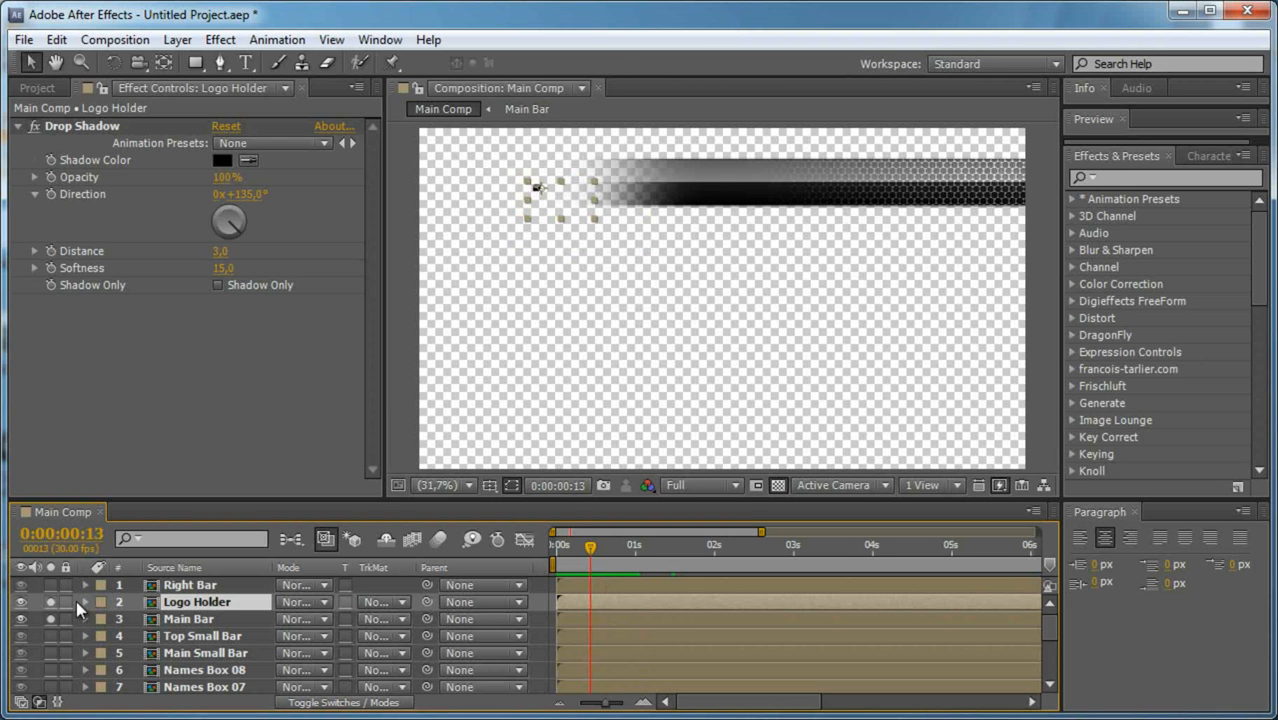
# Solo the Top Small Bar layer, show its position property and trim the layer's start to frame 20.
pyautogui.click(68, 636)
pyautogui.click(52, 636)
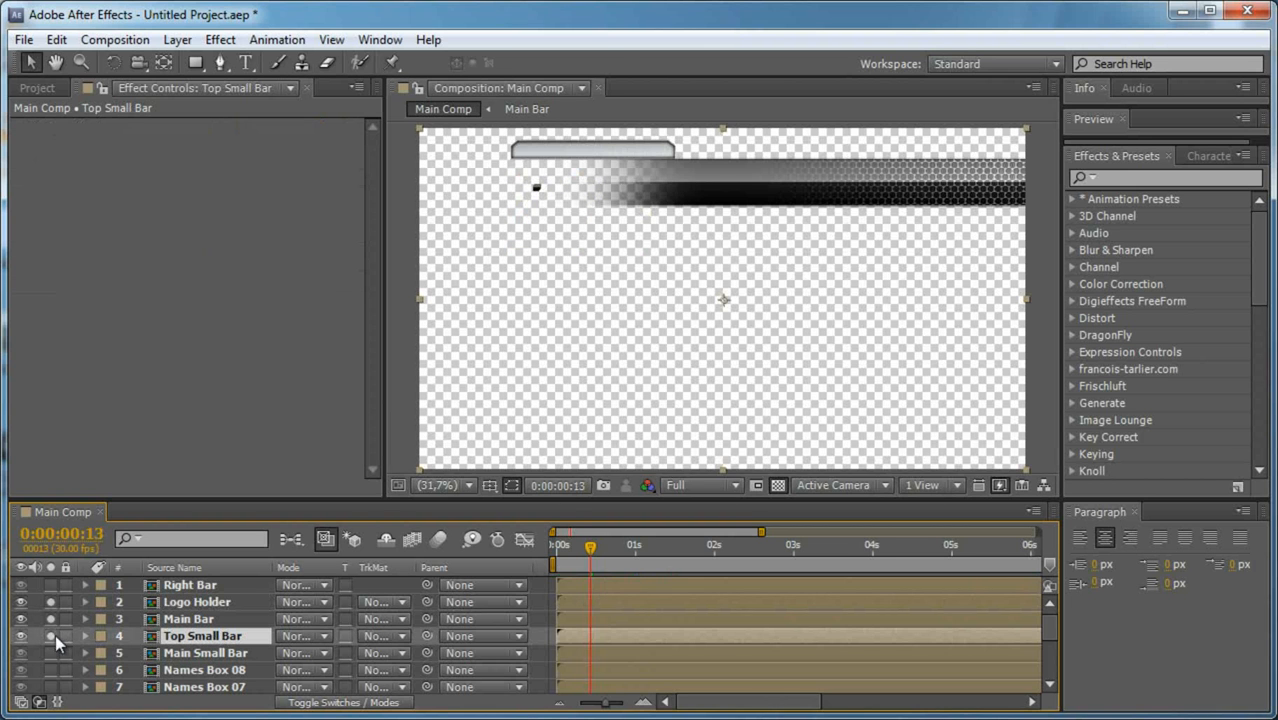
pyautogui.moveTo(592, 557); pyautogui.dragTo(606, 551)
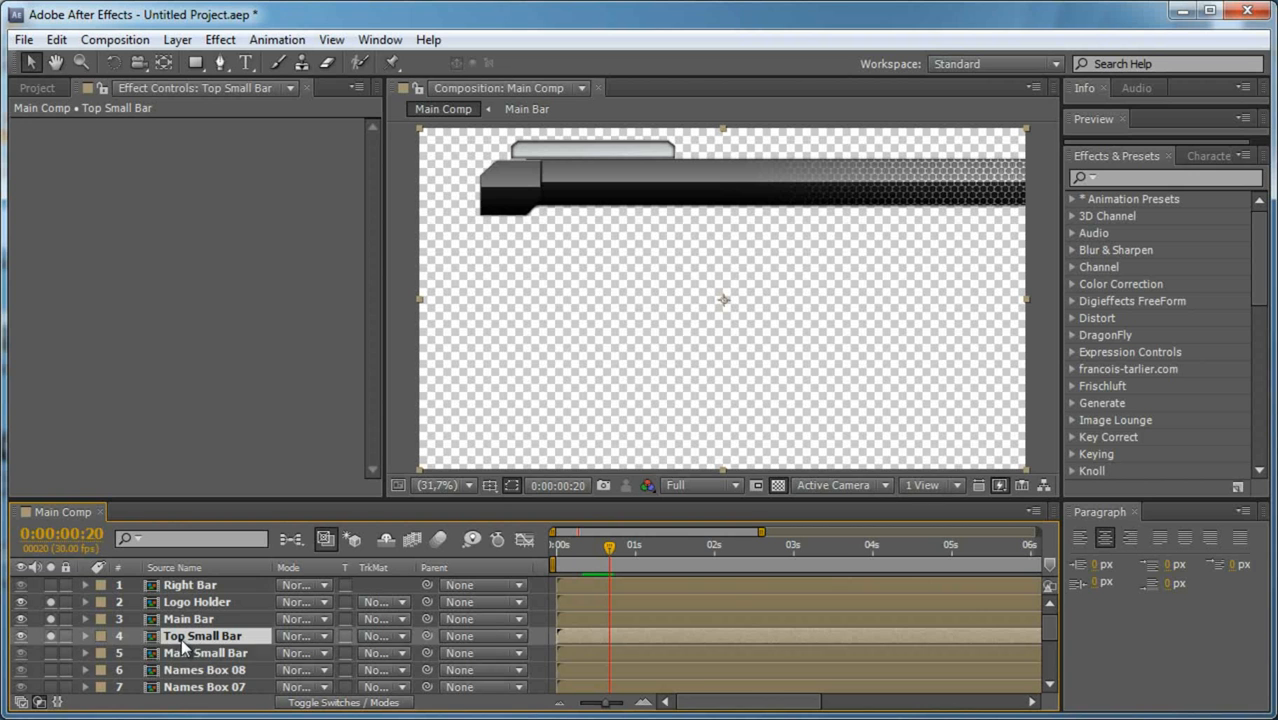
pyautogui.press('p')
pyautogui.hotkey('alt', '[')
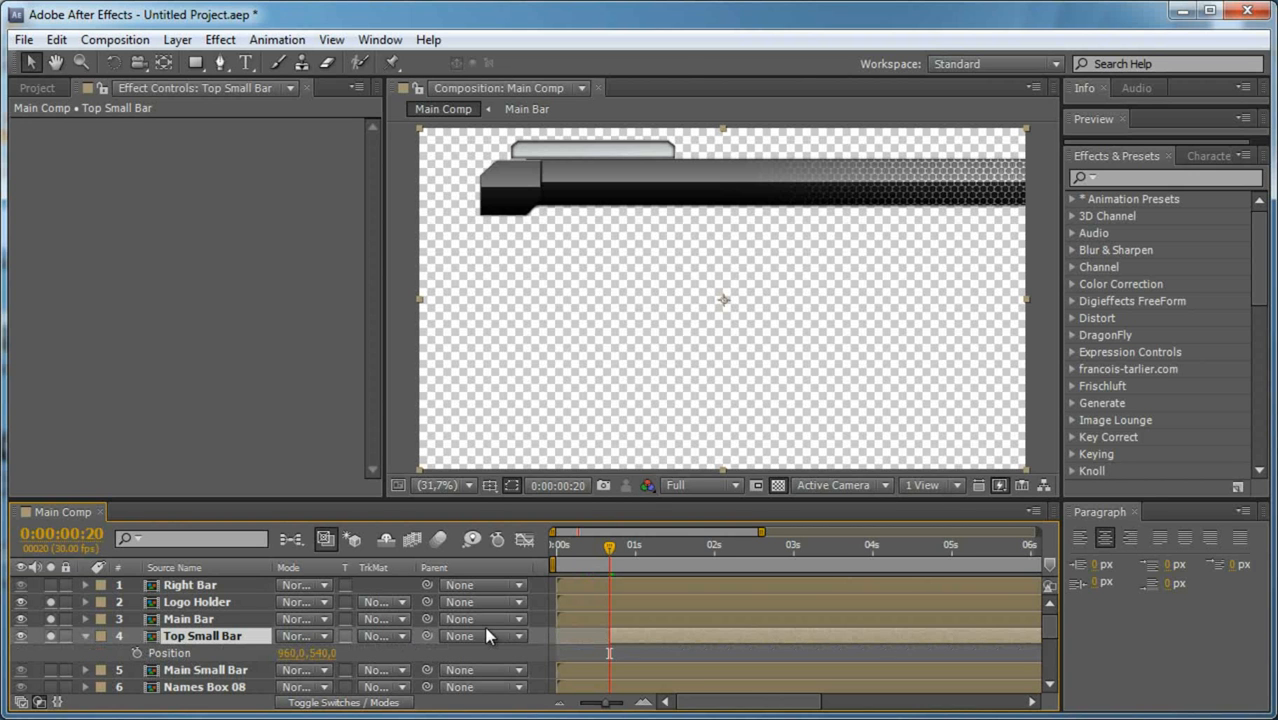
# Keyframe the Top Small Bar's position from 960, 611 at frame 20 to 960, 540 at 1 second.
pyautogui.click(137, 652)
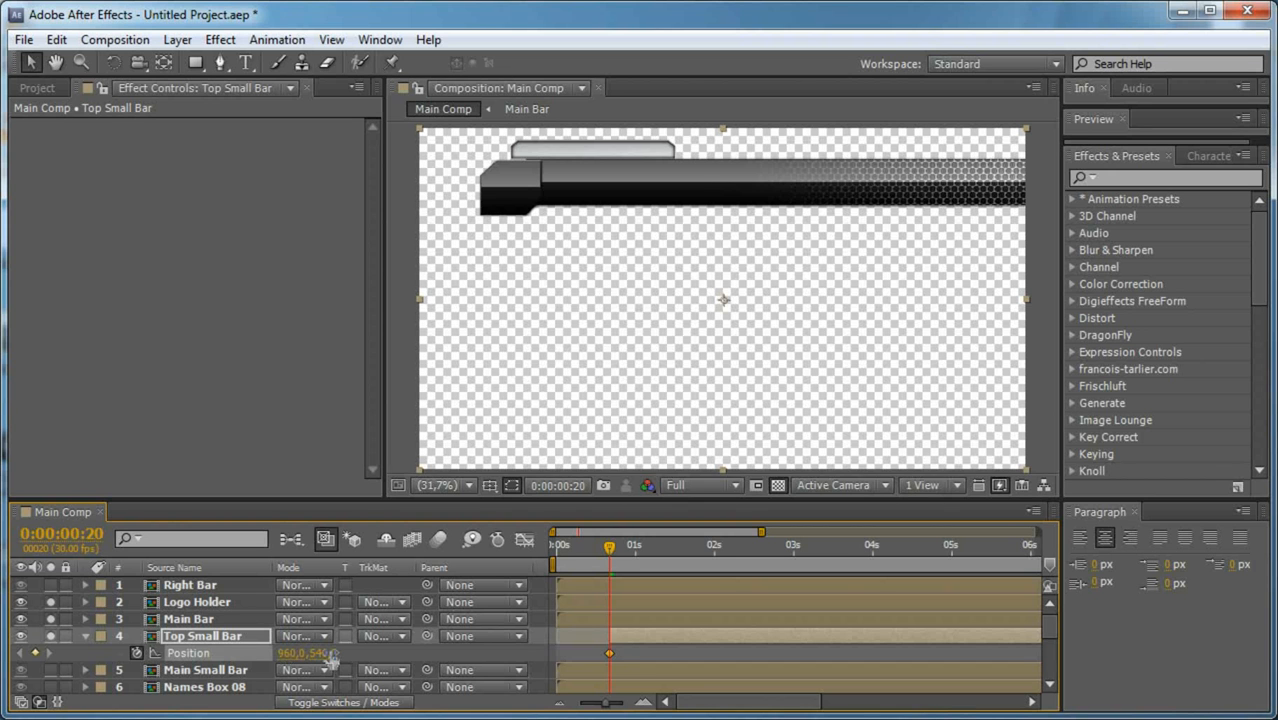
pyautogui.press('pageup')
pyautogui.press('pageup')
pyautogui.press('pageup')
pyautogui.press('pagedown')
pyautogui.press('pagedown')
pyautogui.press('pagedown')
pyautogui.hotkey('shift', 'pagedown')
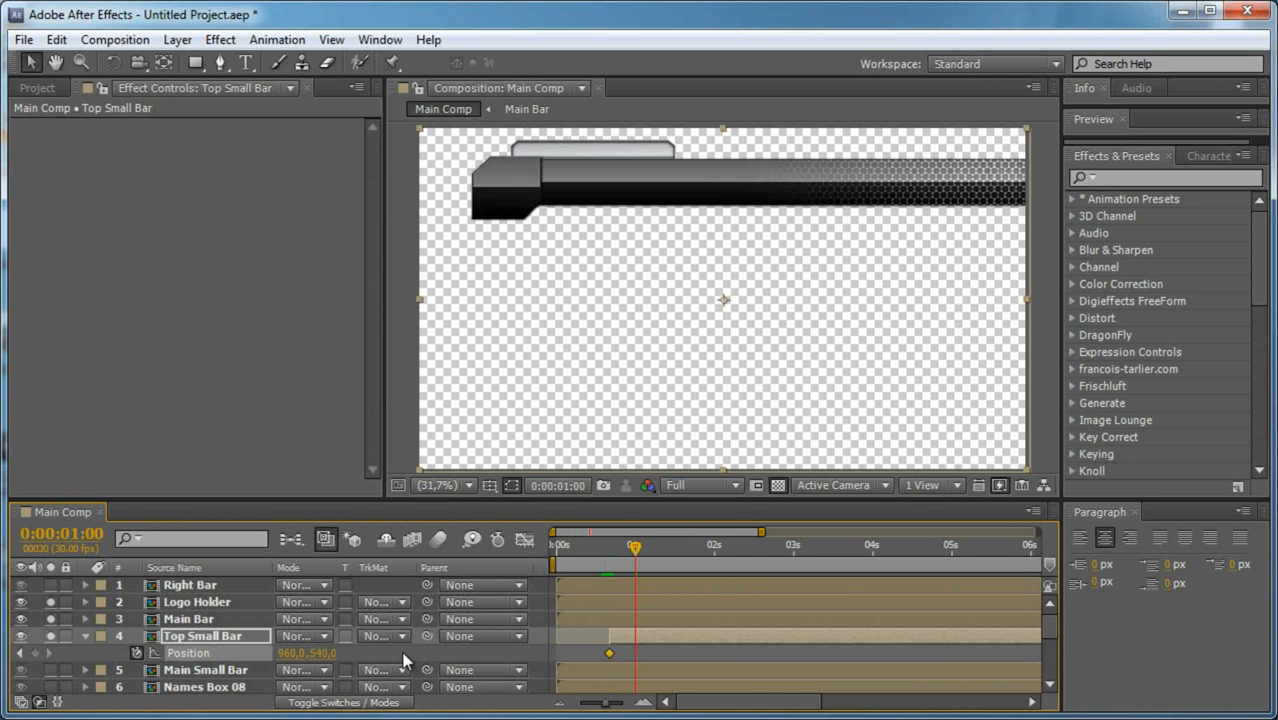
pyautogui.click(35, 652)
pyautogui.click(20, 652)
pyautogui.moveTo(320, 653); pyautogui.dragTo(386, 652)
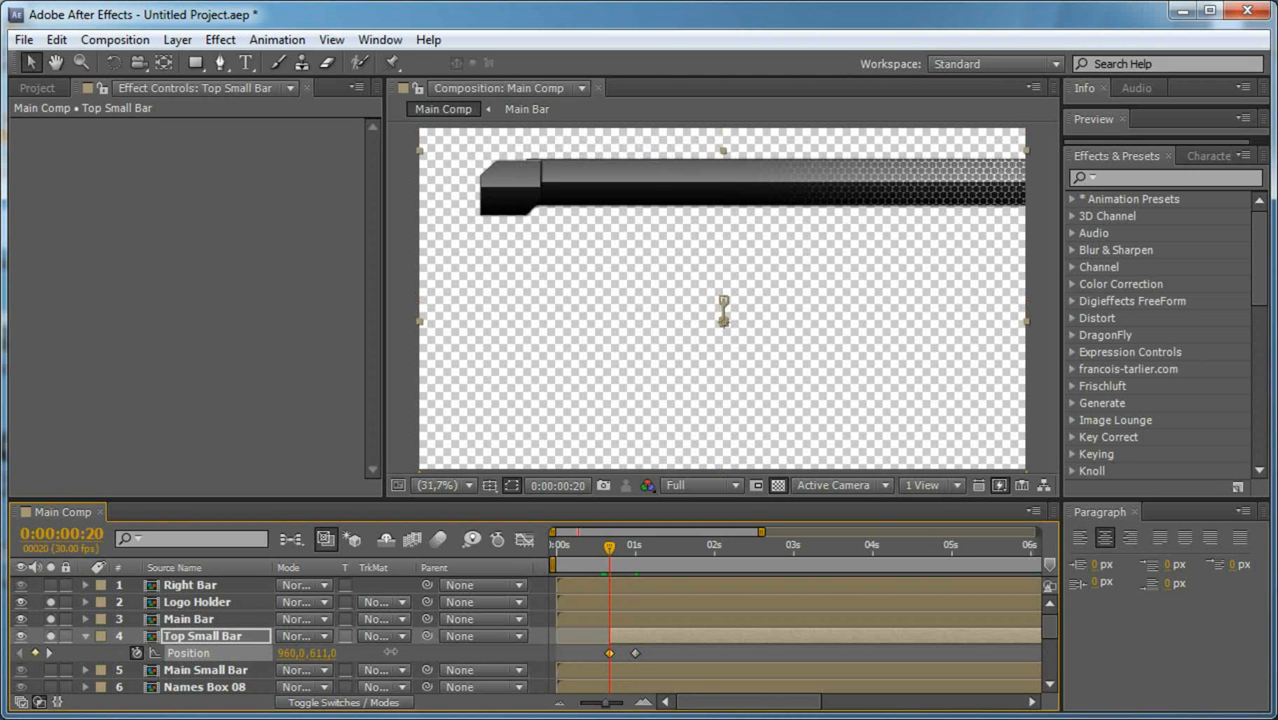
# Apply Easy Ease to the Top Small Bar's position keyframe at 1 second.
pyautogui.moveTo(613, 557); pyautogui.dragTo(635, 550)
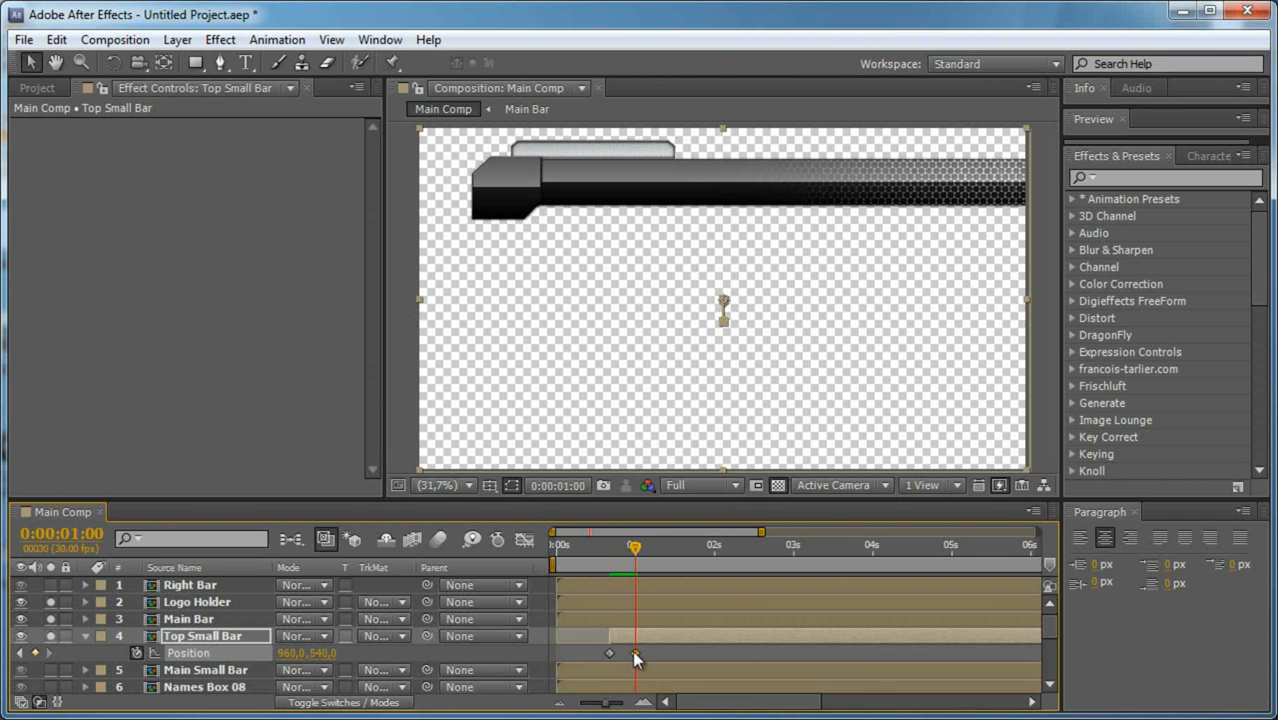
pyautogui.rightClick(634, 653)
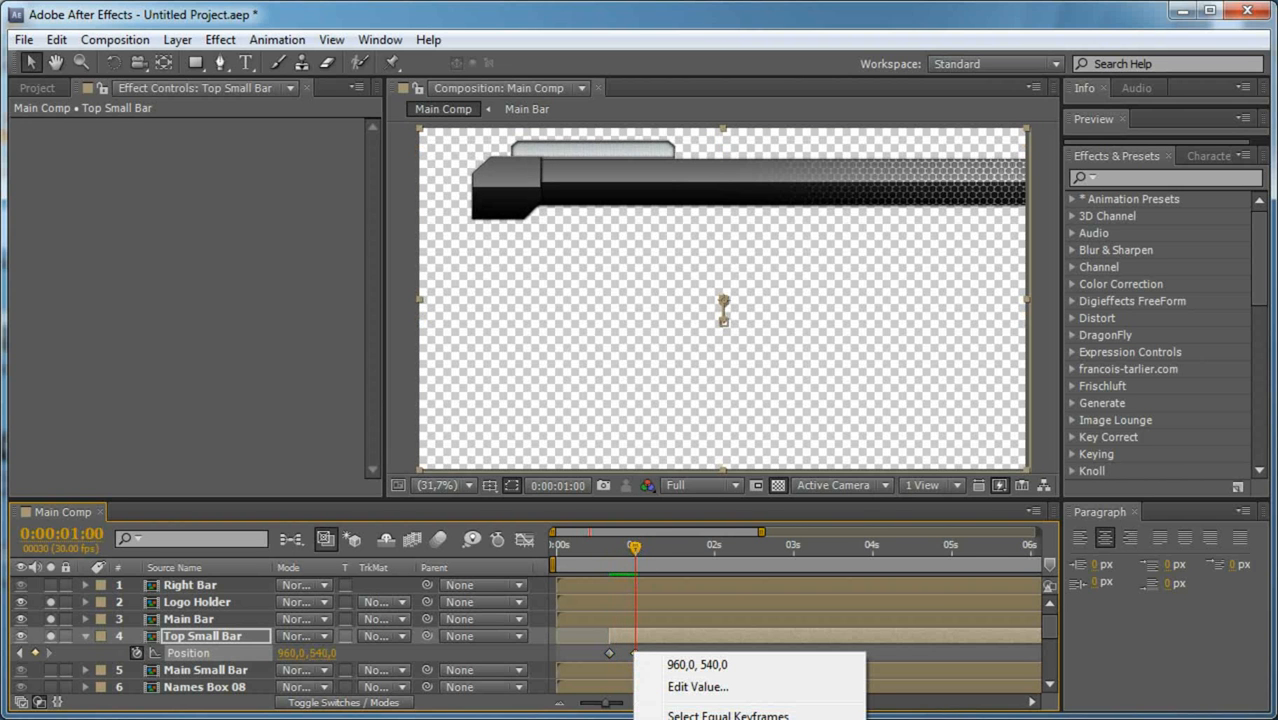
pyautogui.click(930, 719)
# Examine up close how the Top Small Bar meets the Main Bar, and scrub back through its rise.
pyautogui.moveTo(637, 548)
pyautogui.mouseDown()
pyautogui.moveTo(588, 554)
pyautogui.moveTo(674, 557)
pyautogui.moveTo(660, 556)
pyautogui.mouseUp()
pyautogui.scroll(3, 661, 194)
pyautogui.press('space')
pyautogui.moveTo(570, 180); pyautogui.dragTo(794, 484)
pyautogui.scroll(-2, 781, 424)
pyautogui.scroll(4, 781, 424)
pyautogui.moveTo(901, 362); pyautogui.dragTo(564, 354)
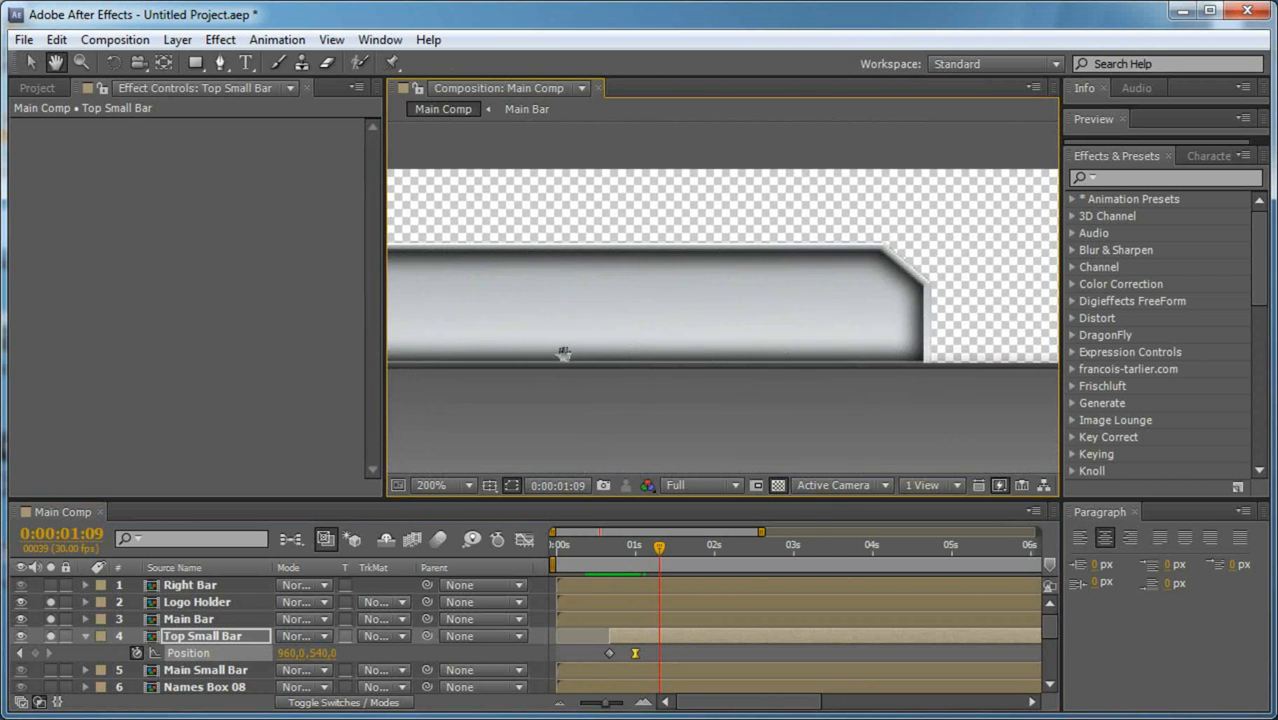
pyautogui.scroll(-6, 667, 349)
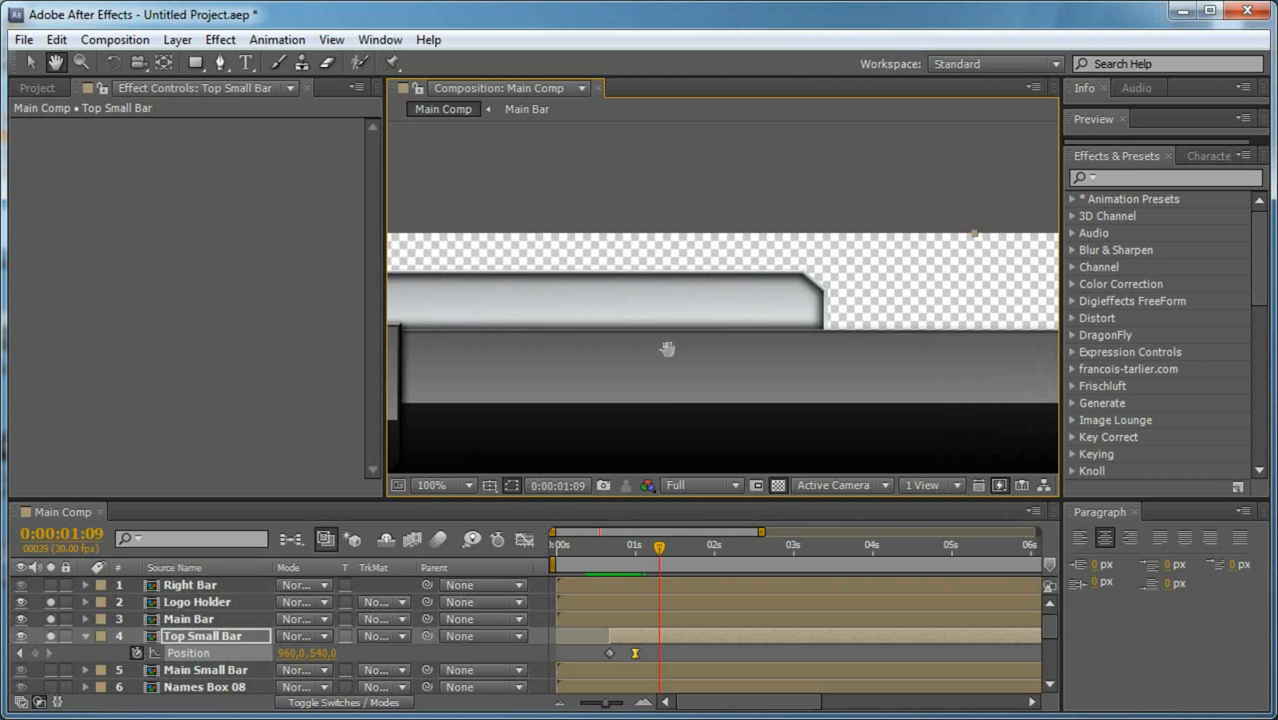
pyautogui.press('v')
pyautogui.moveTo(686, 549); pyautogui.dragTo(628, 552)
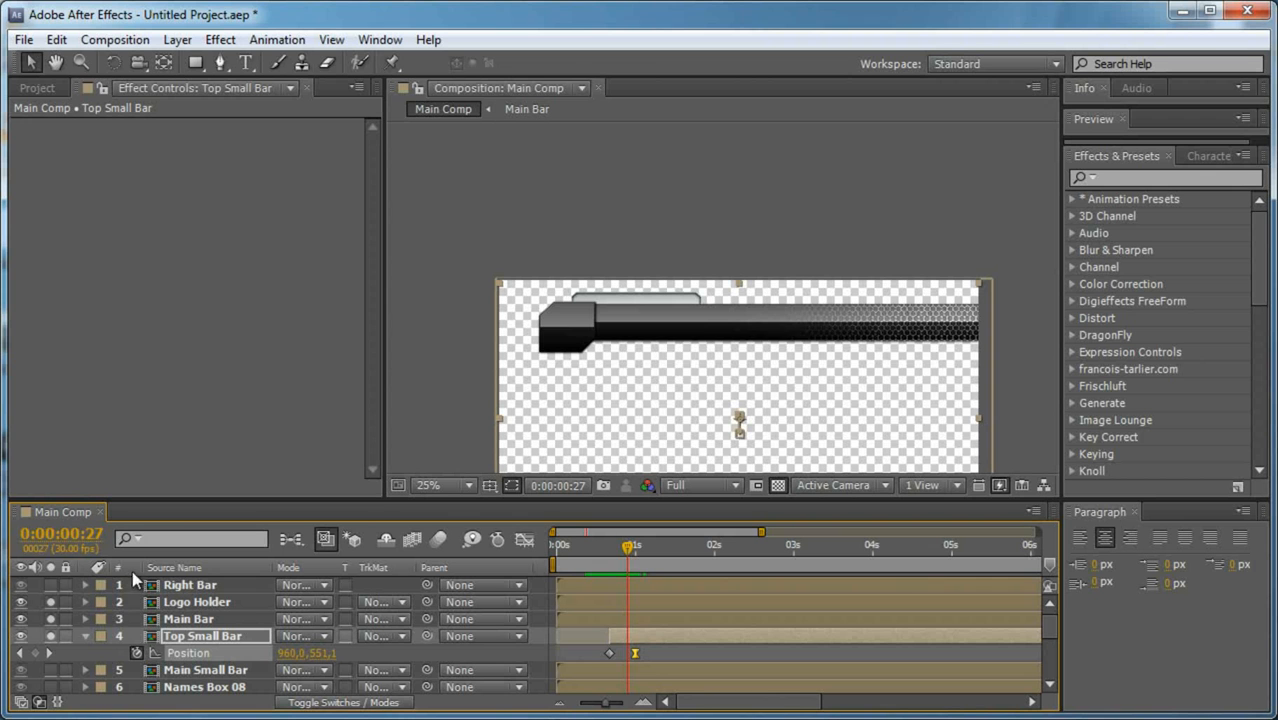
# Solo the Right Bar layer and add its first position keyframe at frame 10.
pyautogui.click(50, 585)
pyautogui.click(196, 587)
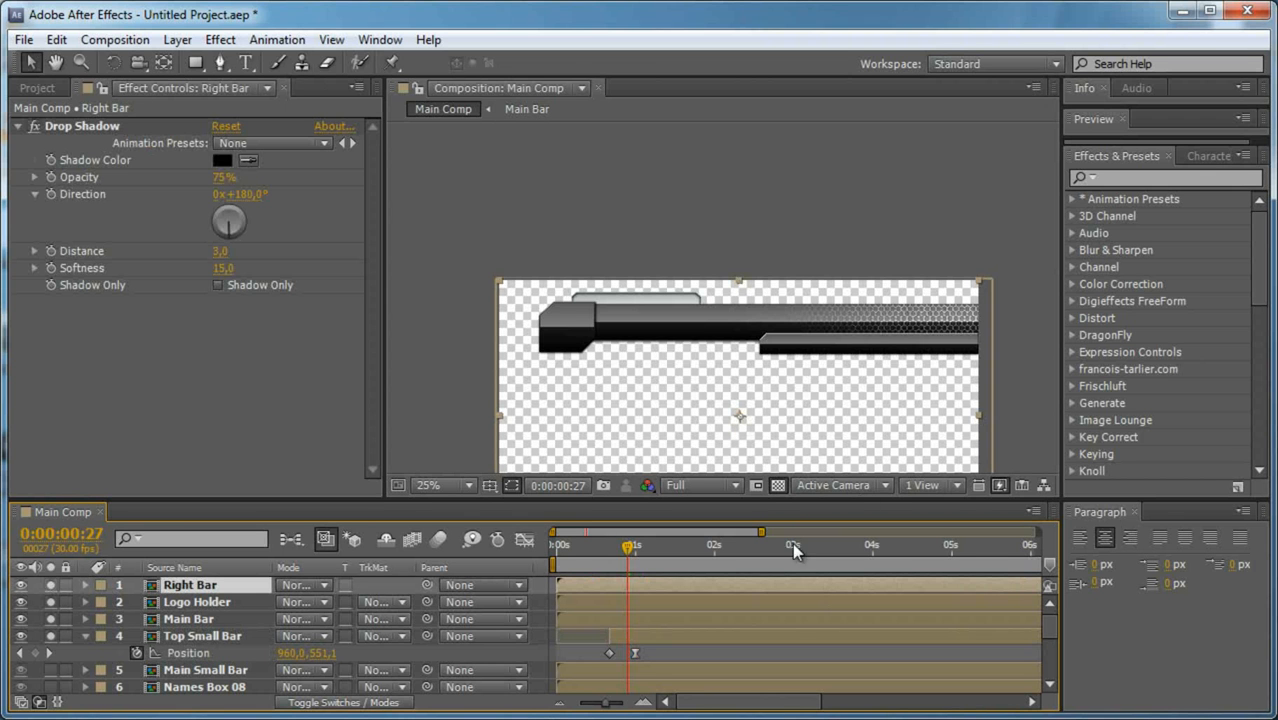
pyautogui.moveTo(628, 546); pyautogui.dragTo(609, 563)
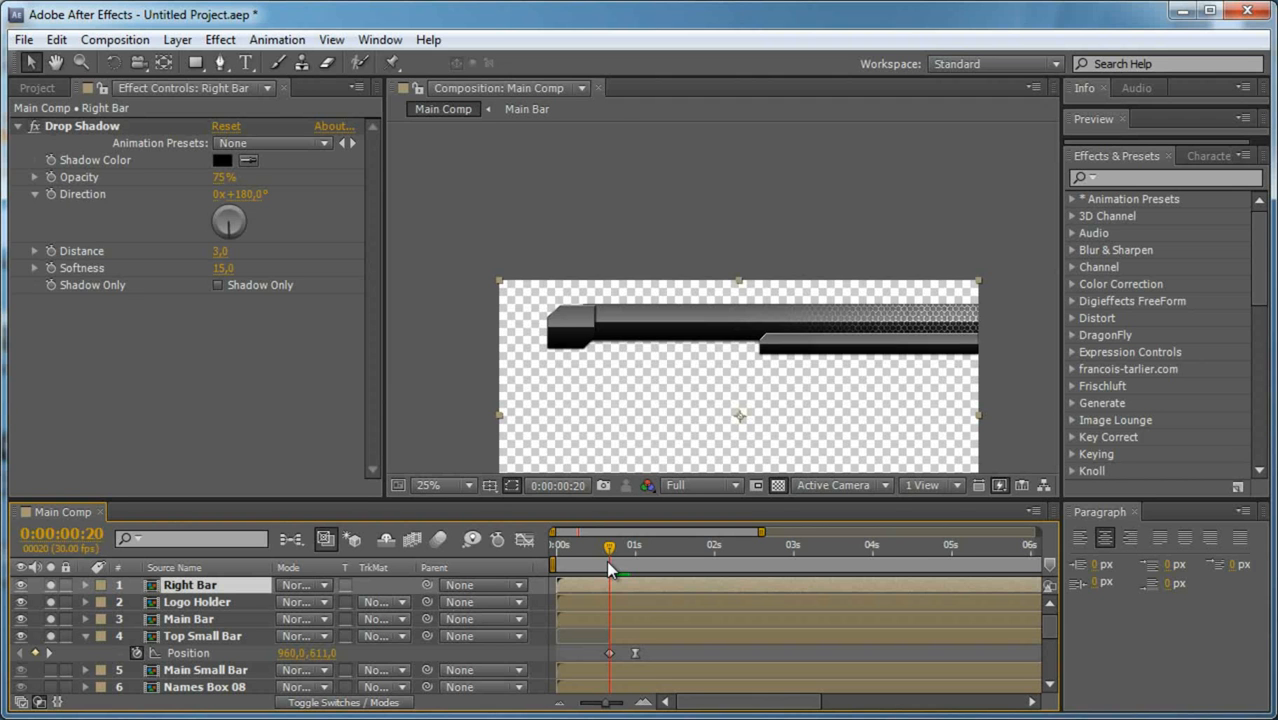
pyautogui.moveTo(634, 563); pyautogui.dragTo(580, 568)
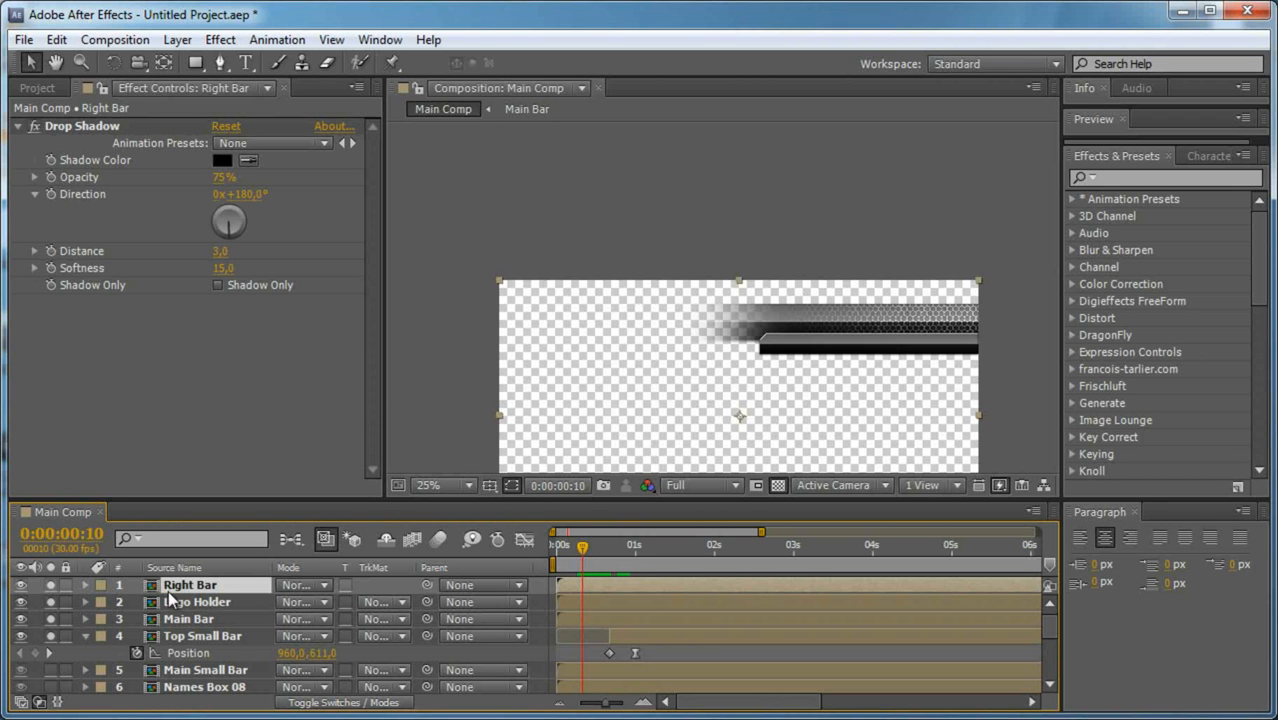
pyautogui.press('p')
pyautogui.click(135, 601)
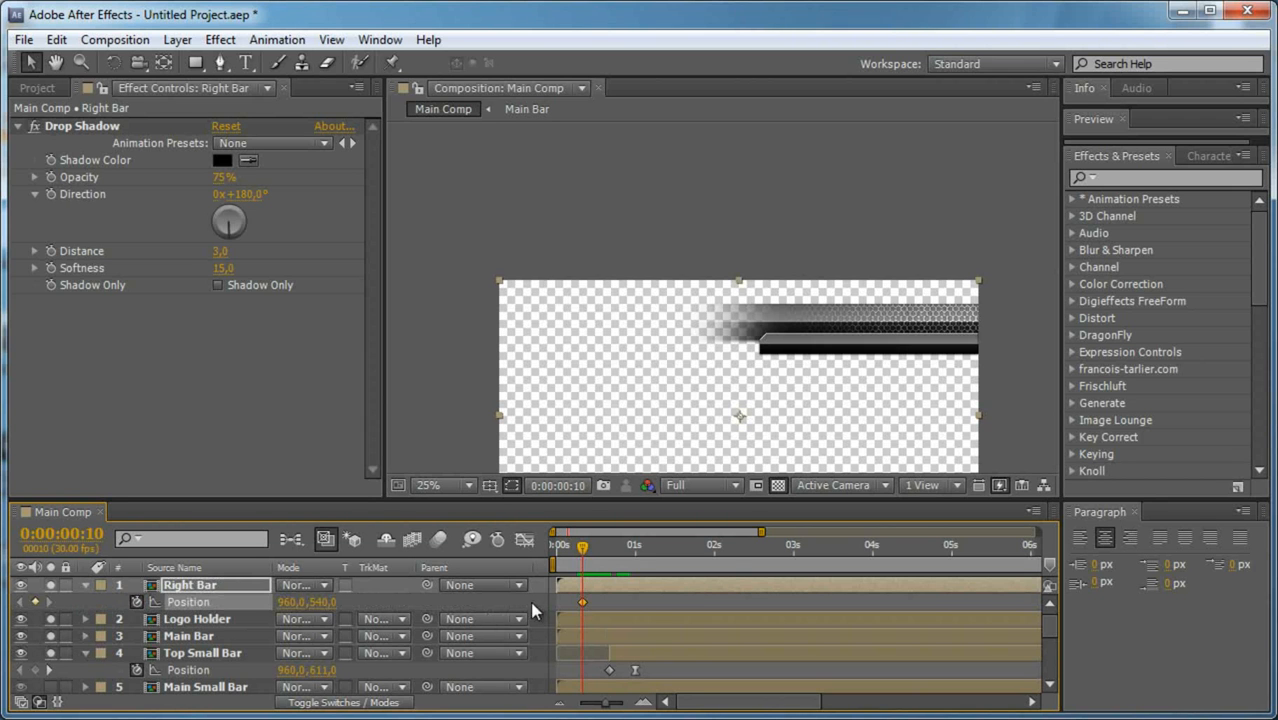
# Add a Right Bar position keyframe at frame 20 with the position kept at 960, 540, and apply Easy Ease to it.
pyautogui.press('k')
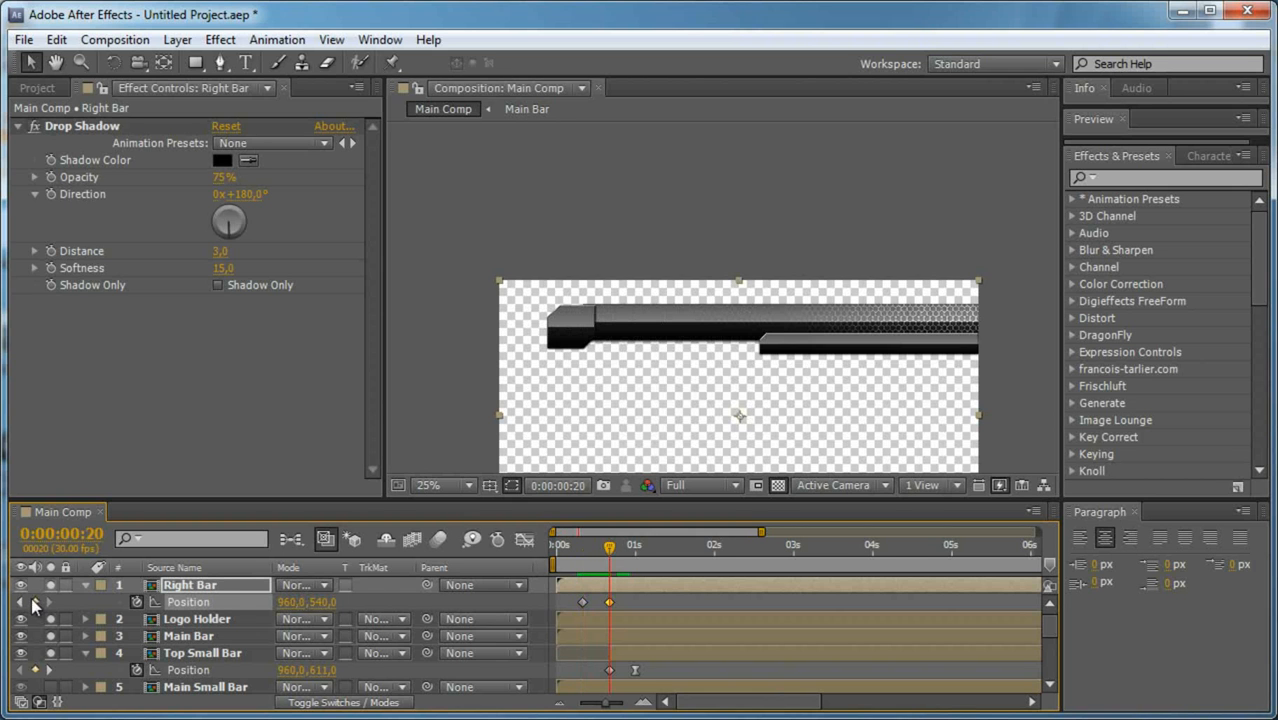
pyautogui.rightClick(609, 601)
pyautogui.click(900, 719)
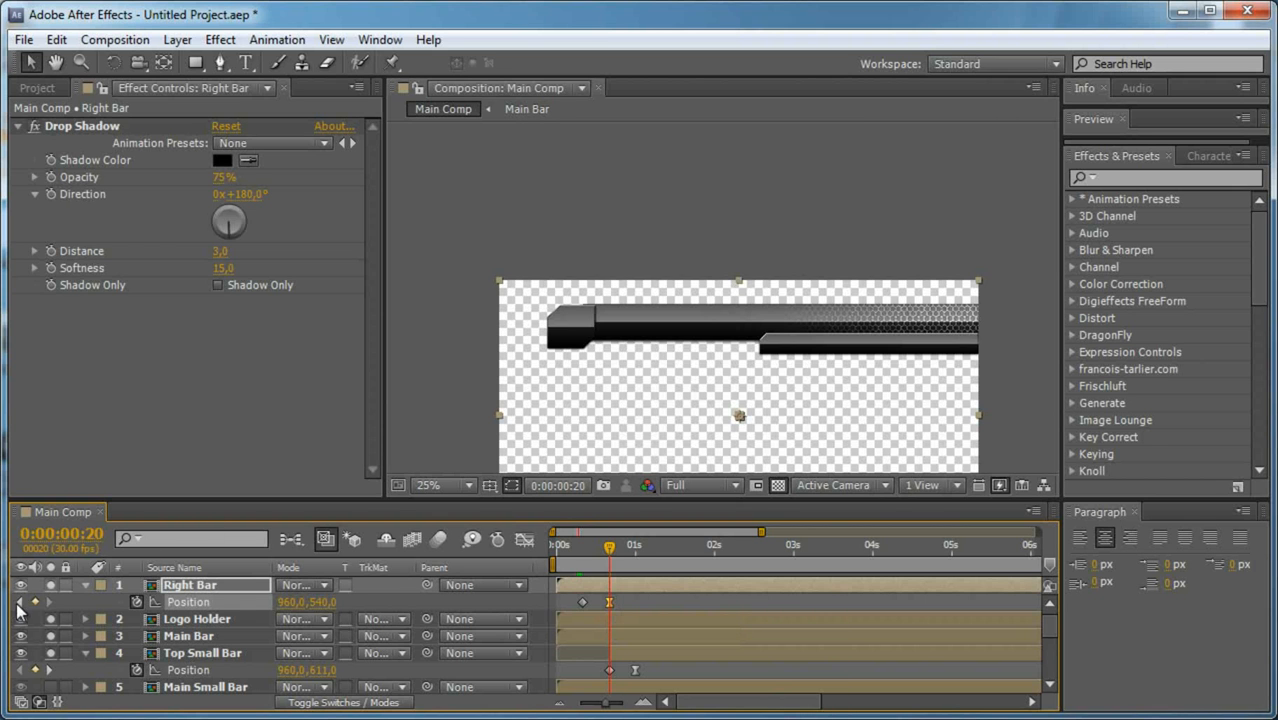
# Set the Right Bar's position at the frame 10 keyframe to 1906, 540 and collapse the layer.
pyautogui.click(19, 602)
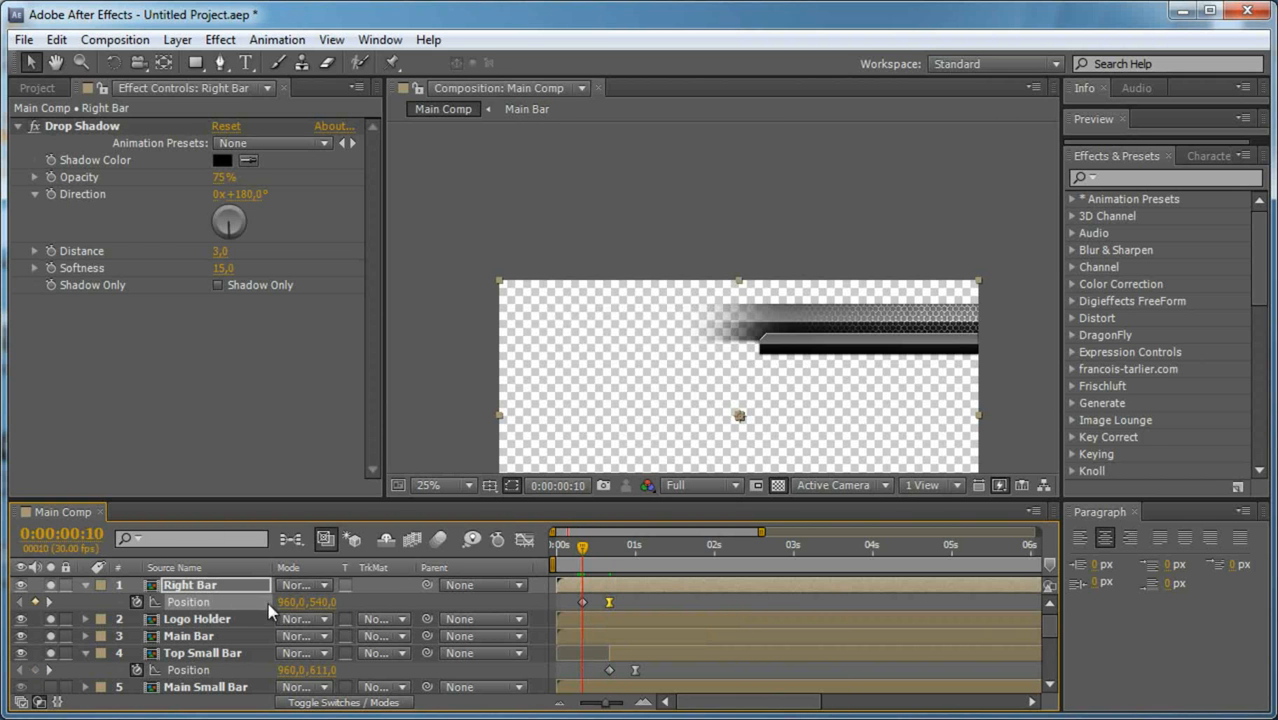
pyautogui.moveTo(292, 602); pyautogui.dragTo(1131, 505)
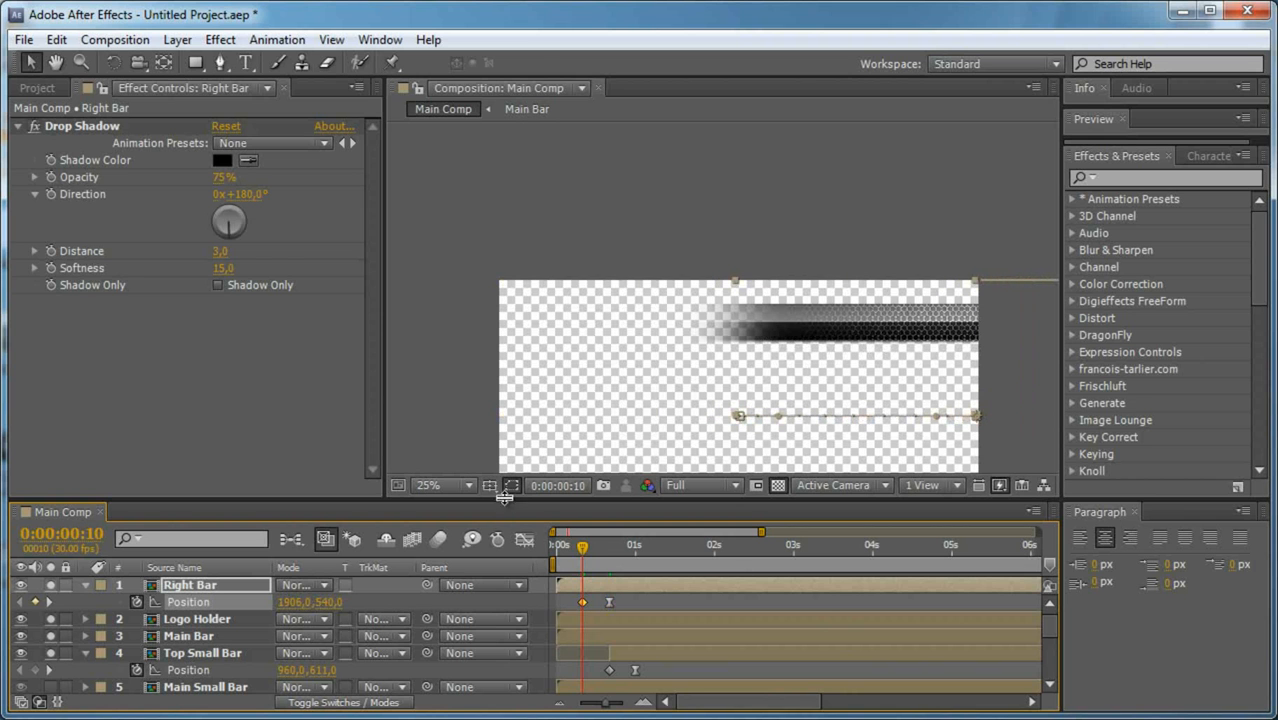
pyautogui.click(85, 585)
# Collapse the Top Small Bar layer and solo the Main Small Bar layer.
pyautogui.click(86, 636)
pyautogui.click(98, 655)
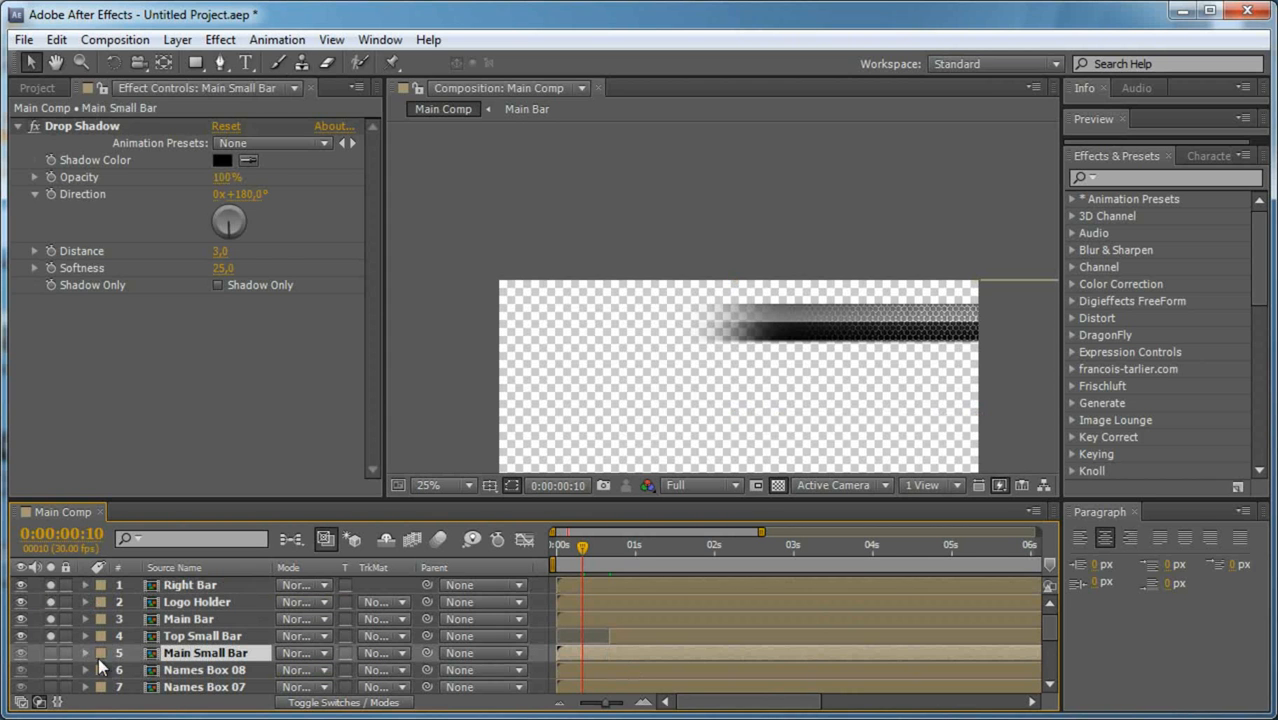
pyautogui.click(54, 653)
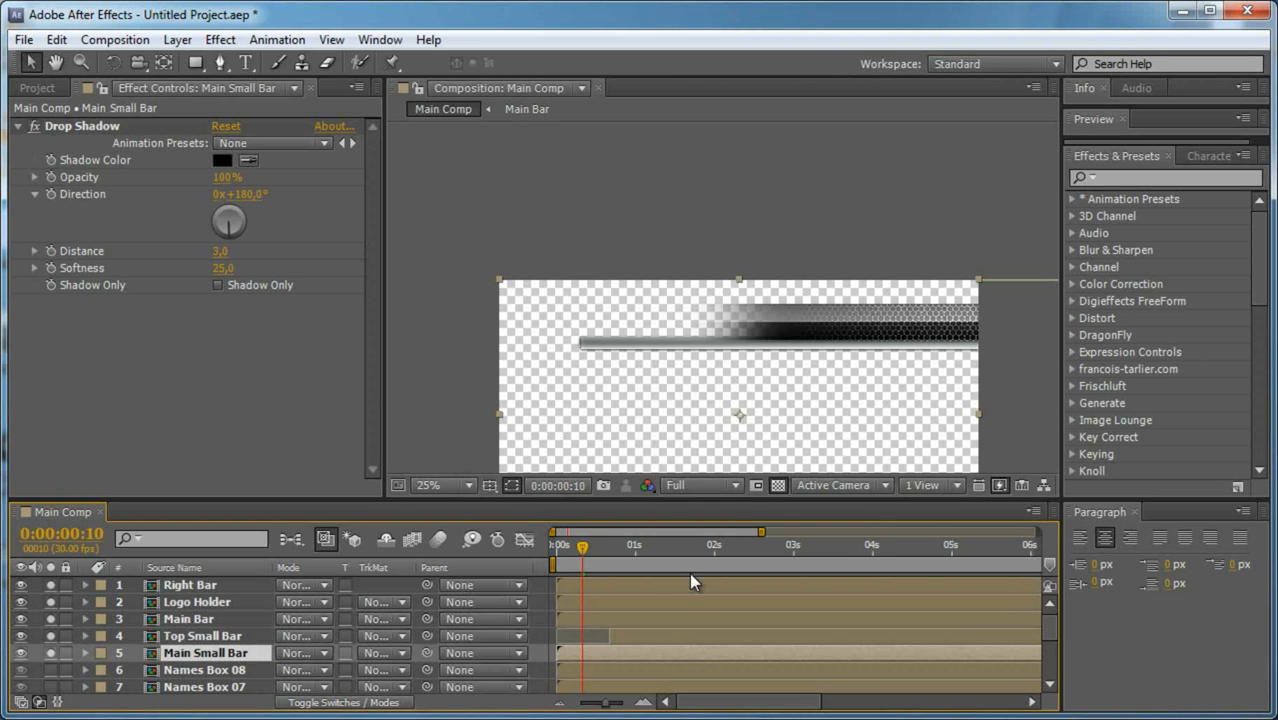
# Trim the Main Small Bar's start to frame 20 and add a position keyframe there.
pyautogui.moveTo(587, 564)
pyautogui.mouseDown()
pyautogui.moveTo(588, 550)
pyautogui.moveTo(608, 556)
pyautogui.mouseUp()
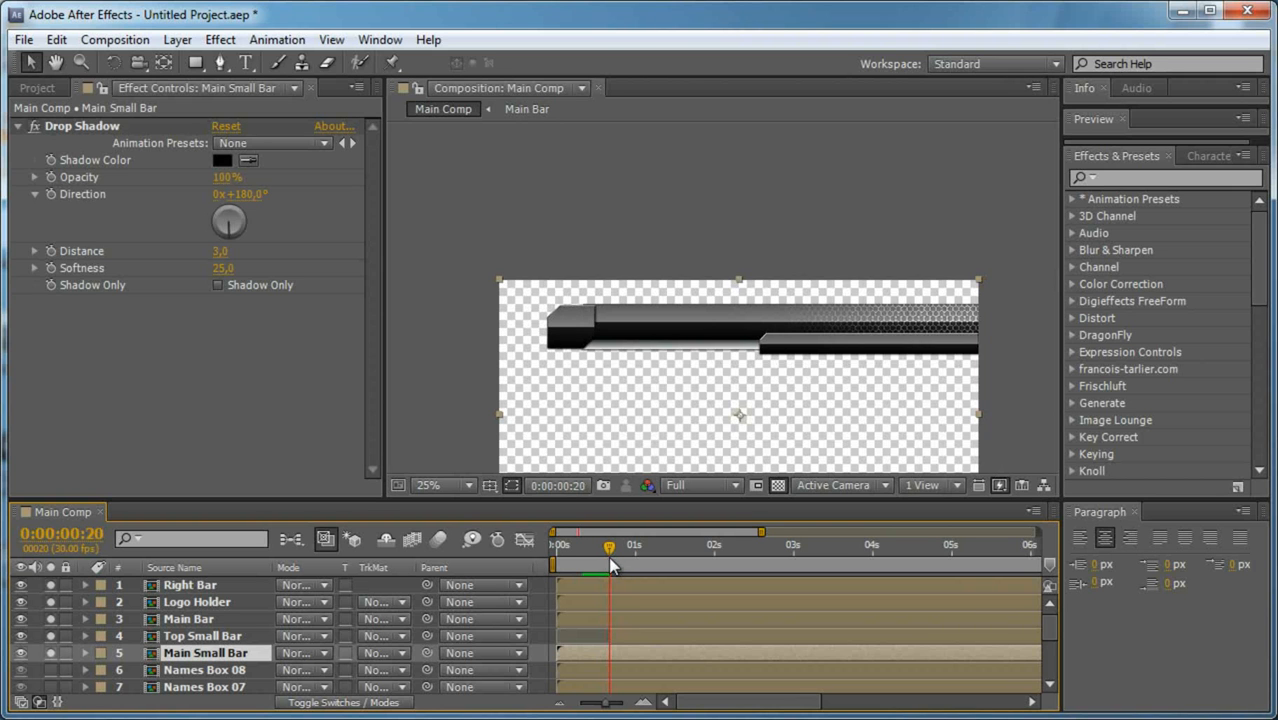
pyautogui.press('p')
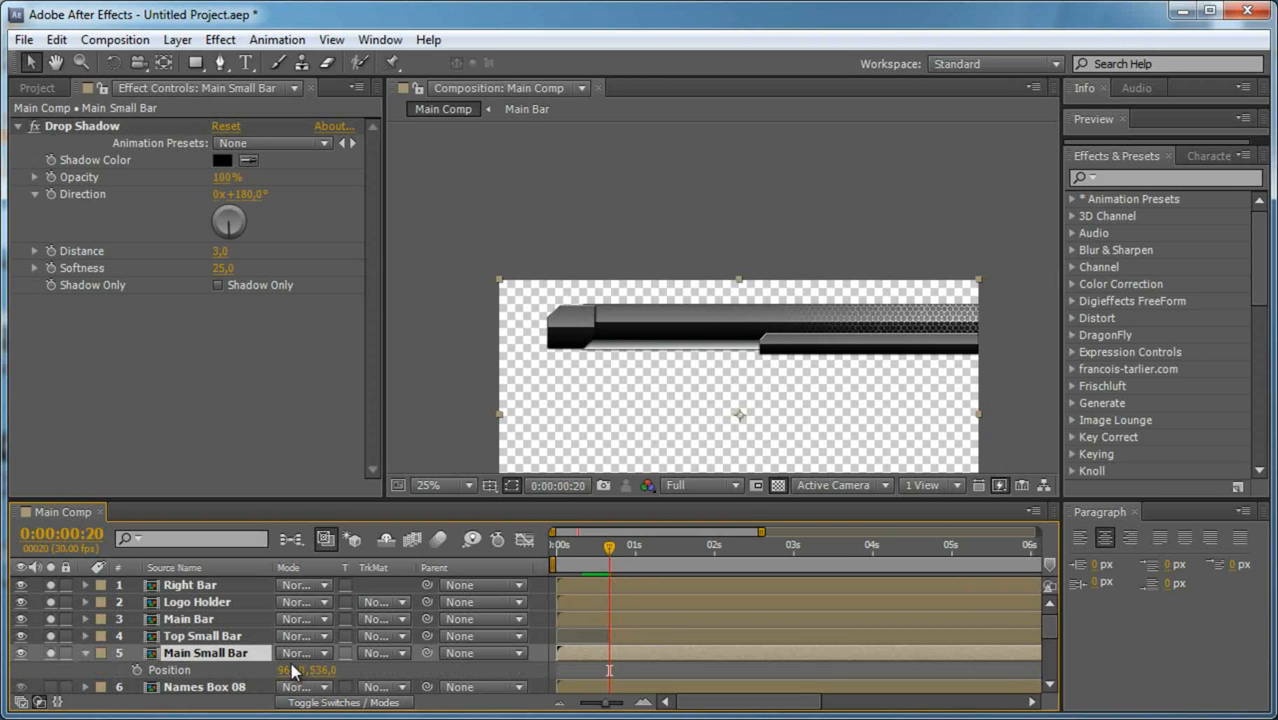
pyautogui.click(137, 670)
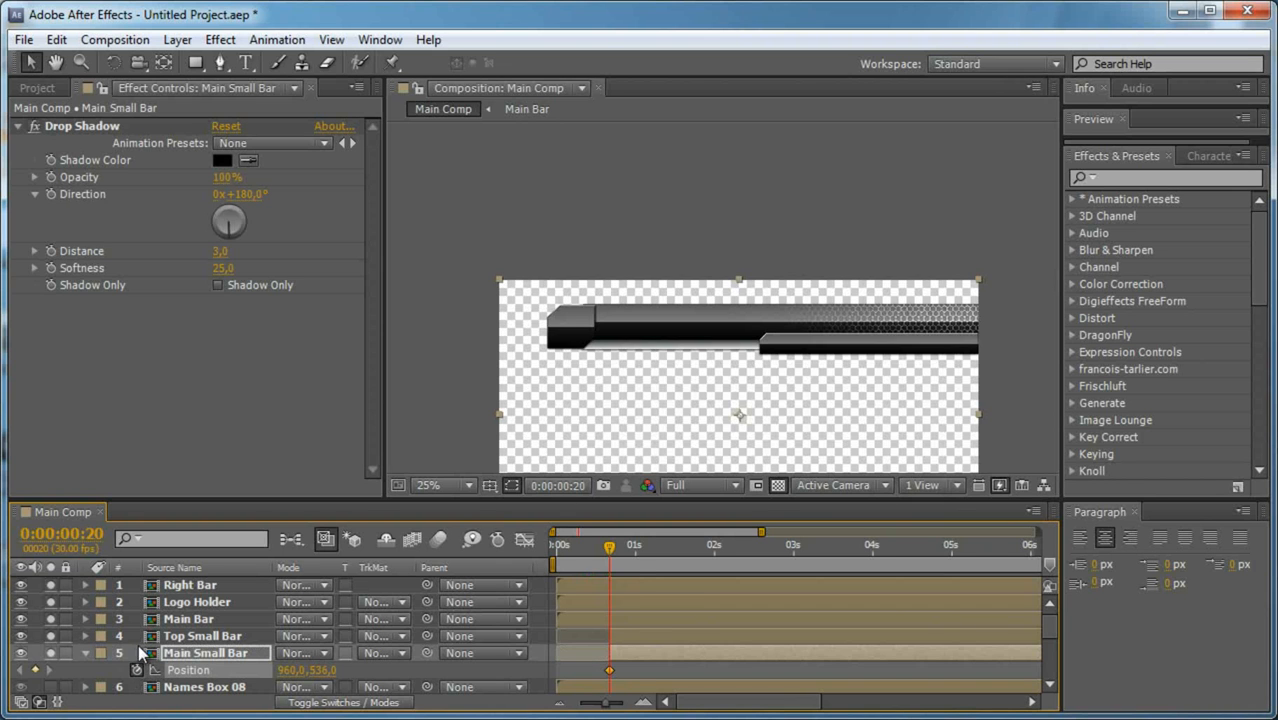
# Add a position keyframe for the Main Small Bar at 1 second and apply Easy Ease to it.
pyautogui.hotkey('shift', 'pagedown')
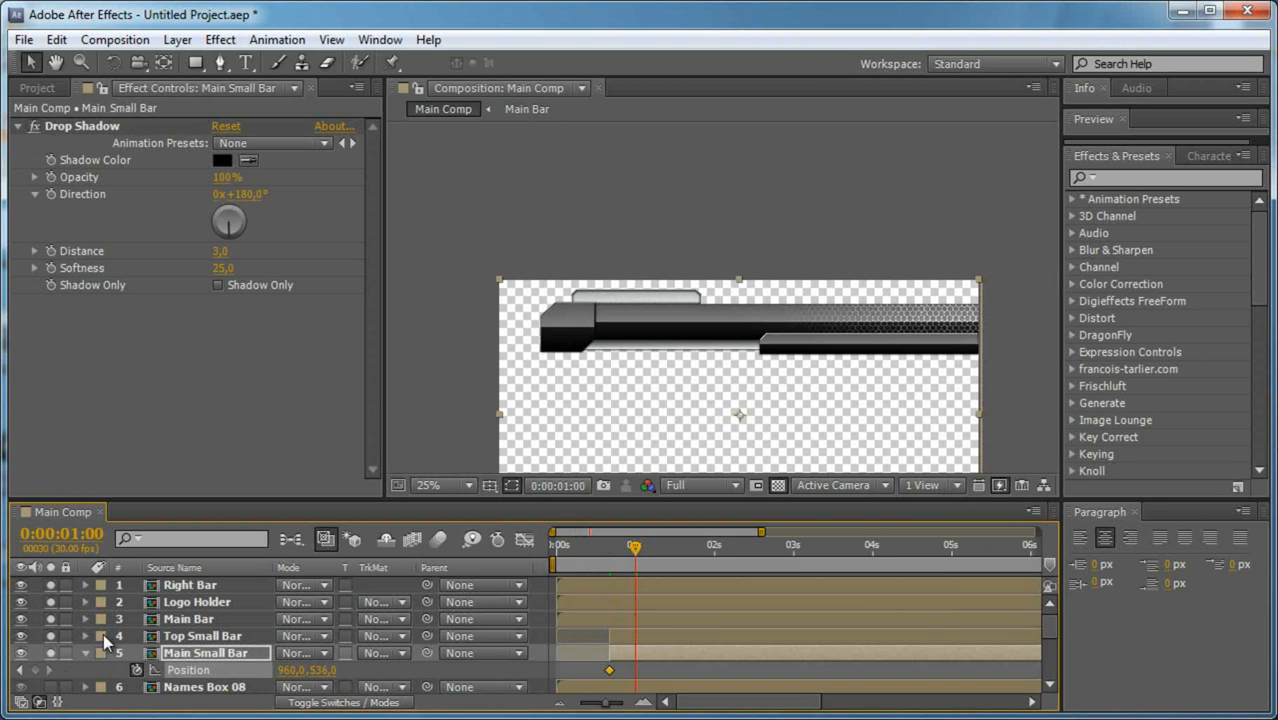
pyautogui.click(35, 670)
pyautogui.rightClick(635, 670)
pyautogui.moveTo(720, 719)
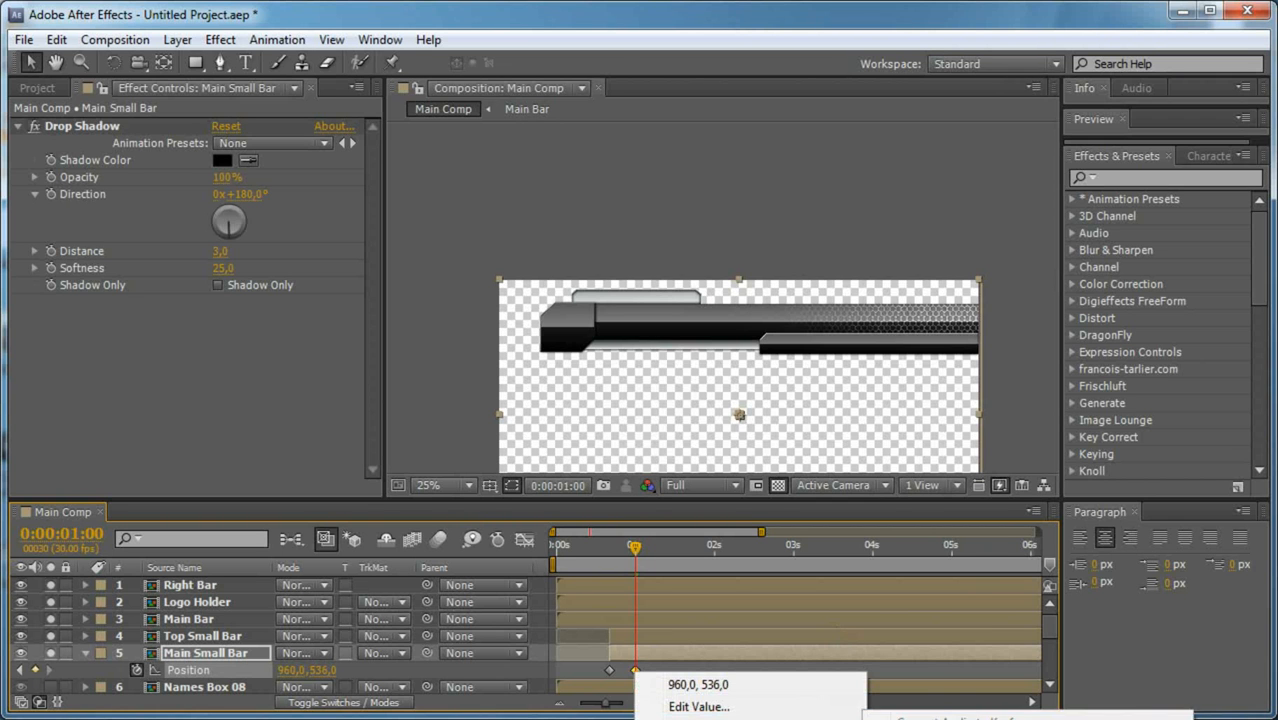
pyautogui.click(925, 719)
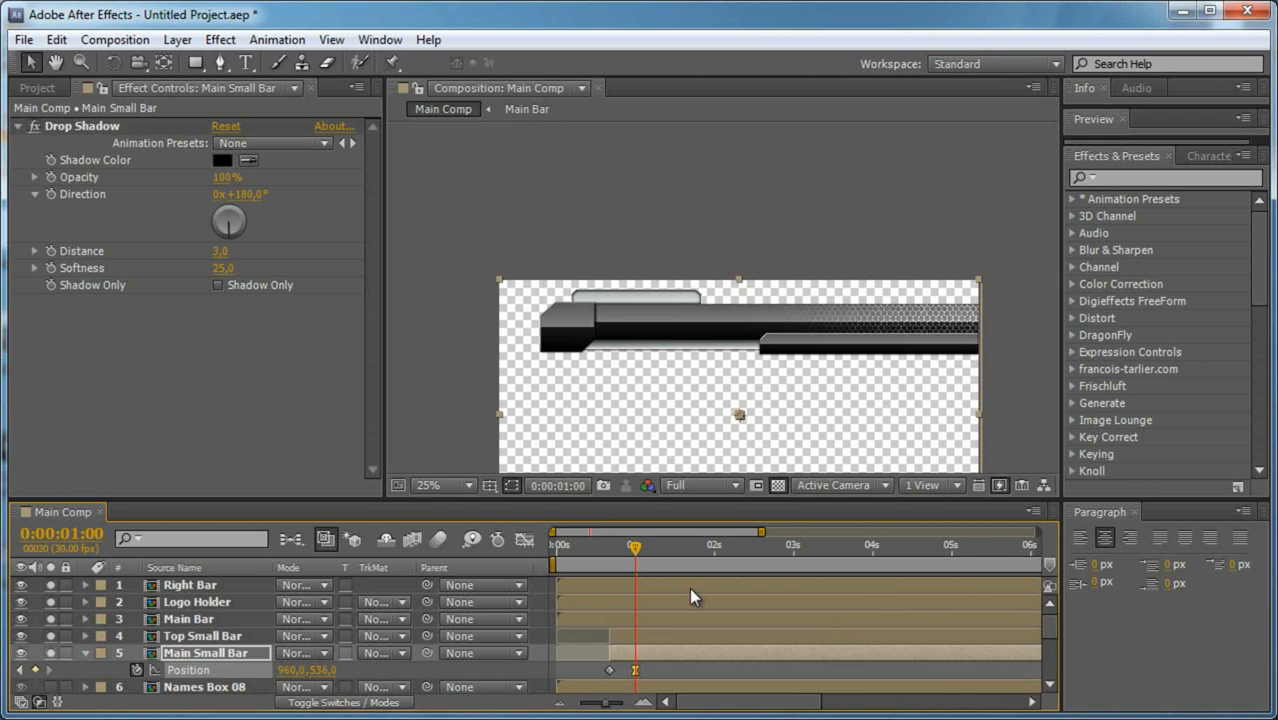
# Set the Main Small Bar's position at the frame 20 keyframe to 960, 489 so it starts hidden behind the Main Bar.
pyautogui.hotkey('shift', 'pageup')
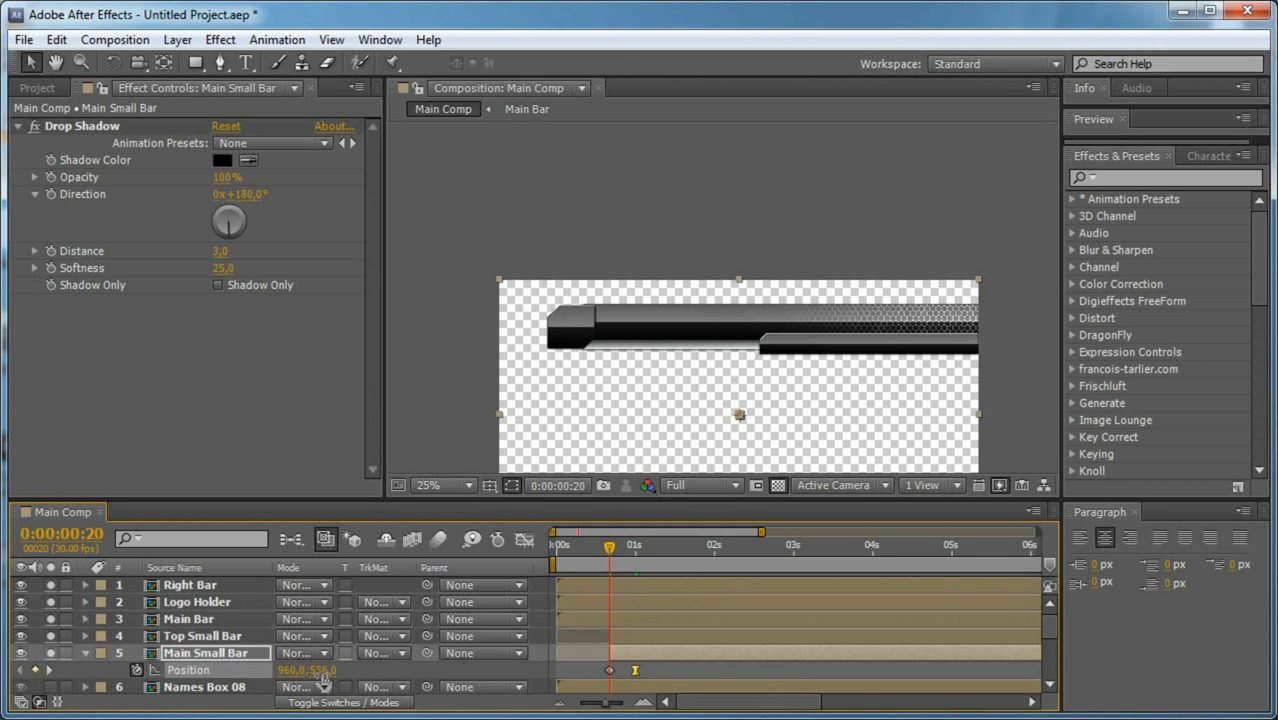
pyautogui.hotkey('shift', 'pagedown')
pyautogui.hotkey('shift', 'pageup')
pyautogui.hotkey('shift', 'pagedown')
pyautogui.hotkey('shift', 'pageup')
pyautogui.hotkey('shift', 'pagedown')
pyautogui.hotkey('shift', 'pageup')
pyautogui.hotkey('shift', 'pagedown')
pyautogui.hotkey('shift', 'pageup')
pyautogui.moveTo(320, 670); pyautogui.dragTo(266, 683)
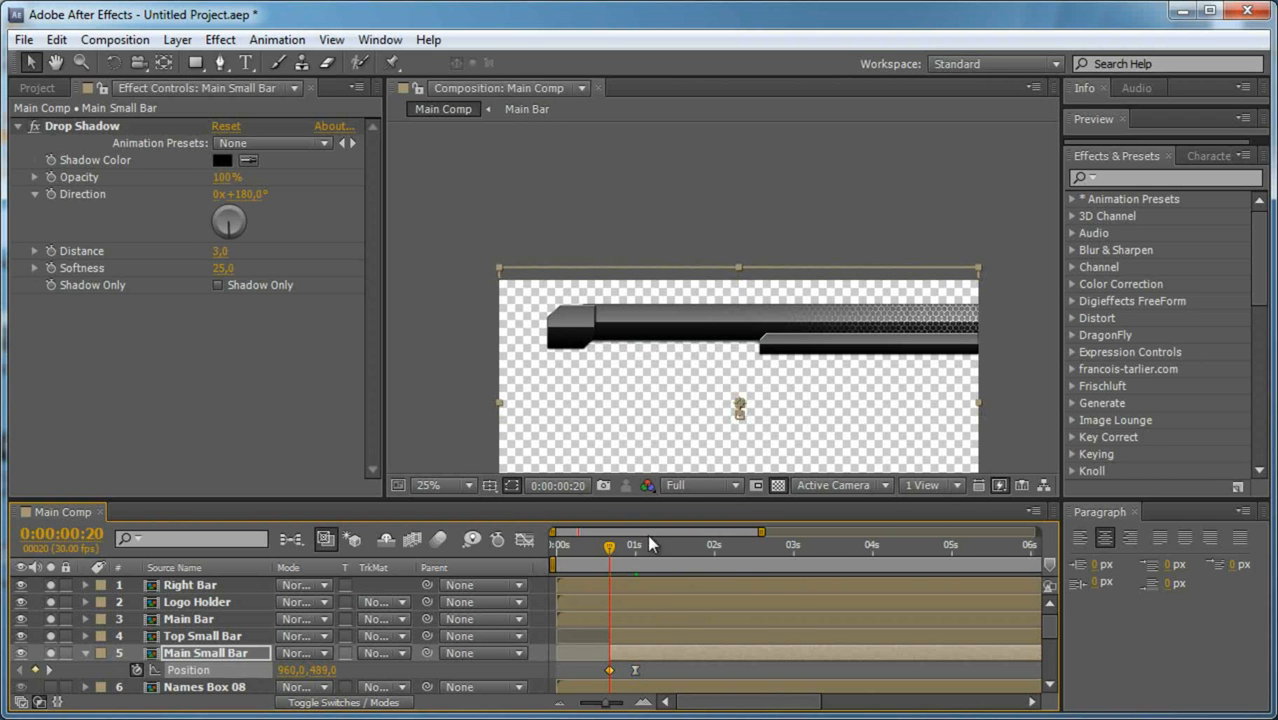
# End the work area at 0:00:02:01, preview the bar animation and collapse the Main Small Bar layer.
pyautogui.click(718, 552)
pyautogui.press('n')
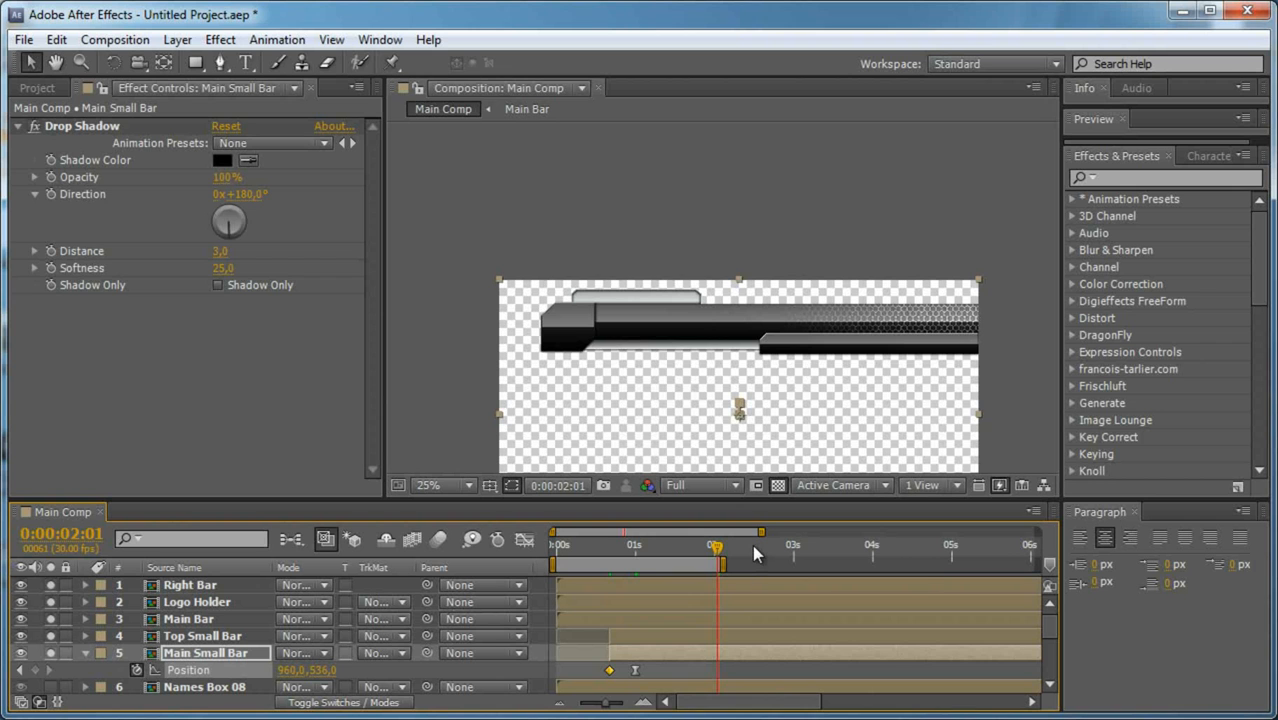
pyautogui.press('KP_0')
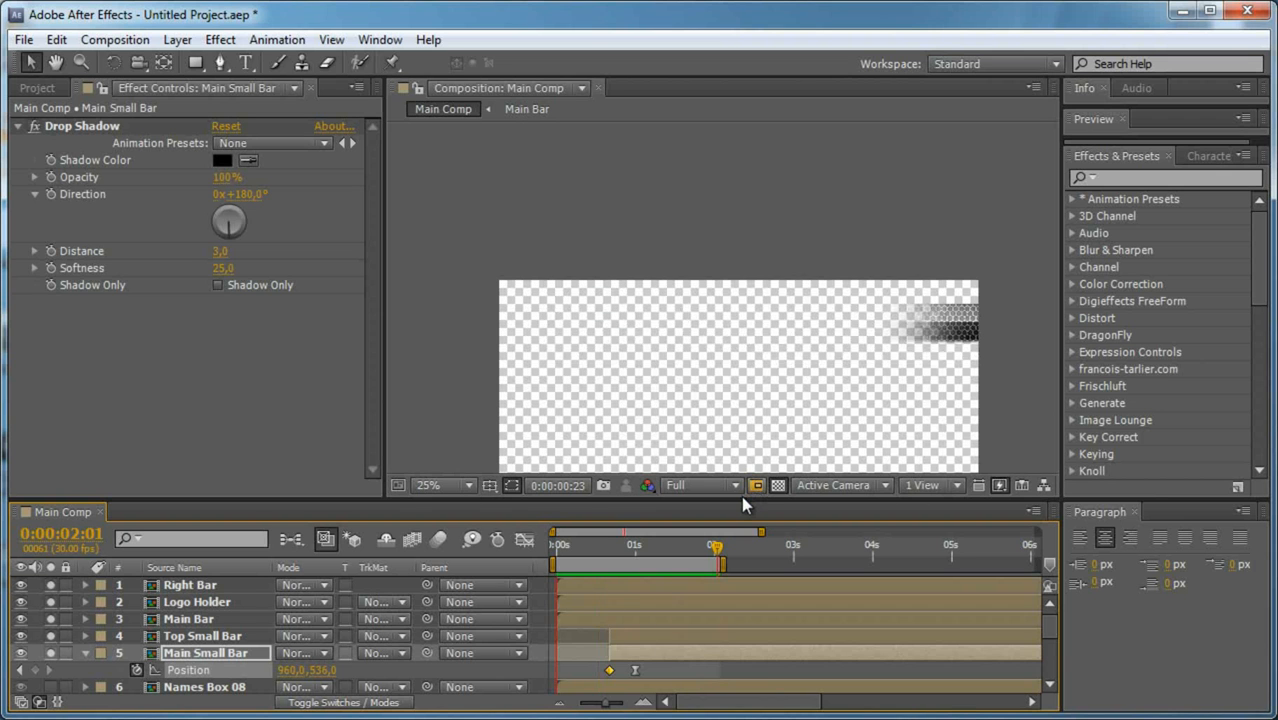
pyautogui.click(611, 549)
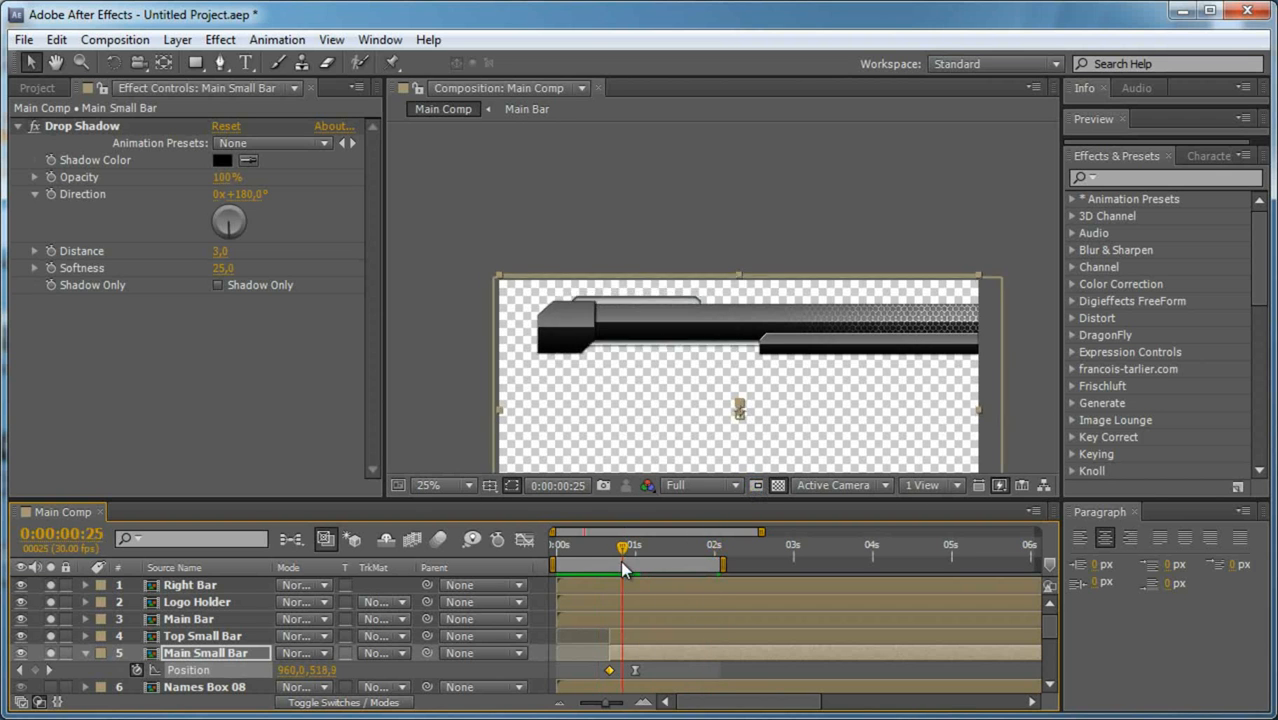
pyautogui.click(84, 651)
# Create a black 1920 by 1080 solid named OF in the Main Comp.
pyautogui.scroll(-4, 89, 649)
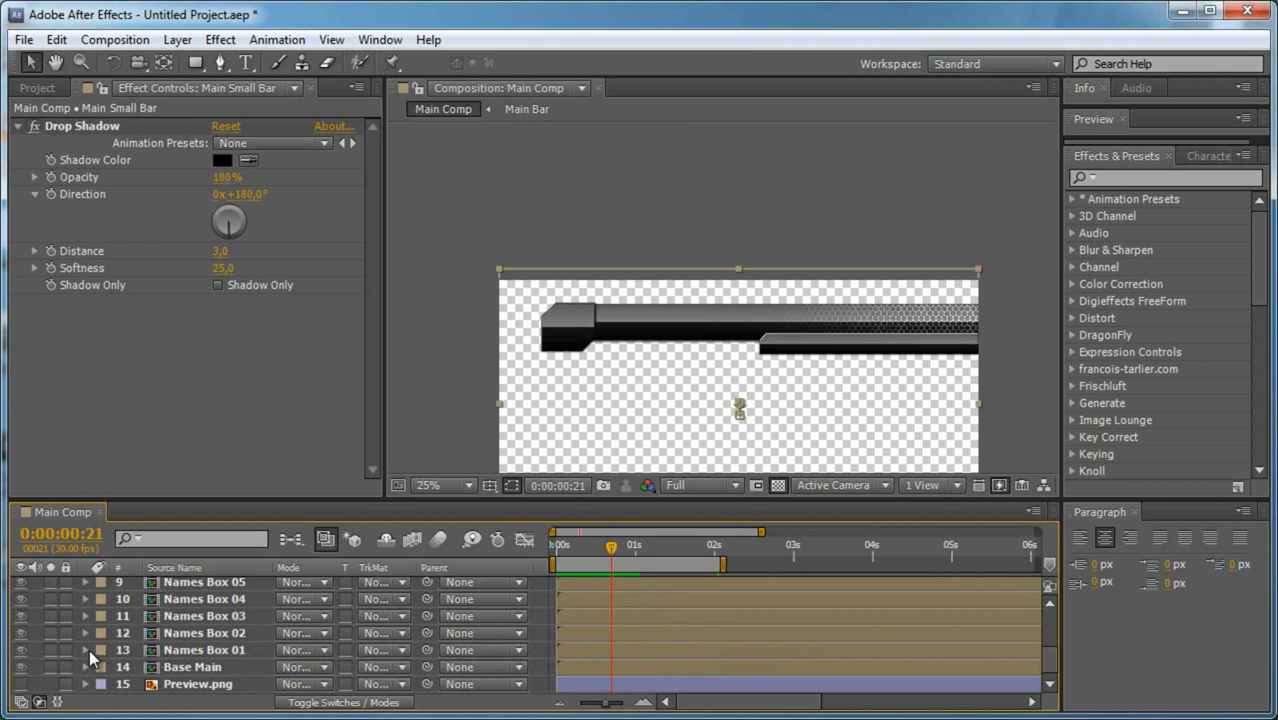
pyautogui.moveTo(777, 396); pyautogui.dragTo(738, 293)
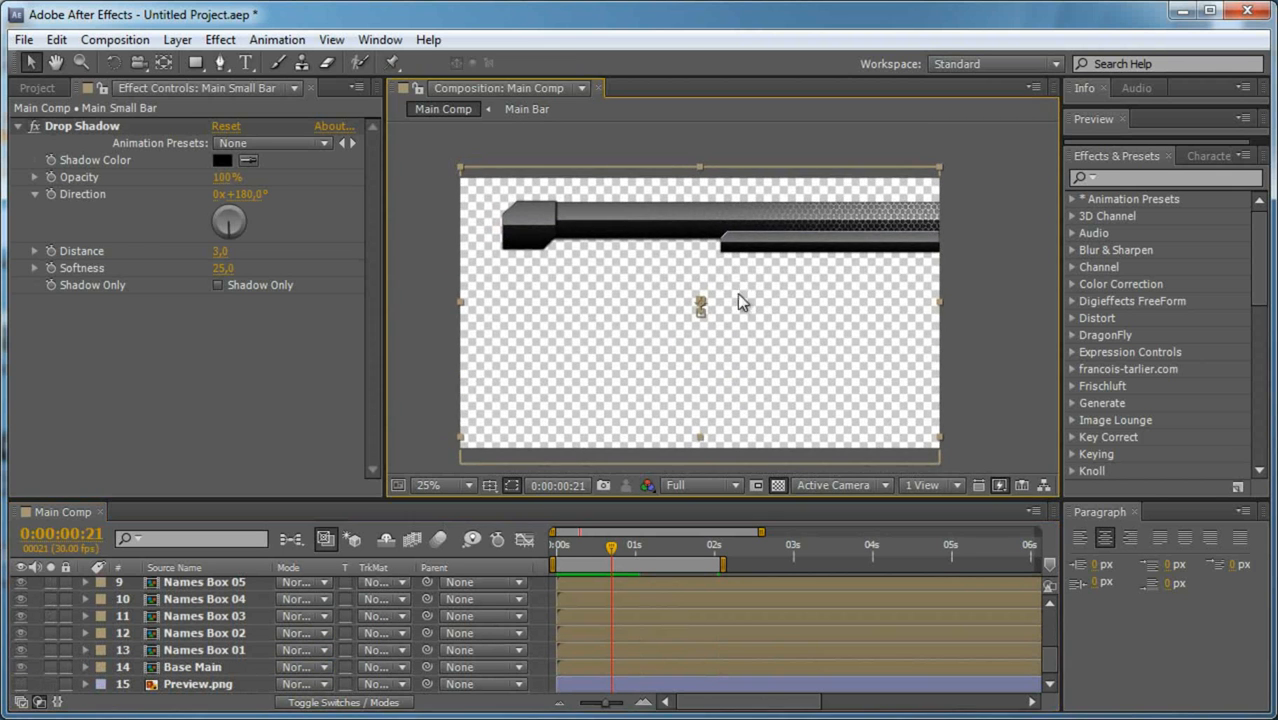
pyautogui.moveTo(559, 556); pyautogui.dragTo(608, 577)
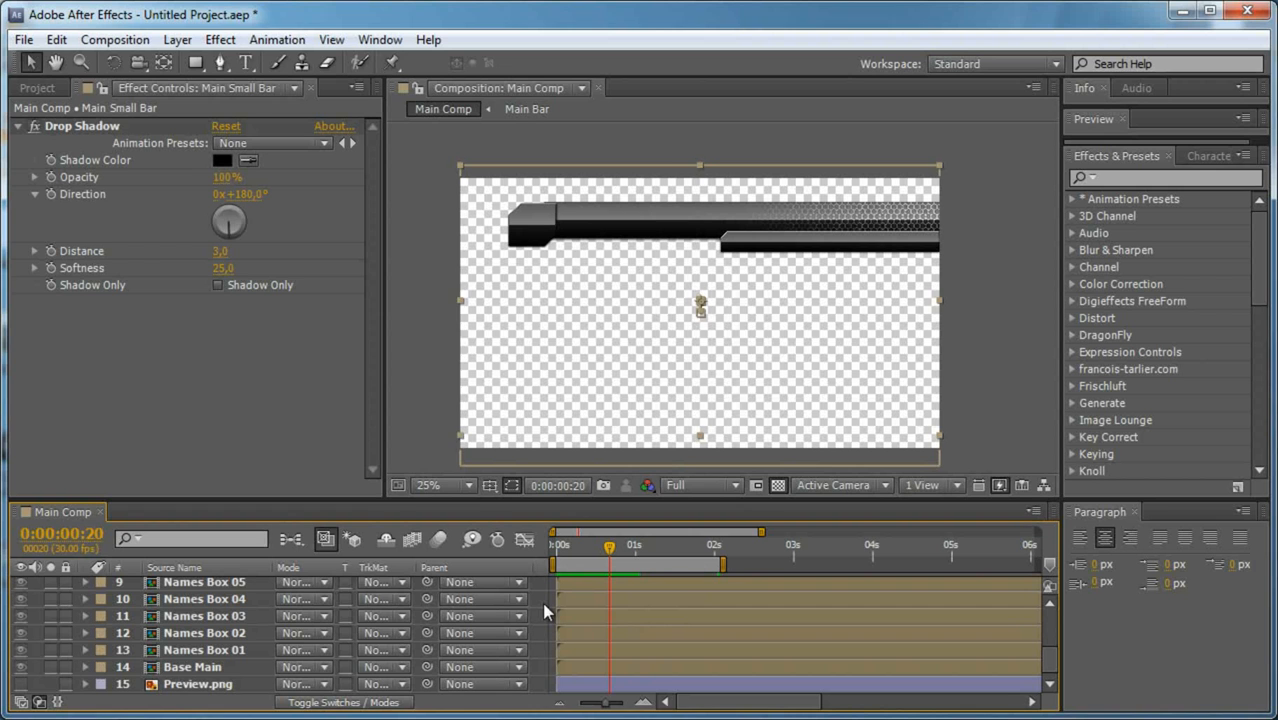
pyautogui.hotkey('ctrl', 'y')
pyautogui.write('OF')
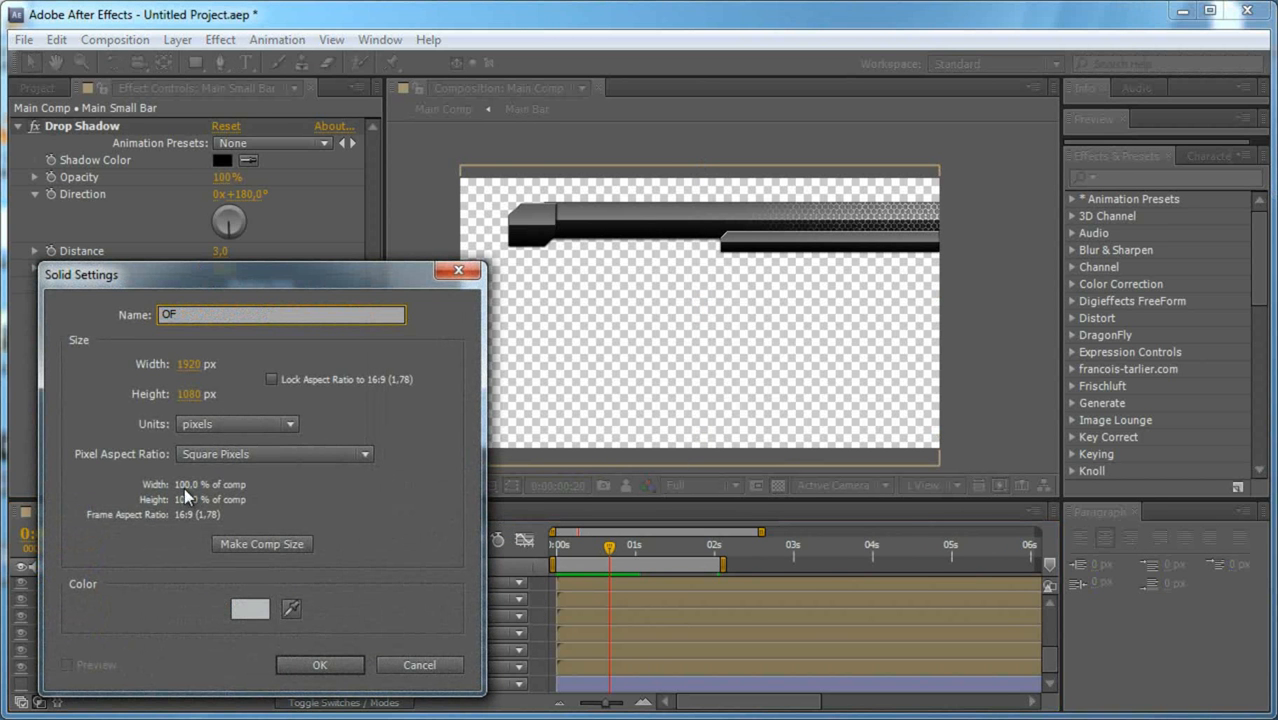
pyautogui.click(250, 608)
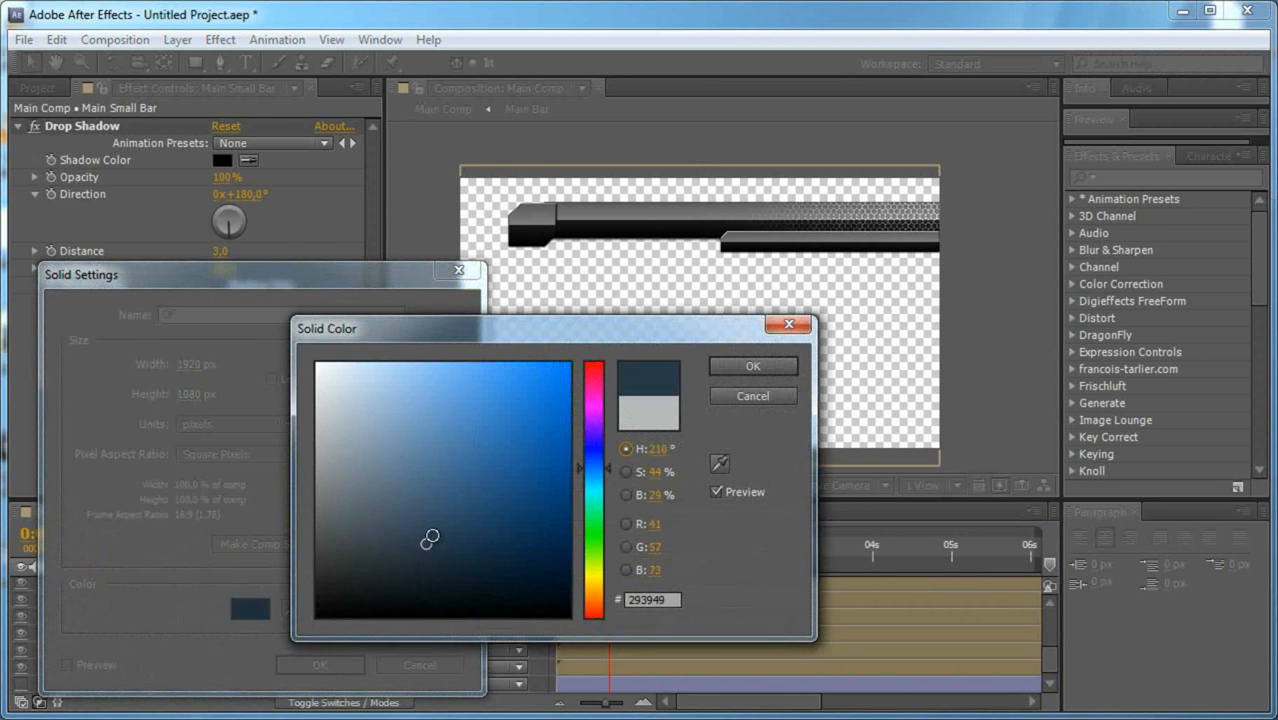
pyautogui.click(737, 376)
pyautogui.click(328, 668)
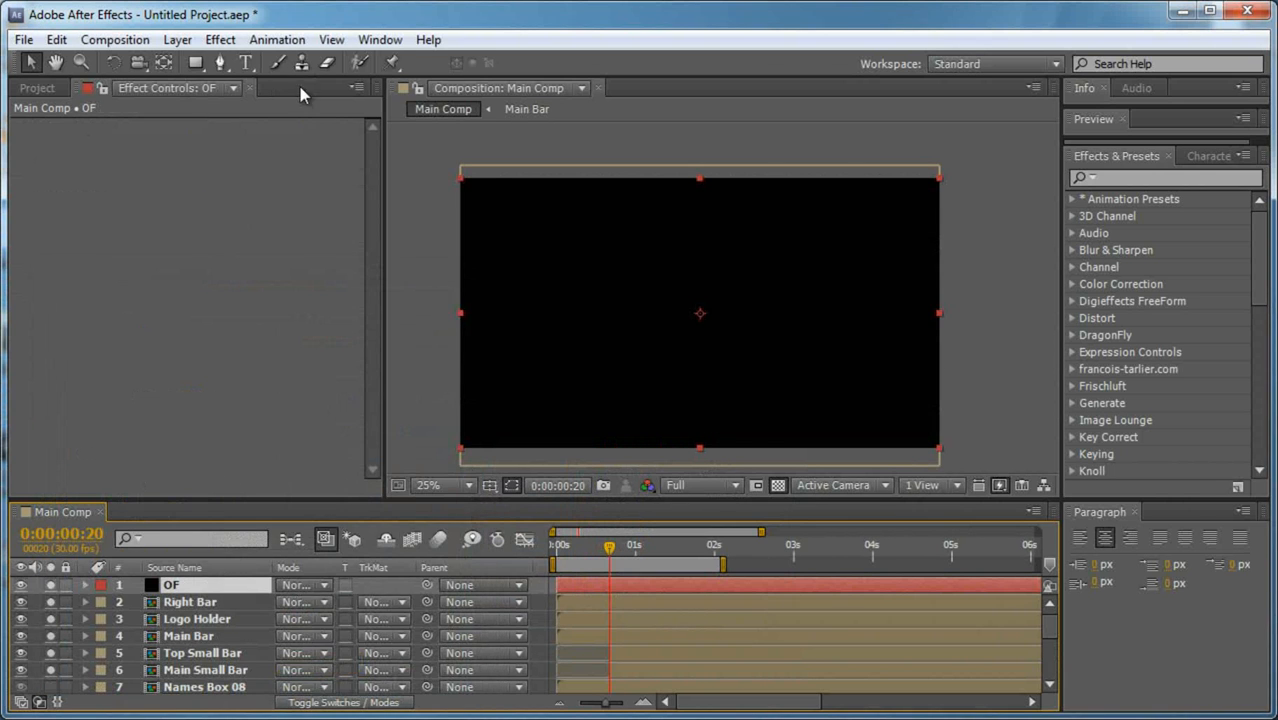
# Apply the Optical Flares effect to the OF solid and open its flare options.
pyautogui.click(238, 41)
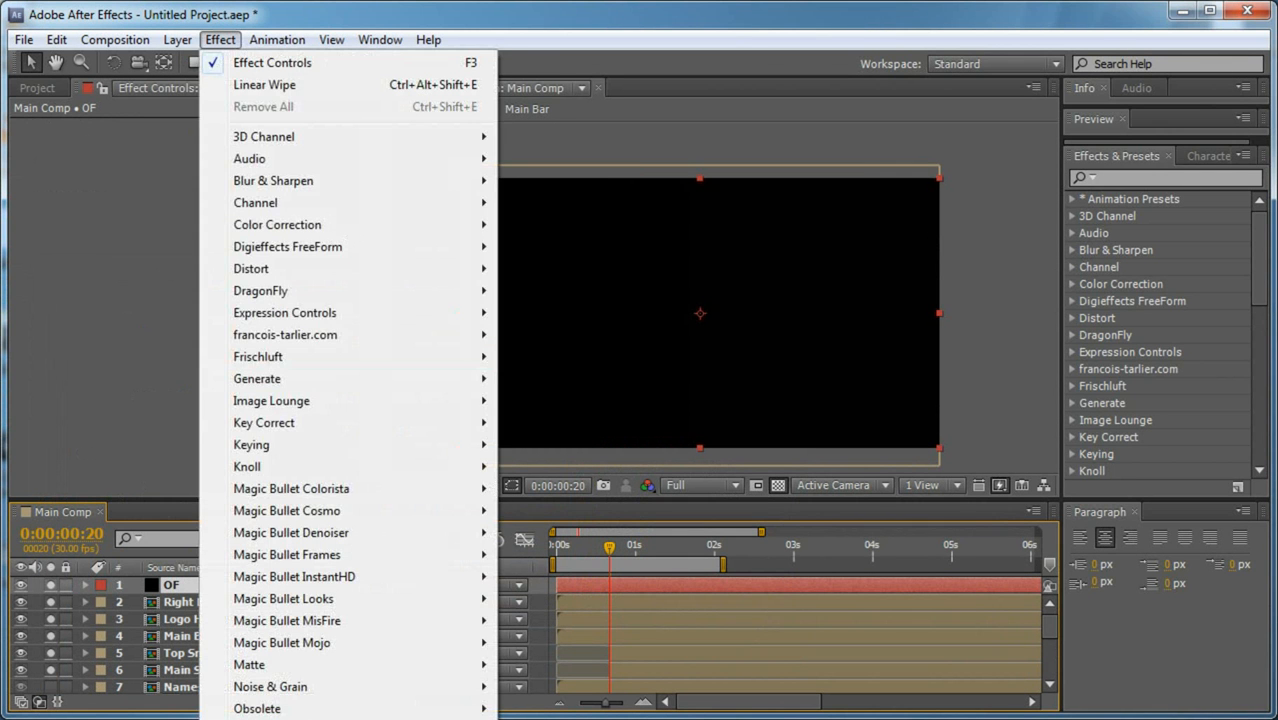
pyautogui.click(560, 718)
pyautogui.click(273, 130)
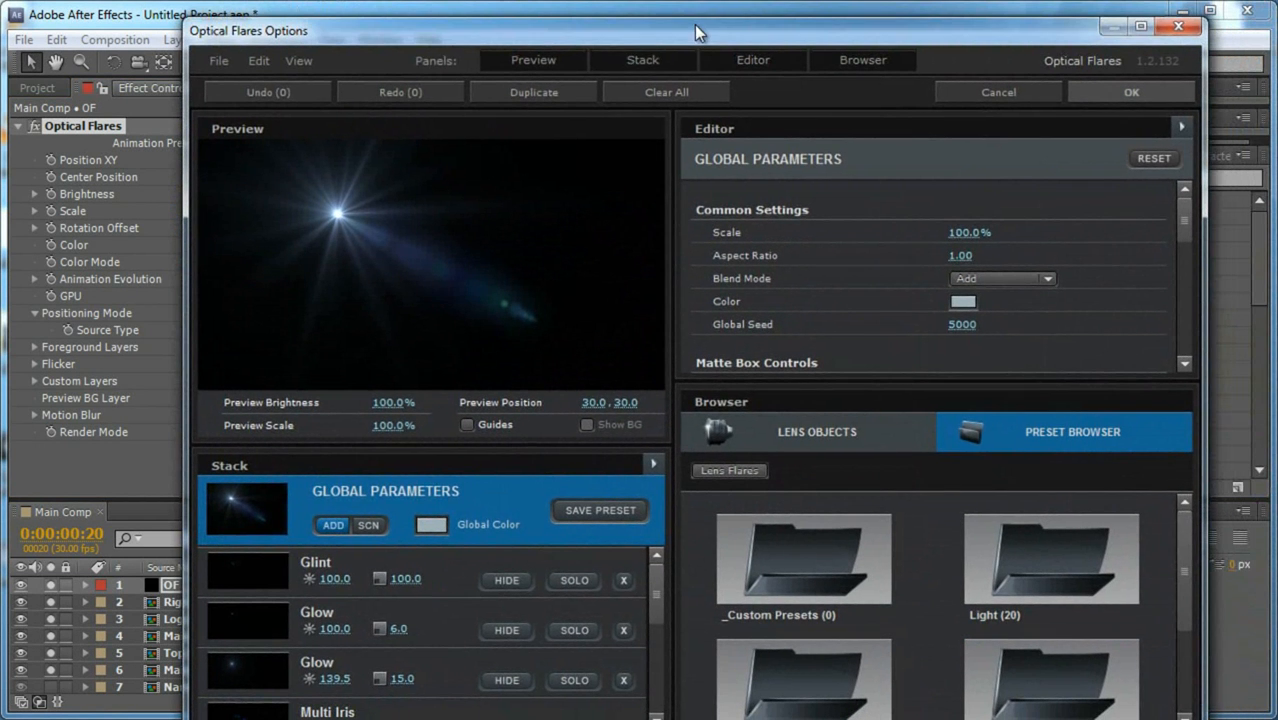
pyautogui.moveTo(1205, 20); pyautogui.dragTo(1182, 20)
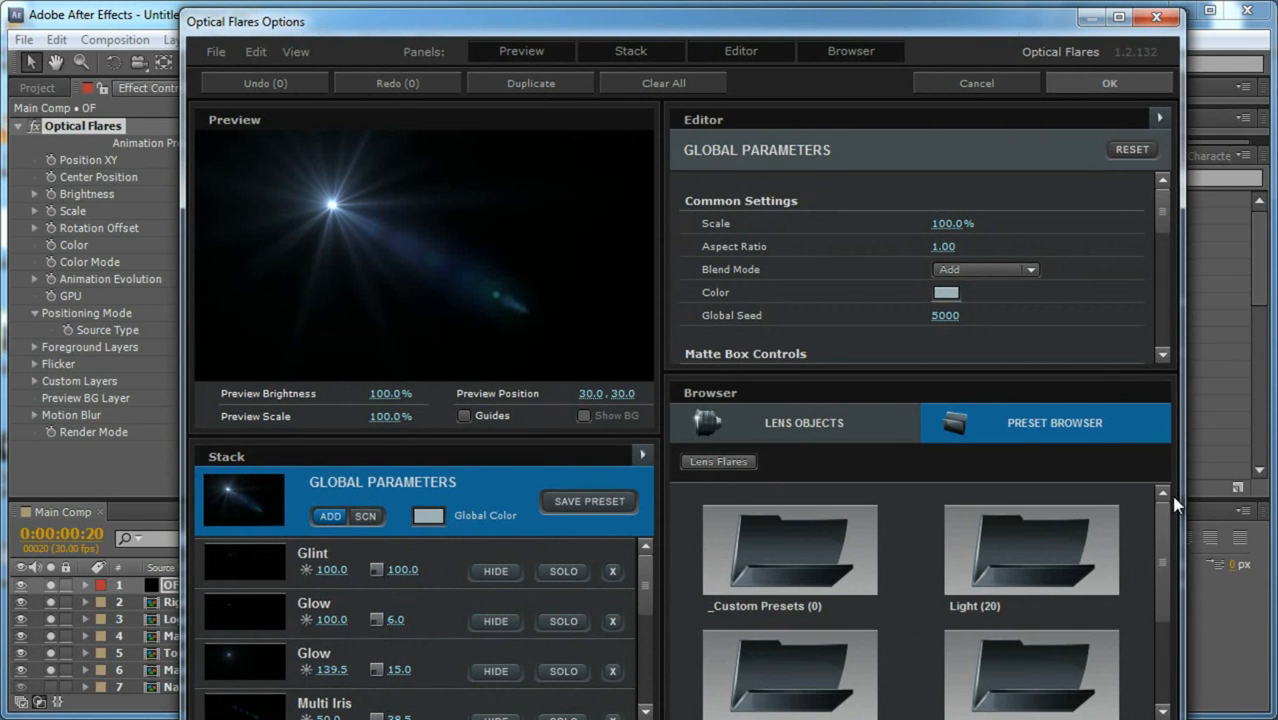
# Load the blue flare preset directly below Landing from Pro Presets 2 and reposition its preview to 72.2, 54.6.
pyautogui.scroll(-3, 1168, 670)
pyautogui.click(1002, 657)
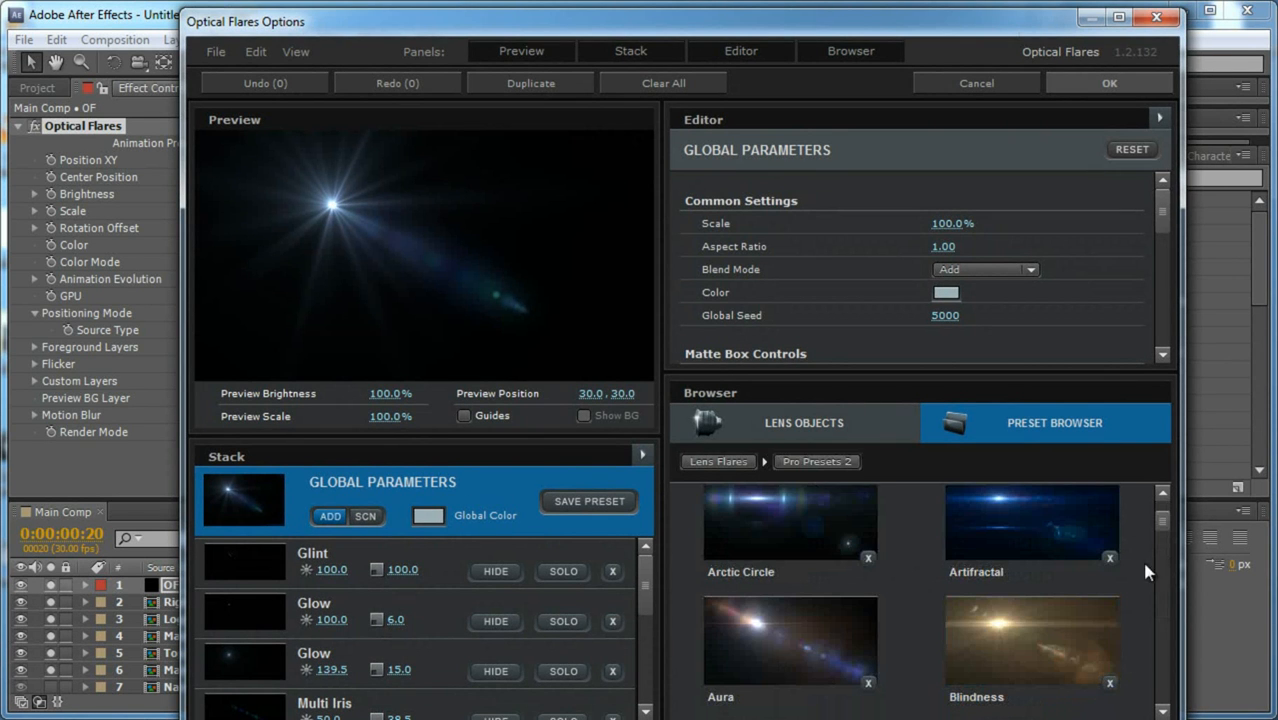
pyautogui.moveTo(1166, 531); pyautogui.dragTo(1173, 590)
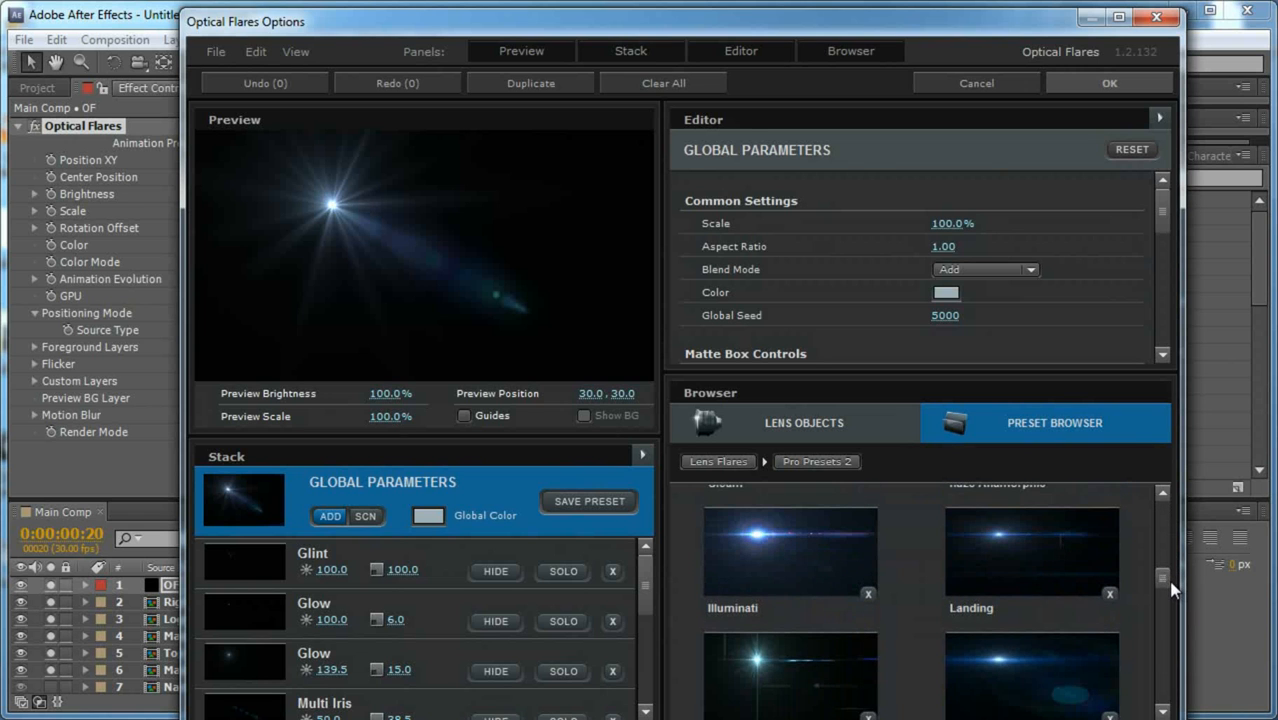
pyautogui.click(1050, 653)
pyautogui.moveTo(328, 190); pyautogui.dragTo(527, 267)
# Hide the Multi Iris elements with brightness 277.5 and 116.0 in the flare stack, keeping the 133.5 Glow shown.
pyautogui.moveTo(1163, 580); pyautogui.dragTo(1165, 652)
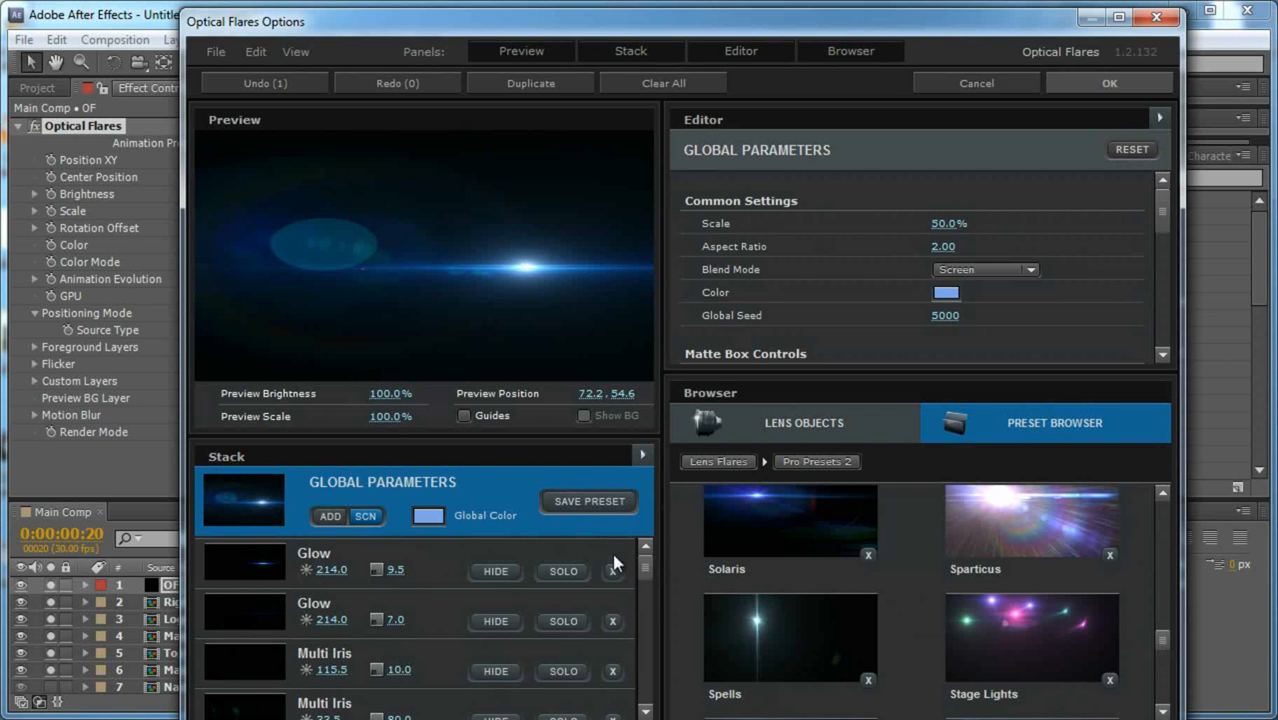
pyautogui.moveTo(640, 580); pyautogui.dragTo(651, 605)
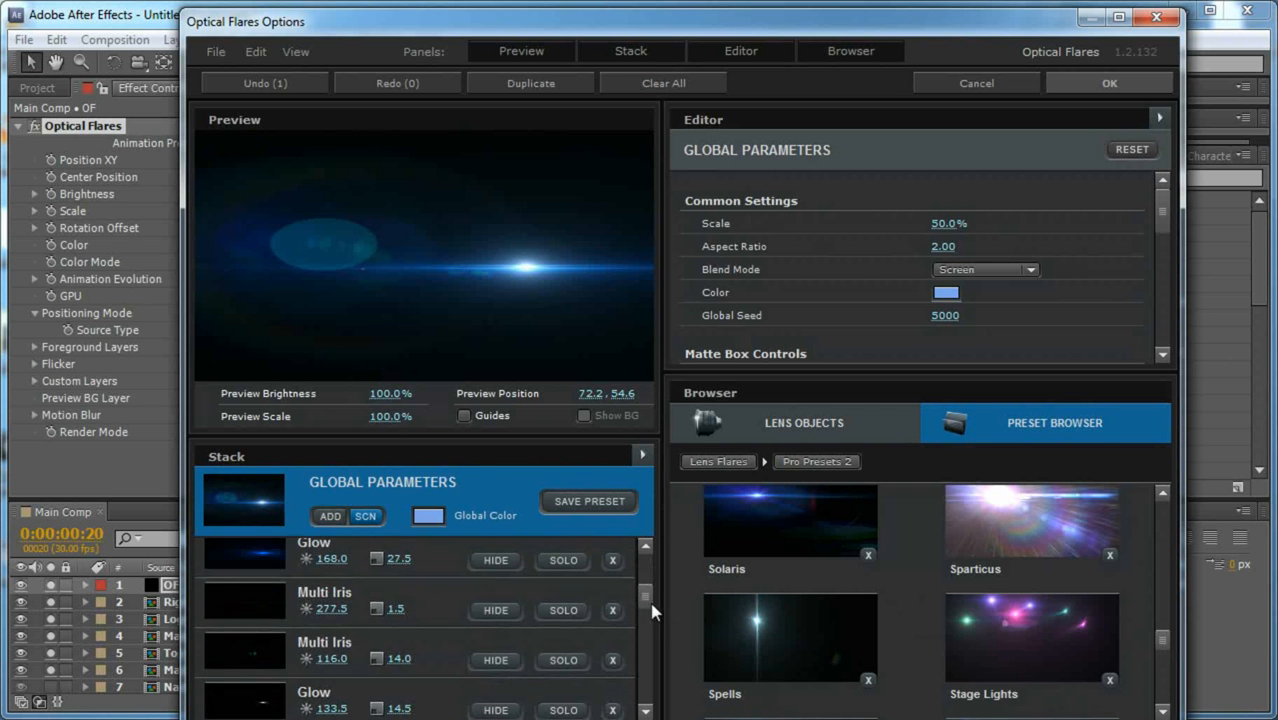
pyautogui.click(505, 610)
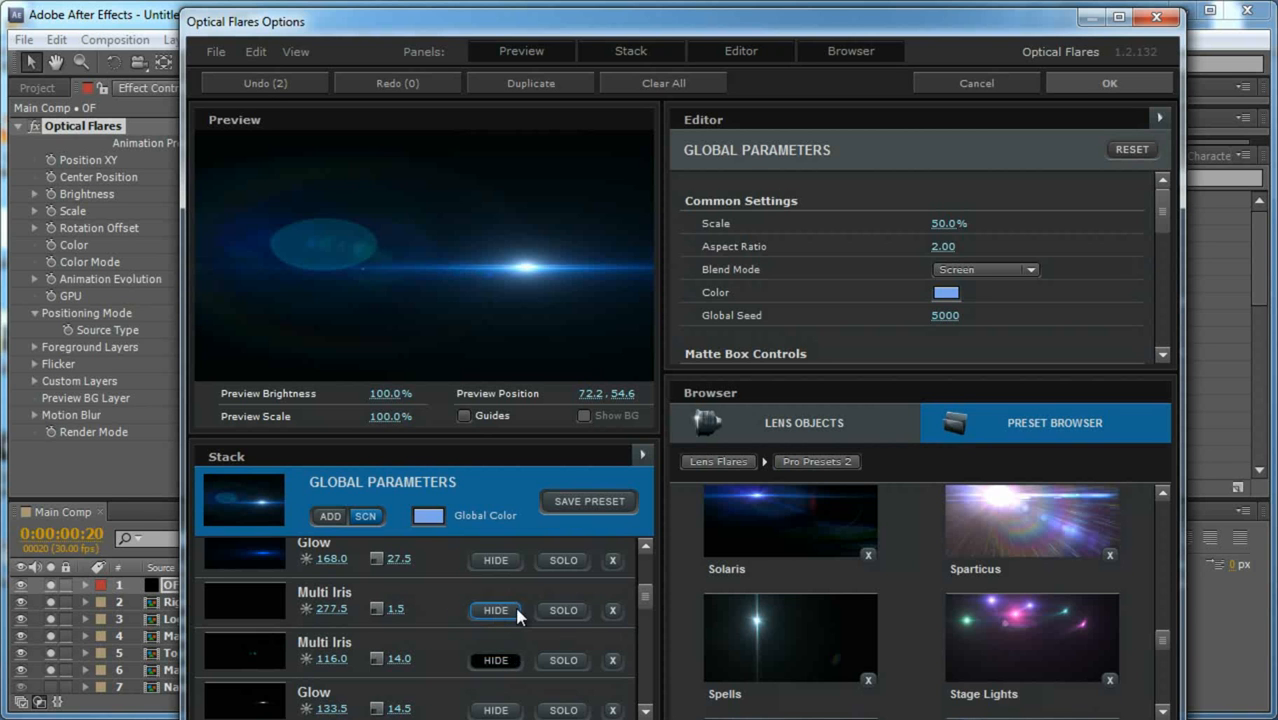
pyautogui.click(503, 710)
pyautogui.click(515, 710)
pyautogui.click(515, 710)
pyautogui.click(515, 710)
# Hide the Multi Iris elements with brightness 594.5, 57.5, 26.5 and 20.5 in the flare stack.
pyautogui.moveTo(639, 587); pyautogui.dragTo(644, 618)
pyautogui.click(495, 591)
pyautogui.click(495, 591)
pyautogui.click(495, 591)
pyautogui.click(497, 642)
pyautogui.click(502, 650)
pyautogui.moveTo(649, 618); pyautogui.dragTo(650, 660)
pyautogui.click(508, 690)
pyautogui.click(508, 690)
pyautogui.click(508, 690)
pyautogui.click(507, 604)
pyautogui.click(507, 604)
pyautogui.click(502, 705)
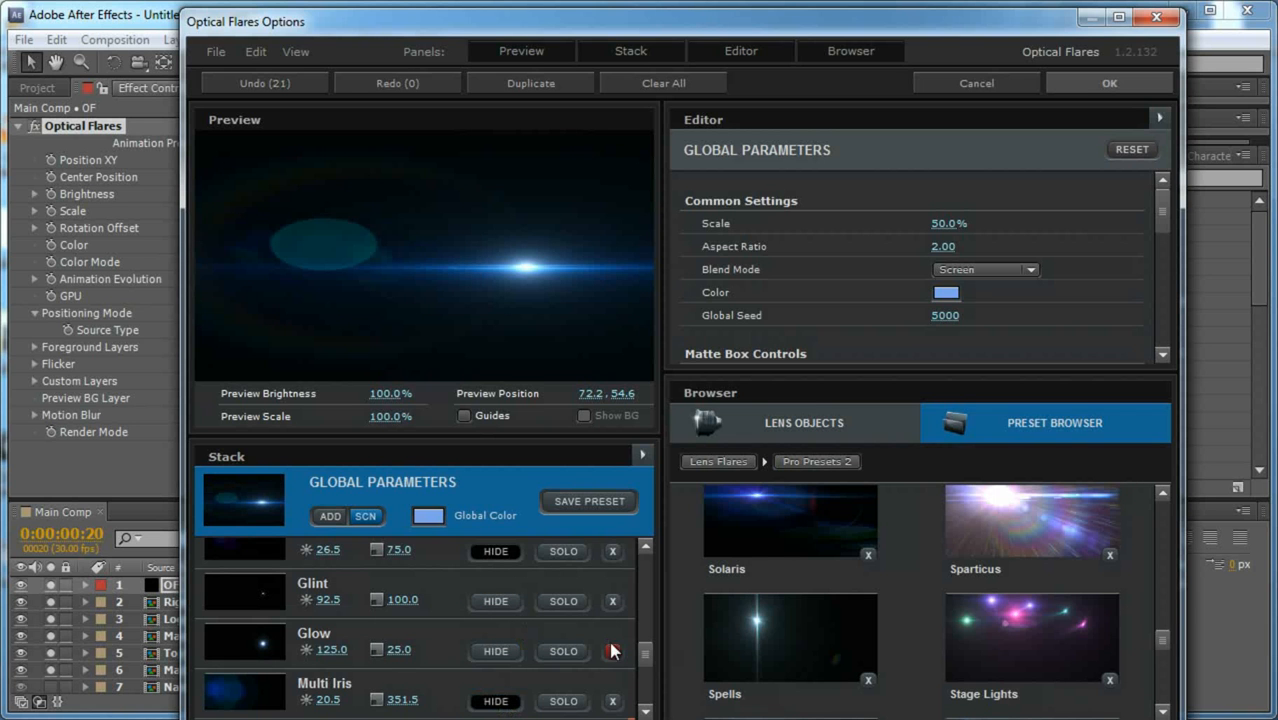
# Hide both Iris elements and both Hoop elements near the end of the flare stack.
pyautogui.scroll(-3, 644, 629)
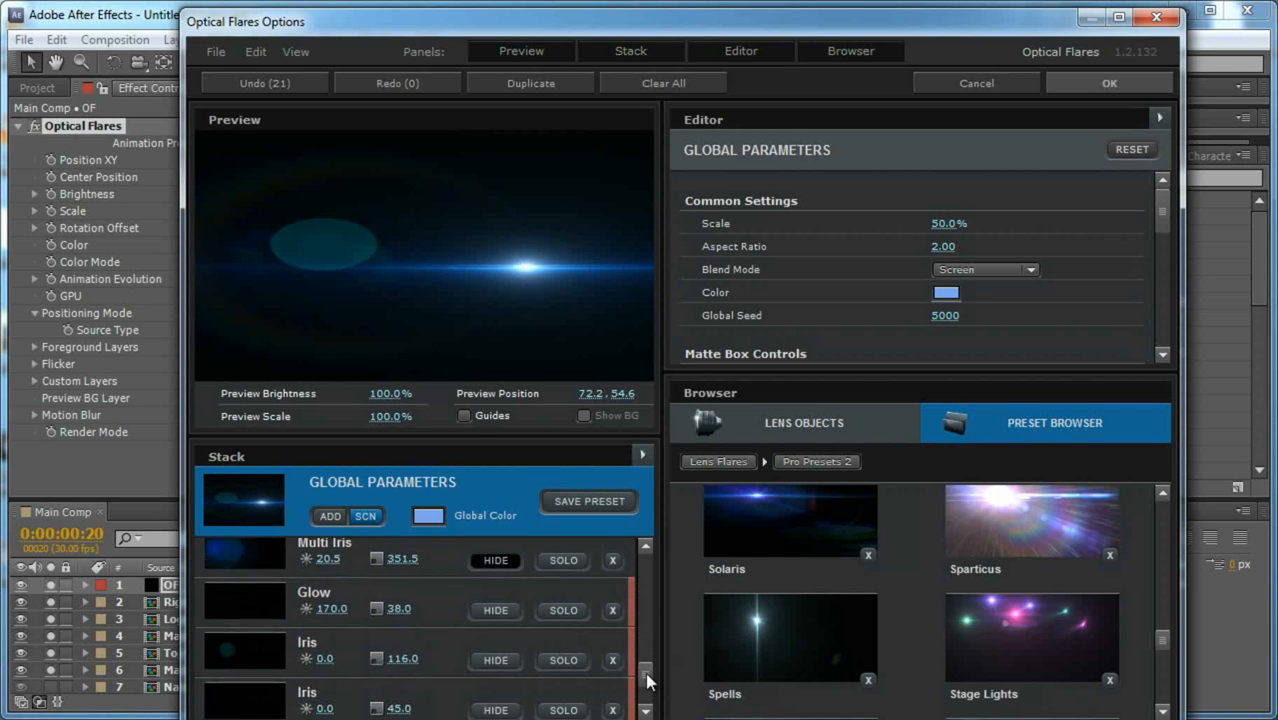
pyautogui.click(496, 598)
pyautogui.click(496, 598)
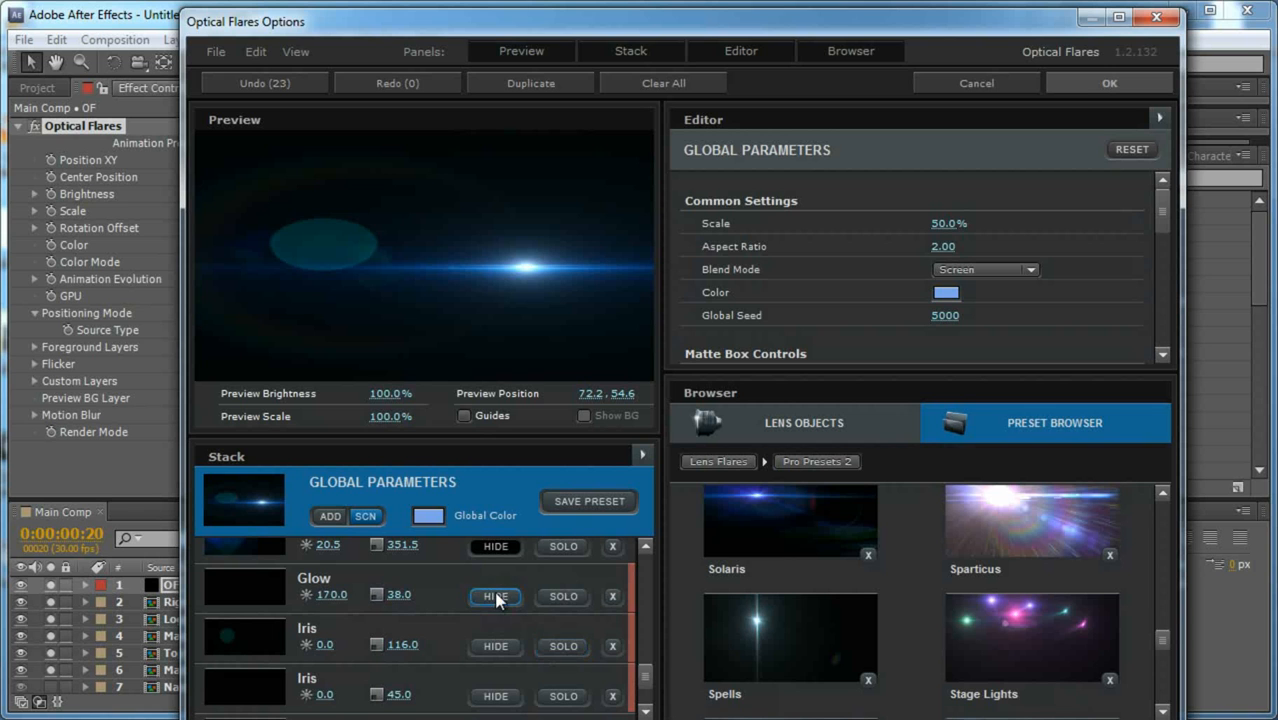
pyautogui.click(498, 646)
pyautogui.click(507, 698)
pyautogui.click(504, 699)
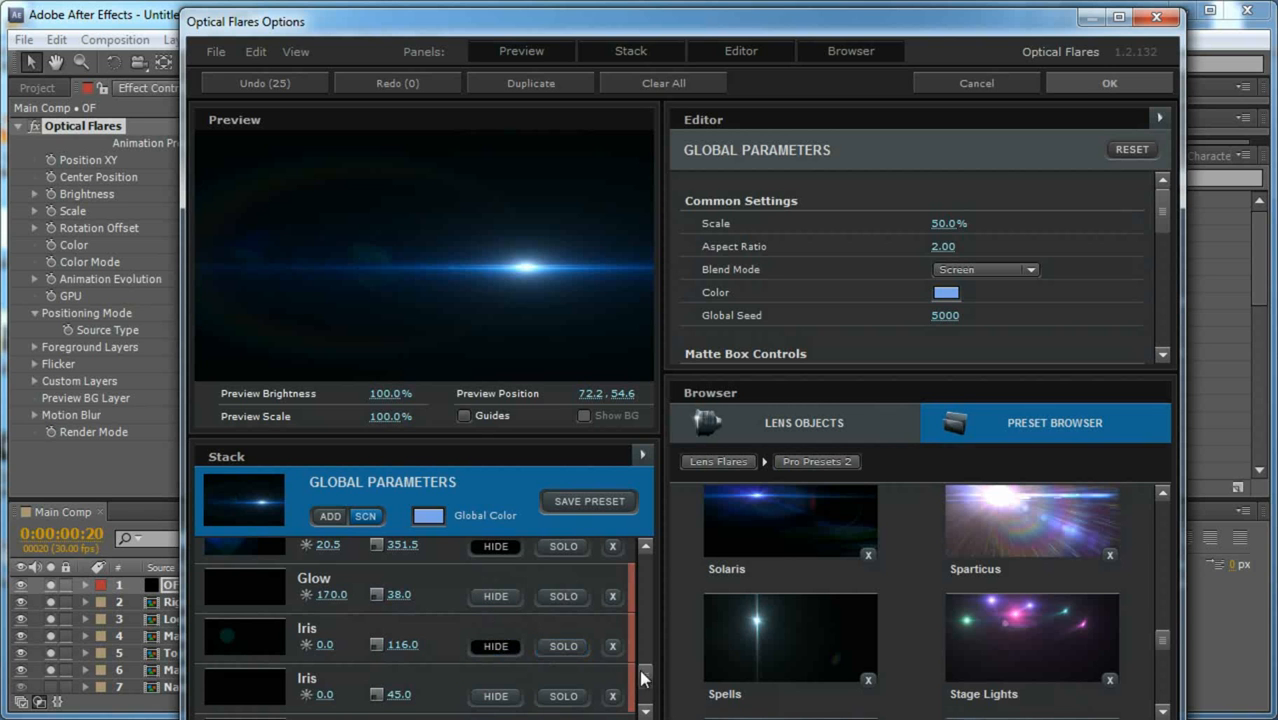
pyautogui.moveTo(649, 680); pyautogui.dragTo(653, 694)
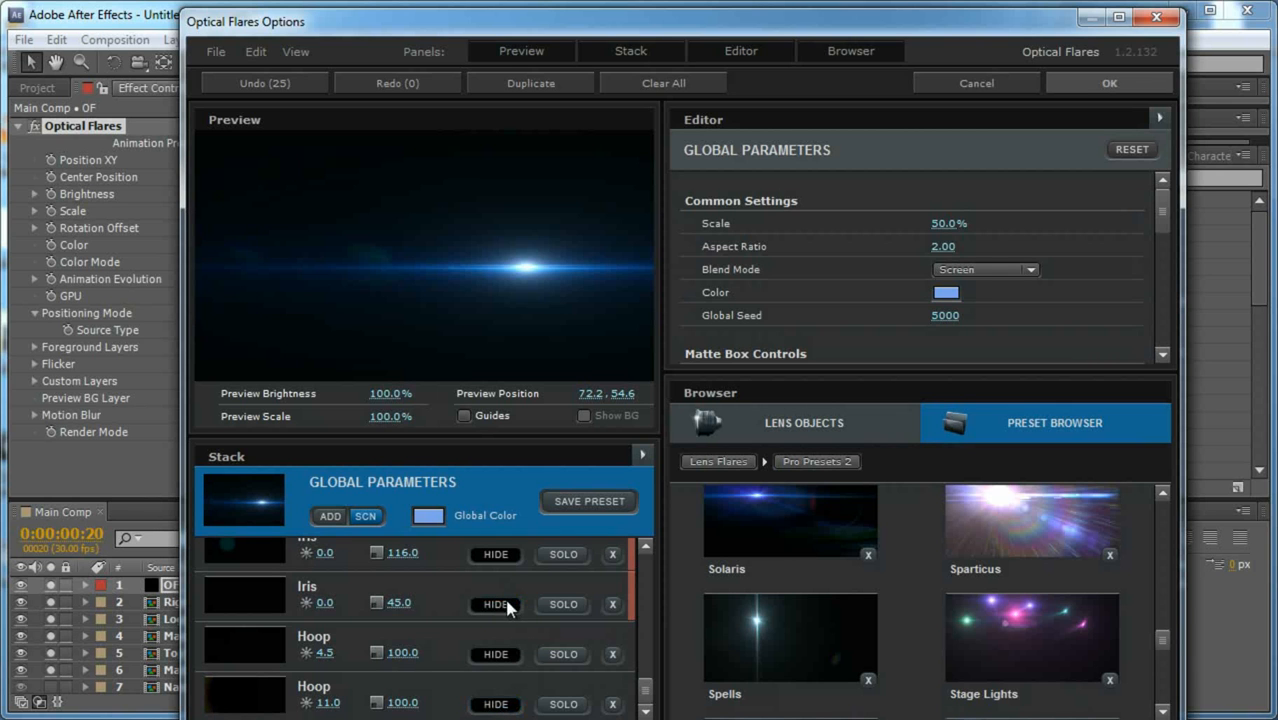
# Hide the 92.5 Glint and the Multi Iris elements with brightness 292.0, 115.5 and 33.5, and accept the flare options.
pyautogui.moveTo(648, 695); pyautogui.dragTo(650, 654)
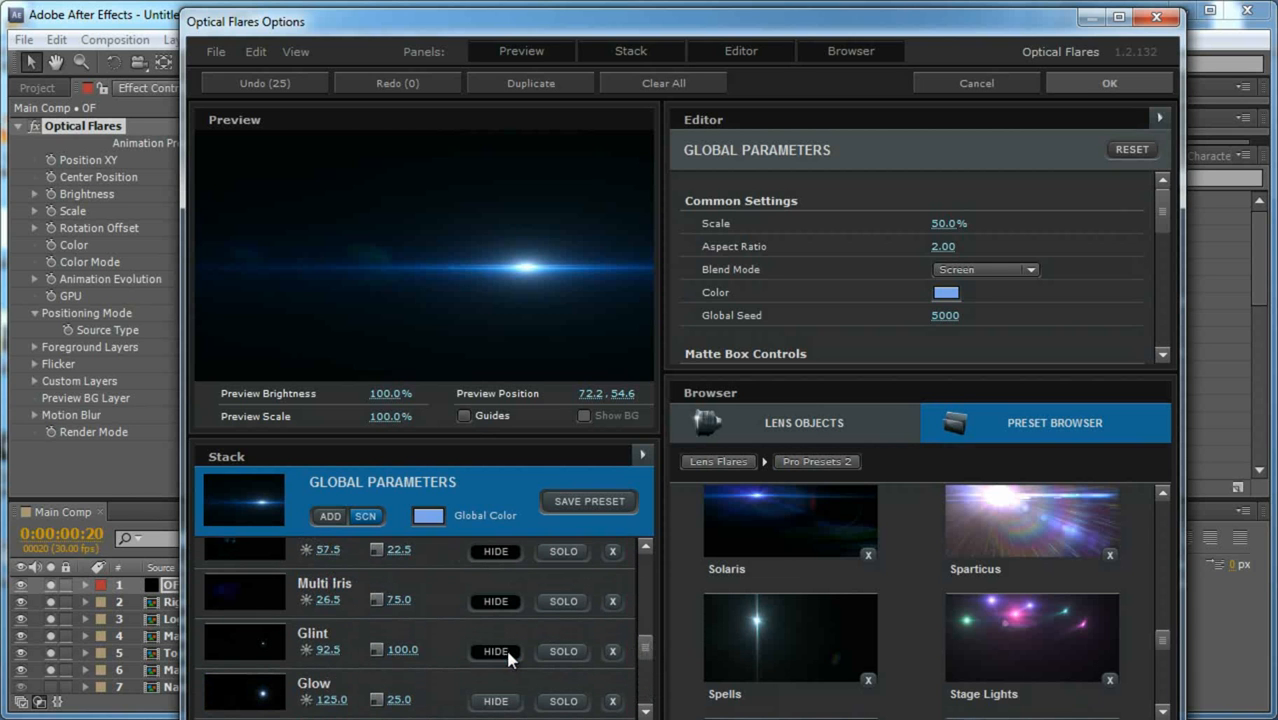
pyautogui.scroll(3, 649, 635)
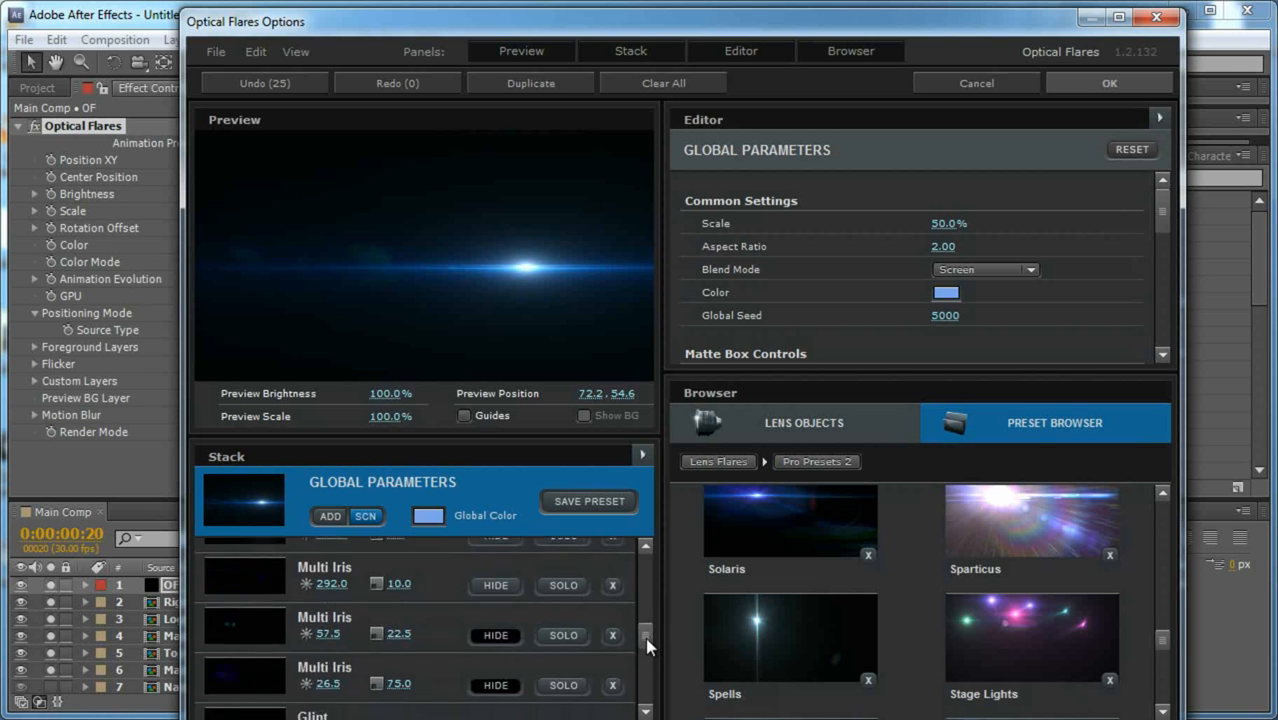
pyautogui.click(497, 650)
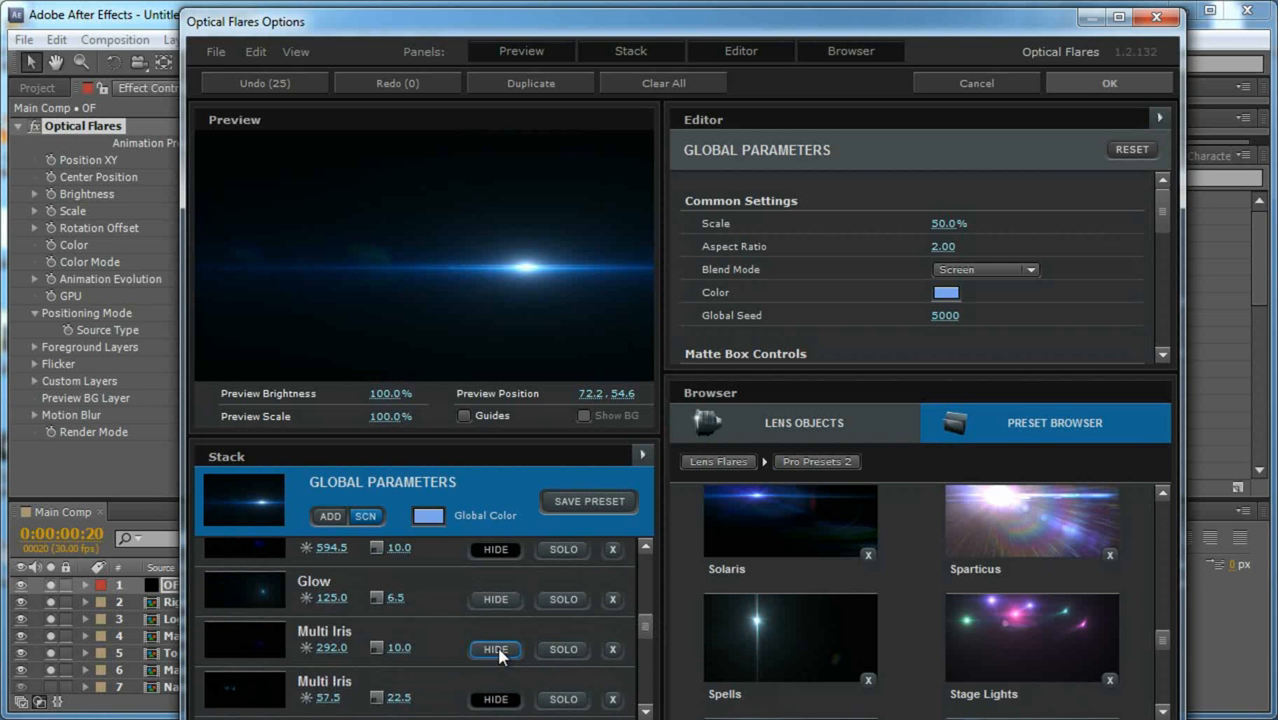
pyautogui.scroll(4, 640, 620)
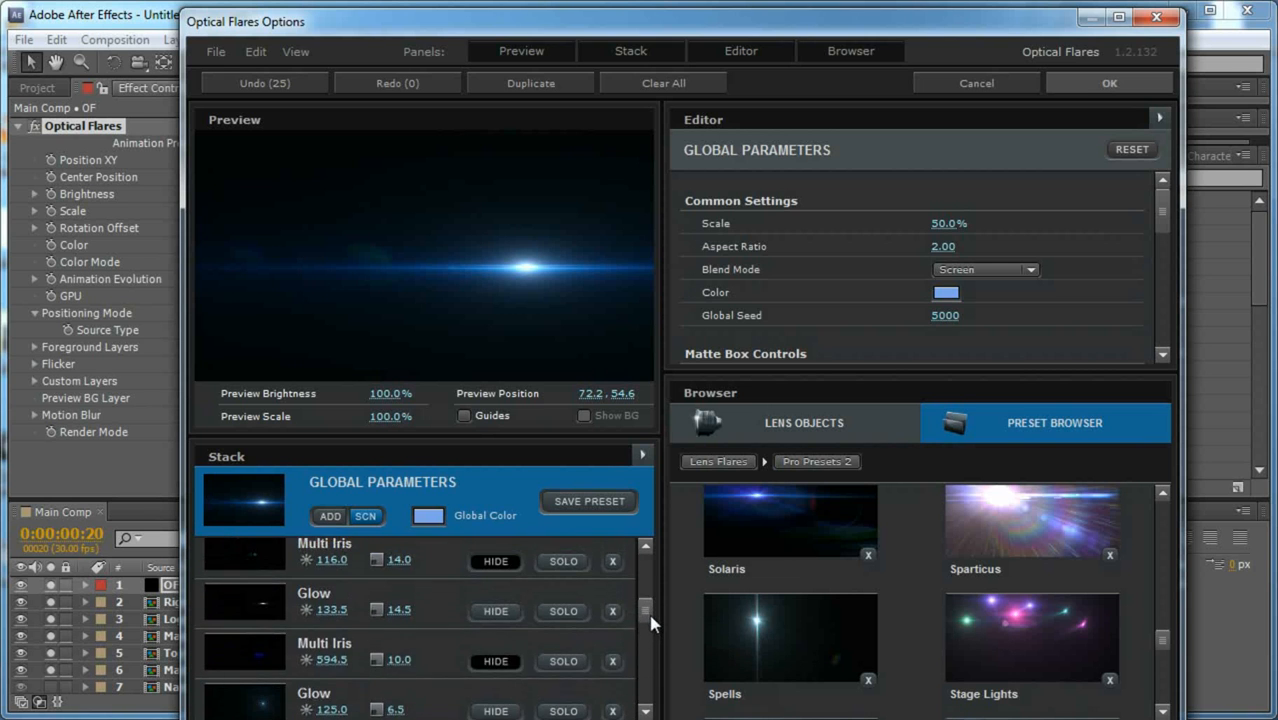
pyautogui.scroll(2, 656, 590)
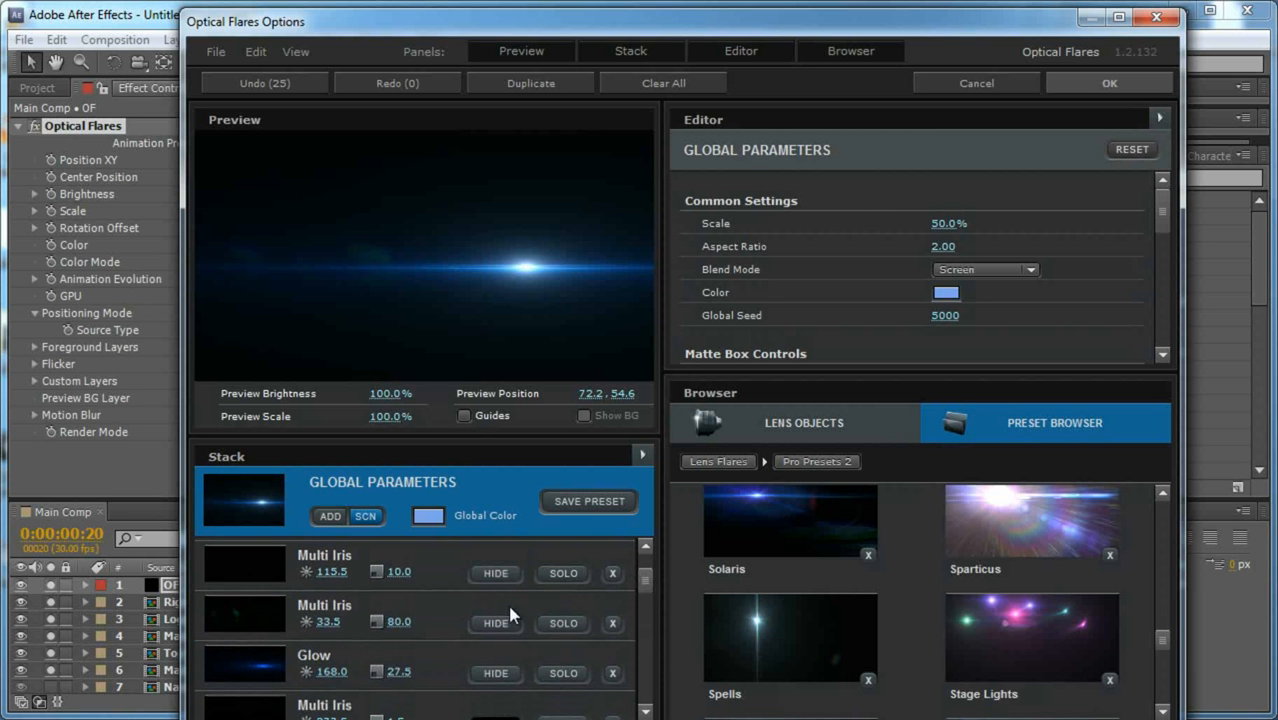
pyautogui.click(500, 574)
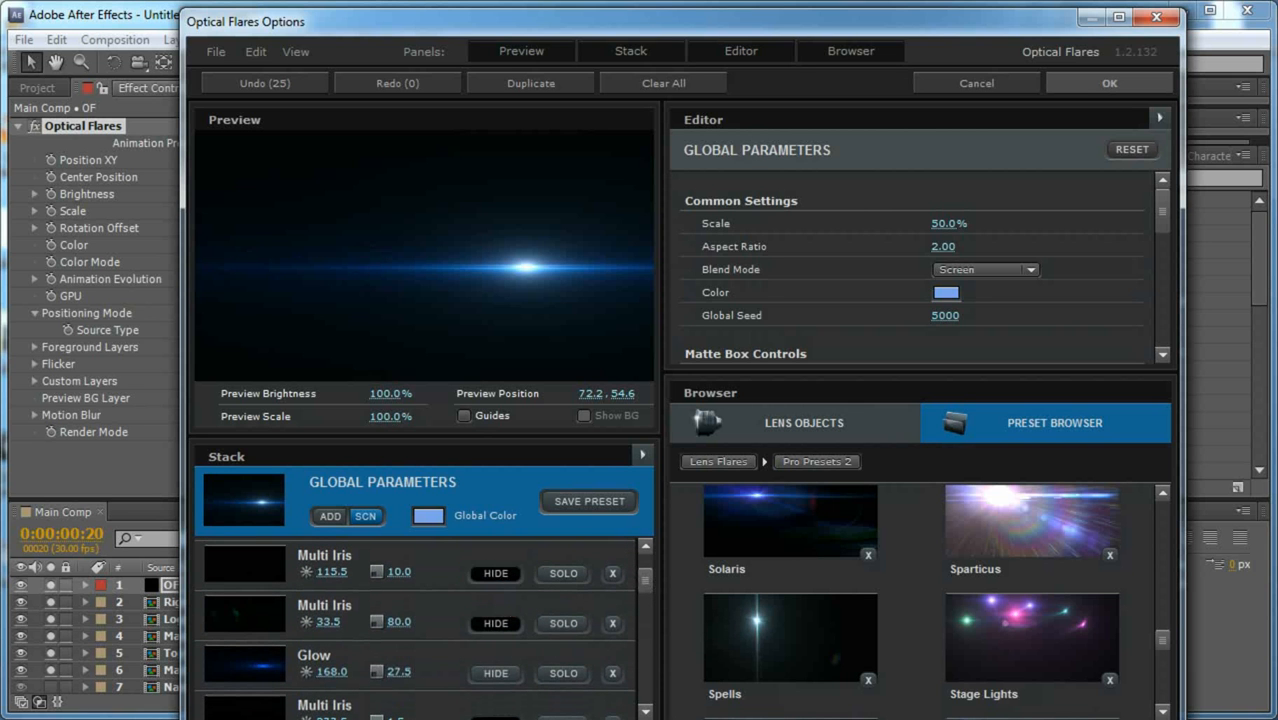
pyautogui.click(1108, 84)
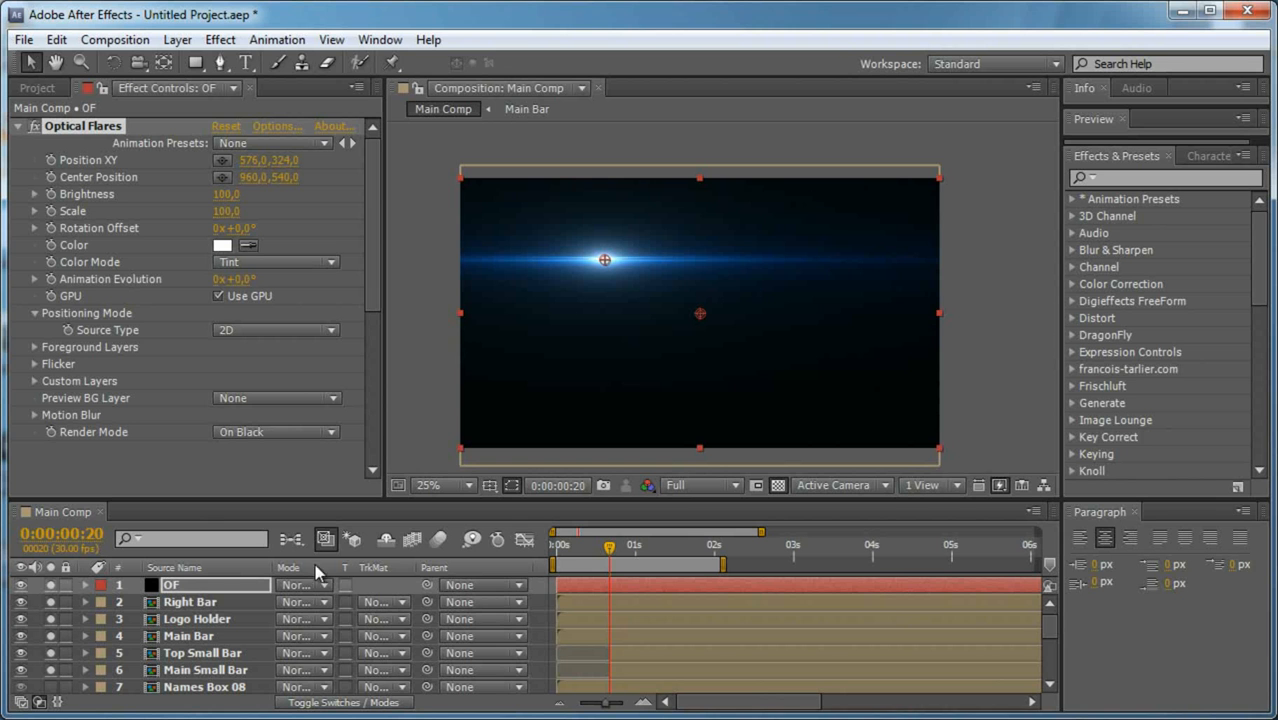
# Set the OF layer's blend mode to Add and move the flare onto the upper edge of the bar.
pyautogui.click(312, 593)
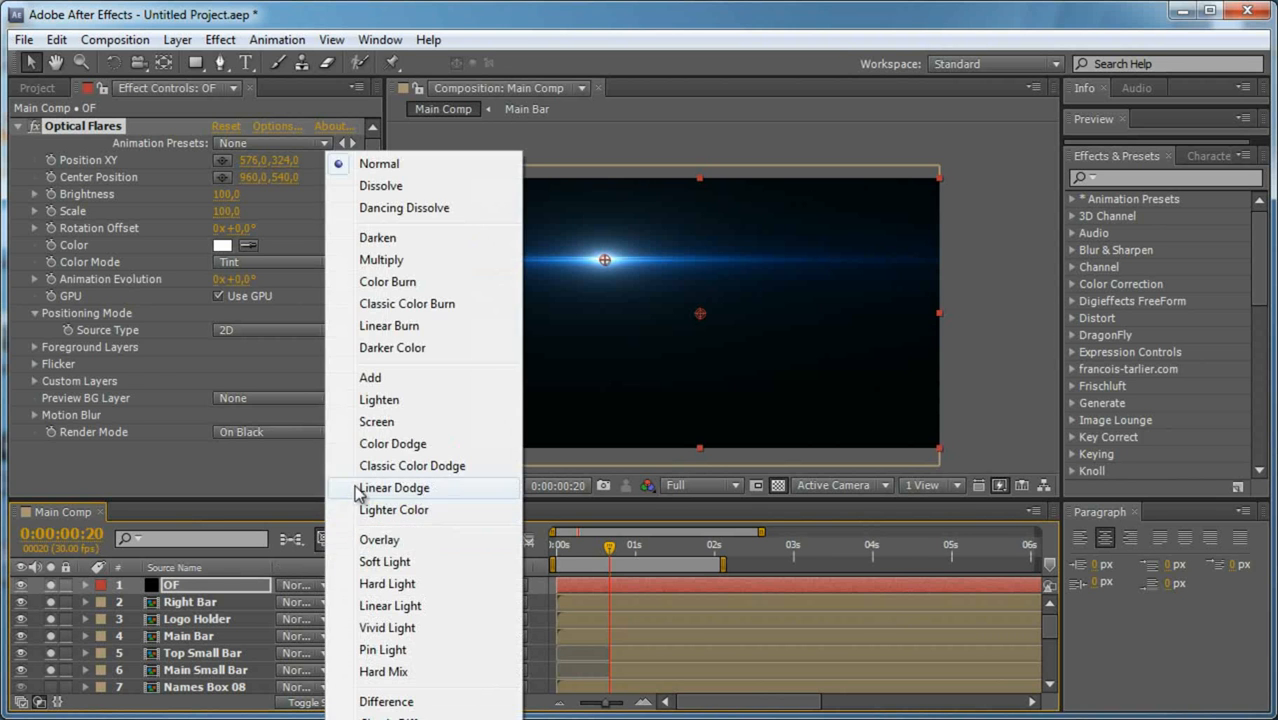
pyautogui.click(362, 380)
pyautogui.moveTo(609, 268); pyautogui.dragTo(841, 363)
# Align the flare with the Main Bar's top edge and move it off the frame's right side at Position XY 2000, 95.
pyautogui.press('.')
pyautogui.press('h')
pyautogui.scroll(1, 950, 308)
pyautogui.moveTo(966, 310); pyautogui.dragTo(636, 361)
pyautogui.press('v')
pyautogui.moveTo(246, 160); pyautogui.dragTo(168, 187)
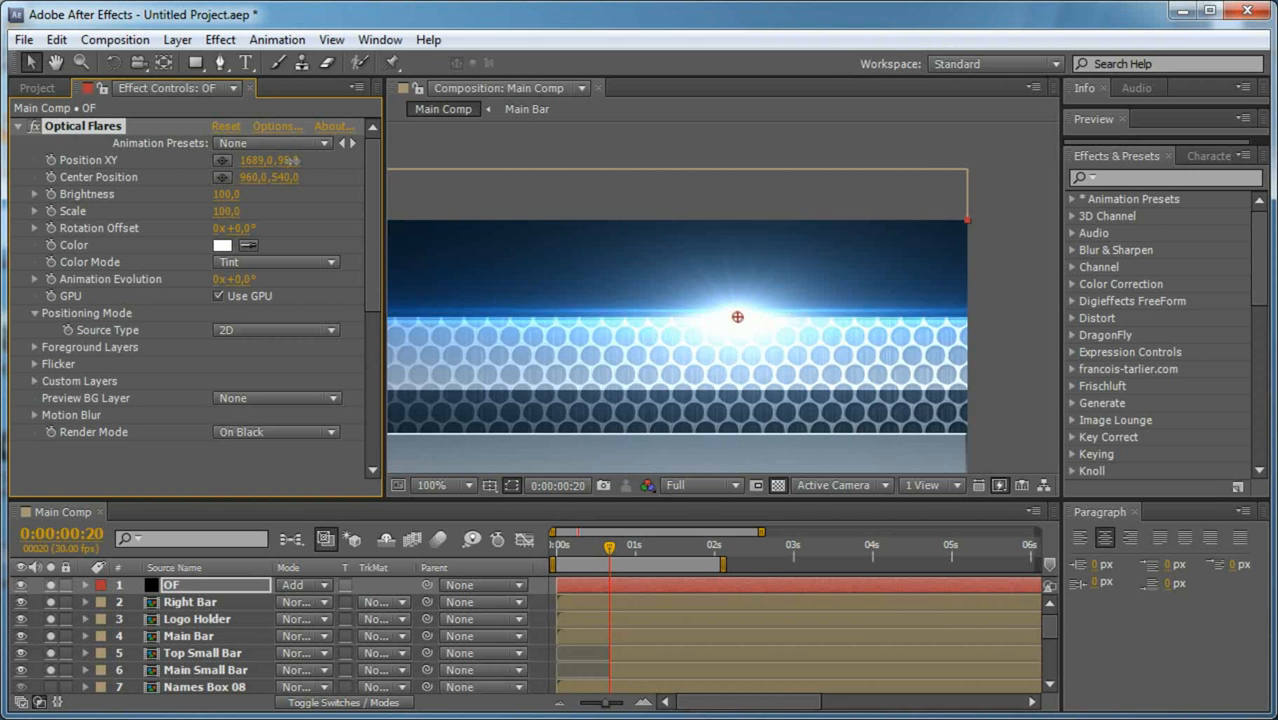
pyautogui.click(222, 160)
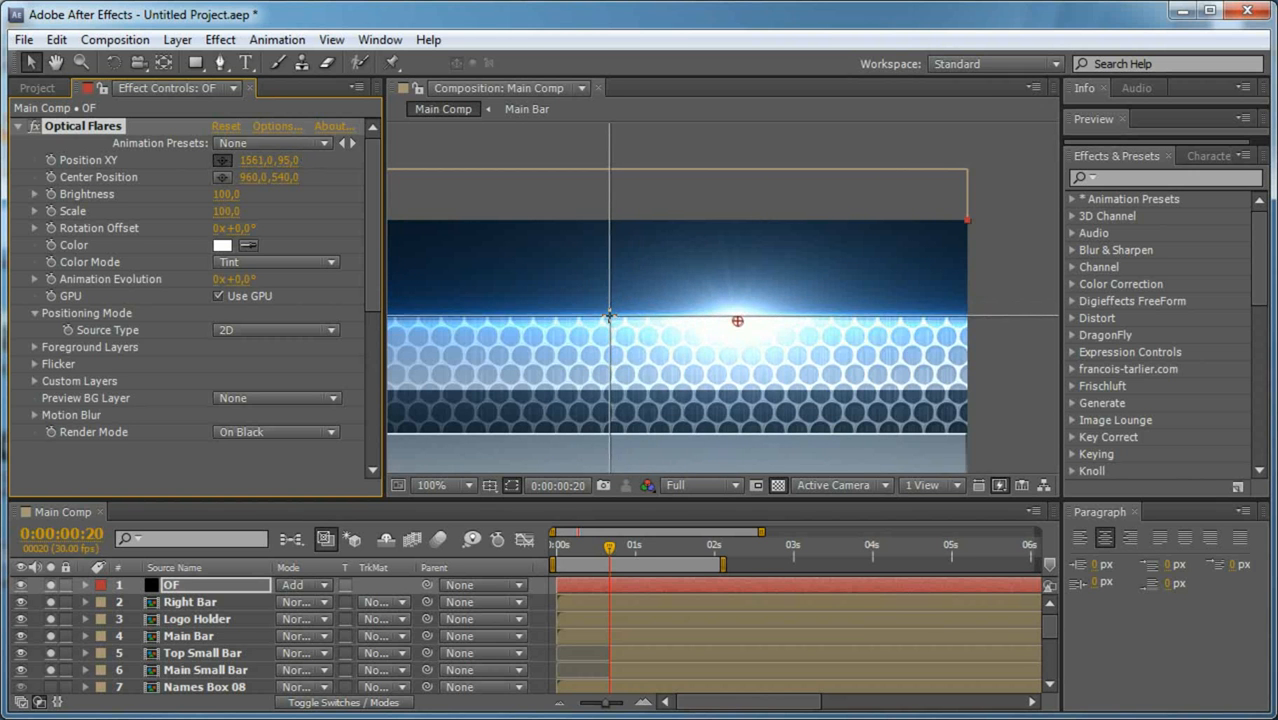
pyautogui.click(611, 319)
pyautogui.moveTo(258, 163); pyautogui.dragTo(648, 186)
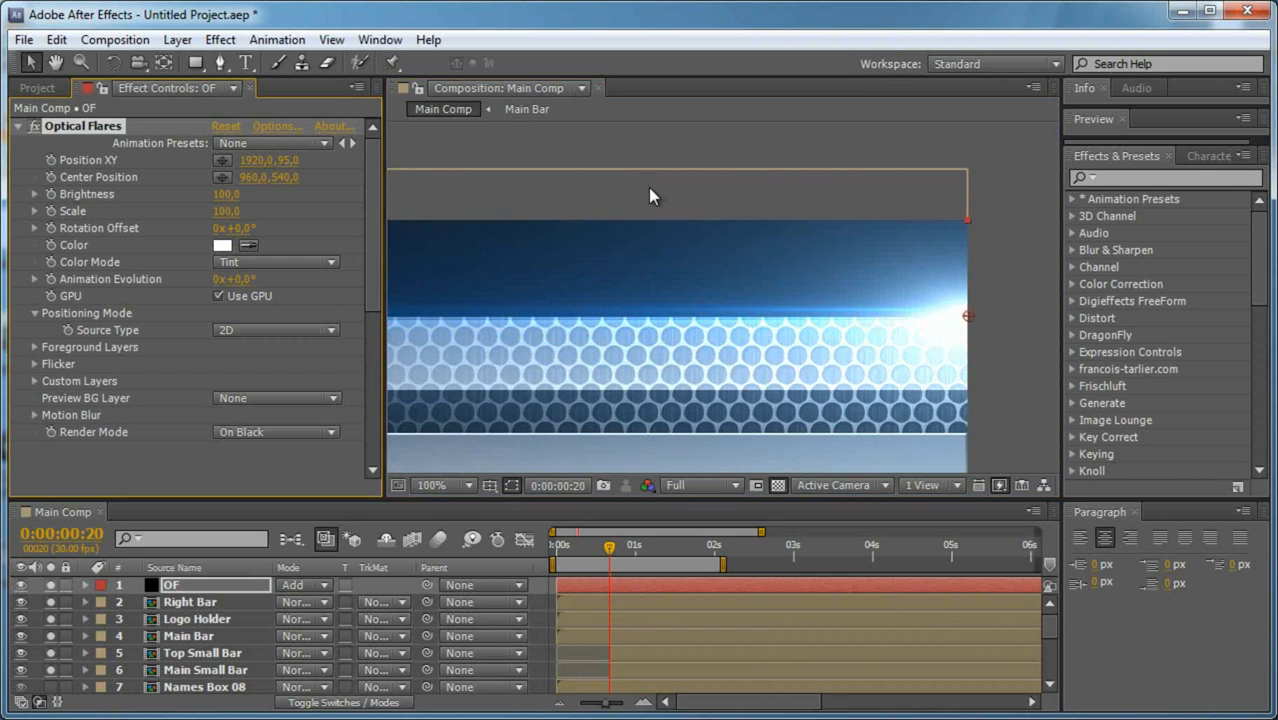
pyautogui.scroll(-1, 653, 201)
pyautogui.moveTo(258, 160); pyautogui.dragTo(315, 160)
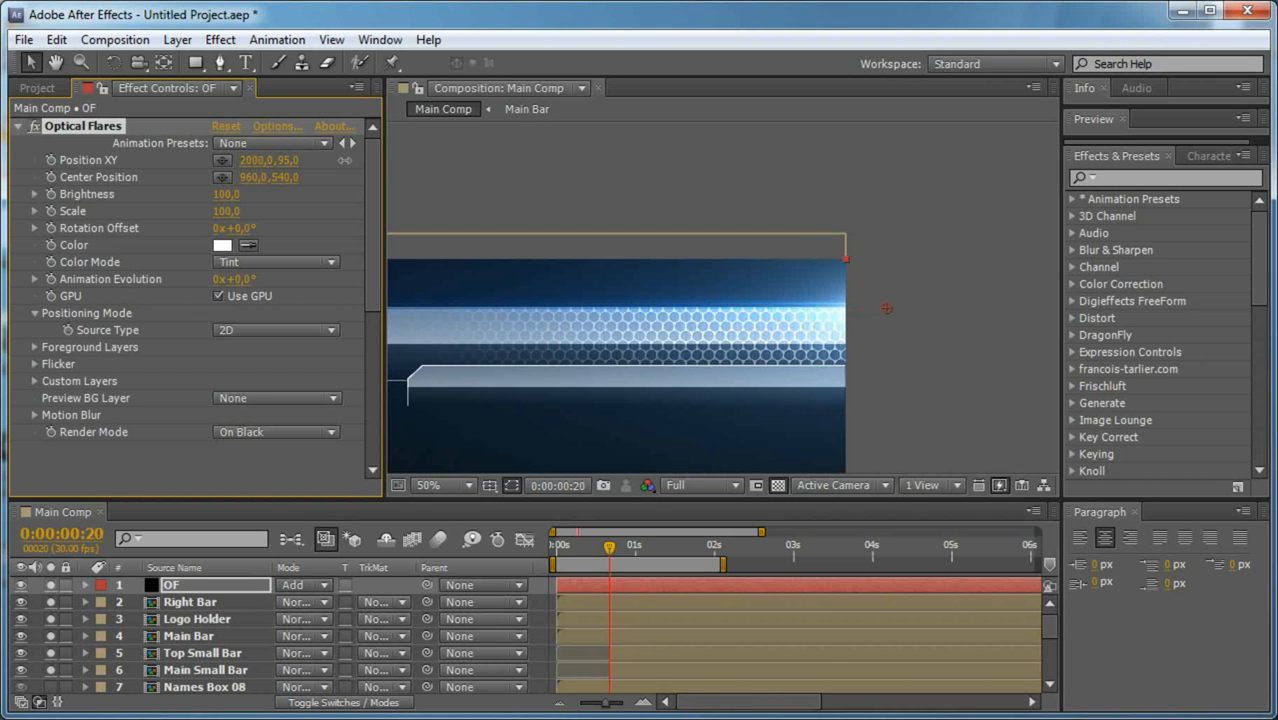
# At 0:00:00:00, enable keyframing for the flare's Position XY and Brightness and set Brightness to 0.
pyautogui.moveTo(609, 548); pyautogui.dragTo(547, 558)
pyautogui.click(50, 160)
pyautogui.click(51, 194)
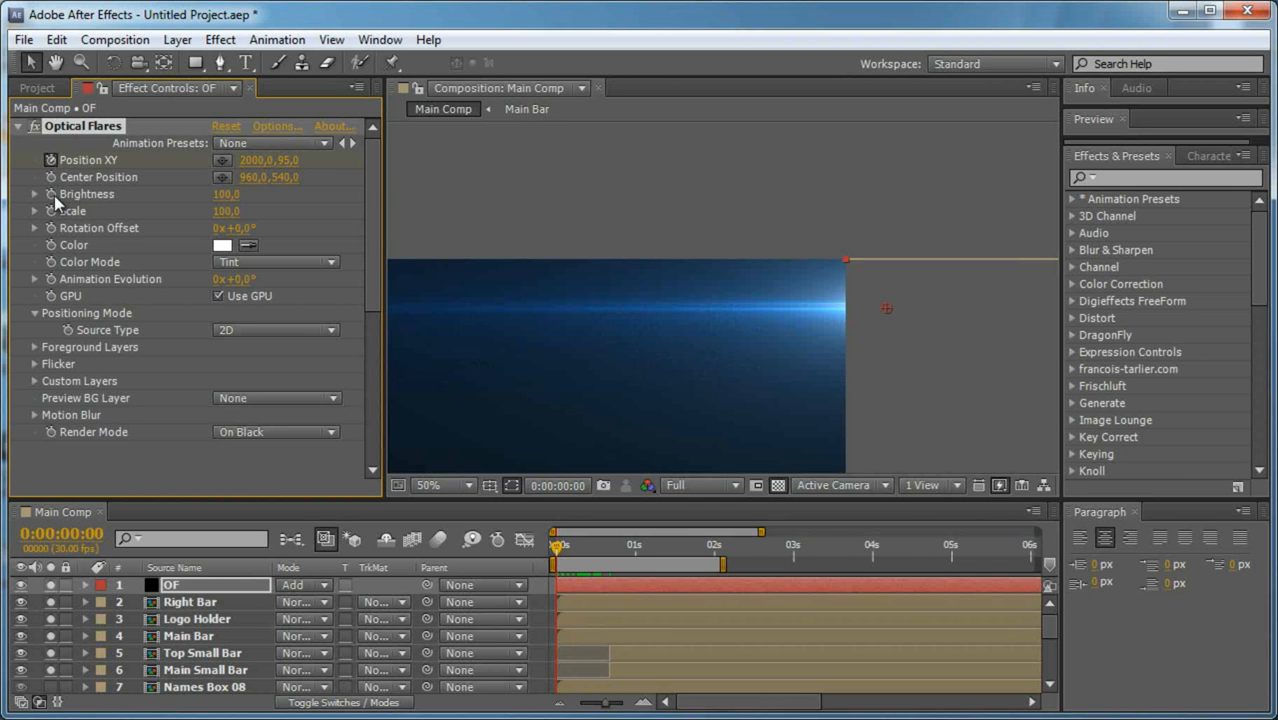
pyautogui.click(228, 194)
# Reveal the Main Bar's Linear Wipe keyframes and go to the wipe's end at 0:00:00:20.
pyautogui.click(240, 670)
pyautogui.press('p')
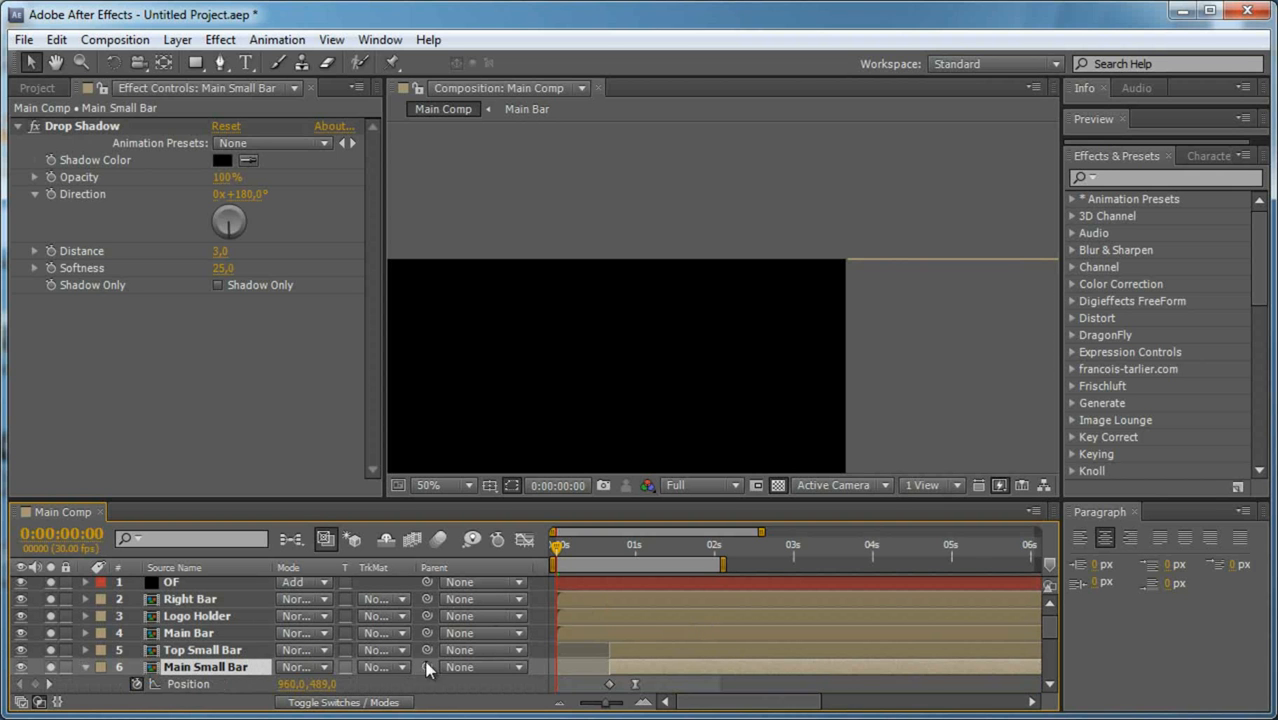
pyautogui.press('p')
pyautogui.click(218, 637)
pyautogui.press('u')
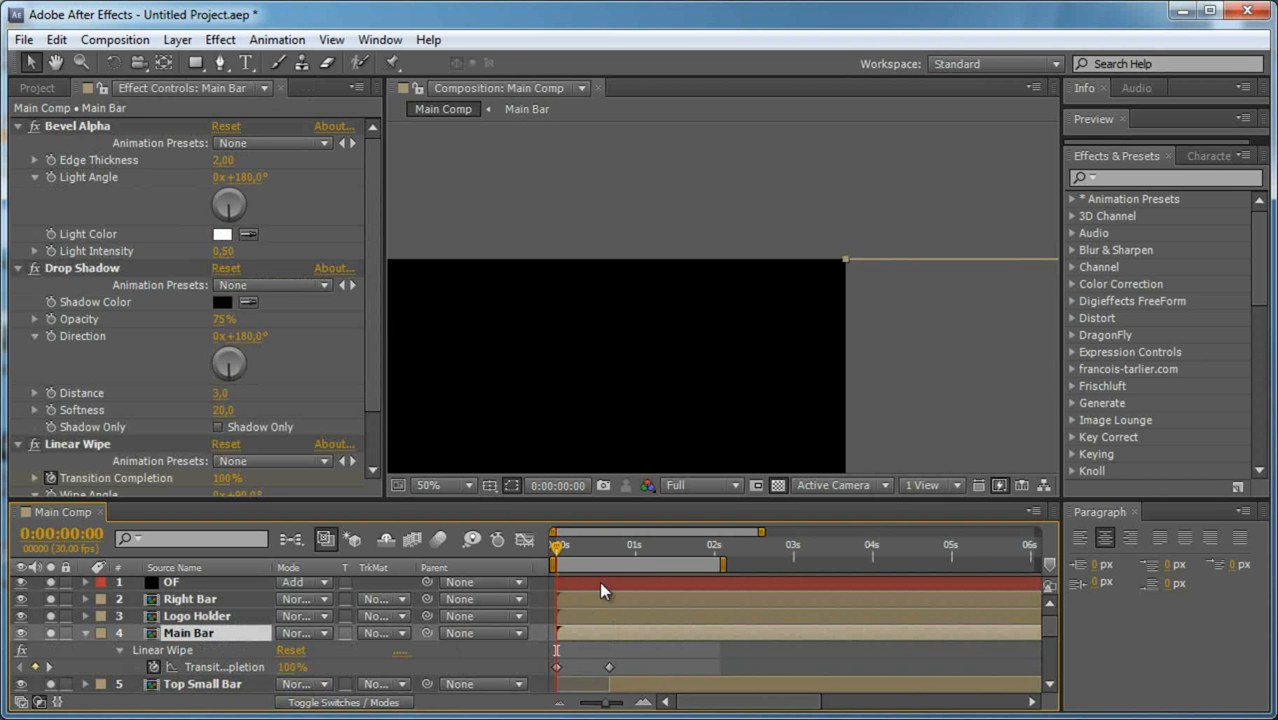
pyautogui.click(609, 547)
pyautogui.press('space')
pyautogui.moveTo(588, 260); pyautogui.dragTo(976, 243)
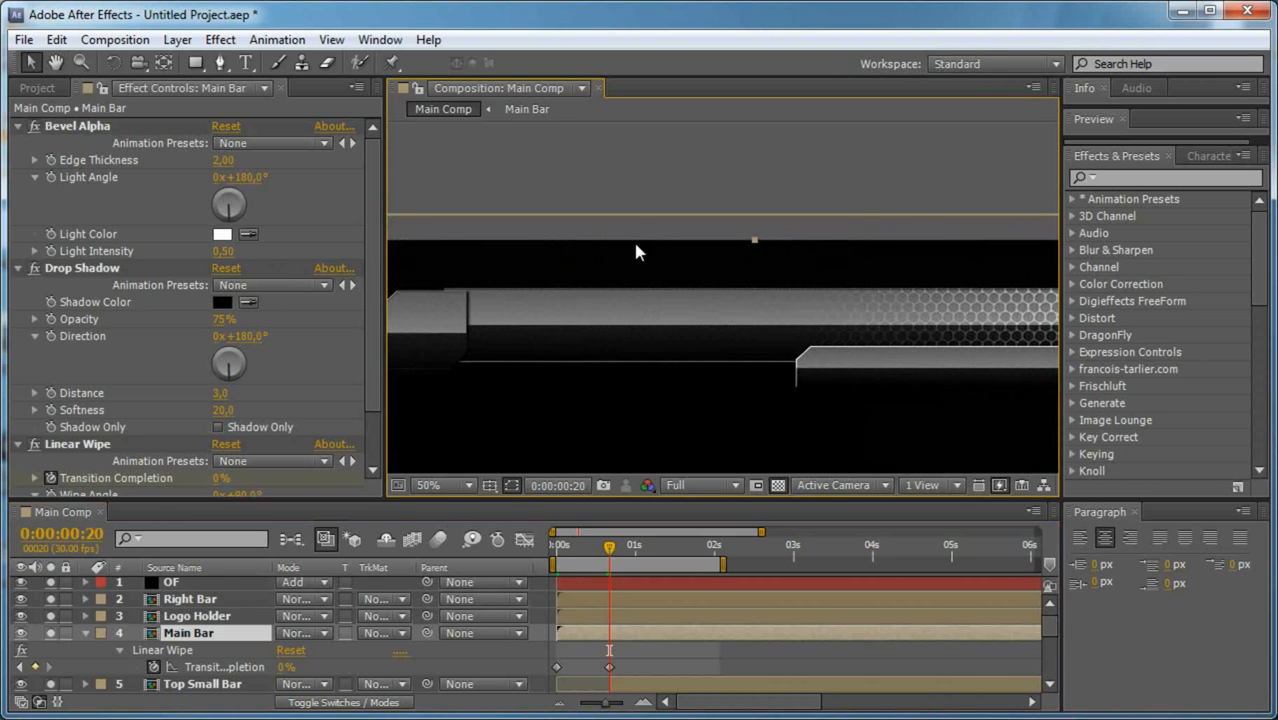
# At 0:00:00:20, set the OF flare's Position XY to 246, 95 and add a Brightness keyframe of 0.
pyautogui.click(180, 583)
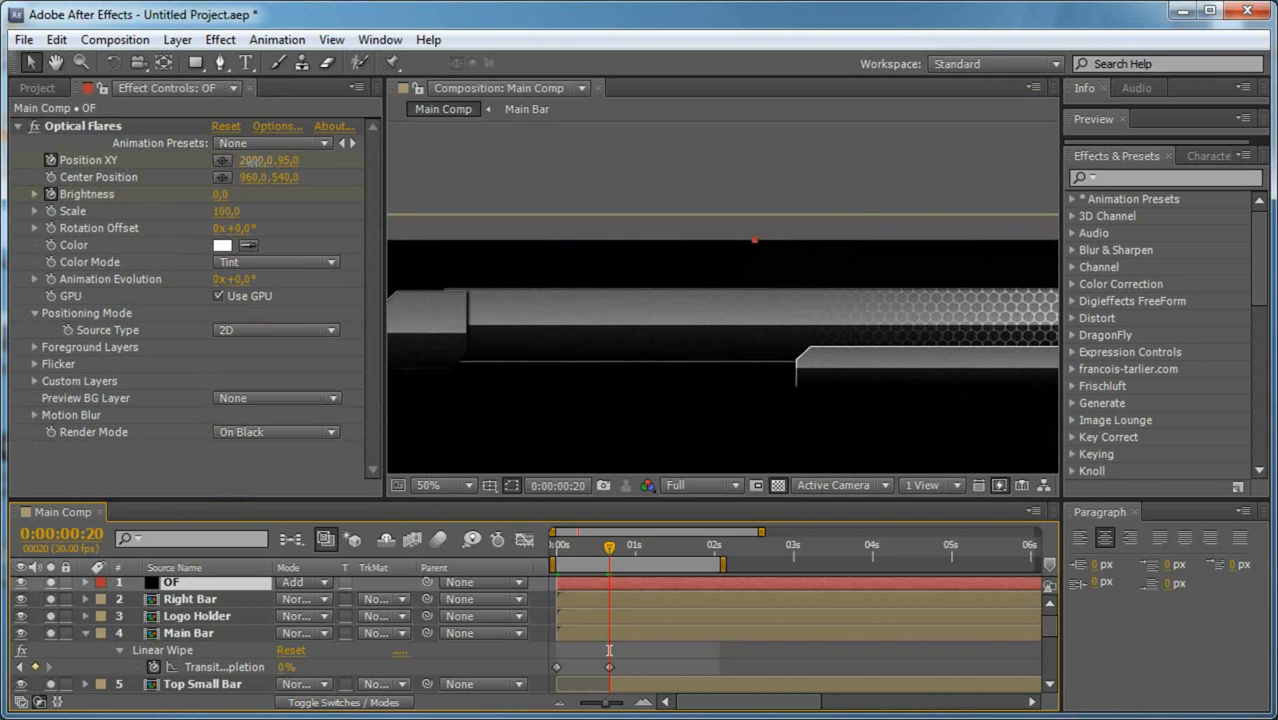
pyautogui.moveTo(217, 172); pyautogui.dragTo(100, 187)
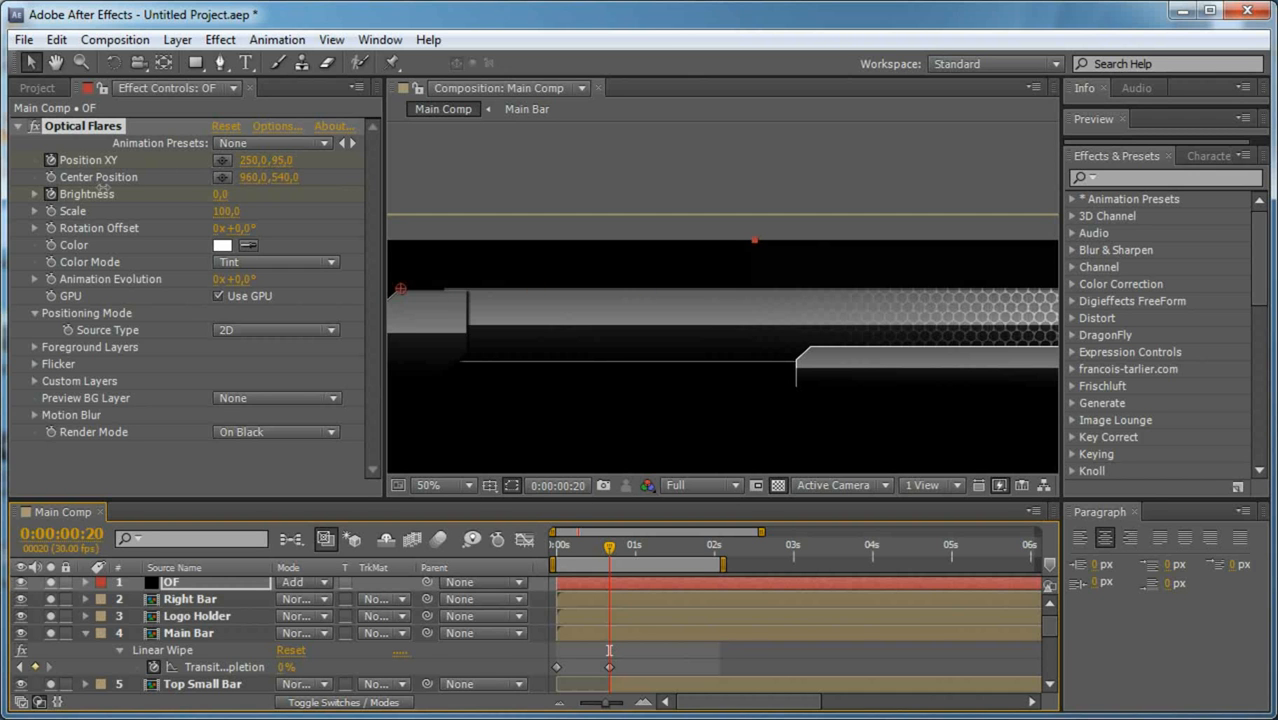
pyautogui.click(98, 188)
pyautogui.press('u')
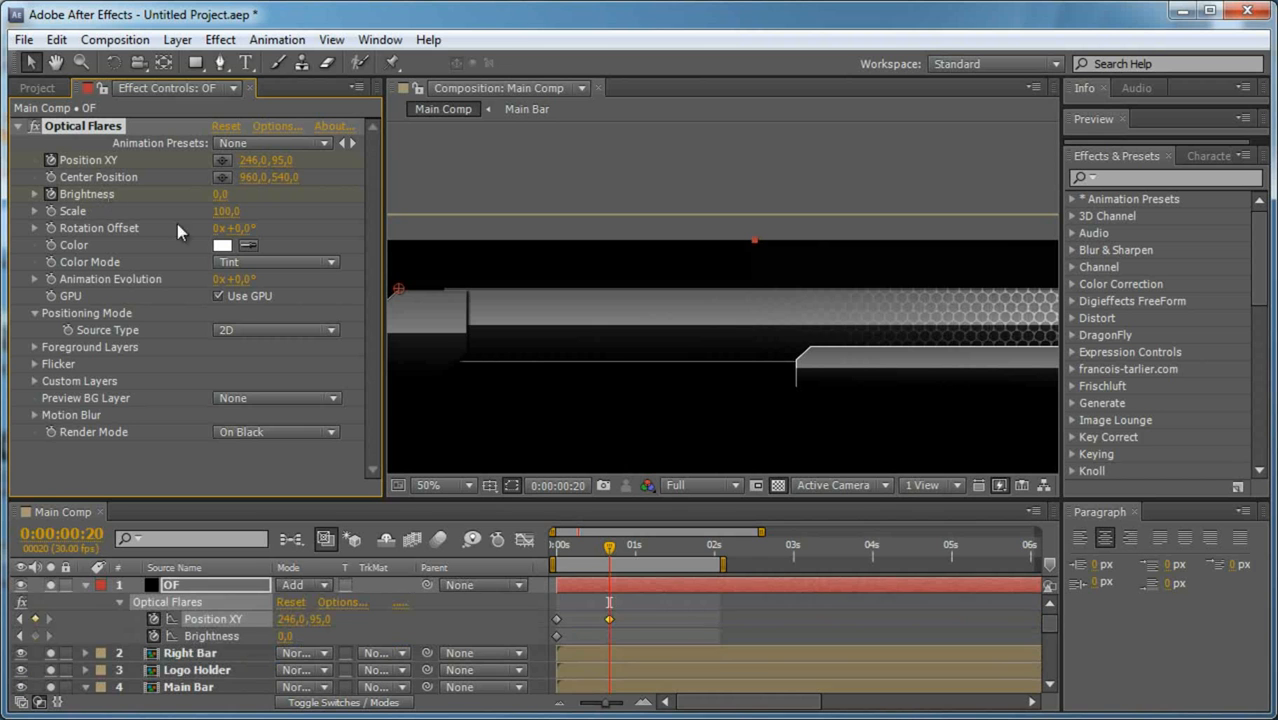
pyautogui.click(35, 636)
# At 0:00:00:03, set the flare's Brightness to 100.
pyautogui.press('Home')
pyautogui.press('pagedown')
pyautogui.press('pagedown')
pyautogui.press('pagedown')
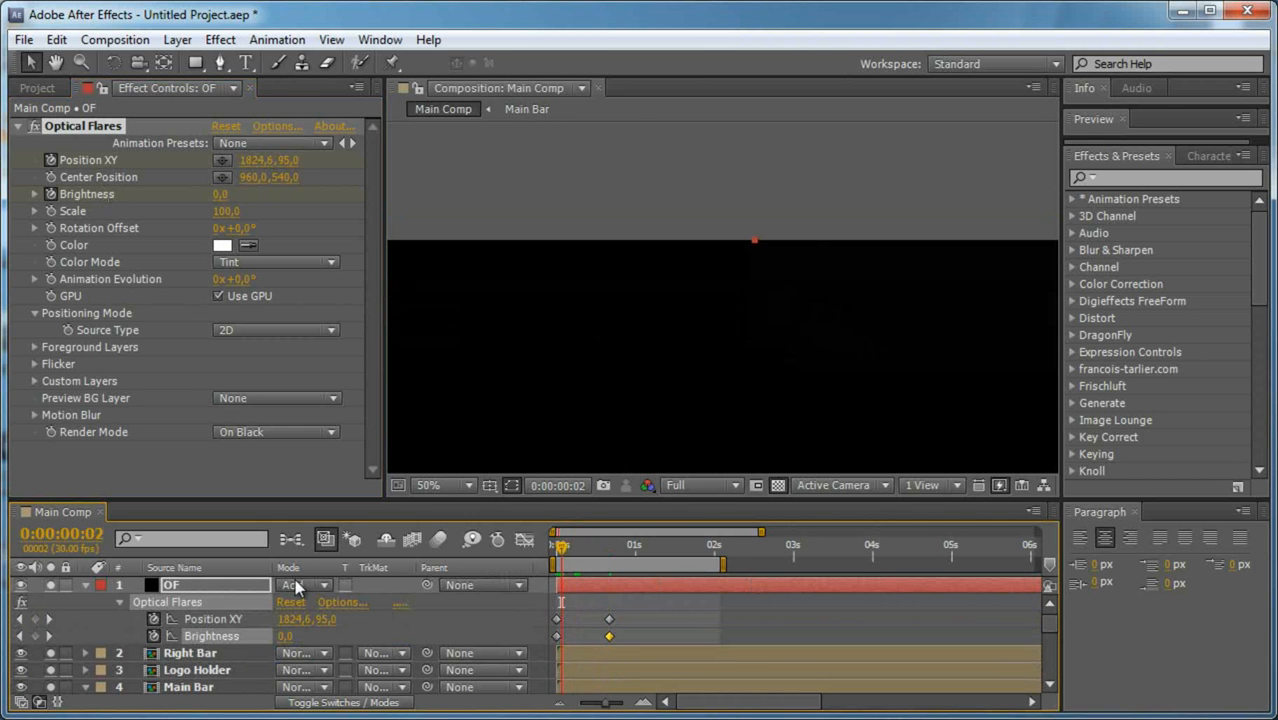
pyautogui.click(287, 637)
pyautogui.write('100')
pyautogui.press('Return')
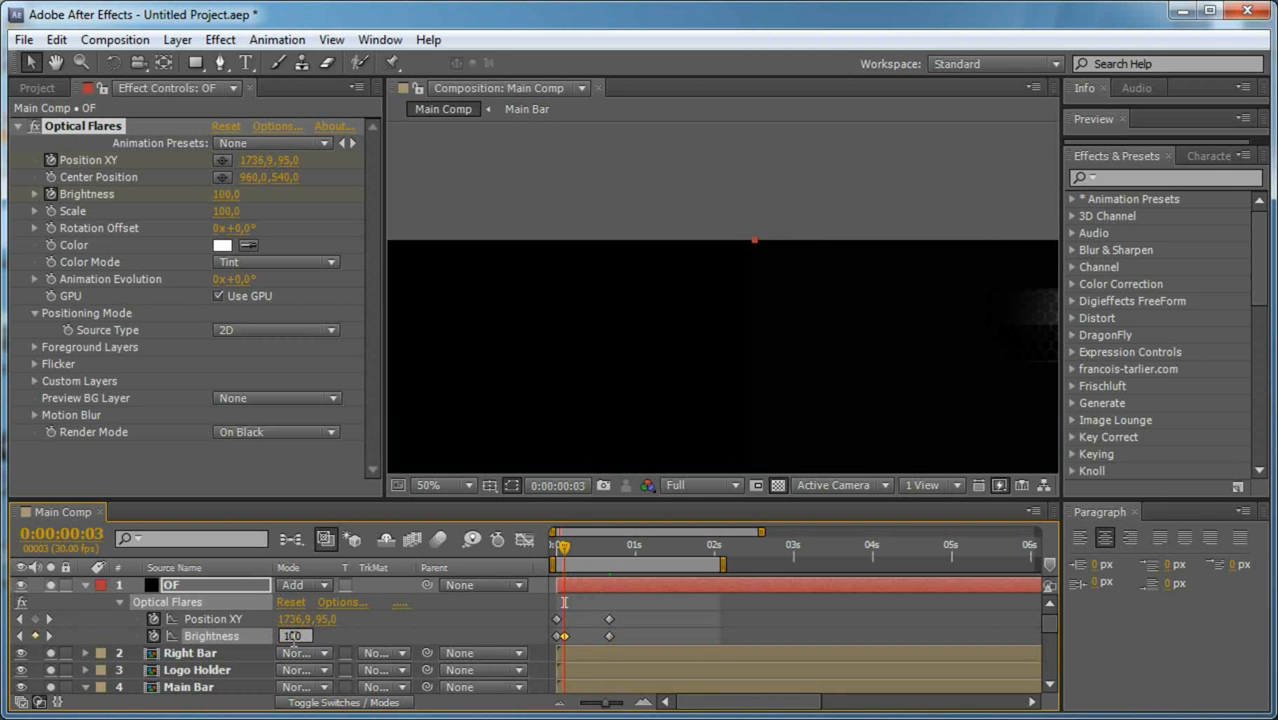
# At 0:00:00:15, set the flare's Brightness to 100.
pyautogui.click(610, 553)
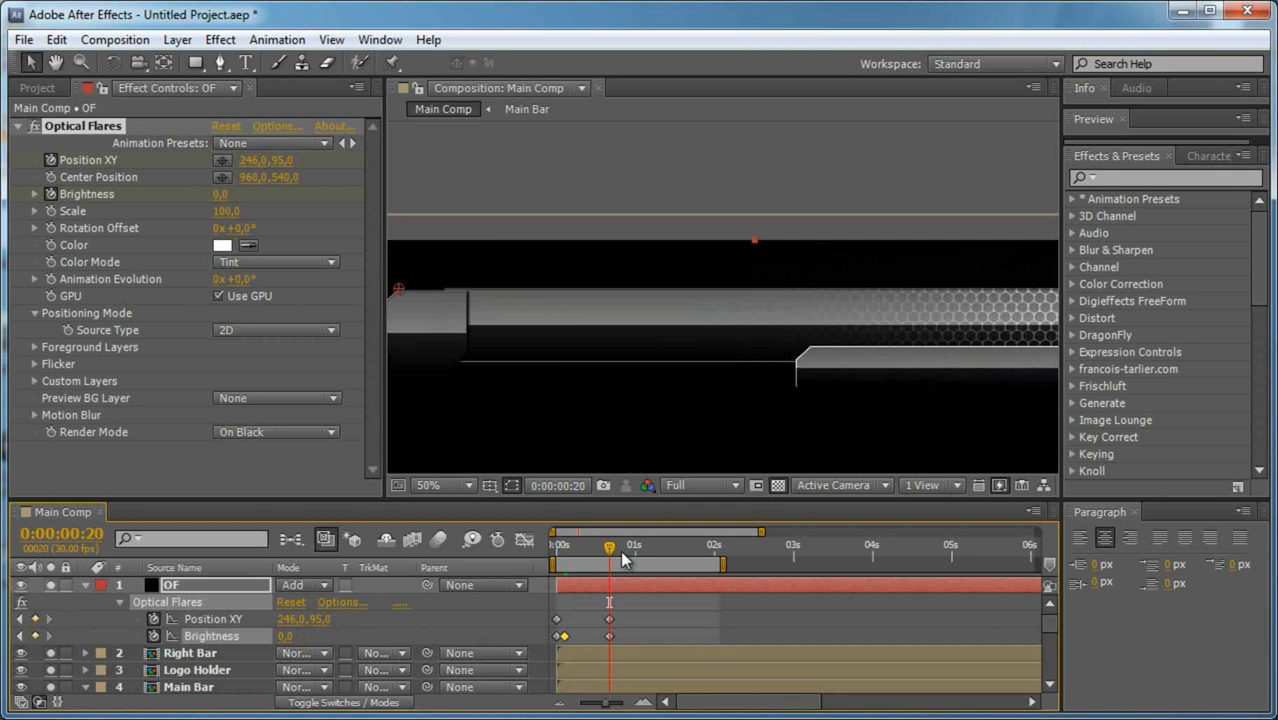
pyautogui.moveTo(621, 558); pyautogui.dragTo(607, 556)
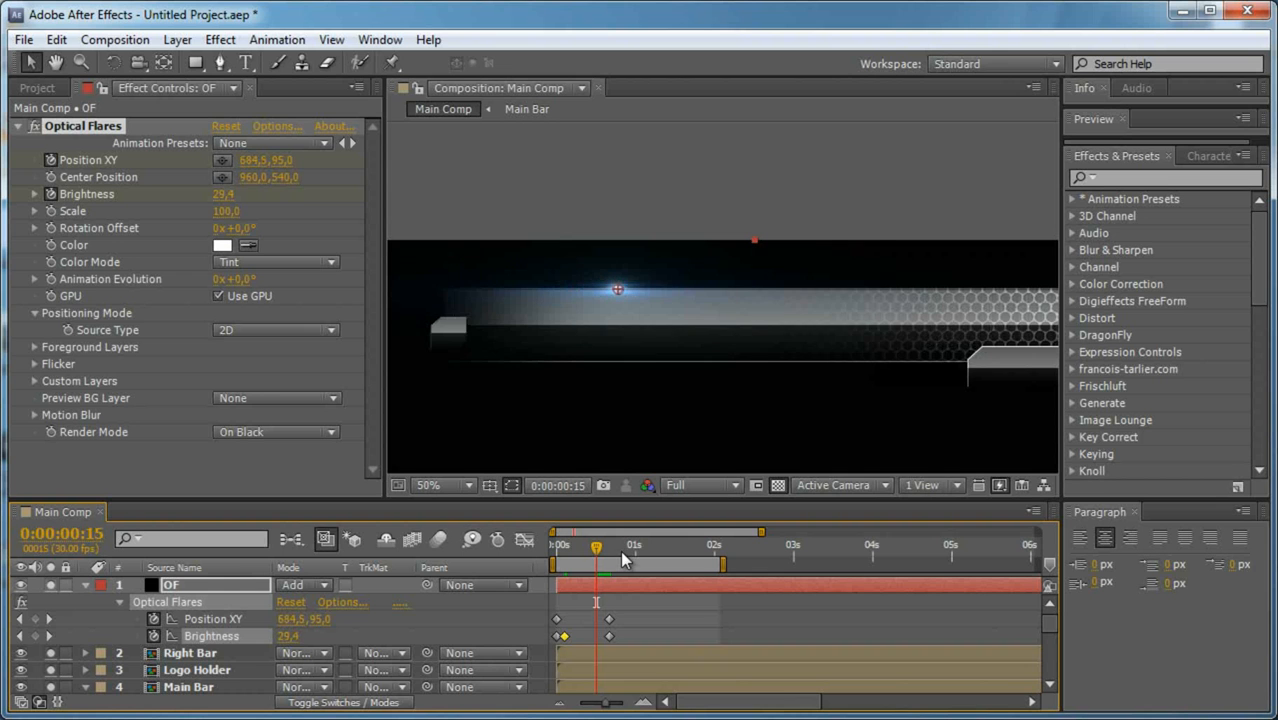
pyautogui.moveTo(288, 637); pyautogui.dragTo(654, 599)
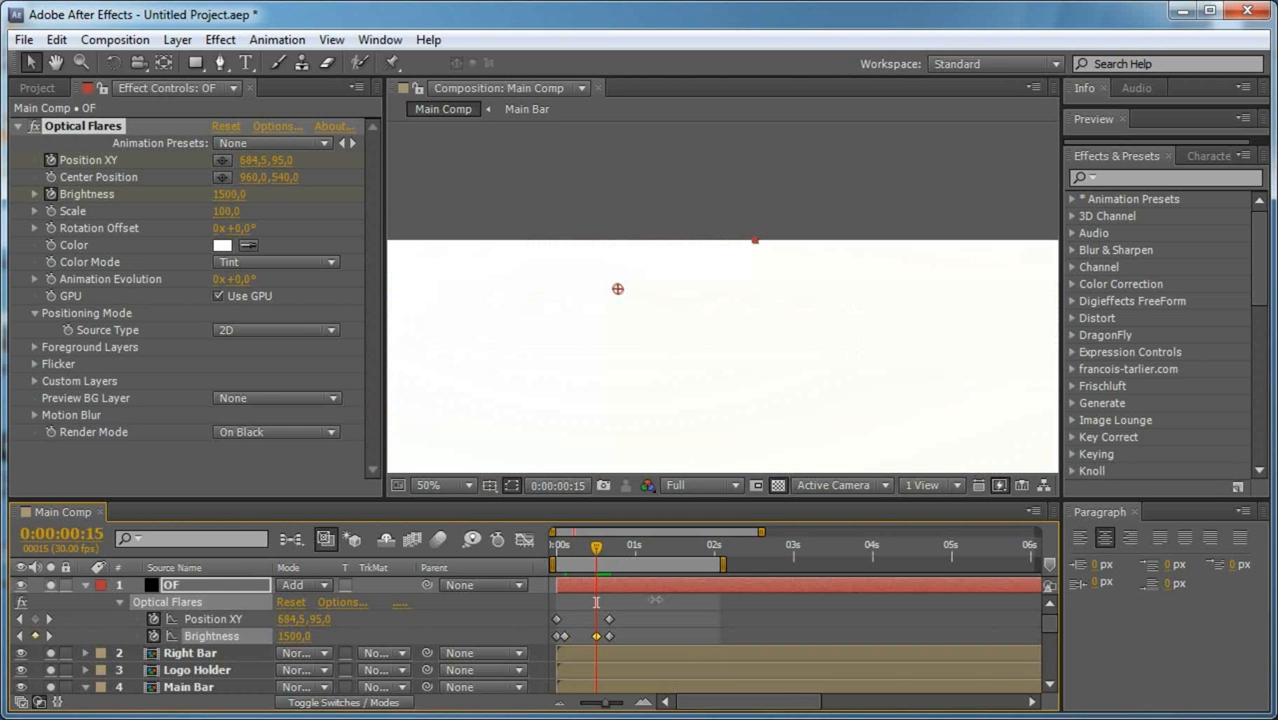
pyautogui.click(294, 636)
pyautogui.write('100')
pyautogui.press('Return')
# Preview the flare sweep across the bar and scrub to 0:00:00:19 to inspect its fade-out.
pyautogui.scroll(-2, 650, 437)
pyautogui.click(686, 610)
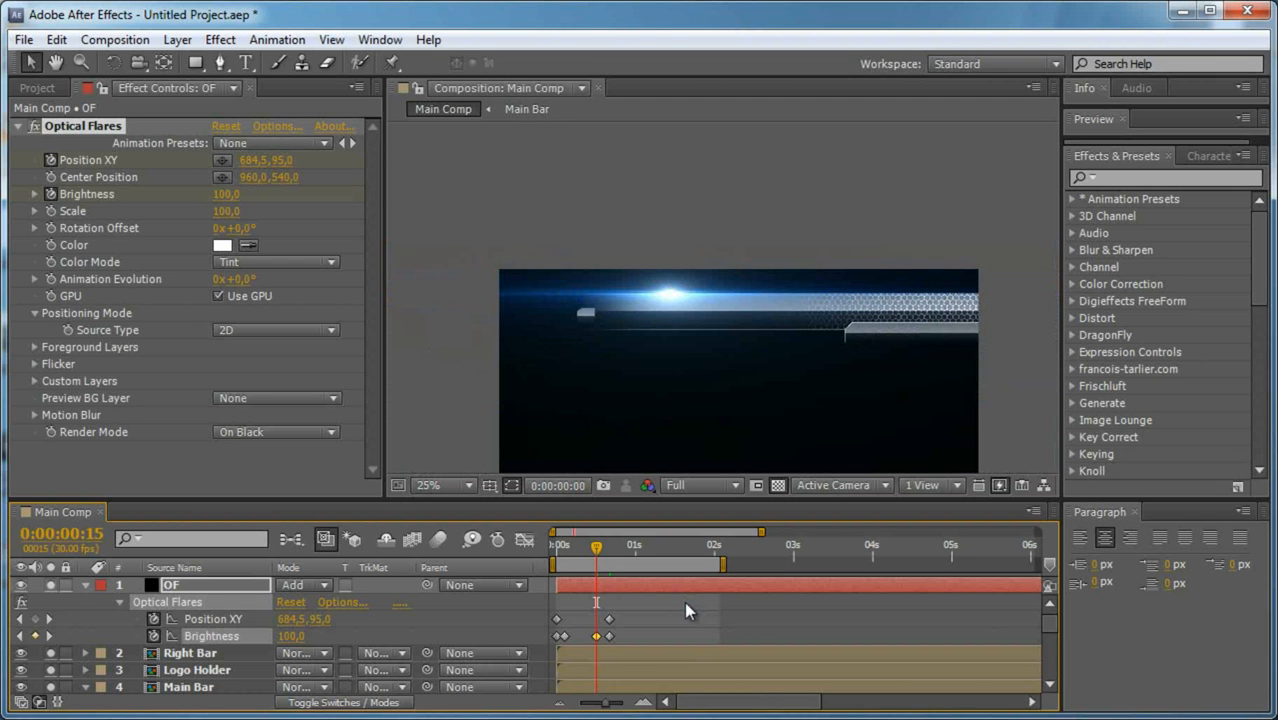
pyautogui.press('space')
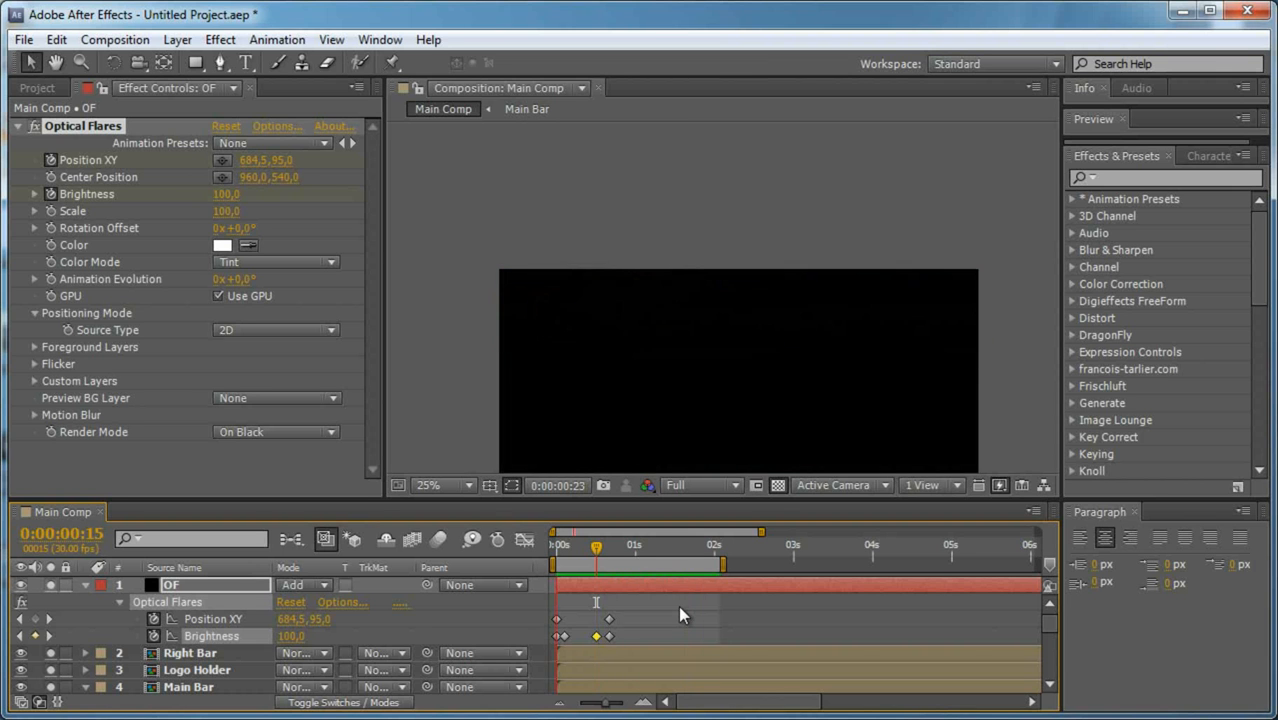
pyautogui.click(596, 560)
pyautogui.moveTo(596, 560); pyautogui.dragTo(606, 558)
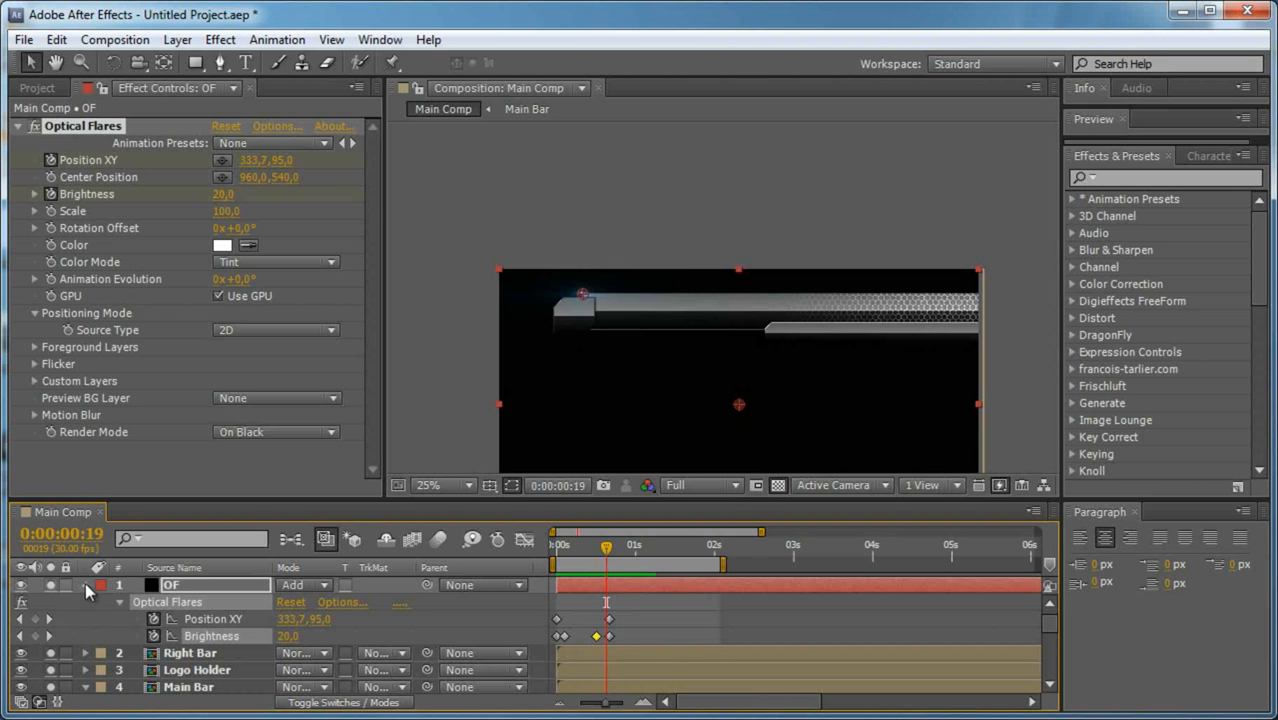
# Collapse the expanded layers in Main Comp, turn off solo for all of them and go to 0:00:00:29.
pyautogui.click(84, 585)
pyautogui.click(86, 636)
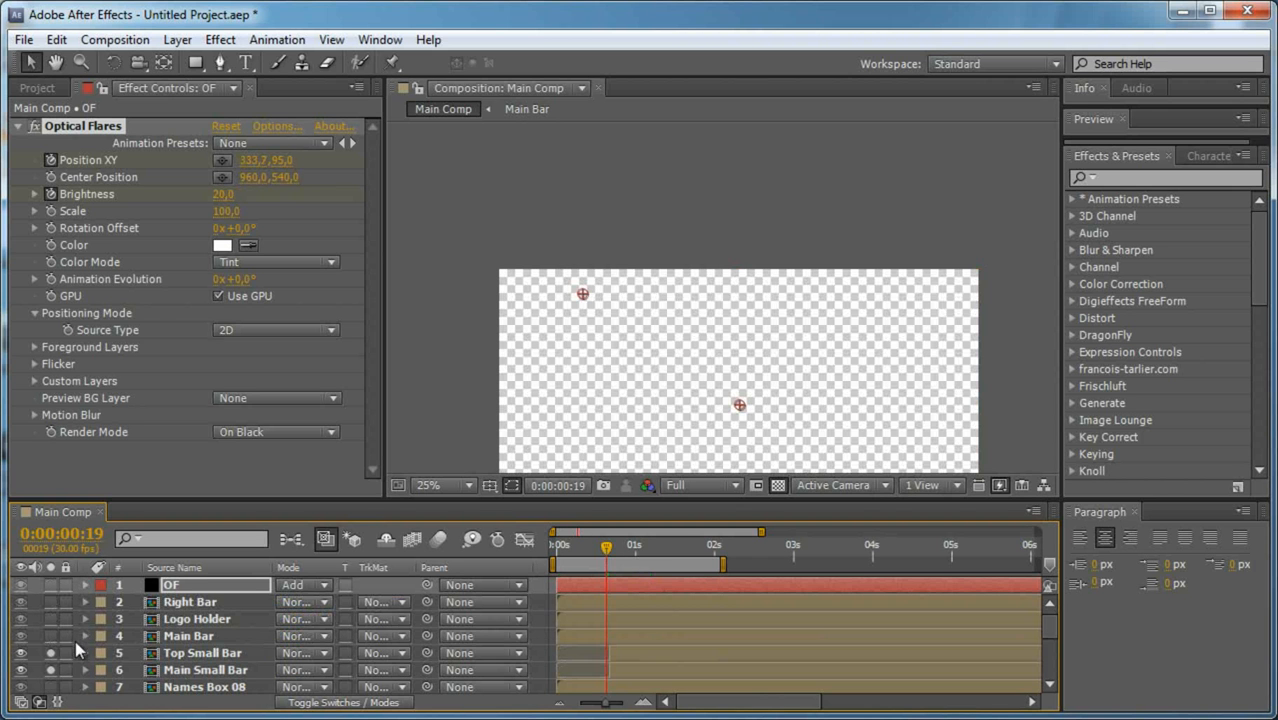
pyautogui.moveTo(736, 394); pyautogui.dragTo(715, 339)
pyautogui.moveTo(608, 549)
pyautogui.mouseDown()
pyautogui.moveTo(653, 549)
pyautogui.moveTo(633, 549)
pyautogui.mouseUp()
# Create a new composition using the HDTV 1080 29.97 preset.
pyautogui.hotkey('ctrl', 'n')
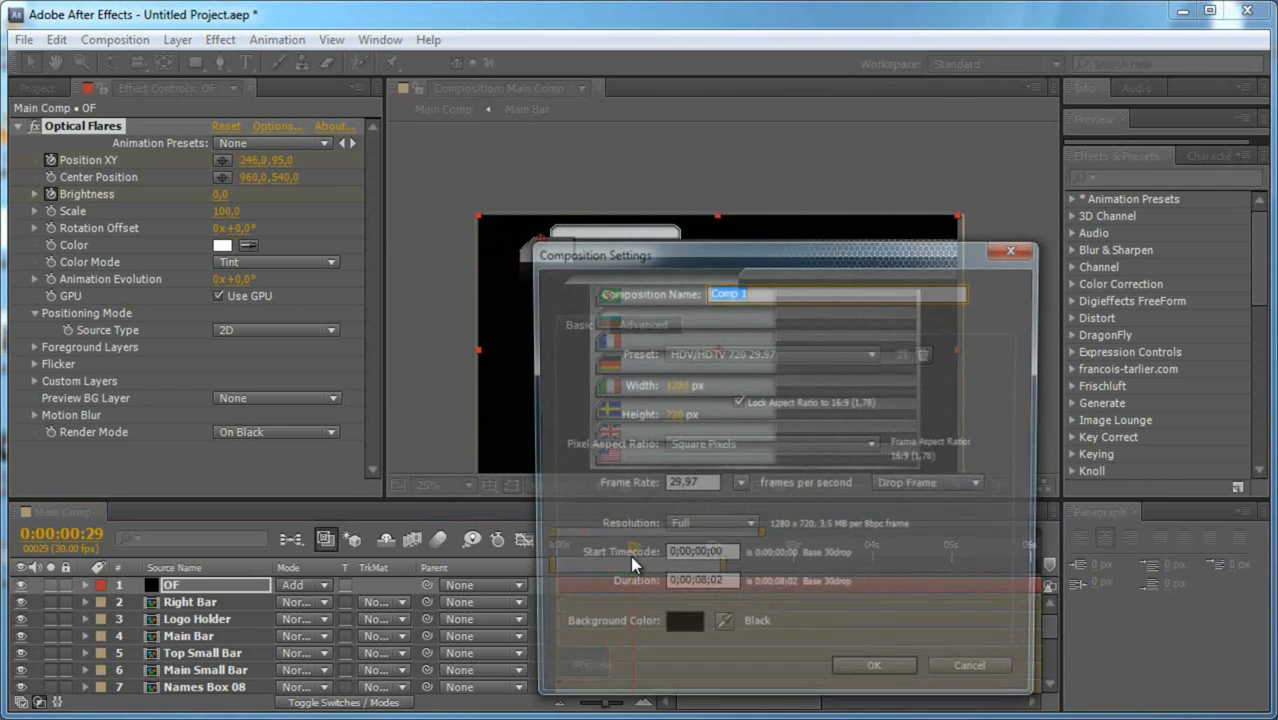
pyautogui.click(750, 355)
pyautogui.click(960, 719)
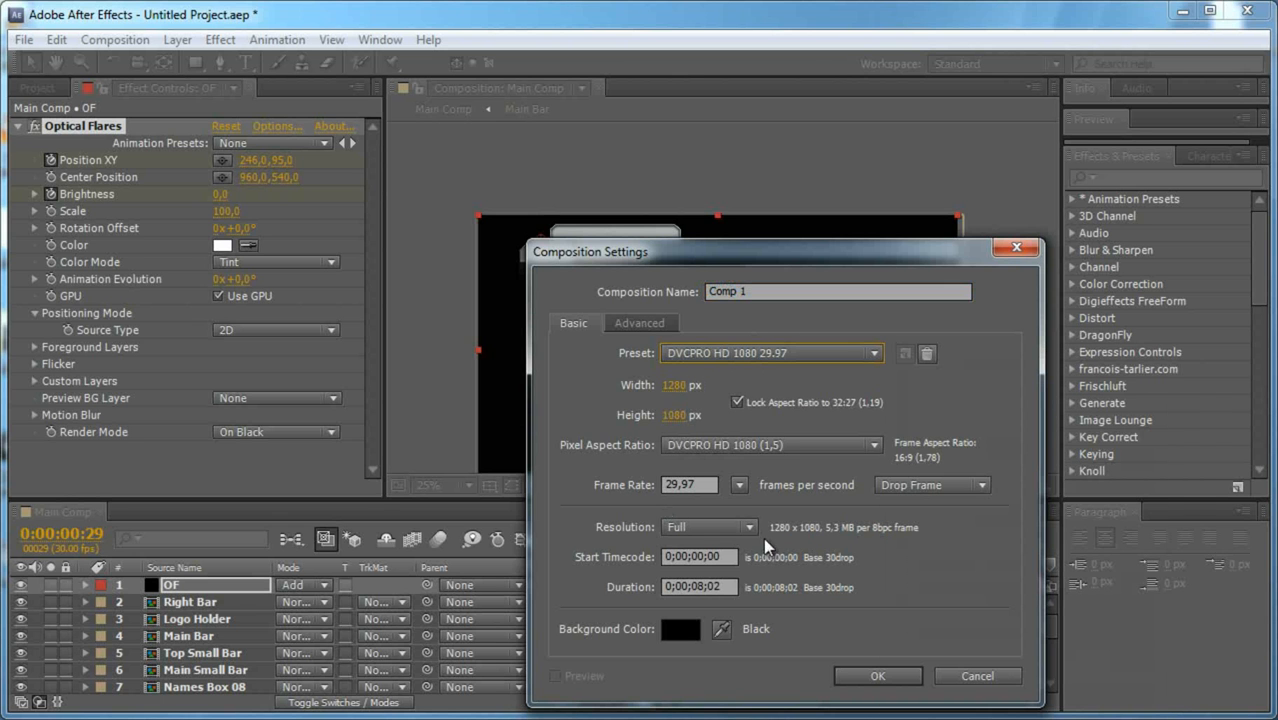
pyautogui.click(878, 677)
pyautogui.click(780, 356)
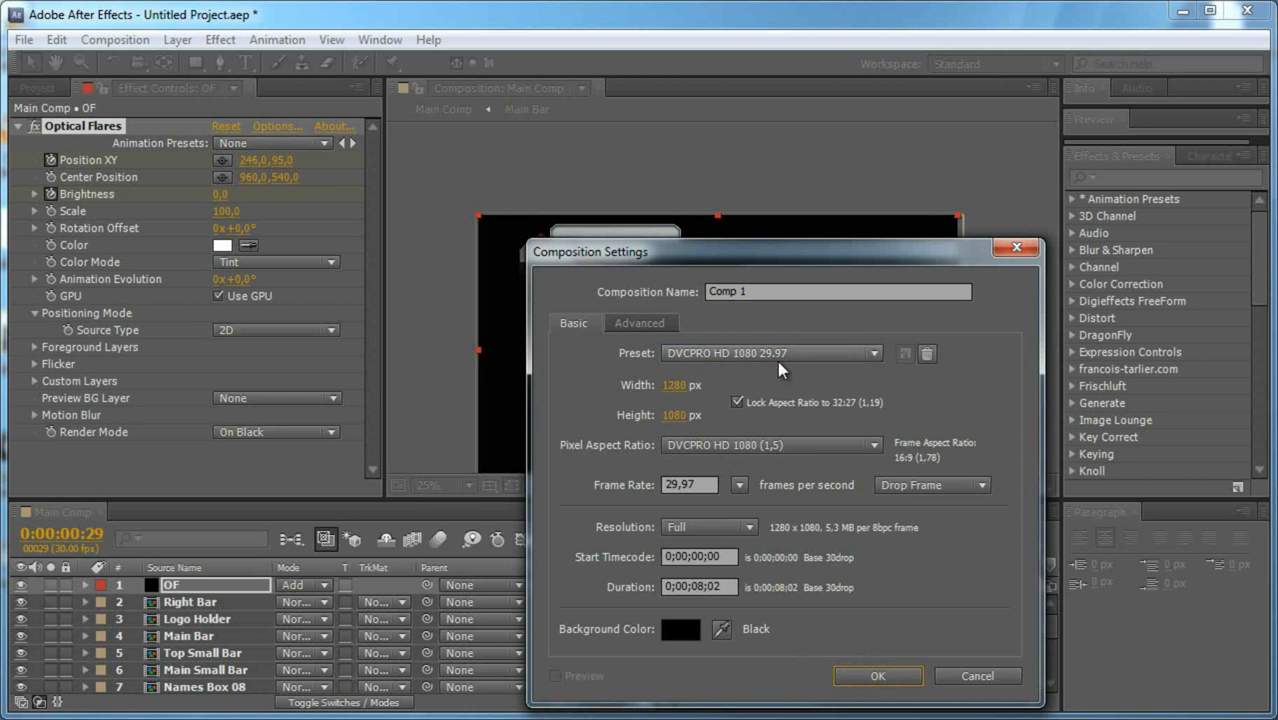
pyautogui.click(878, 677)
pyautogui.click(878, 677)
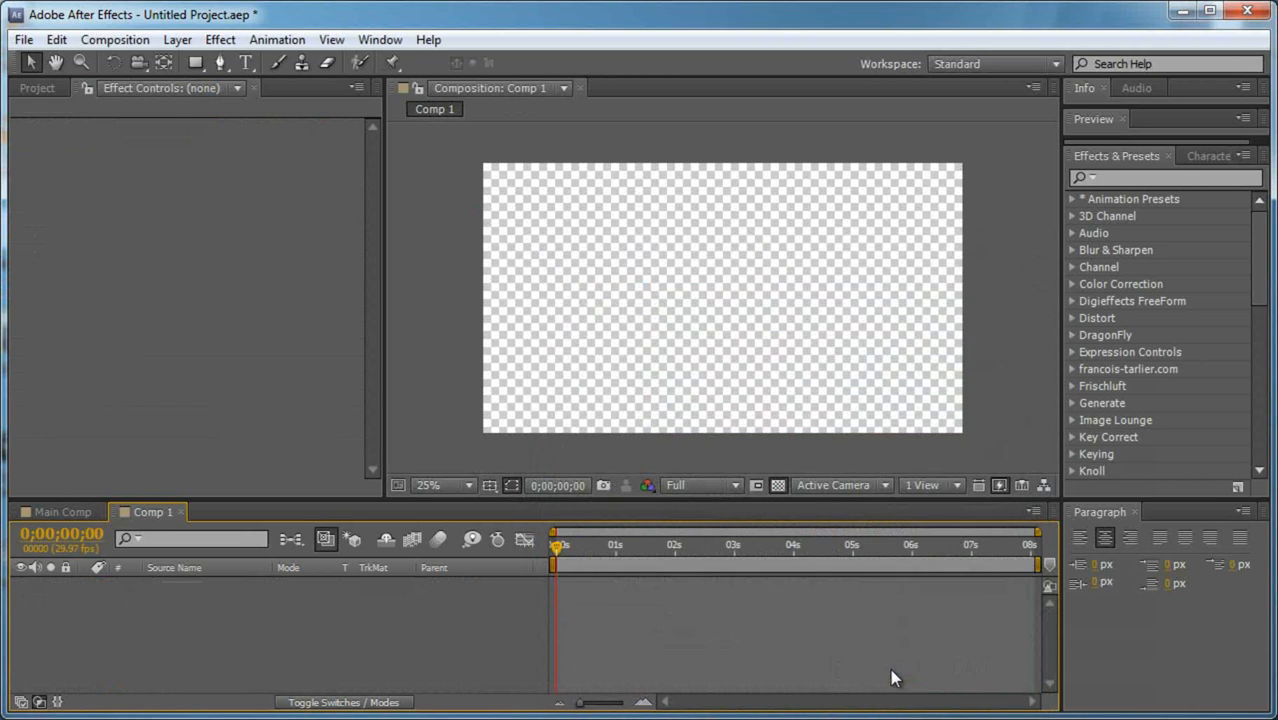
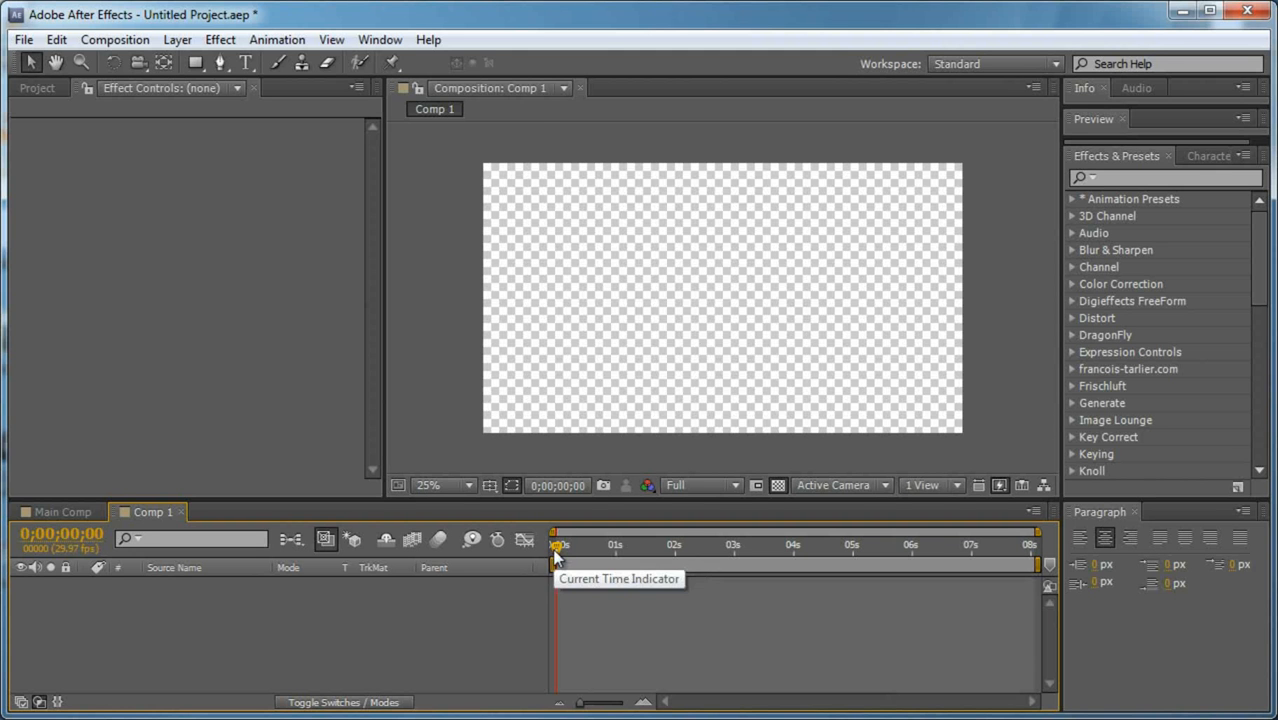
# Unlock the aspect ratio of Comp 1 and set its width to 64 px.
pyautogui.hotkey('ctrl', 'k')
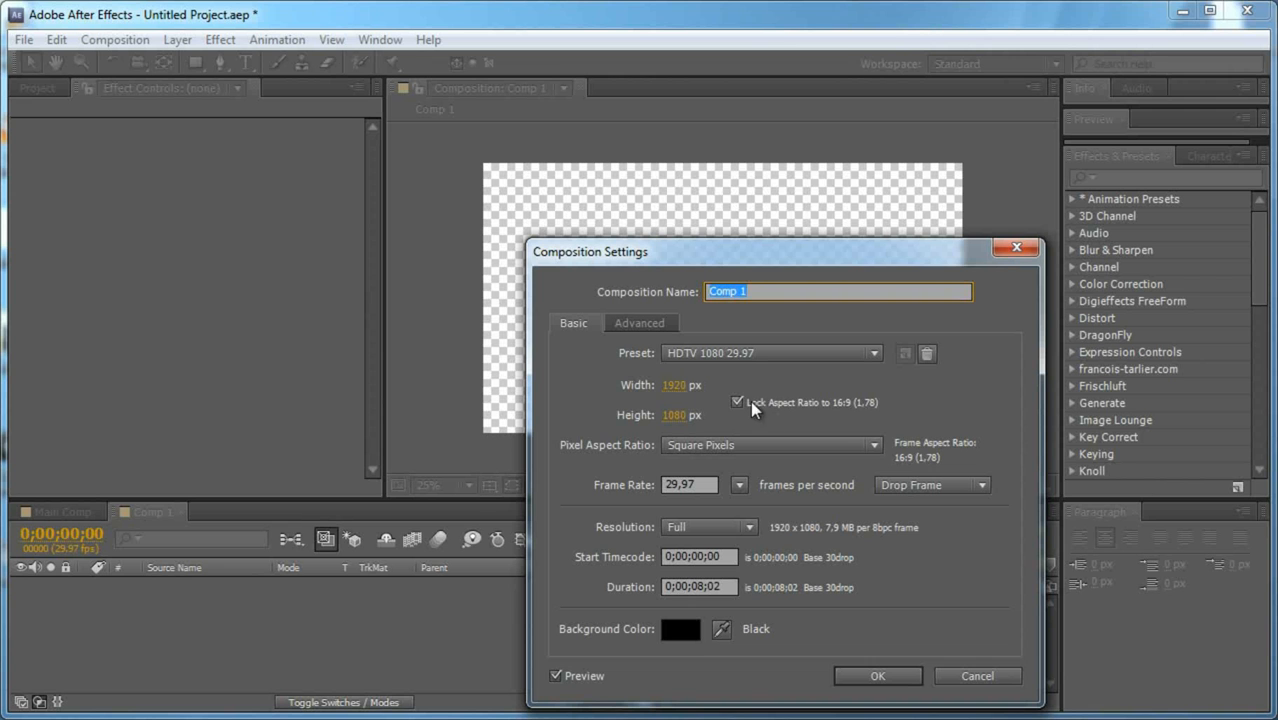
pyautogui.click(738, 403)
pyautogui.click(696, 386)
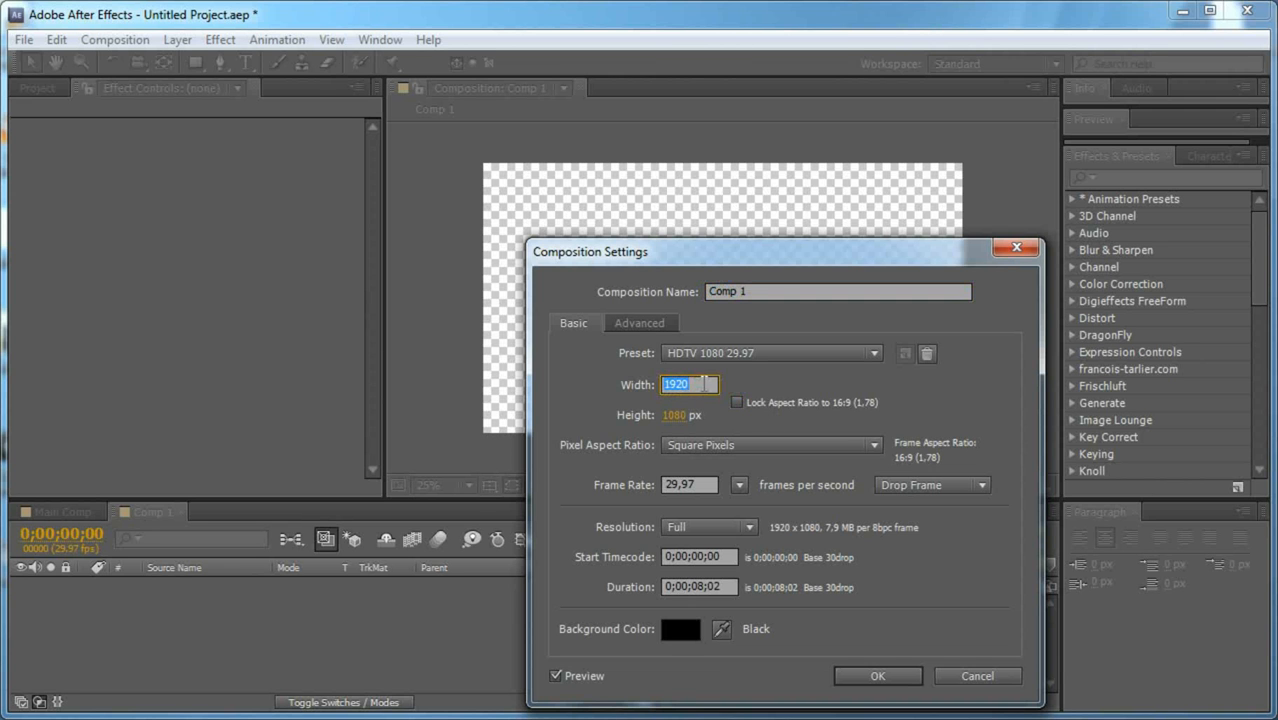
pyautogui.write('64')
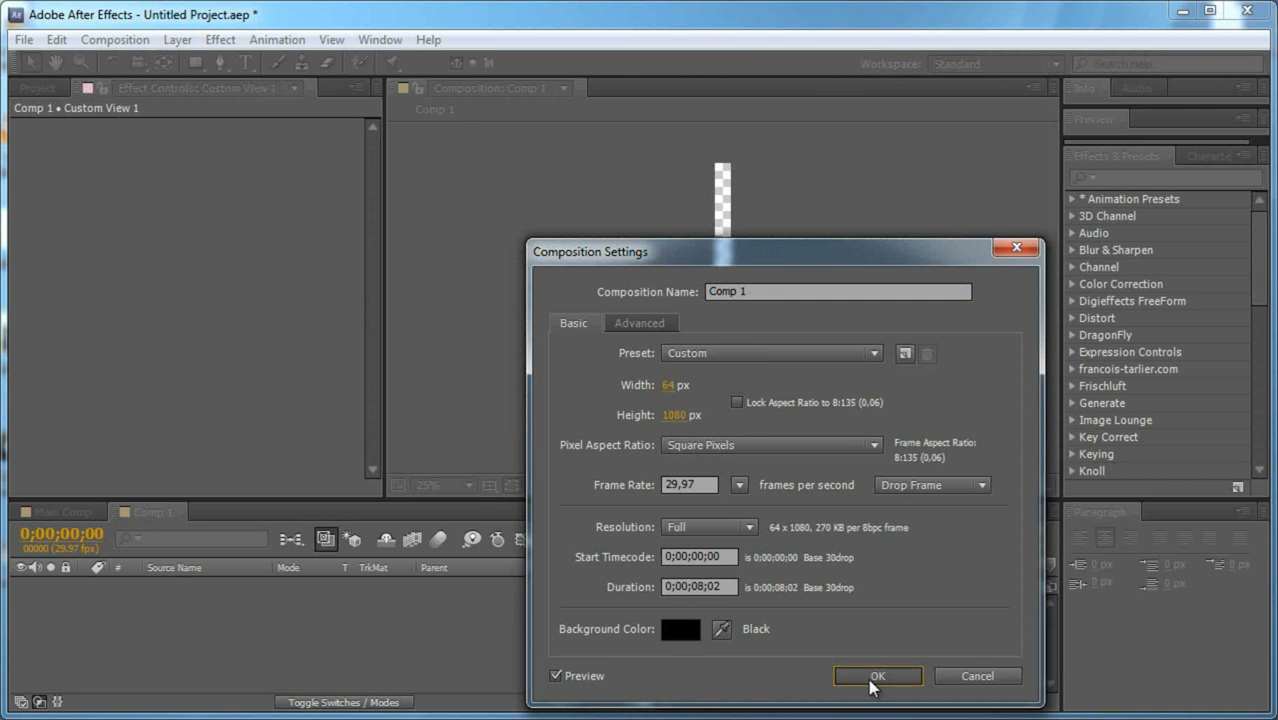
pyautogui.click(873, 677)
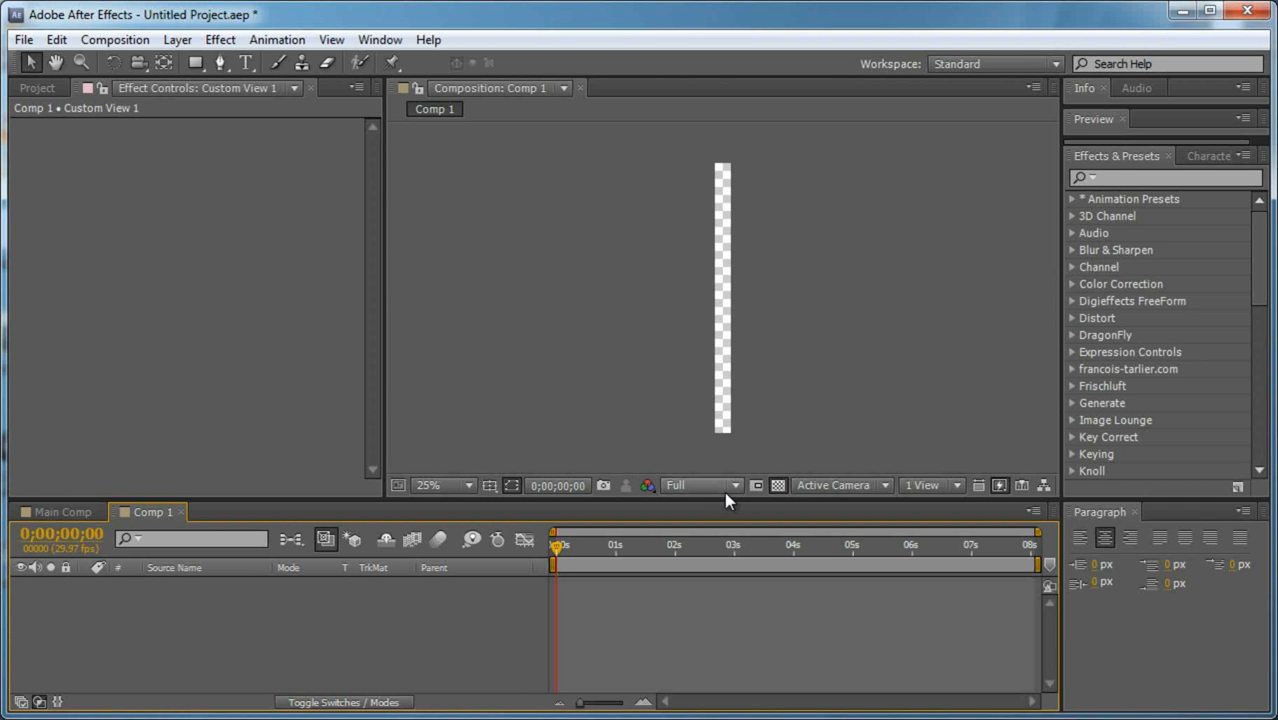
# Add a white solid that fills the narrow composition.
pyautogui.hotkey('ctrl', 'y')
pyautogui.click(258, 617)
pyautogui.moveTo(322, 565); pyautogui.dragTo(99, 92)
pyautogui.press('Return')
pyautogui.press('Return')
# Animate the white solid's Position from 32, 1676 at 0;00;00;00 to 32, 540 at 0;00;00;10, easing the keyframes.
pyautogui.press('p')
pyautogui.hotkey('shift', 'pagedown')
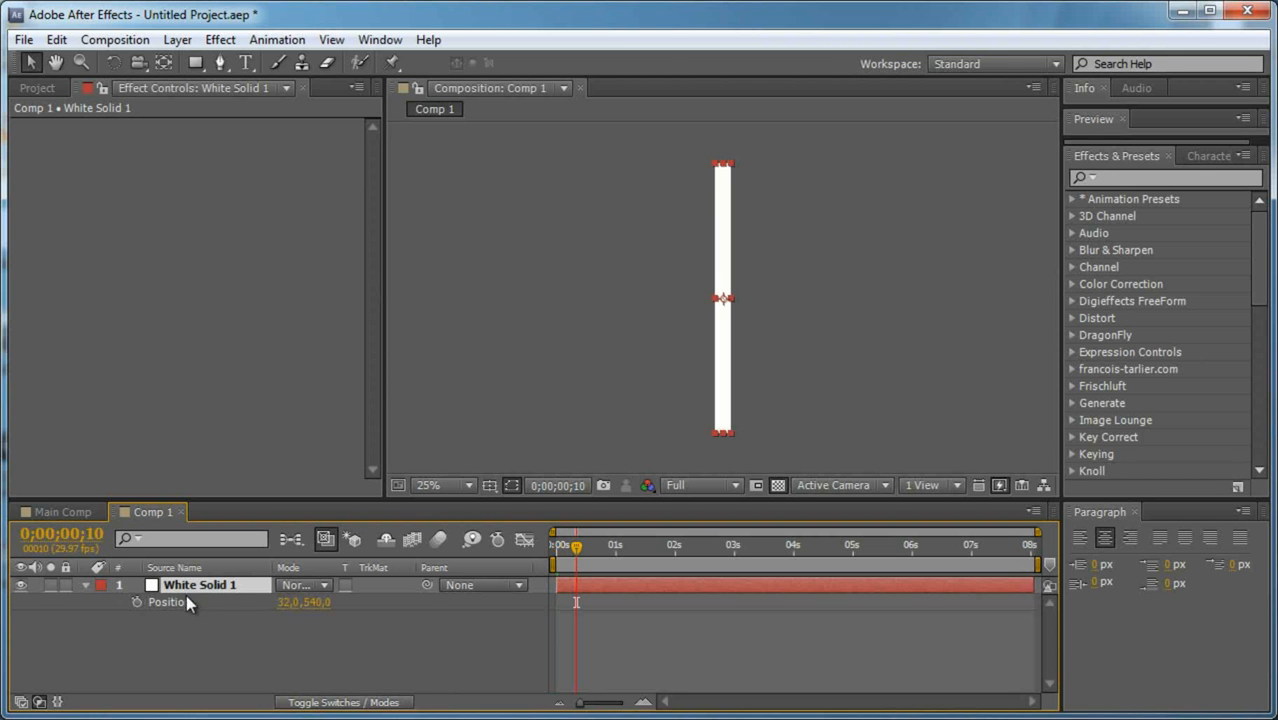
pyautogui.click(137, 601)
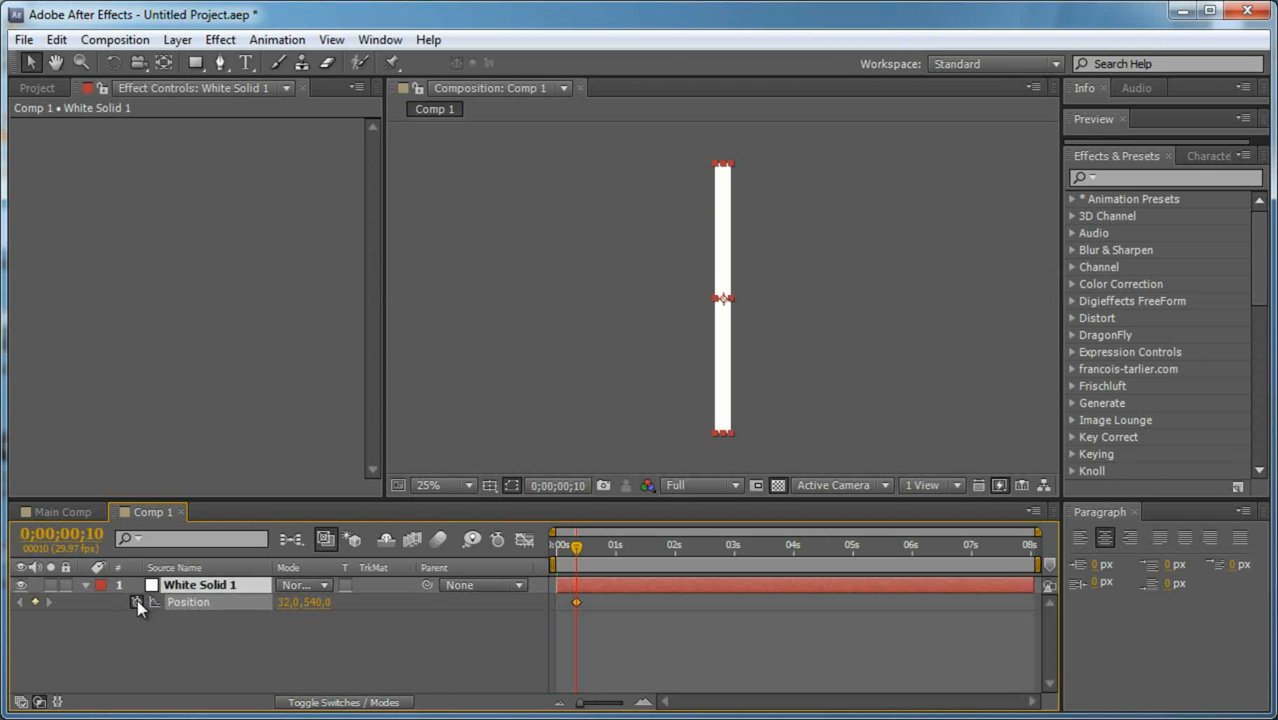
pyautogui.rightClick(577, 602)
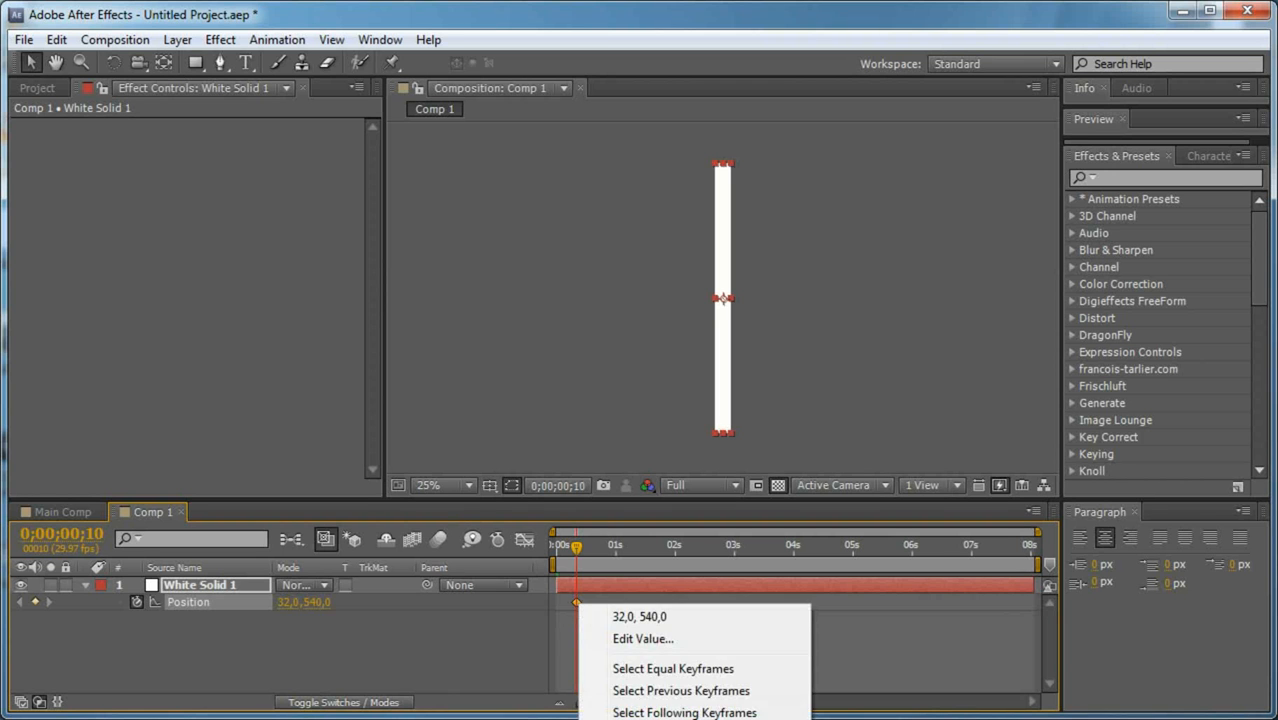
pyautogui.click(870, 719)
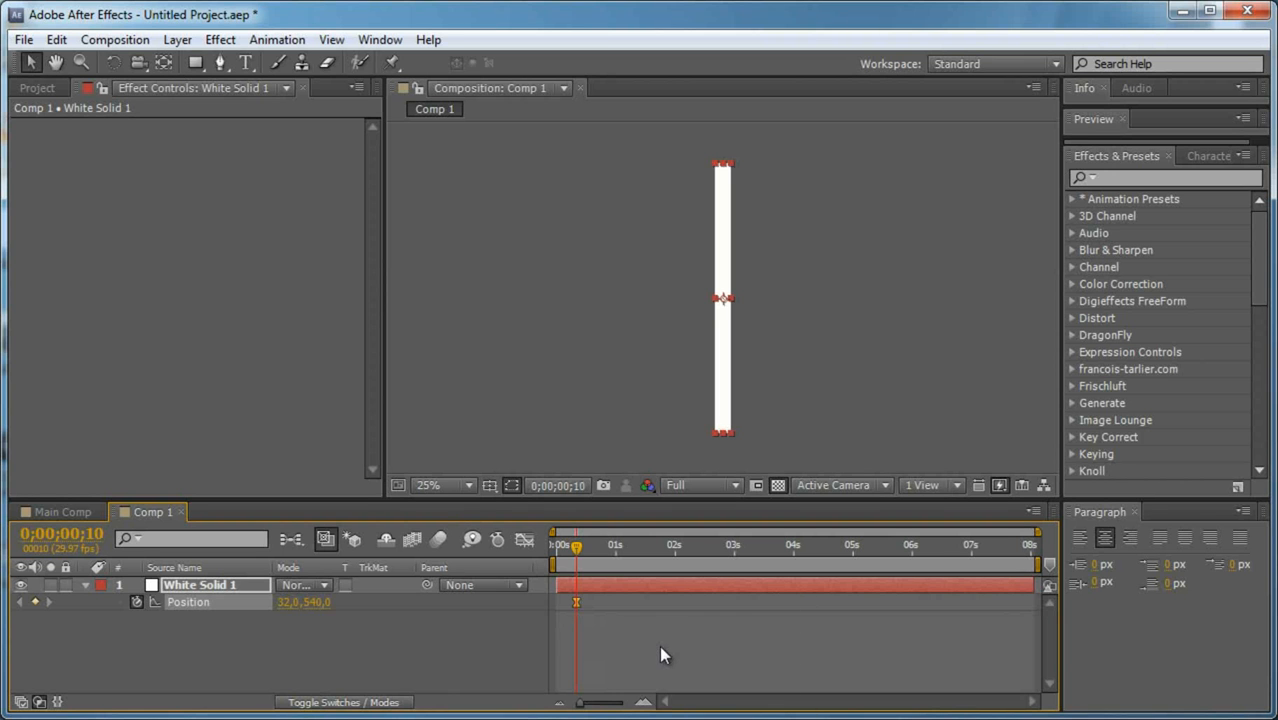
pyautogui.press('Home')
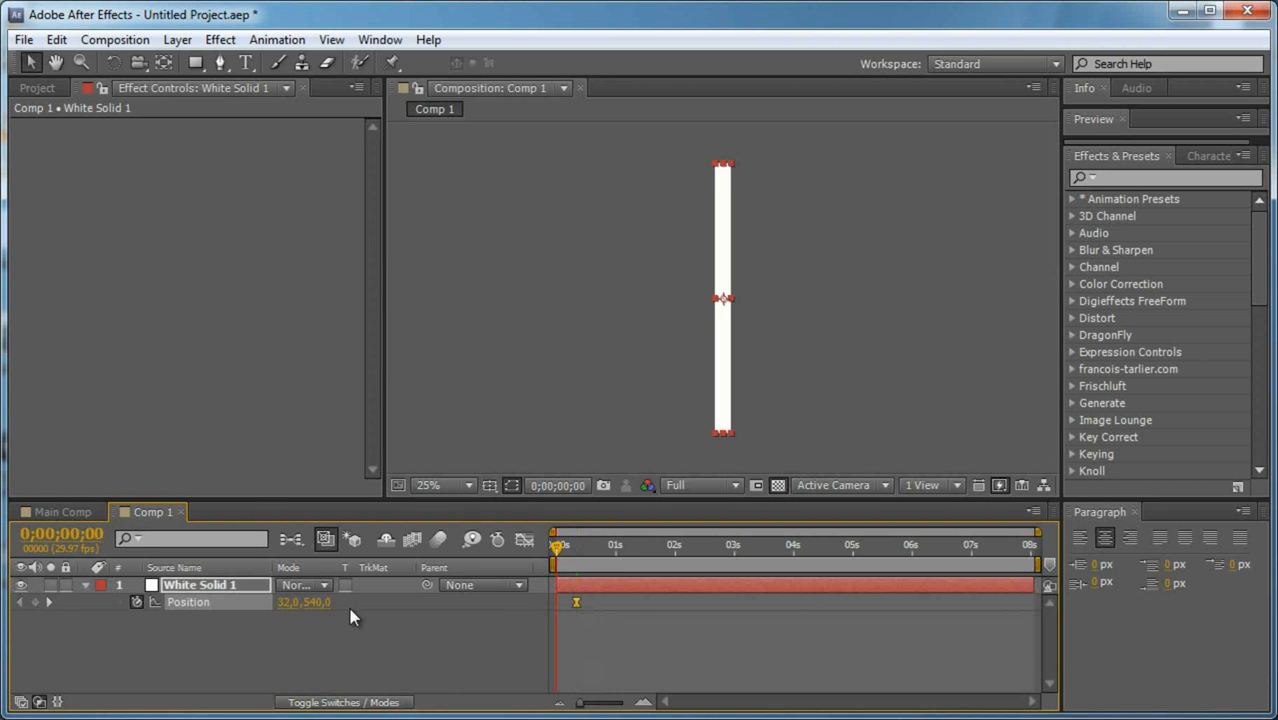
pyautogui.moveTo(318, 603); pyautogui.dragTo(540, 603)
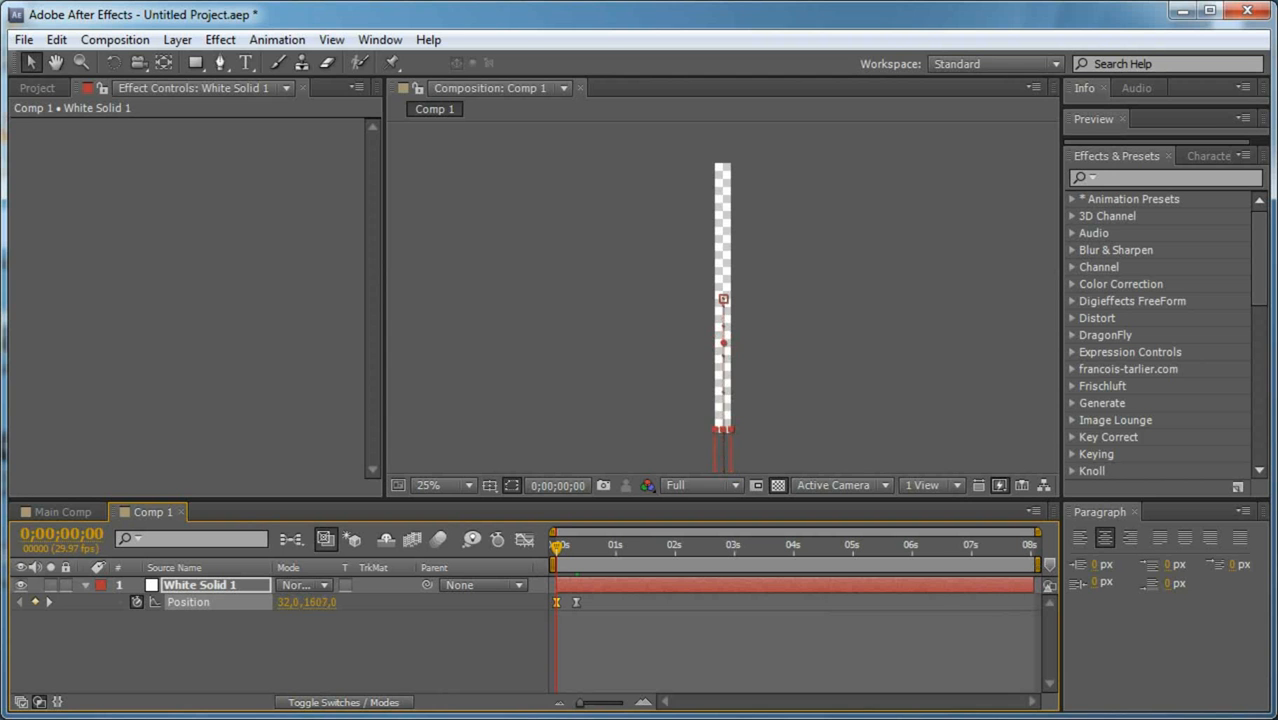
# Enable motion blur for the white solid and the composition and preview the upward slide.
pyautogui.click(440, 542)
pyautogui.press('space')
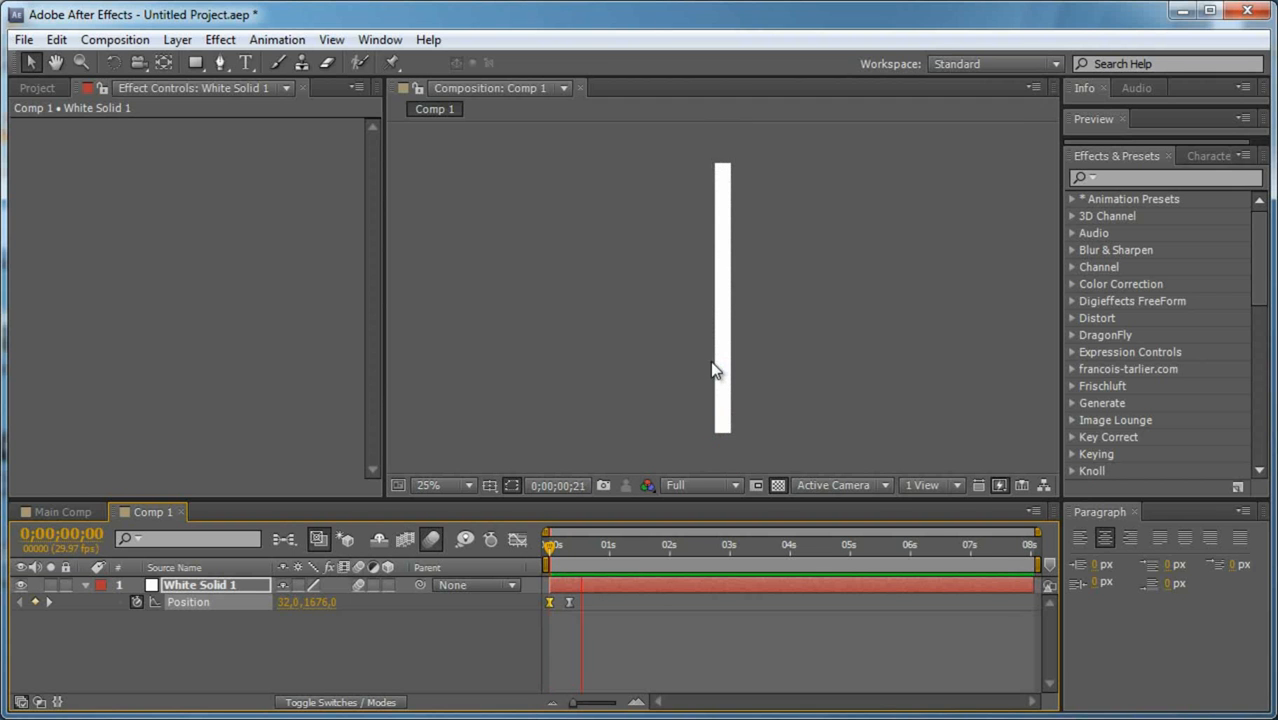
pyautogui.moveTo(553, 556); pyautogui.dragTo(577, 553)
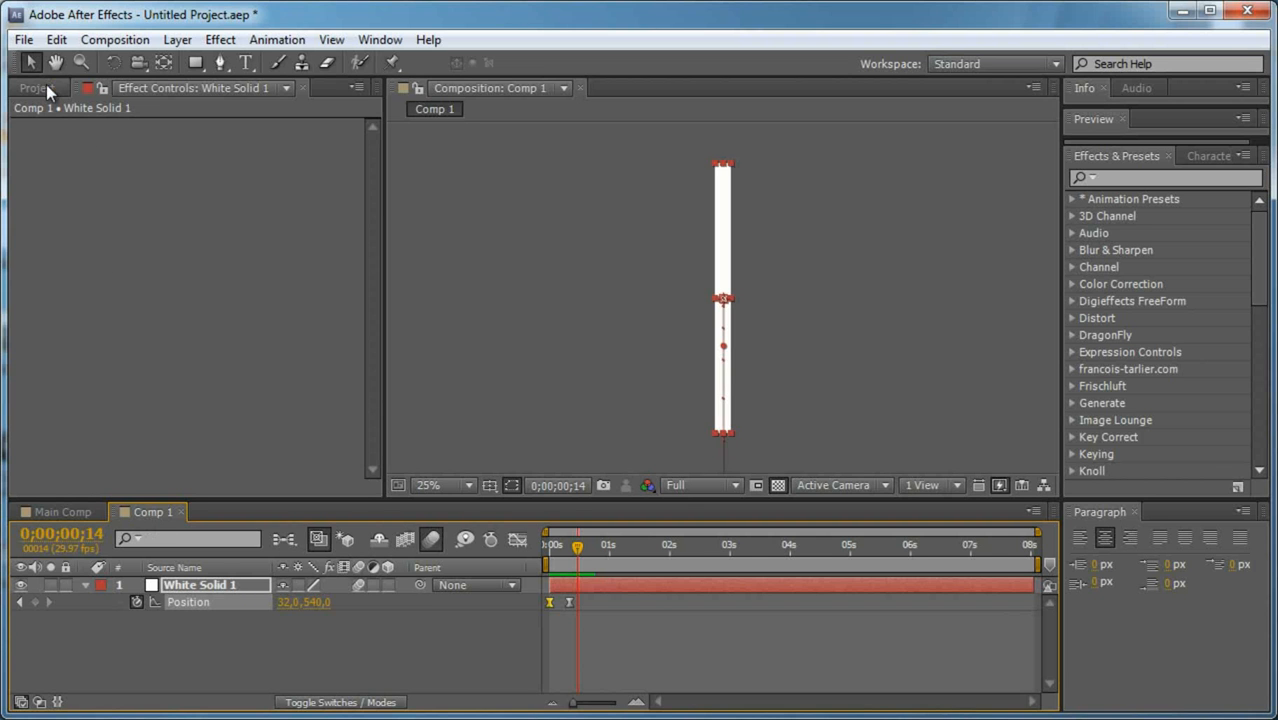
# Rename the narrow composition to Layer Slide.
pyautogui.click(364, 657)
pyautogui.hotkey('ctrl', 'k')
pyautogui.write('Layer Slide')
pyautogui.press('Return')
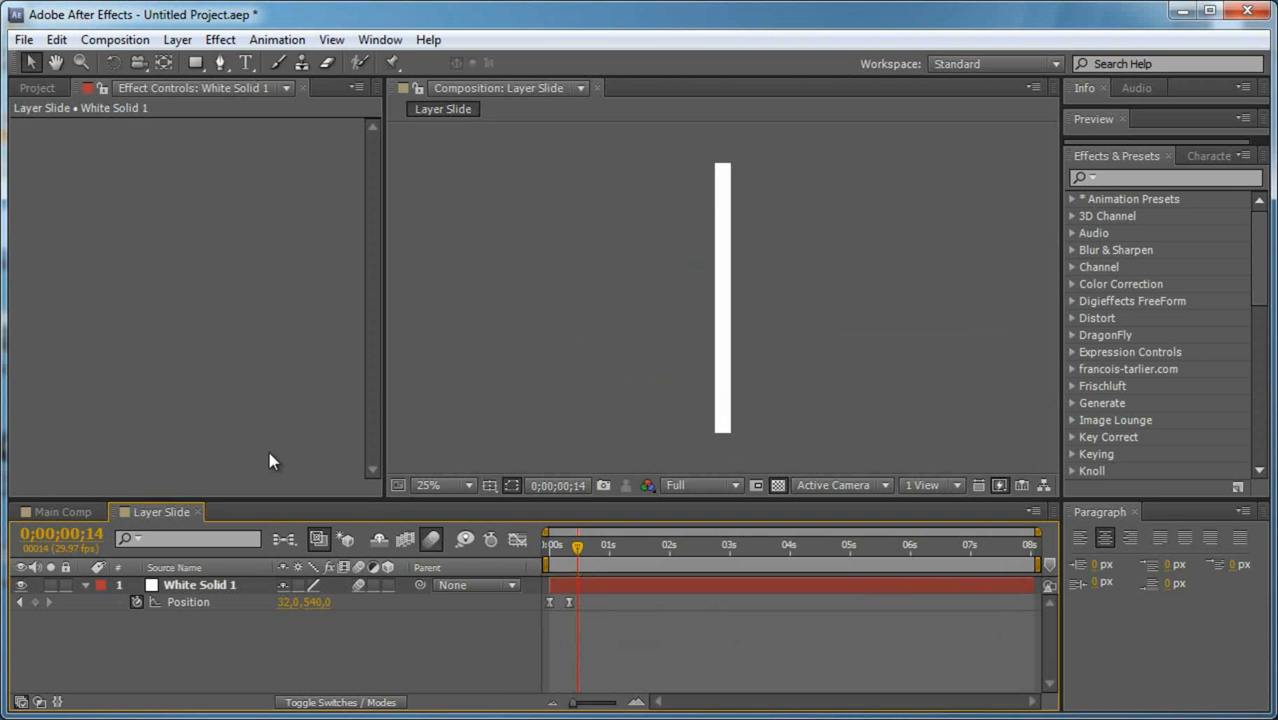
# Create a 1920 x 1080 composition named Main Base Transition Matte.
pyautogui.click(42, 88)
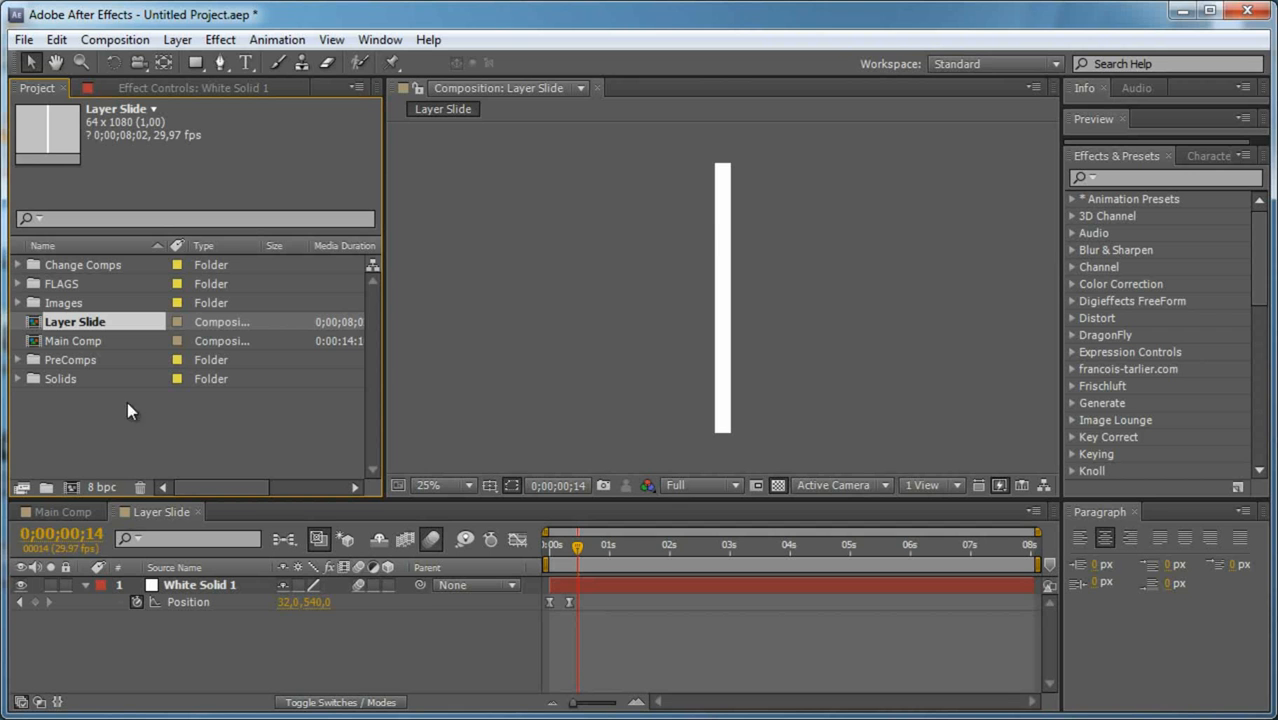
pyautogui.hotkey('ctrl', 'n')
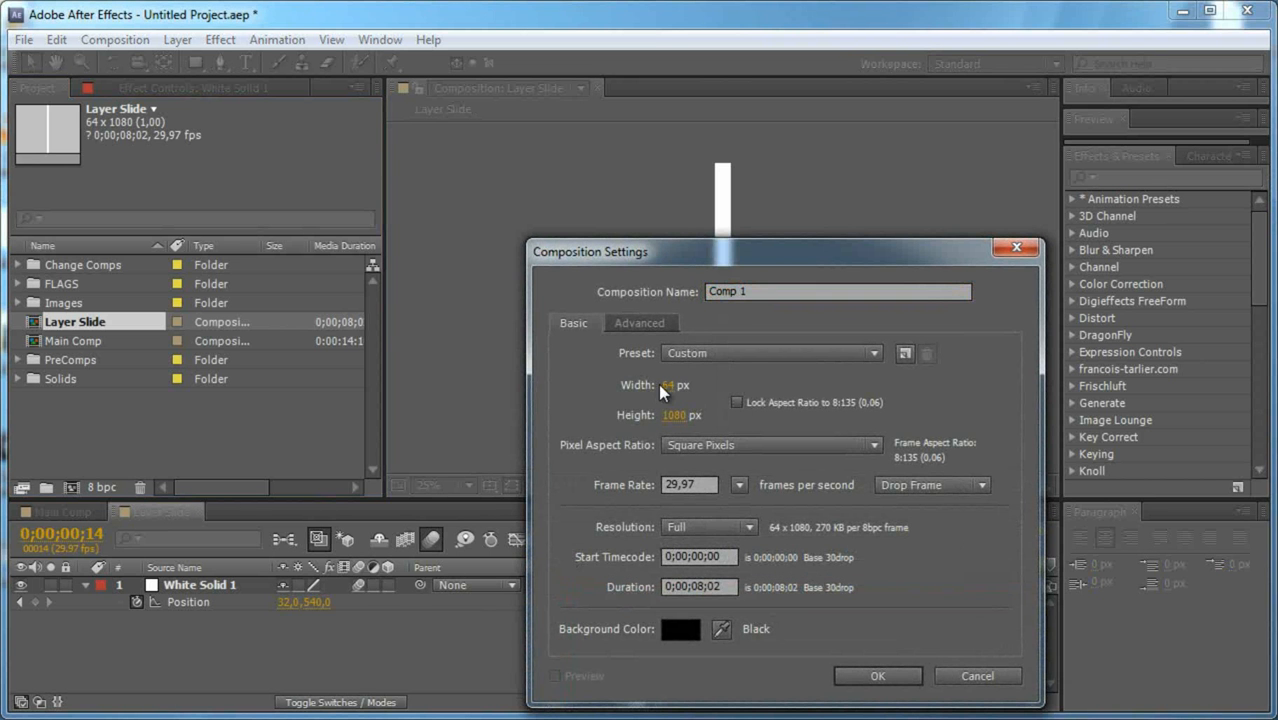
pyautogui.click(666, 385)
pyautogui.write('1920')
pyautogui.click(778, 291)
pyautogui.hotkey('ctrl', 'a')
pyautogui.write('Mai')
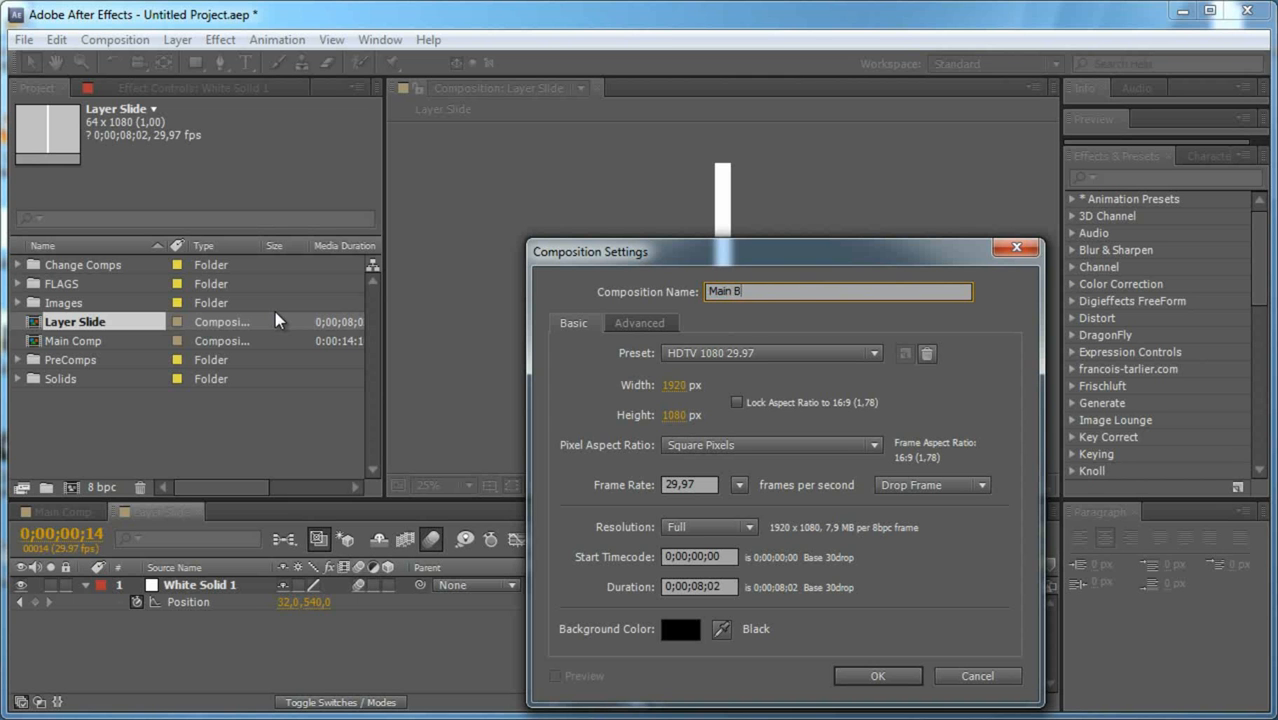
pyautogui.write('n Base Transition Matte')
pyautogui.press('Return')
# Add the Layer Slide comp to Main Base Transition Matte at Position 32, 540, and turn off the transparency grid.
pyautogui.moveTo(90, 325); pyautogui.dragTo(400, 622)
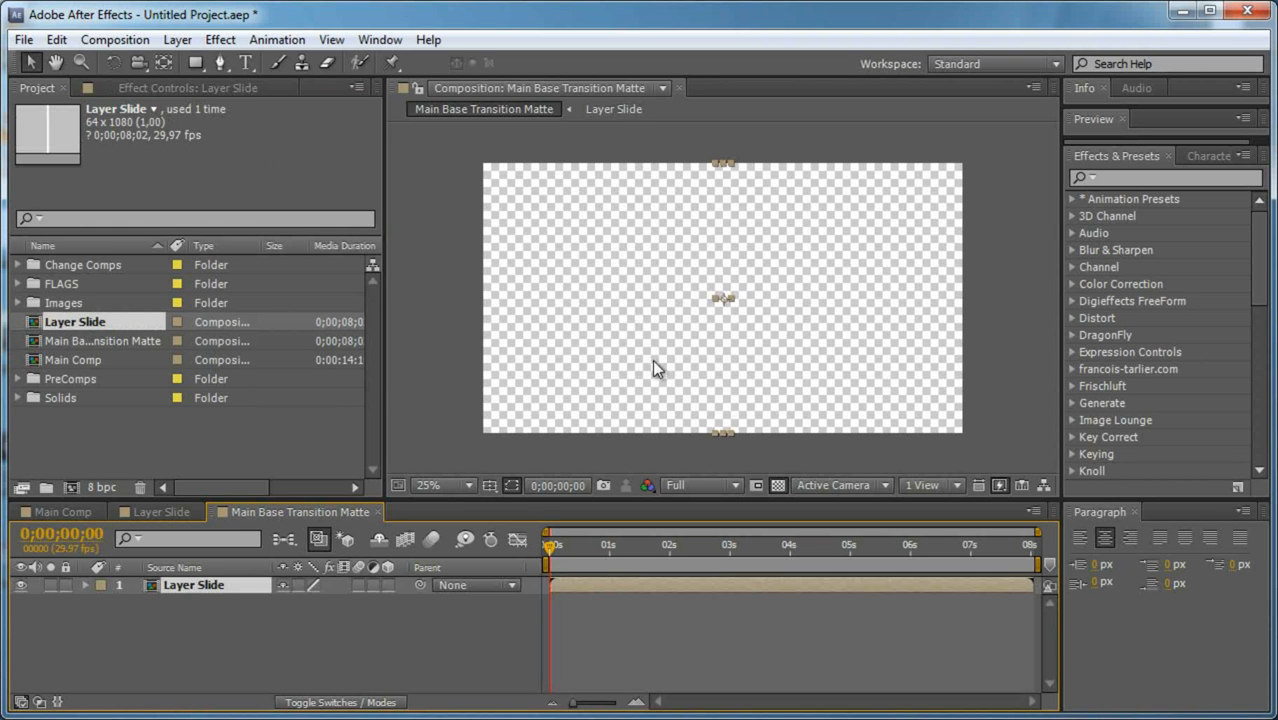
pyautogui.press('p')
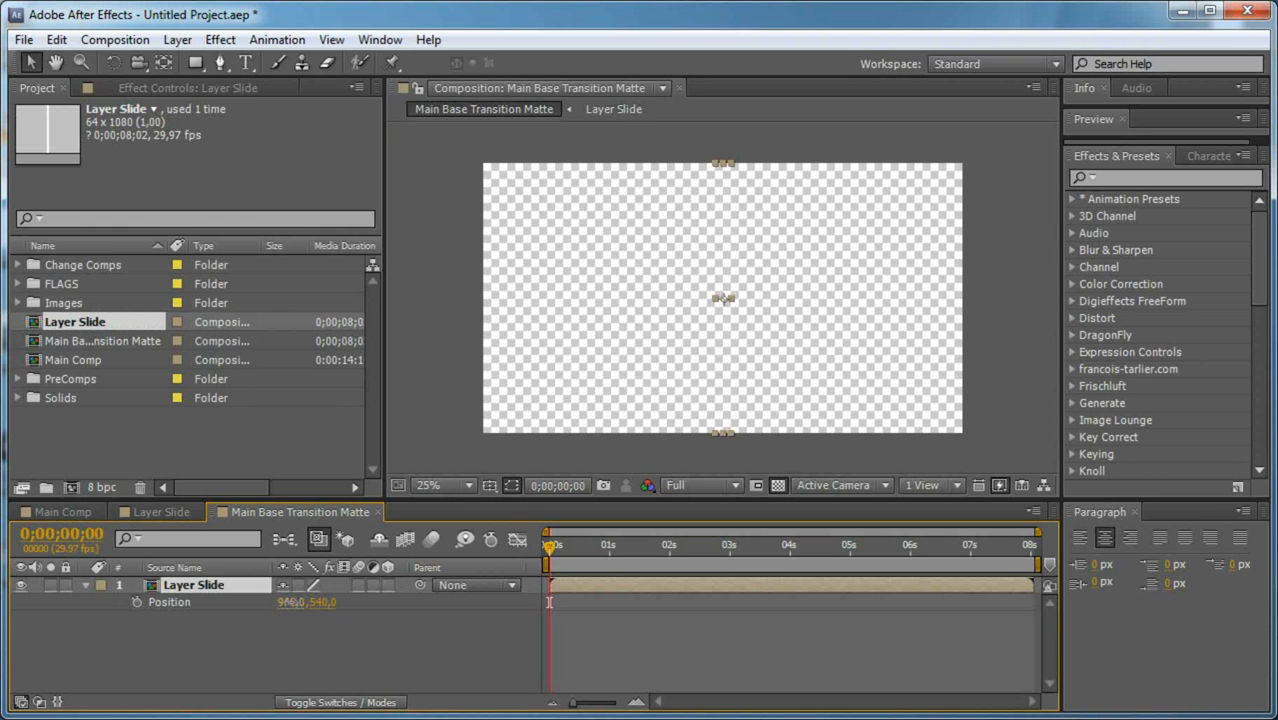
pyautogui.moveTo(291, 602); pyautogui.dragTo(153, 608)
pyautogui.moveTo(586, 550); pyautogui.dragTo(586, 554)
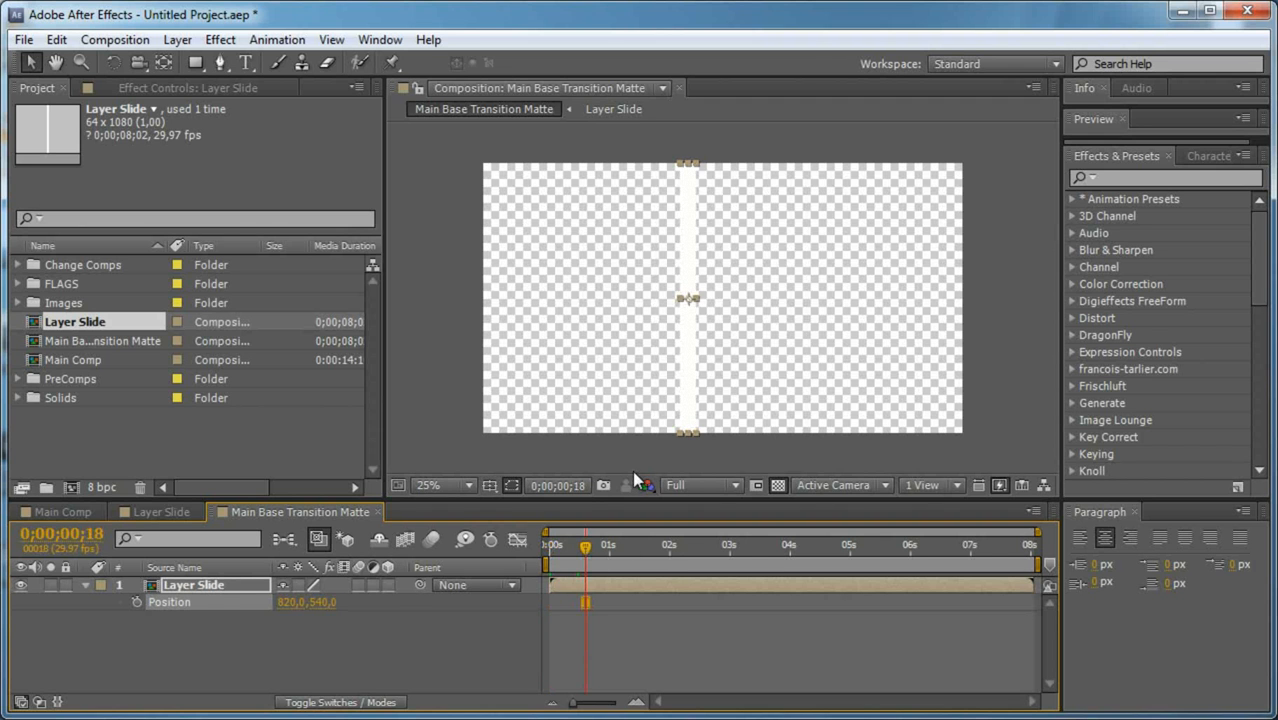
pyautogui.click(779, 485)
pyautogui.moveTo(285, 601); pyautogui.dragTo(190, 642)
pyautogui.click(330, 648)
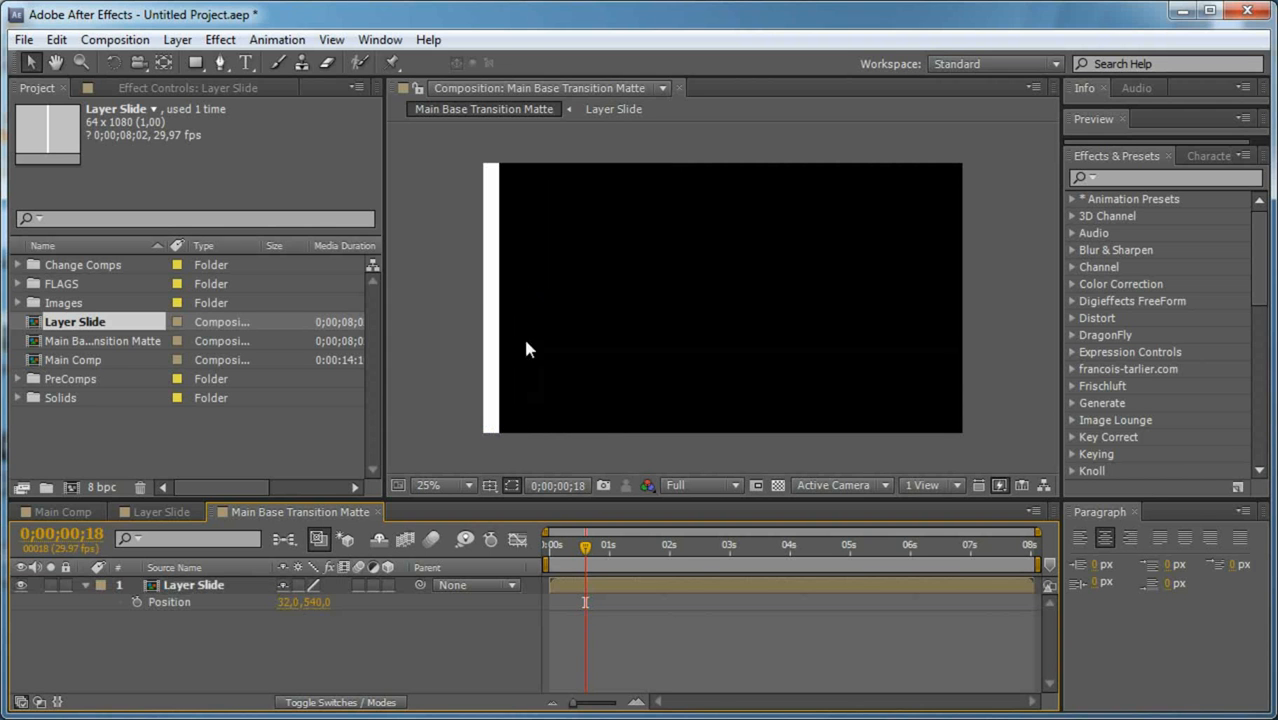
# Duplicate the Layer Slide layer and set the copy's X position to 96.
pyautogui.click(213, 583)
pyautogui.hotkey('ctrl', 'd')
pyautogui.click(290, 602)
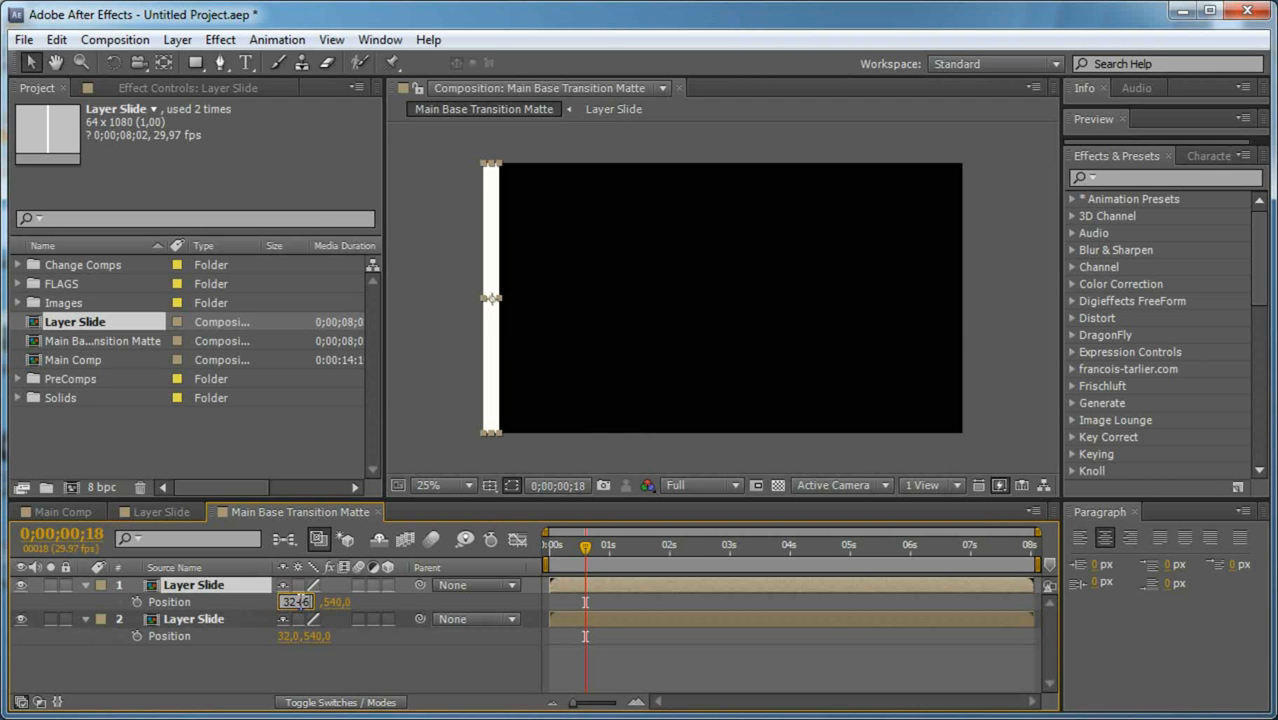
pyautogui.press('Return')
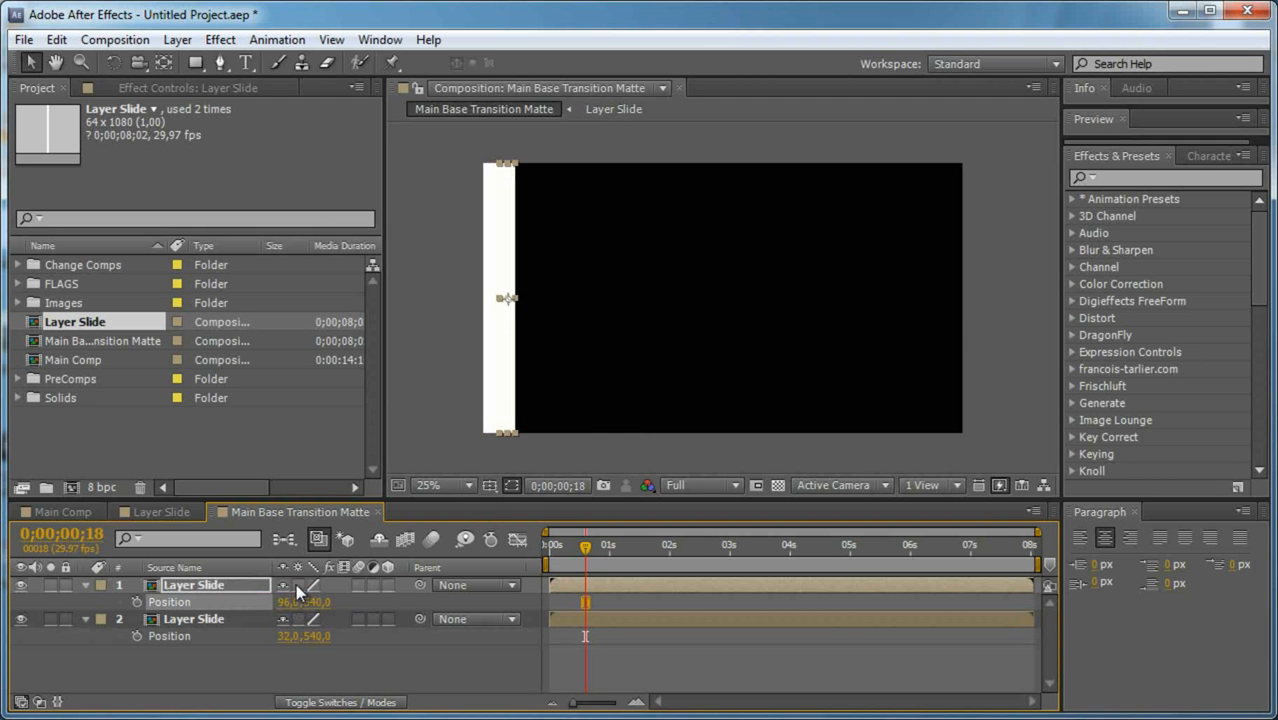
# Duplicate the top Layer Slide layer and offset the copy's X position by 64 to 160.
pyautogui.click(247, 586)
pyautogui.hotkey('ctrl', 'd')
pyautogui.press('p')
pyautogui.click(288, 602)
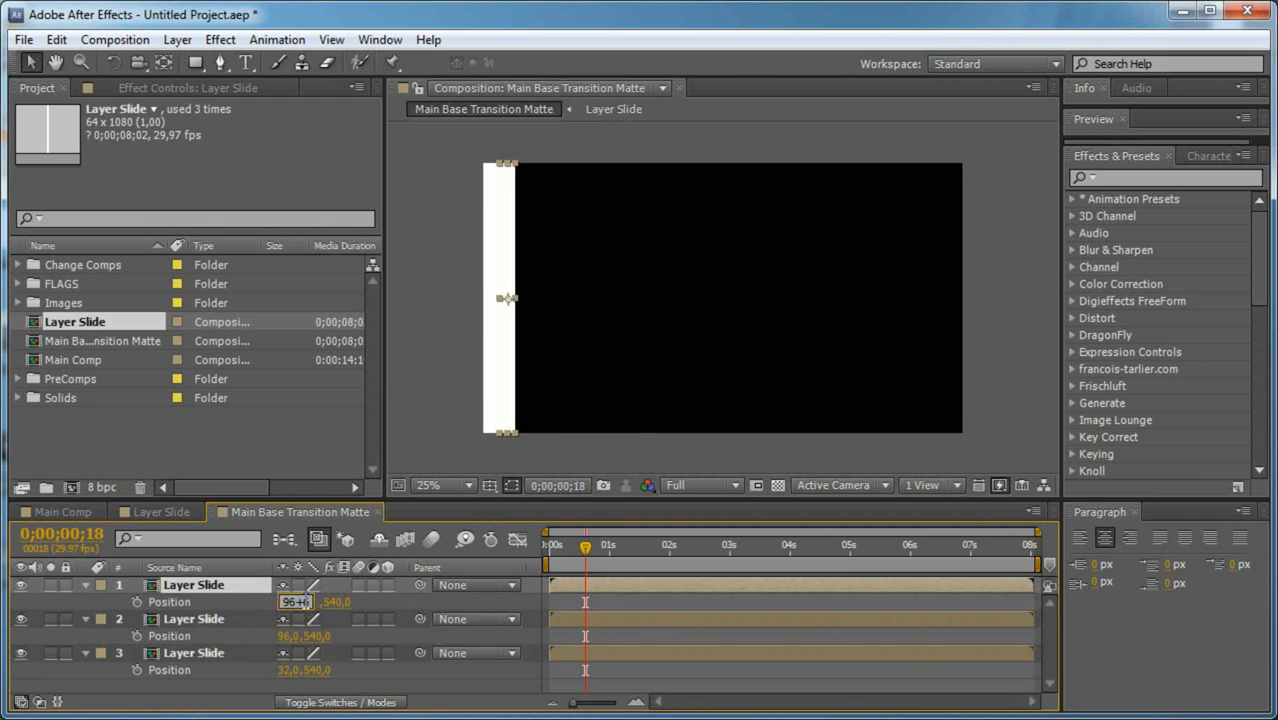
pyautogui.write('160')
pyautogui.press('Return')
# Duplicate the top Layer Slide layer and offset the copy's X position by 64 to 224.
pyautogui.click(250, 588)
pyautogui.hotkey('ctrl', 'd')
pyautogui.press('p')
pyautogui.click(290, 602)
pyautogui.write('+64')
pyautogui.press('Return')
# Duplicate the top Layer Slide layer and offset the copy's X position by 64 to 288.
pyautogui.hotkey('ctrl', 'd')
pyautogui.press('p')
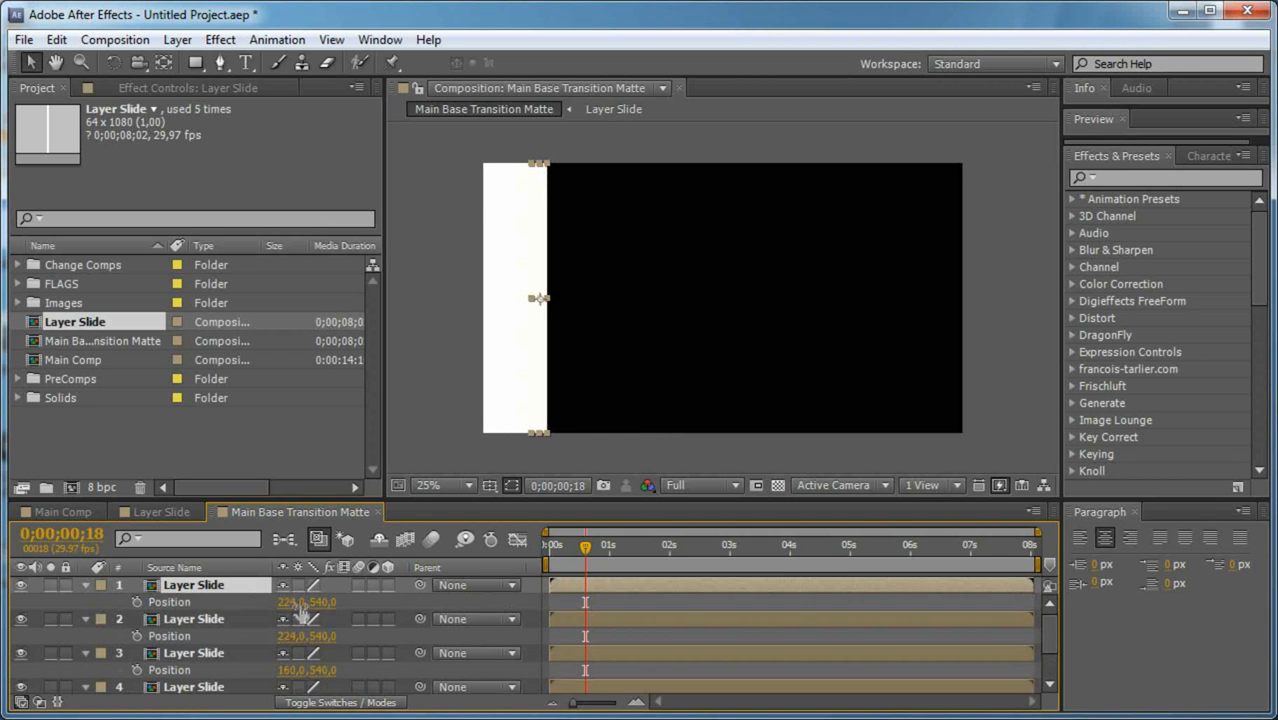
pyautogui.click(275, 604)
pyautogui.click(290, 602)
pyautogui.click(311, 602)
pyautogui.write('+64')
pyautogui.press('Return')
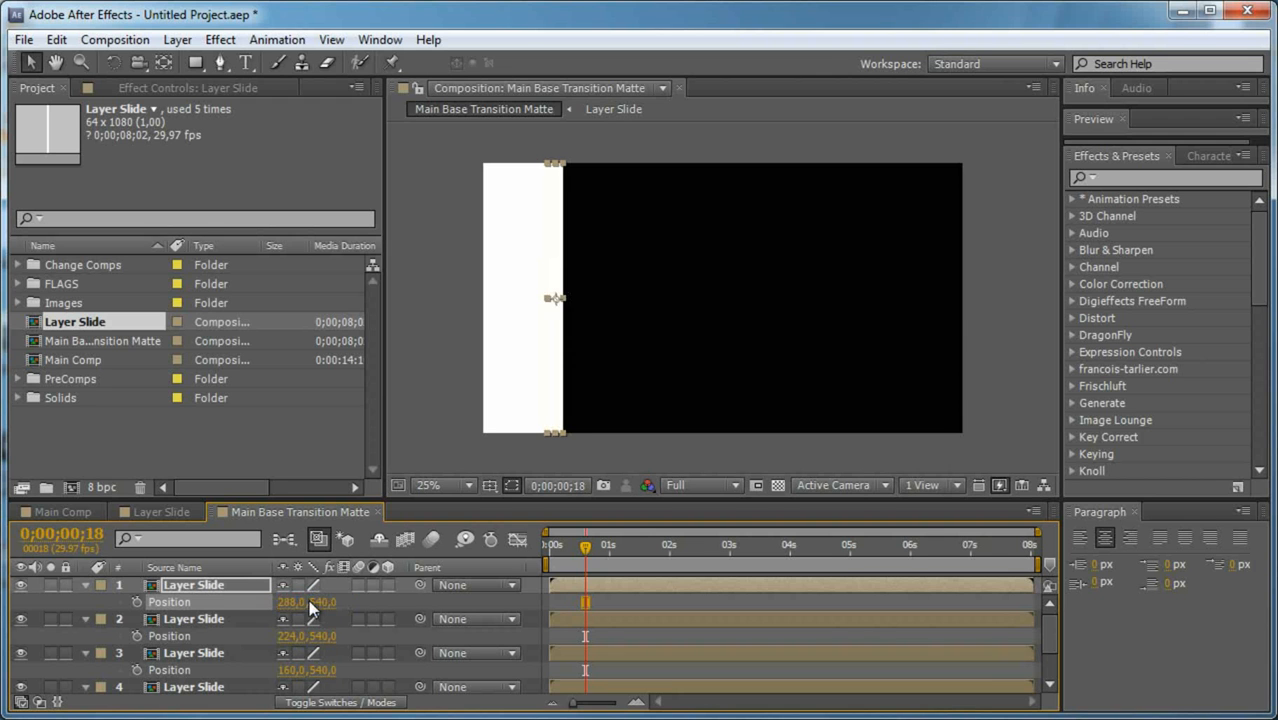
# Duplicate the top Layer Slide layer and offset the copy's X position by 64 to 352.
pyautogui.hotkey('ctrl', 'd')
pyautogui.press('p')
pyautogui.click(290, 602)
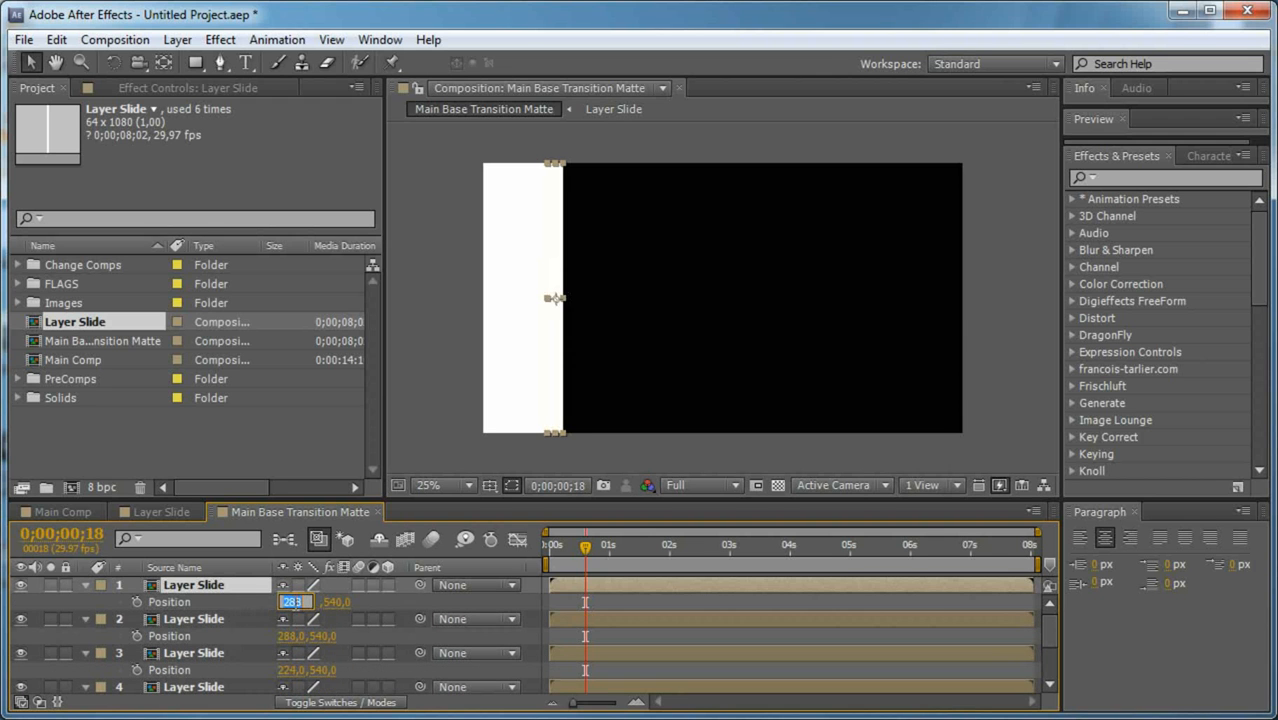
pyautogui.write('+64')
pyautogui.press('Return')
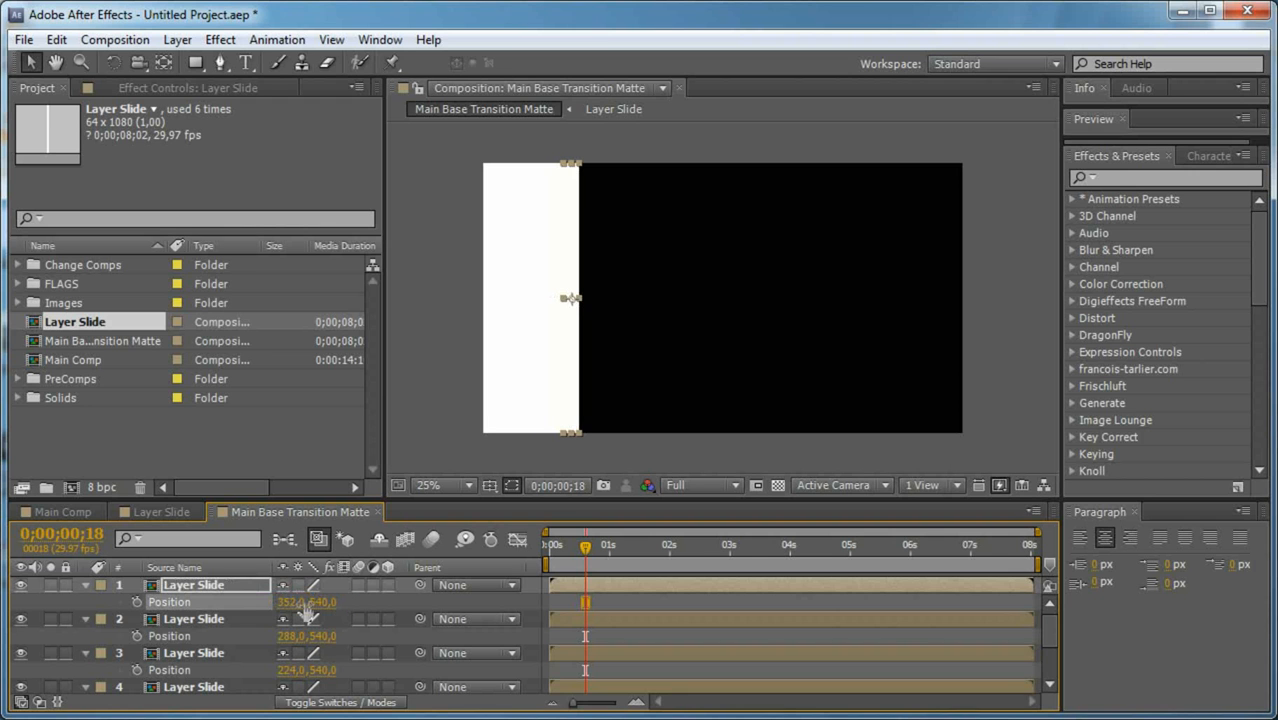
# Duplicate the top Layer Slide layer and offset the copy's X position by 64 to 416.
pyautogui.hotkey('ctrl', 'd')
pyautogui.press('p')
pyautogui.click(290, 602)
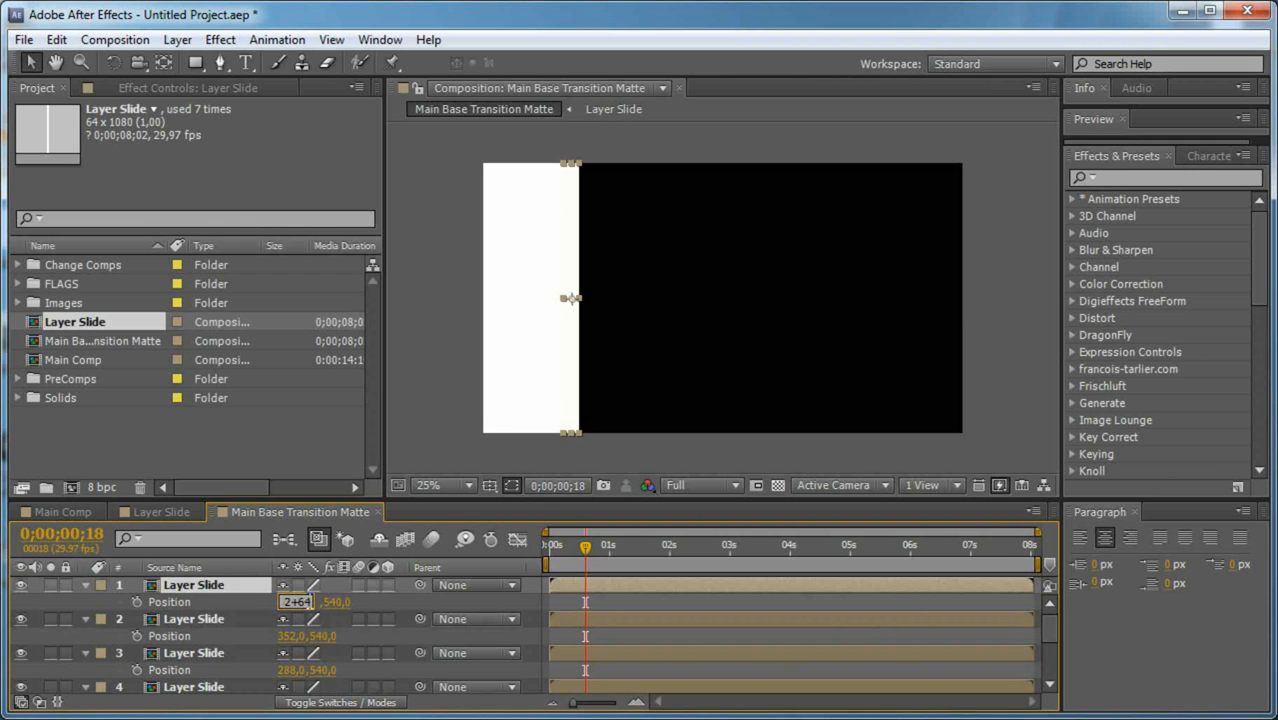
pyautogui.press('Return')
# Duplicate the top Layer Slide layer and offset the copy's X position by 64 to 480.
pyautogui.hotkey('ctrl', 'd')
pyautogui.click(290, 602)
pyautogui.click(309, 602)
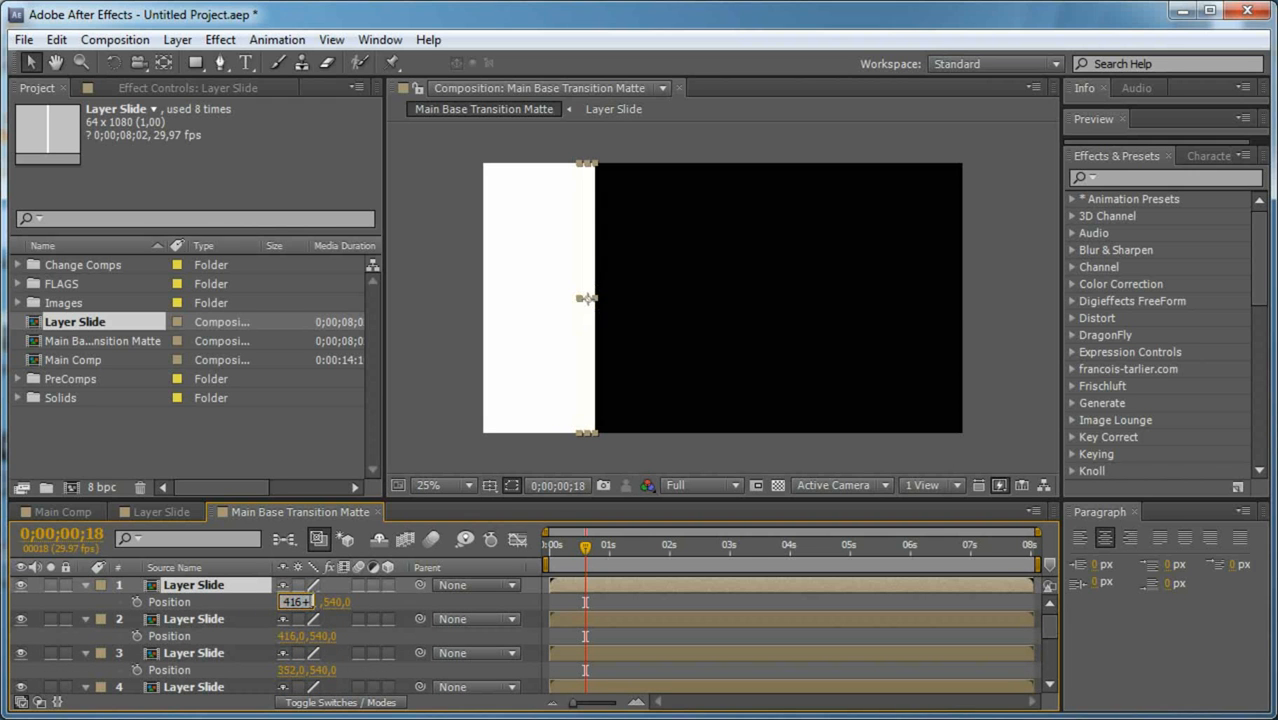
pyautogui.press('Return')
# Duplicate the top Layer Slide layer and offset the copy's X position by 64 to 544.
pyautogui.hotkey('ctrl', 'd')
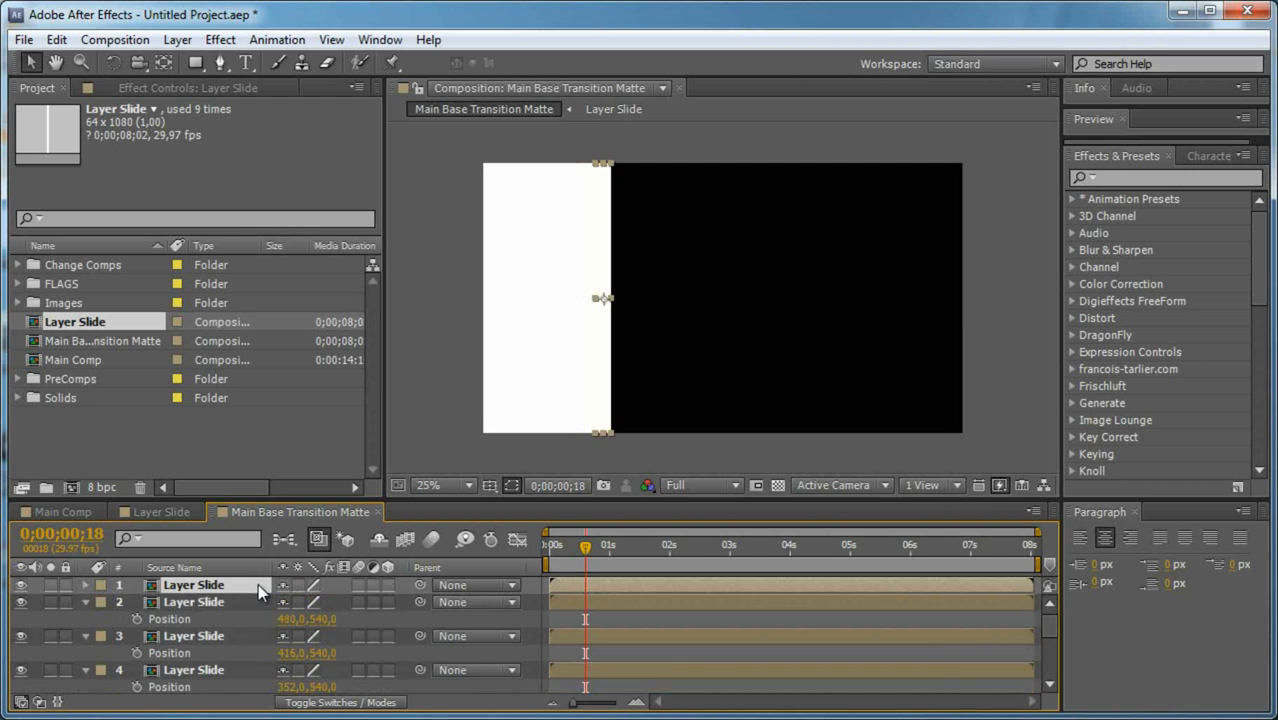
pyautogui.click(291, 602)
pyautogui.write('+64')
pyautogui.press('Return')
# Duplicate the top Layer Slide layer and offset the copy's X position by 64 to 608.
pyautogui.hotkey('ctrl', 'd')
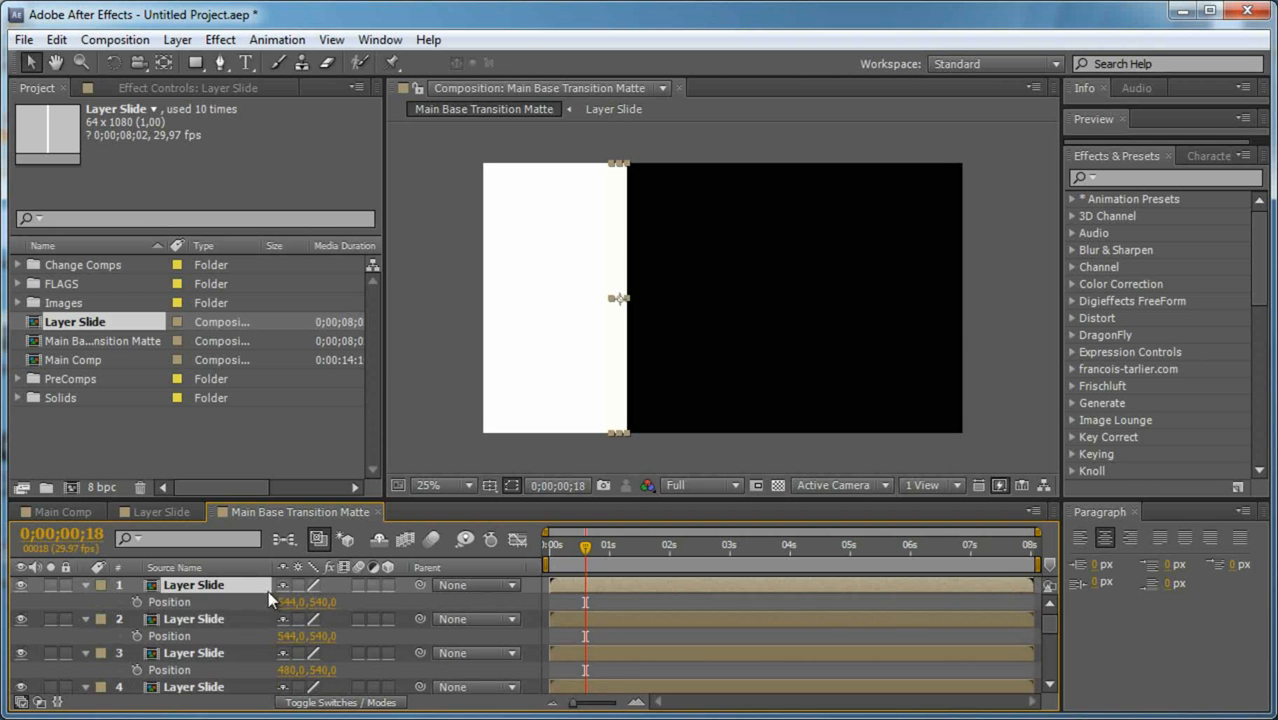
pyautogui.click(295, 602)
pyautogui.click(310, 602)
pyautogui.write('+64')
pyautogui.press('Return')
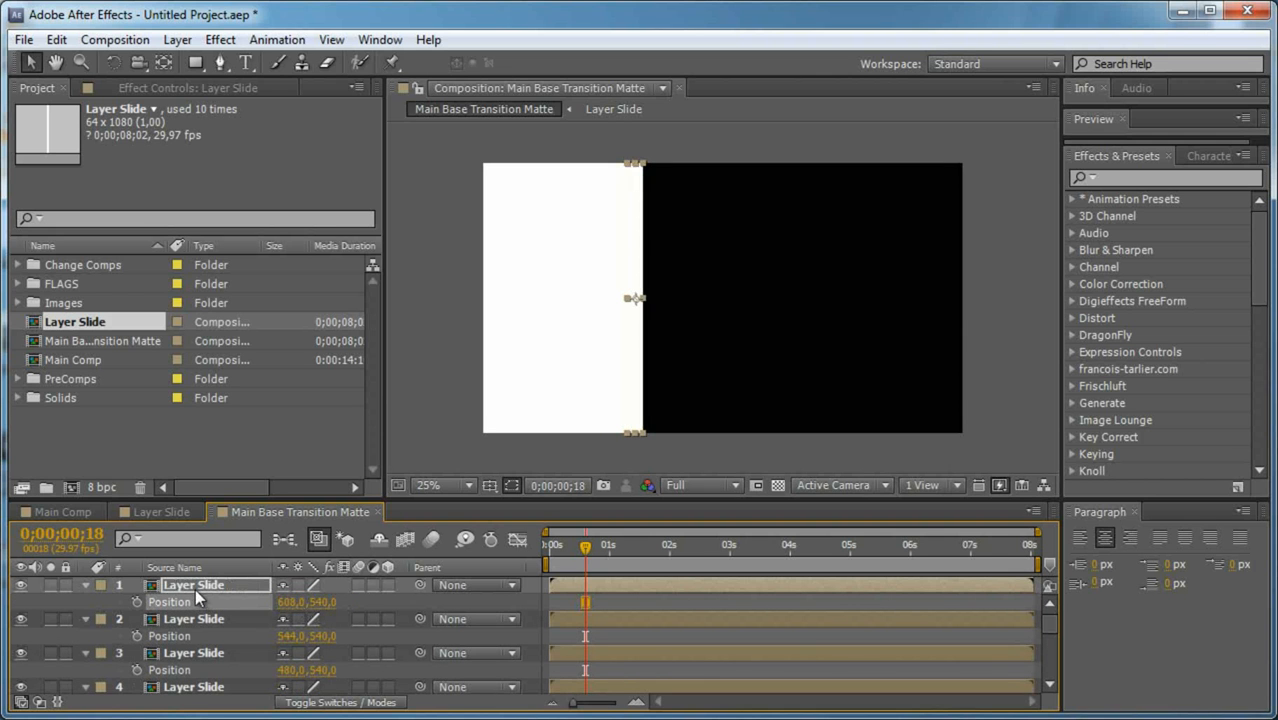
# Duplicate the top Layer Slide layer and offset the copy's X position by 64 to 672.
pyautogui.hotkey('ctrl', 'd')
pyautogui.click(295, 602)
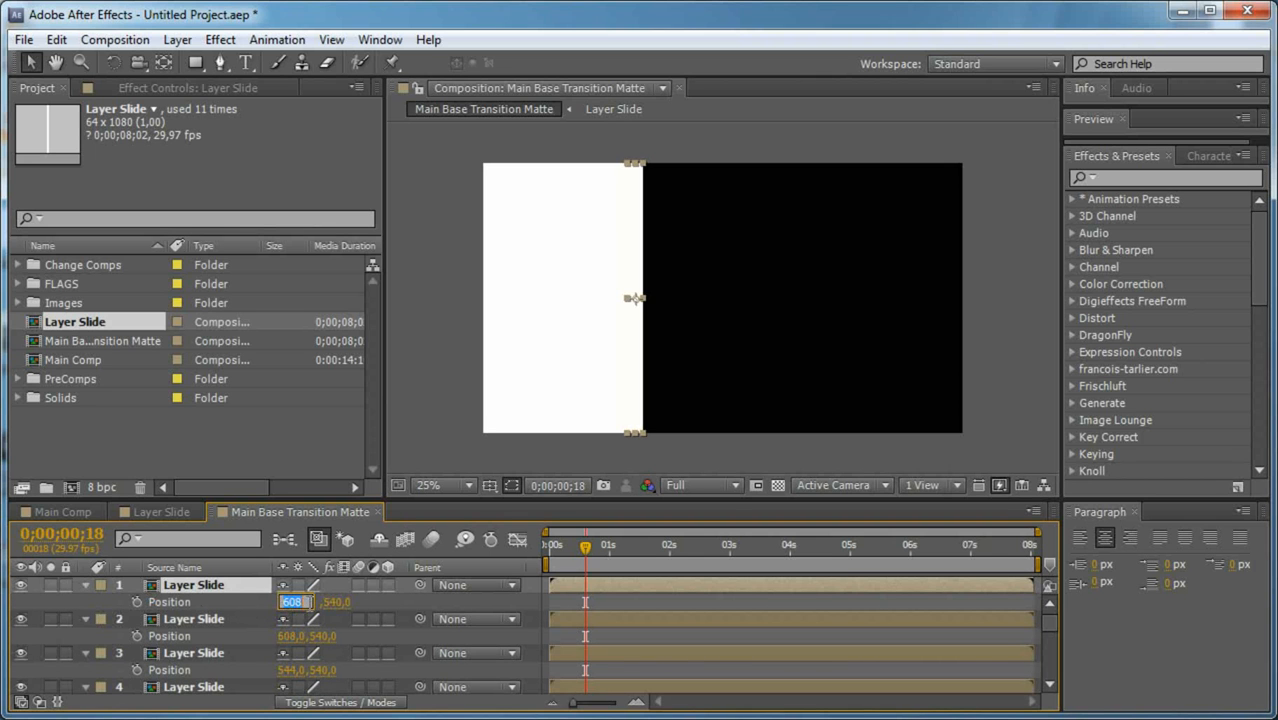
pyautogui.write('+64')
pyautogui.press('Return')
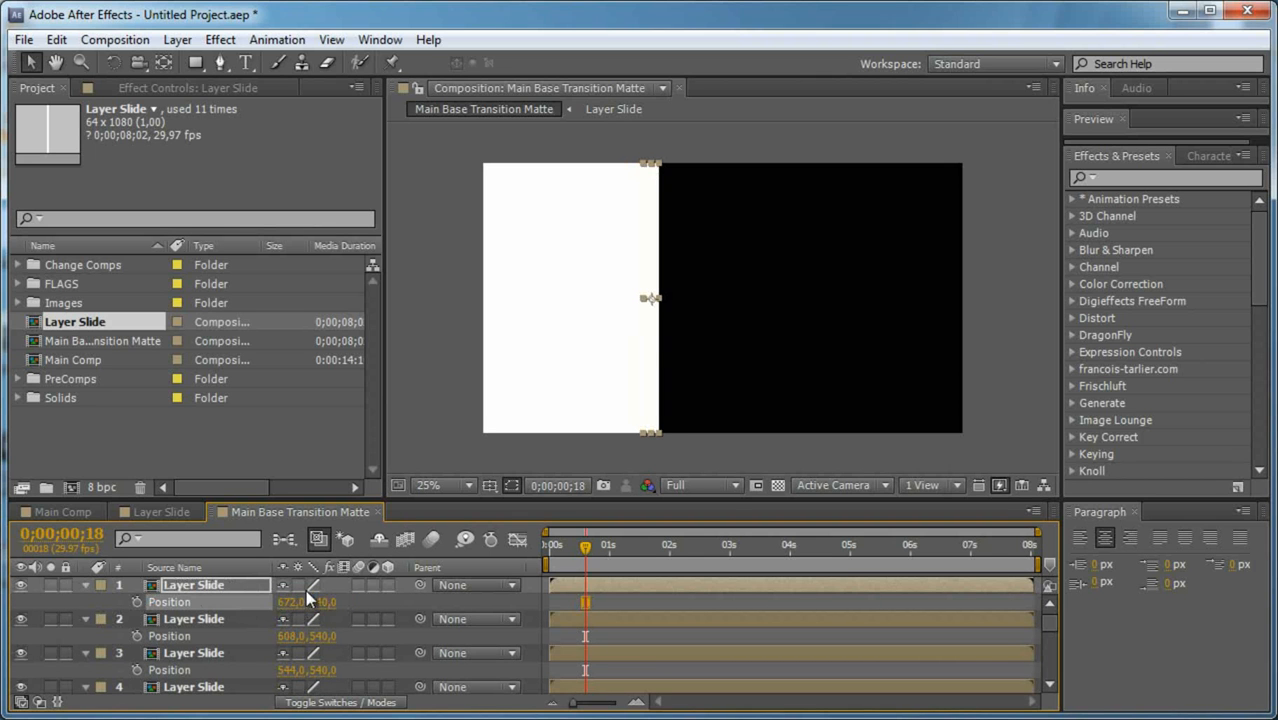
pyautogui.click(260, 584)
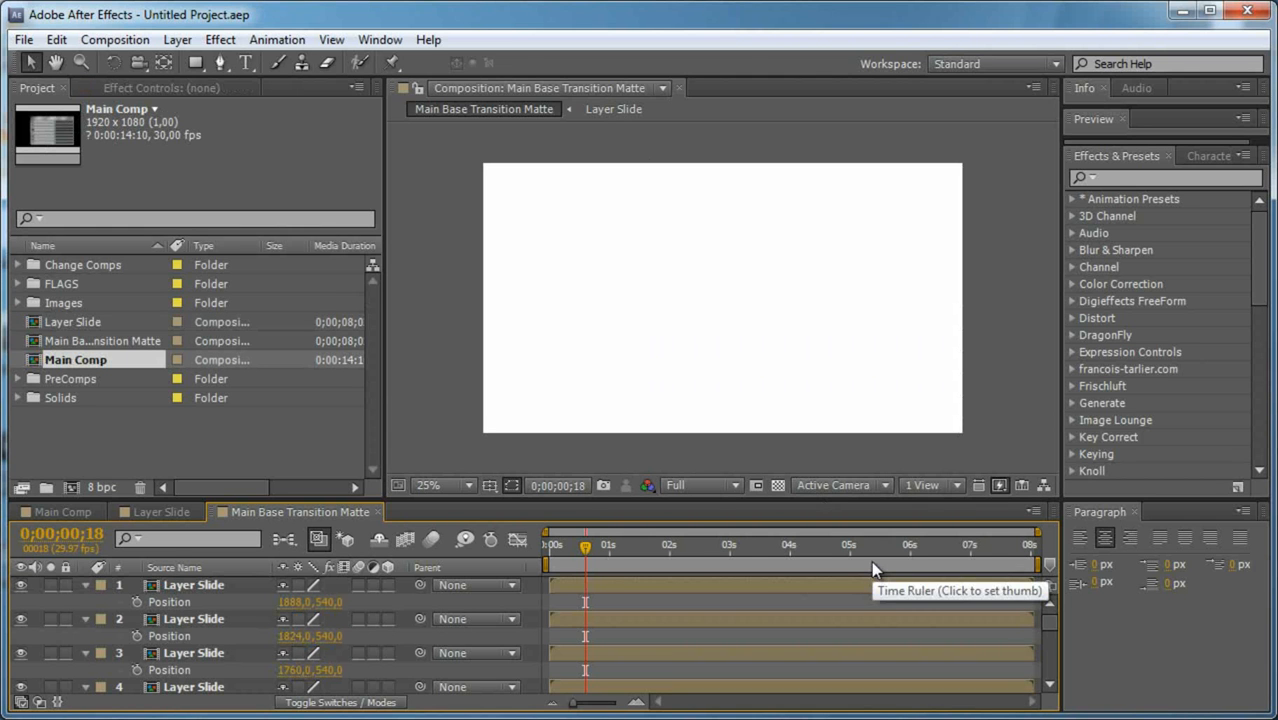
# Collapse the Position properties of all 30 Layer Slide layers in the timeline and deselect the layers.
pyautogui.click(187, 588)
pyautogui.scroll(-3, 216, 621)
pyautogui.scroll(-6, 216, 621)
pyautogui.keyDown('shift'); pyautogui.click(200, 667); pyautogui.keyUp('shift')
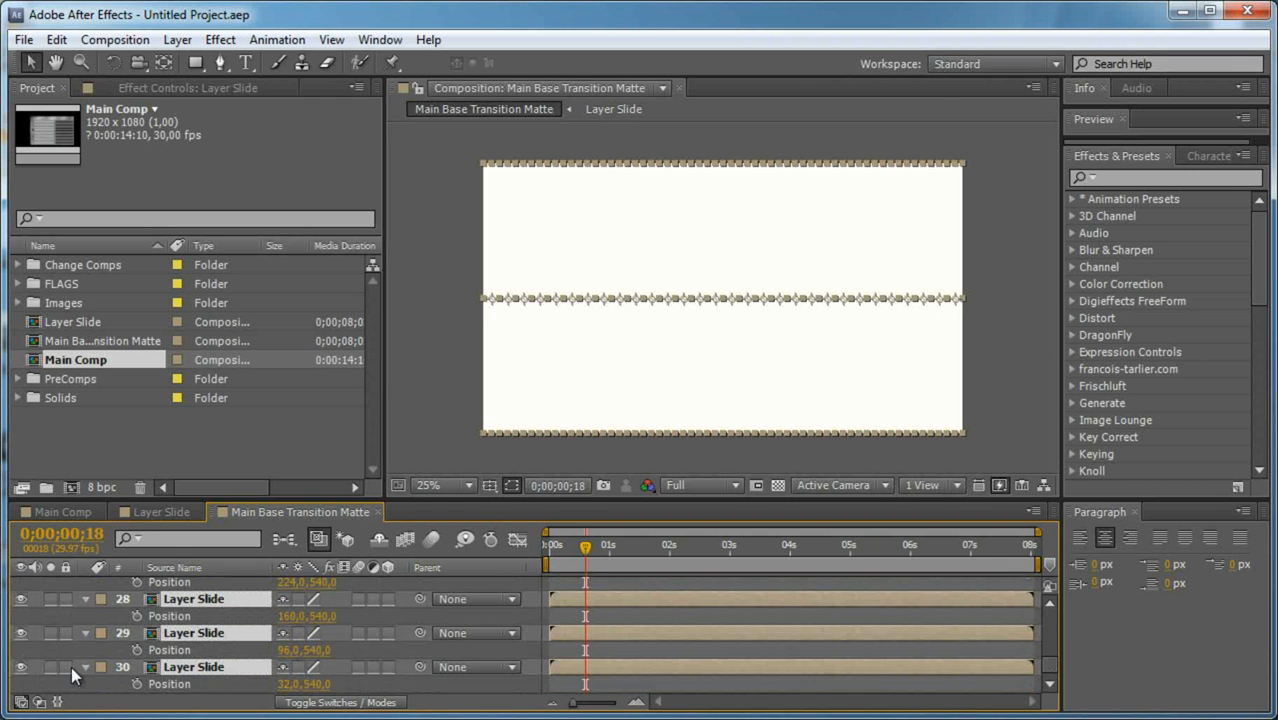
pyautogui.click(86, 667)
pyautogui.click(546, 617)
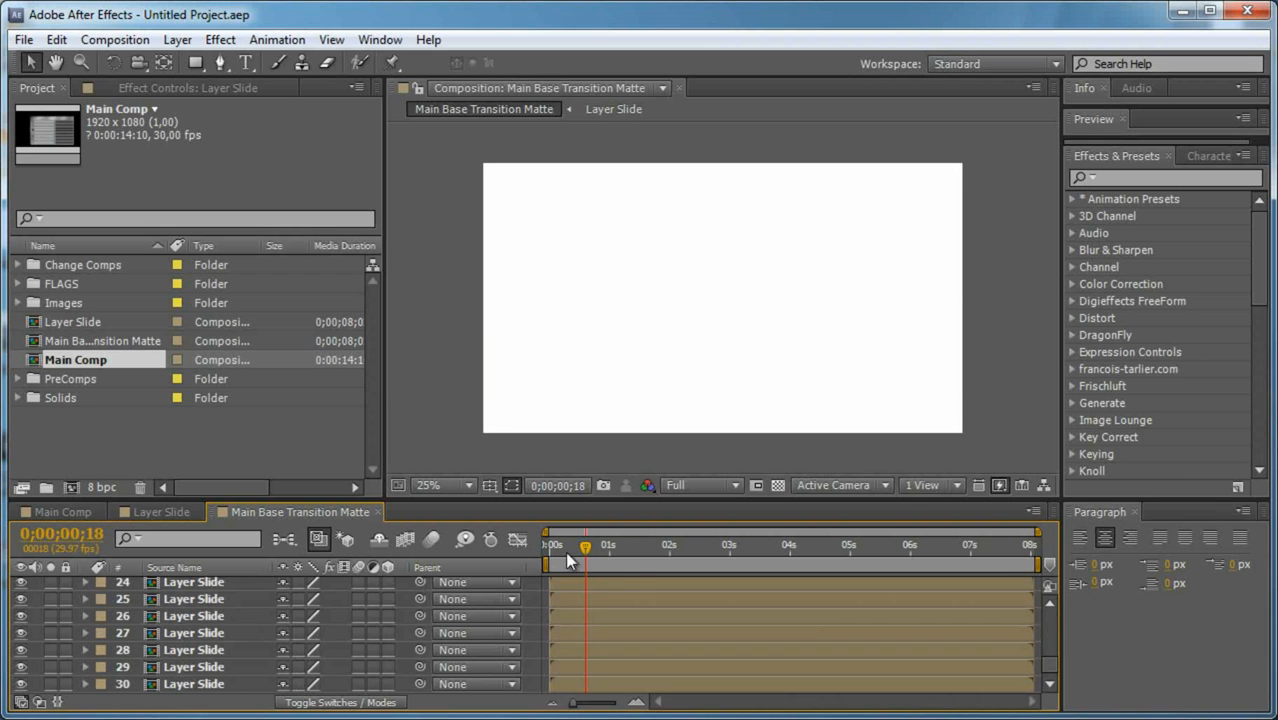
# Set the current time to 0;00;00;05, select all Layer Slide layers and run the Layer Random Shifter script.
pyautogui.moveTo(567, 547)
pyautogui.mouseDown()
pyautogui.moveTo(550, 545)
pyautogui.moveTo(560, 550)
pyautogui.mouseUp()
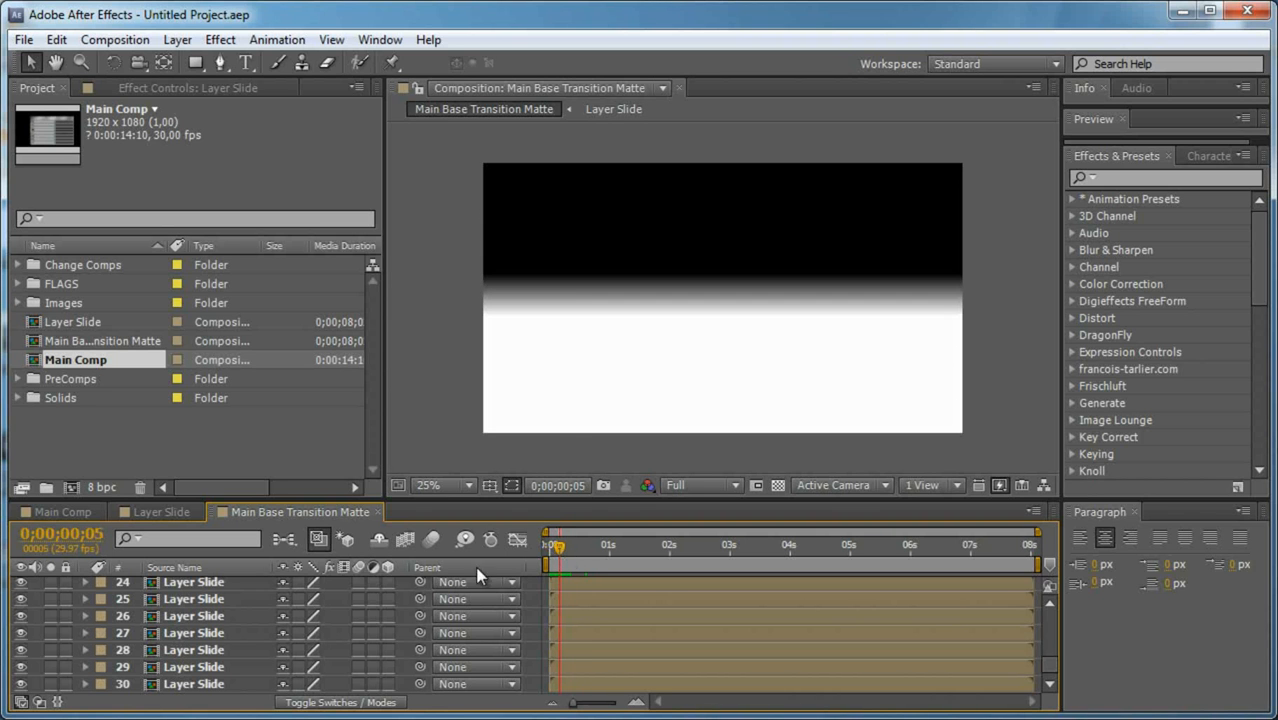
pyautogui.click(236, 600)
pyautogui.hotkey('ctrl', 'a')
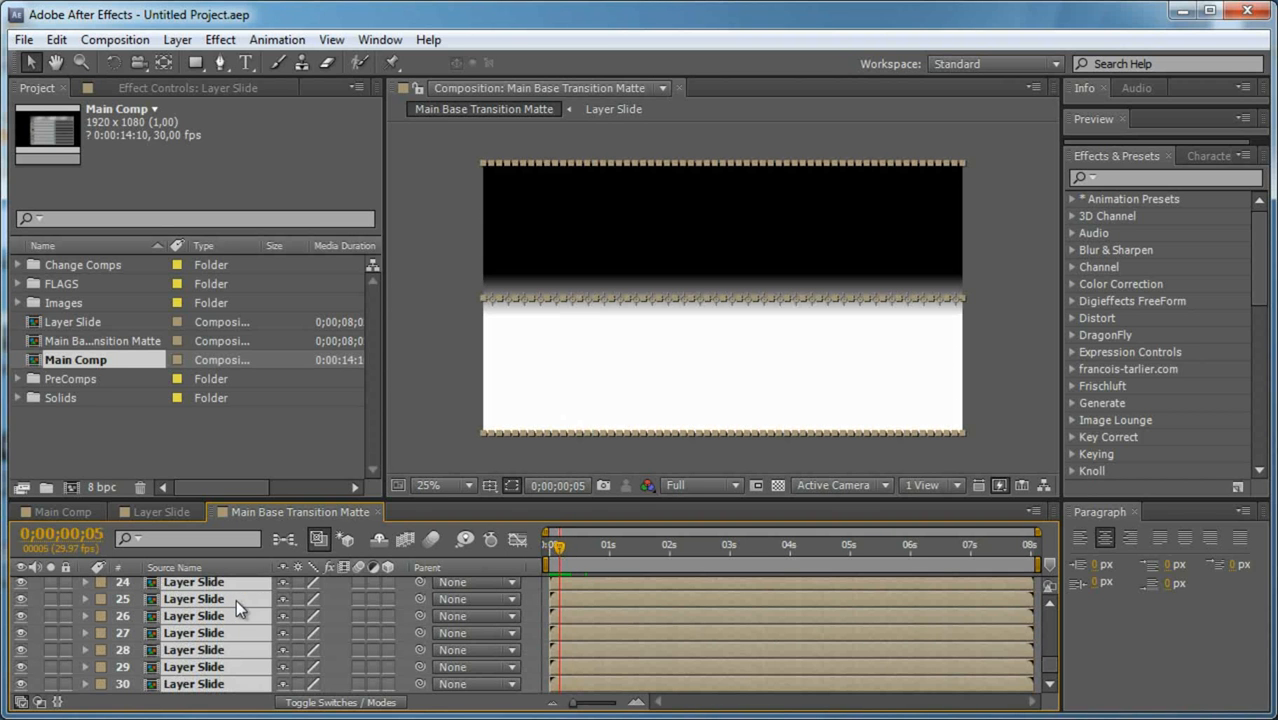
pyautogui.click(23, 39)
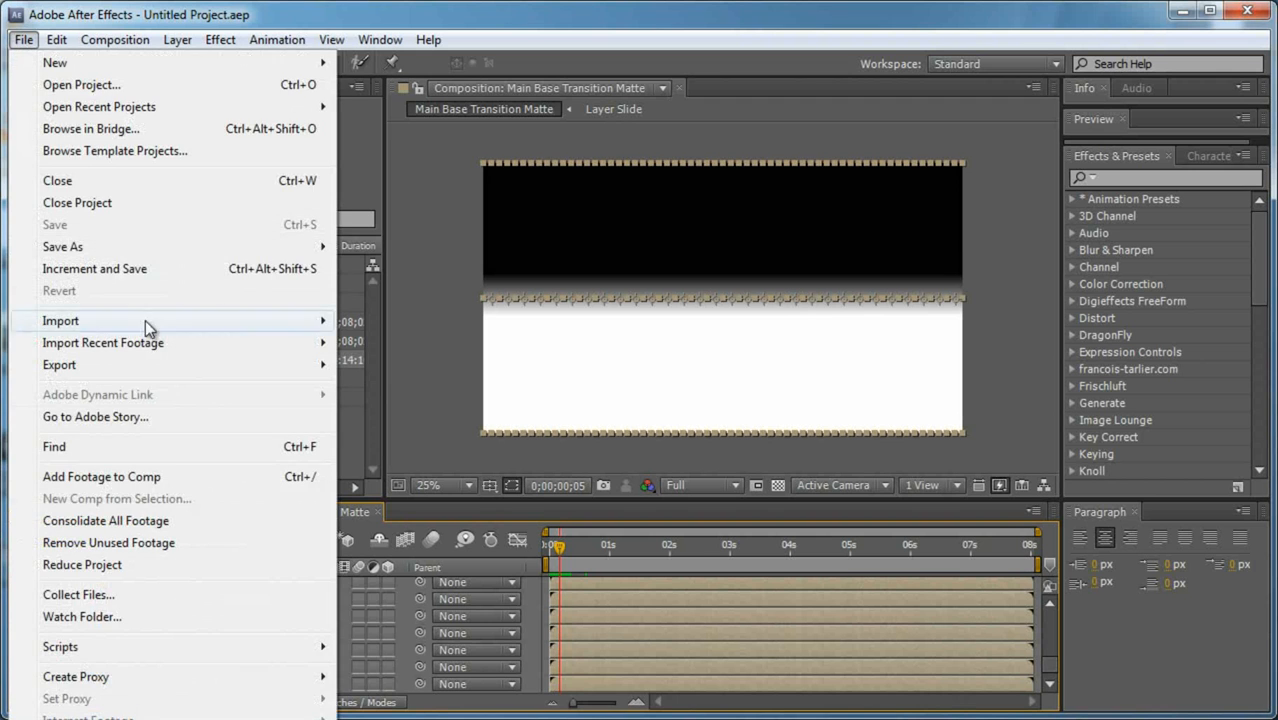
pyautogui.moveTo(254, 647)
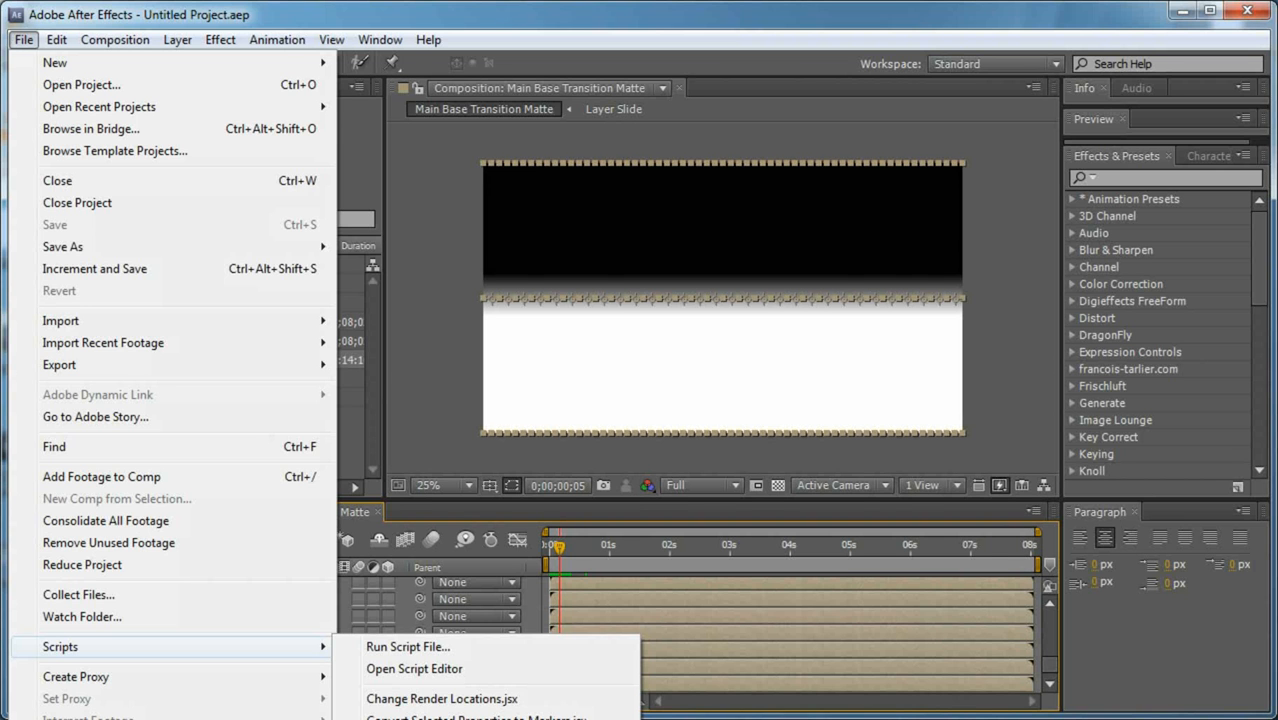
pyautogui.click(450, 718)
pyautogui.moveTo(558, 416); pyautogui.dragTo(624, 320)
pyautogui.click(612, 356)
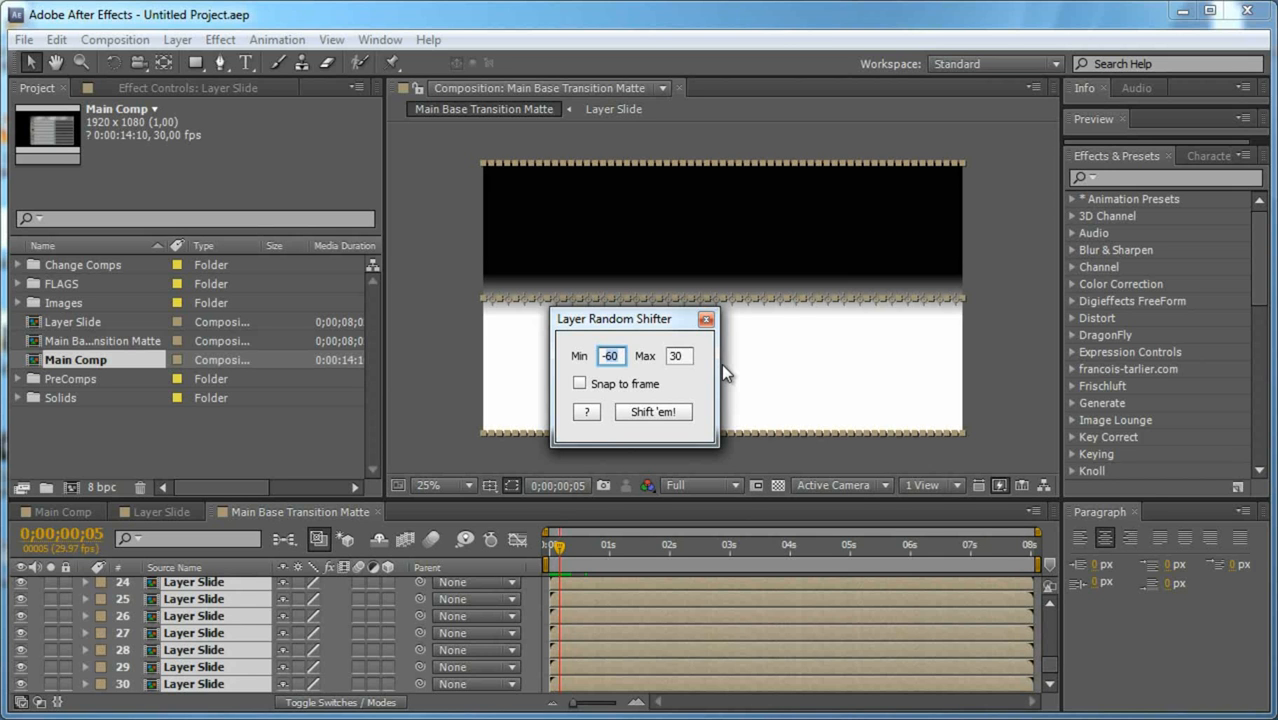
# Randomly shift the selected layers with a minimum of -8 and a maximum of 8, and close the script window.
pyautogui.write('5')
pyautogui.press('BackSpace')
pyautogui.write('8')
pyautogui.press('Tab')
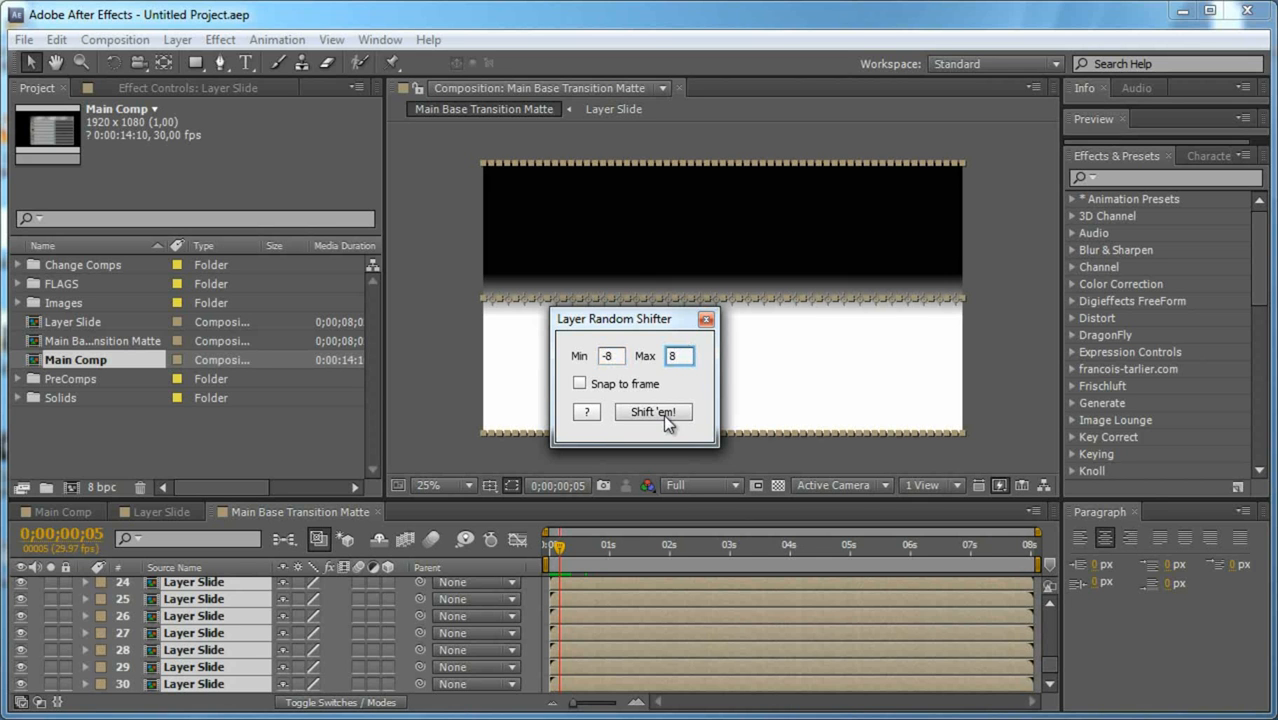
pyautogui.click(670, 413)
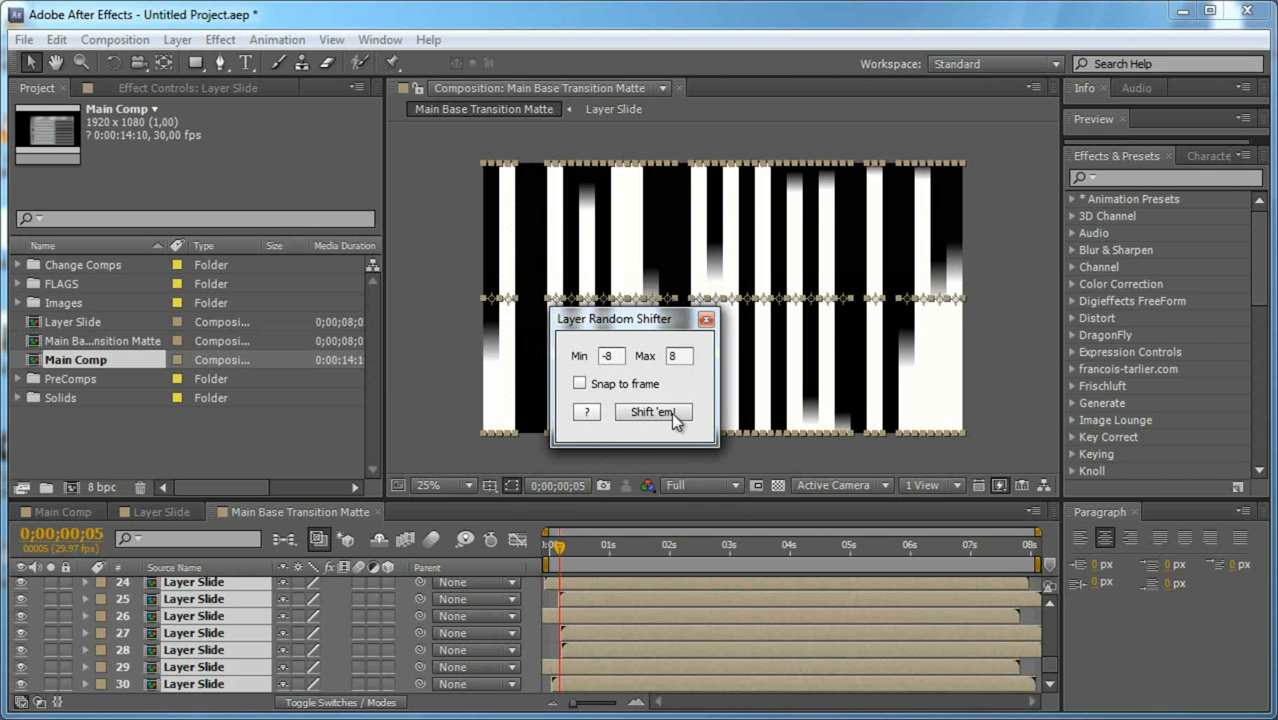
pyautogui.click(706, 320)
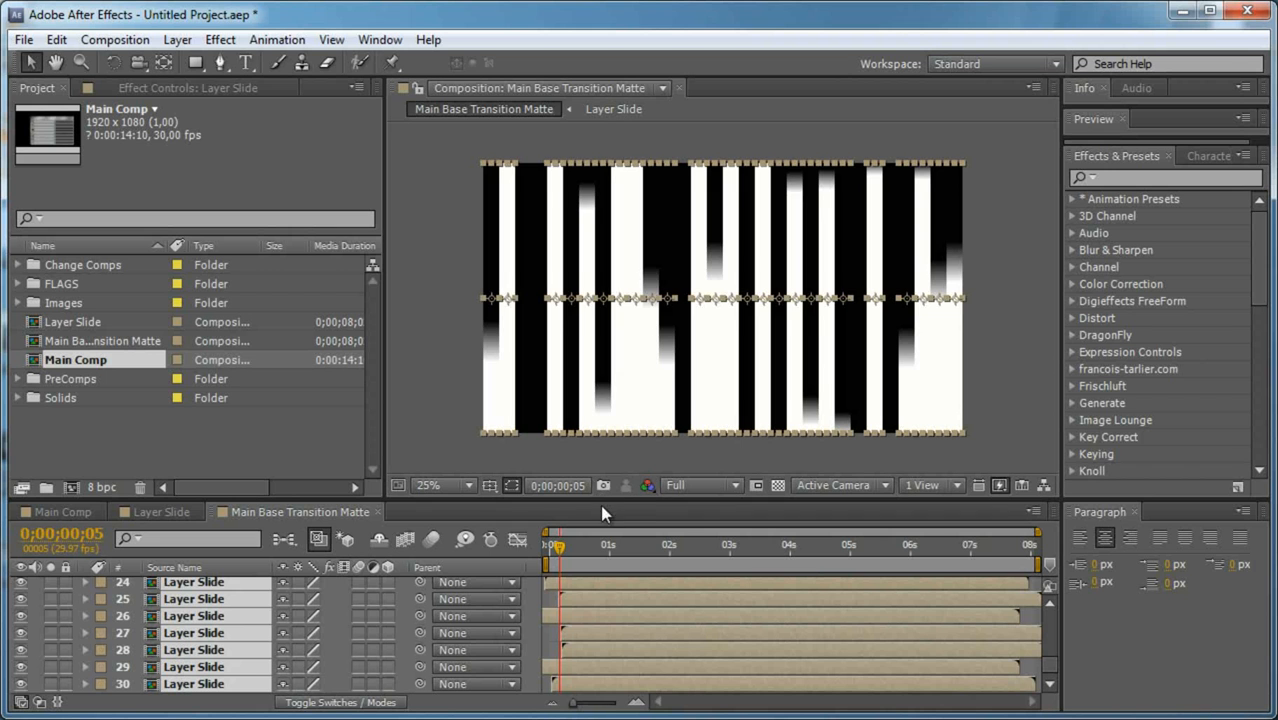
# Move all the staggered Layer Slide layers later together so every one starts after frame 0, and return to the composition's start.
pyautogui.press('`')
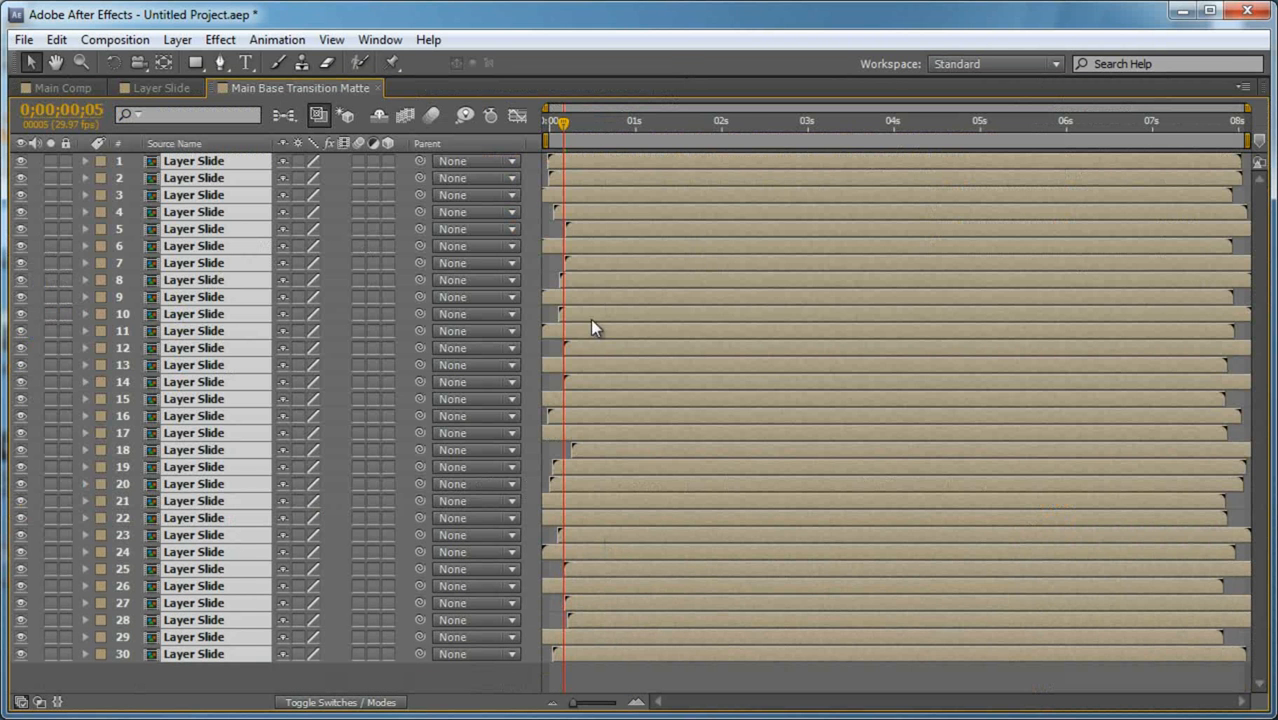
pyautogui.press('=')
pyautogui.moveTo(700, 703); pyautogui.dragTo(613, 708)
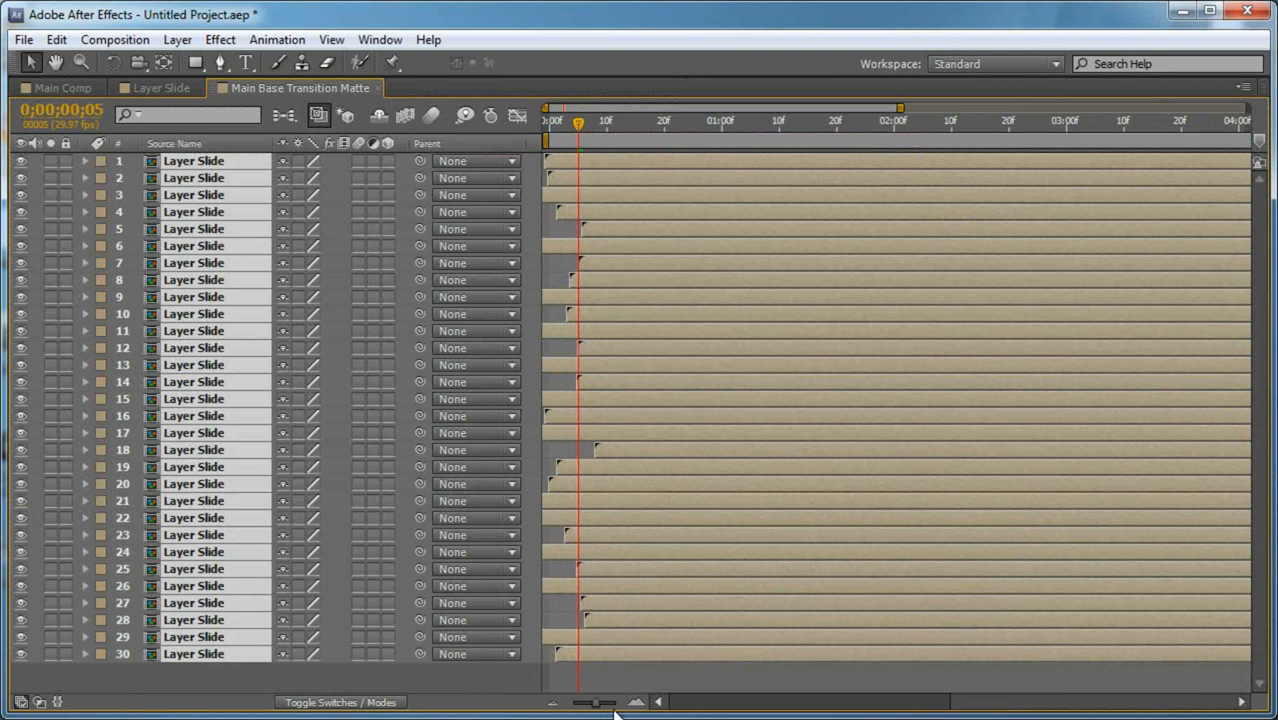
pyautogui.moveTo(552, 506)
pyautogui.mouseDown()
pyautogui.moveTo(611, 506)
pyautogui.moveTo(562, 502)
pyautogui.moveTo(574, 496)
pyautogui.mouseUp()
pyautogui.press('Home')
pyautogui.press('`')
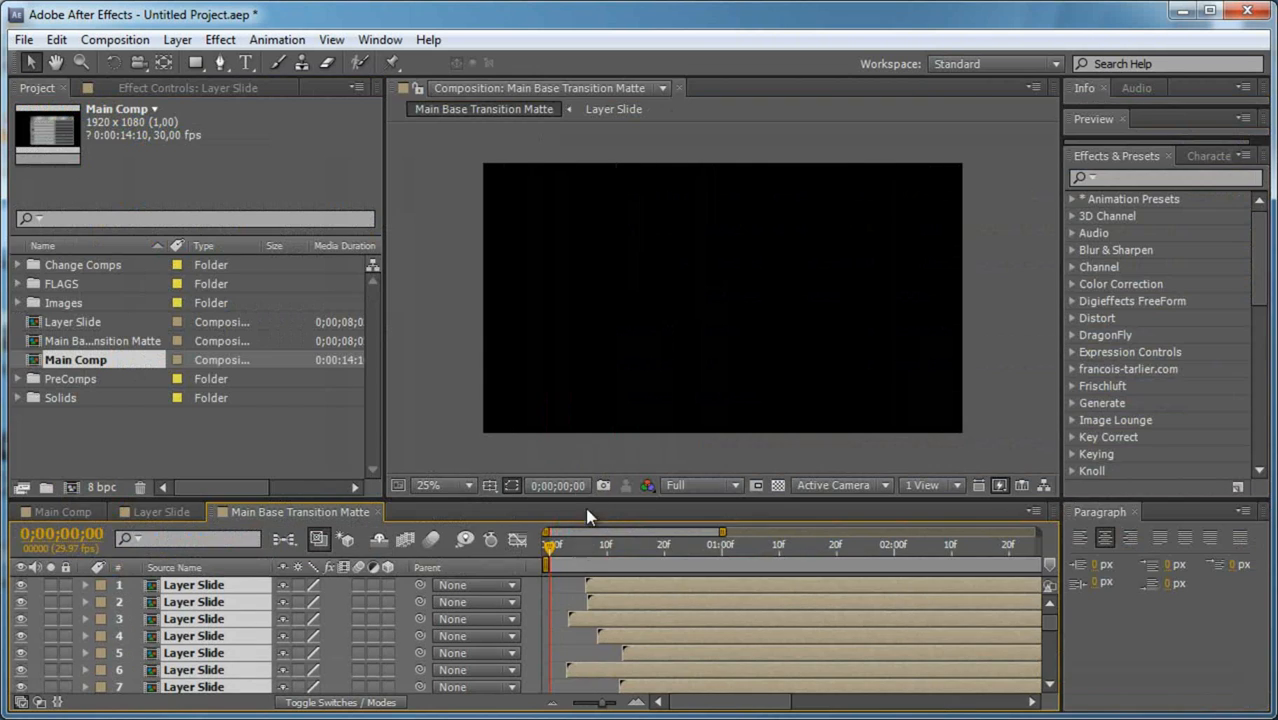
# Scrub through the strip animation, close the Main Base Transition Matte timeline and switch to Main Comp.
pyautogui.moveTo(549, 553); pyautogui.dragTo(647, 548)
pyautogui.click(379, 512)
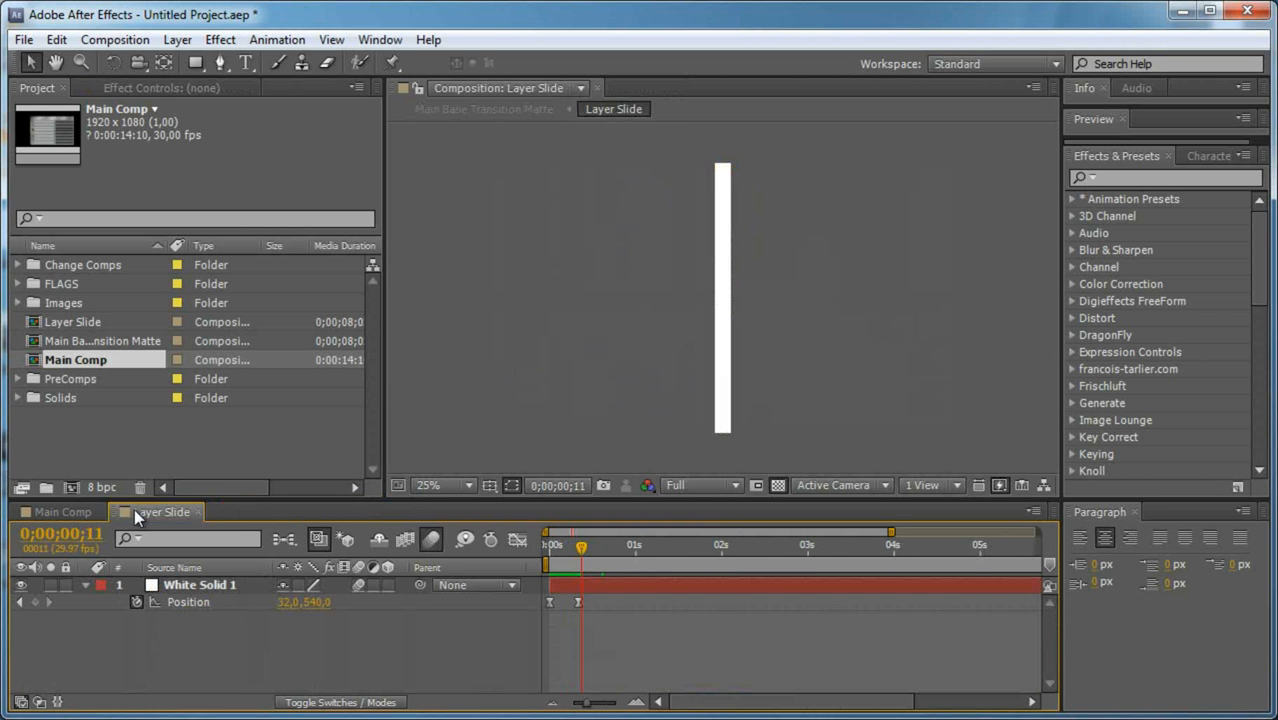
pyautogui.click(90, 508)
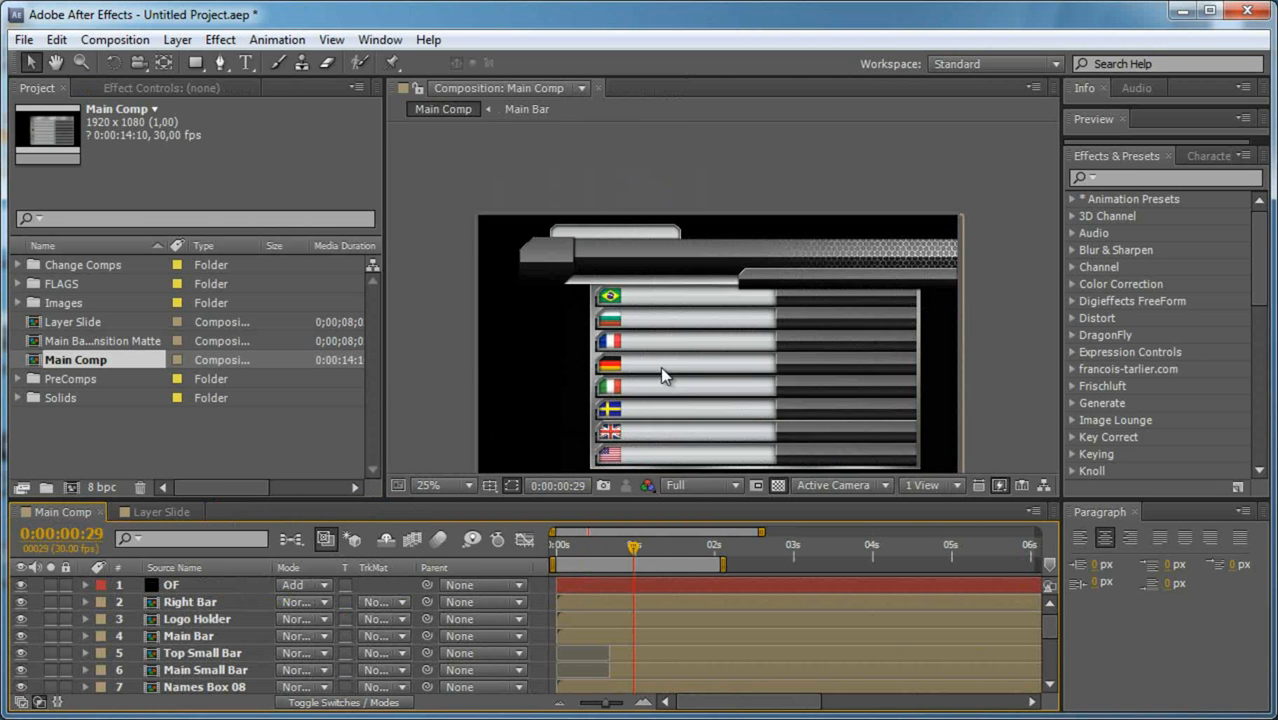
# Solo the Base Main layer and place the Main Base Transition Matte composition directly above it in Main Comp.
pyautogui.scroll(-3, 135, 600)
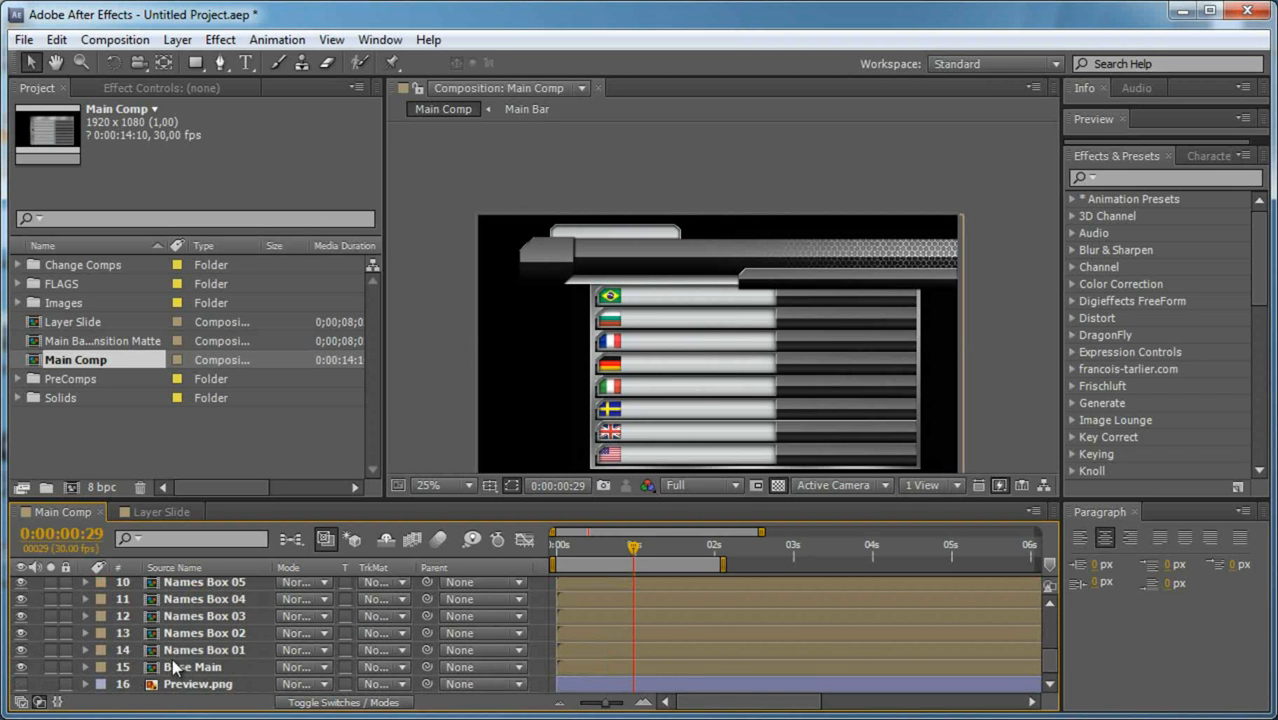
pyautogui.click(170, 667)
pyautogui.click(51, 667)
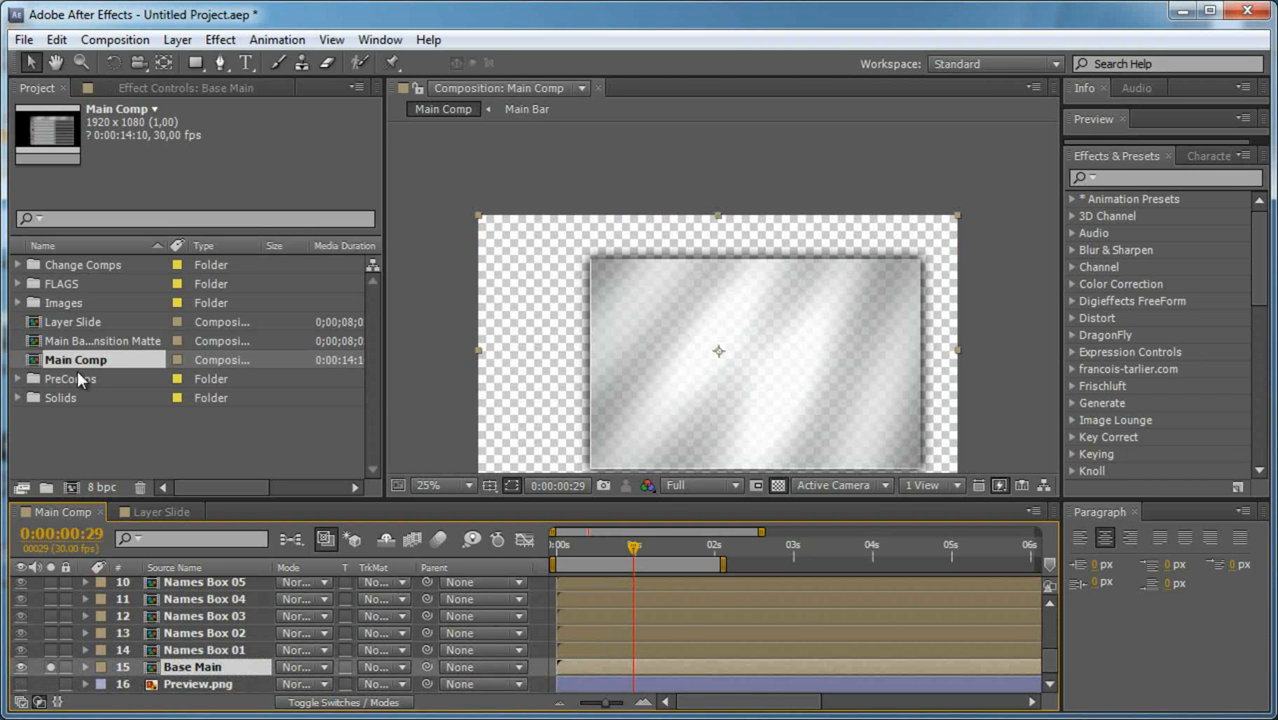
pyautogui.click(77, 329)
pyautogui.click(110, 342)
pyautogui.moveTo(114, 342); pyautogui.dragTo(290, 670)
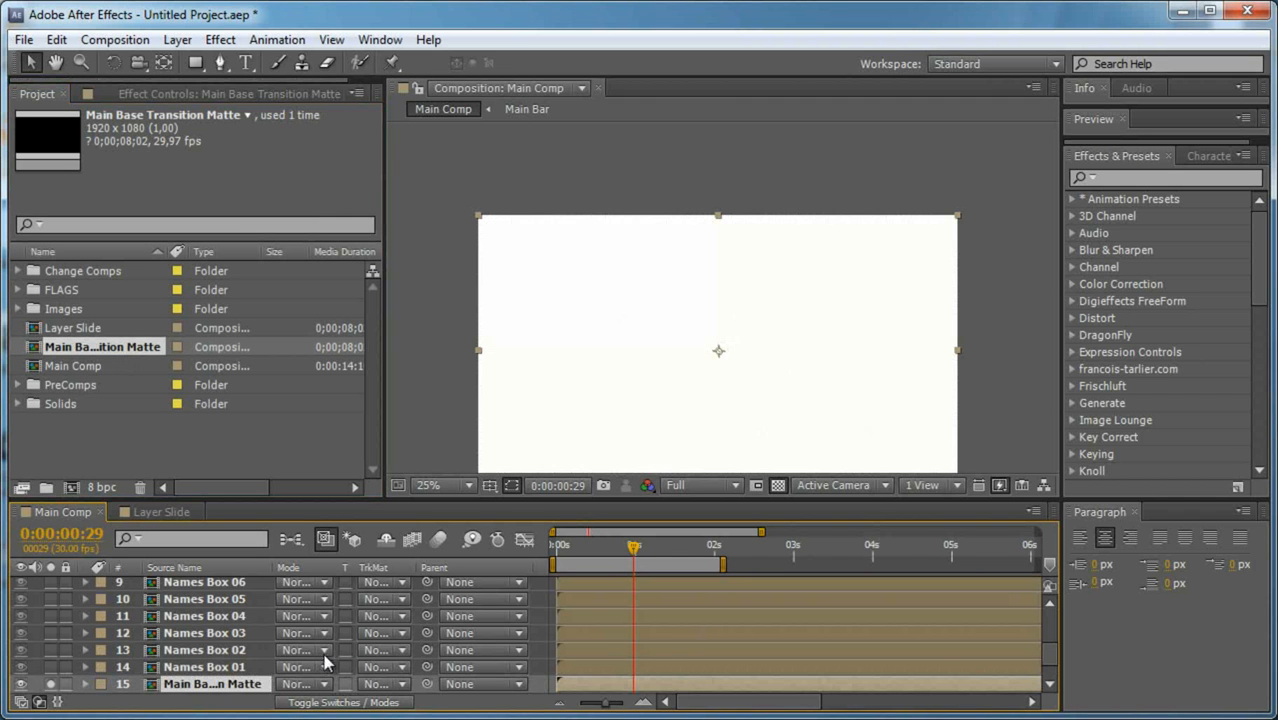
# Set Base Main's track matte to Alpha Matte "Main Base Transition Matte" and check the reveal at 0:00:00:08.
pyautogui.scroll(-1, 325, 660)
pyautogui.click(384, 684)
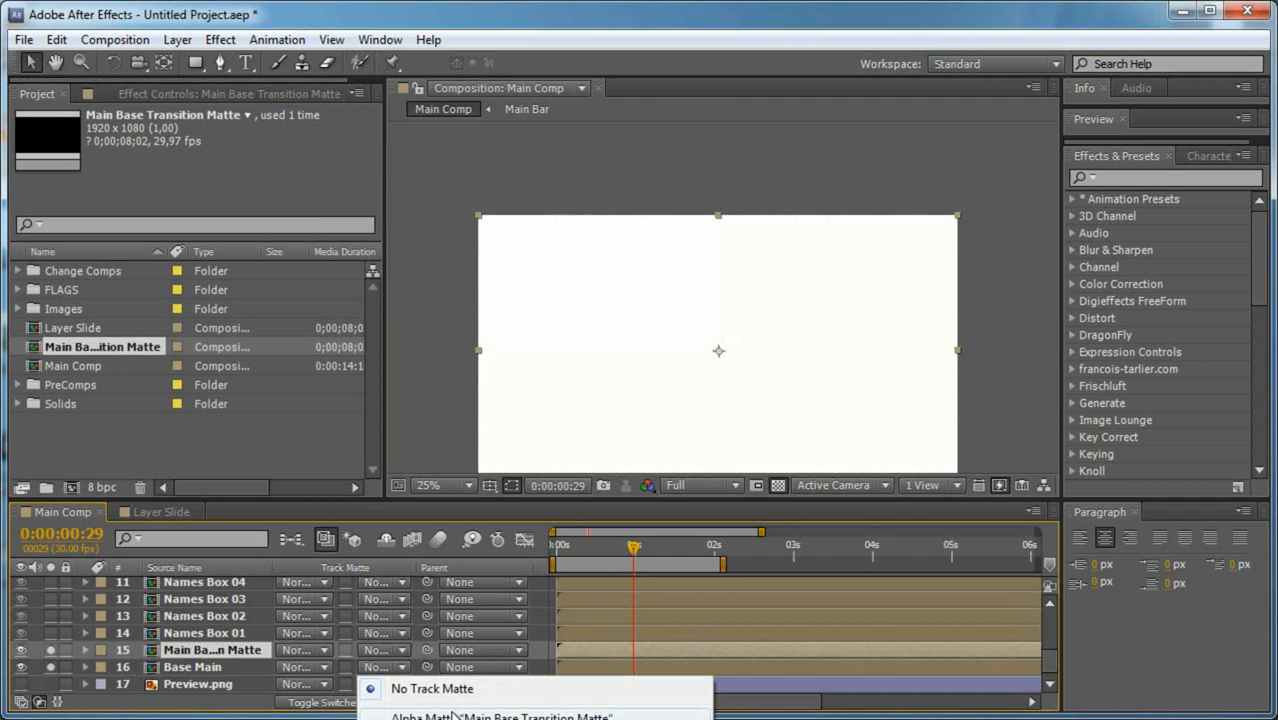
pyautogui.click(455, 716)
pyautogui.click(580, 548)
pyautogui.moveTo(579, 551)
pyautogui.mouseDown()
pyautogui.moveTo(590, 553)
pyautogui.moveTo(577, 557)
pyautogui.mouseUp()
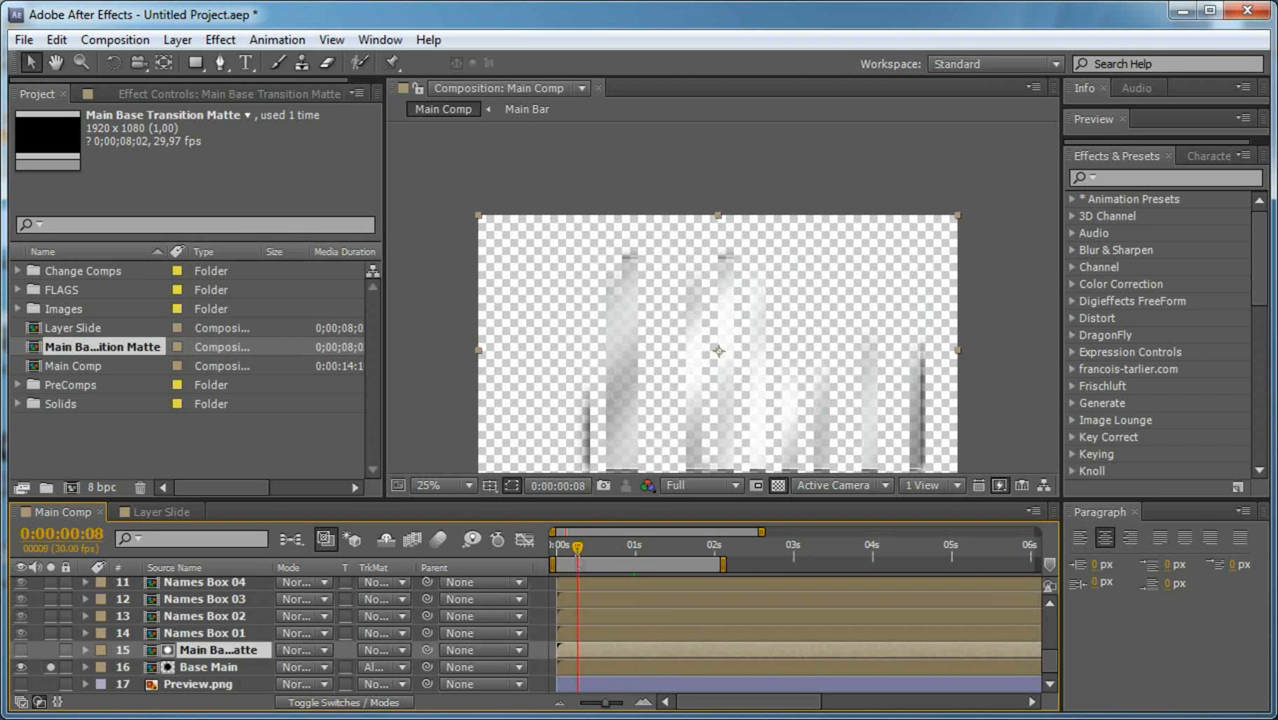
# Rotate the Main Base Transition Matte layer to -135° so the strips run diagonally.
pyautogui.press('w')
pyautogui.moveTo(851, 329); pyautogui.dragTo(671, 213)
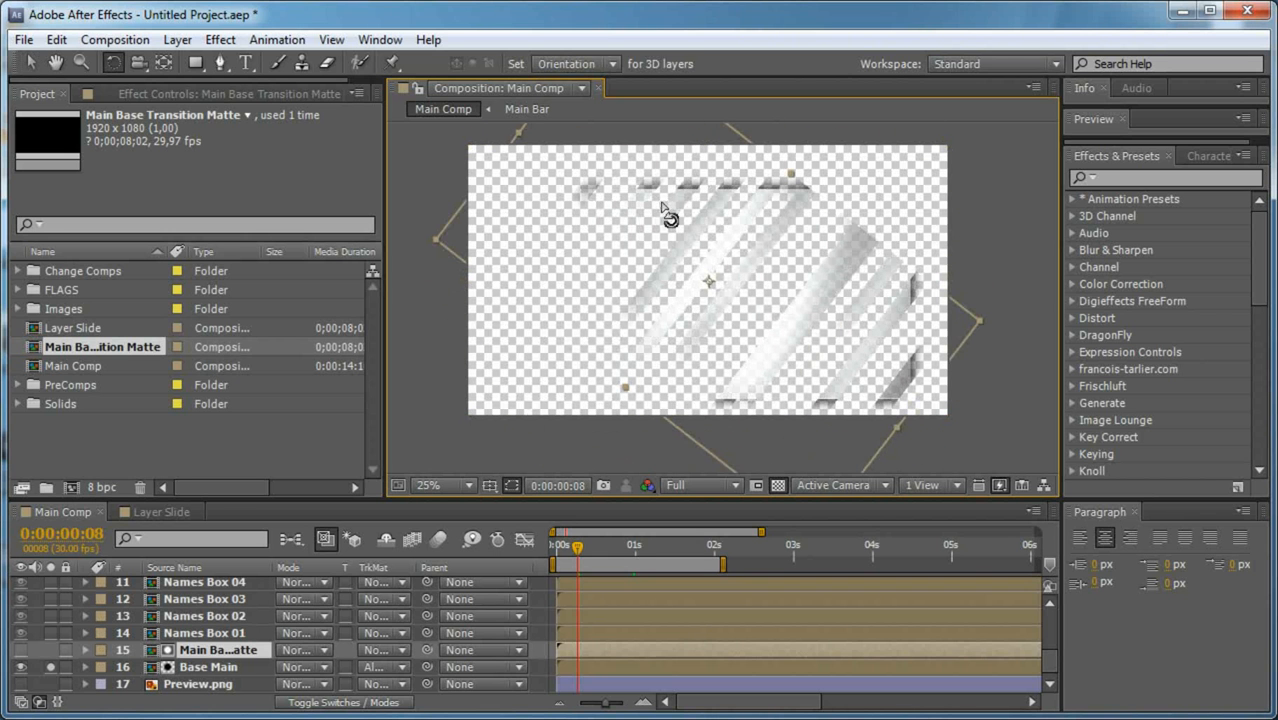
pyautogui.press('r')
pyautogui.click(318, 667)
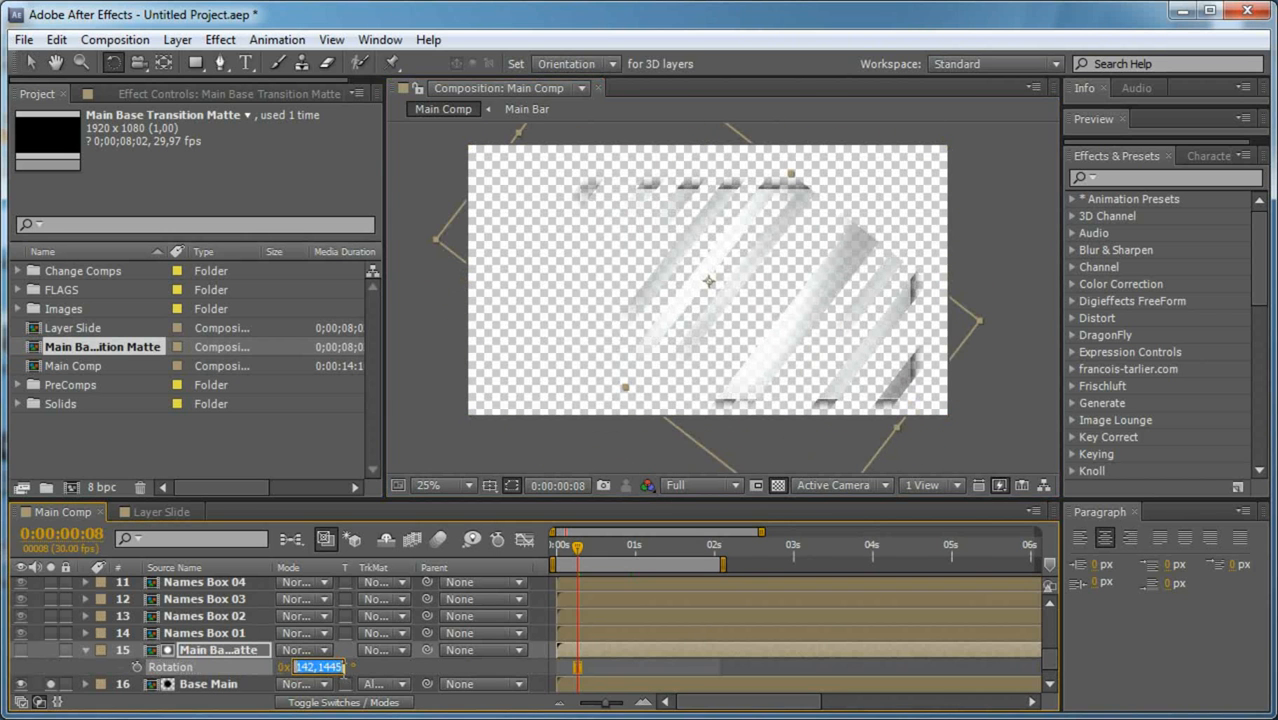
pyautogui.write('-135')
pyautogui.press('Return')
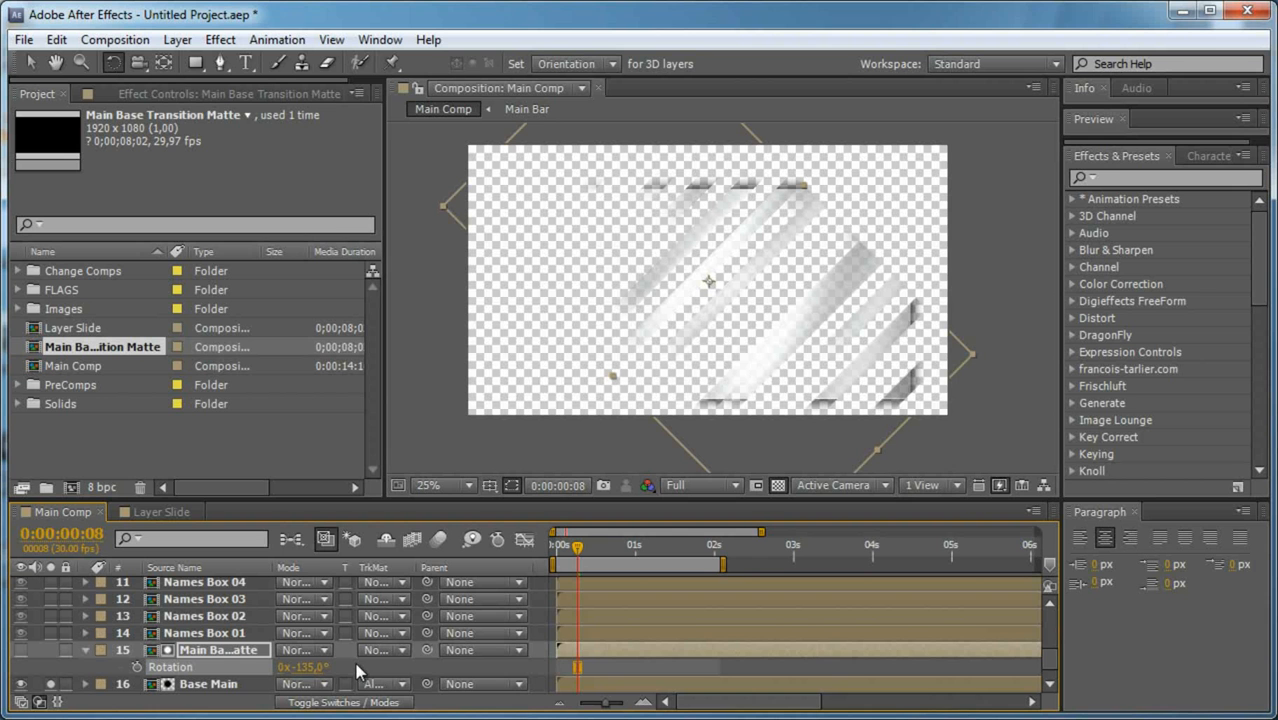
# Scale the Main Base Transition Matte layer up to 170% and scrub through the diagonal reveal.
pyautogui.press('s')
pyautogui.moveTo(350, 667); pyautogui.dragTo(414, 667)
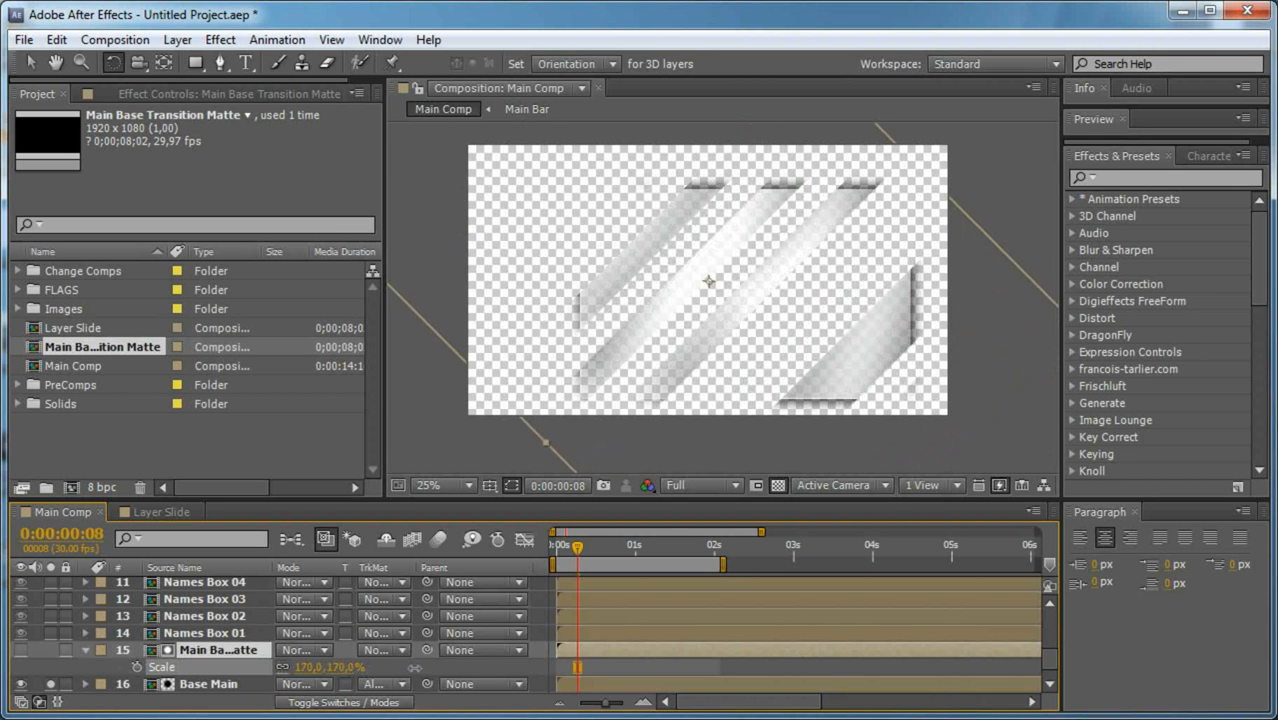
pyautogui.moveTo(577, 546)
pyautogui.mouseDown()
pyautogui.moveTo(613, 552)
pyautogui.moveTo(554, 558)
pyautogui.moveTo(563, 568)
pyautogui.moveTo(614, 558)
pyautogui.moveTo(574, 555)
pyautogui.mouseUp()
# Turn off solo for the Base Main layer and select the Names Box 02 layer.
pyautogui.click(51, 684)
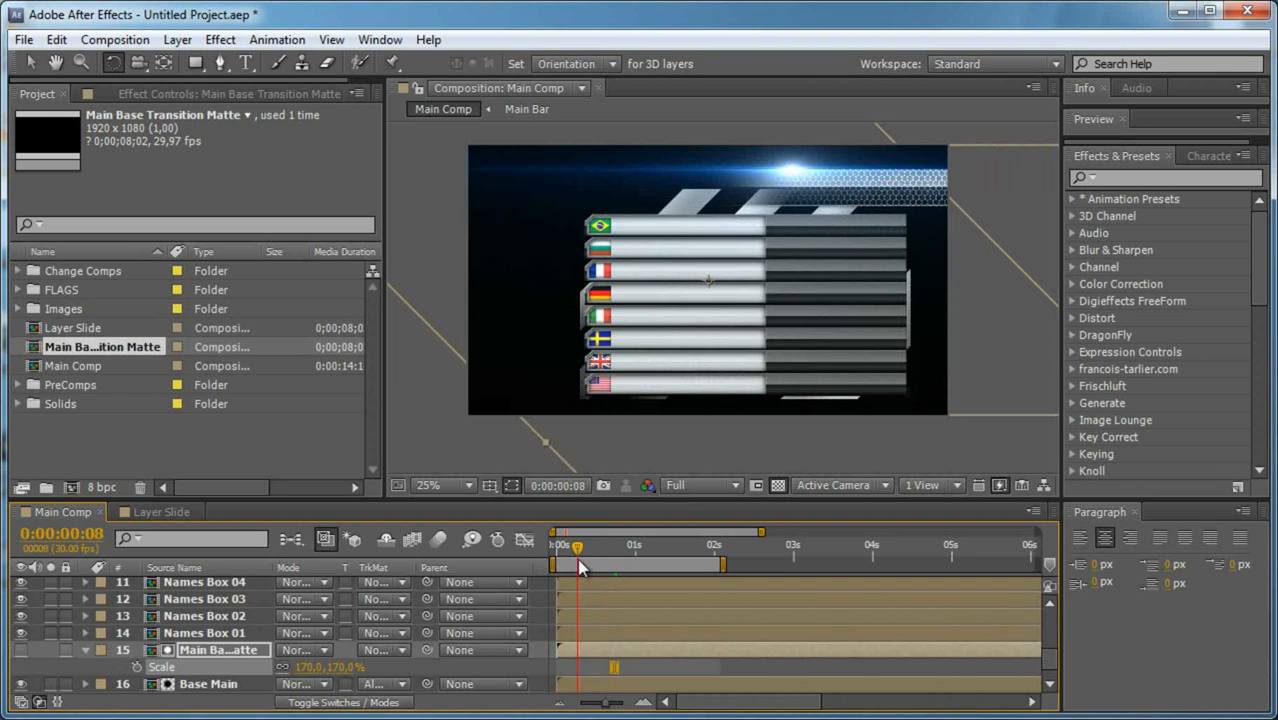
pyautogui.click(243, 634)
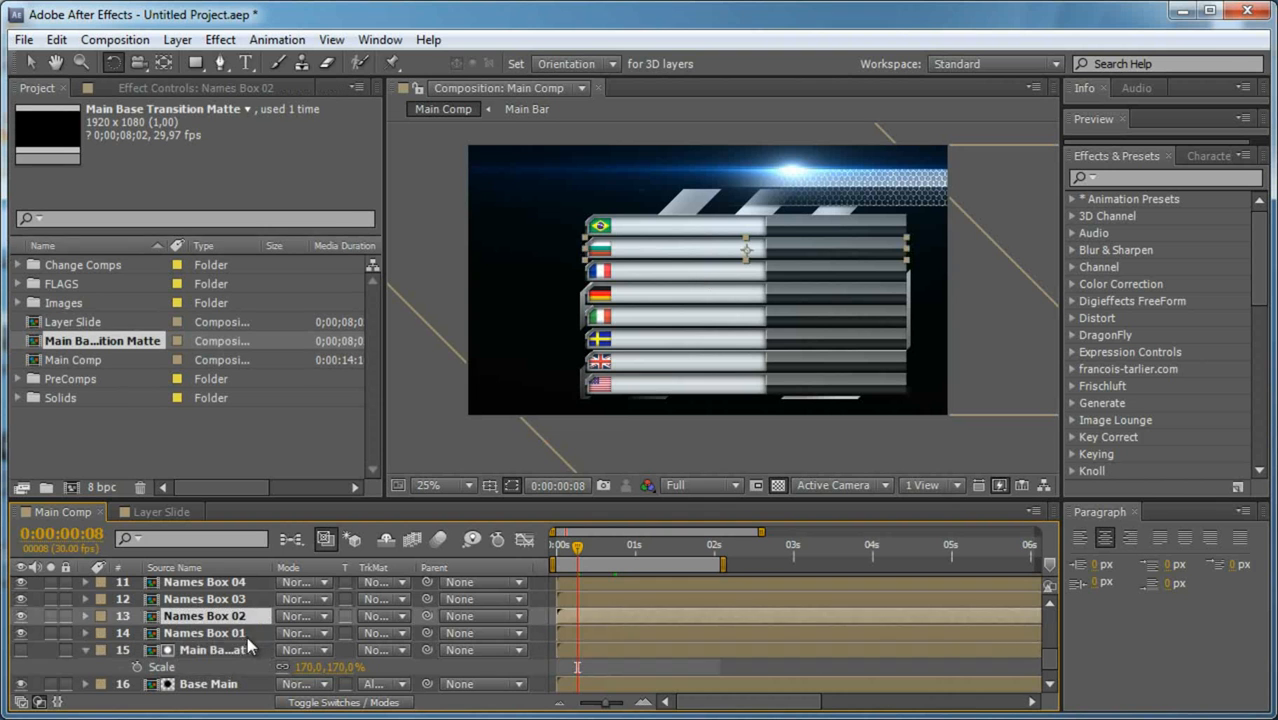
# Hide the layers Names Box 01 through Names Box 08 in Main Comp.
pyautogui.scroll(5, 242, 640)
pyautogui.scroll(-2, 249, 643)
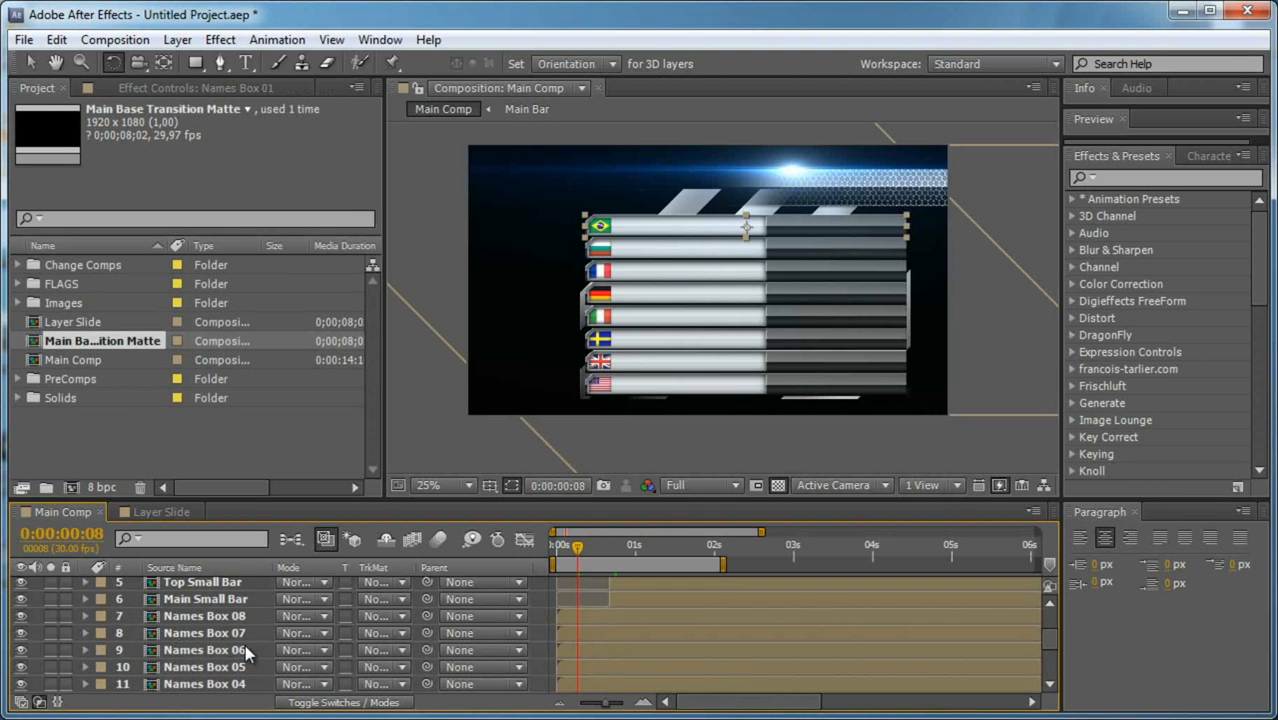
pyautogui.keyDown('shift'); pyautogui.click(217, 621); pyautogui.keyUp('shift')
pyautogui.click(21, 616)
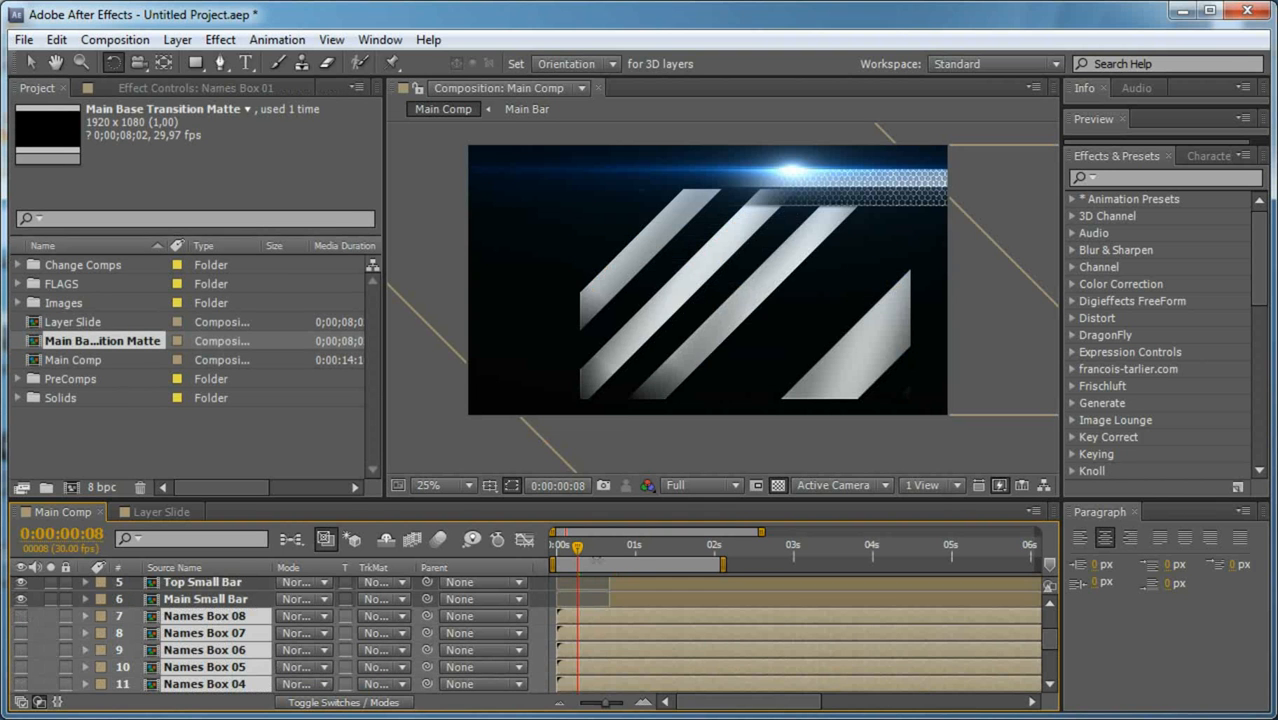
# Move the Main Base Transition Matte layer so that it starts at 0:00:00:15.
pyautogui.click(603, 548)
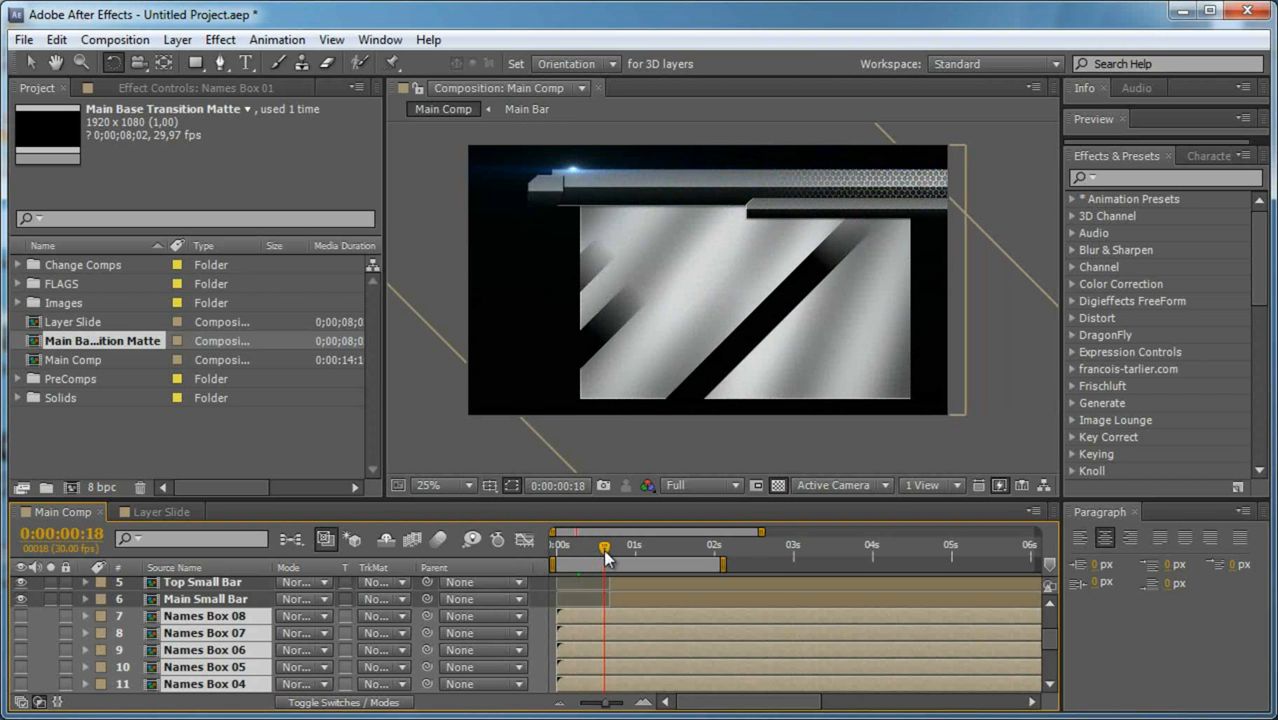
pyautogui.press('pageup')
pyautogui.press('pageup')
pyautogui.press('pageup')
pyautogui.press('pageup')
pyautogui.press('pagedown')
pyautogui.scroll(-3, 240, 638)
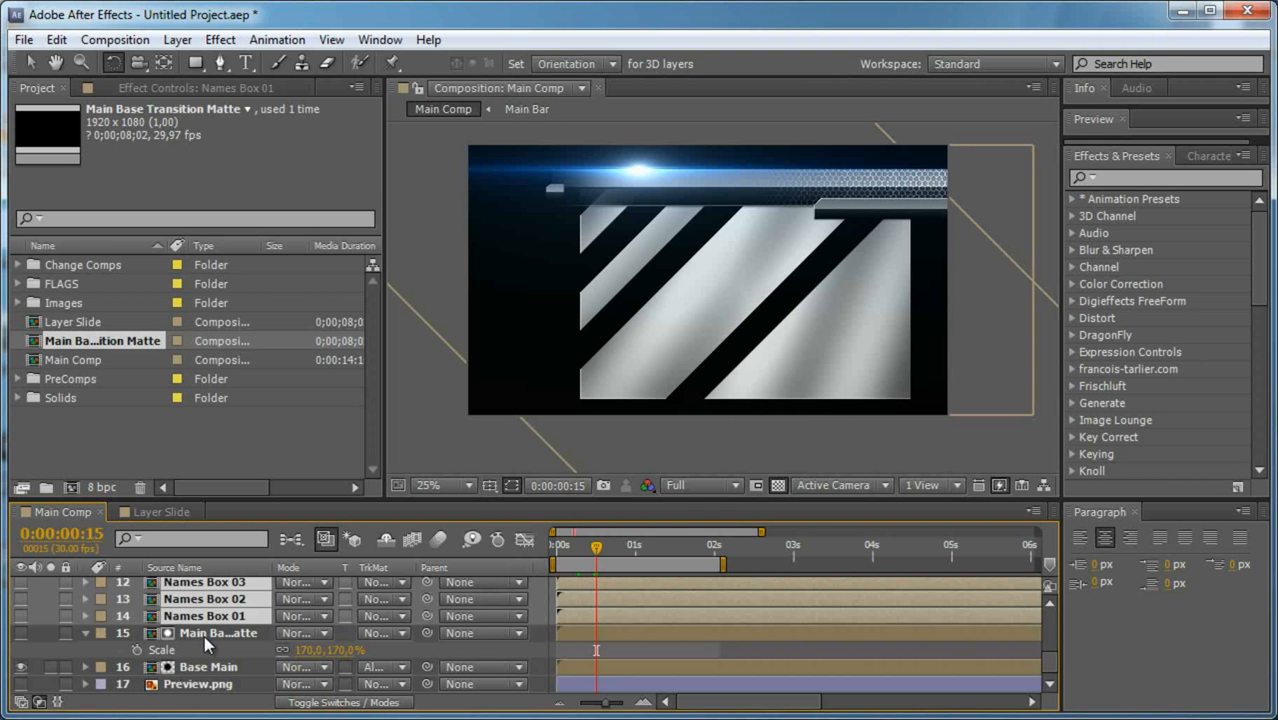
pyautogui.click(204, 635)
pyautogui.press('[')
# Preview and scrub through Main Comp to check the base transition with its delayed start.
pyautogui.press('pagedown')
pyautogui.press('pagedown')
pyautogui.press('pagedown')
pyautogui.press('pagedown')
pyautogui.moveTo(606, 650); pyautogui.dragTo(611, 650)
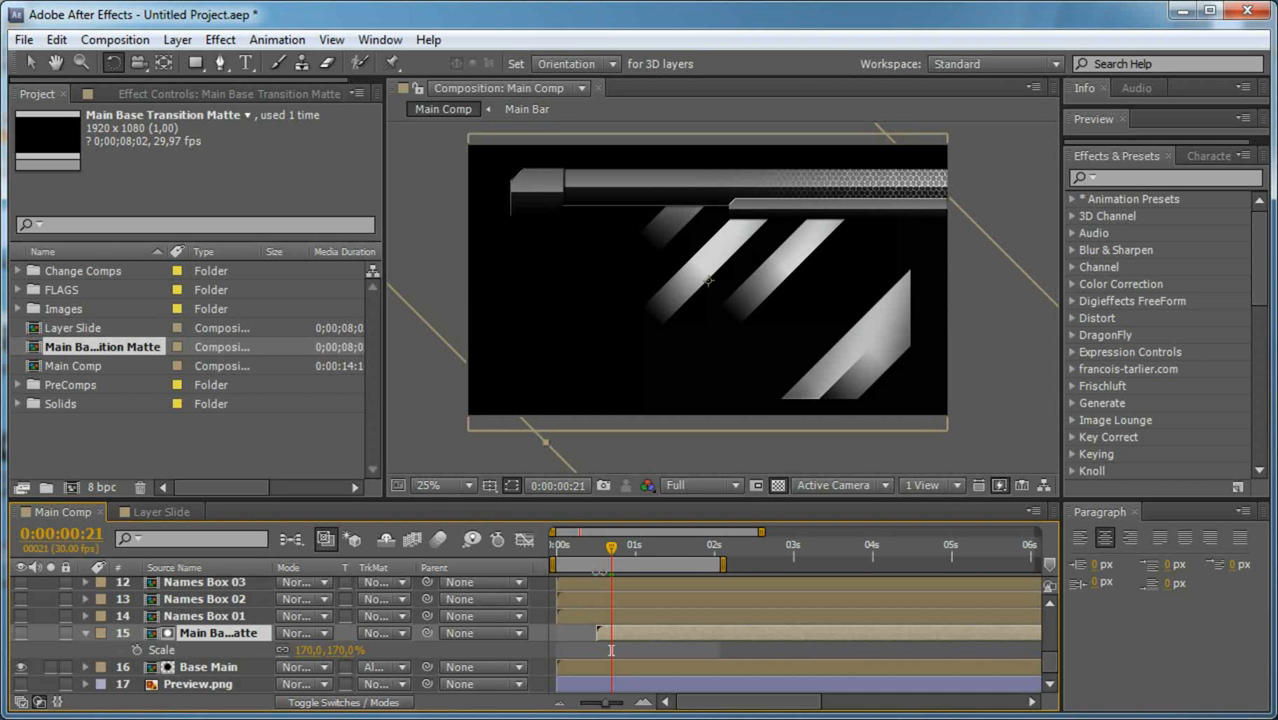
pyautogui.press('KP_0')
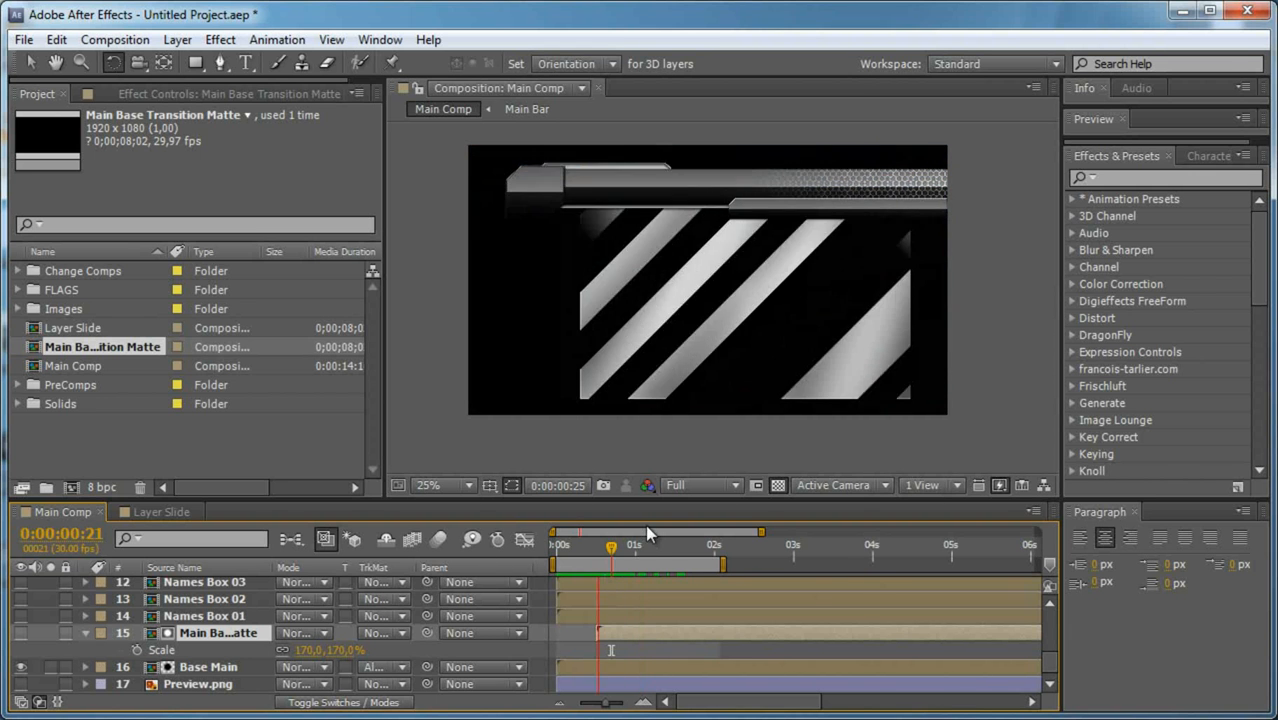
pyautogui.press('space')
pyautogui.moveTo(587, 541); pyautogui.dragTo(659, 554)
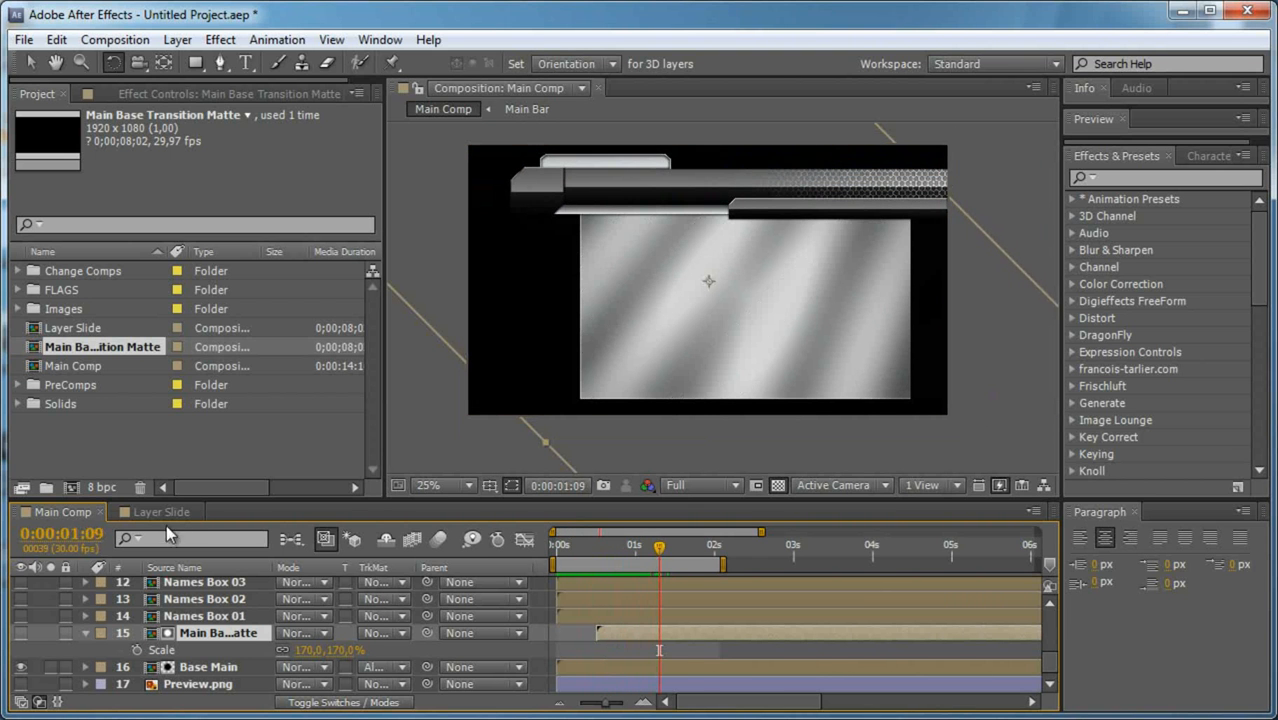
# Inspect the Position animation of White Solid 1 in the Layer Slide composition and return to Main Comp.
pyautogui.click(160, 512)
pyautogui.click(358, 585)
pyautogui.click(546, 564)
pyautogui.click(564, 604)
pyautogui.keyDown('ctrl'); pyautogui.click(549, 603); pyautogui.keyUp('ctrl')
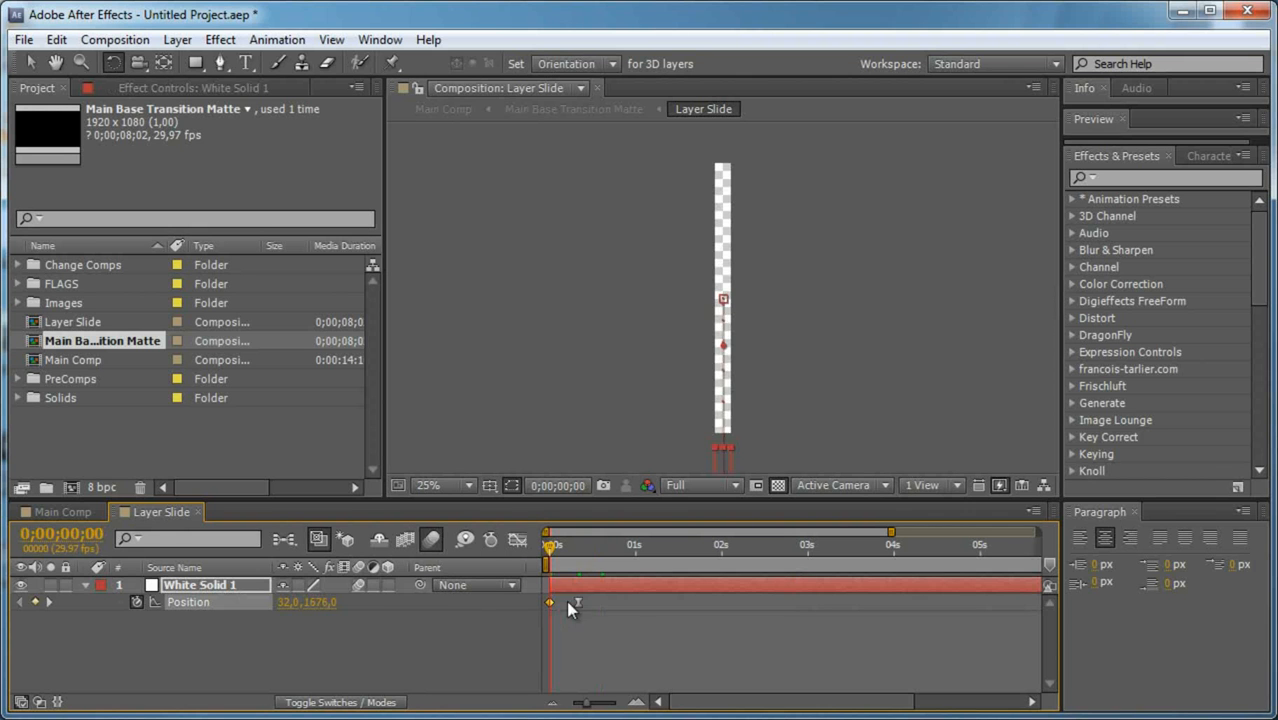
pyautogui.click(63, 512)
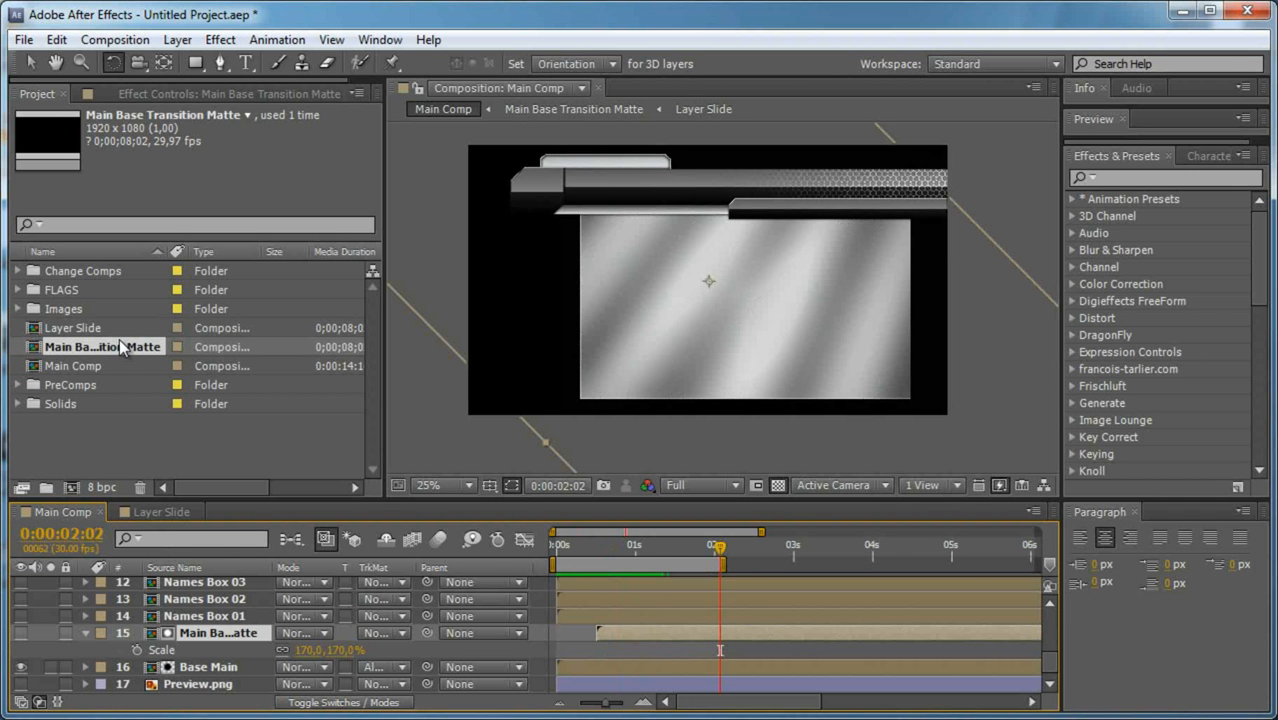
# Open the Main Base Transition Matte composition and align all Layer Slide layers to start at 0;00;00;00.
pyautogui.doubleClick(123, 345)
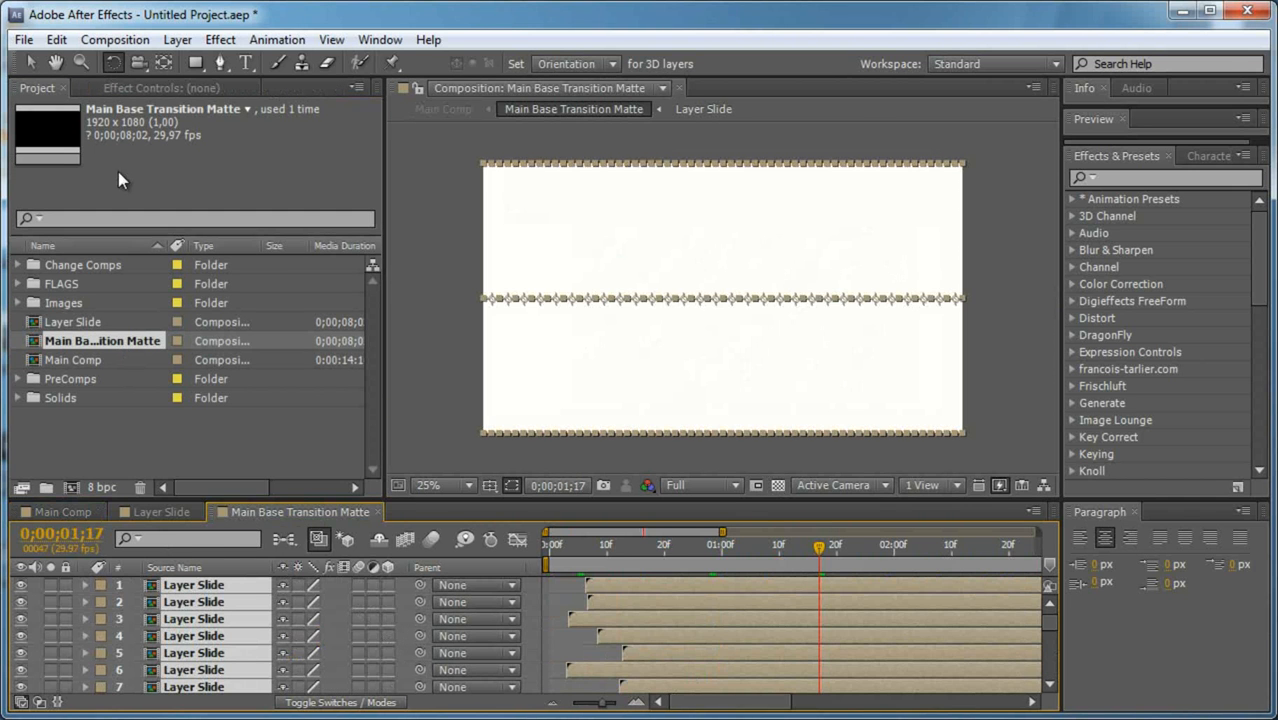
pyautogui.press('Home')
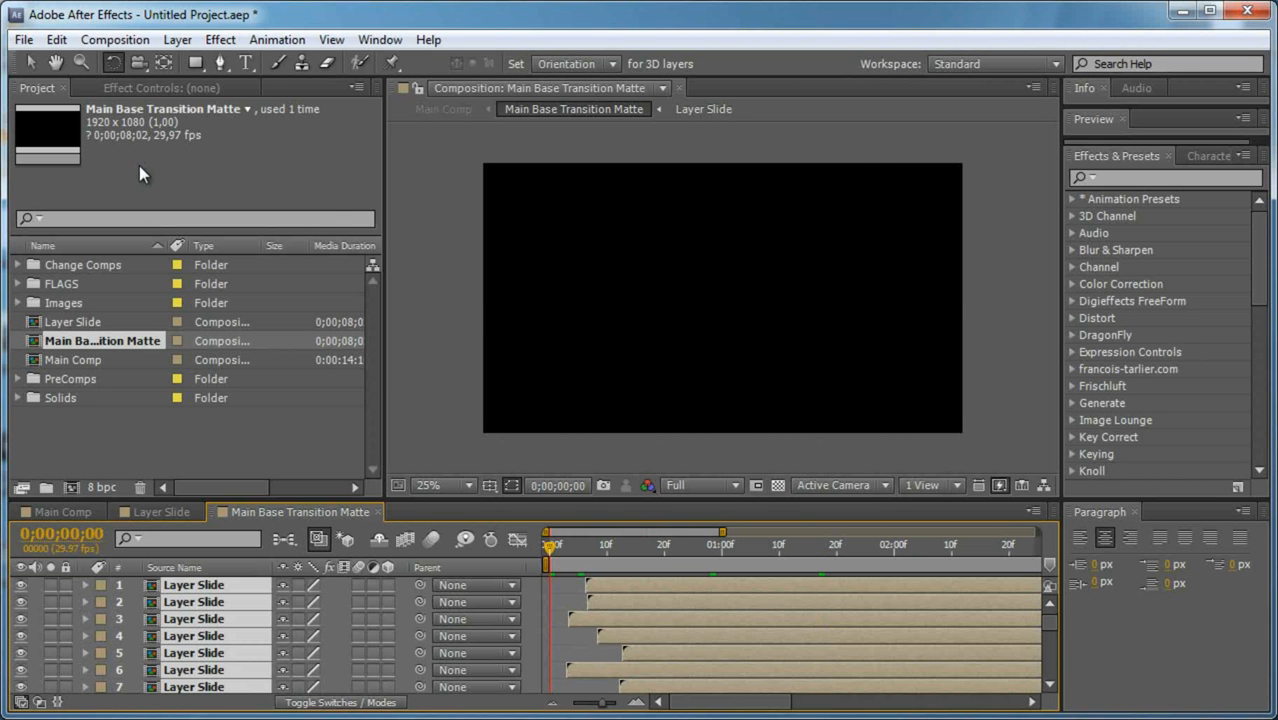
# Offset the Layer Slide layers randomly with the Layer Random Shifter script, using Min -4 and Max 4.
pyautogui.click(23, 40)
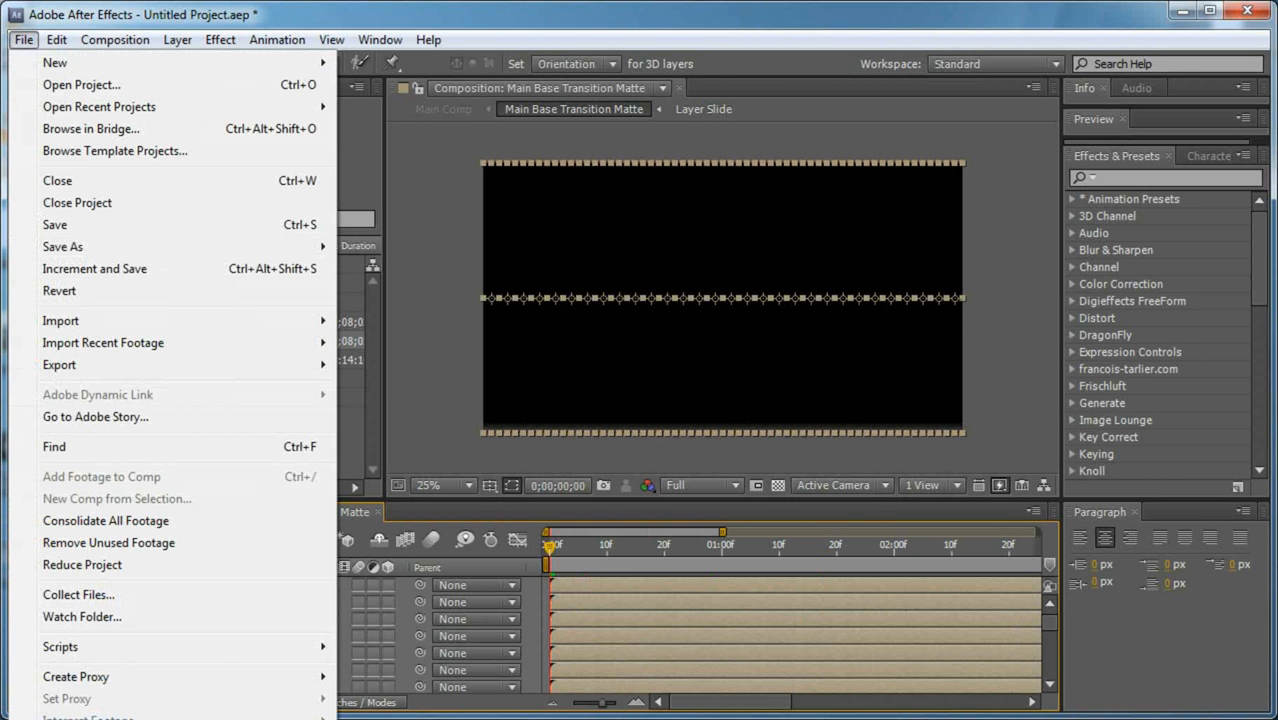
pyautogui.moveTo(200, 655)
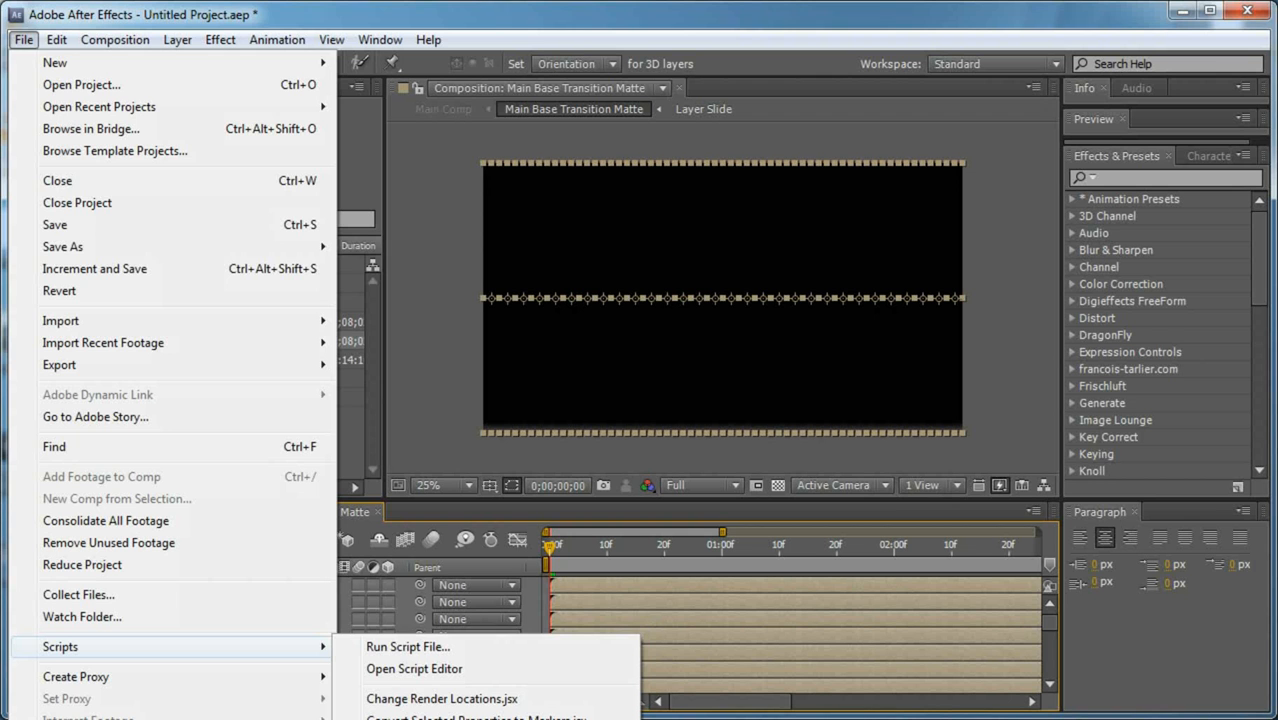
pyautogui.click(470, 717)
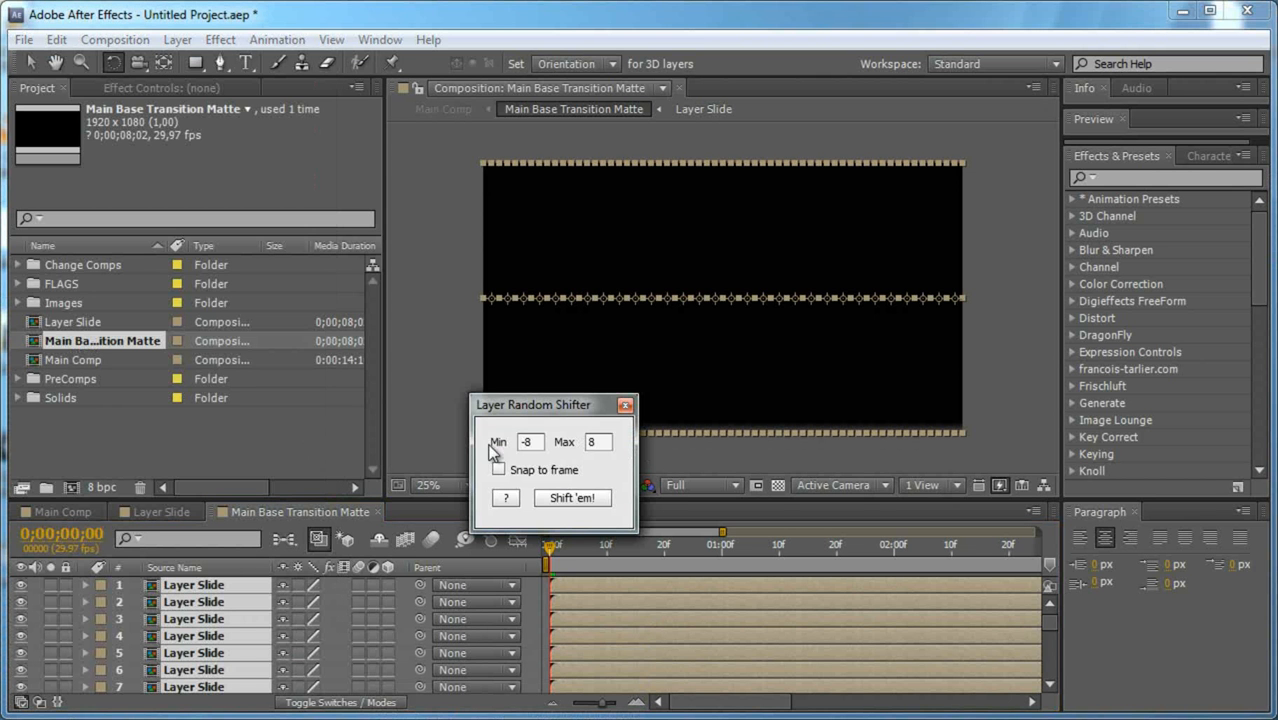
pyautogui.moveTo(525, 442); pyautogui.dragTo(550, 443)
pyautogui.write('4')
pyautogui.press('Tab')
pyautogui.write('4')
pyautogui.click(598, 508)
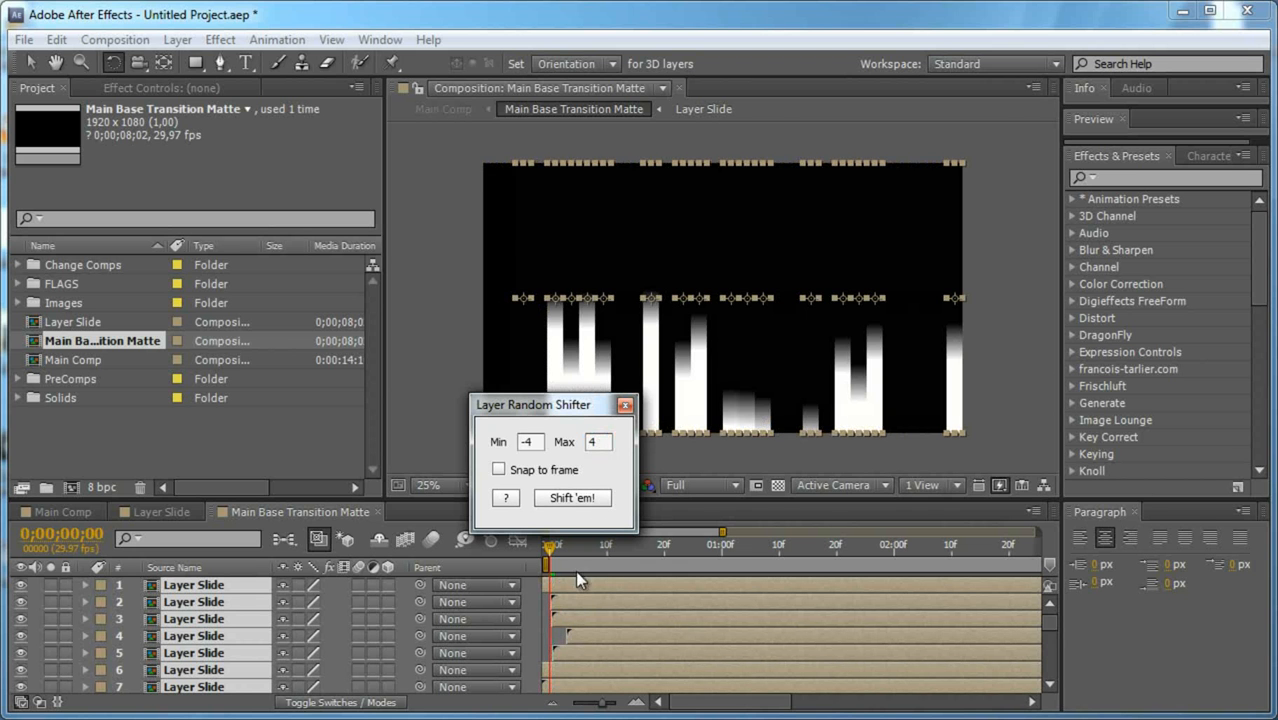
pyautogui.click(625, 404)
# Shift all 30 Layer Slide layers later together so the earliest one starts just after 0;00;00;00.
pyautogui.press('`')
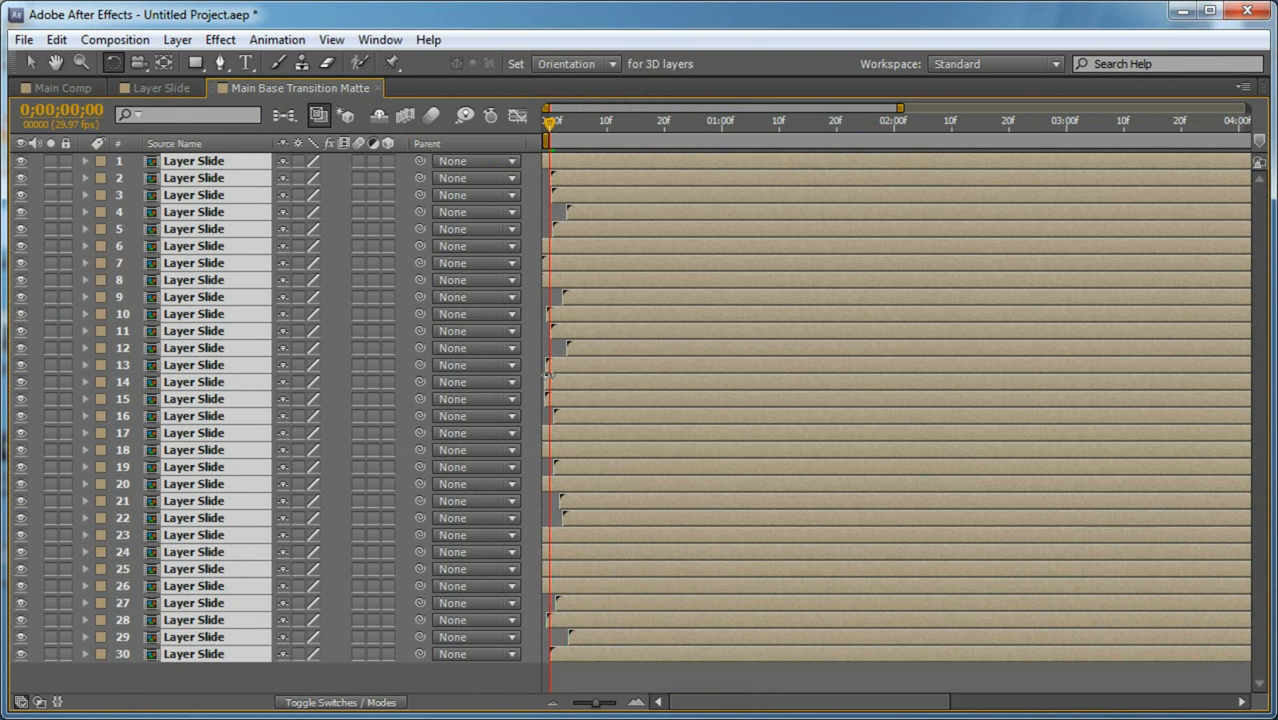
pyautogui.hotkey('ctrl', 'shift', 'a')
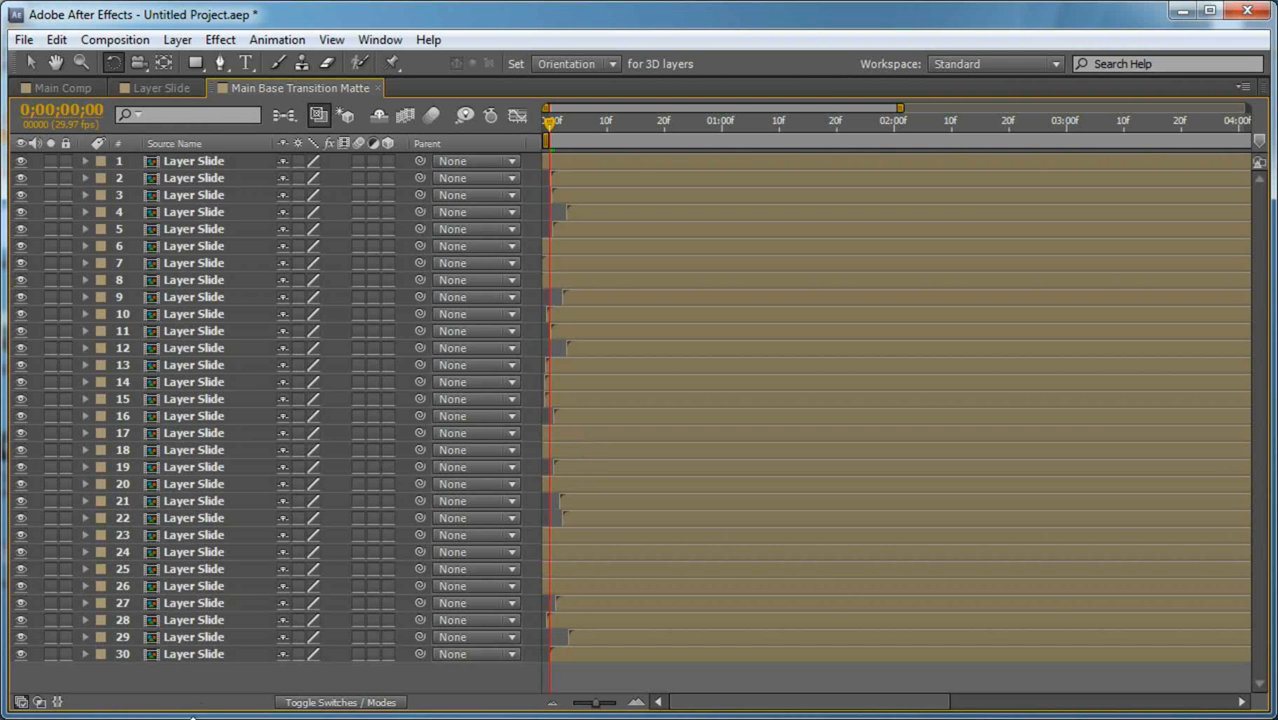
pyautogui.hotkey('ctrl', 'a')
pyautogui.moveTo(563, 656); pyautogui.dragTo(581, 661)
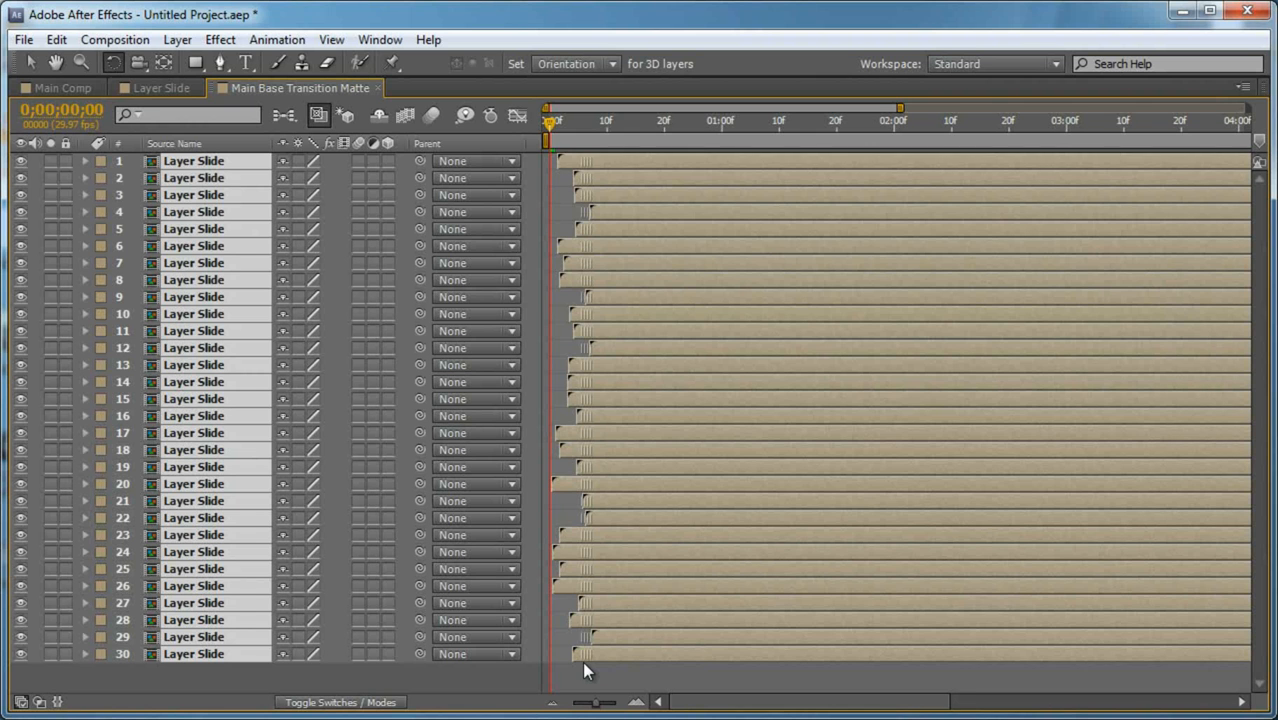
pyautogui.press('=')
pyautogui.press('=')
pyautogui.press('=')
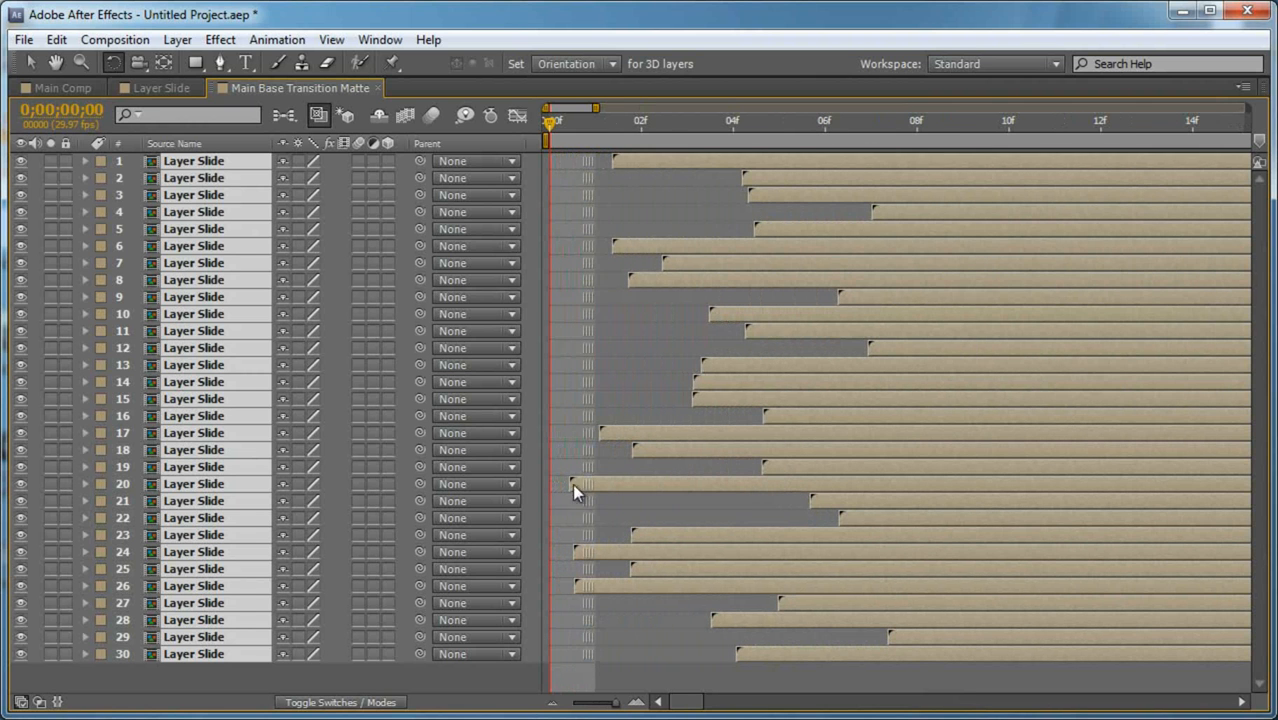
pyautogui.moveTo(555, 489)
pyautogui.mouseDown()
pyautogui.moveTo(538, 492)
pyautogui.moveTo(576, 494)
pyautogui.mouseUp()
pyautogui.press('-')
pyautogui.press('-')
pyautogui.press('-')
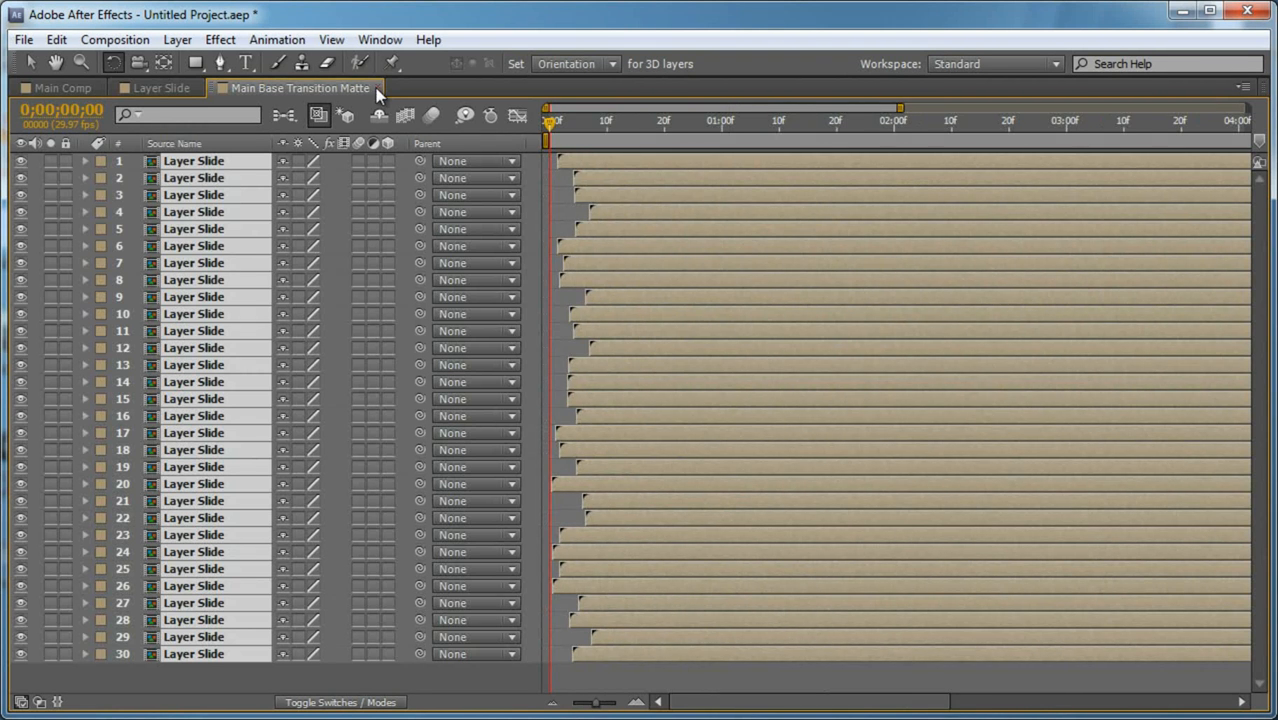
# Close the Main Base Transition Matte timeline and preview the base transition in Main Comp.
pyautogui.click(377, 88)
pyautogui.press('`')
pyautogui.click(76, 513)
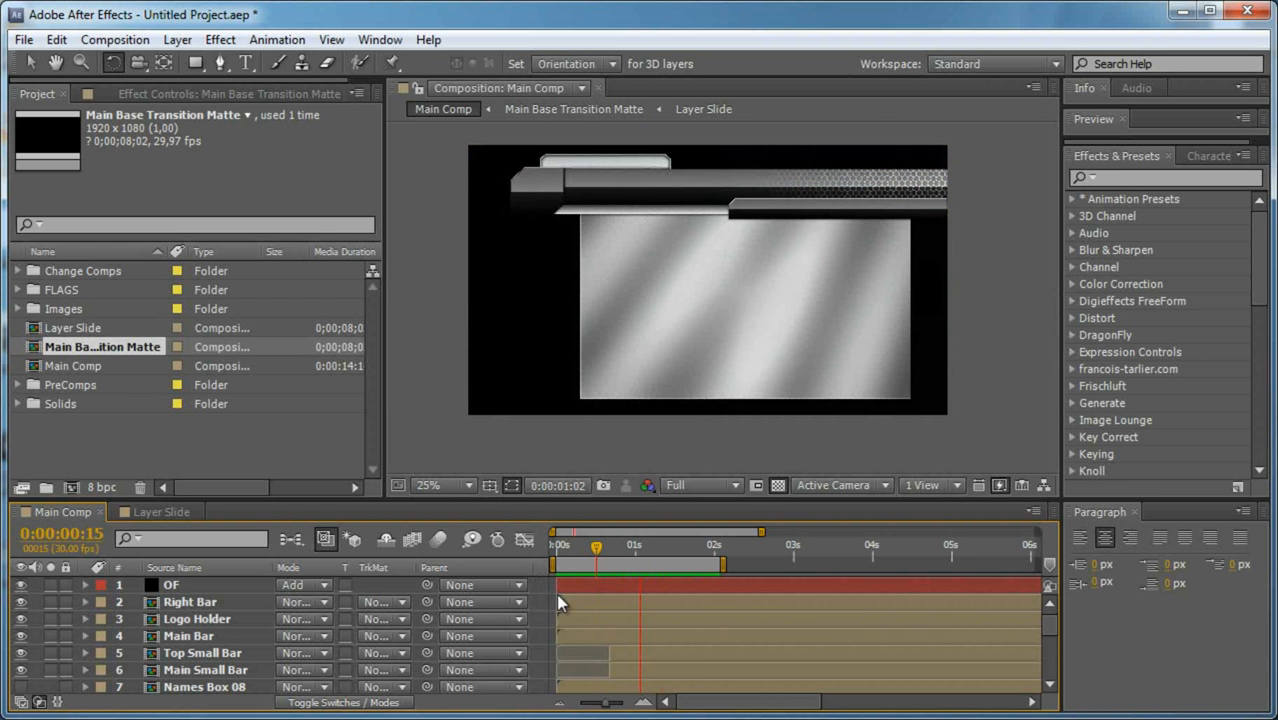
pyautogui.press('space')
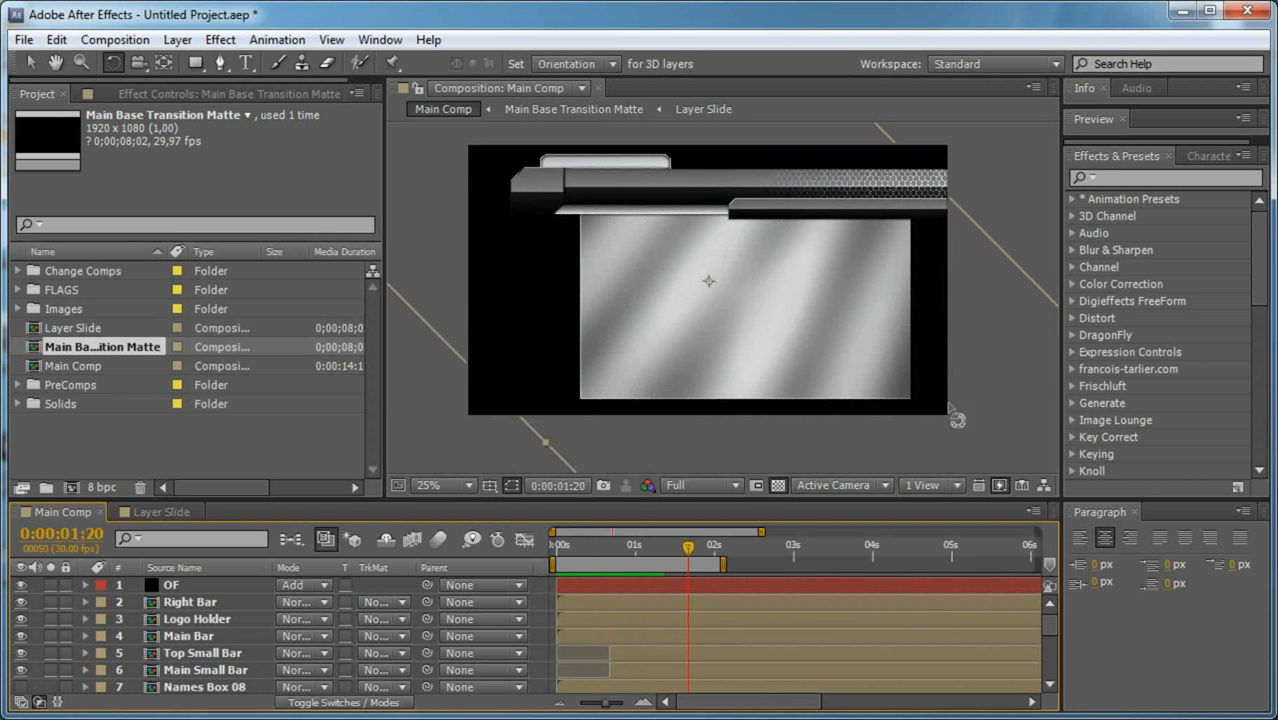
# Set the current time to 0:00:00:28 and make the Names Box 01 layer visible.
pyautogui.moveTo(615, 560)
pyautogui.mouseDown()
pyautogui.moveTo(594, 558)
pyautogui.moveTo(631, 577)
pyautogui.mouseUp()
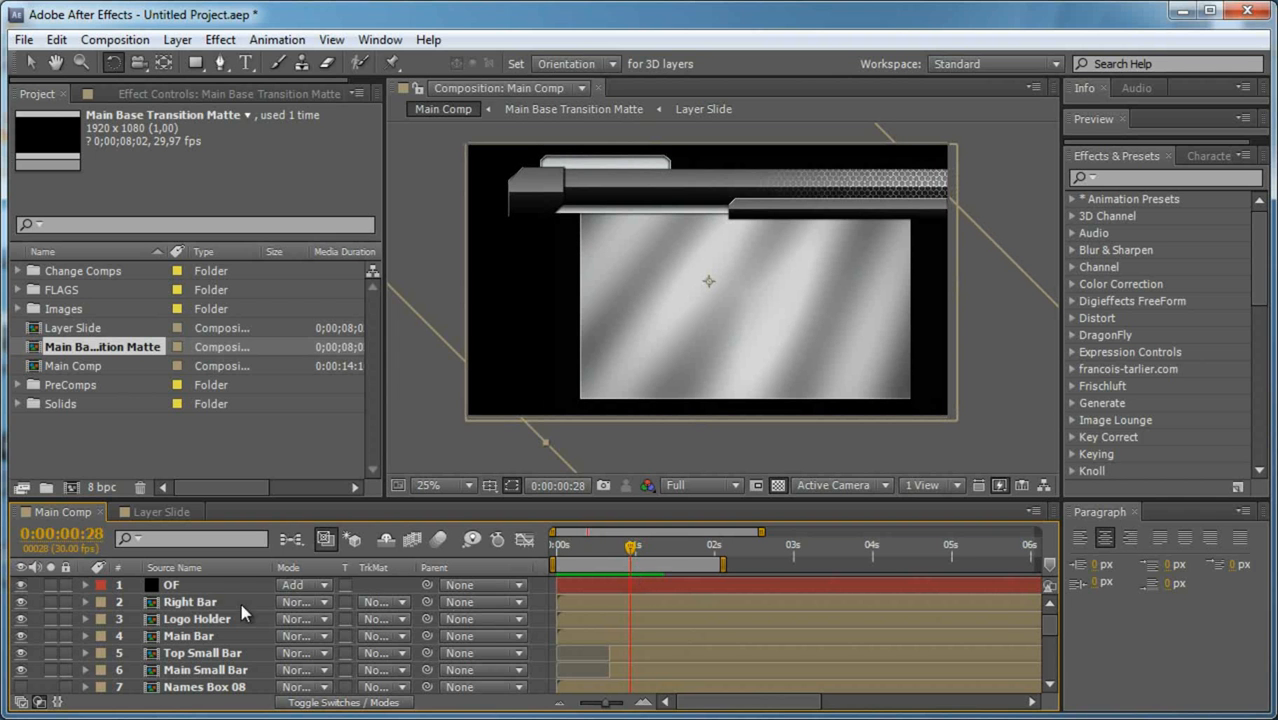
pyautogui.scroll(-5, 238, 612)
pyautogui.click(230, 657)
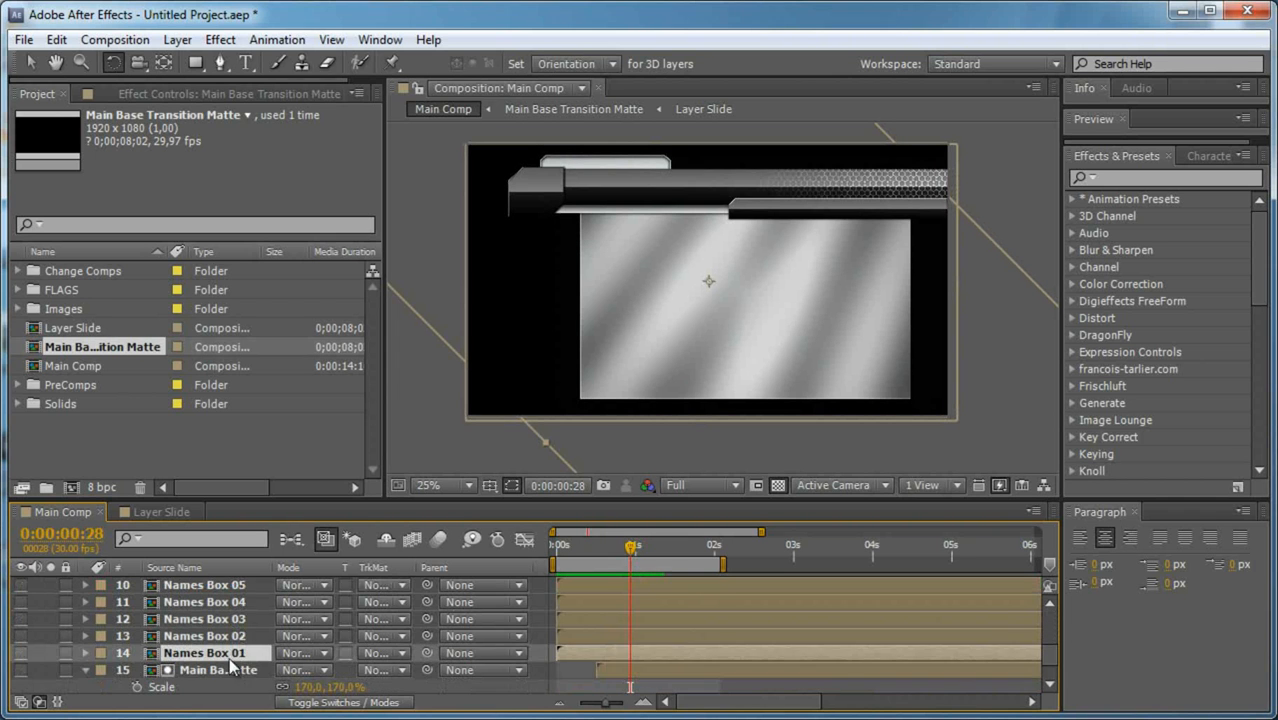
pyautogui.click(20, 652)
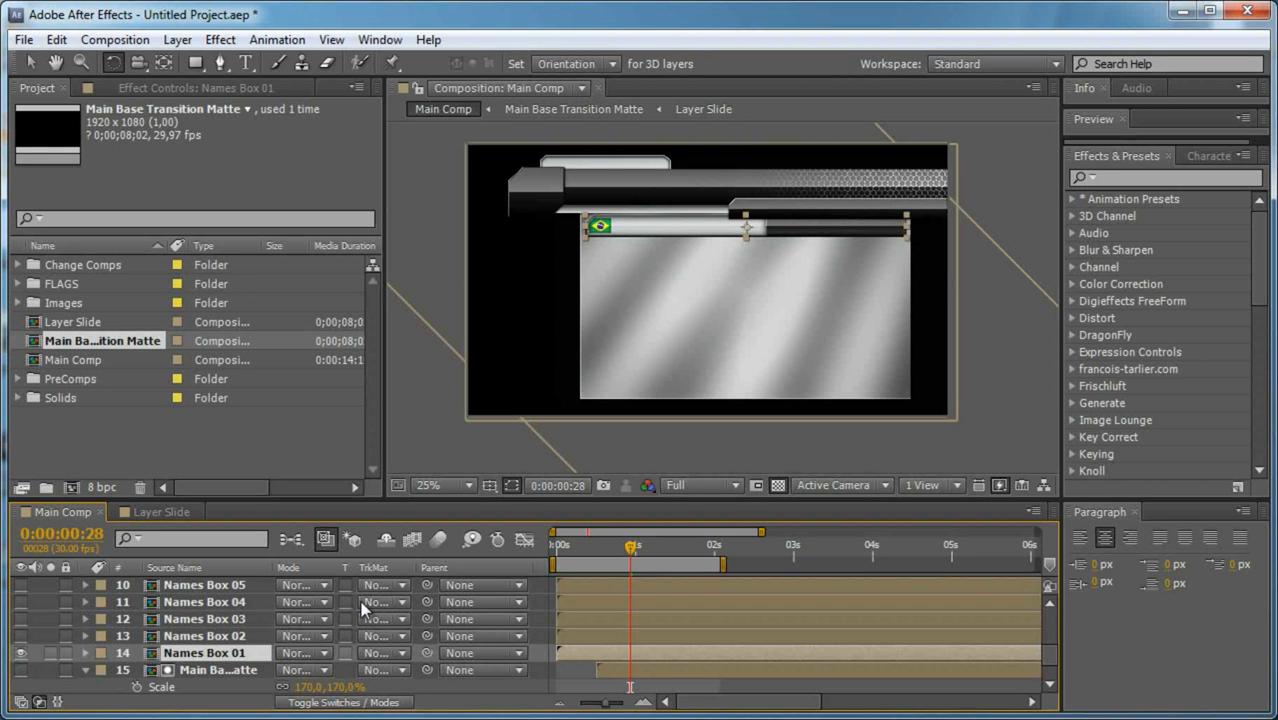
# Turn the layers Names Box 01 through Names Box 08 into 3D layers.
pyautogui.scroll(2, 260, 621)
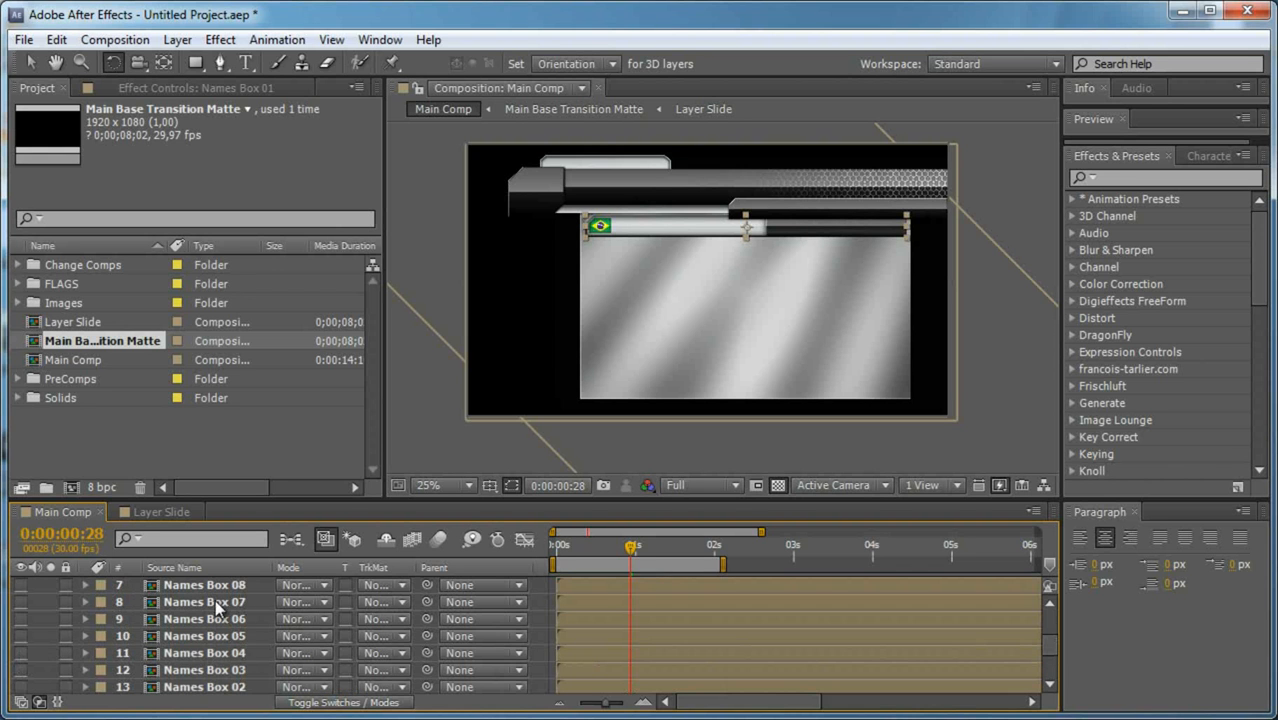
pyautogui.scroll(2, 215, 599)
pyautogui.keyDown('shift'); pyautogui.click(224, 634); pyautogui.keyUp('shift')
pyautogui.press('F4')
pyautogui.click(388, 636)
pyautogui.click(200, 625)
# Keyframe the X Rotation of Names Box 01 at -85° at 0:00:00:28 and move the current time to 0:00:01:08.
pyautogui.scroll(-5, 210, 618)
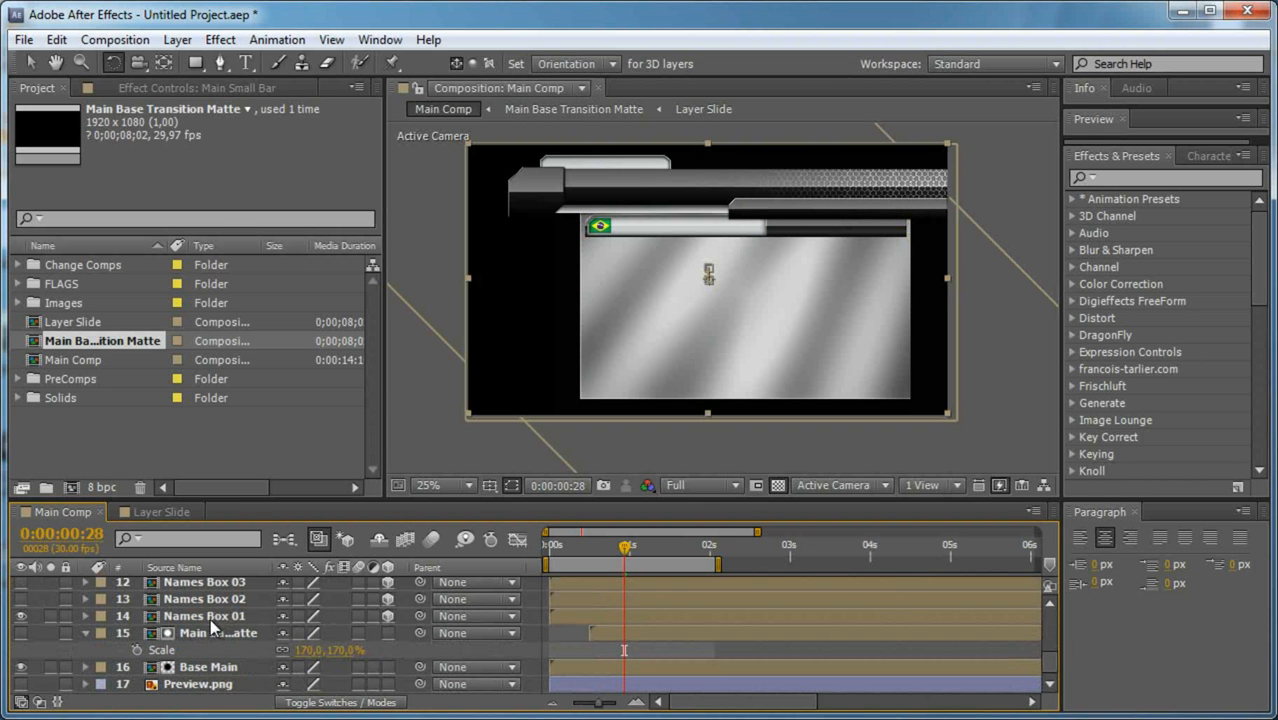
pyautogui.click(207, 617)
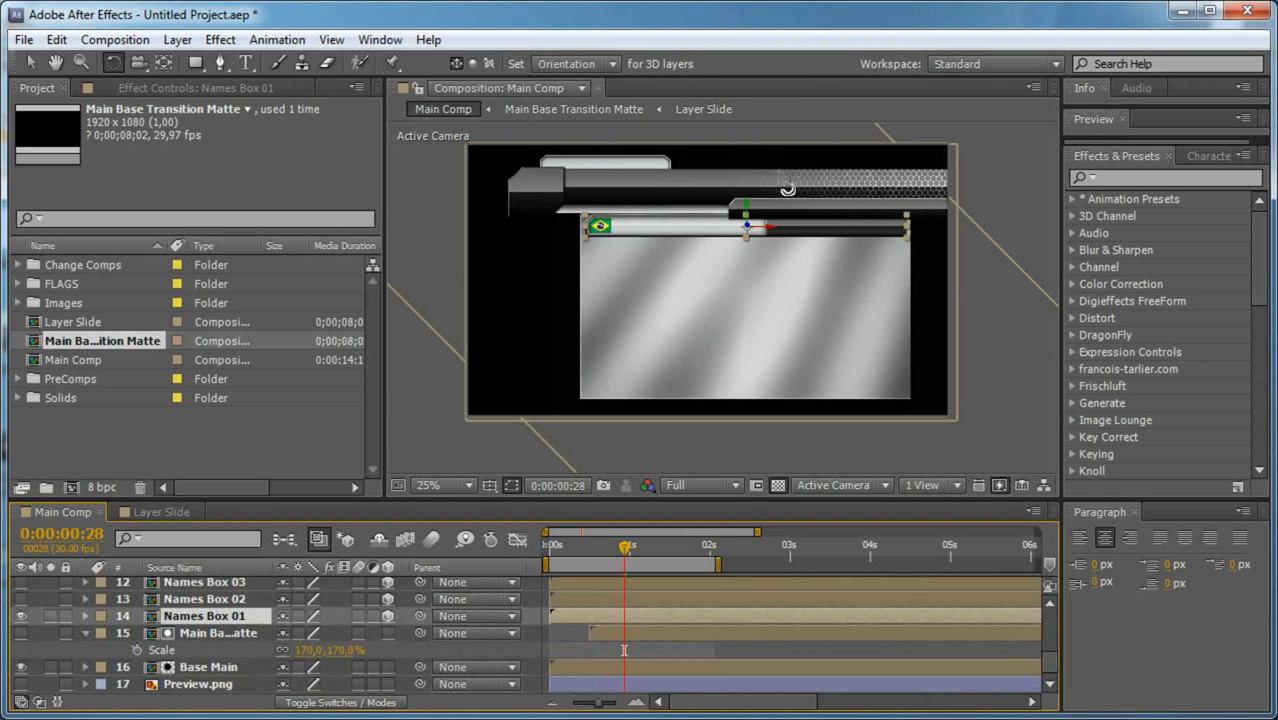
pyautogui.press('v')
pyautogui.scroll(2, 842, 260)
pyautogui.press('`')
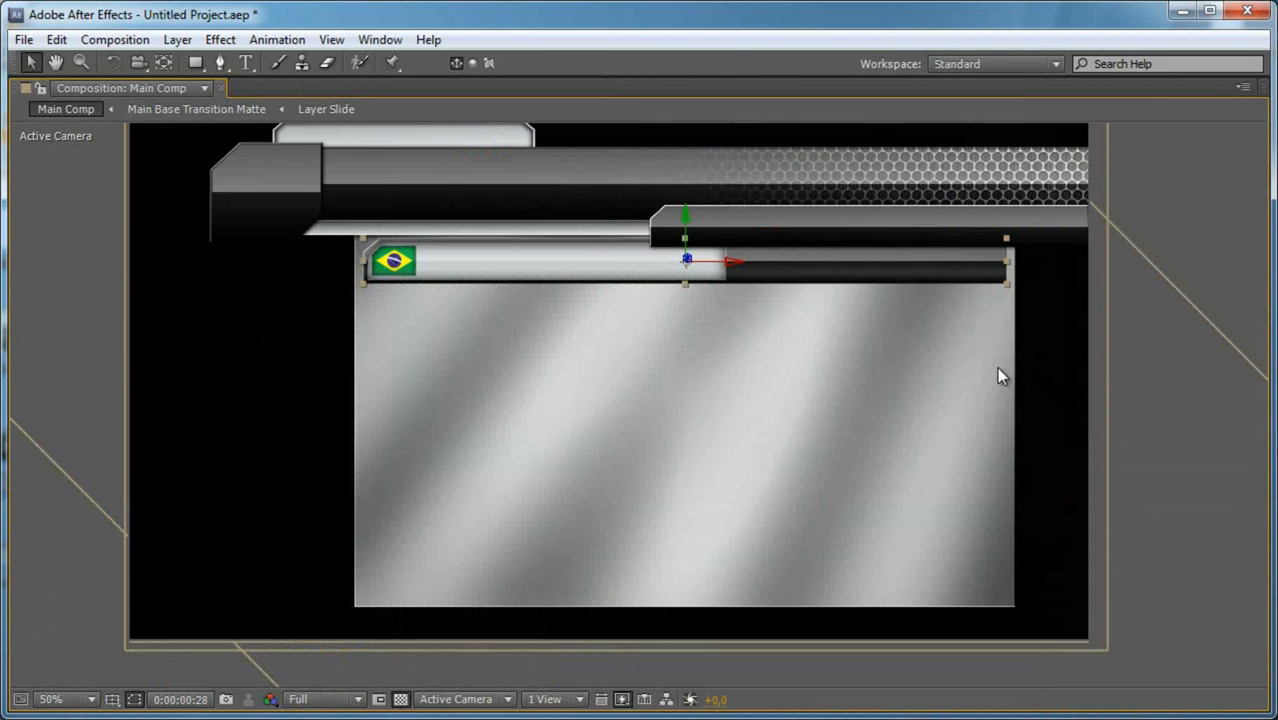
pyautogui.scroll(1, 790, 232)
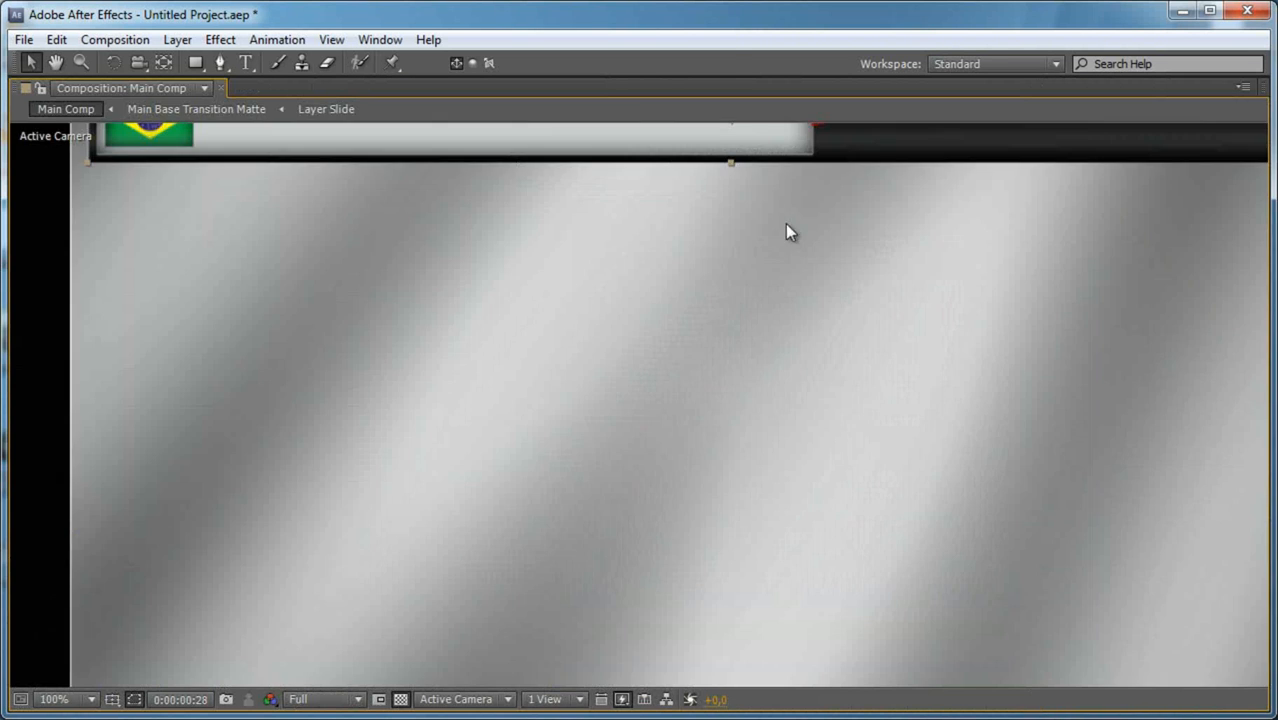
pyautogui.press('h')
pyautogui.moveTo(726, 208); pyautogui.dragTo(706, 433)
pyautogui.press('v')
pyautogui.scroll(-1, 708, 340)
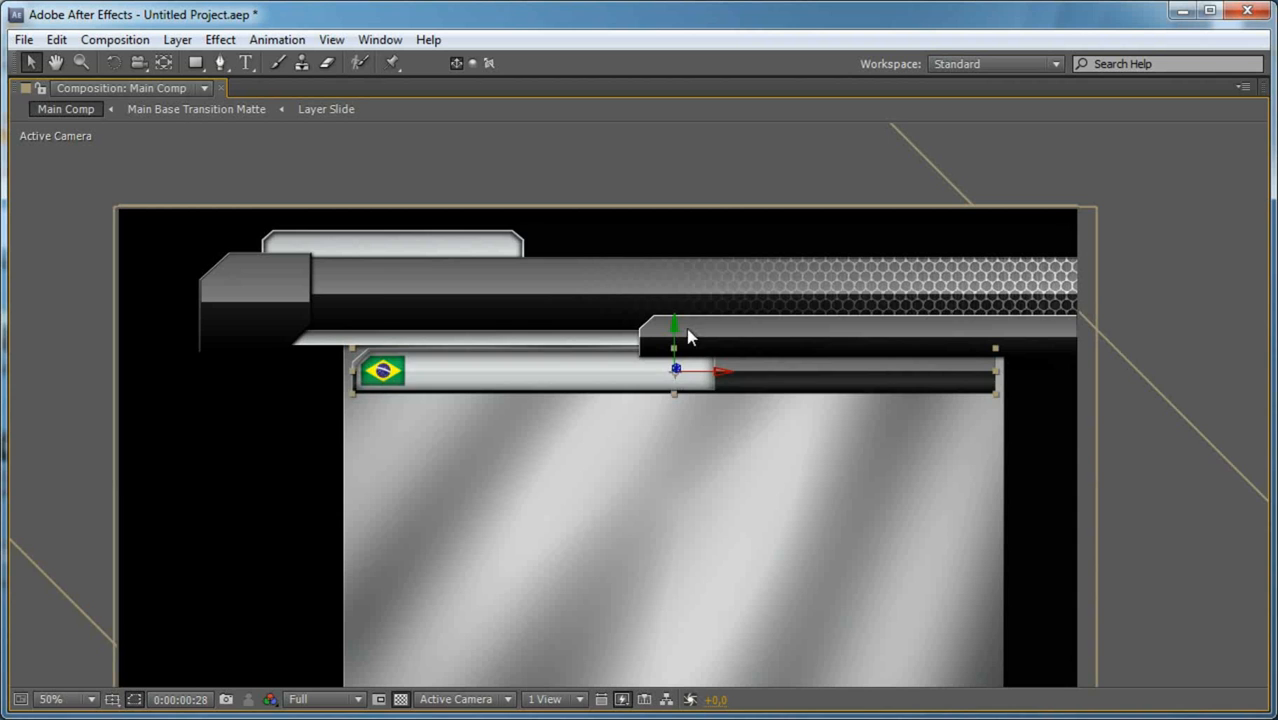
pyautogui.press('`')
pyautogui.press('r')
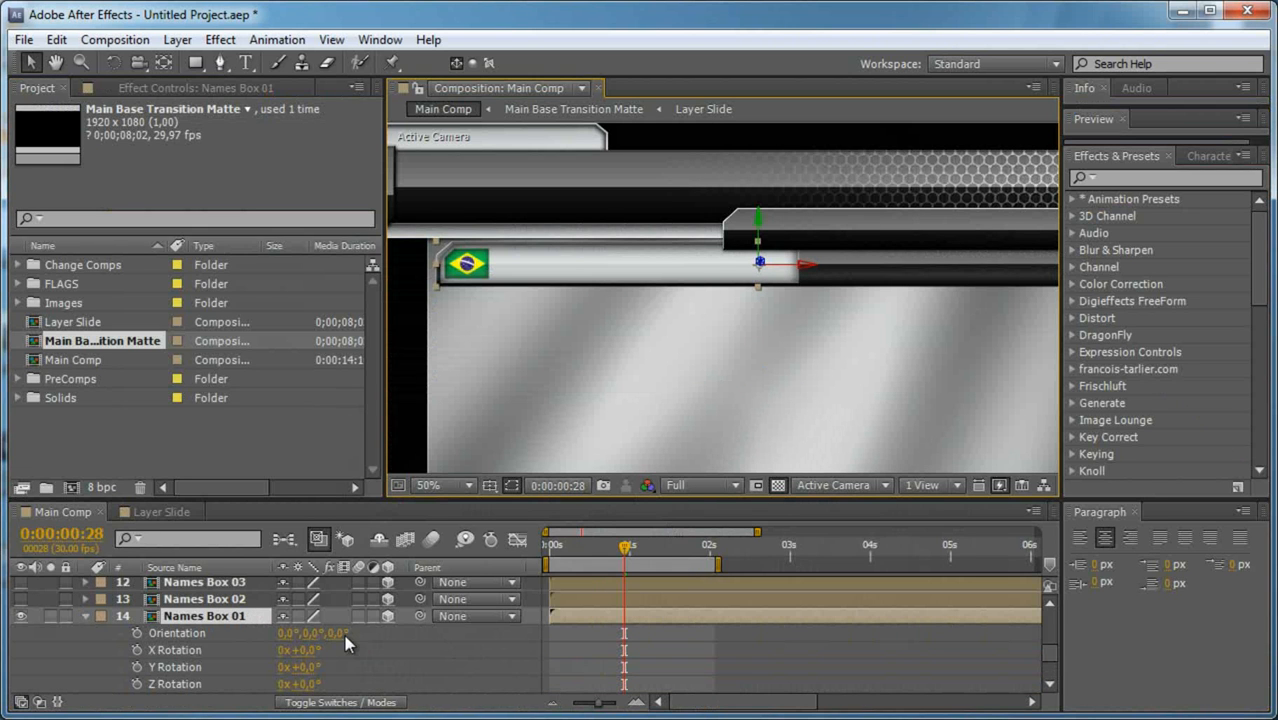
pyautogui.moveTo(304, 650); pyautogui.dragTo(240, 667)
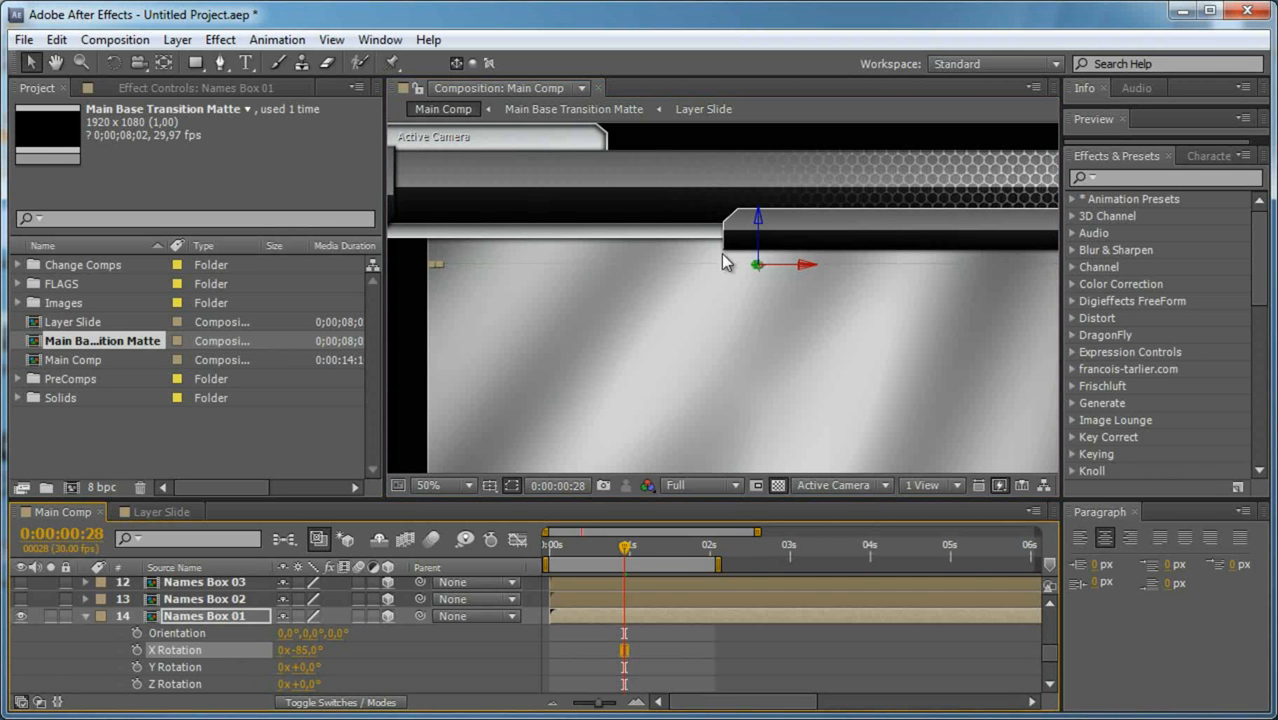
pyautogui.click(137, 650)
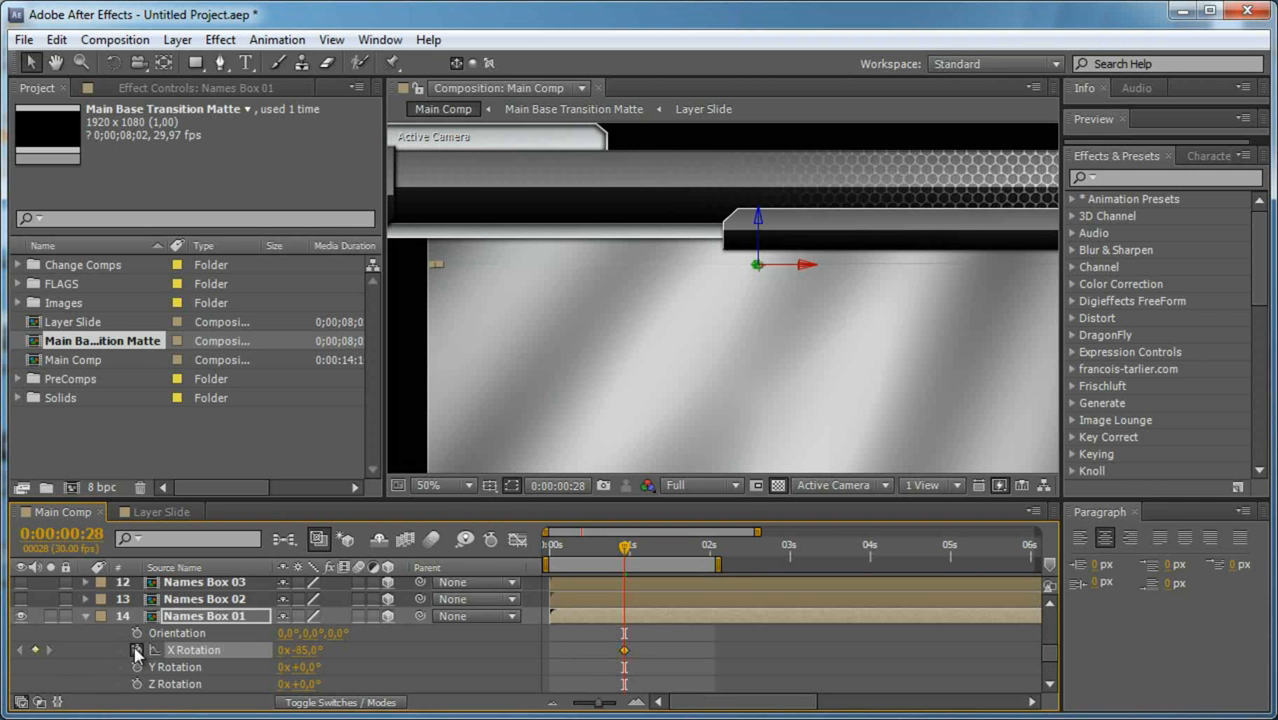
pyautogui.hotkey('shift', 'pagedown')
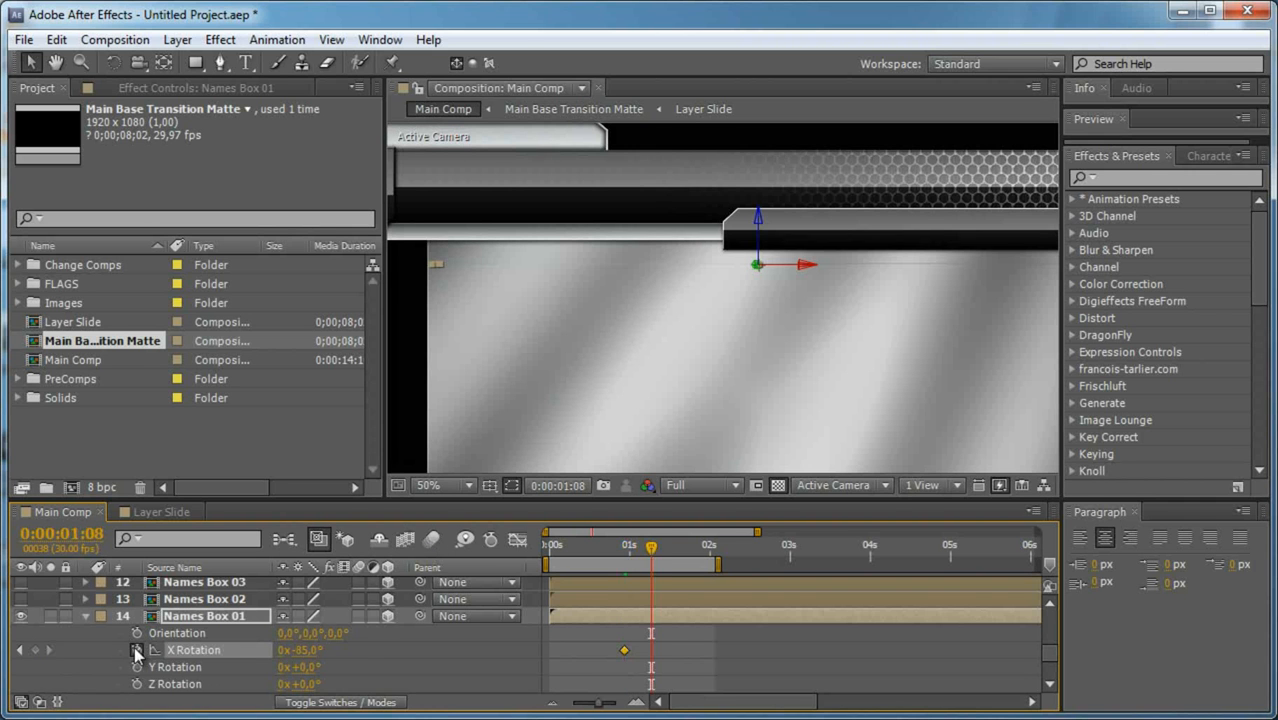
# Keyframe Names Box 01's X Rotation at 0° with Easy Ease at 0:00:01:08, and trim the layer's start to 0:00:00:28.
pyautogui.click(306, 650)
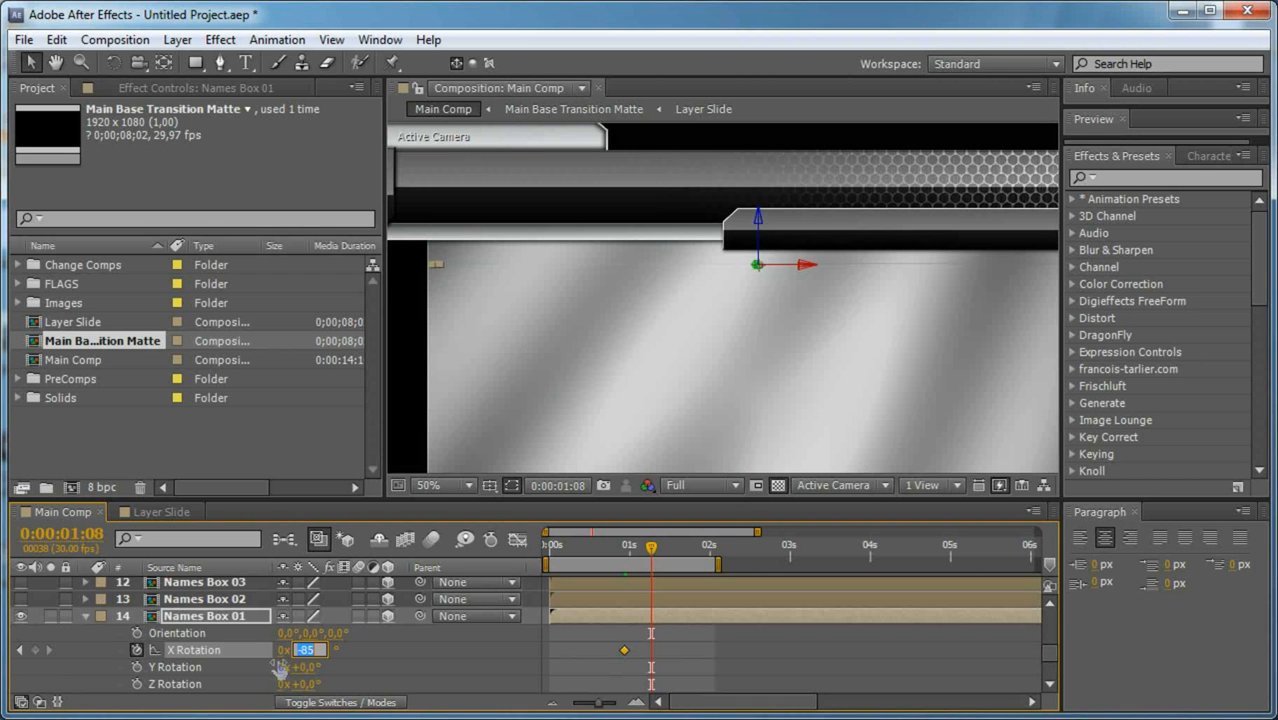
pyautogui.press('Return')
pyautogui.rightClick(652, 649)
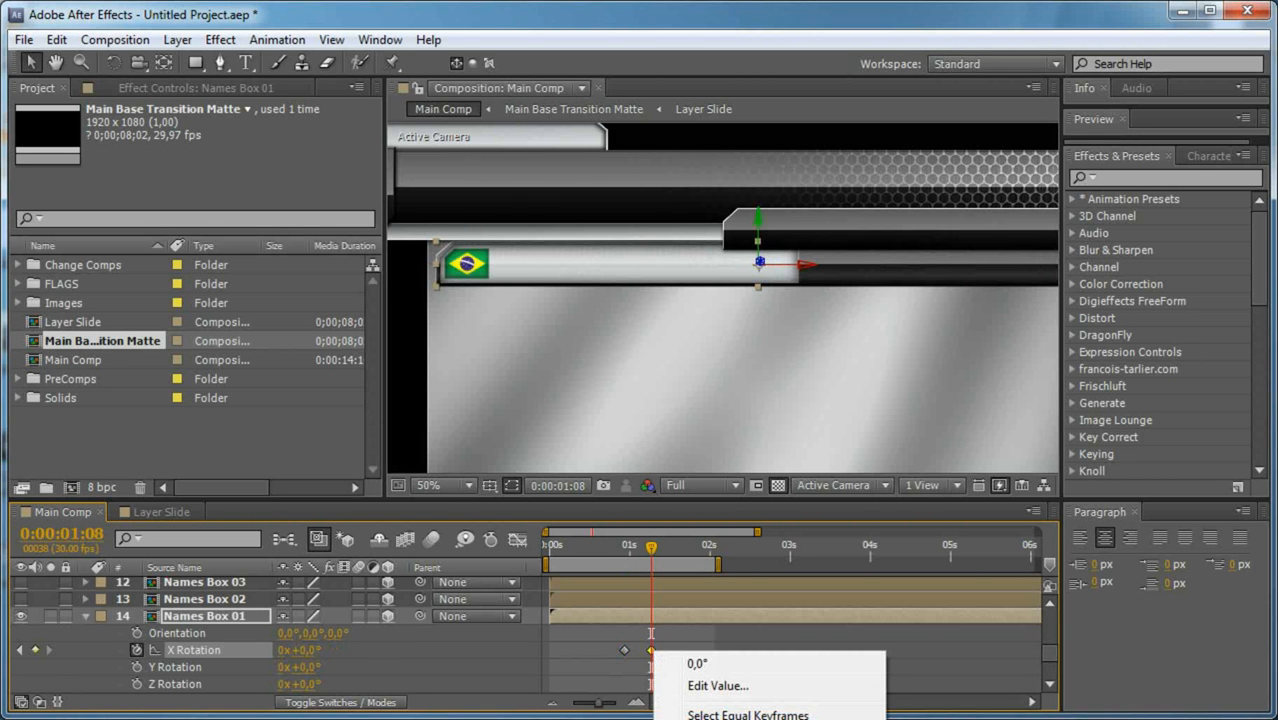
pyautogui.press('Escape')
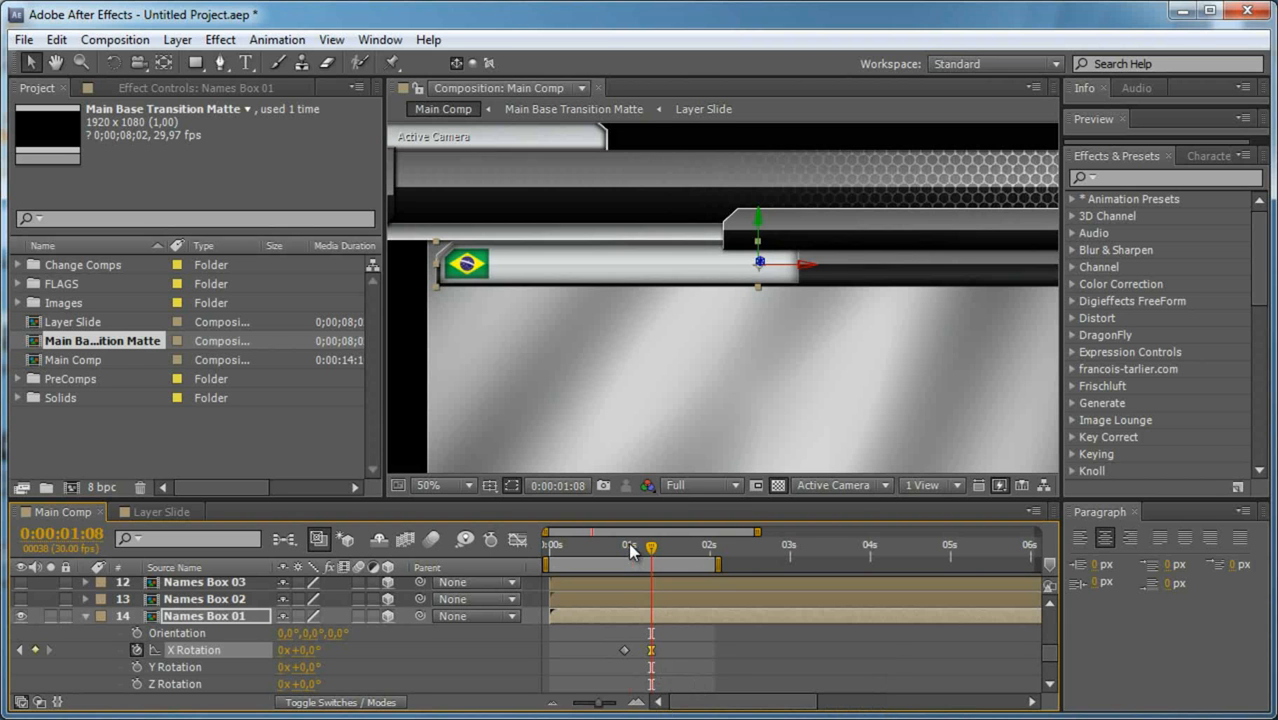
pyautogui.hotkey('shift', 'pageup')
pyautogui.click(610, 613)
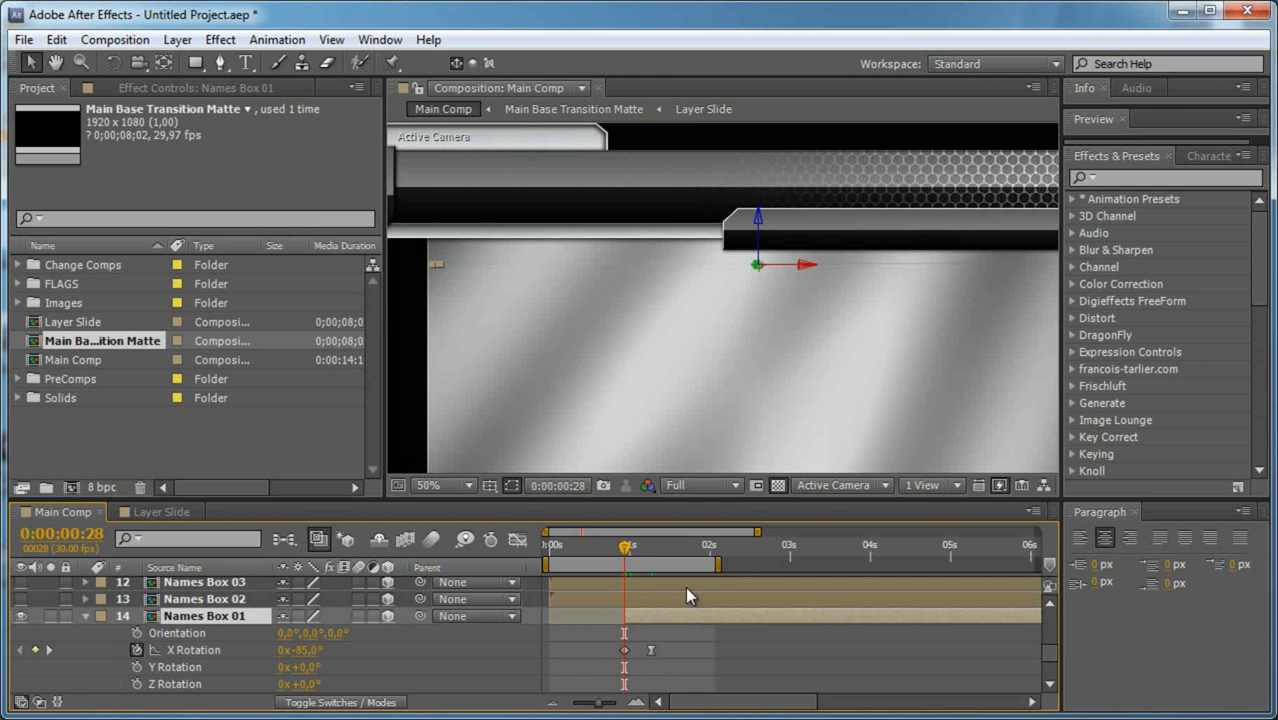
# Trim the start of Names Box 02 to 0:00:01:00 and make the layer visible.
pyautogui.moveTo(632, 545)
pyautogui.mouseDown()
pyautogui.moveTo(664, 555)
pyautogui.moveTo(622, 556)
pyautogui.moveTo(667, 557)
pyautogui.moveTo(628, 567)
pyautogui.mouseUp()
pyautogui.click(628, 553)
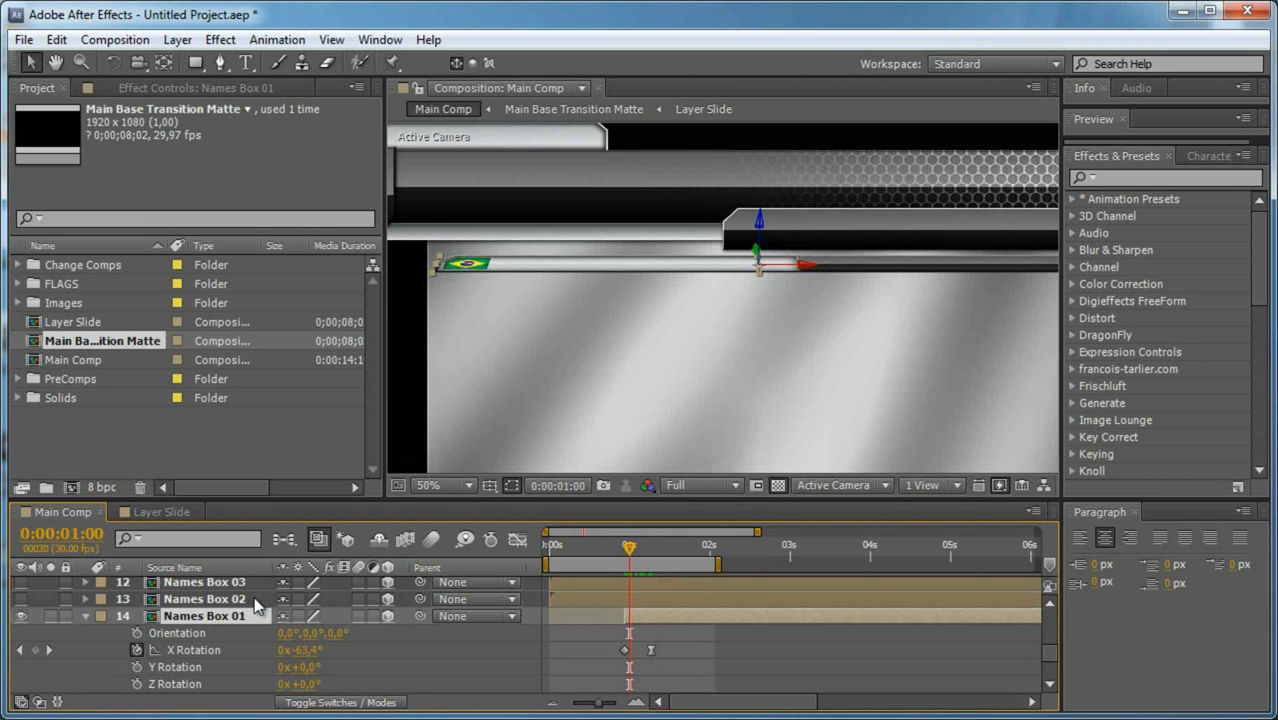
pyautogui.click(233, 598)
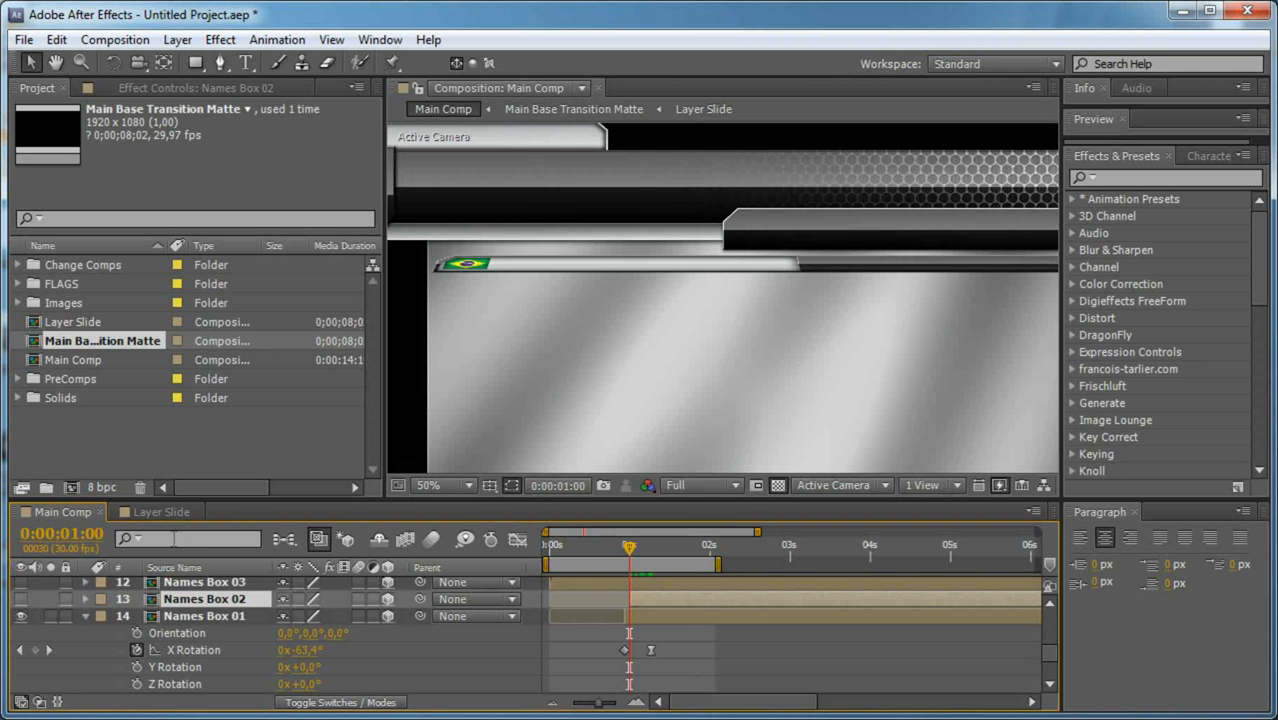
pyautogui.click(21, 598)
# Keyframe the X Rotation of Names Box 02 at -87° at 0:00:01:00.
pyautogui.press('r')
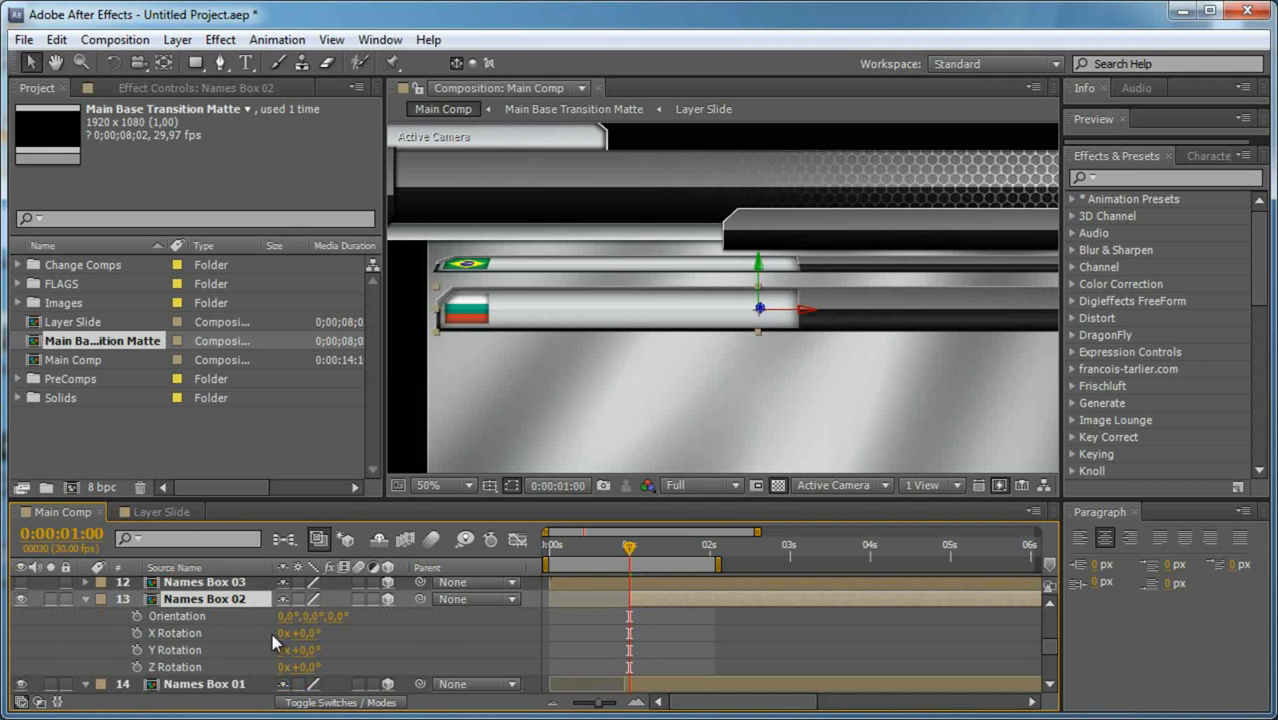
pyautogui.moveTo(310, 643); pyautogui.dragTo(231, 641)
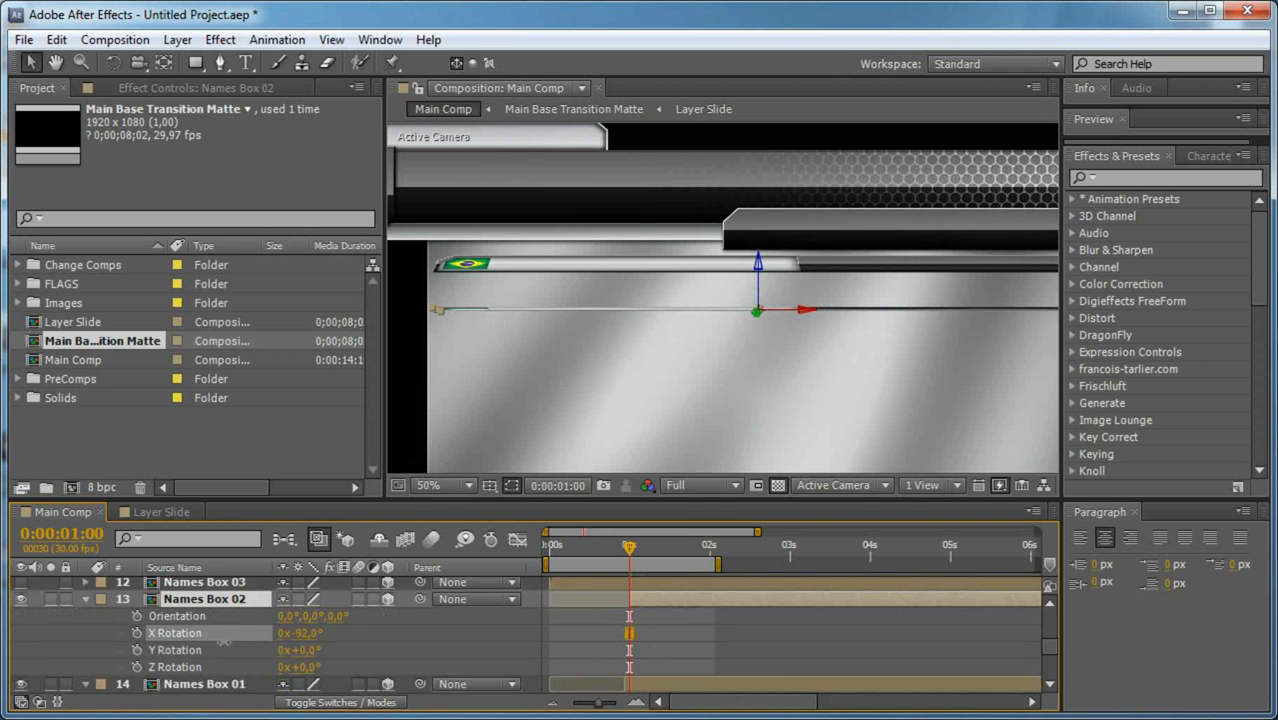
pyautogui.click(137, 633)
# Keyframe the X Rotation of Names Box 02 at 0° at 0:00:01:10 and apply Easy Ease to that keyframe.
pyautogui.hotkey('shift', 'pagedown')
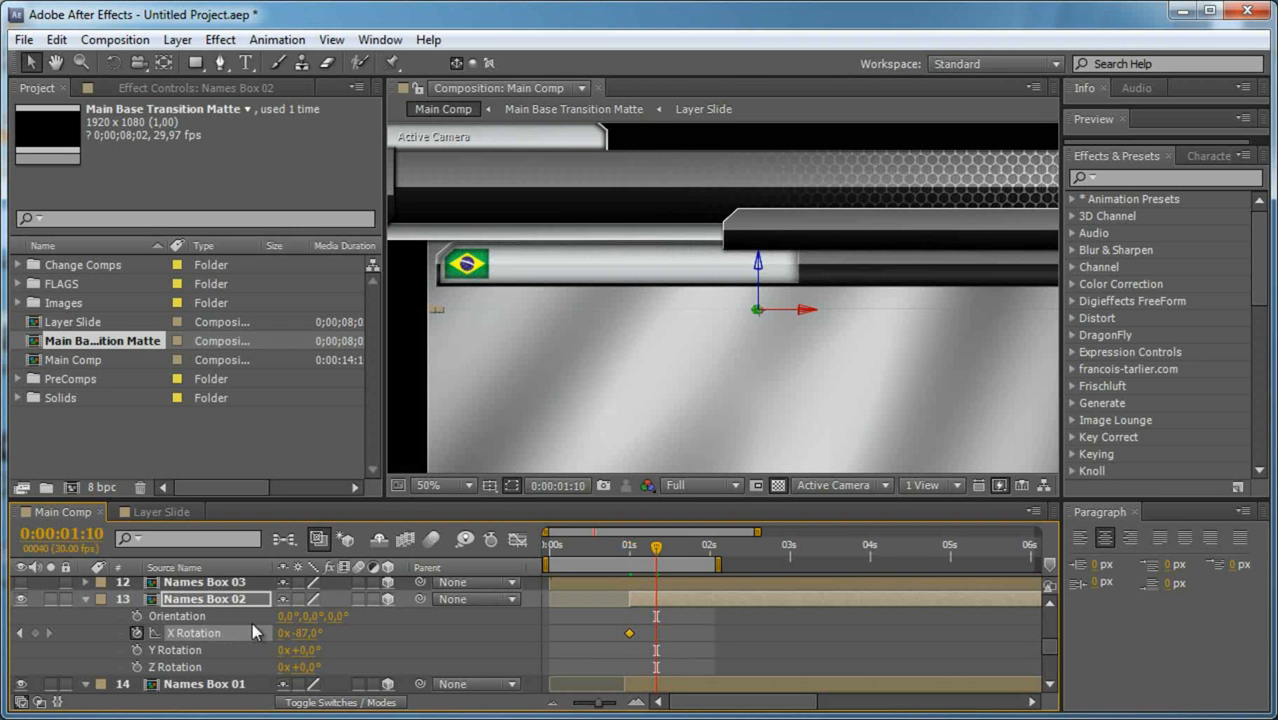
pyautogui.click(306, 633)
pyautogui.write('0')
pyautogui.press('Return')
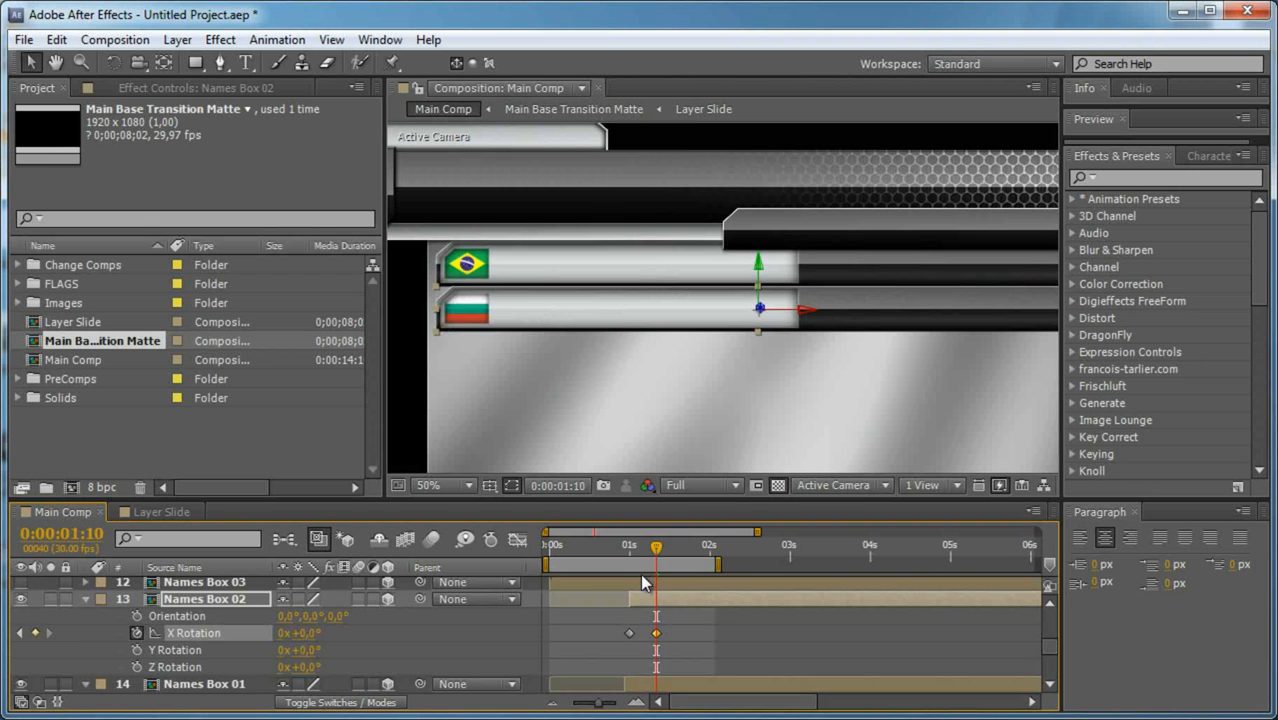
pyautogui.rightClick(656, 634)
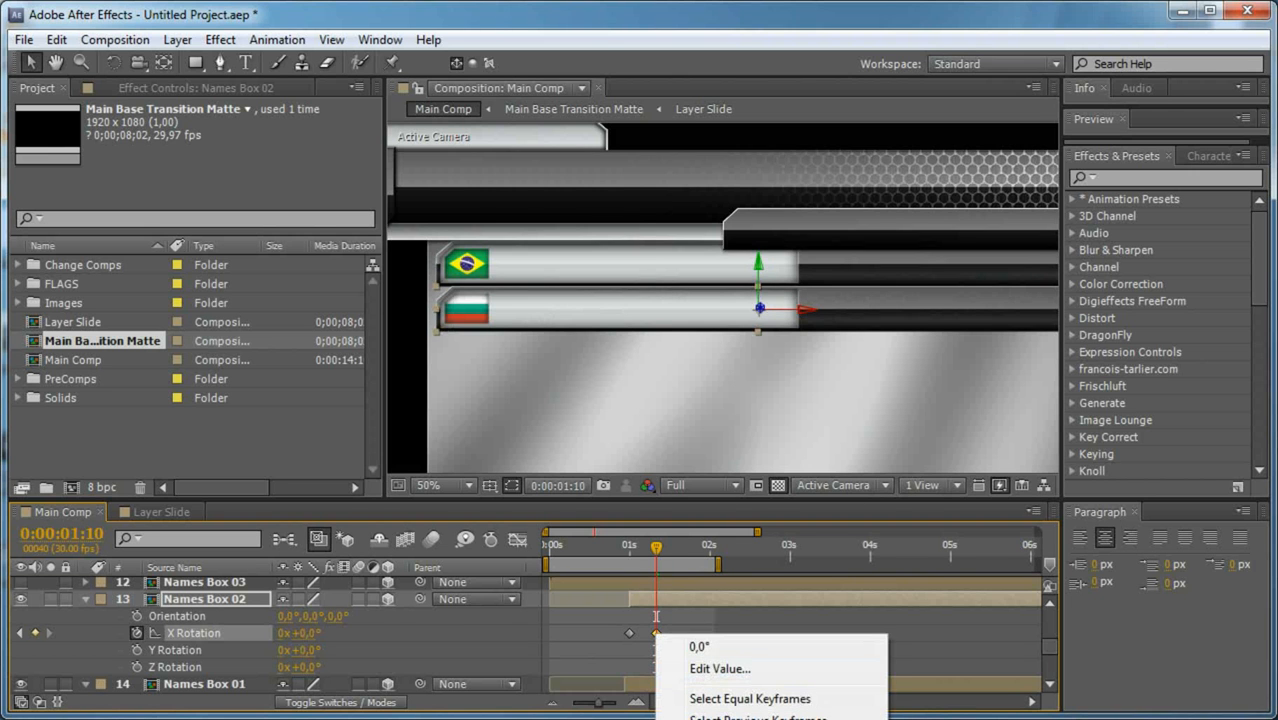
pyautogui.click(940, 719)
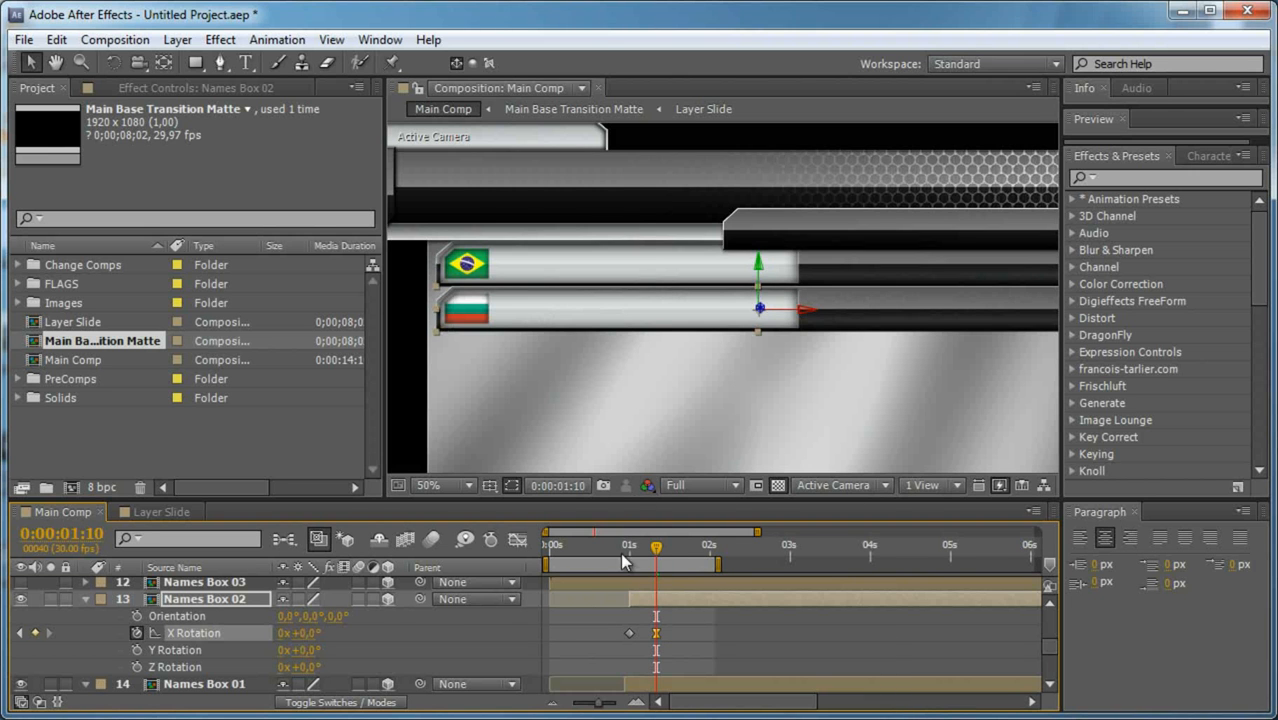
# Trim the start of Names Box 03 to 0:00:01:02 and make the layer visible.
pyautogui.click(627, 549)
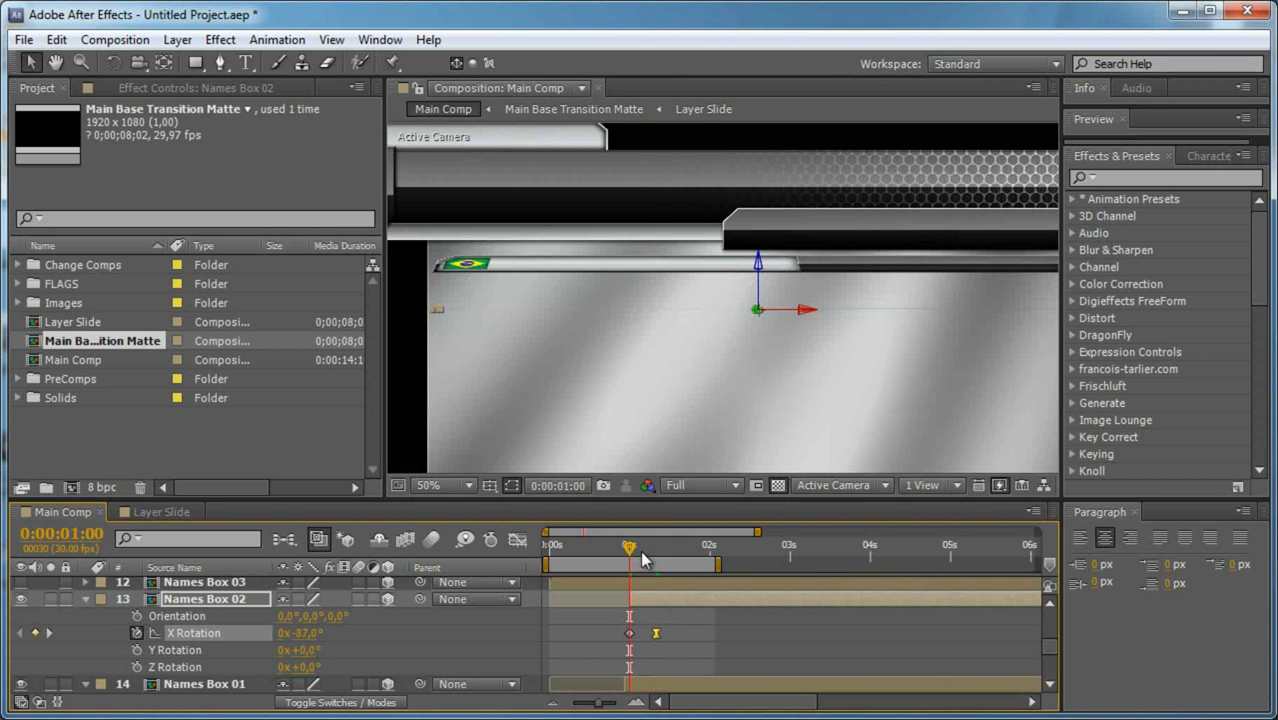
pyautogui.press('pagedown')
pyautogui.press('pagedown')
pyautogui.scroll(1, 145, 606)
pyautogui.click(190, 633)
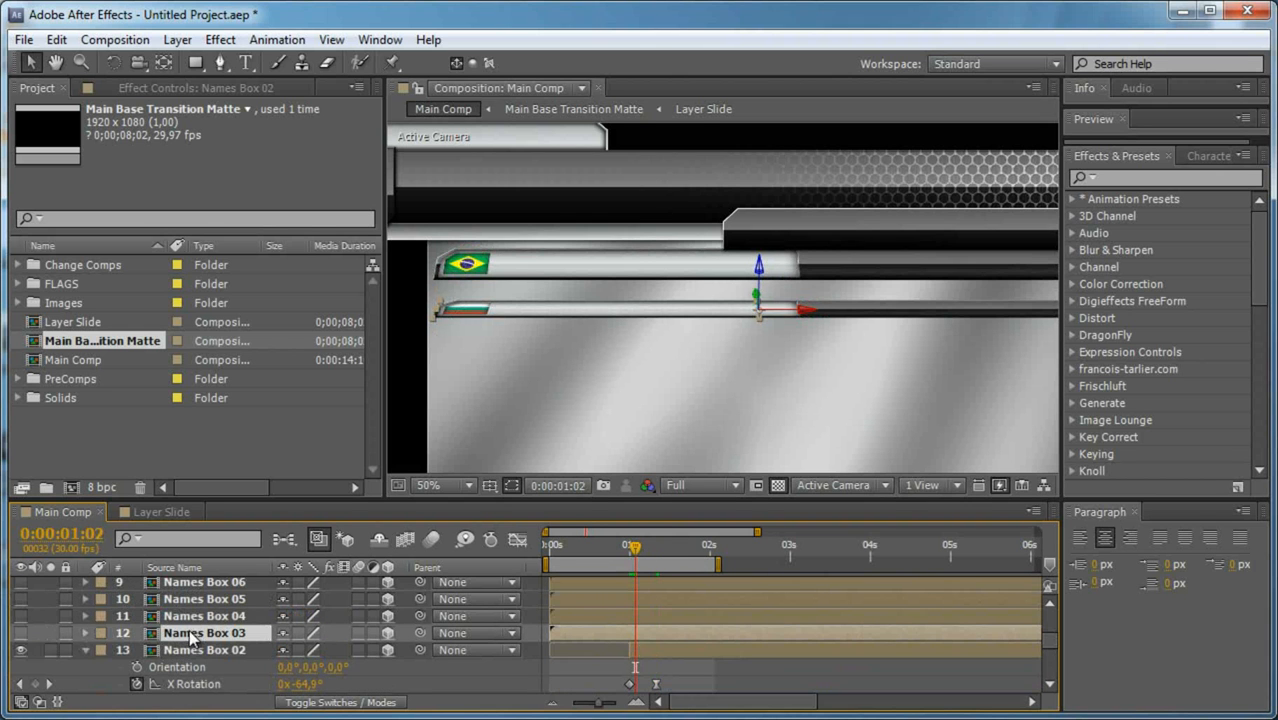
pyautogui.click(20, 634)
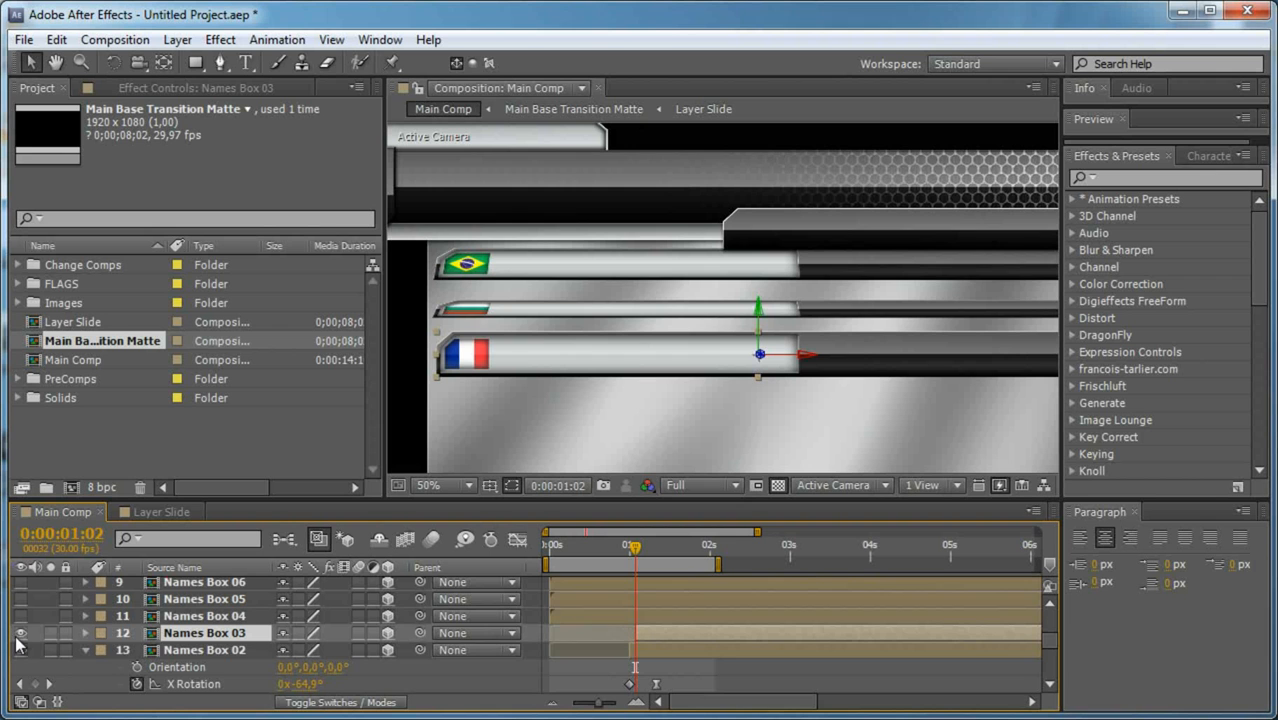
# Keyframe the X Rotation of Names Box 03 at -89° at 0:00:01:02.
pyautogui.press('r')
pyautogui.moveTo(313, 678); pyautogui.dragTo(243, 687)
pyautogui.click(137, 667)
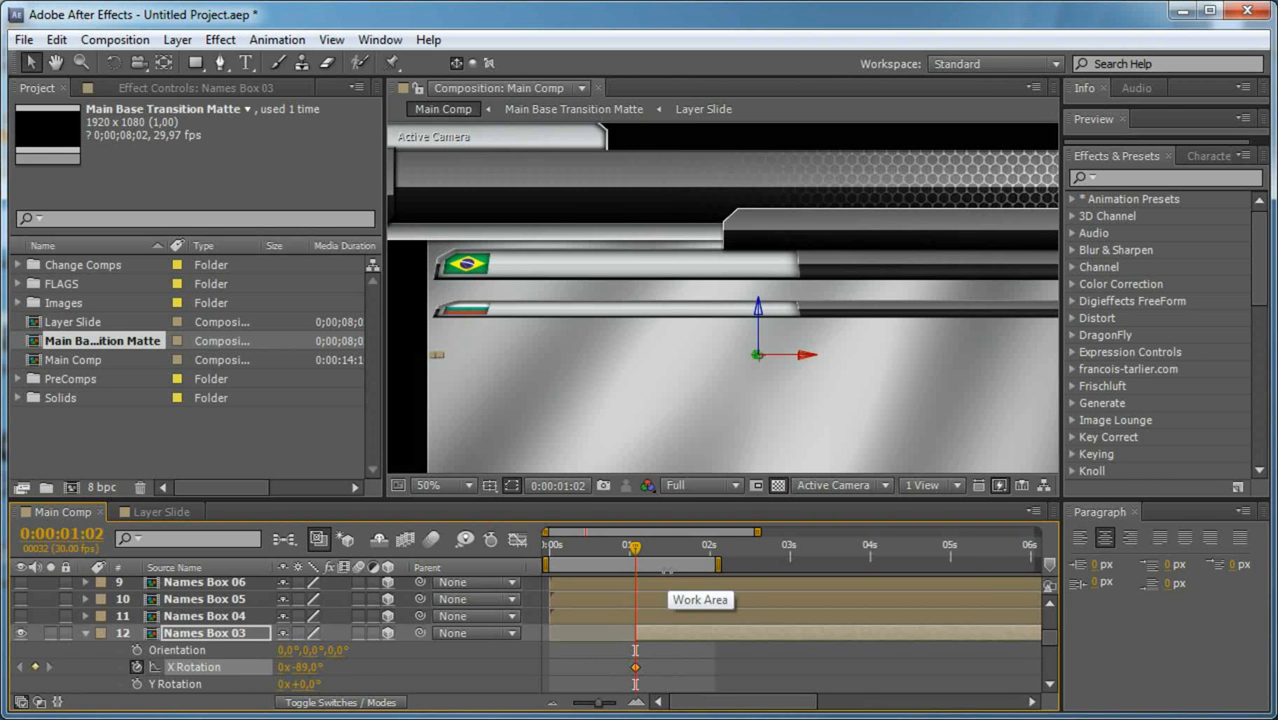
# Keyframe the X Rotation of Names Box 03 at 0° at 0:00:01:12 and apply Easy Ease to that keyframe.
pyautogui.hotkey('shift', 'pagedown')
pyautogui.click(300, 667)
pyautogui.write('0')
pyautogui.press('Return')
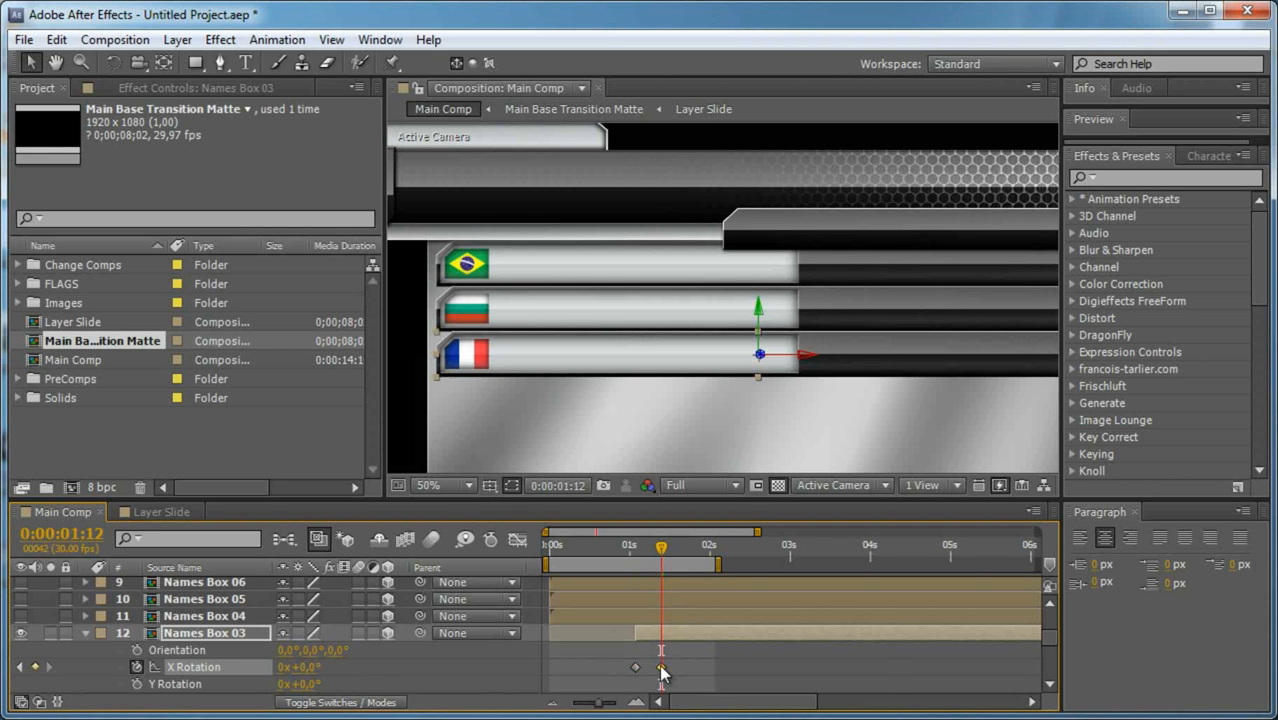
pyautogui.rightClick(661, 667)
pyautogui.moveTo(750, 719)
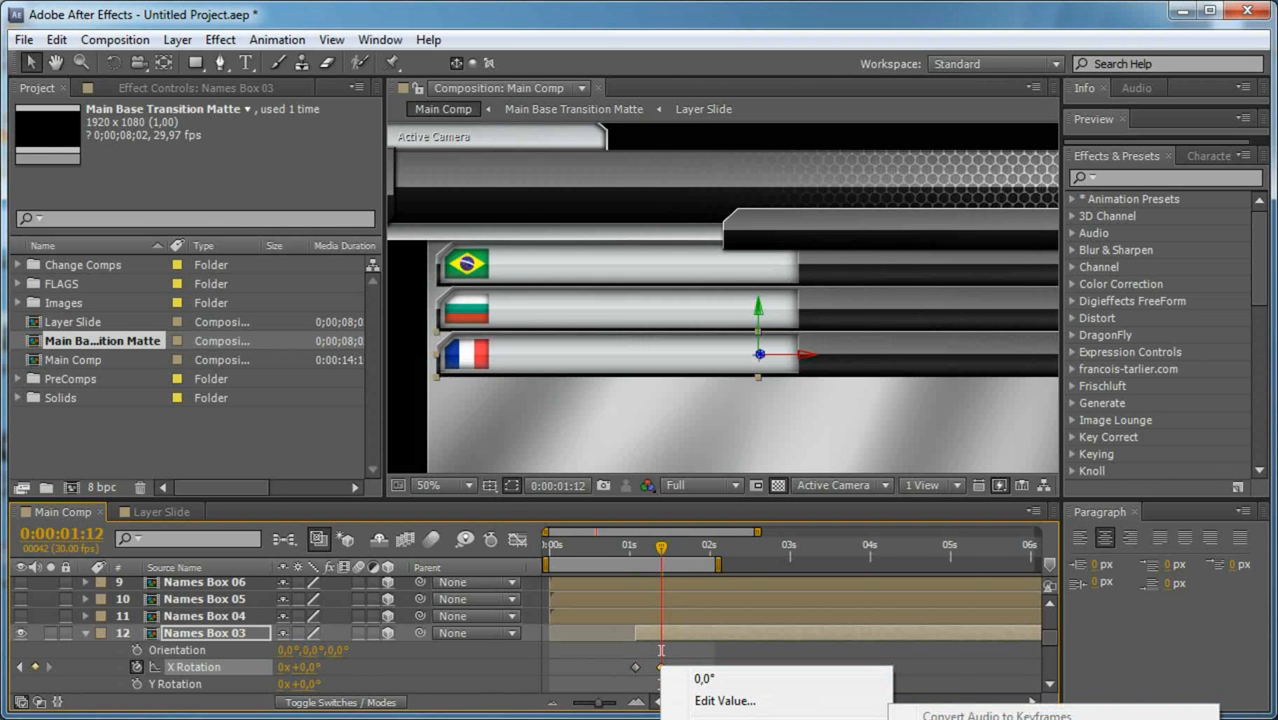
pyautogui.click(945, 719)
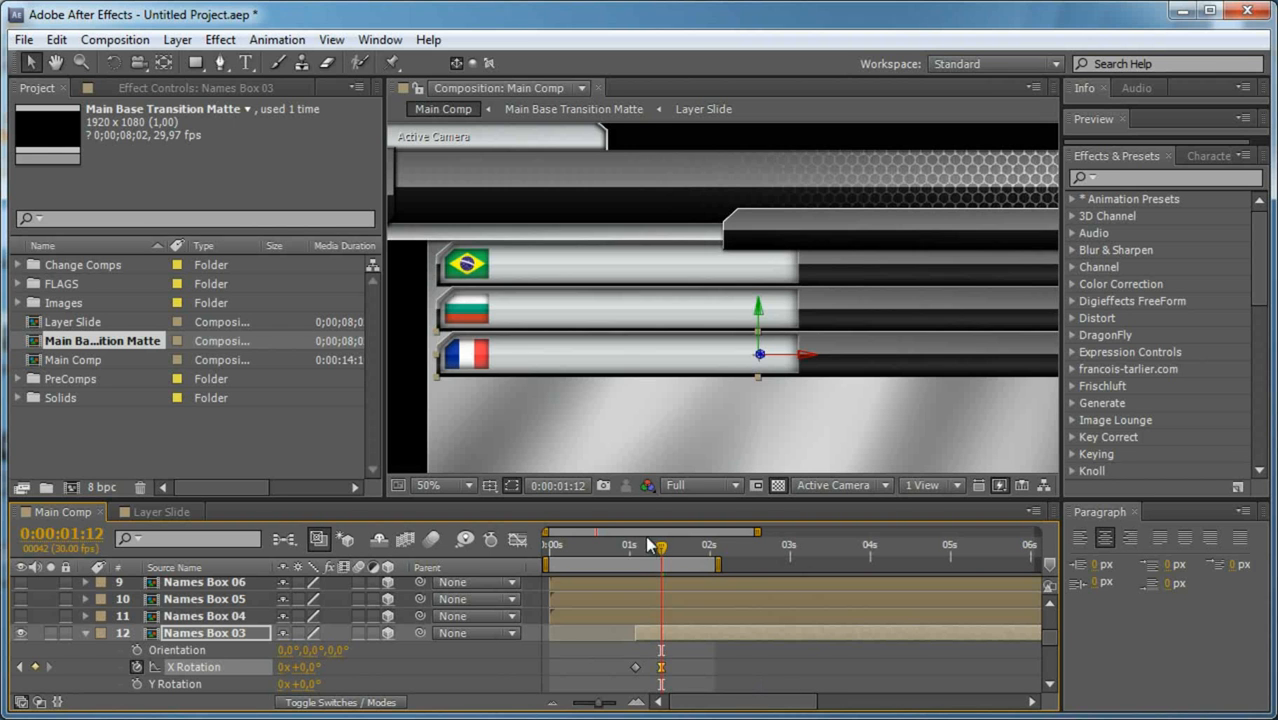
# Trim the start of Names Box 04 to 0:00:01:04 and make the layer visible.
pyautogui.moveTo(648, 545); pyautogui.dragTo(635, 546)
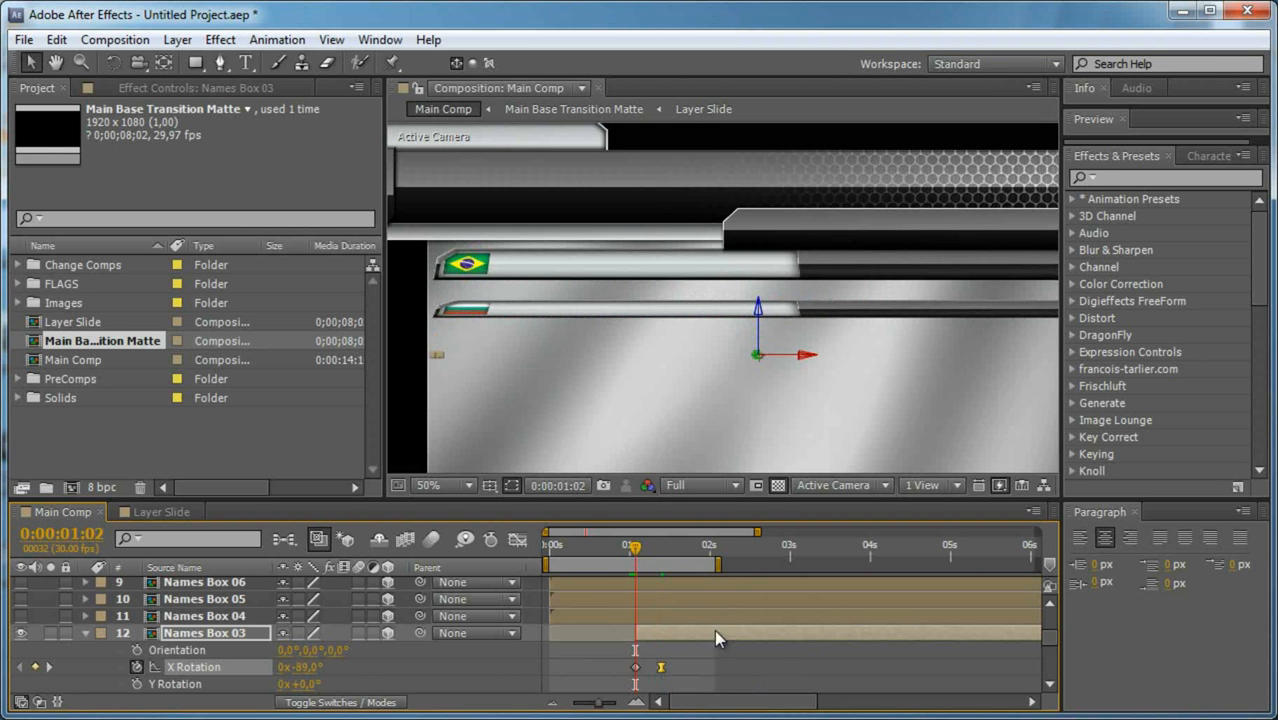
pyautogui.press('pagedown')
pyautogui.press('pagedown')
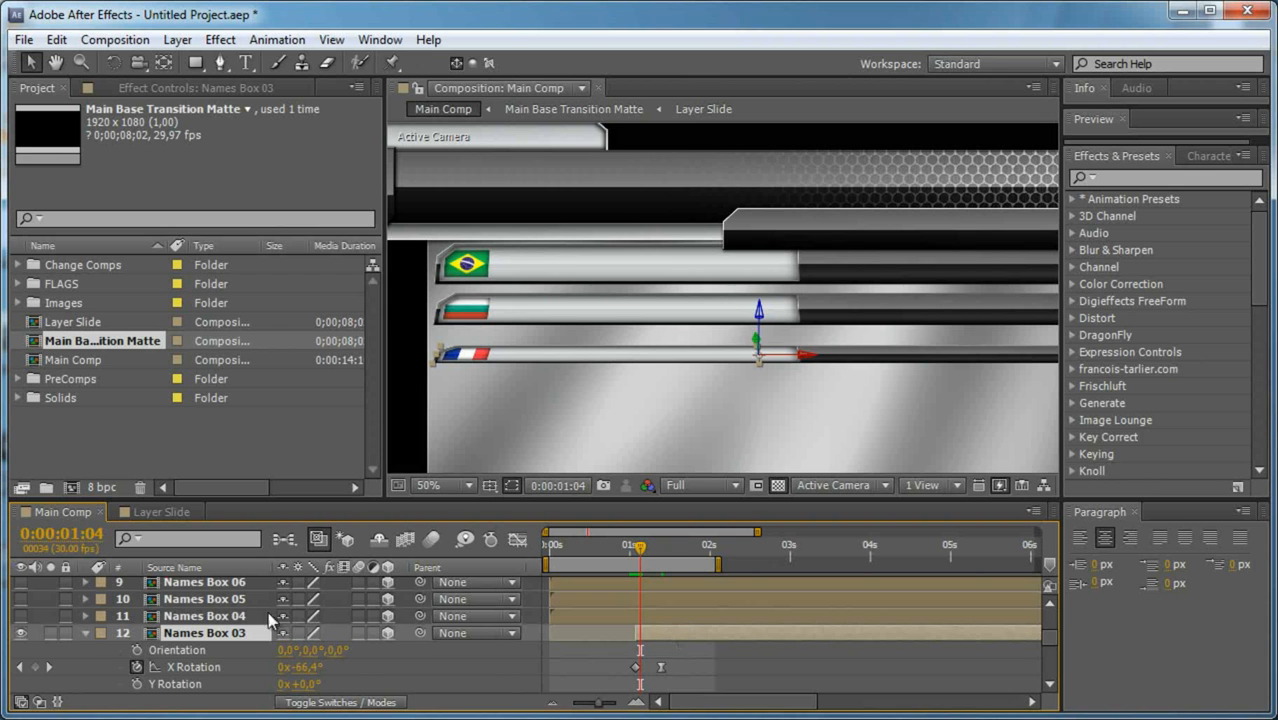
pyautogui.click(242, 617)
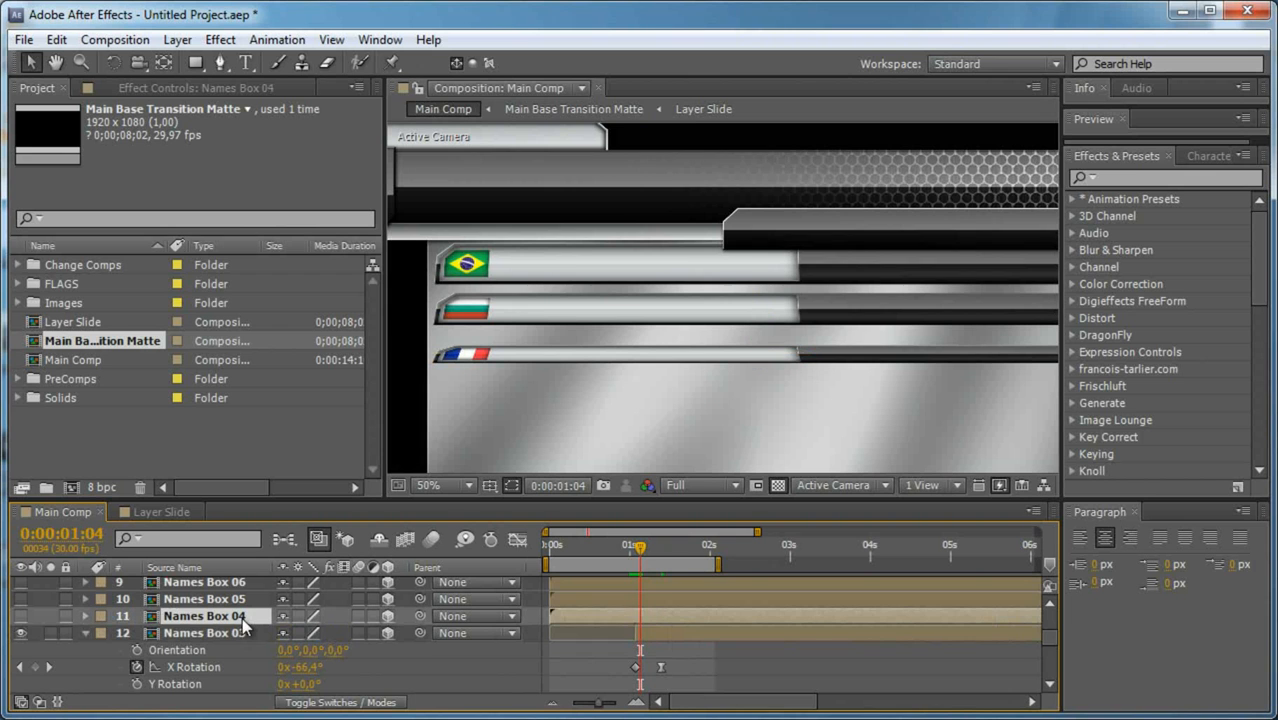
pyautogui.click(20, 617)
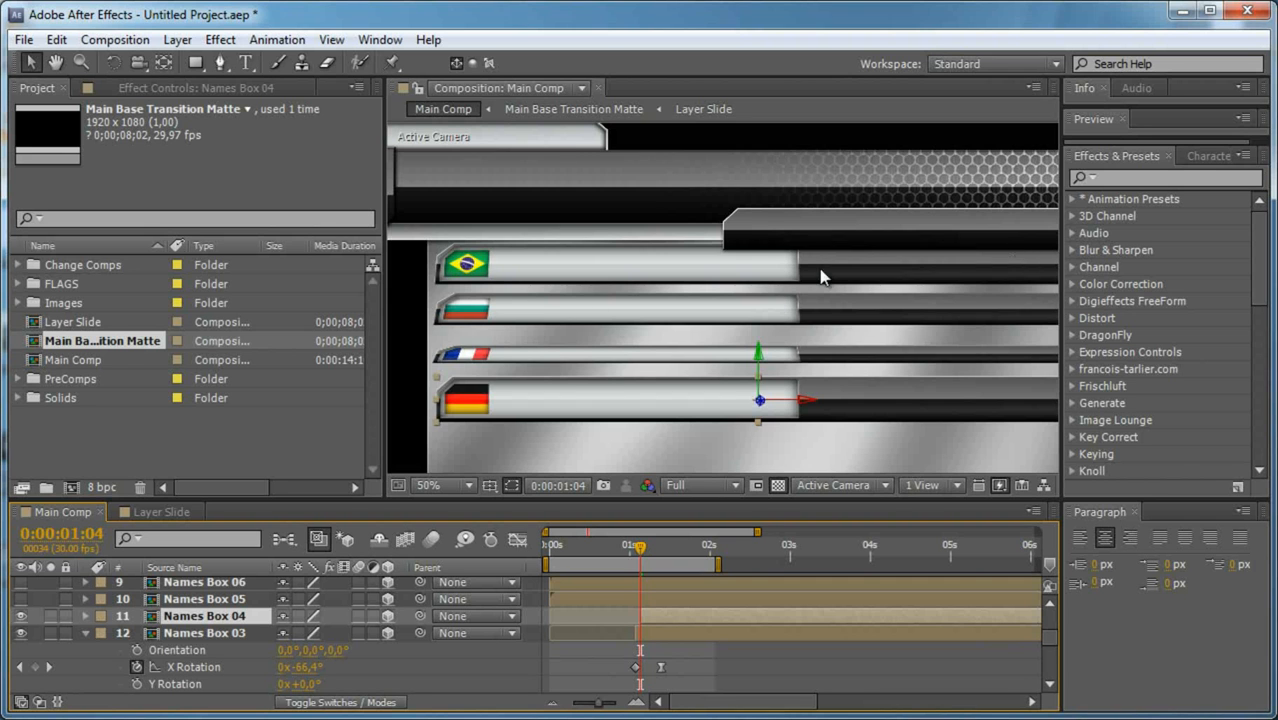
pyautogui.press(',')
pyautogui.press(',')
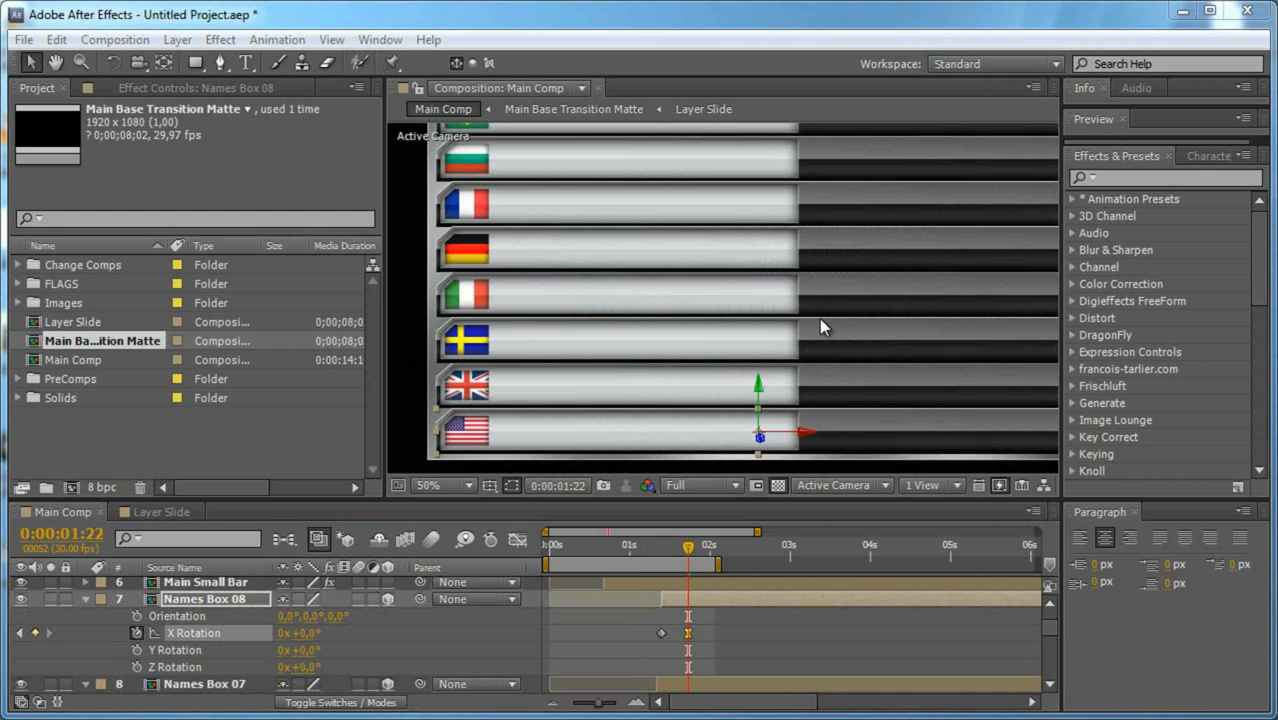
# Collapse the Names Box 08 properties, extend the work area end to about 2.7 seconds, and preview the names boxes animation in Main Comp.
pyautogui.click(86, 599)
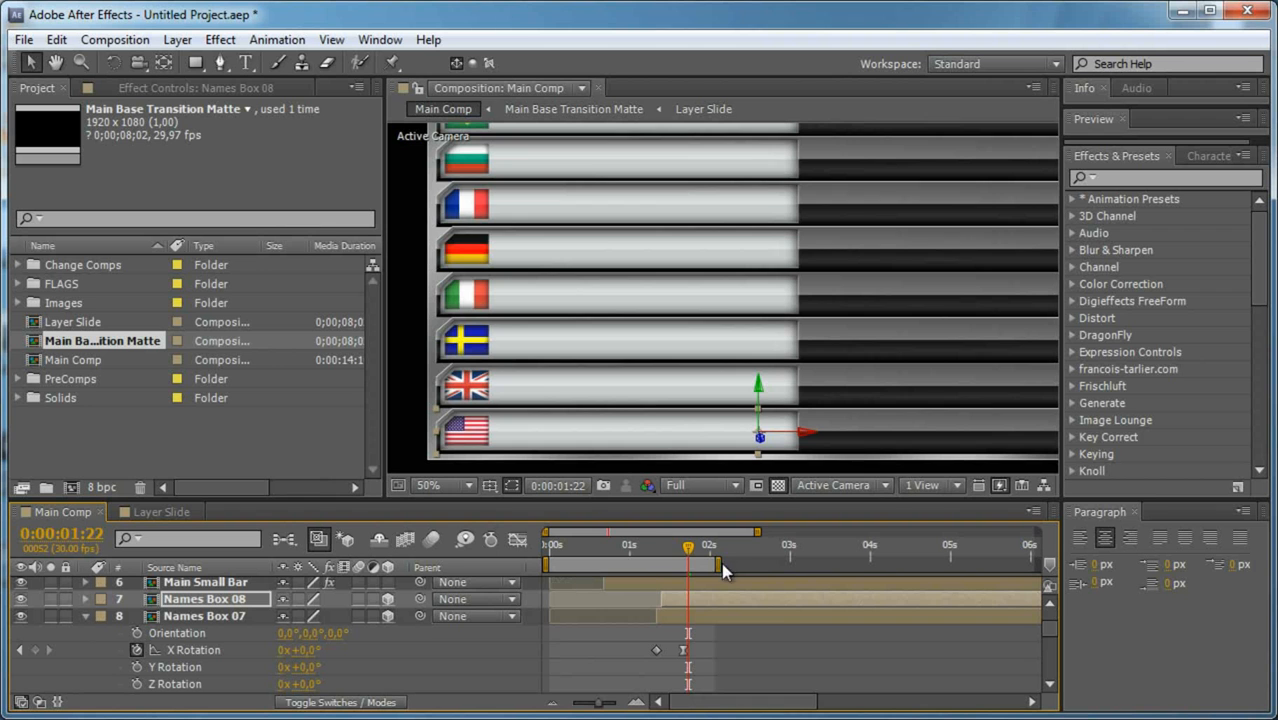
pyautogui.moveTo(724, 570); pyautogui.dragTo(766, 565)
pyautogui.scroll(-2, 750, 310)
pyautogui.click(455, 485)
pyautogui.click(457, 500)
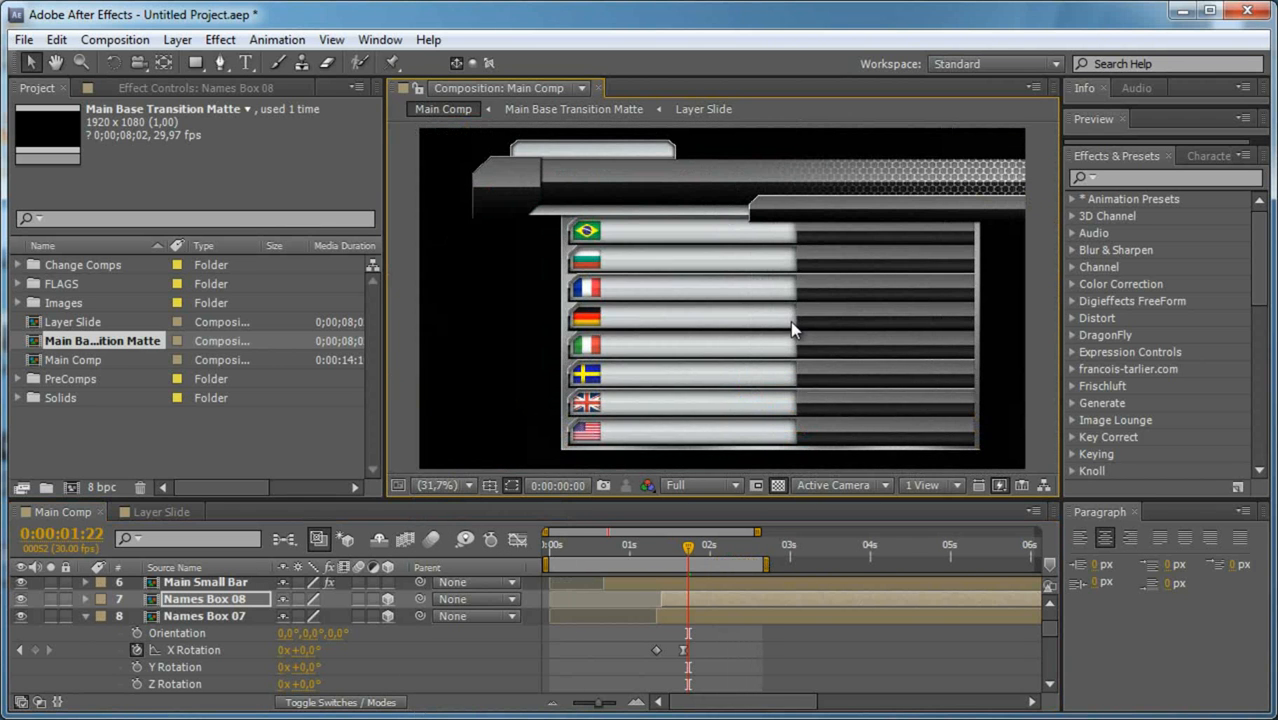
pyautogui.press('KP_0')
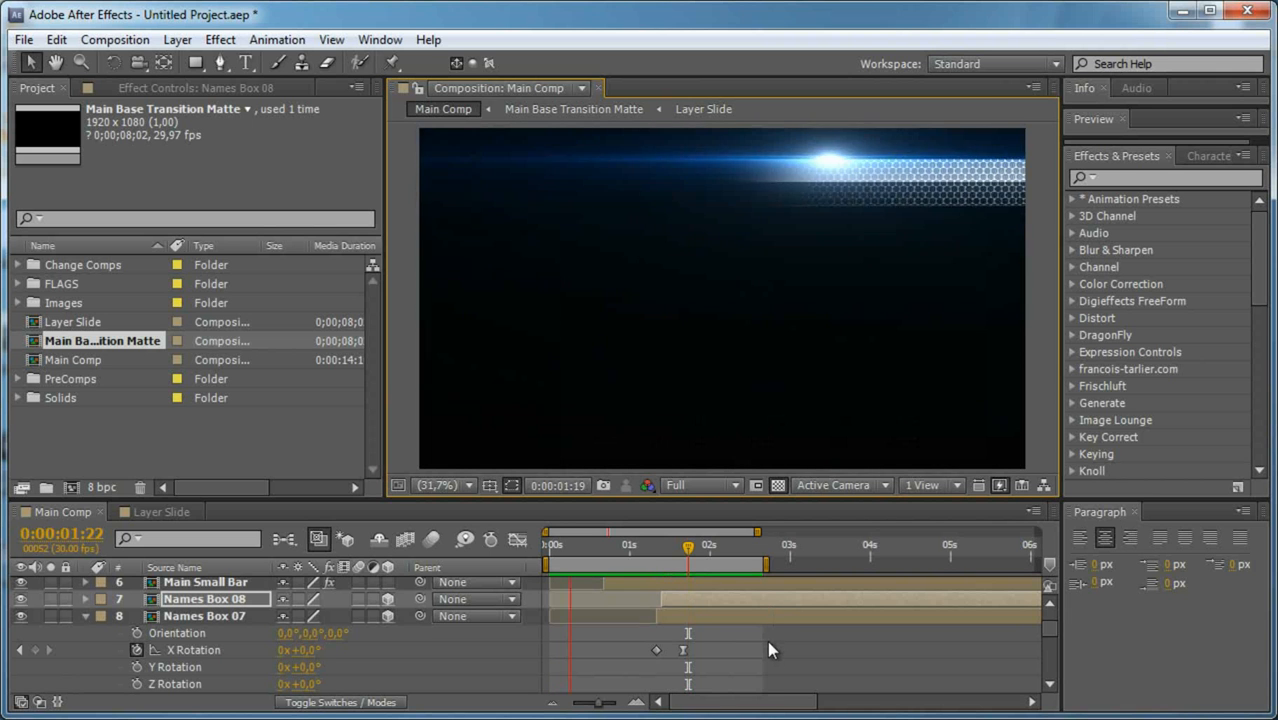
pyautogui.press('space')
pyautogui.moveTo(744, 541); pyautogui.dragTo(634, 547)
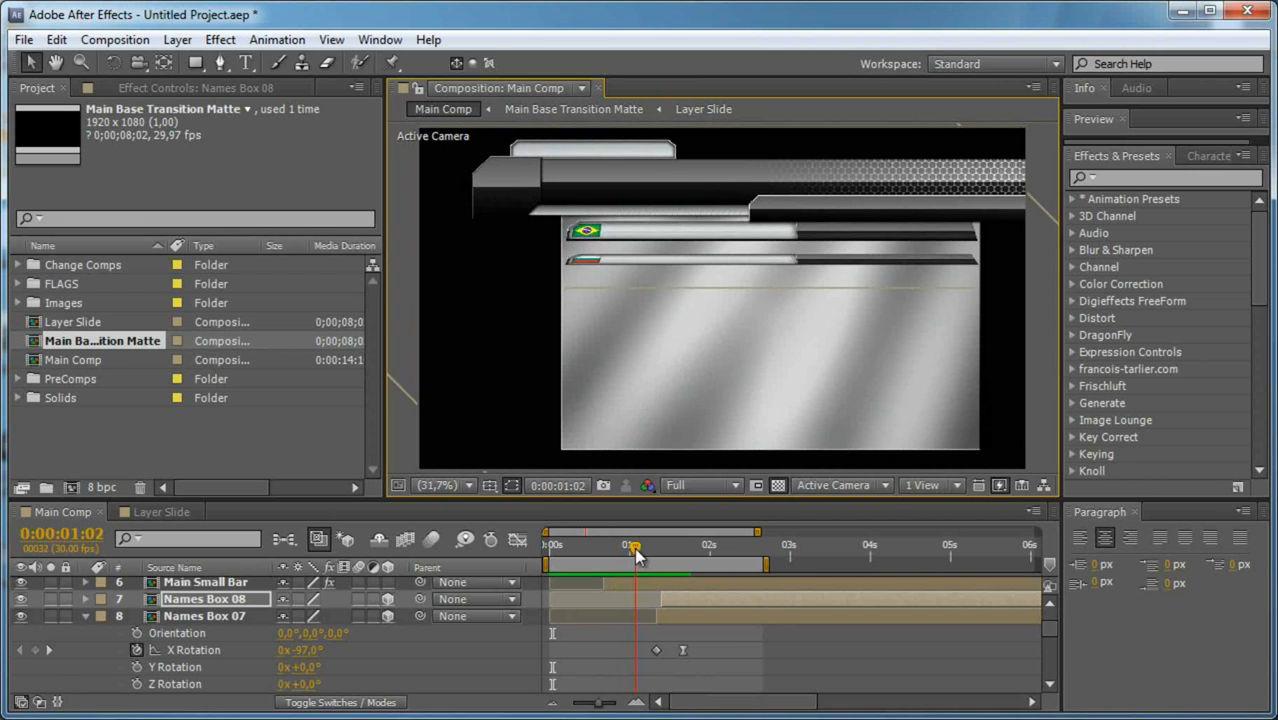
pyautogui.press('space')
# Set the current time to 0:00:00:20 and apply the CC Light Sweep effect to the Main Bar layer.
pyautogui.moveTo(672, 469); pyautogui.dragTo(611, 530)
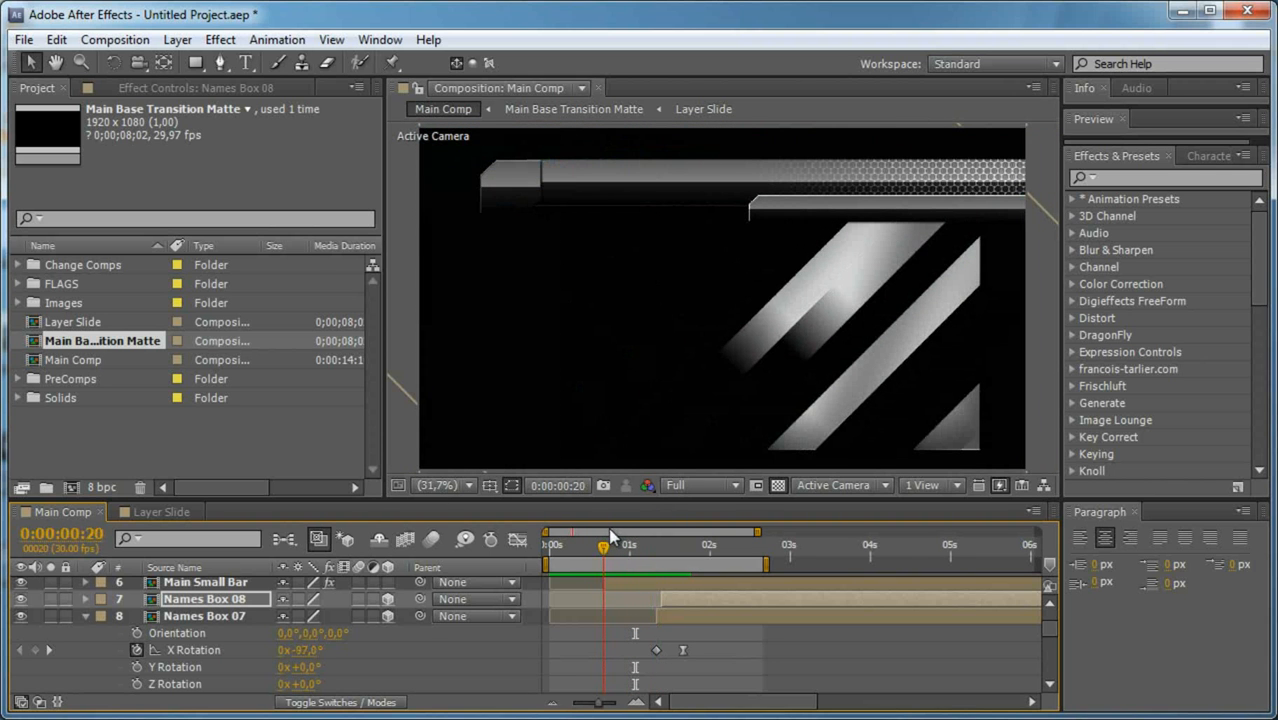
pyautogui.scroll(2, 218, 636)
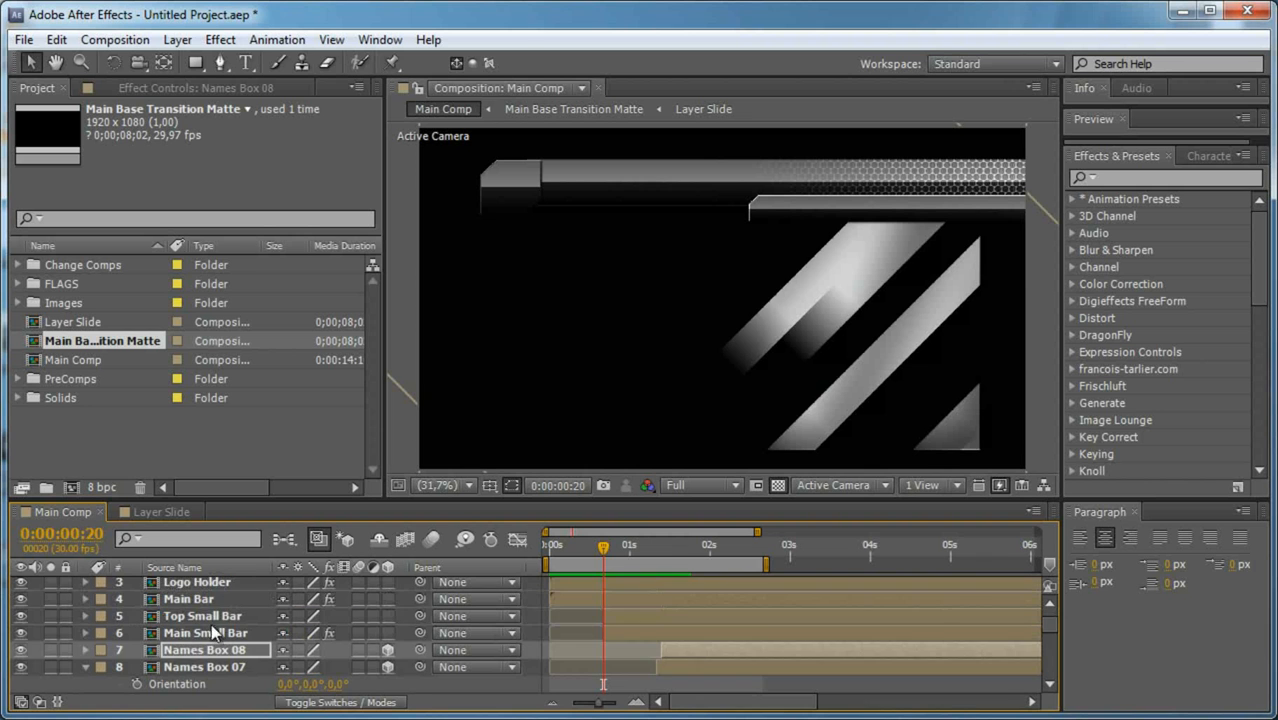
pyautogui.click(212, 599)
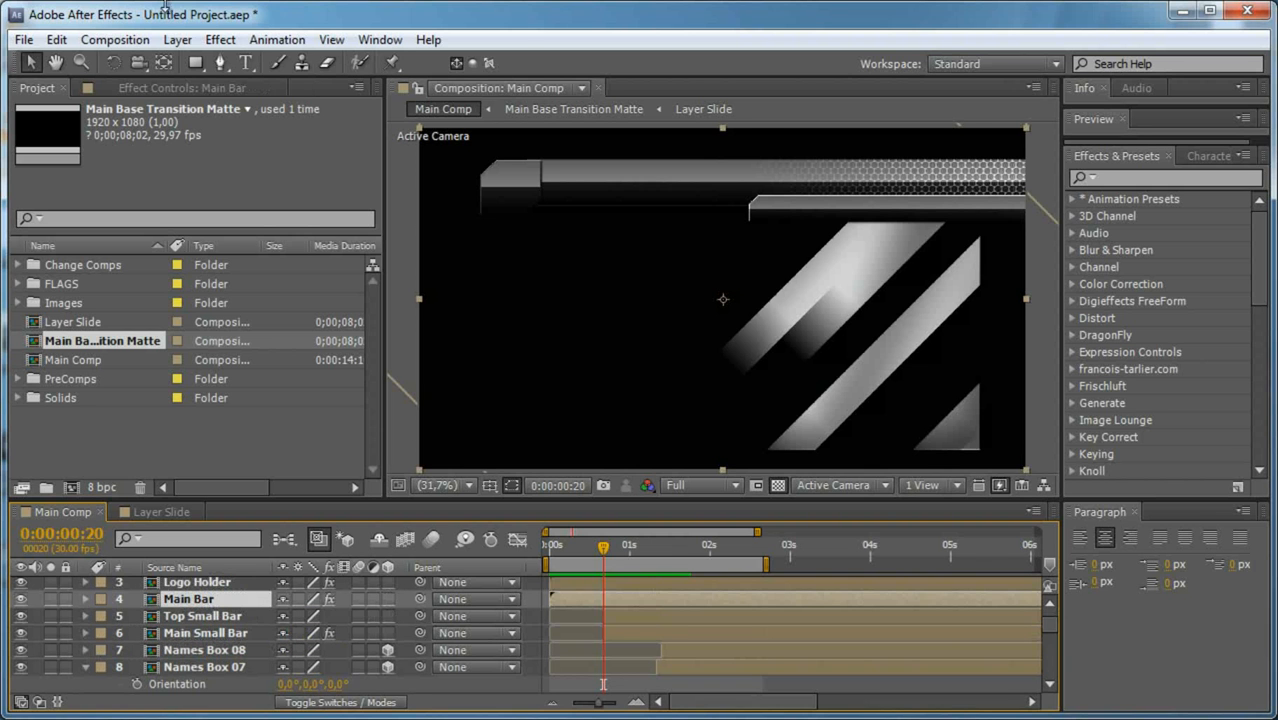
pyautogui.click(1110, 184)
pyautogui.write('c')
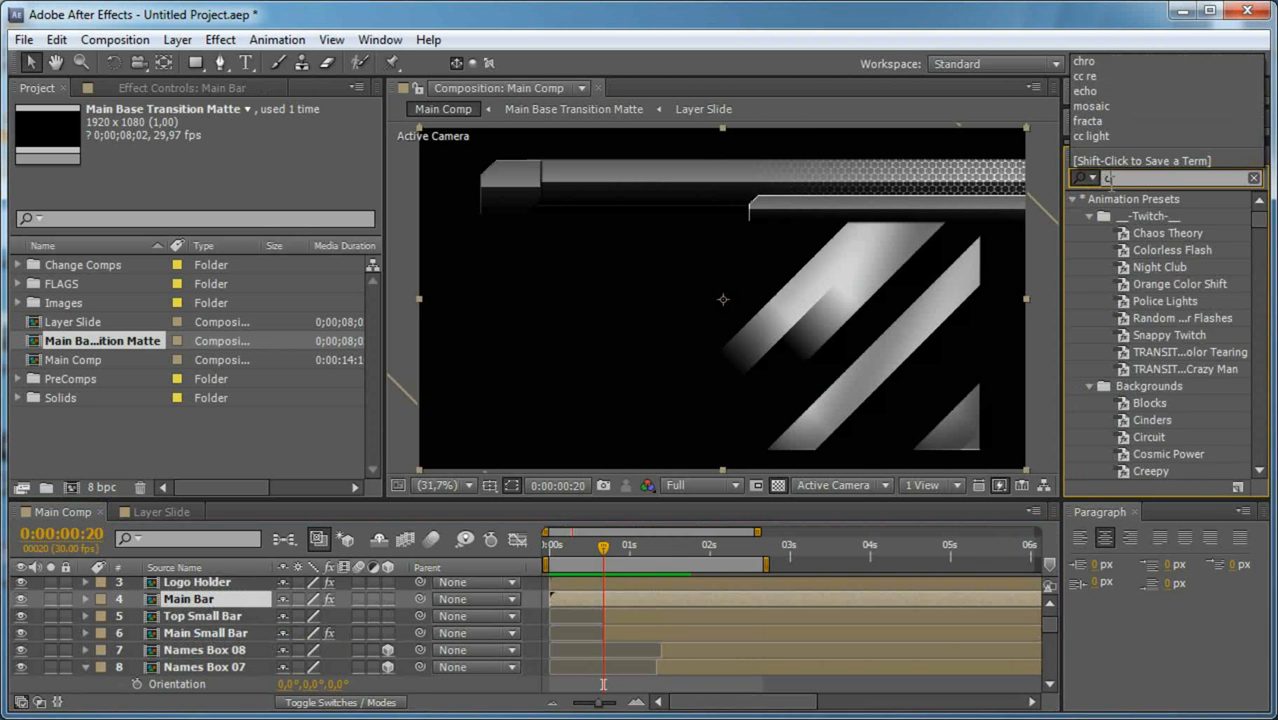
pyautogui.write('c ligh')
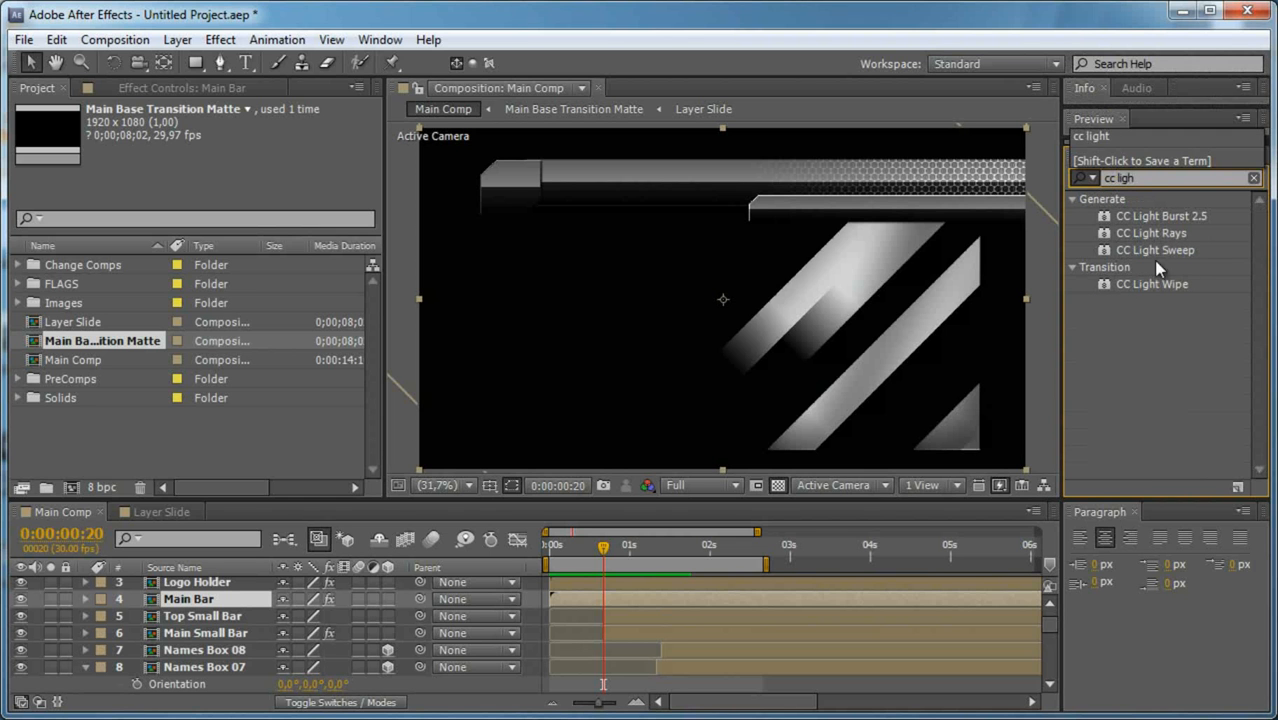
pyautogui.moveTo(1170, 252); pyautogui.dragTo(195, 606)
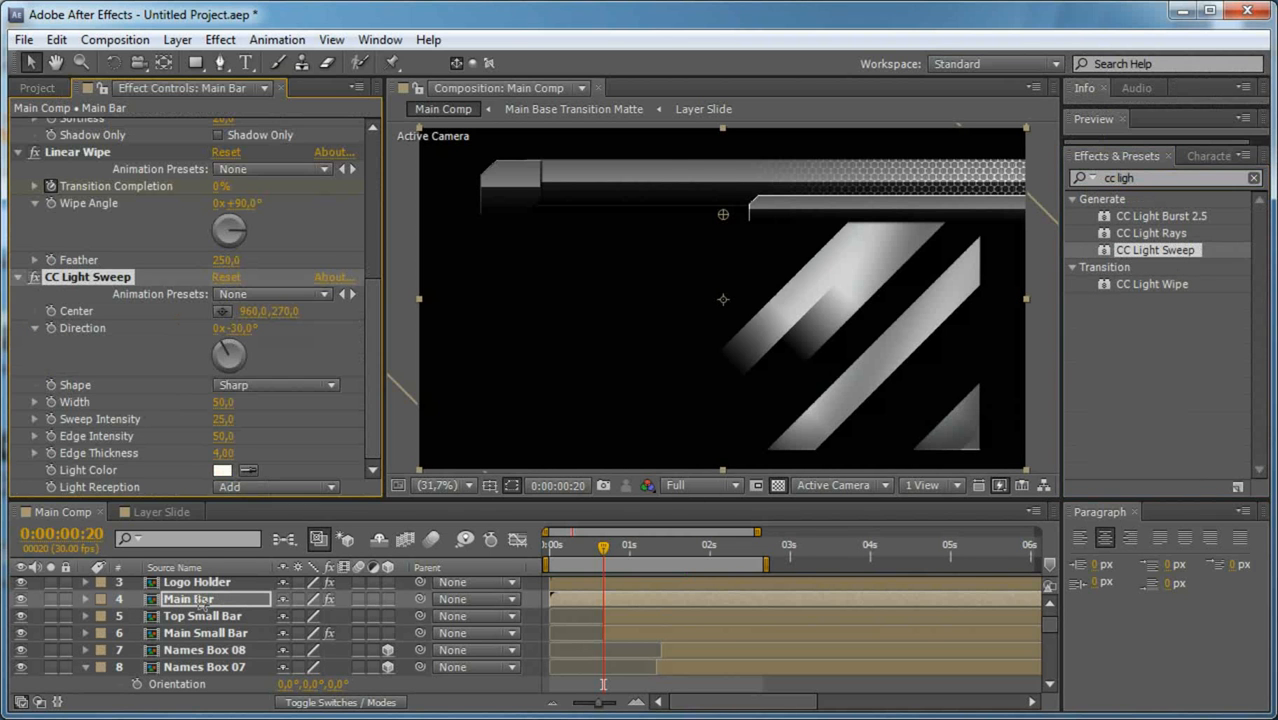
# Set the CC Light Sweep direction on Main Bar to 30°.
pyautogui.click(245, 328)
pyautogui.write('30')
pyautogui.press('Return')
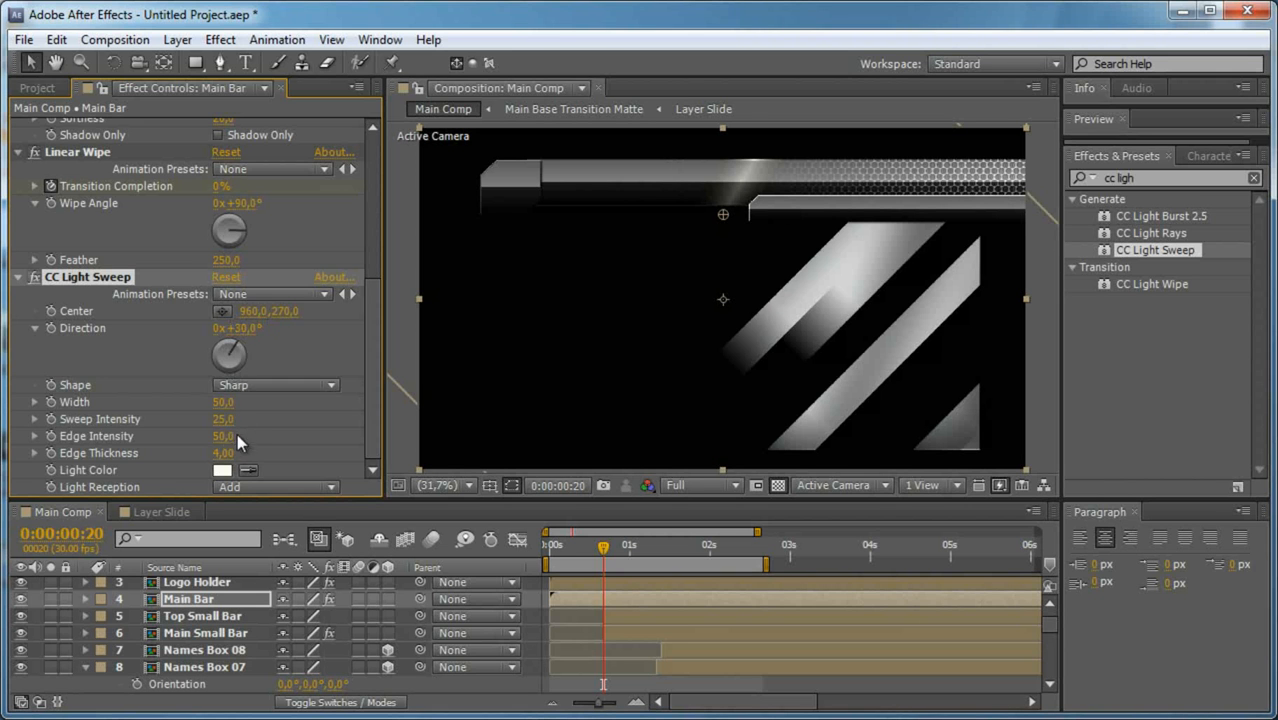
# Set the CC Light Sweep on Main Bar to edge thickness 2, width 75 and sweep intensity 35.
pyautogui.click(223, 453)
pyautogui.write('2')
pyautogui.press('Return')
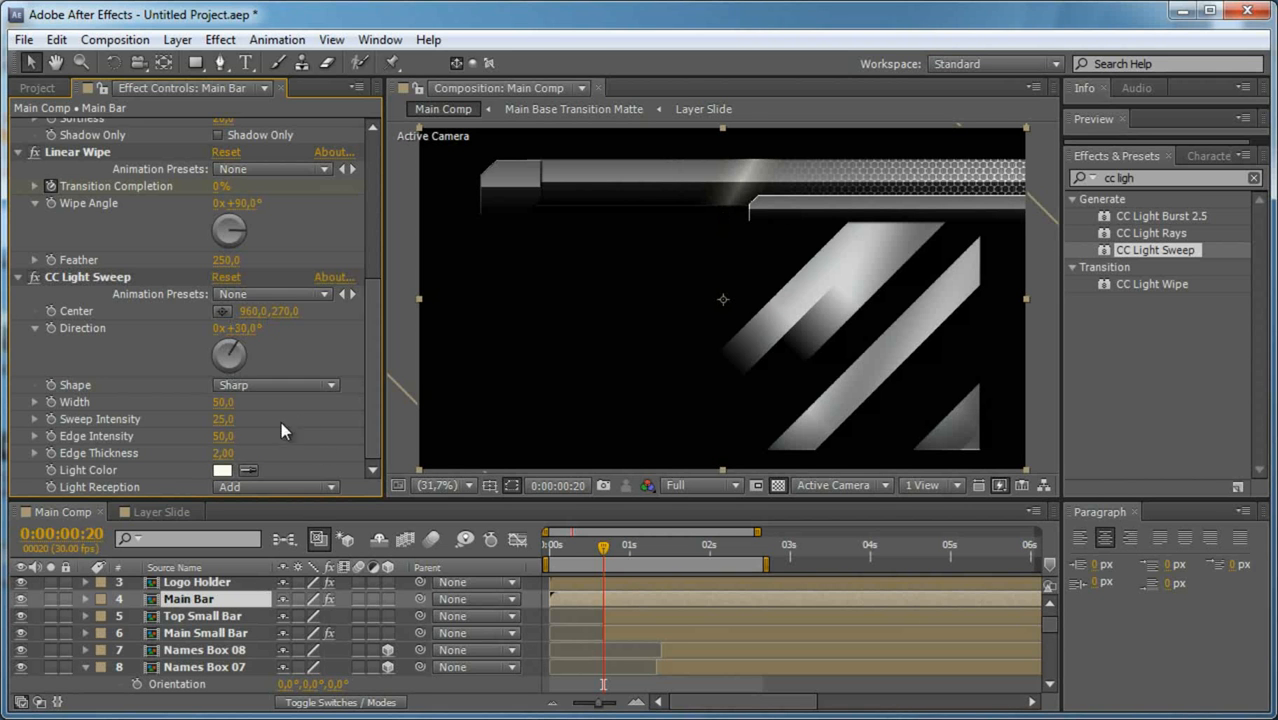
pyautogui.click(221, 402)
pyautogui.write('75')
pyautogui.press('Return')
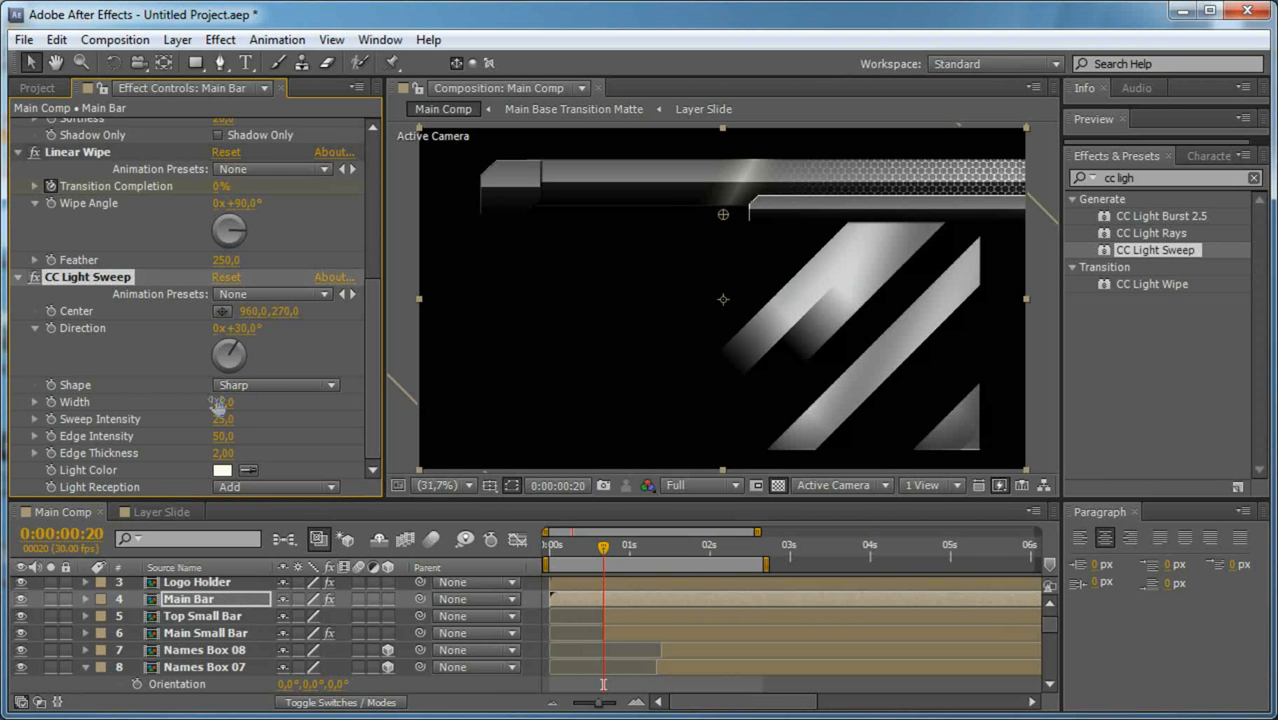
pyautogui.click(222, 419)
pyautogui.write('35')
pyautogui.press('Return')
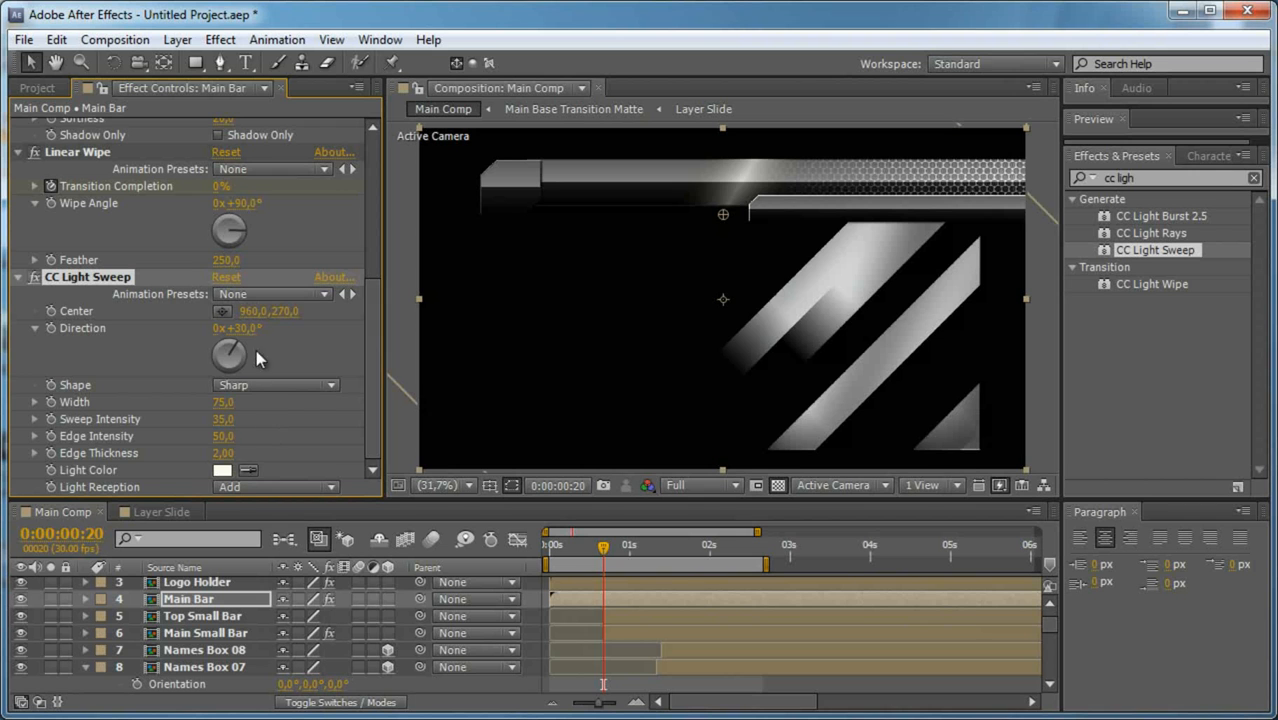
# Keyframe the light sweep Center from 2048, 270 at 0:00:00:20 to -102, 270 at 0:00:01:20.
pyautogui.moveTo(253, 311); pyautogui.dragTo(1265, 284)
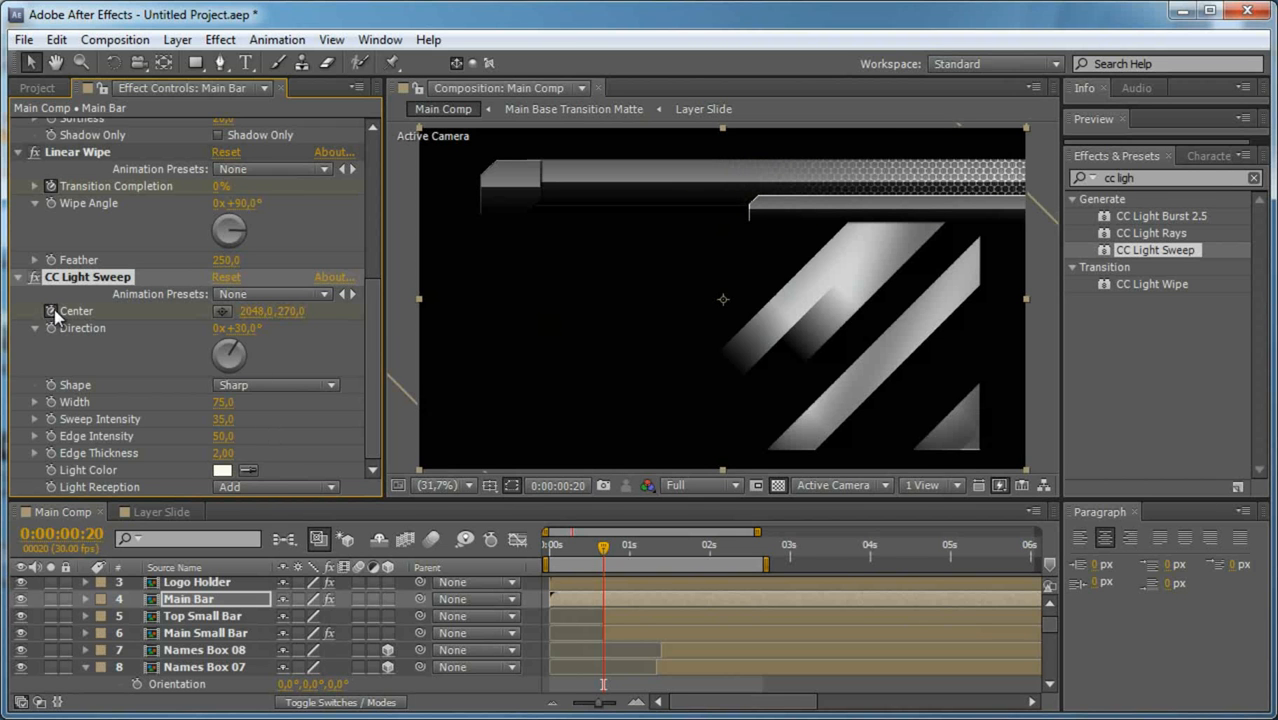
pyautogui.press('space')
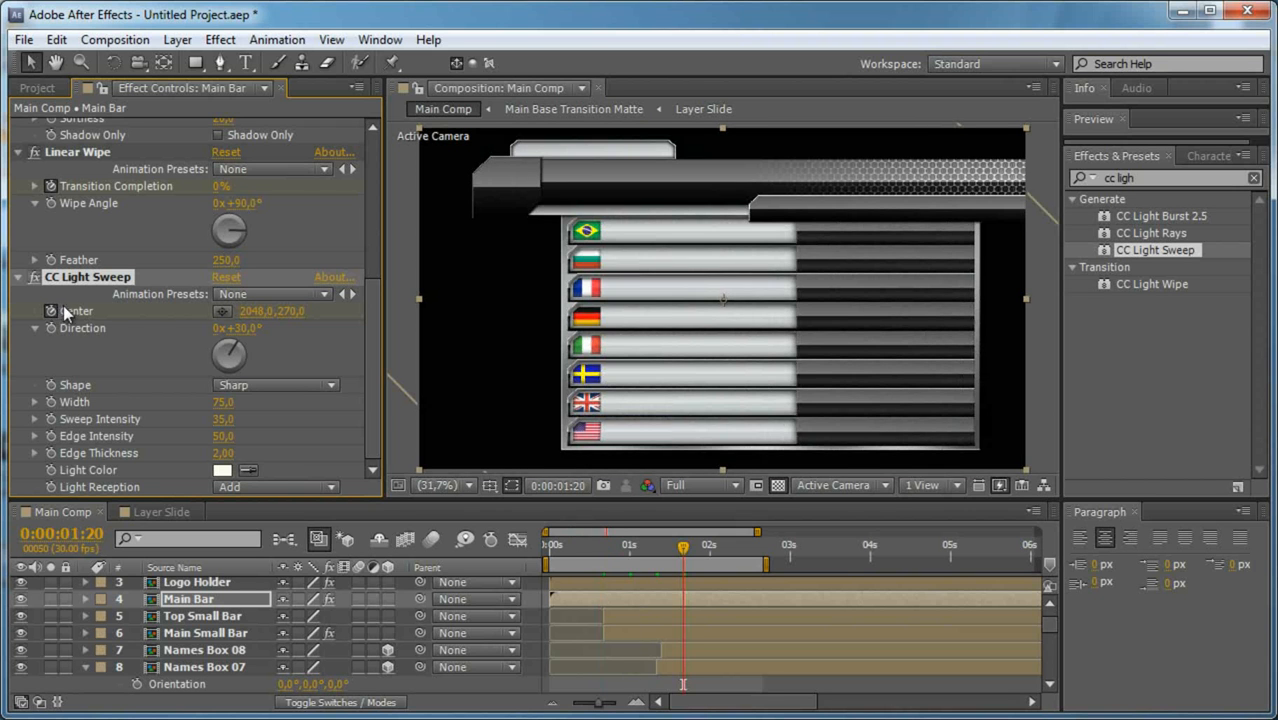
pyautogui.moveTo(257, 312); pyautogui.dragTo(78, 344)
# Enlarge the timeline area, collapse the properties of all layers in Main Comp, and clear the selection.
pyautogui.scroll(-5, 160, 645)
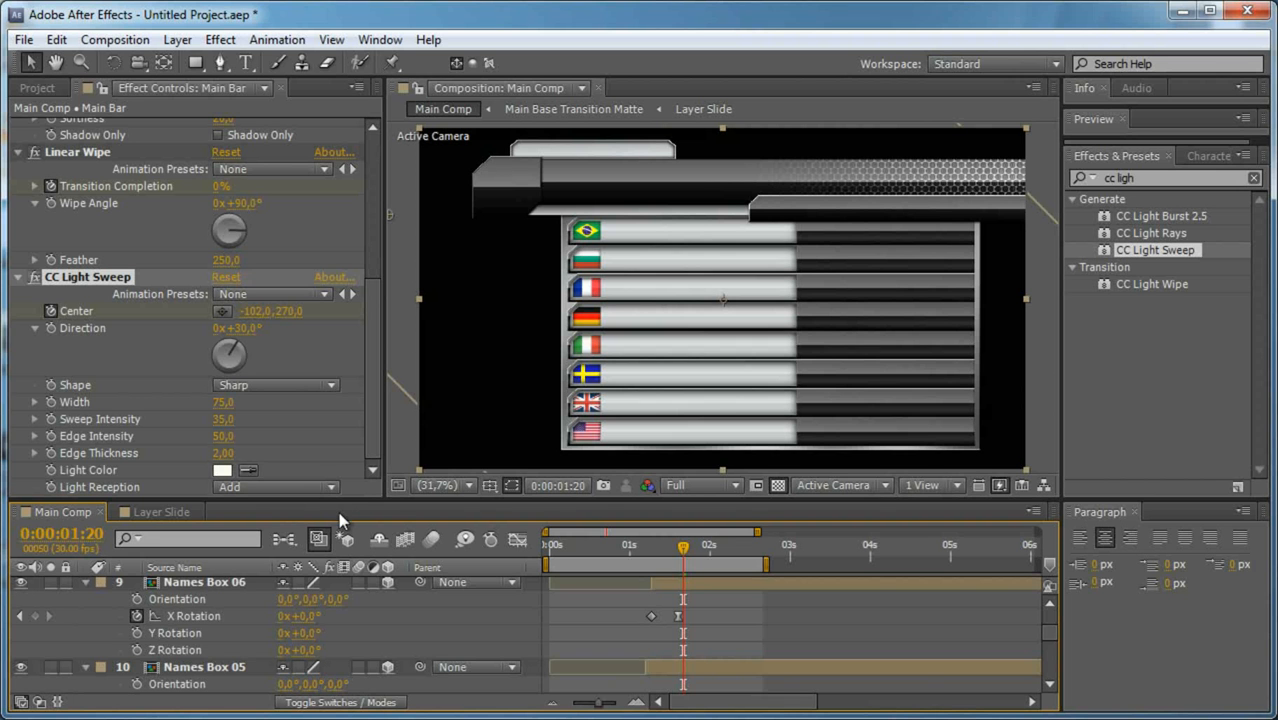
pyautogui.moveTo(359, 498); pyautogui.dragTo(359, 334)
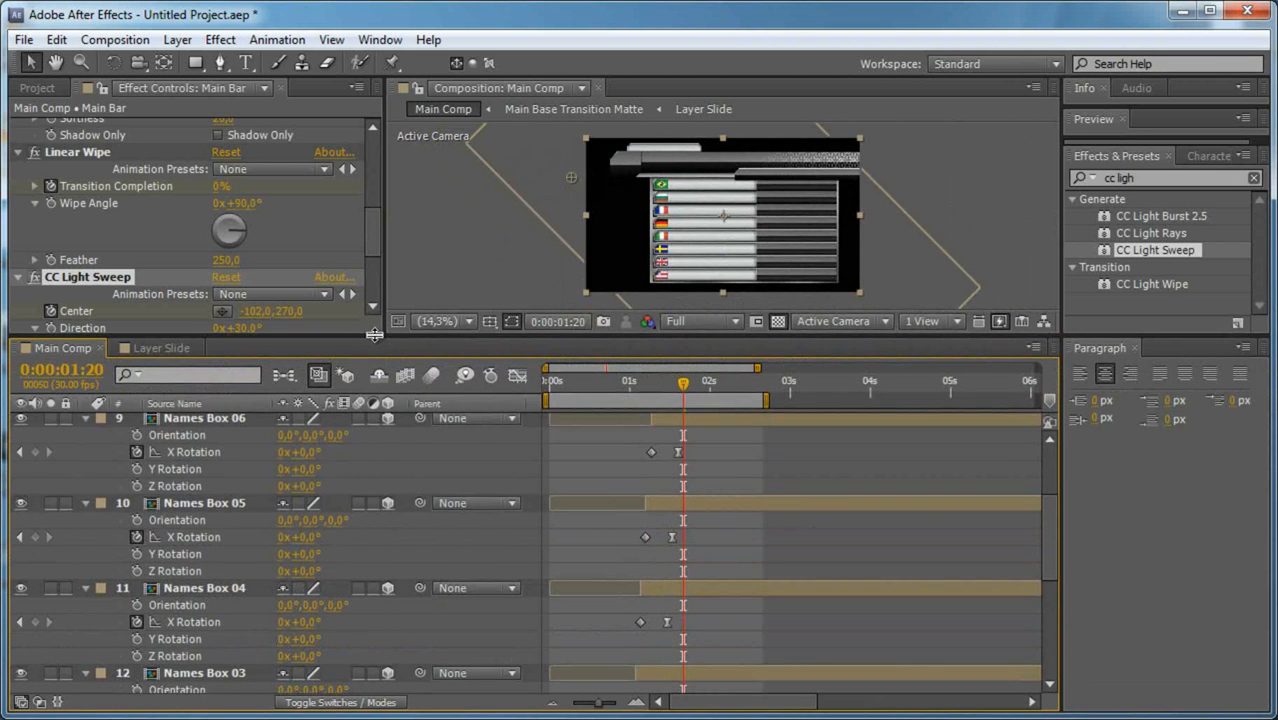
pyautogui.hotkey('ctrl', 'a')
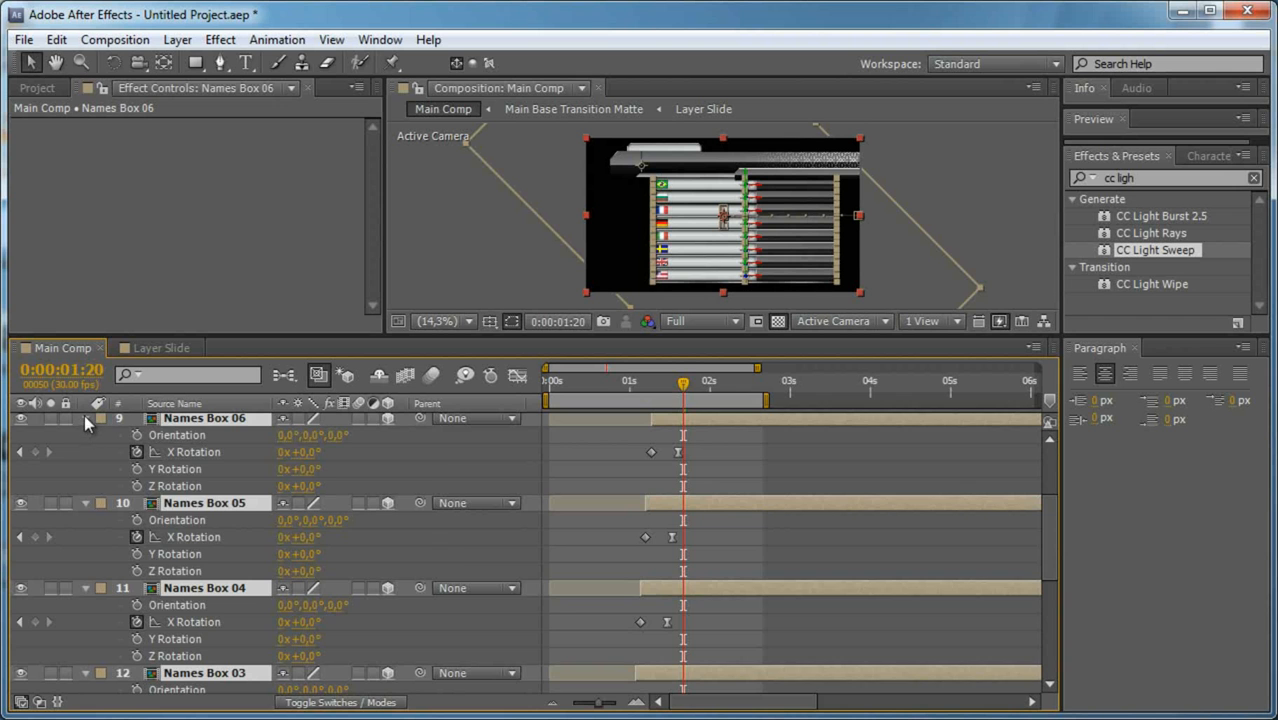
pyautogui.click(84, 416)
pyautogui.press('F2')
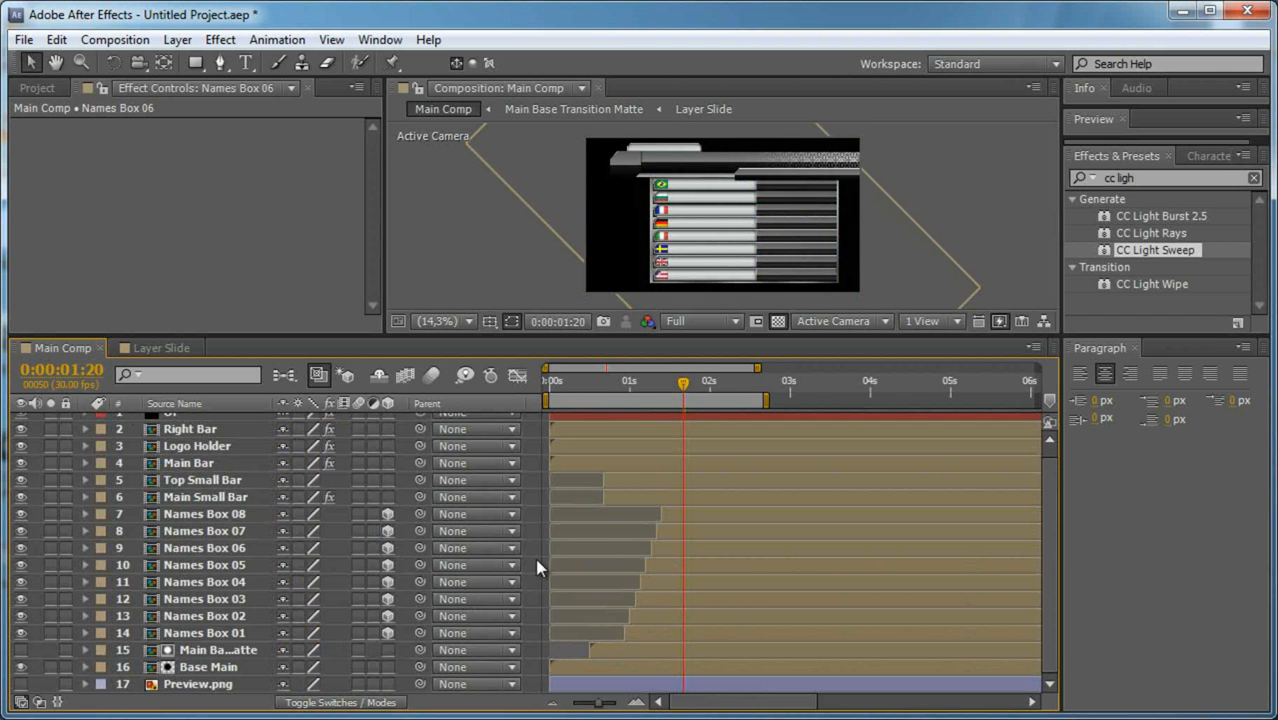
# Create a black 1920 × 1080 solid named OF Names and place it directly above Names Box 01 with a matching start time.
pyautogui.hotkey('ctrl', 'y')
pyautogui.write('OF Names')
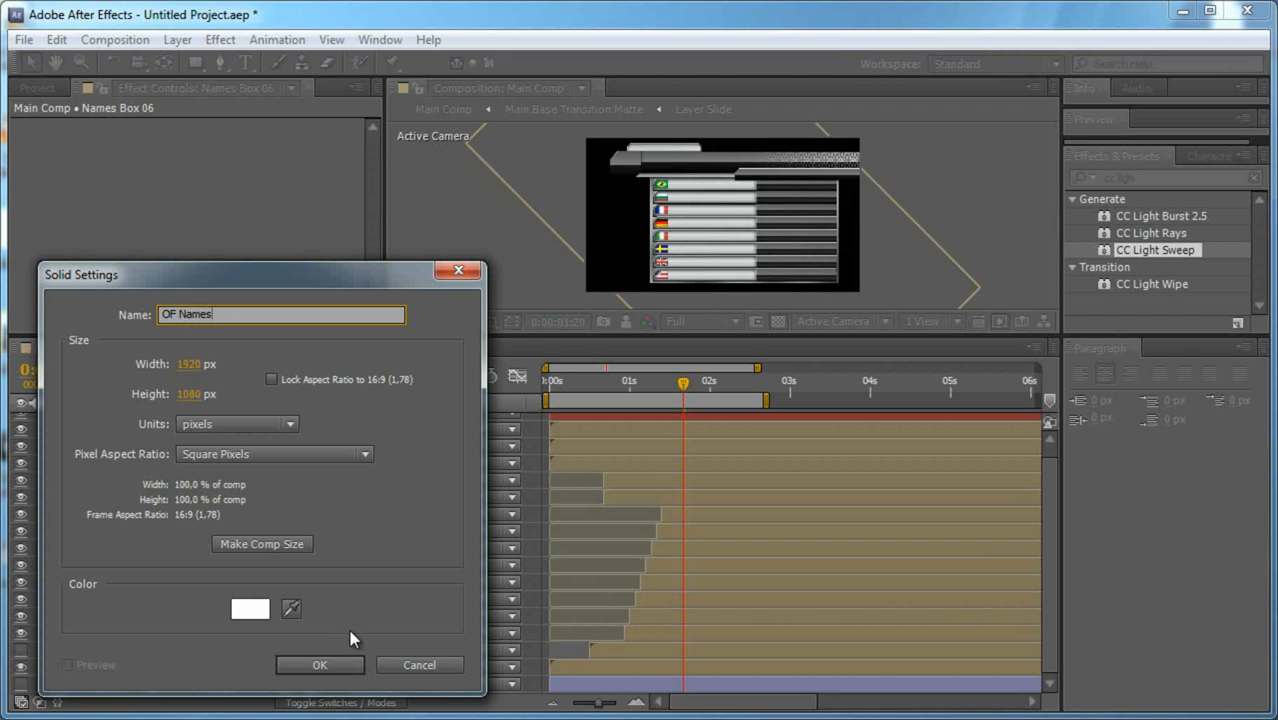
pyautogui.click(244, 610)
pyautogui.moveTo(351, 556); pyautogui.dragTo(168, 696)
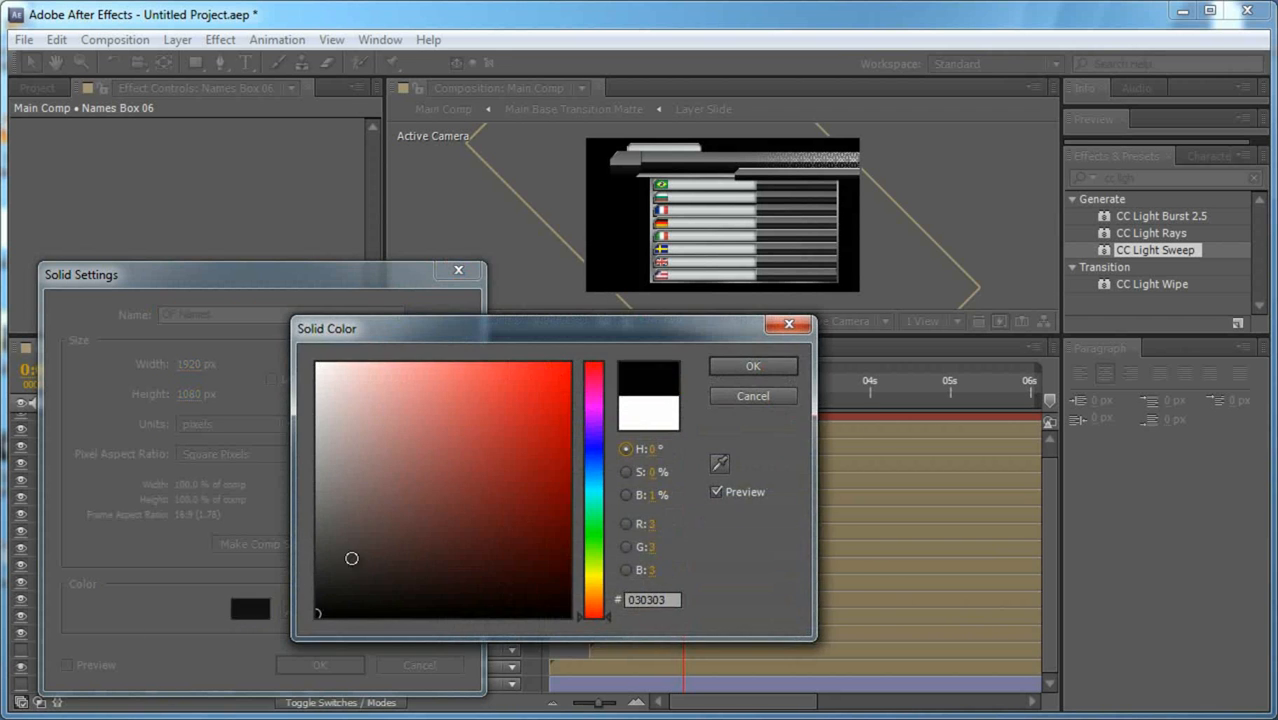
pyautogui.press('Return')
pyautogui.press('Return')
pyautogui.moveTo(239, 467); pyautogui.dragTo(610, 655)
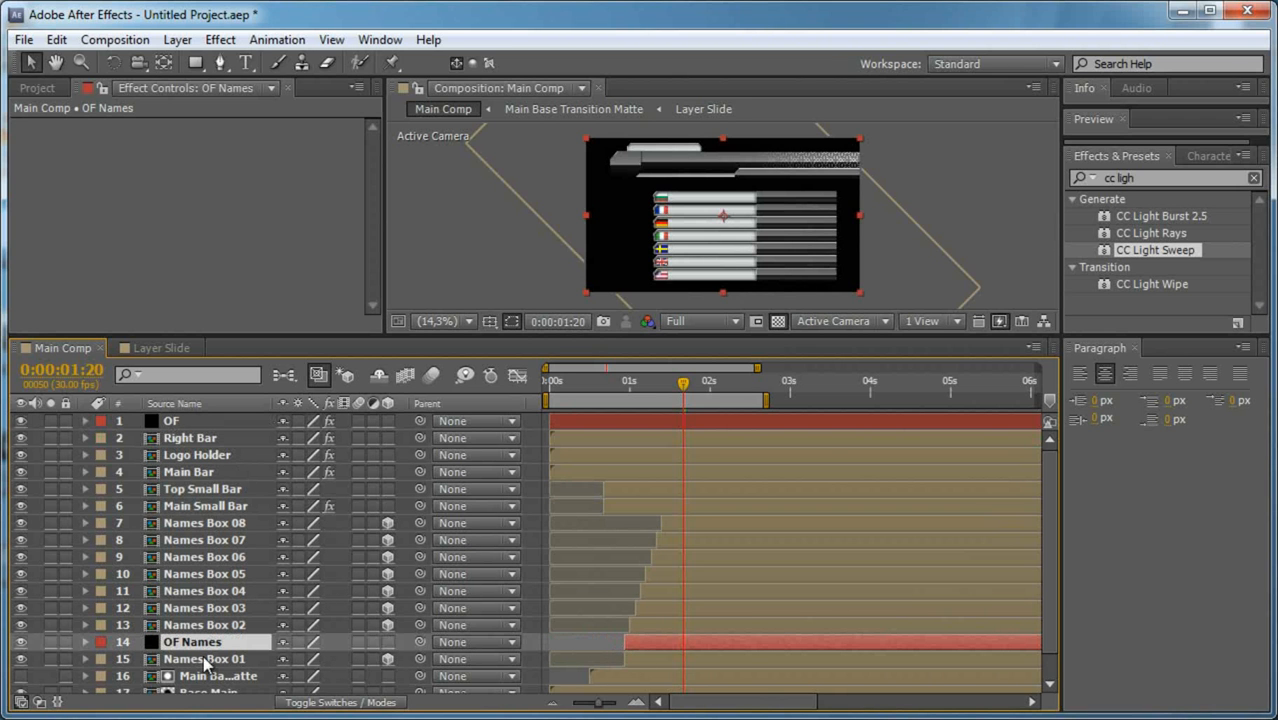
# Label OF Names and Names Box 01 yellow, and label Names Box 02 and Names Box 03 orange.
pyautogui.keyDown('ctrl'); pyautogui.click(205, 659); pyautogui.keyUp('ctrl')
pyautogui.click(100, 659)
pyautogui.click(160, 345)
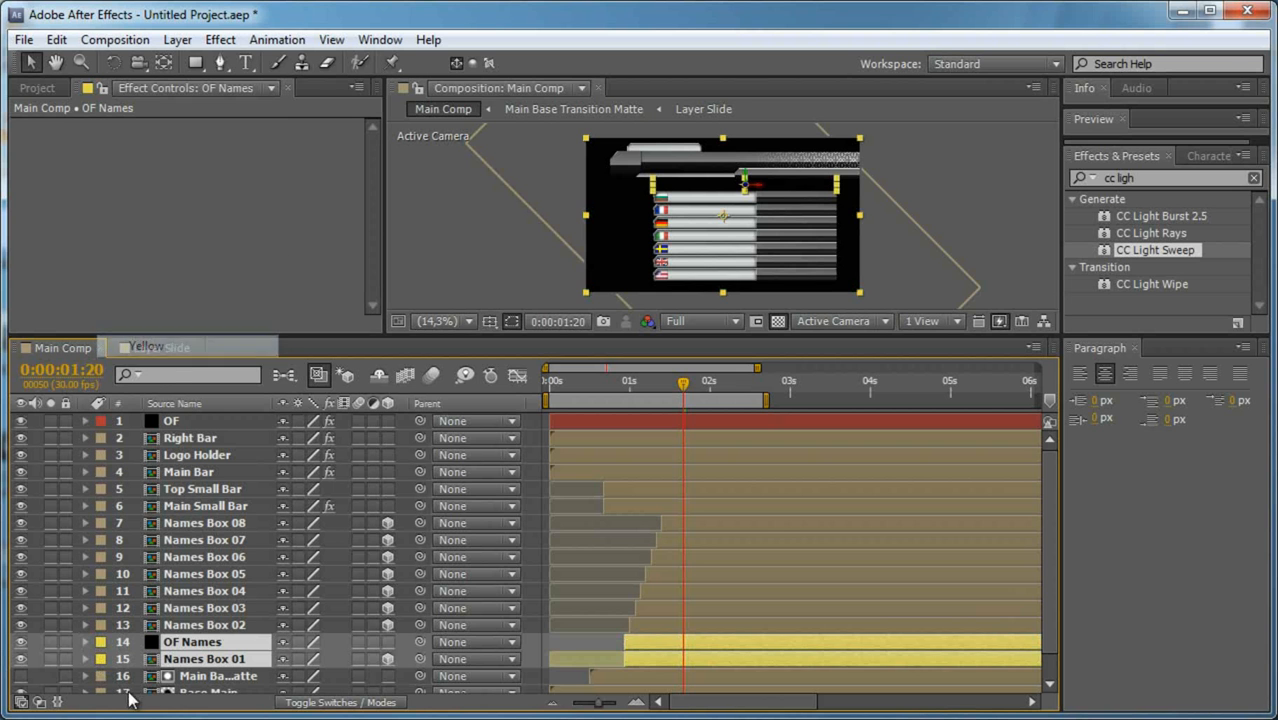
pyautogui.click(190, 625)
pyautogui.keyDown('ctrl'); pyautogui.click(190, 610); pyautogui.keyUp('ctrl')
pyautogui.click(100, 625)
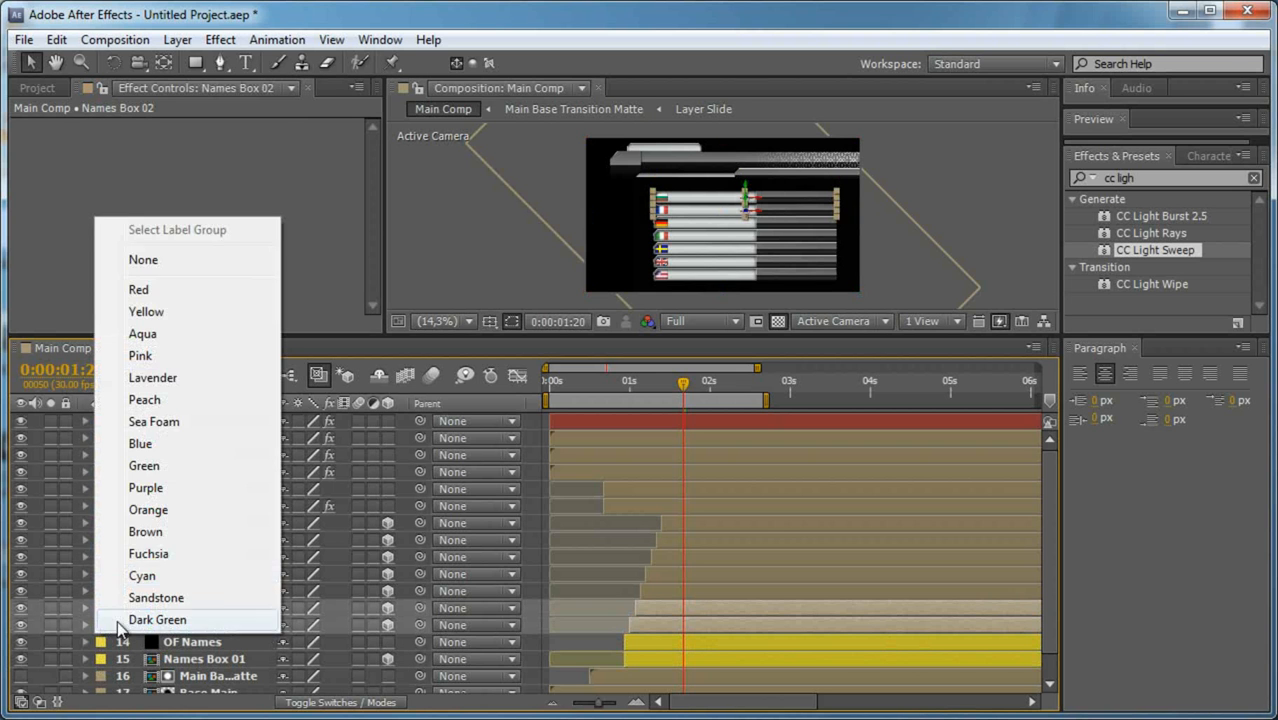
pyautogui.click(185, 510)
pyautogui.click(188, 593)
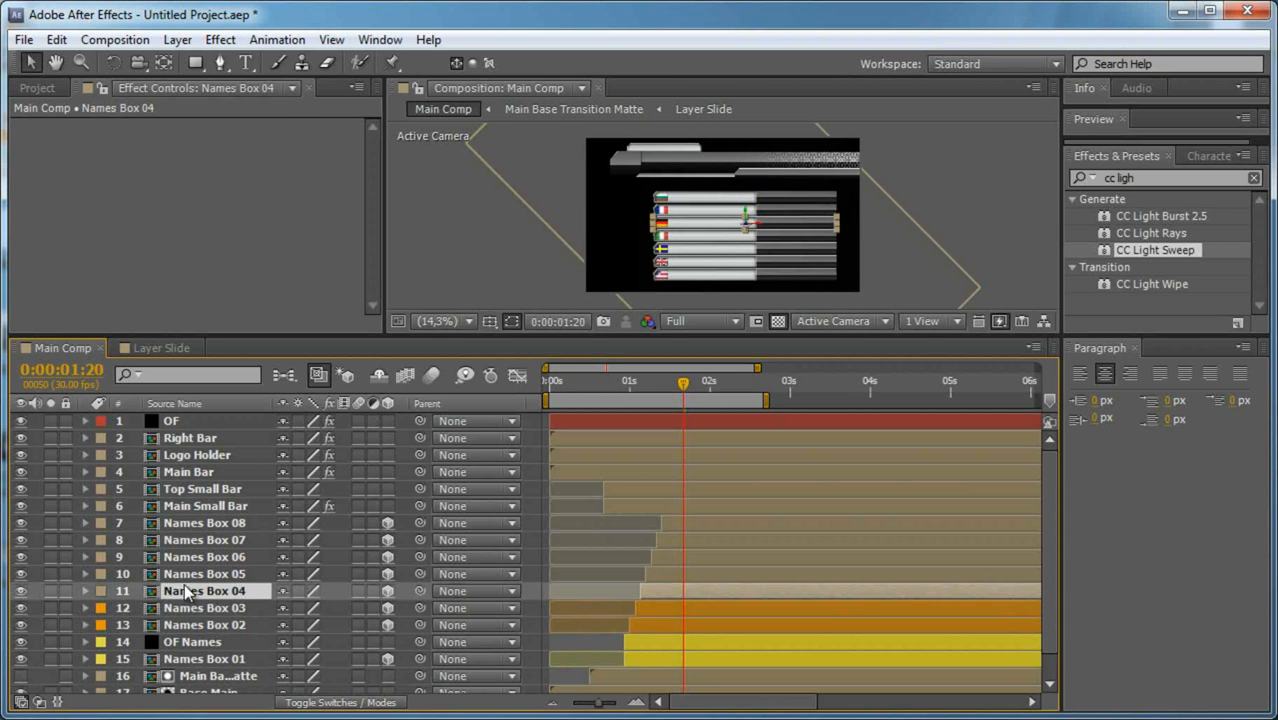
pyautogui.keyDown('ctrl'); pyautogui.click(195, 574); pyautogui.keyUp('ctrl')
pyautogui.click(220, 626)
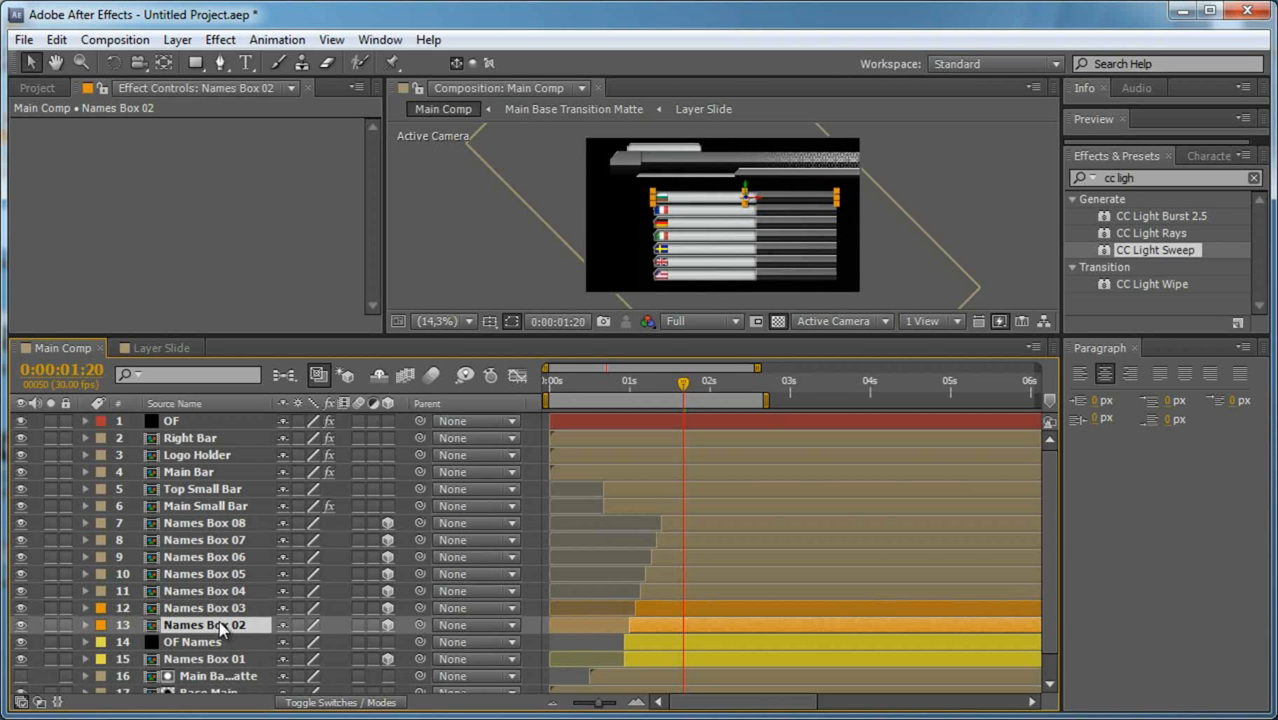
# Duplicate OF Names directly above Names Box 02 and give the copy the orange label.
pyautogui.click(222, 645)
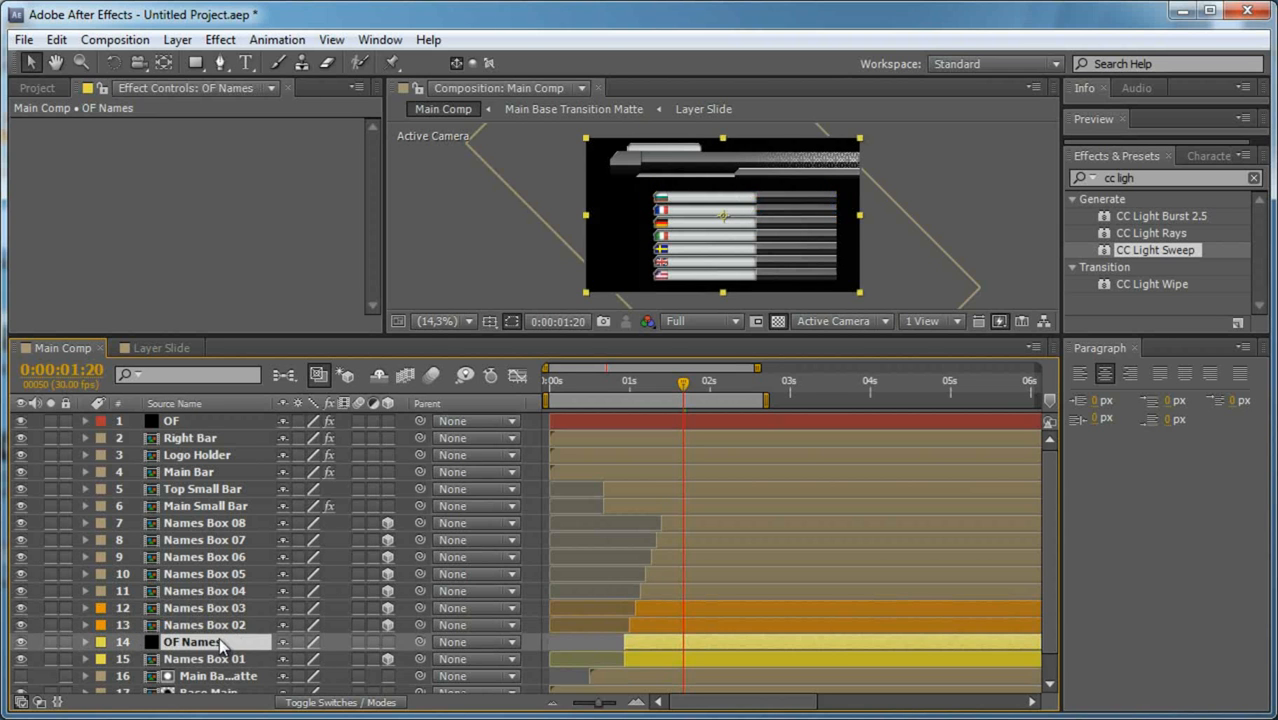
pyautogui.hotkey('ctrl', 'd')
pyautogui.moveTo(213, 645); pyautogui.dragTo(210, 625)
pyautogui.keyDown('ctrl'); pyautogui.click(188, 645); pyautogui.keyUp('ctrl')
pyautogui.click(100, 642)
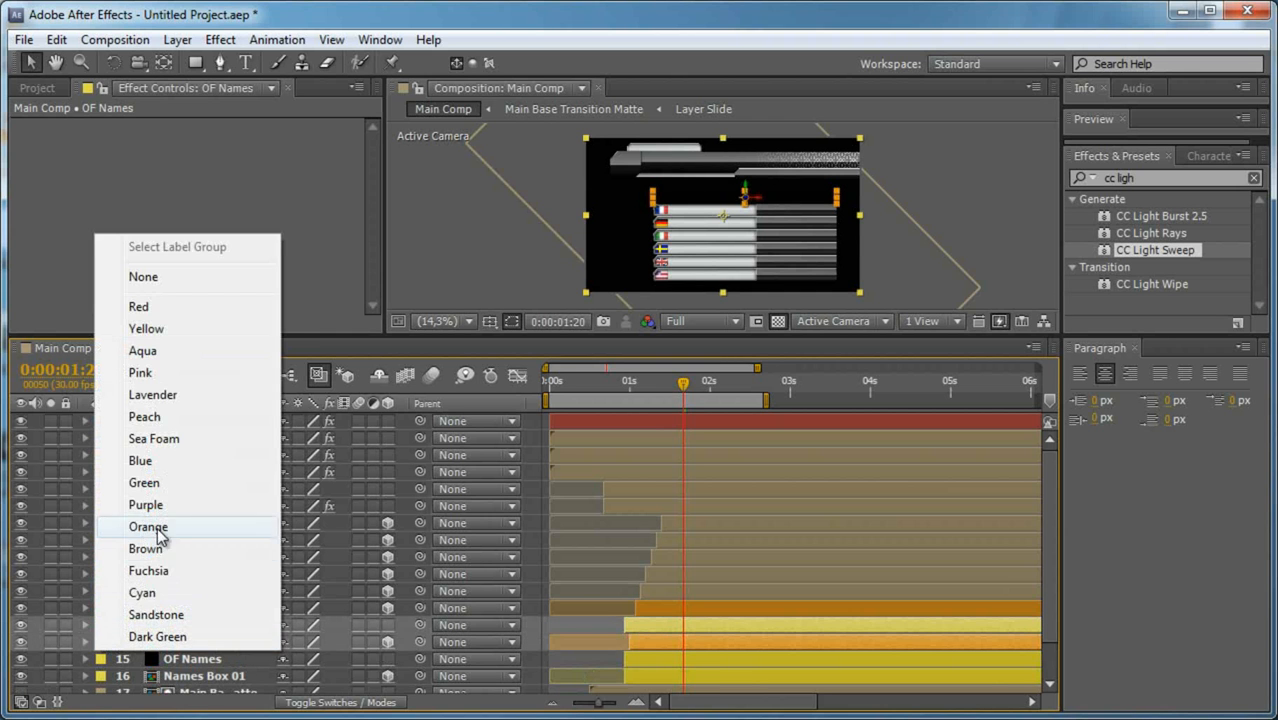
# Shift the orange OF Names layer so that it starts together with Names Box 02.
pyautogui.click(188, 608)
pyautogui.click(196, 609)
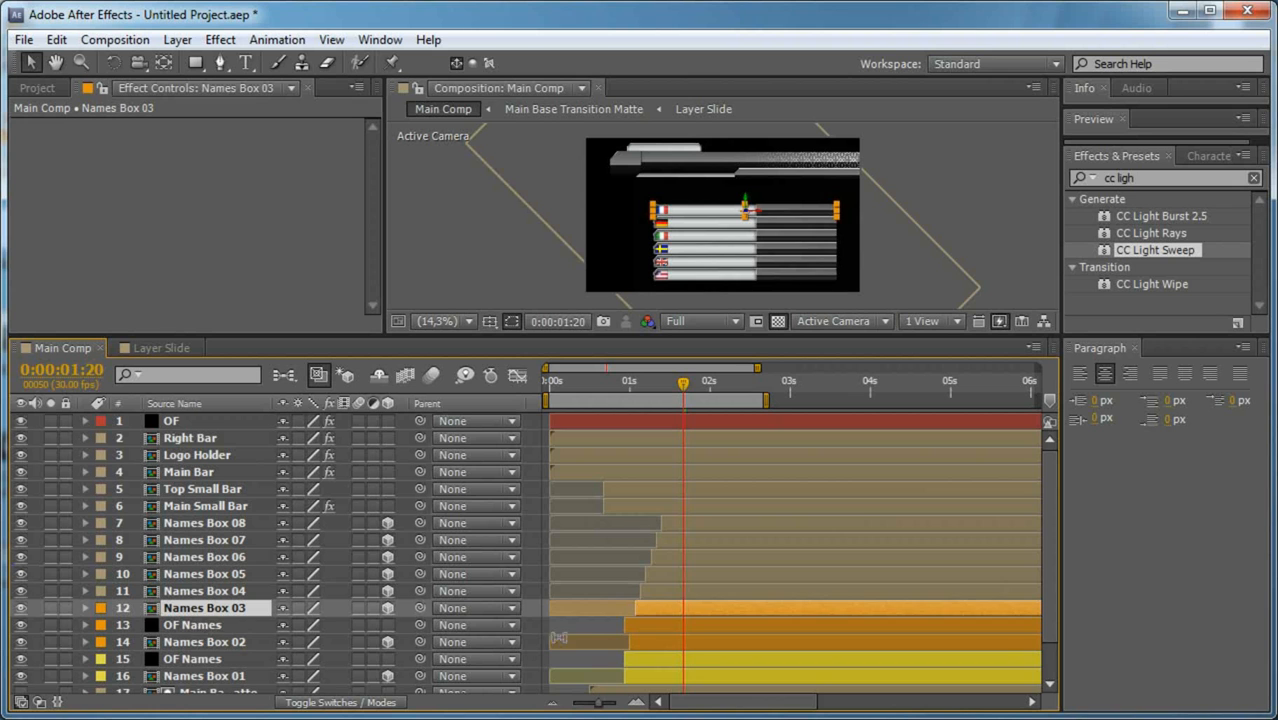
pyautogui.click(654, 623)
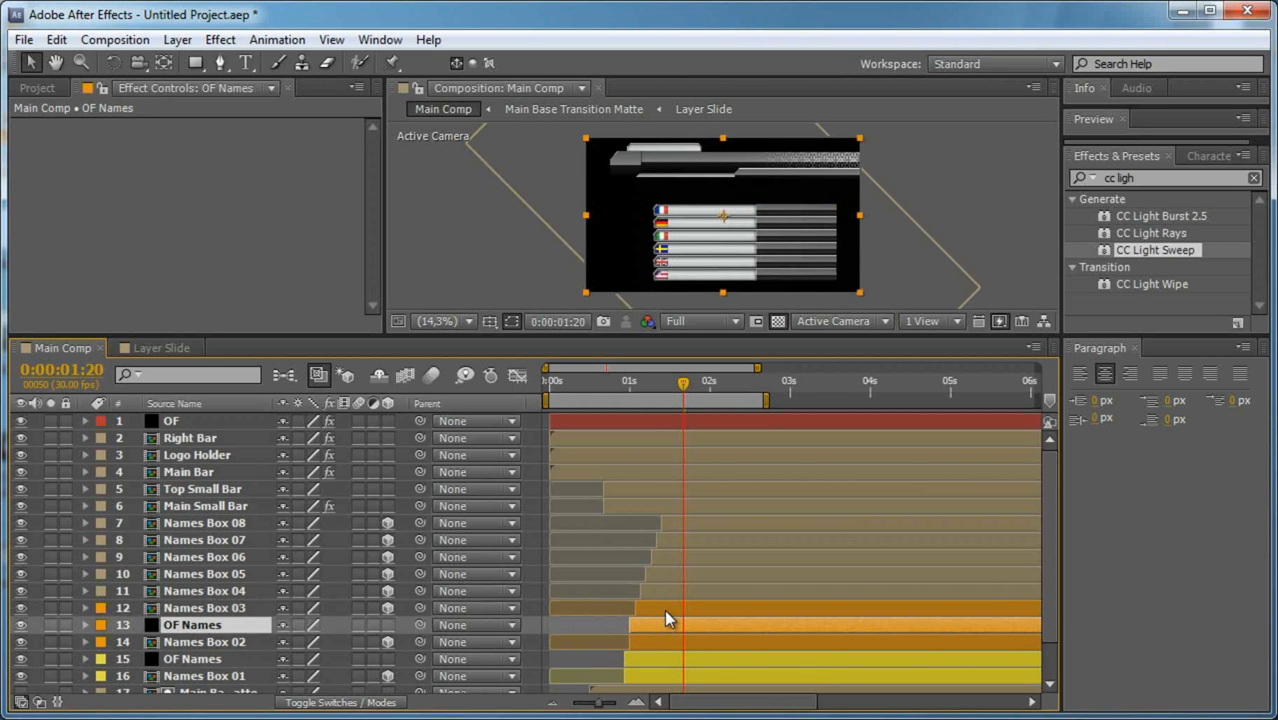
# Copy the Optical Flares effect from the OF layer to the yellow OF Names layer at 0:00:00:28 and reveal its keyframes.
pyautogui.click(652, 660)
pyautogui.moveTo(662, 386); pyautogui.dragTo(617, 422)
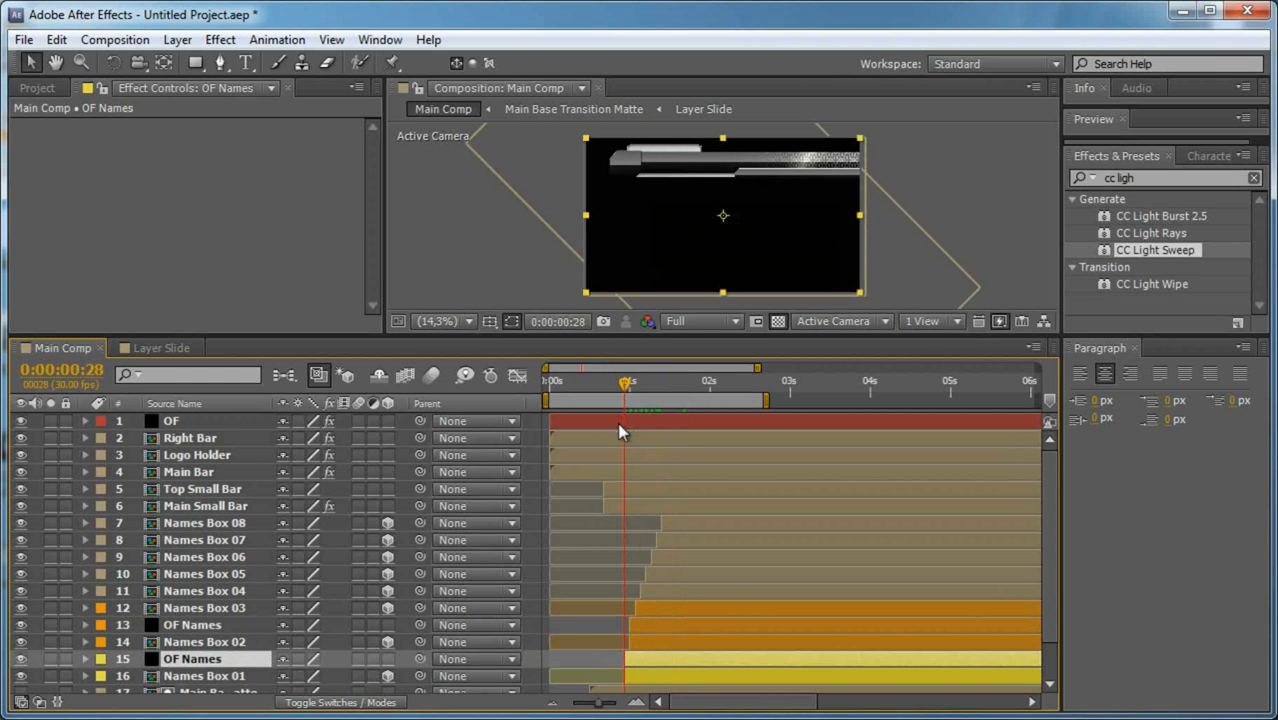
pyautogui.click(180, 424)
pyautogui.click(192, 660)
pyautogui.hotkey('ctrl', 'v')
pyautogui.press('u')
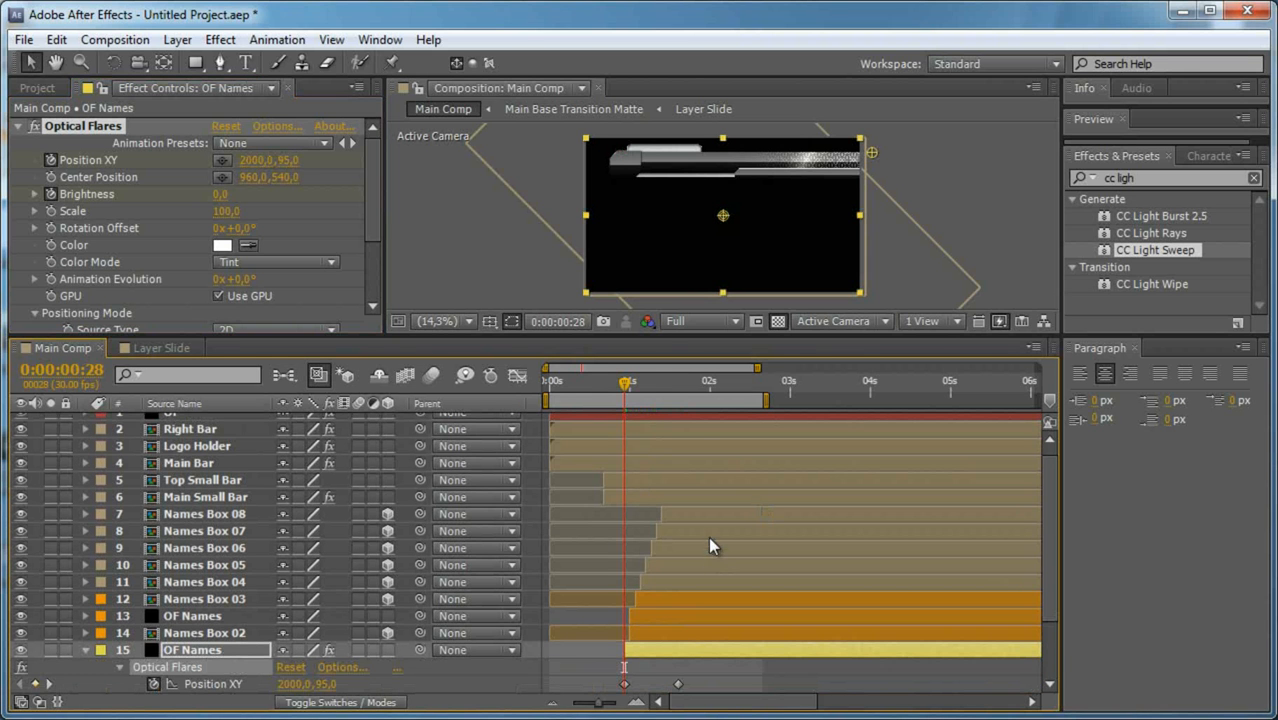
# Move the second Position XY keyframe of the yellow OF Names layer's flare to 0:00:01:08.
pyautogui.hotkey('shift', 'pagedown')
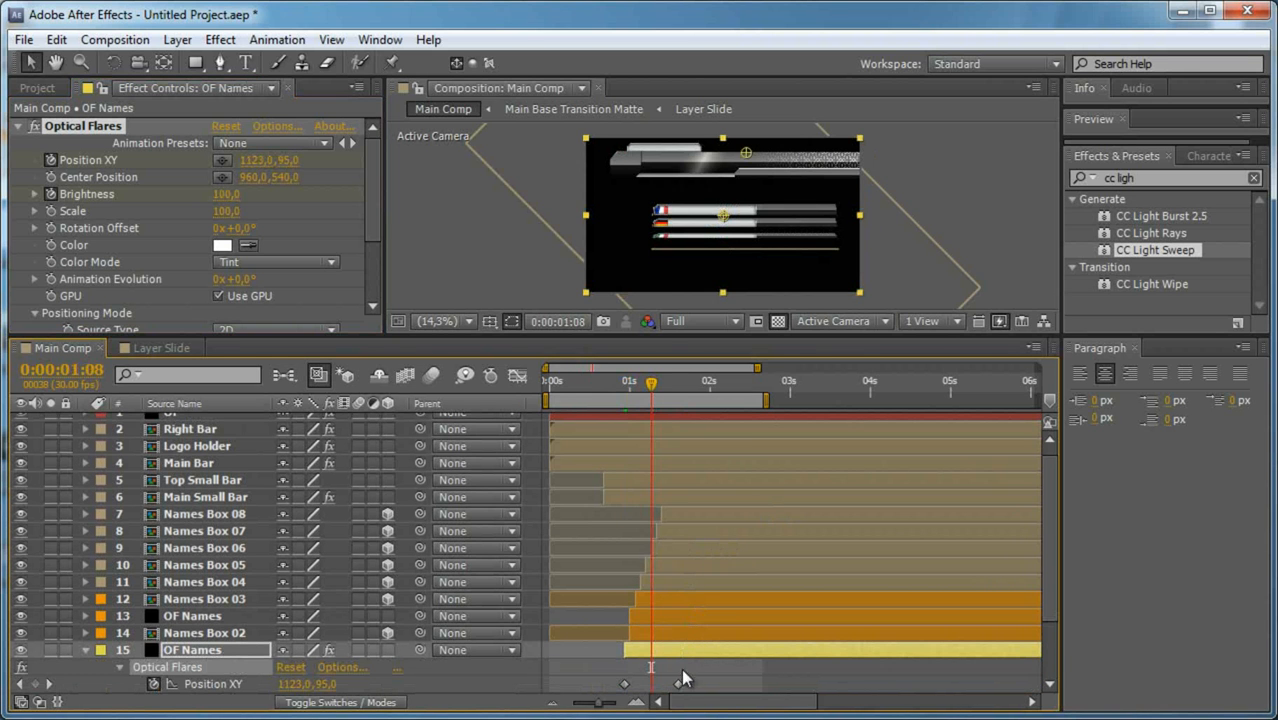
pyautogui.click(675, 684)
pyautogui.moveTo(671, 699); pyautogui.dragTo(650, 700)
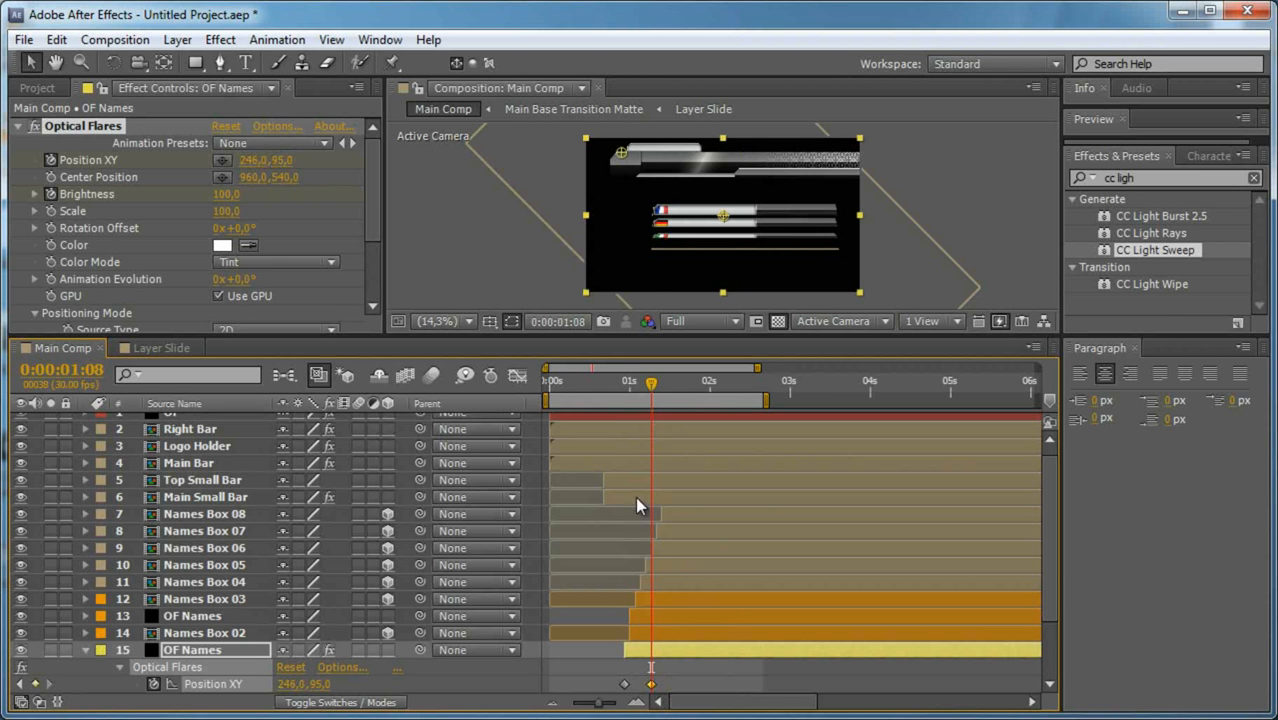
# Set the blending mode of the yellow OF Names layer to Add.
pyautogui.scroll(1, 708, 193)
pyautogui.press('space')
pyautogui.moveTo(721, 176); pyautogui.dragTo(722, 231)
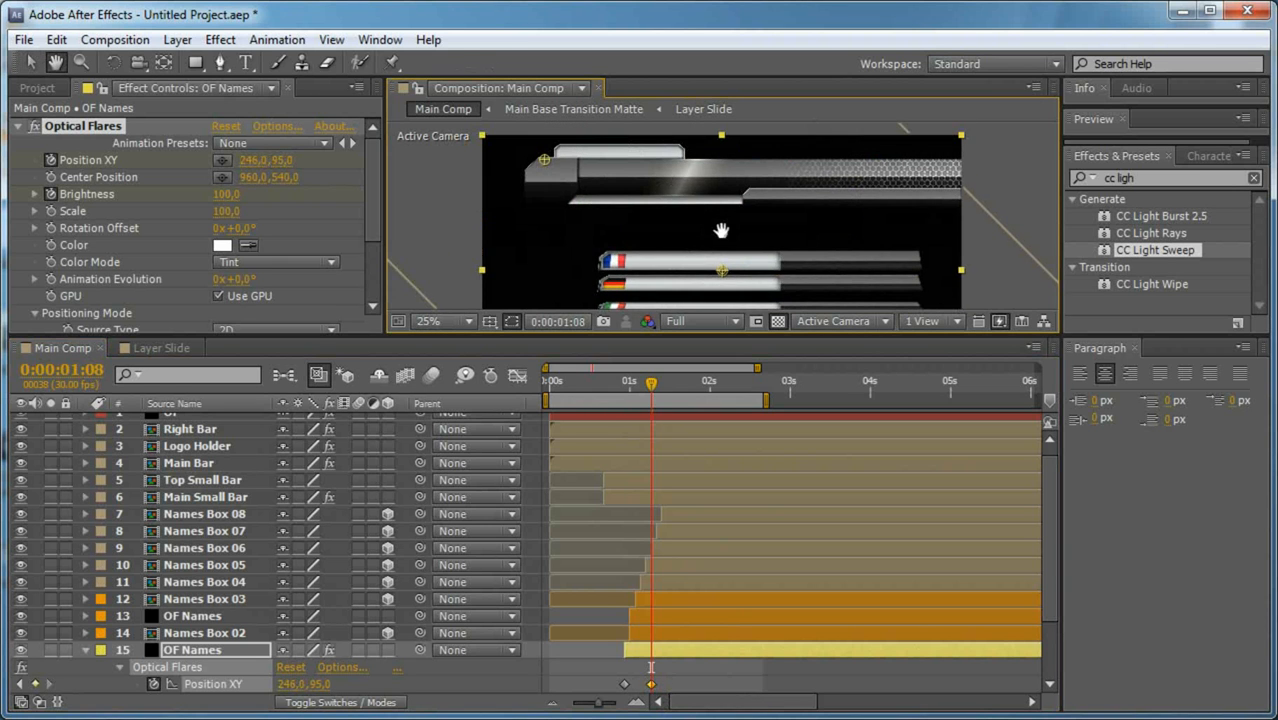
pyautogui.press('F4')
pyautogui.click(316, 652)
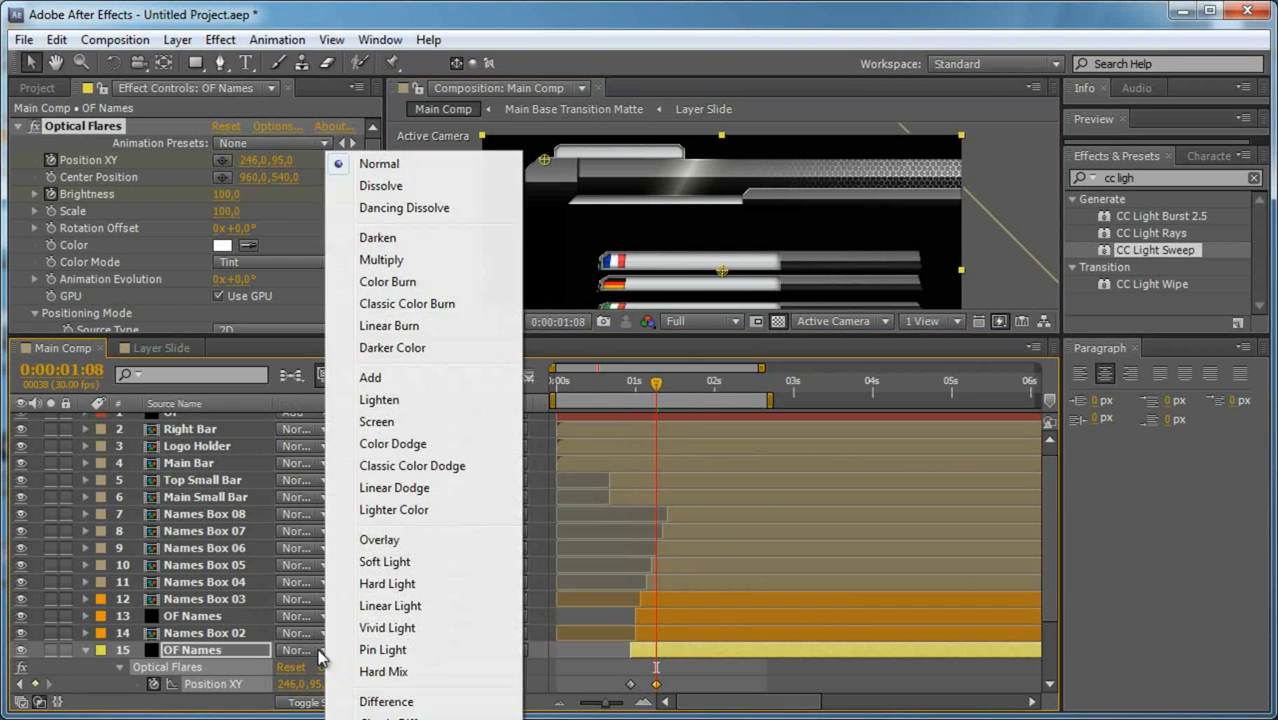
pyautogui.click(370, 376)
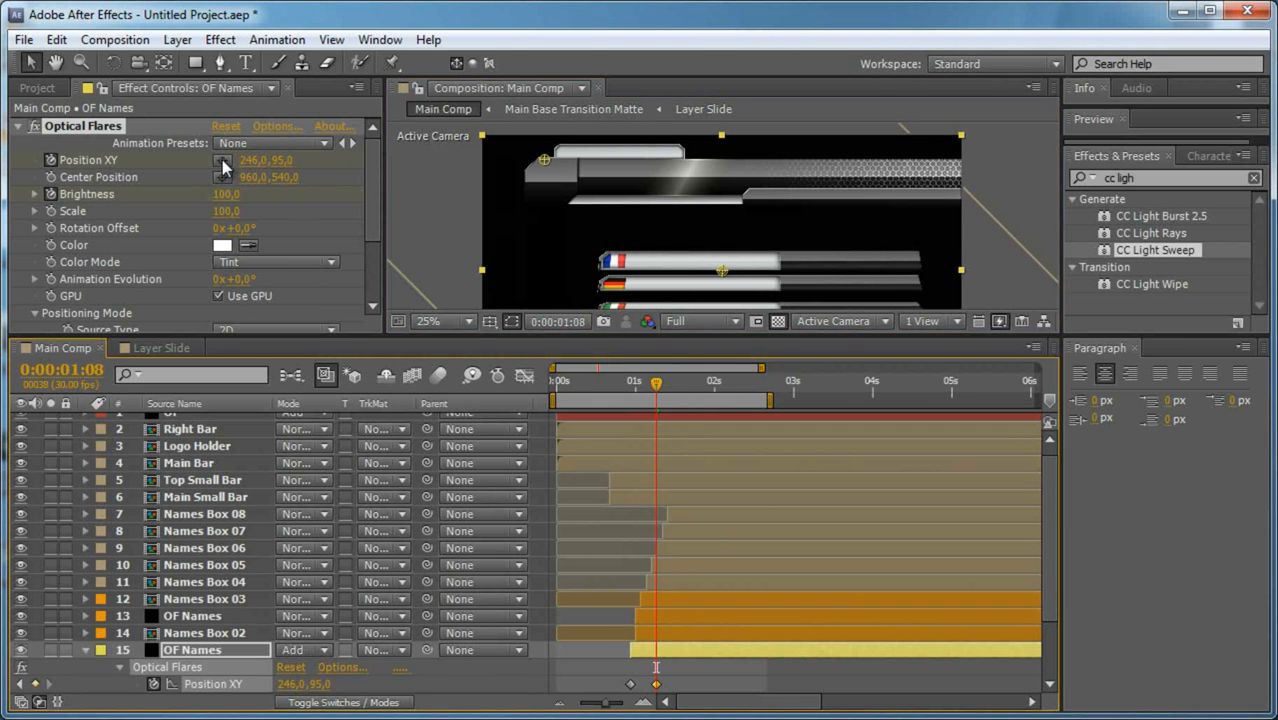
# Place the yellow OF Names layer's flare at 1056, 372 and remove its Position XY animation.
pyautogui.press('j')
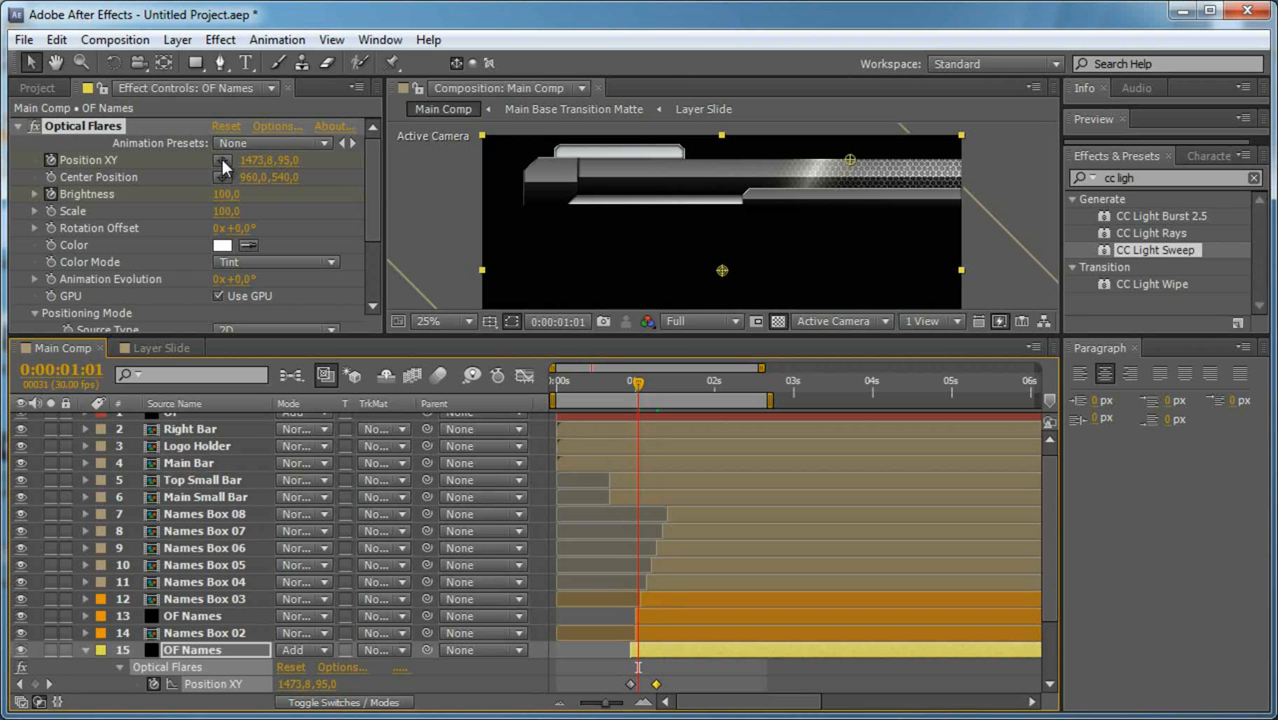
pyautogui.click(222, 161)
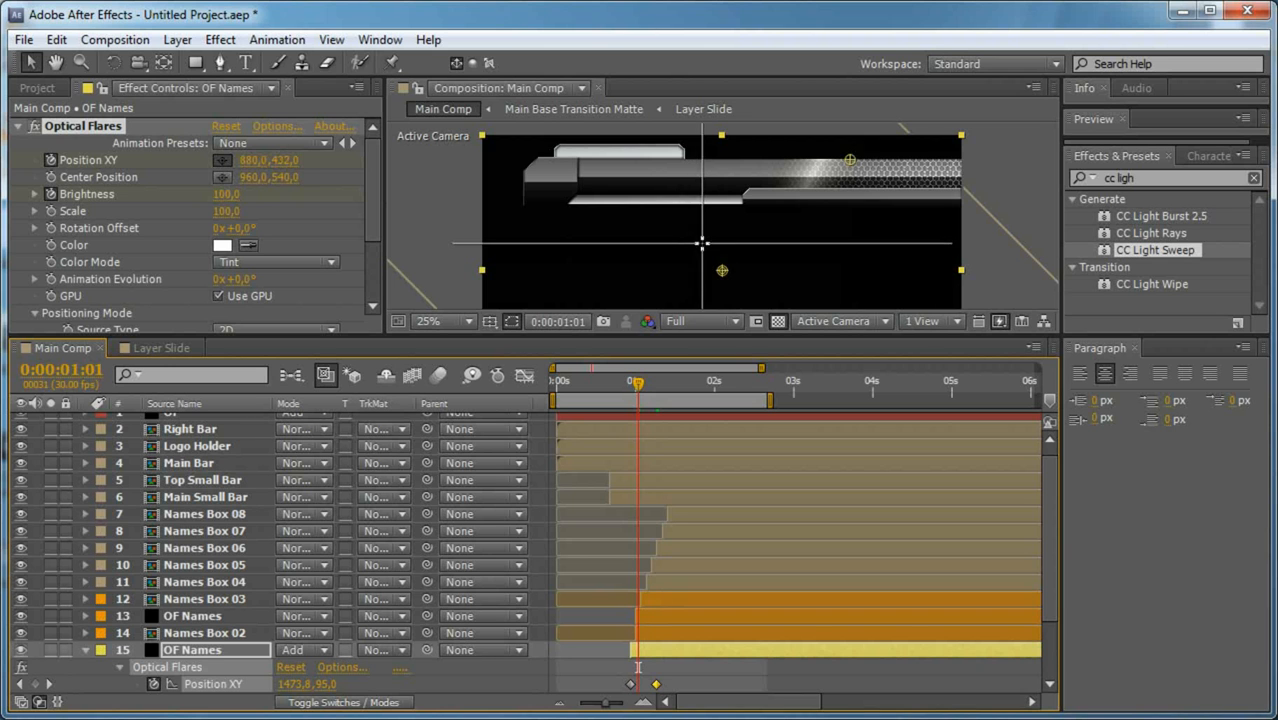
pyautogui.click(746, 228)
pyautogui.click(51, 160)
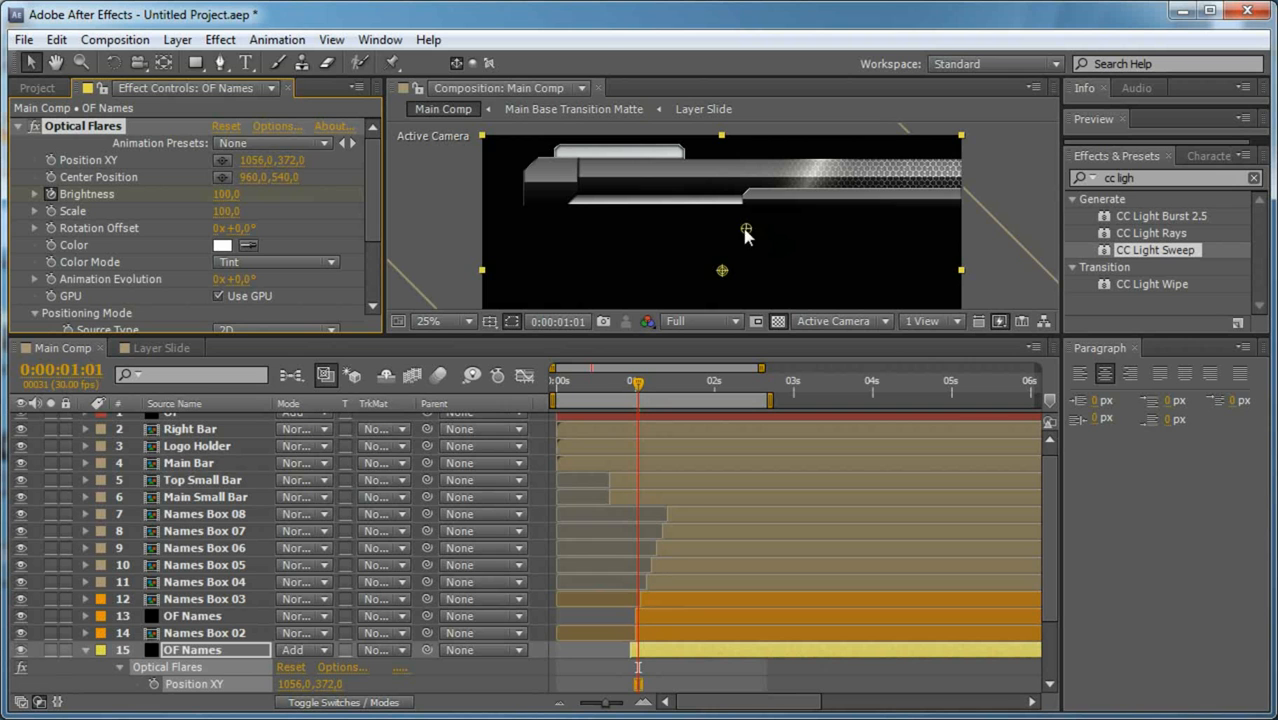
# Go to 0:00:01:14 and temporarily solo Names Box 01 to inspect it on its own.
pyautogui.moveTo(637, 383); pyautogui.dragTo(672, 384)
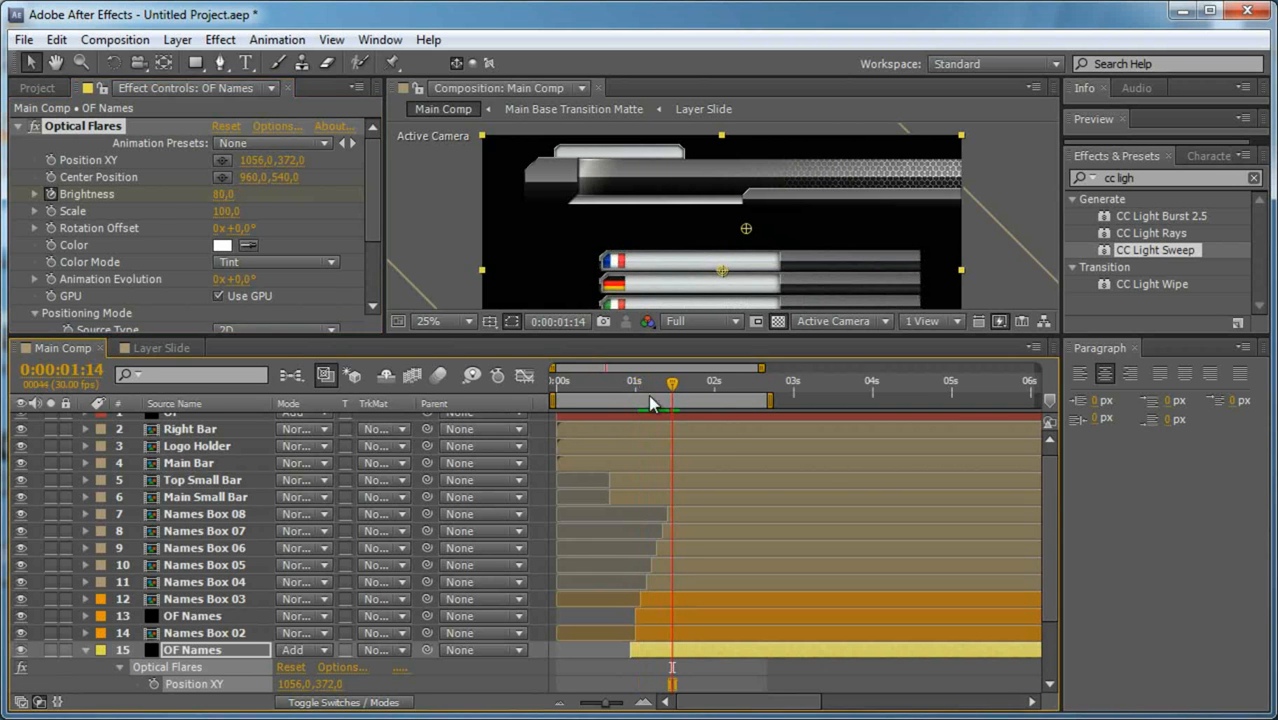
pyautogui.scroll(-3, 236, 637)
pyautogui.click(232, 634)
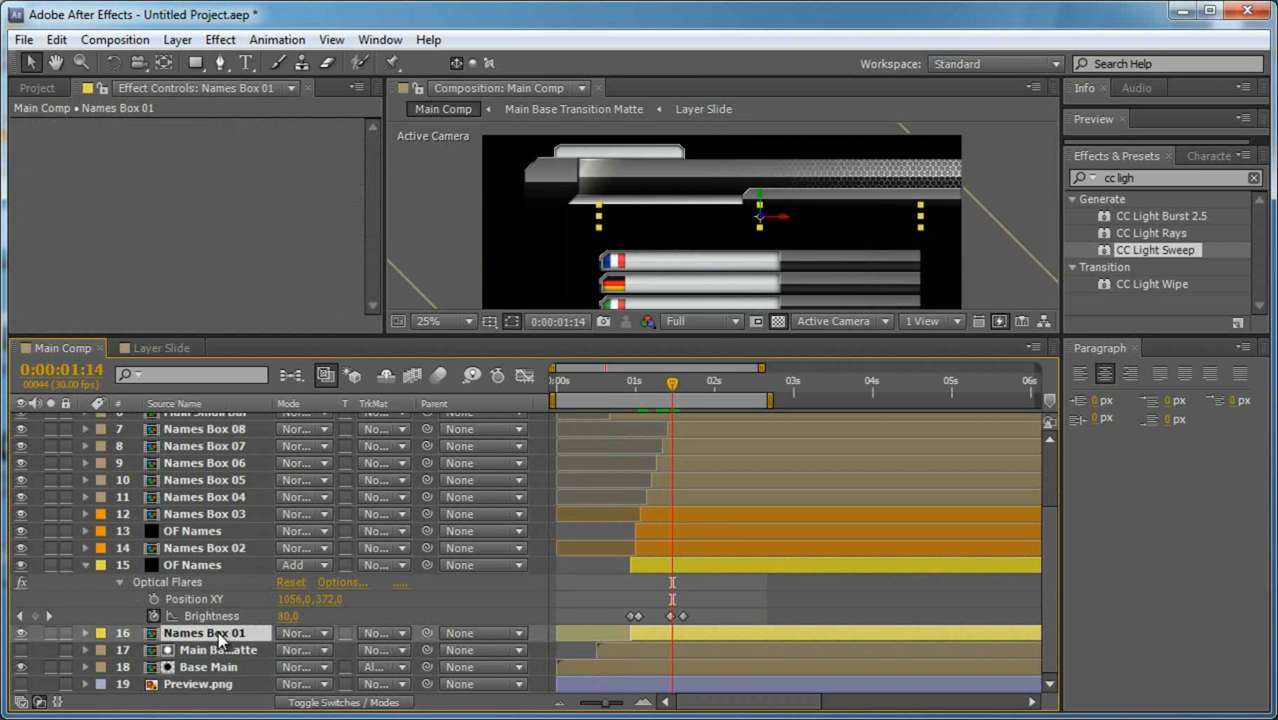
pyautogui.click(46, 631)
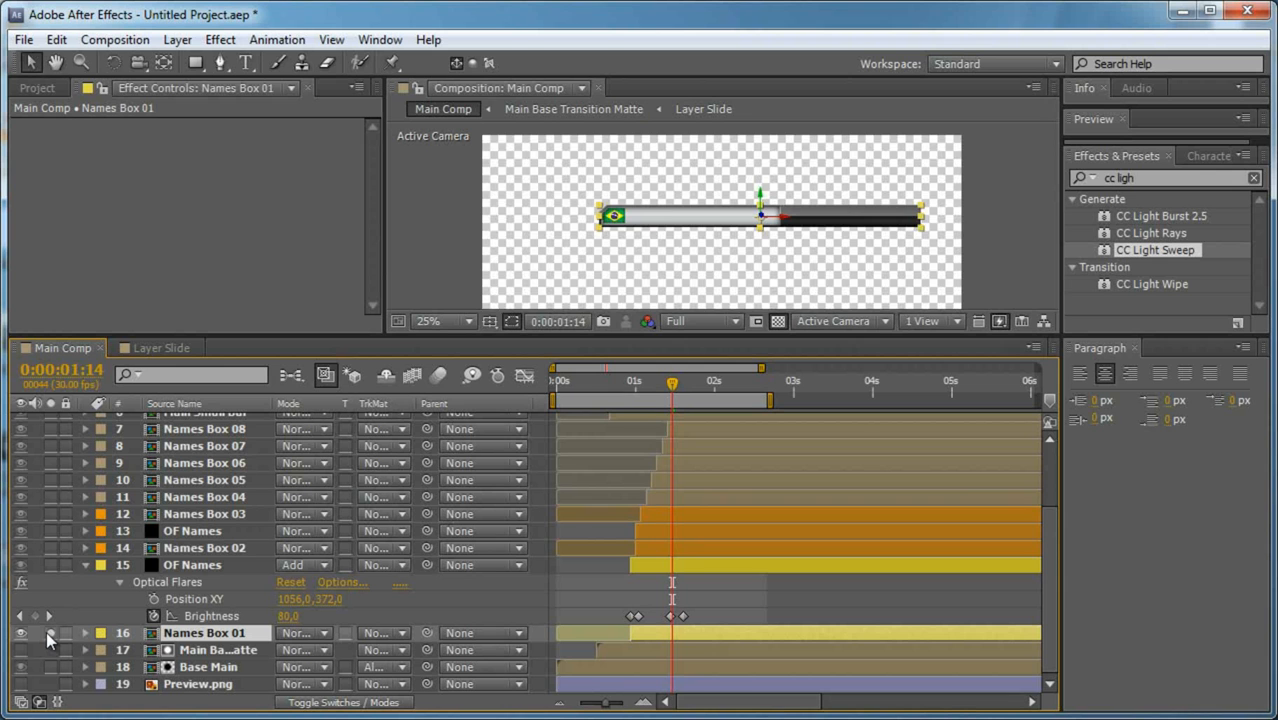
pyautogui.click(46, 631)
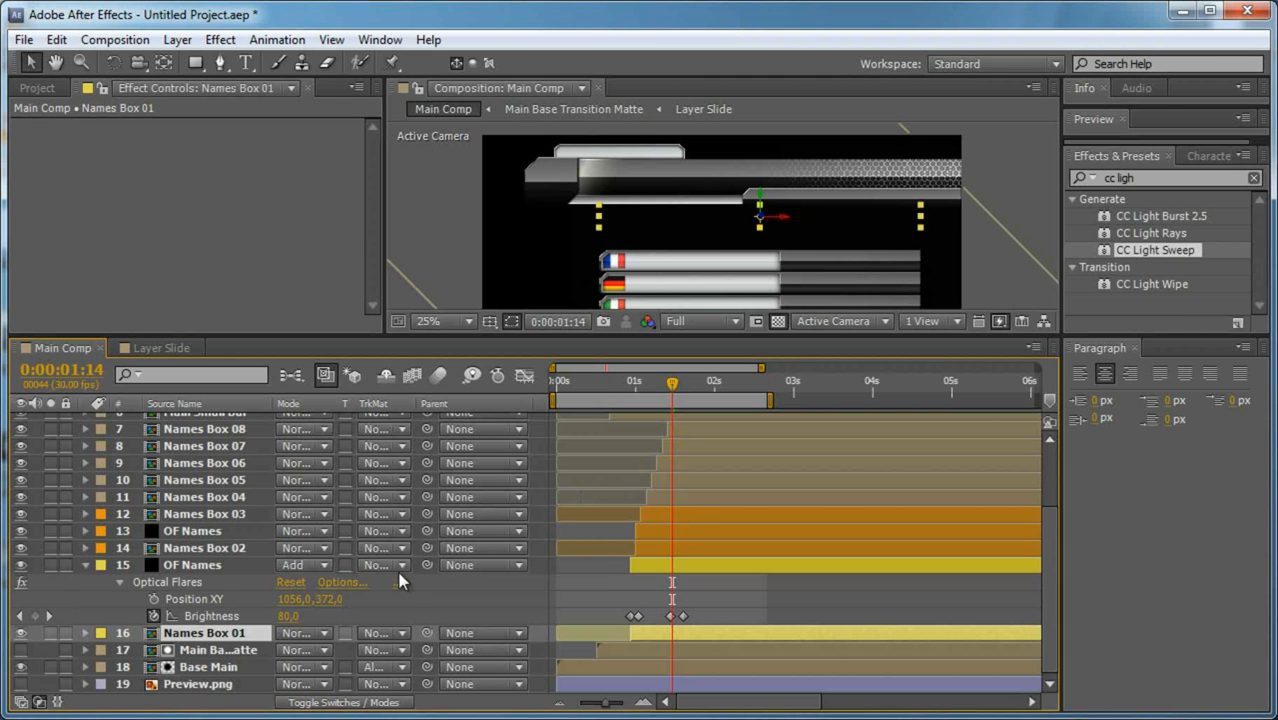
# Hide both the yellow and the orange OF Names layers.
pyautogui.click(17, 572)
pyautogui.click(21, 566)
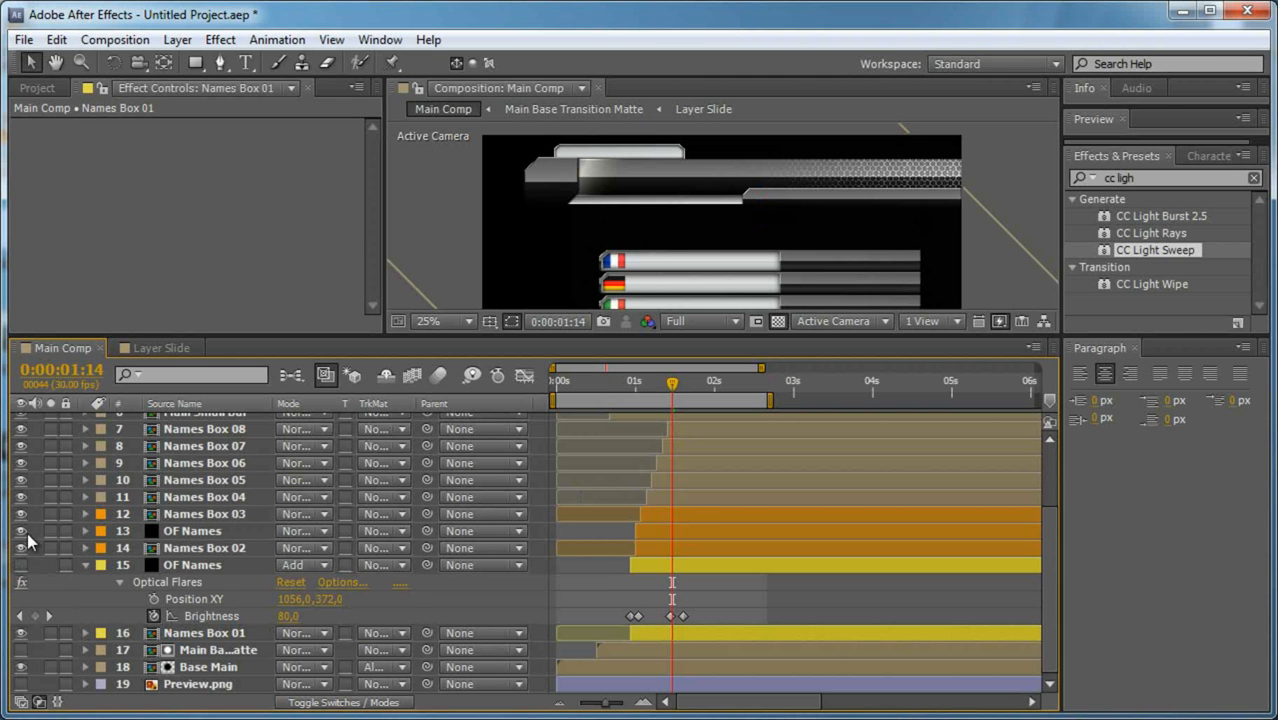
pyautogui.click(22, 533)
pyautogui.click(22, 533)
pyautogui.click(22, 533)
pyautogui.click(22, 533)
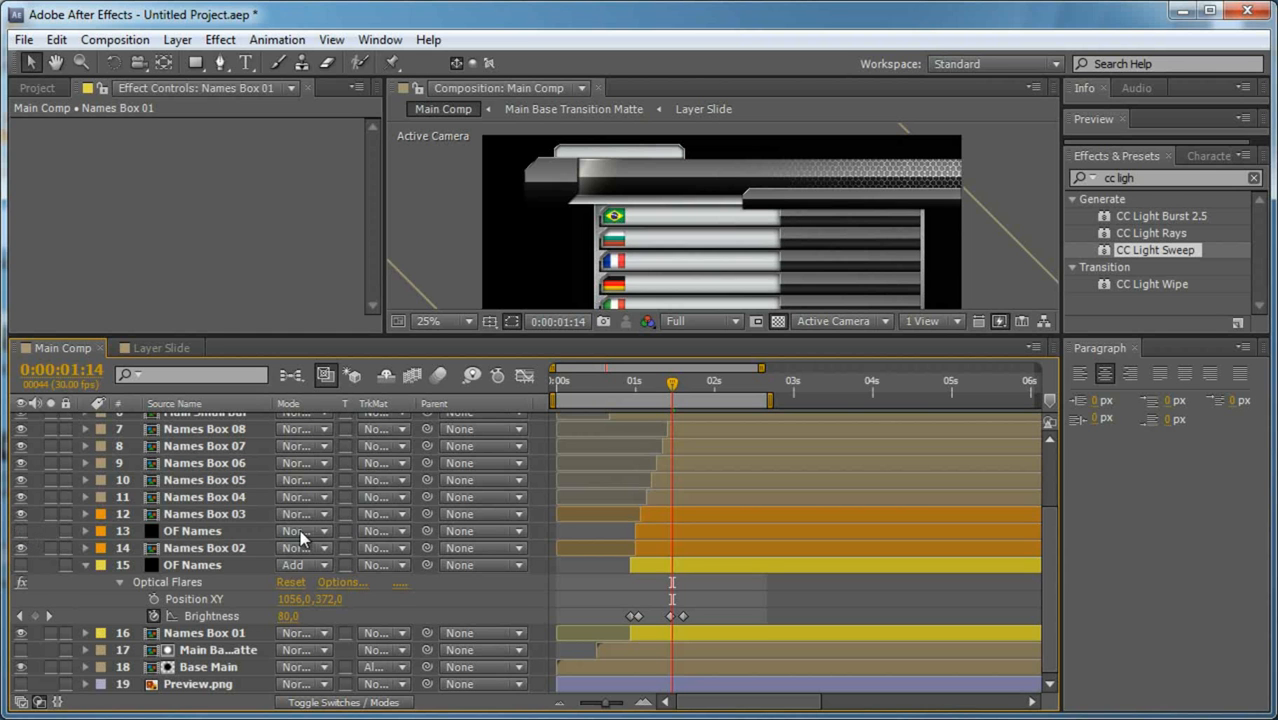
# Set the blending mode of the orange OF Names layer to Add.
pyautogui.click(240, 530)
pyautogui.click(303, 531)
pyautogui.click(410, 374)
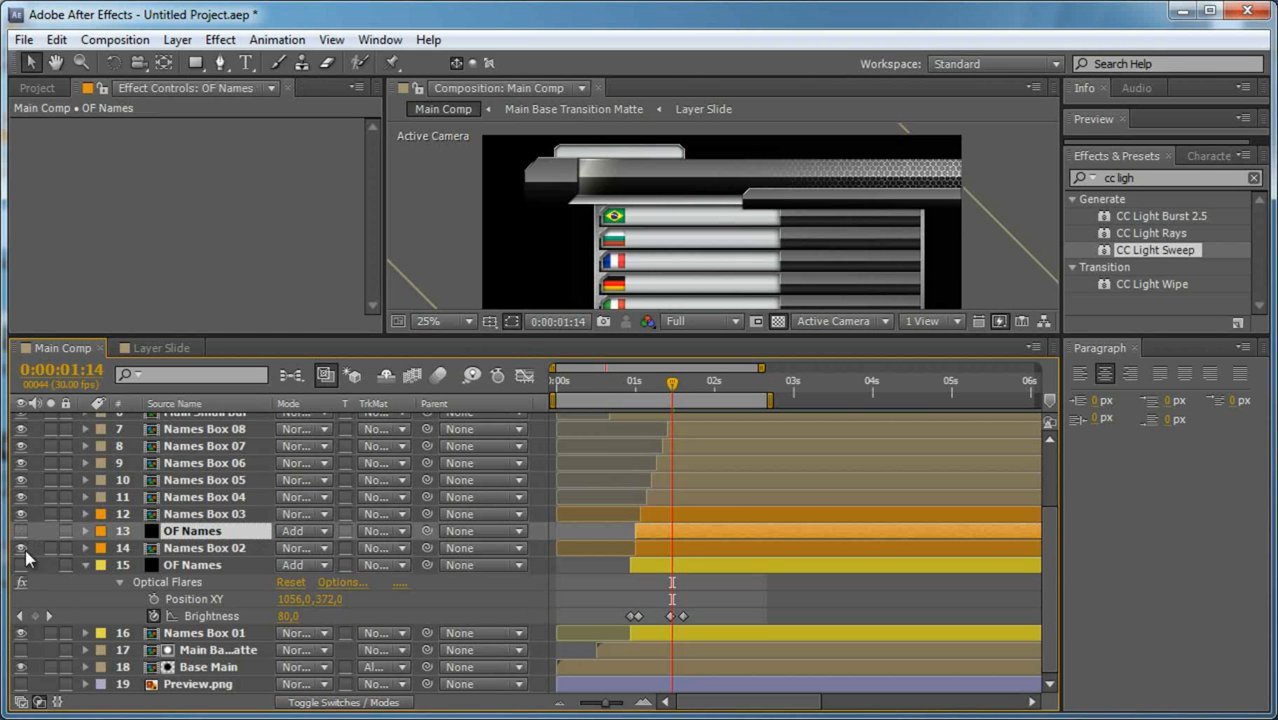
# Show the yellow OF Names layer again and delete all of its flare's Brightness keyframes.
pyautogui.click(192, 565)
pyautogui.scroll(2, 643, 258)
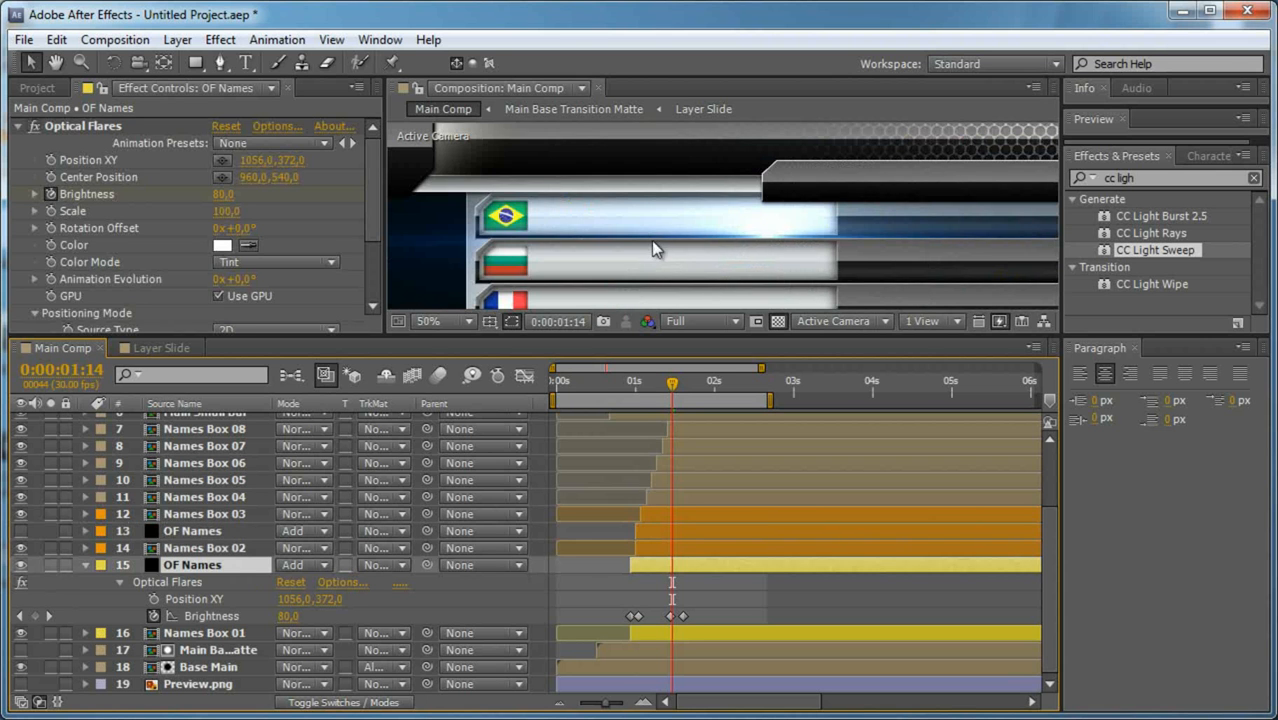
pyautogui.press('pageup')
pyautogui.press('pageup')
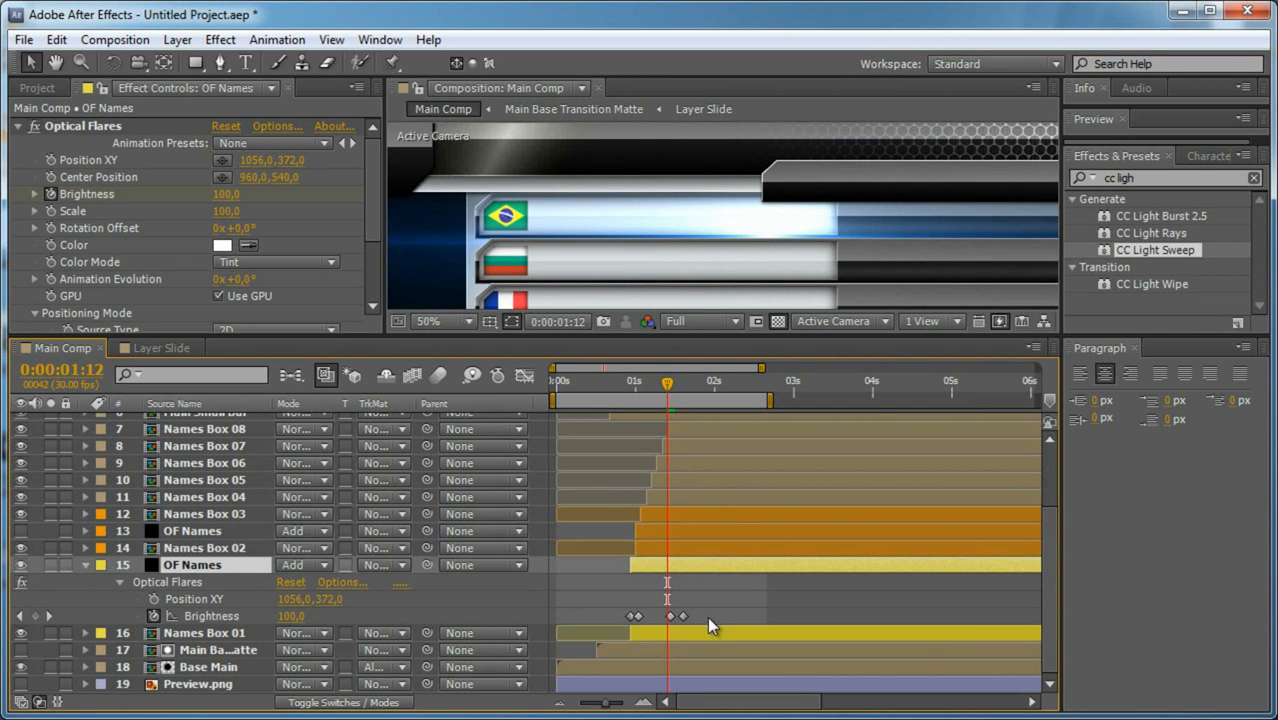
pyautogui.moveTo(707, 618); pyautogui.dragTo(617, 620)
pyautogui.press('Delete')
# Animate the yellow OF Names flare's Brightness from 100 at the layer's start to 0 at 0:00:01:08.
pyautogui.moveTo(652, 379); pyautogui.dragTo(630, 400)
pyautogui.click(155, 616)
pyautogui.hotkey('shift', 'pagedown')
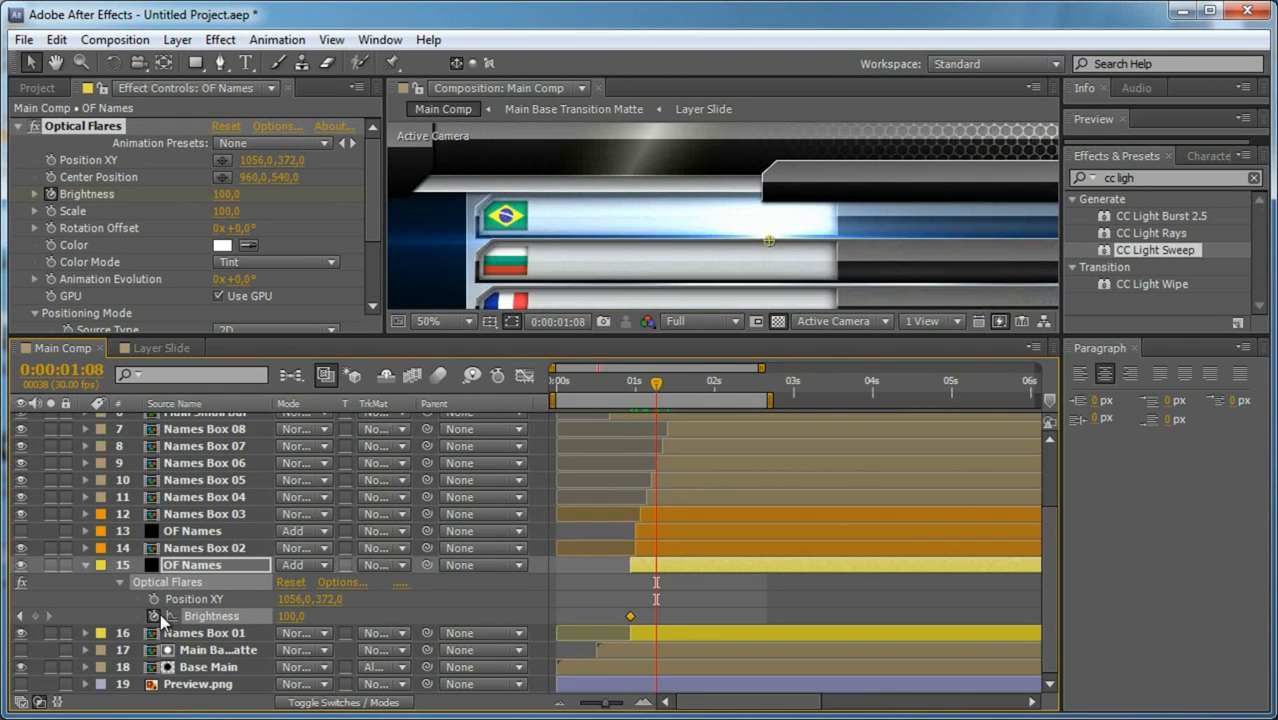
pyautogui.click(291, 616)
pyautogui.write('0')
pyautogui.click(427, 616)
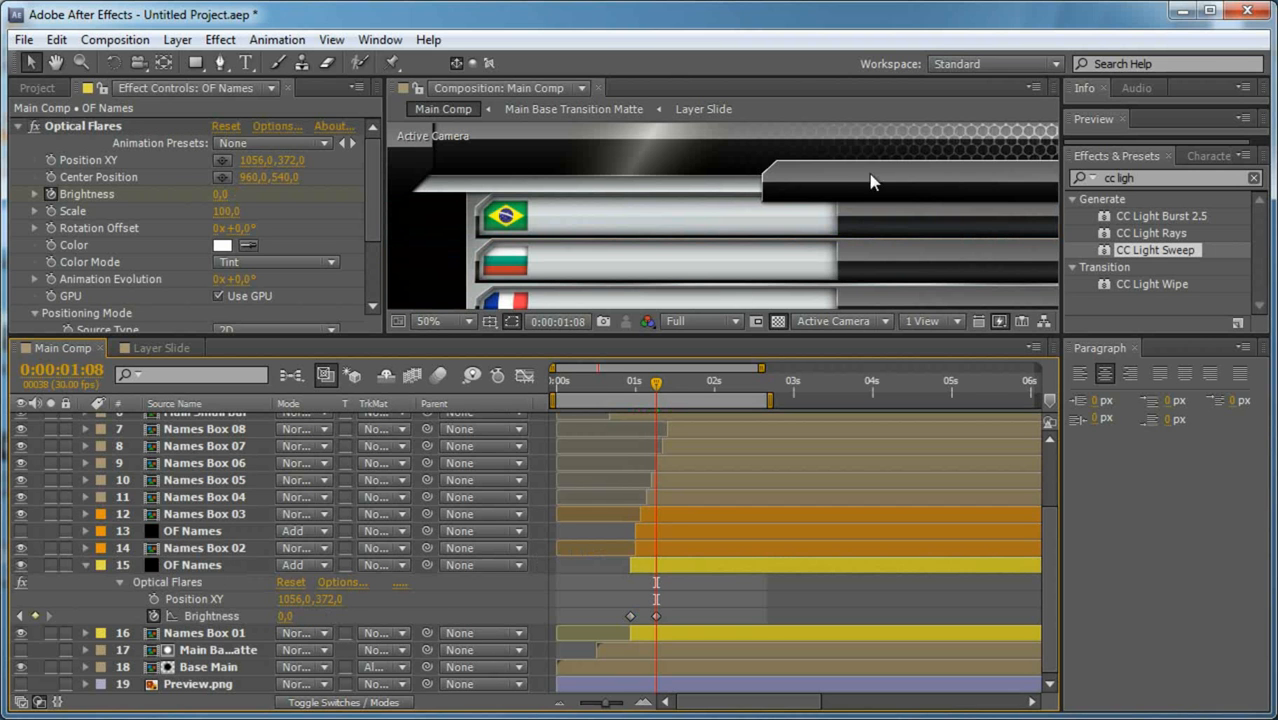
# Show the rulers in an enlarged composition view and add horizontal guides through the middle of the first and second names boxes.
pyautogui.click(604, 232)
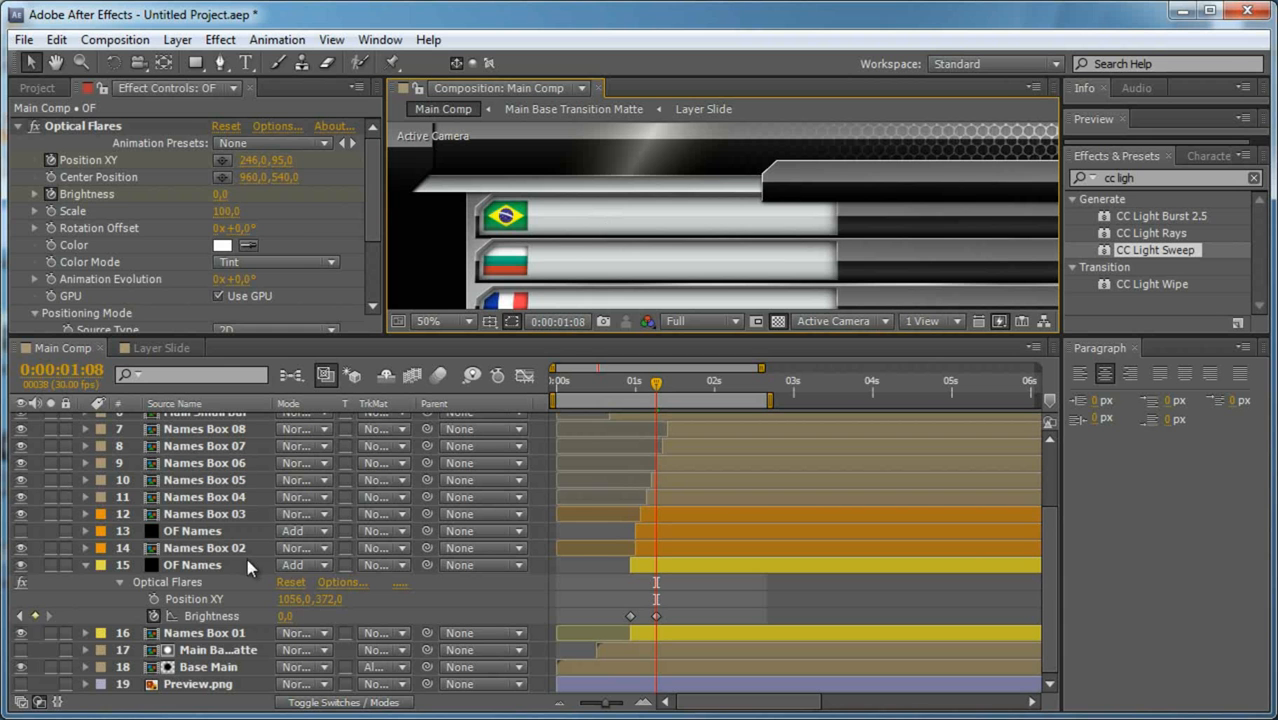
pyautogui.click(191, 634)
pyautogui.hotkey('ctrl', 'r')
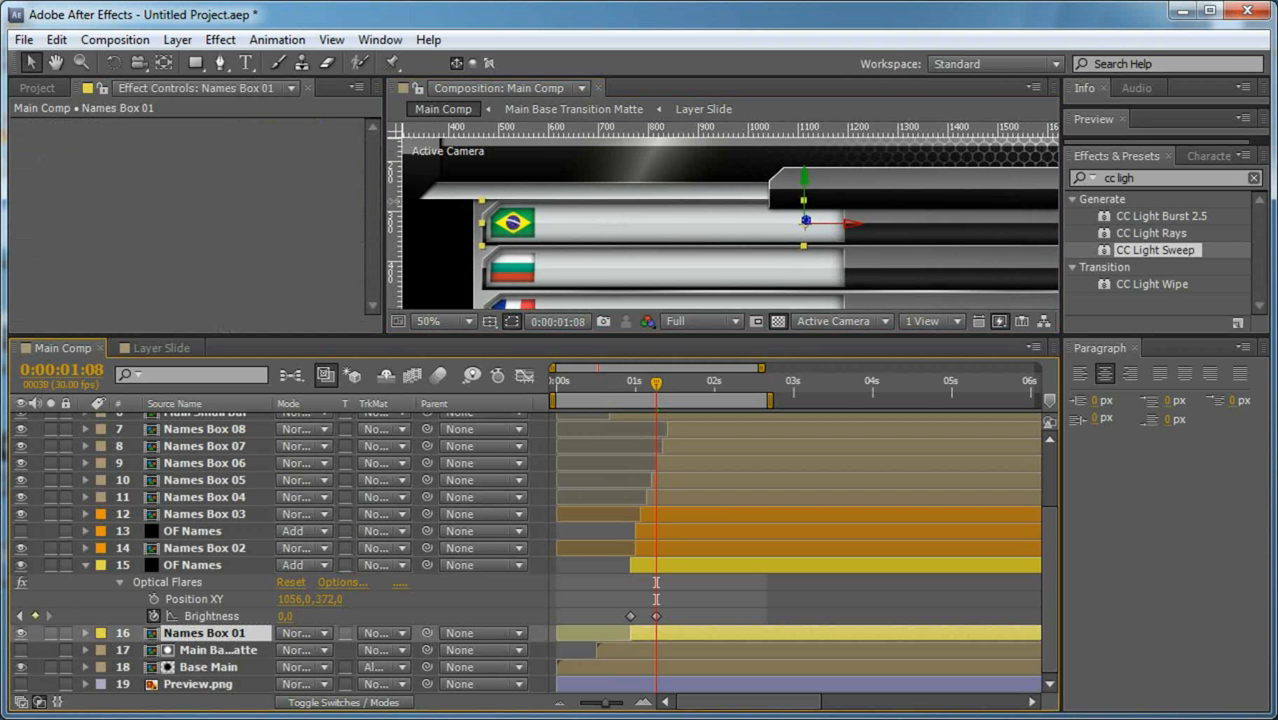
pyautogui.press('`')
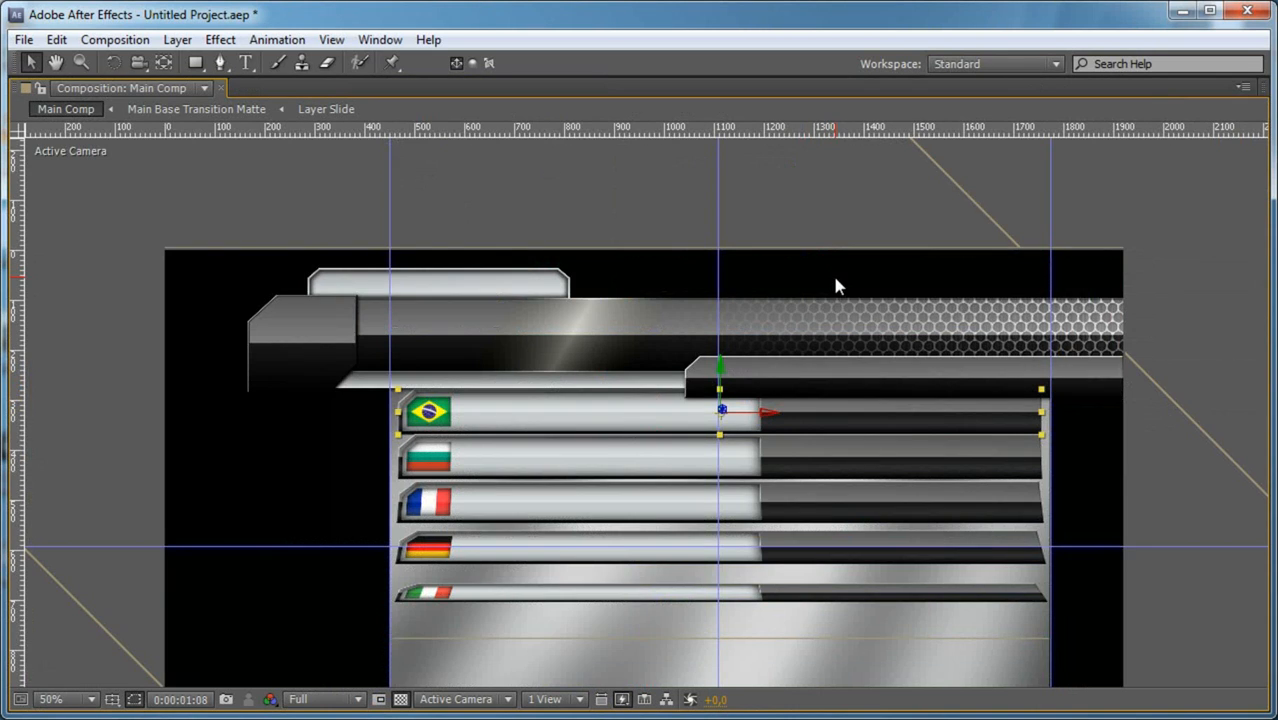
pyautogui.scroll(4, 836, 282)
pyautogui.moveTo(935, 475); pyautogui.dragTo(942, 476)
pyautogui.press(',')
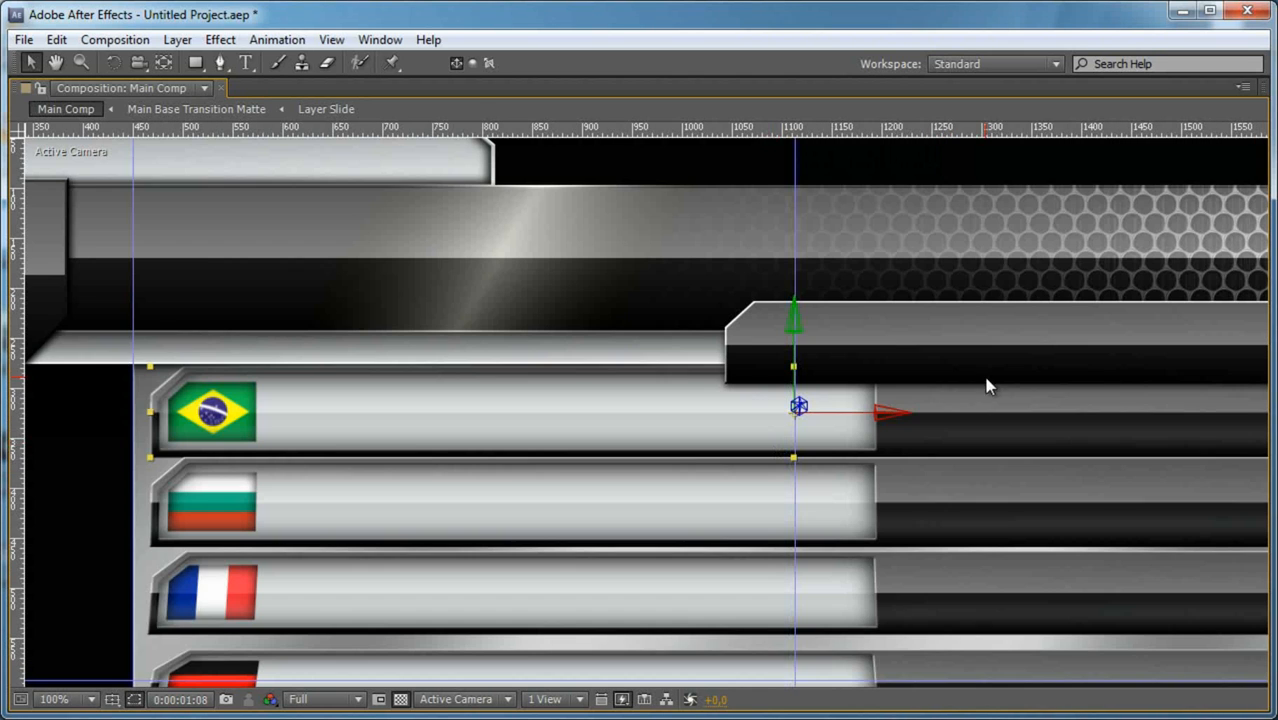
pyautogui.moveTo(1036, 128); pyautogui.dragTo(1057, 414)
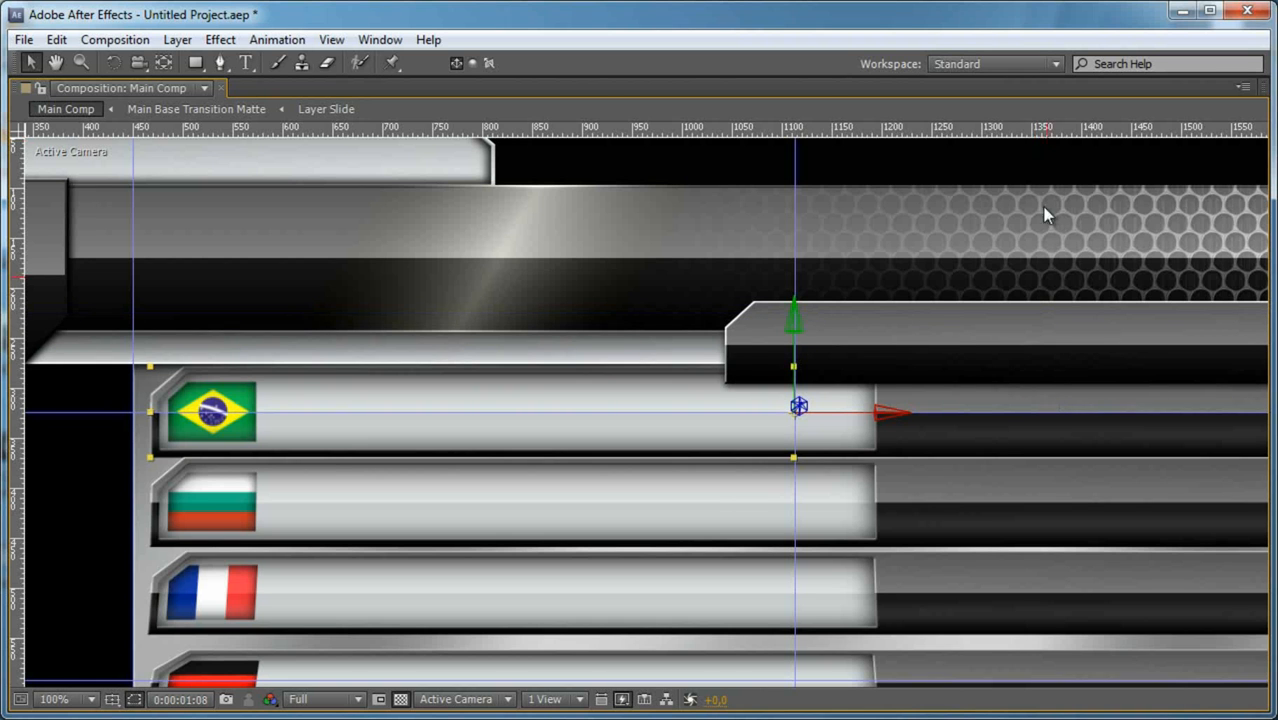
pyautogui.moveTo(1045, 130); pyautogui.dragTo(1071, 507)
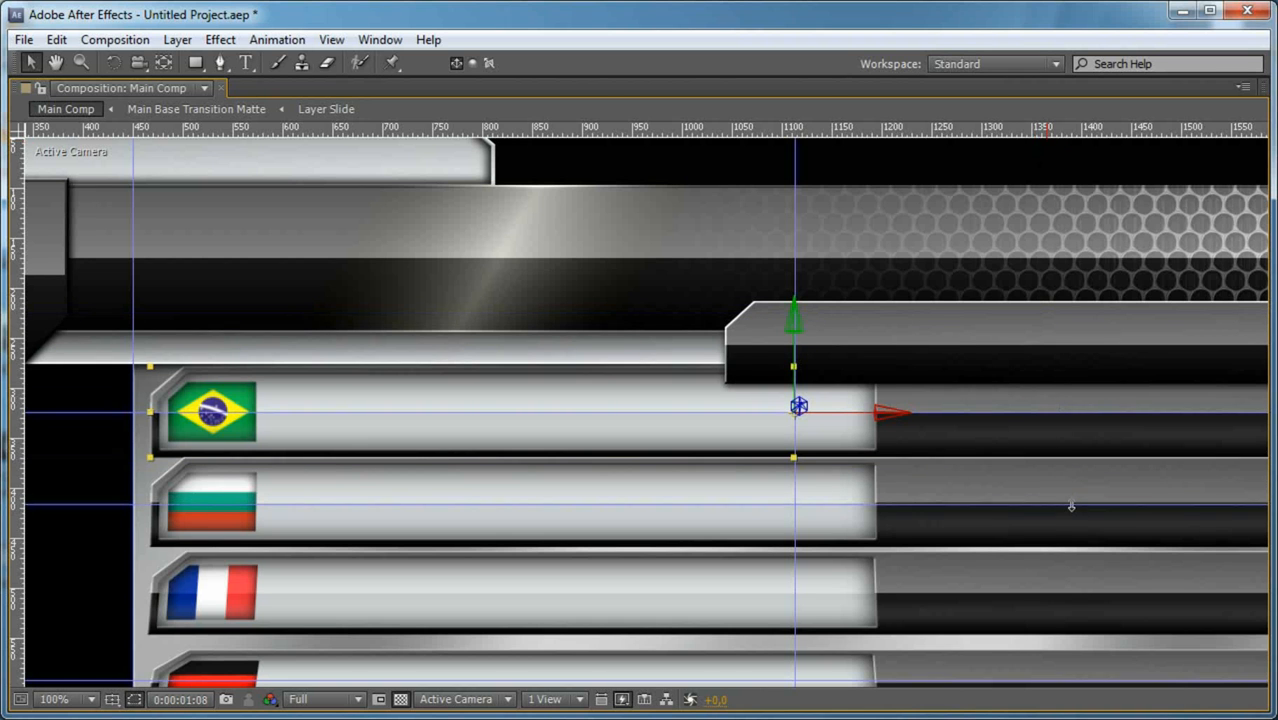
# Add horizontal guides through the middle of the fourth names box and the third names box.
pyautogui.moveTo(1069, 587); pyautogui.dragTo(978, 385)
pyautogui.moveTo(937, 142); pyautogui.dragTo(936, 379)
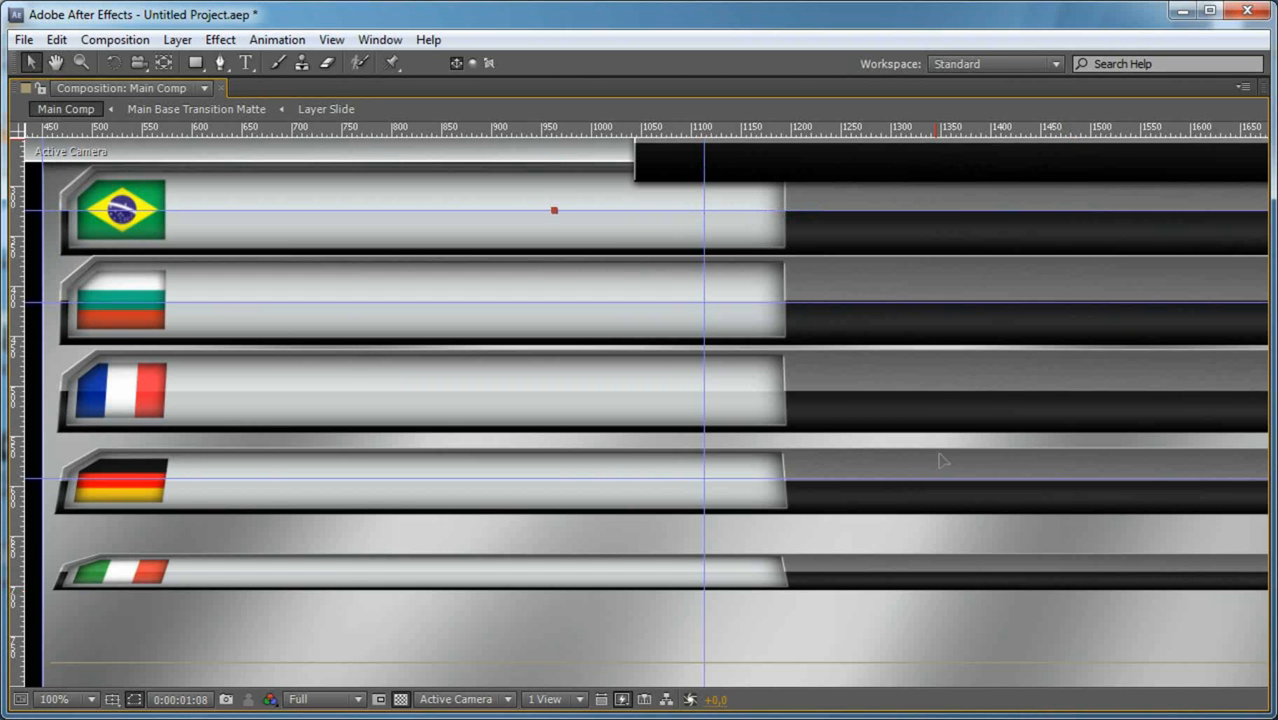
pyautogui.scroll(-4, 816, 405)
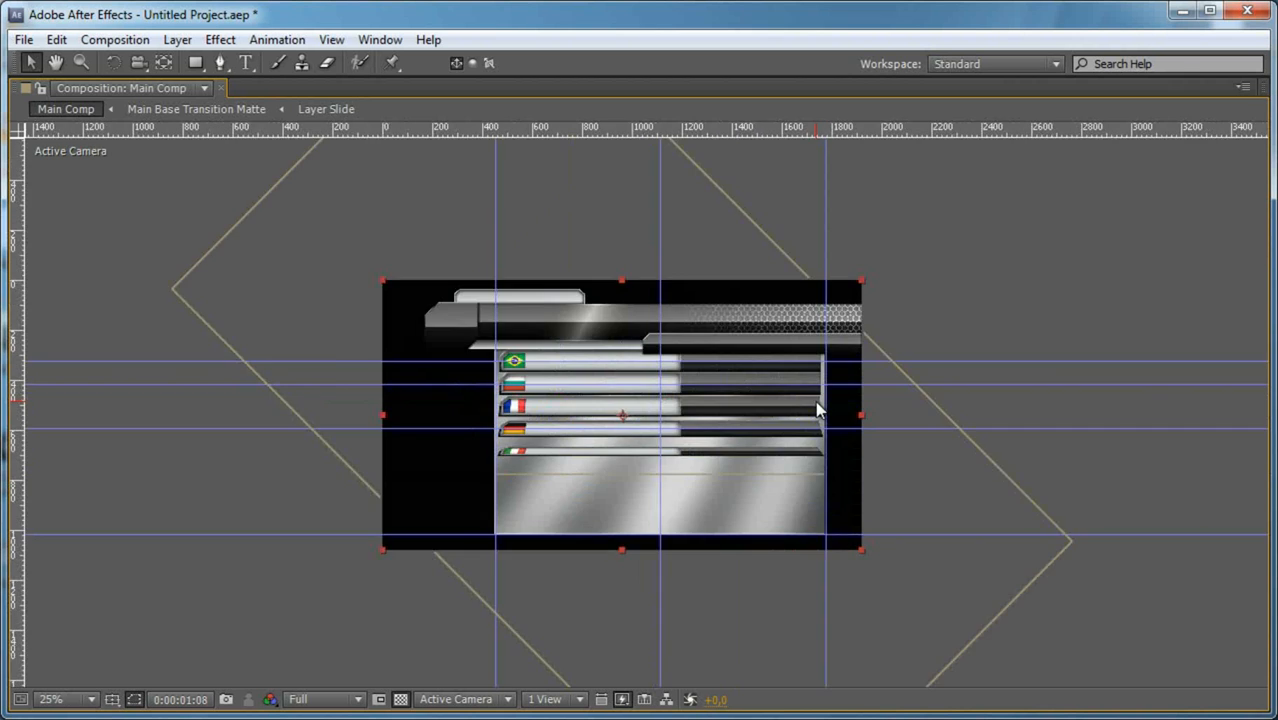
pyautogui.scroll(4, 816, 405)
pyautogui.scroll(2, 800, 300)
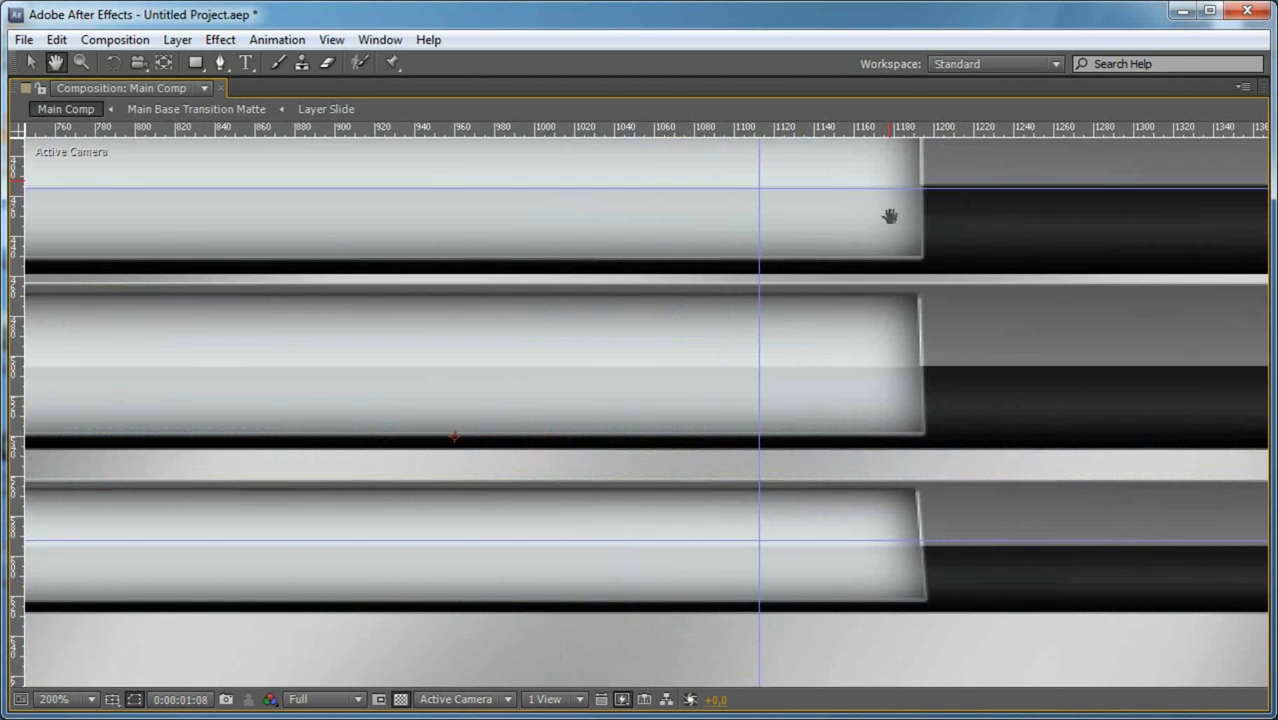
pyautogui.moveTo(953, 277); pyautogui.dragTo(953, 275)
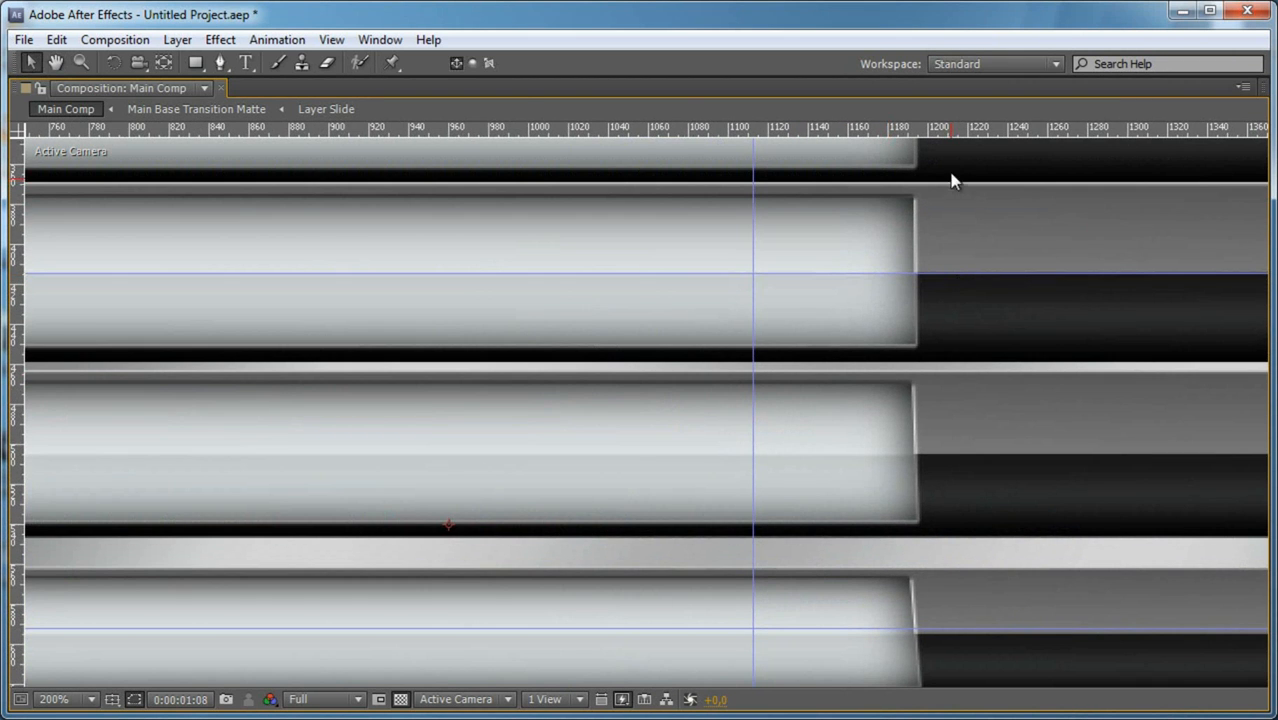
pyautogui.moveTo(955, 129); pyautogui.dragTo(1031, 453)
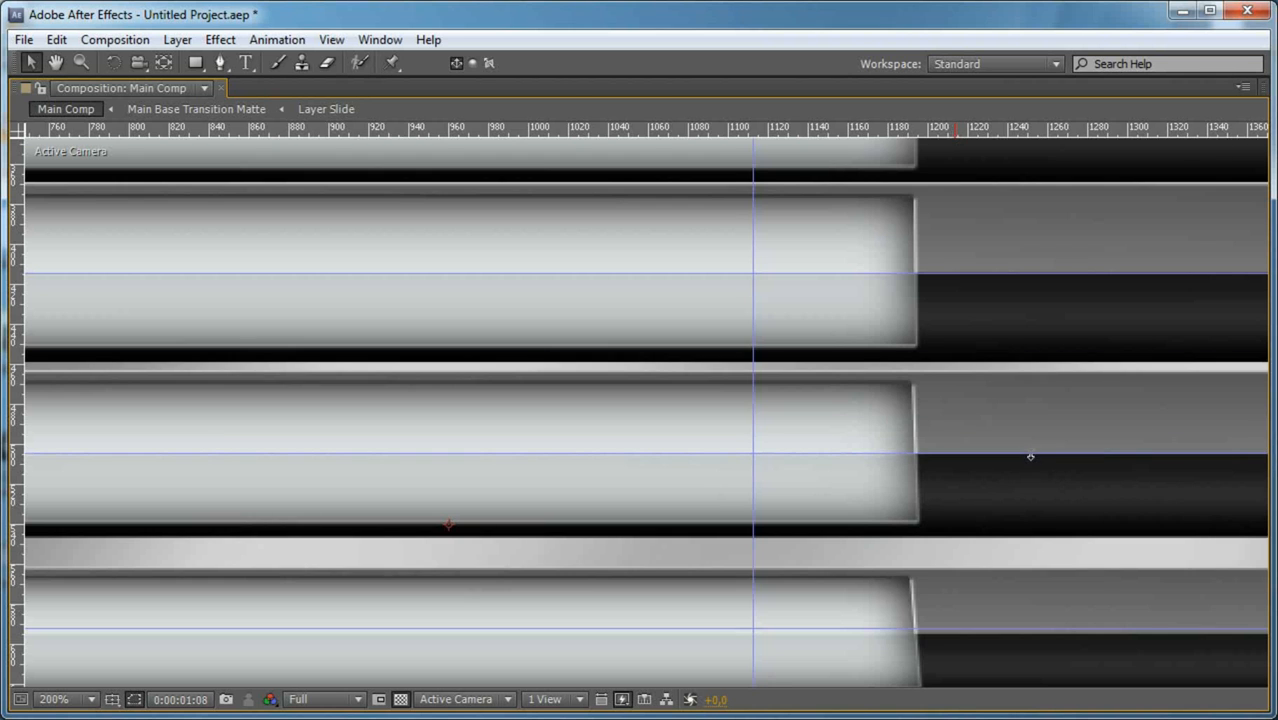
# Add a horizontal guide through the middle of the fifth names box, the one with the Italian flag.
pyautogui.press('space')
pyautogui.moveTo(1040, 587); pyautogui.dragTo(959, 416)
pyautogui.moveTo(898, 132); pyautogui.dragTo(981, 632)
pyautogui.scroll(-2, 961, 520)
pyautogui.press('`')
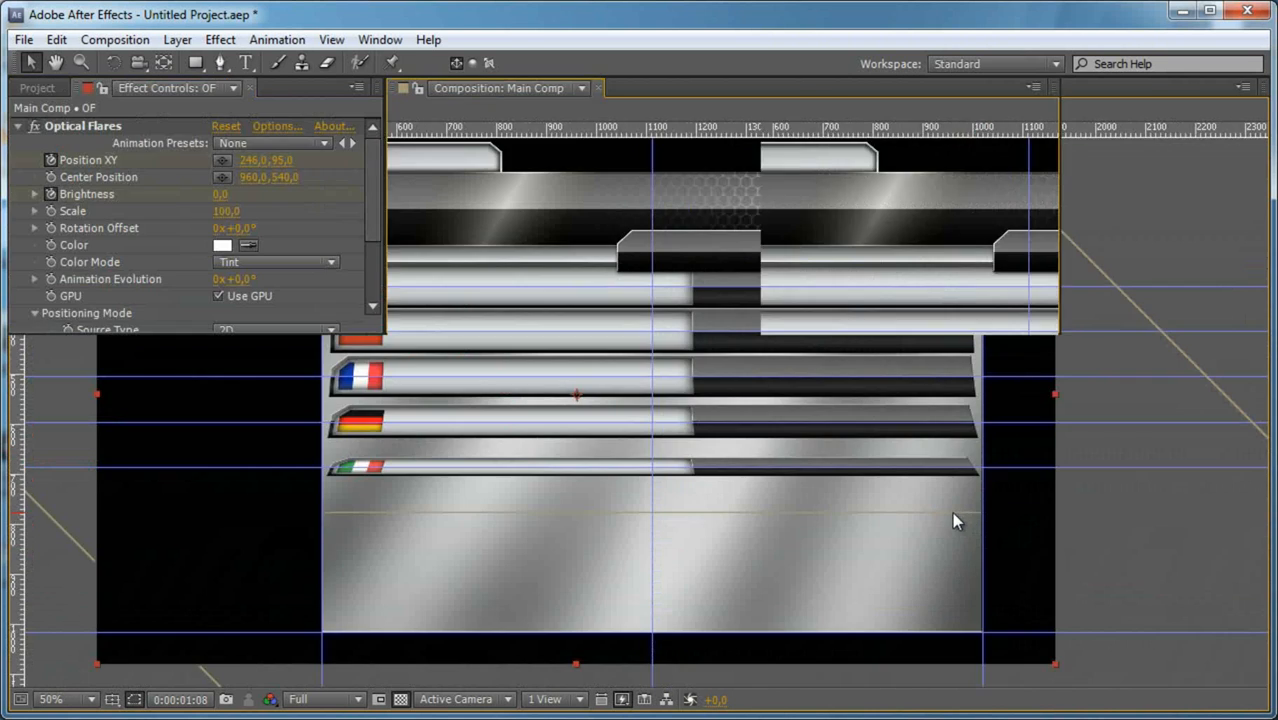
# Go to 0:00:03:21 and add a horizontal guide through the middle of the sixth names box with the Swedish flag.
pyautogui.click(847, 378)
pyautogui.press('`')
pyautogui.scroll(2, 866, 345)
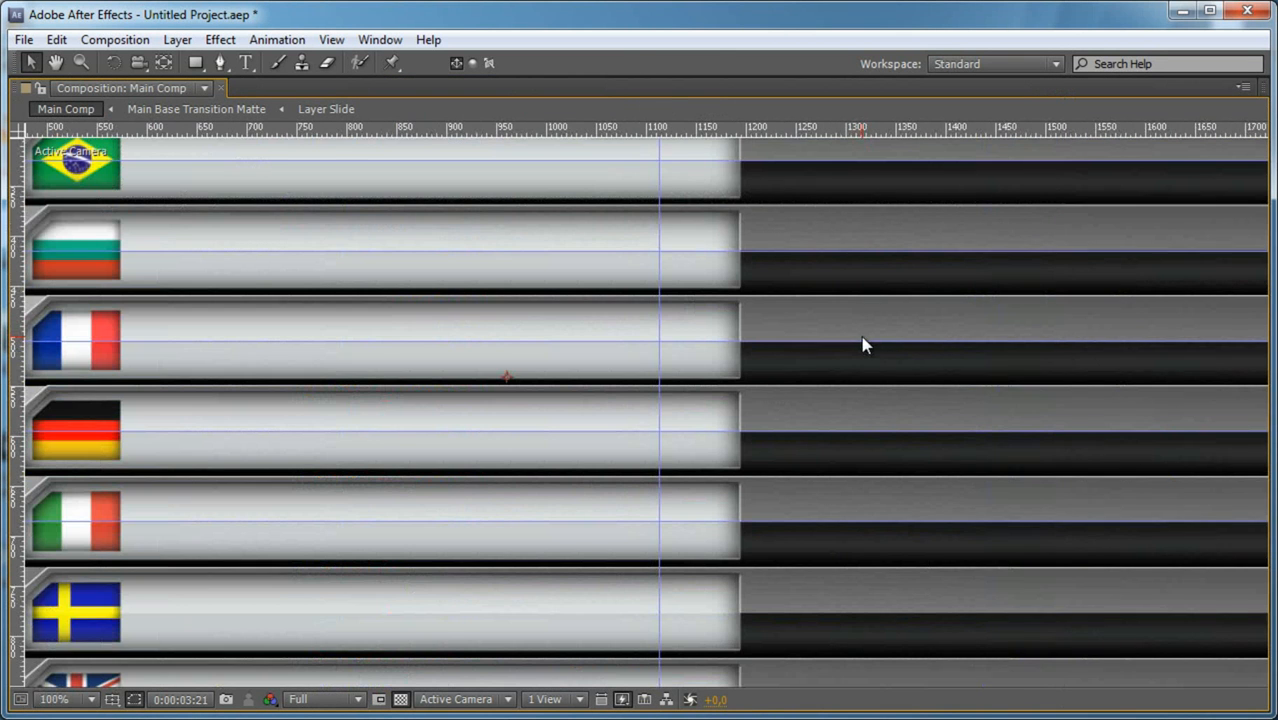
pyautogui.press('h')
pyautogui.moveTo(858, 477); pyautogui.dragTo(861, 326)
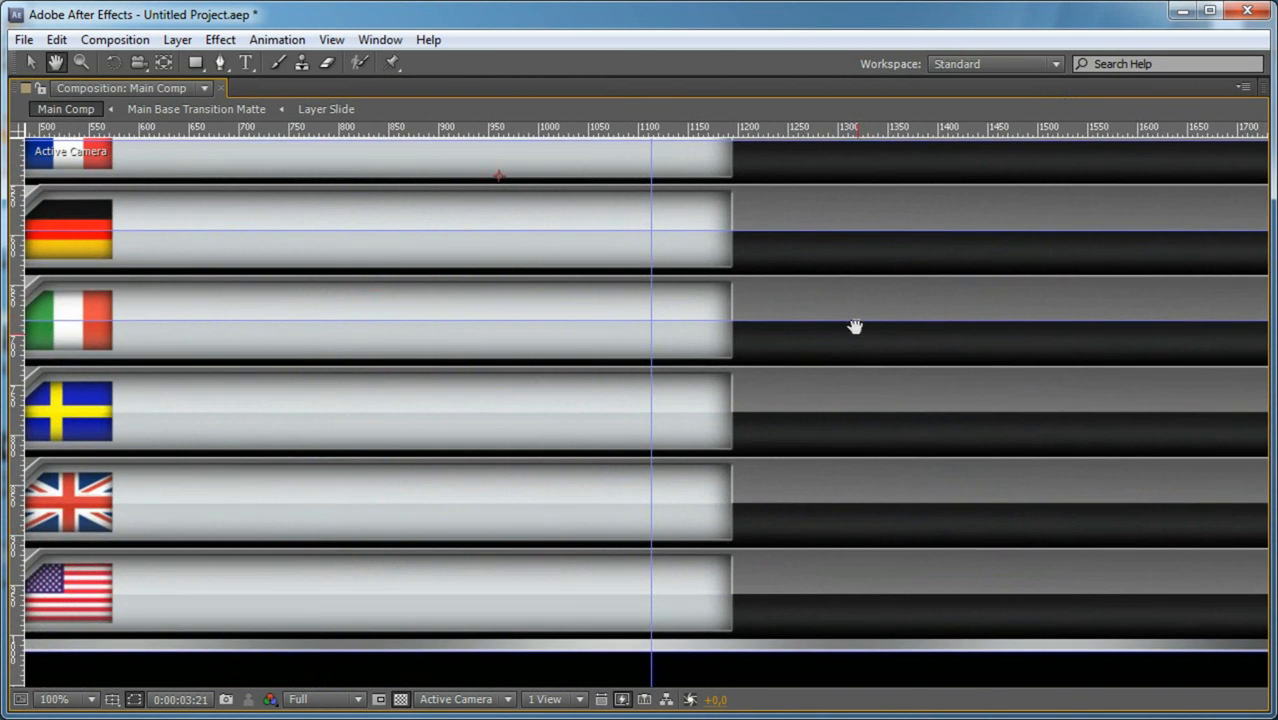
pyautogui.scroll(2, 855, 320)
pyautogui.moveTo(973, 246); pyautogui.dragTo(780, 304)
pyautogui.press('v')
pyautogui.moveTo(829, 128); pyautogui.dragTo(853, 475)
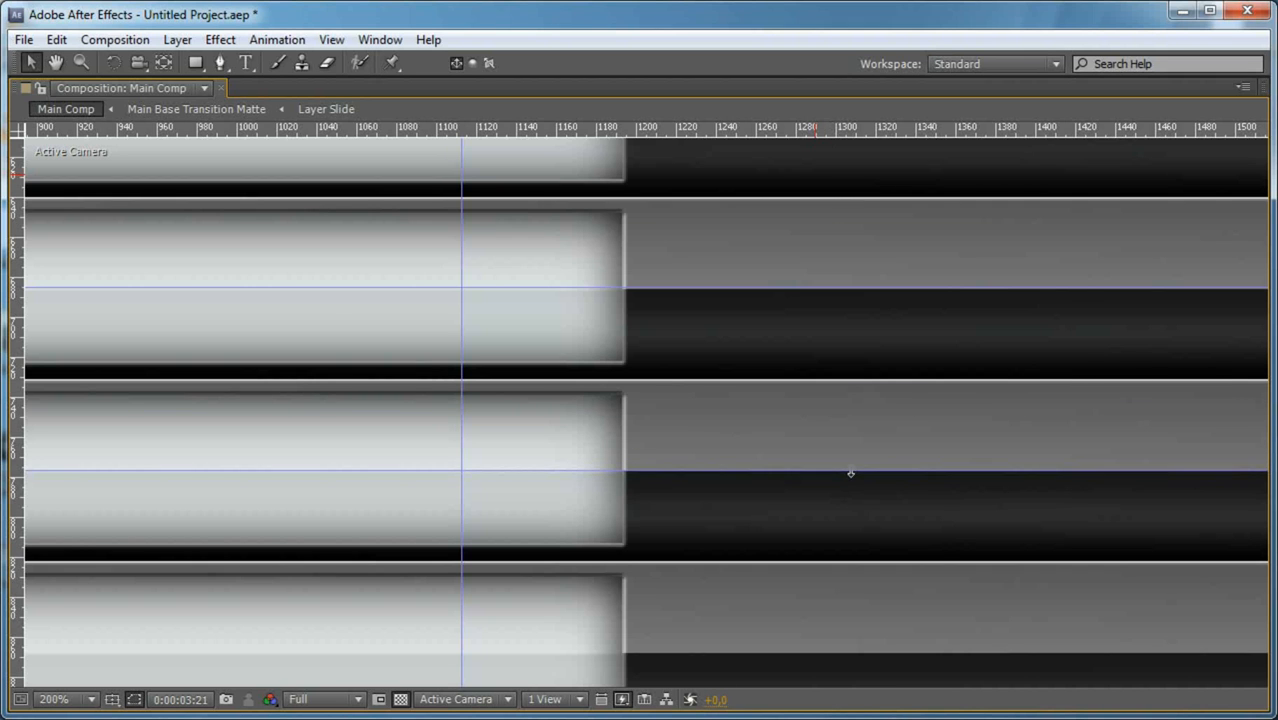
# Add horizontal guides through the middle of the seventh and eighth names boxes, and restore the normal panel layout.
pyautogui.press(',')
pyautogui.moveTo(856, 548); pyautogui.dragTo(841, 463)
pyautogui.moveTo(822, 130); pyautogui.dragTo(845, 450)
pyautogui.moveTo(817, 130); pyautogui.dragTo(859, 540)
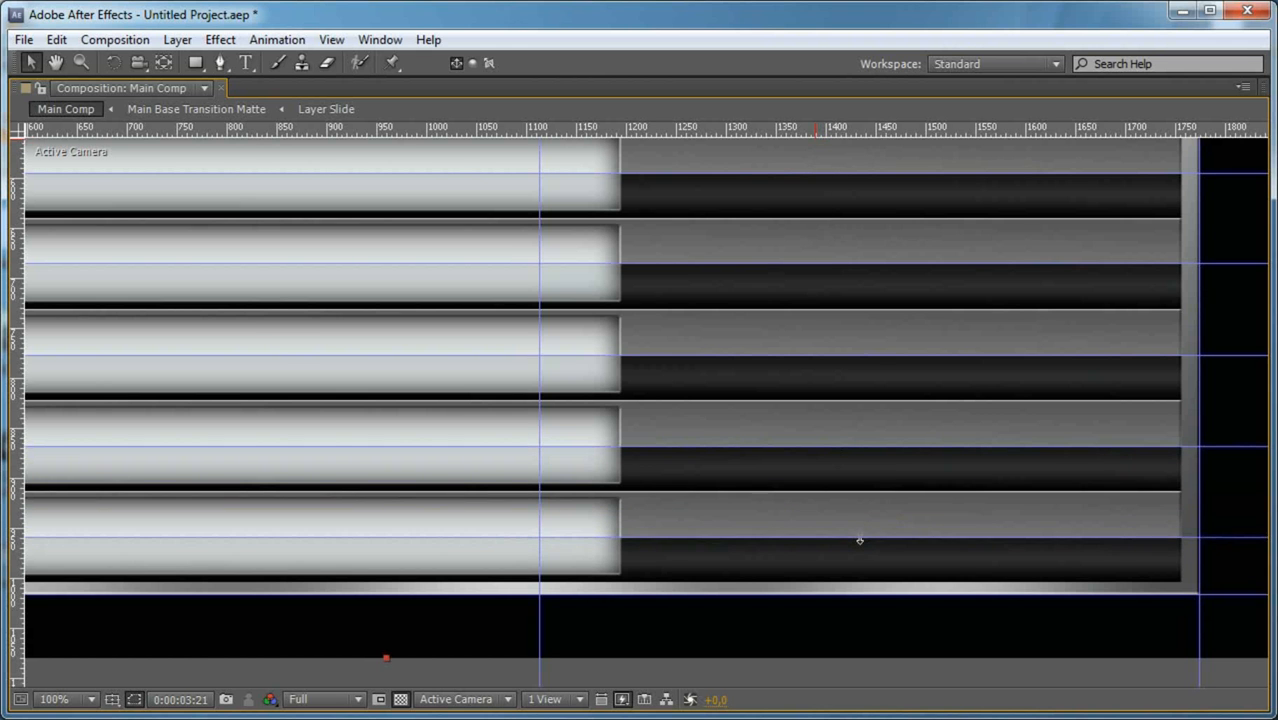
pyautogui.press(',')
pyautogui.press(',')
pyautogui.press(',')
pyautogui.press(',')
pyautogui.press('`')
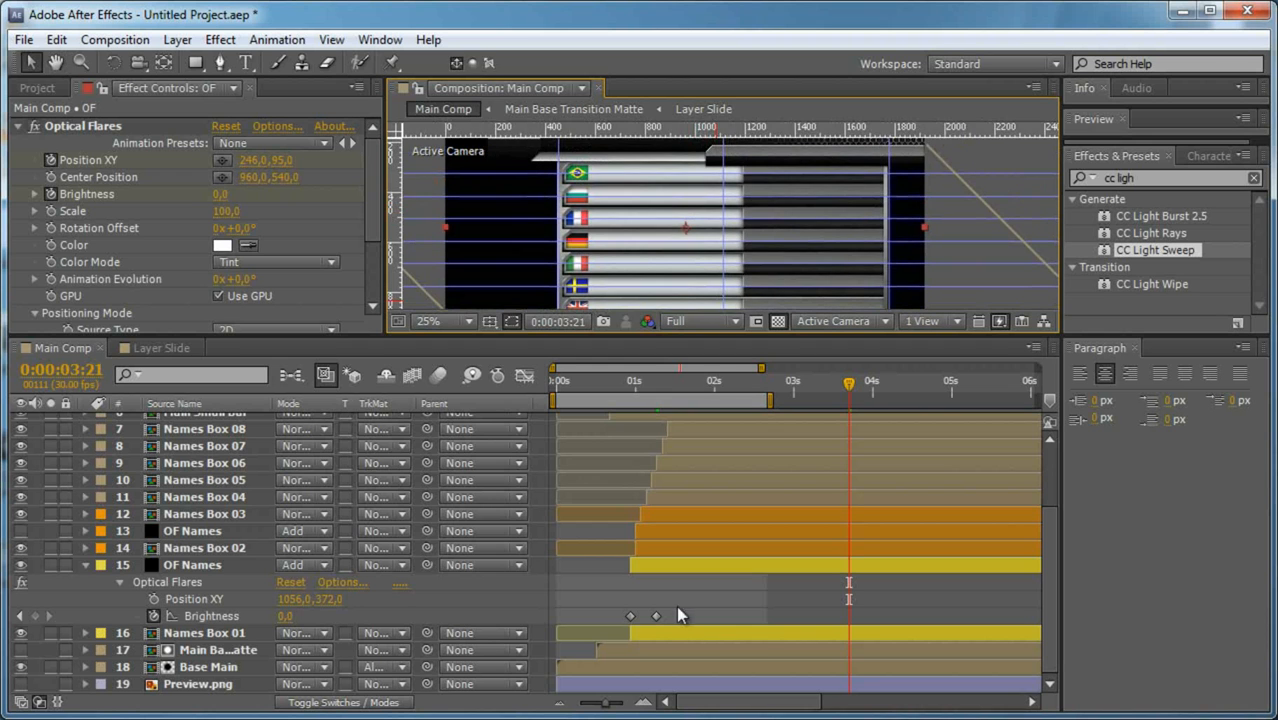
# Place the yellow OF Names flare where the guides cross on the first names box, at 1112.5, 324.
pyautogui.click(236, 566)
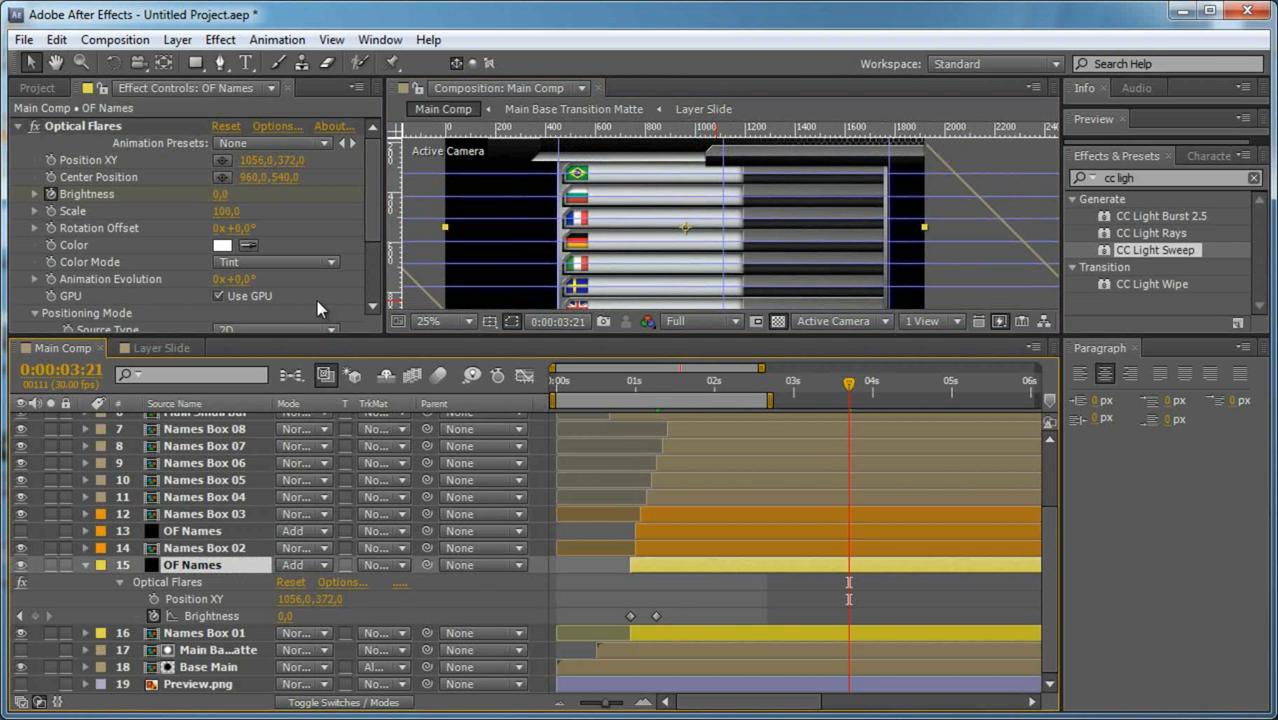
pyautogui.click(122, 127)
pyautogui.click(221, 162)
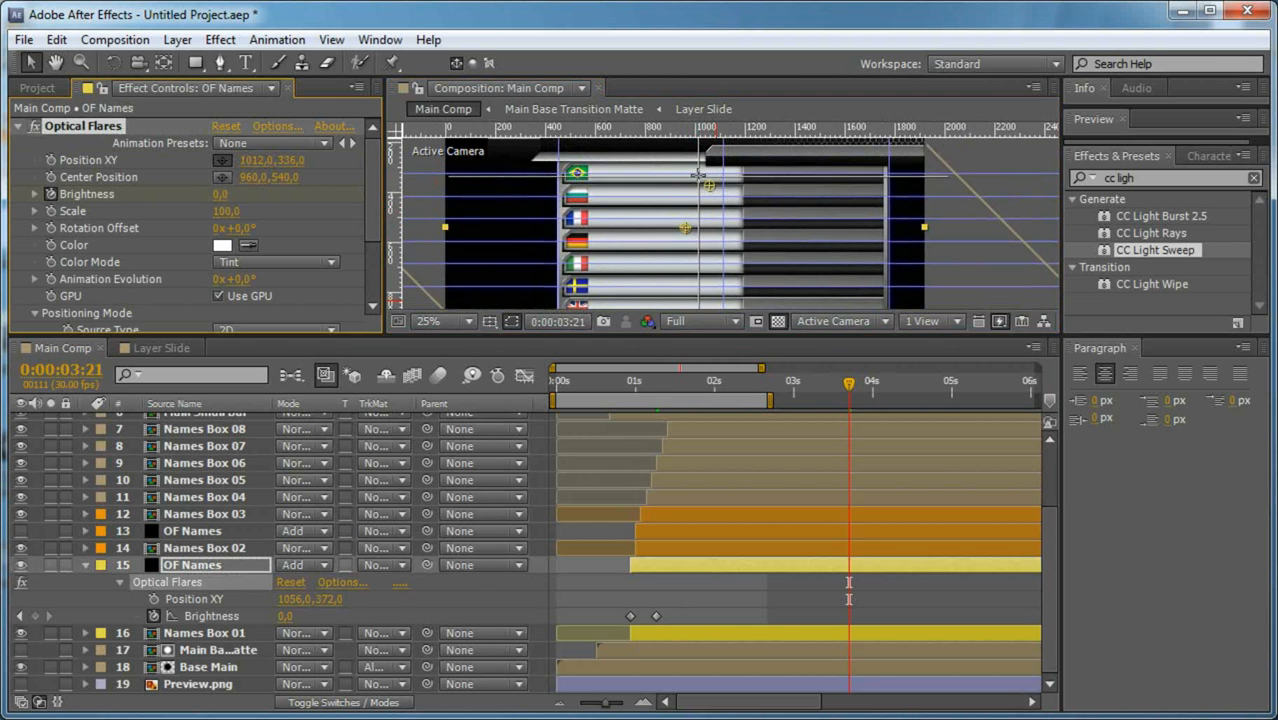
pyautogui.click(703, 179)
pyautogui.press('.')
pyautogui.press('.')
pyautogui.press('`')
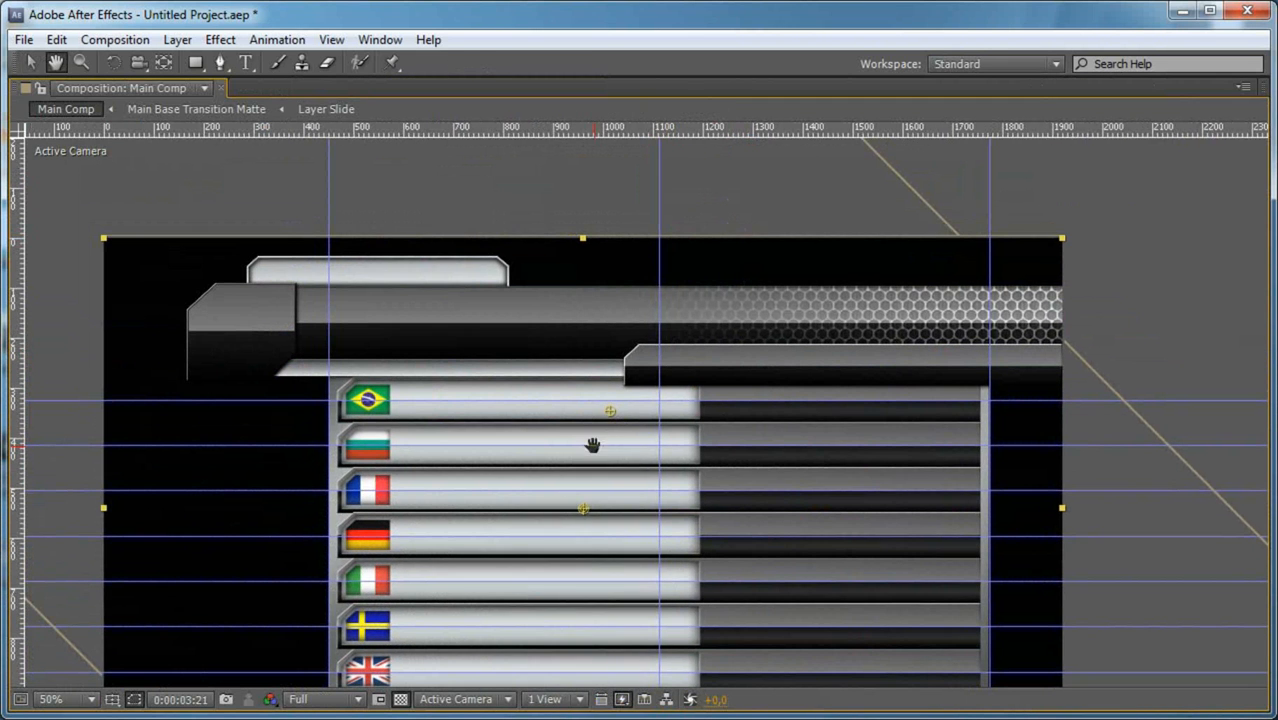
pyautogui.press(',')
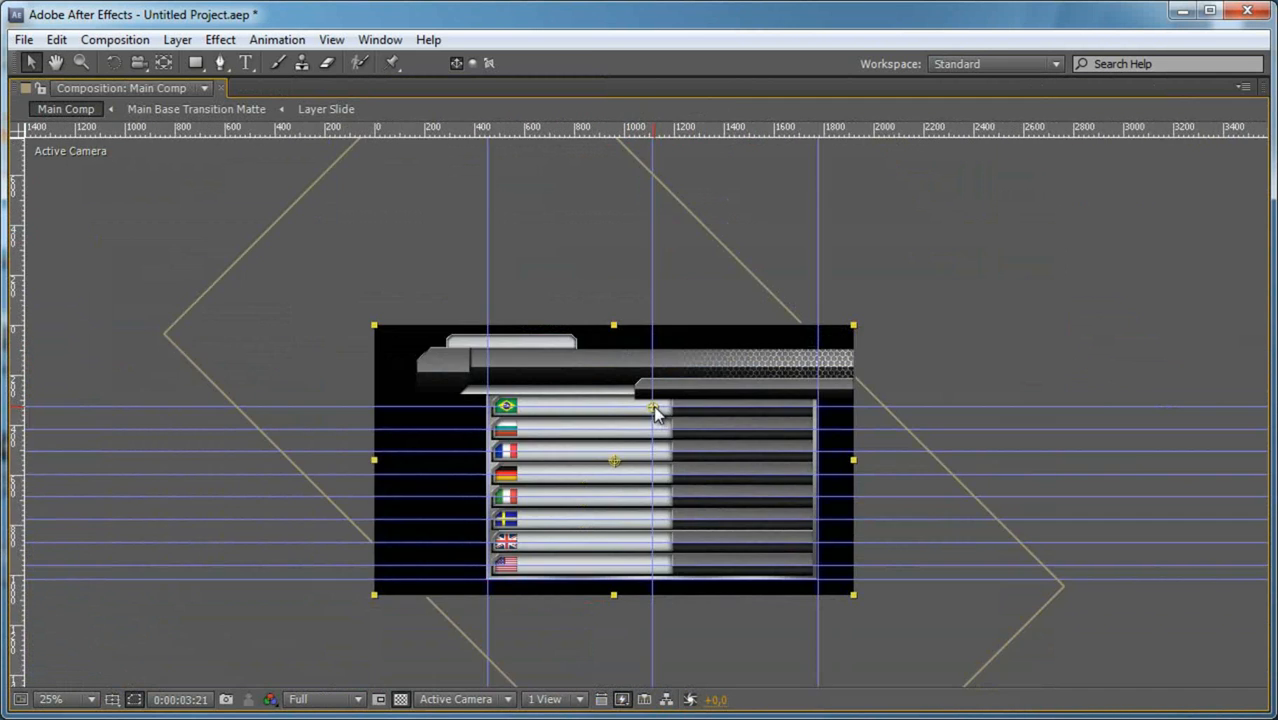
pyautogui.press(',')
pyautogui.press('`')
# Delete the orange OF Names layer and put a duplicate of the yellow OF Names layer directly above Names Box 02.
pyautogui.click(203, 532)
pyautogui.press('Delete')
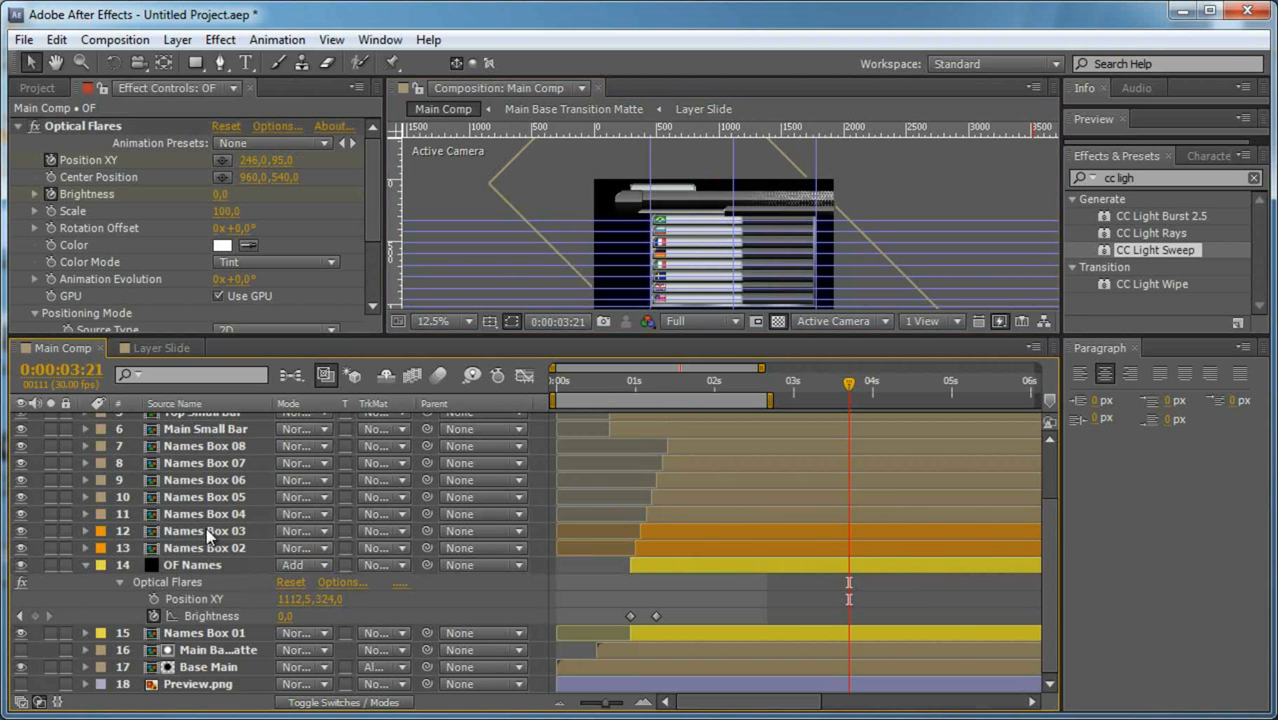
pyautogui.click(203, 566)
pyautogui.hotkey('ctrl', 'd')
pyautogui.moveTo(192, 572); pyautogui.dragTo(188, 550)
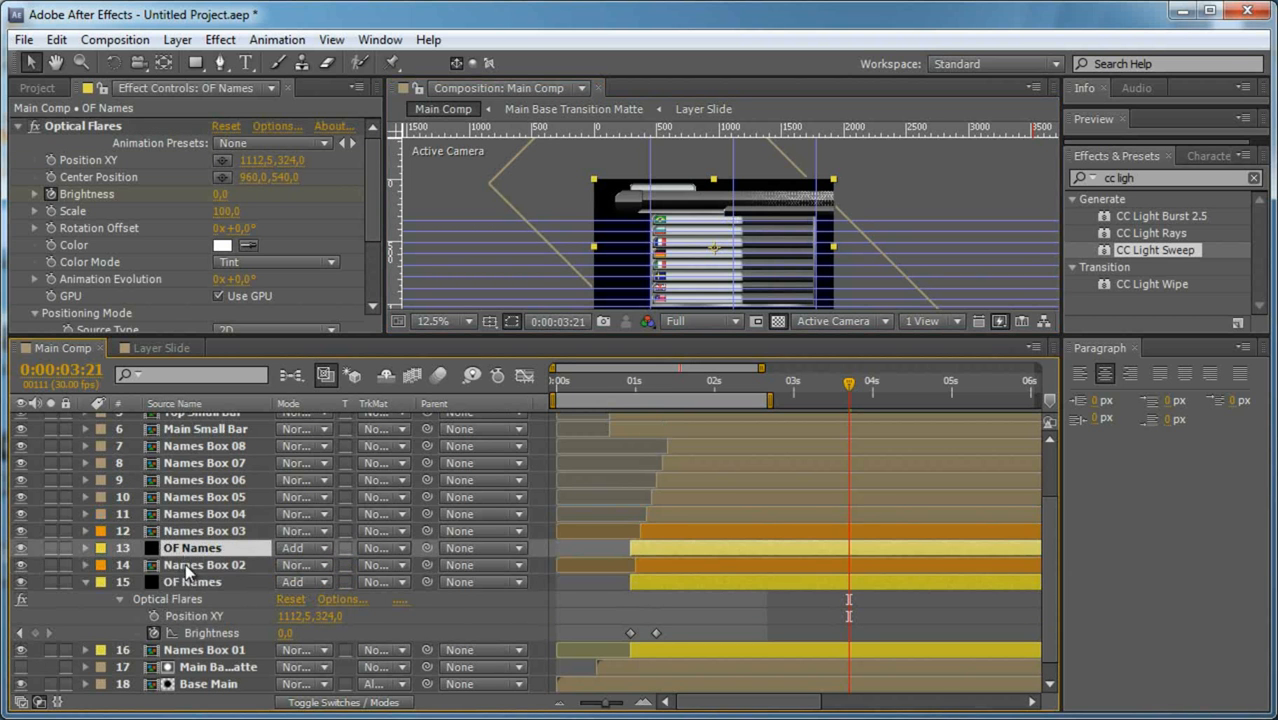
# Give the duplicated OF Names layer an orange label and align its start with Names Box 02.
pyautogui.click(100, 581)
pyautogui.click(190, 719)
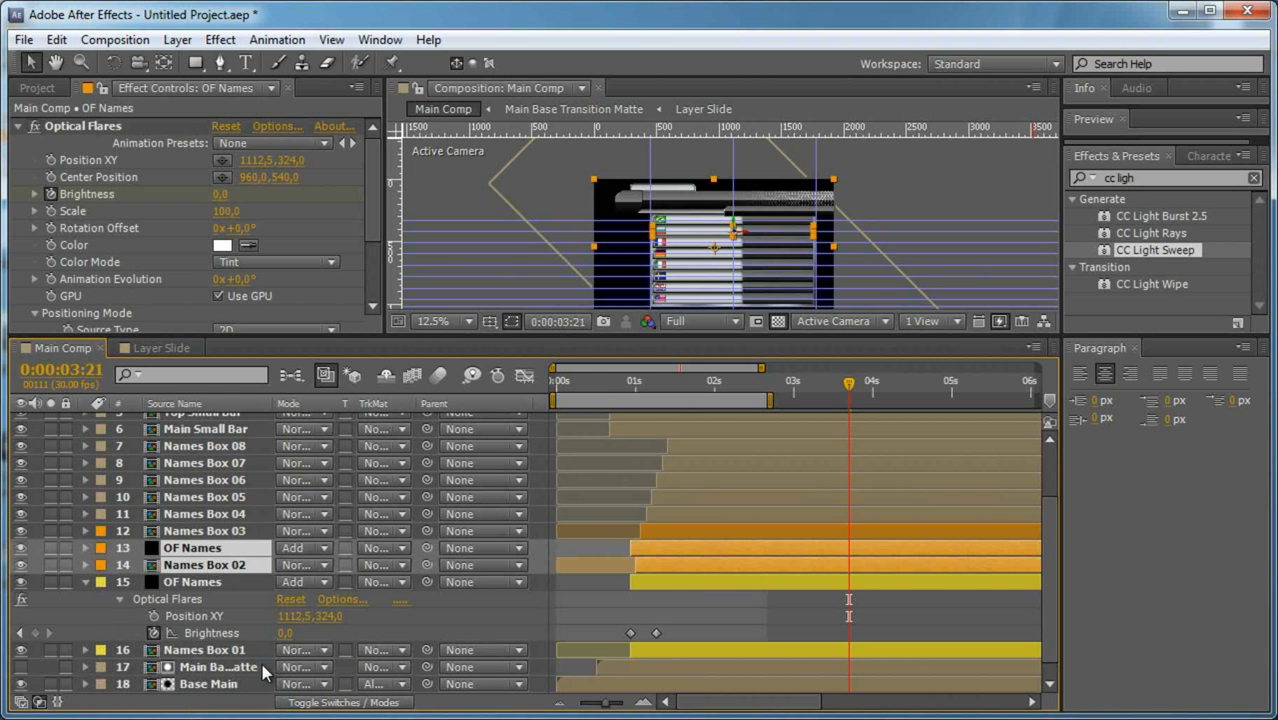
pyautogui.click(237, 516)
pyautogui.click(231, 546)
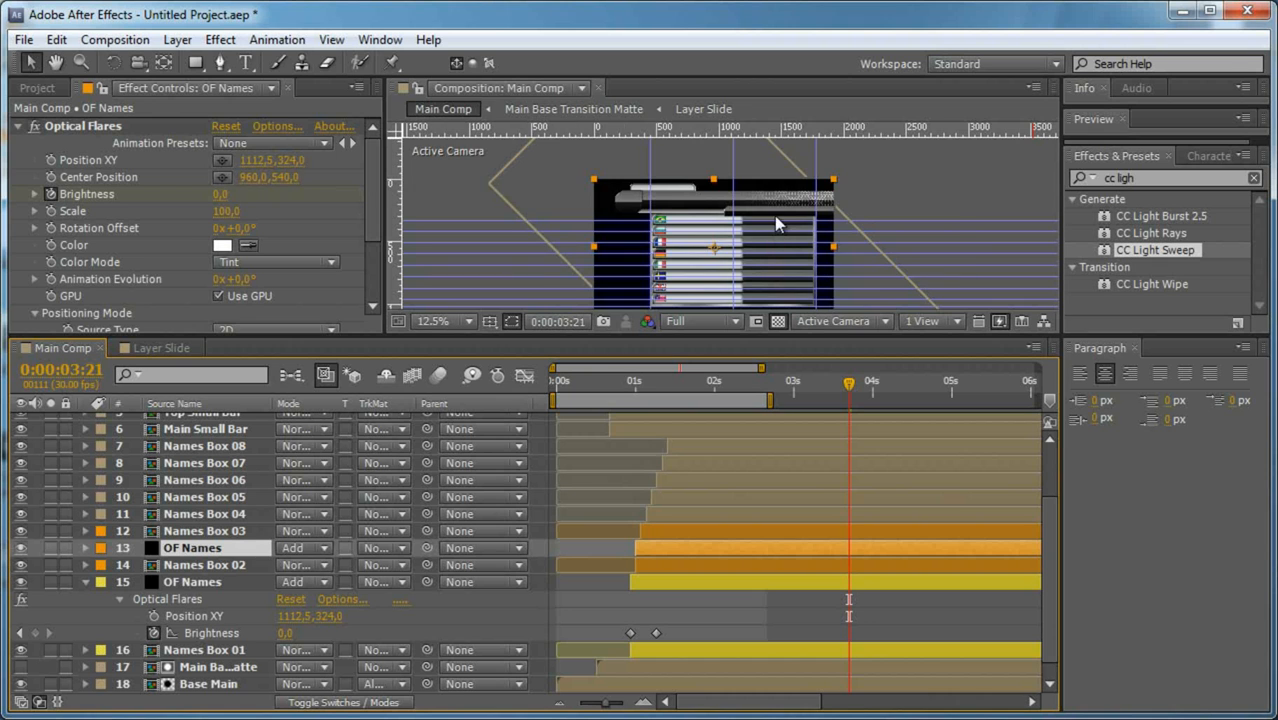
# Place the orange OF Names flare where the guides cross on the second names box, at 1112.5, 414.5.
pyautogui.press('.')
pyautogui.click(115, 127)
pyautogui.click(225, 160)
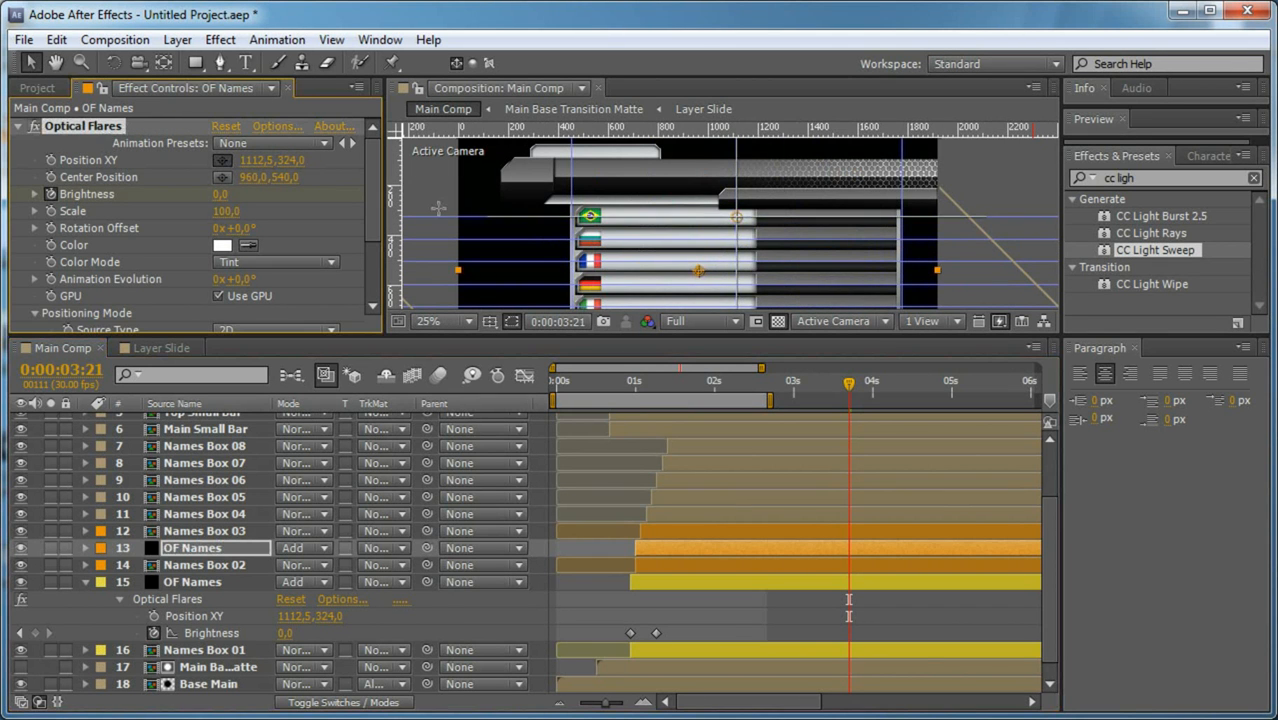
pyautogui.click(705, 226)
pyautogui.press('`')
pyautogui.press('.')
pyautogui.press('.')
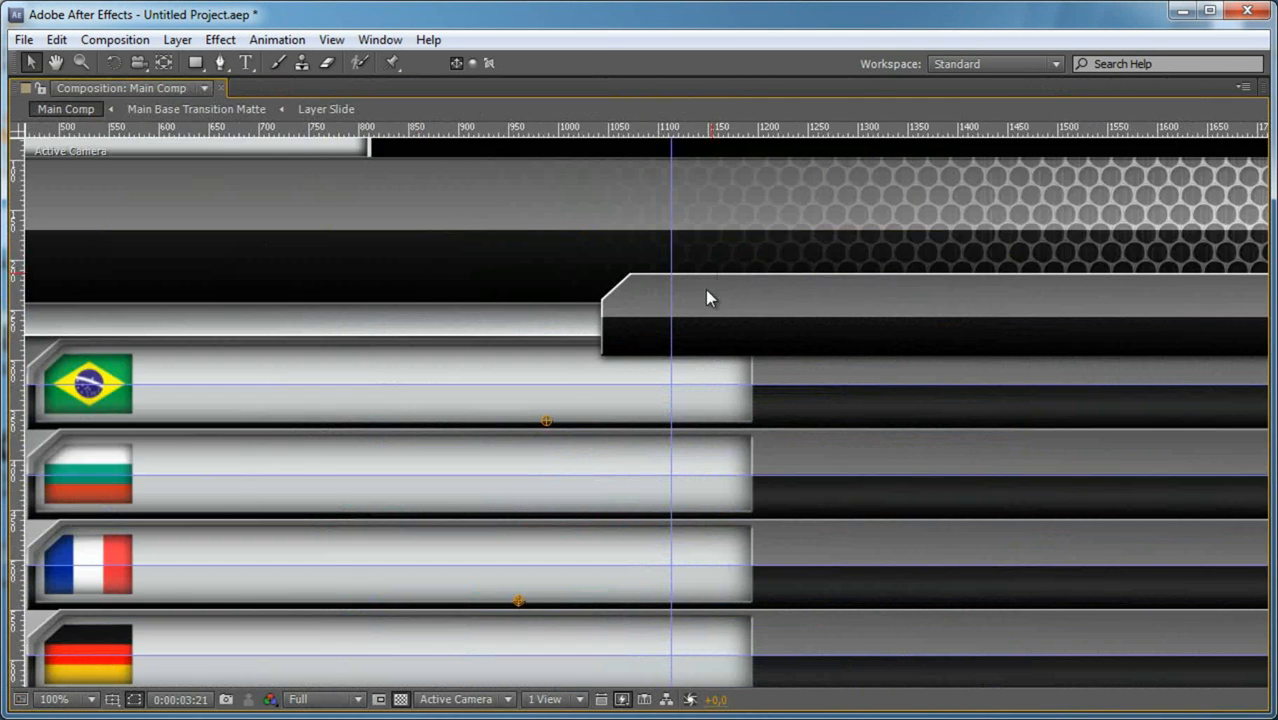
pyautogui.moveTo(547, 428); pyautogui.dragTo(672, 484)
pyautogui.press('`')
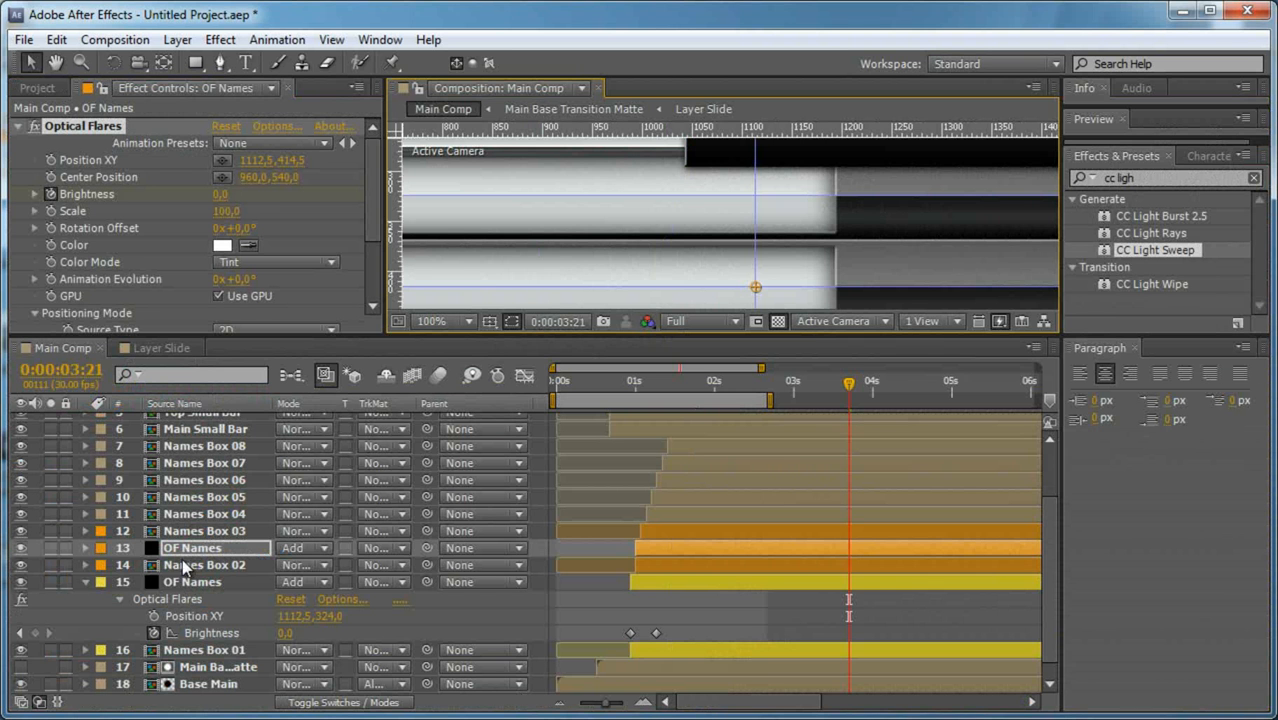
# Put a duplicate of the orange OF Names layer directly above Names Box 03.
pyautogui.click(185, 550)
pyautogui.hotkey('ctrl', 'd')
pyautogui.moveTo(185, 547); pyautogui.dragTo(211, 523)
# Give the duplicated OF Names layer and Names Box 03 a purple label and align the duplicate's start with Names Box 03.
pyautogui.keyDown('ctrl'); pyautogui.click(193, 546); pyautogui.keyUp('ctrl')
pyautogui.click(101, 547)
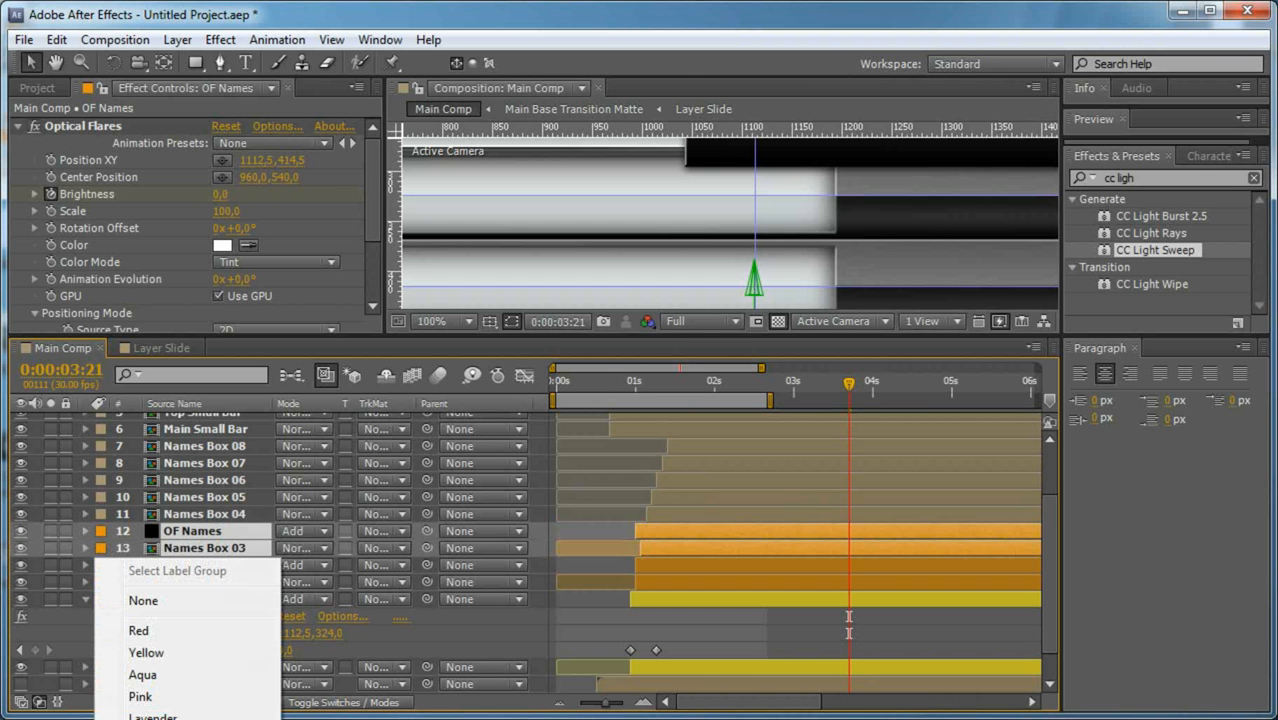
pyautogui.click(150, 719)
pyautogui.click(209, 518)
pyautogui.click(209, 529)
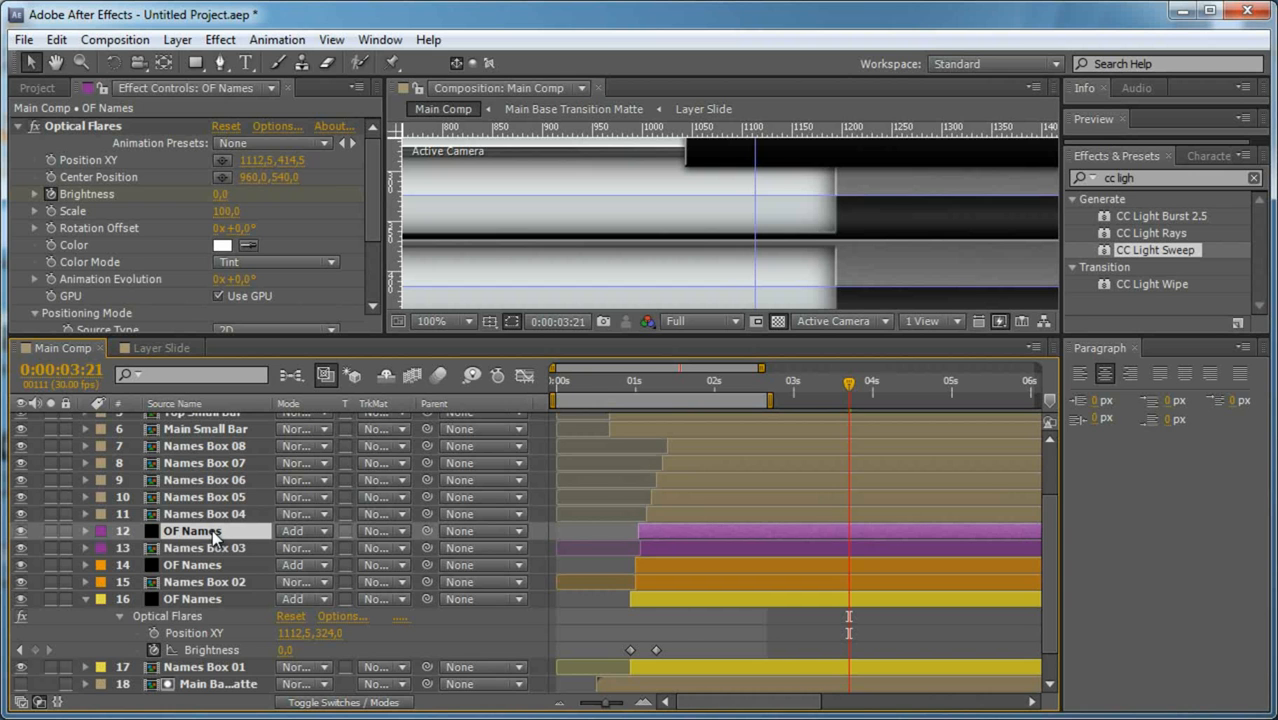
# Place the purple OF Names flare where the guides cross on the third names box, at 1112.5, 504.5.
pyautogui.click(98, 127)
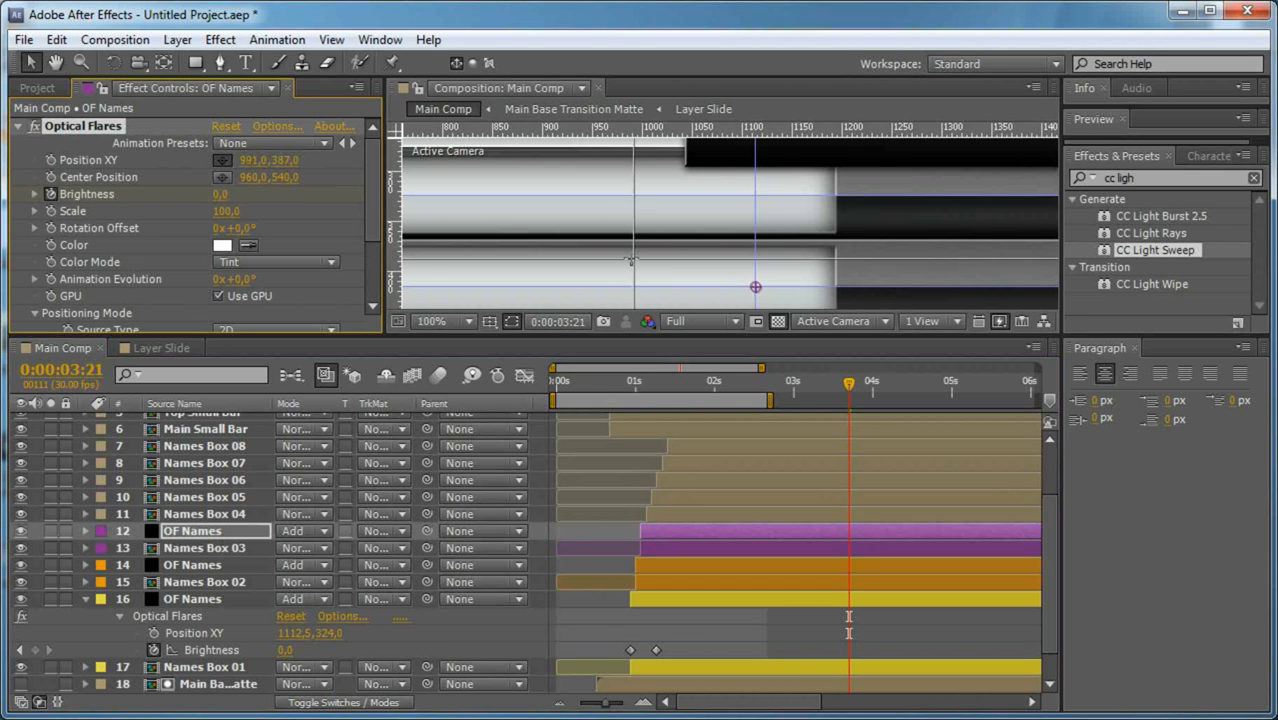
pyautogui.press('`')
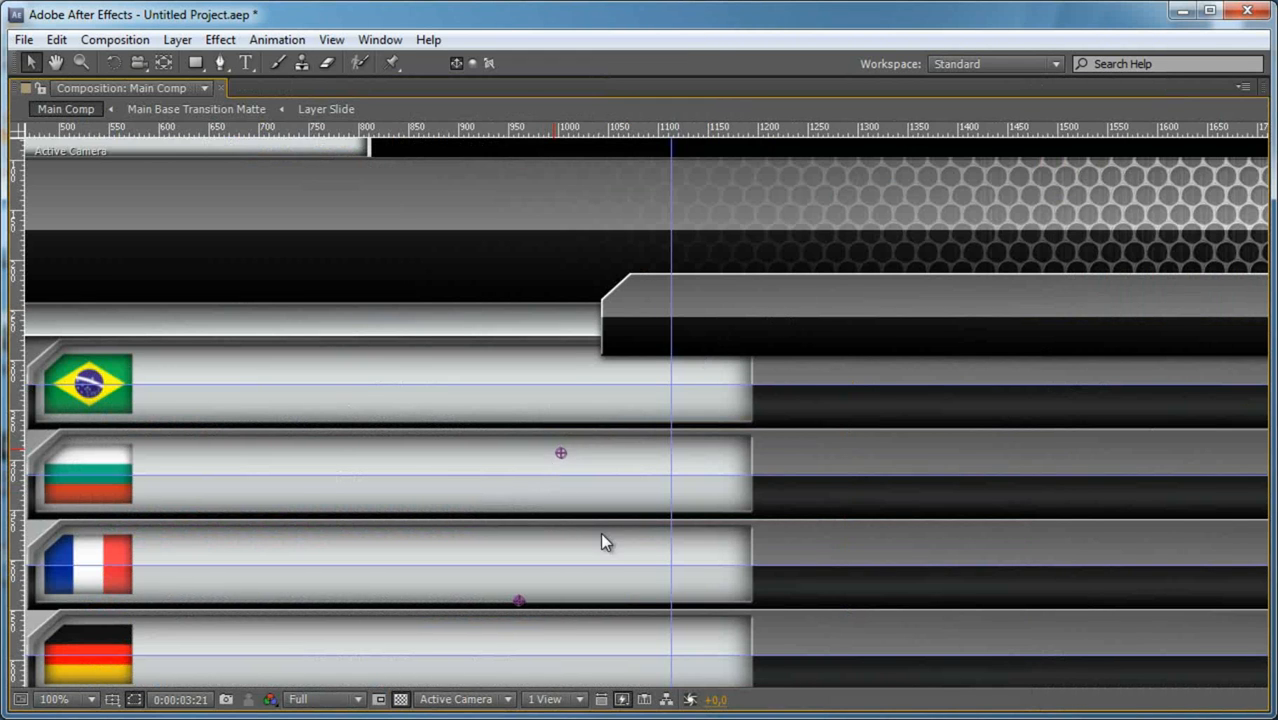
pyautogui.scroll(-2, 658, 570)
pyautogui.press('`')
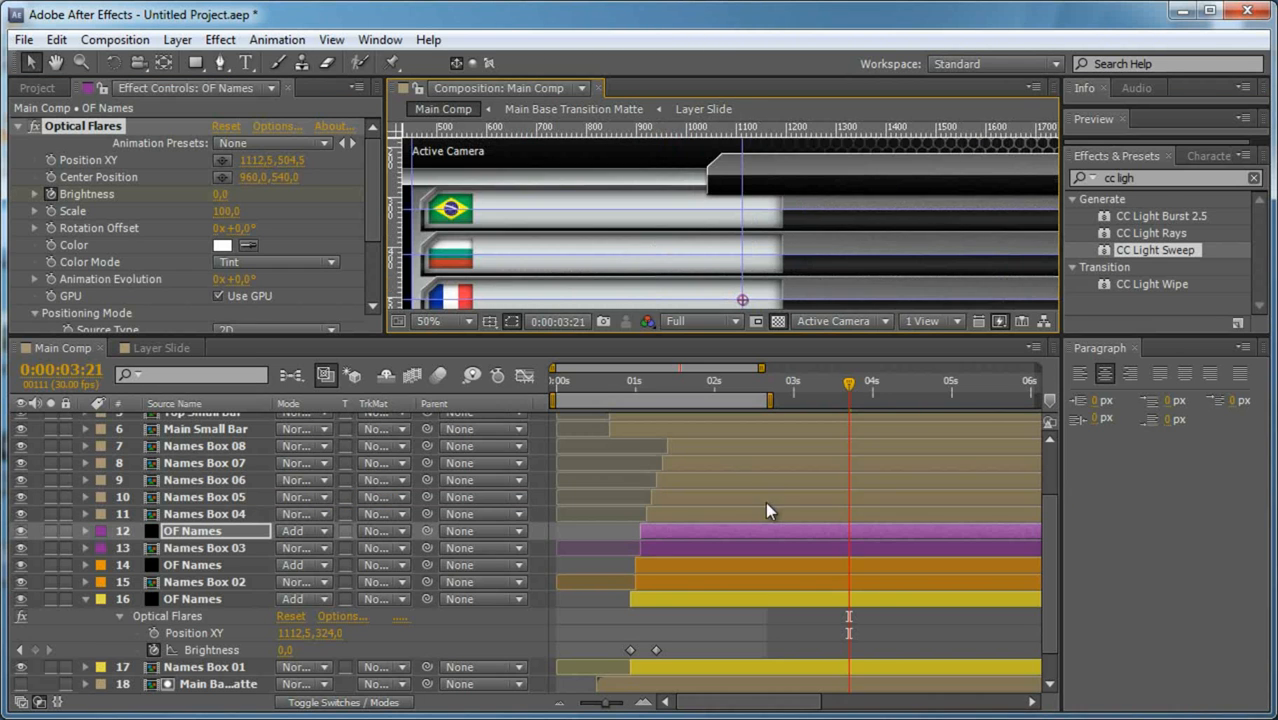
# Try the Screen blend mode on the yellow OF Names layer at 0:00:01:01.
pyautogui.moveTo(661, 386); pyautogui.dragTo(637, 397)
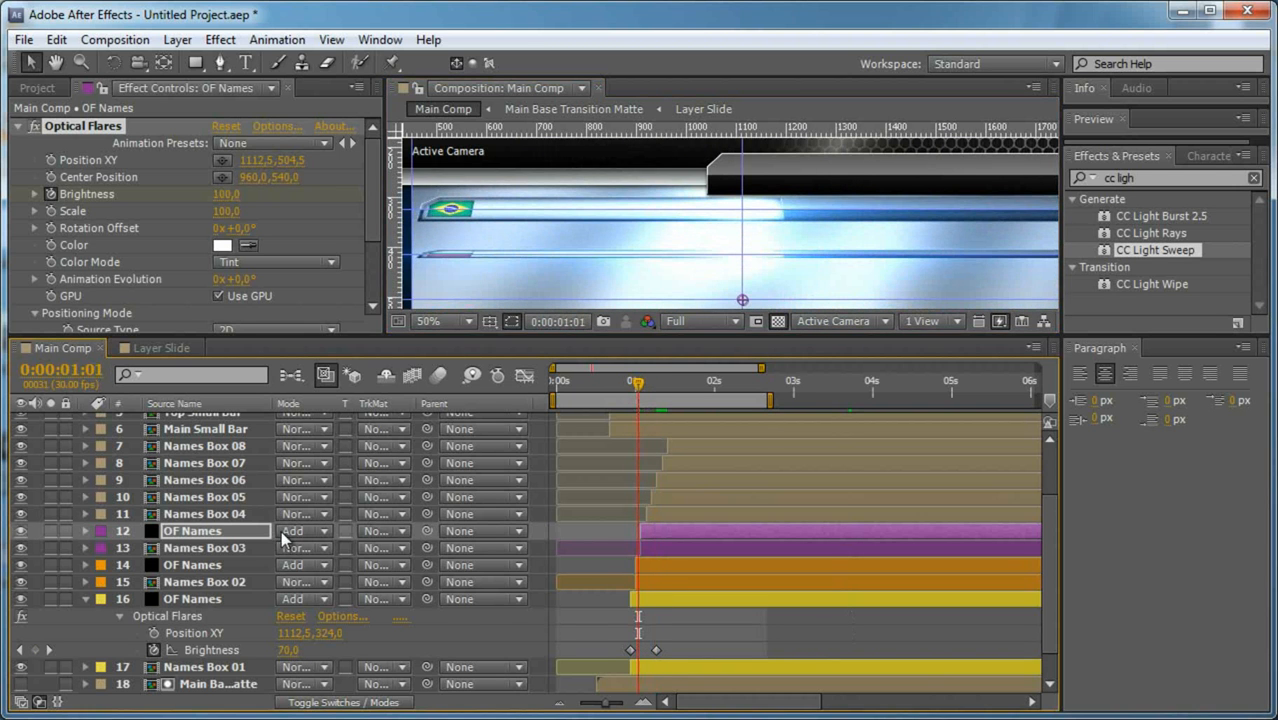
pyautogui.click(299, 607)
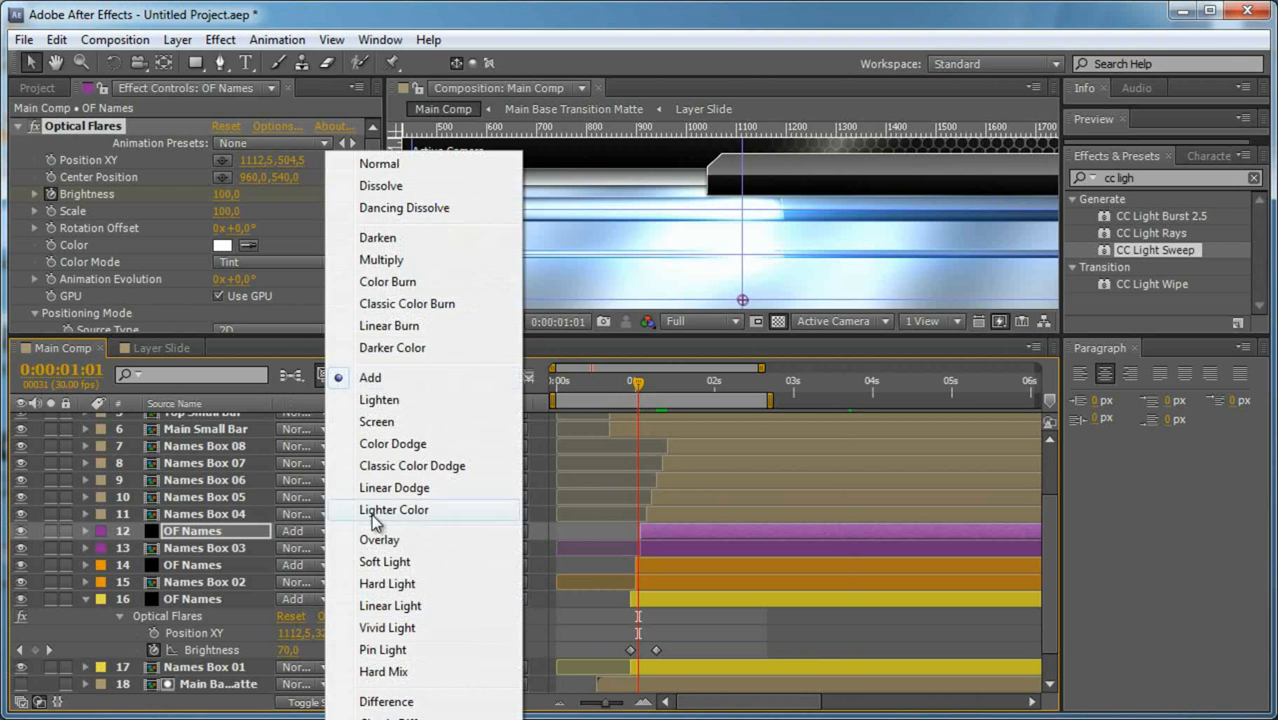
pyautogui.click(403, 432)
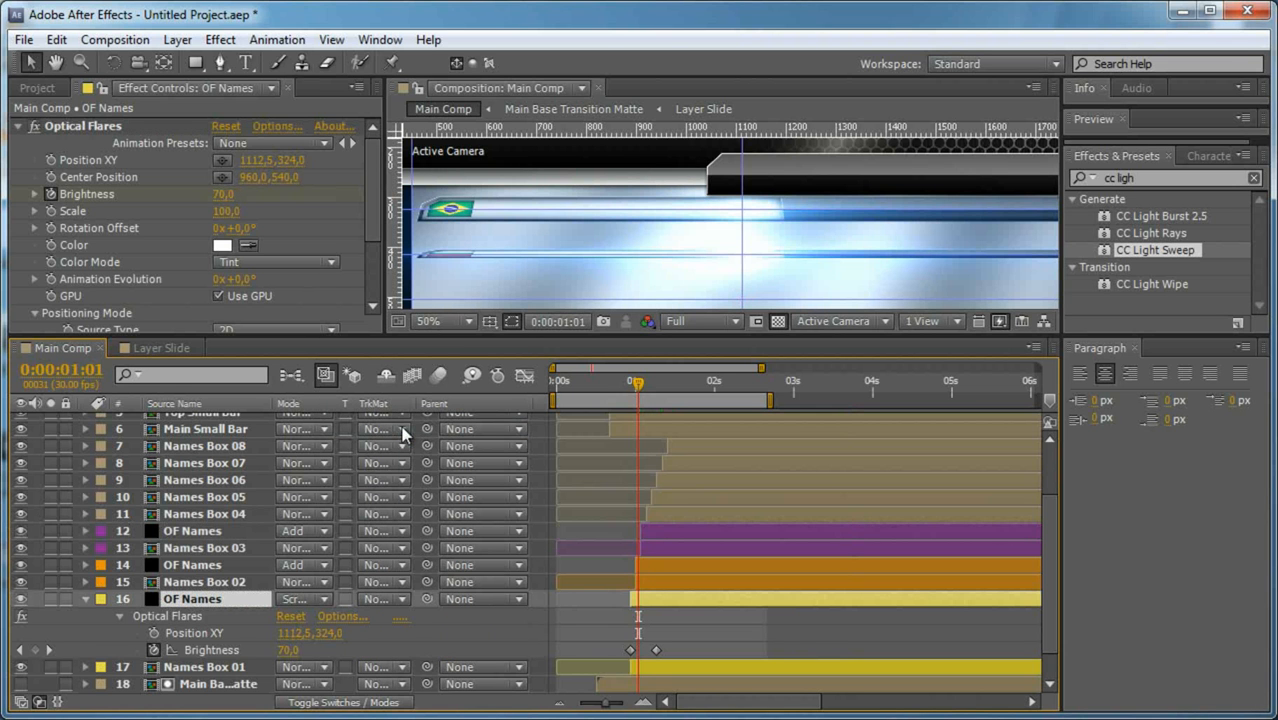
pyautogui.hotkey('ctrl', 'z')
# Set the Optical Flares Scale to 50 on the yellow, orange and purple OF Names layers.
pyautogui.click(227, 211)
pyautogui.write('50')
pyautogui.press('Return')
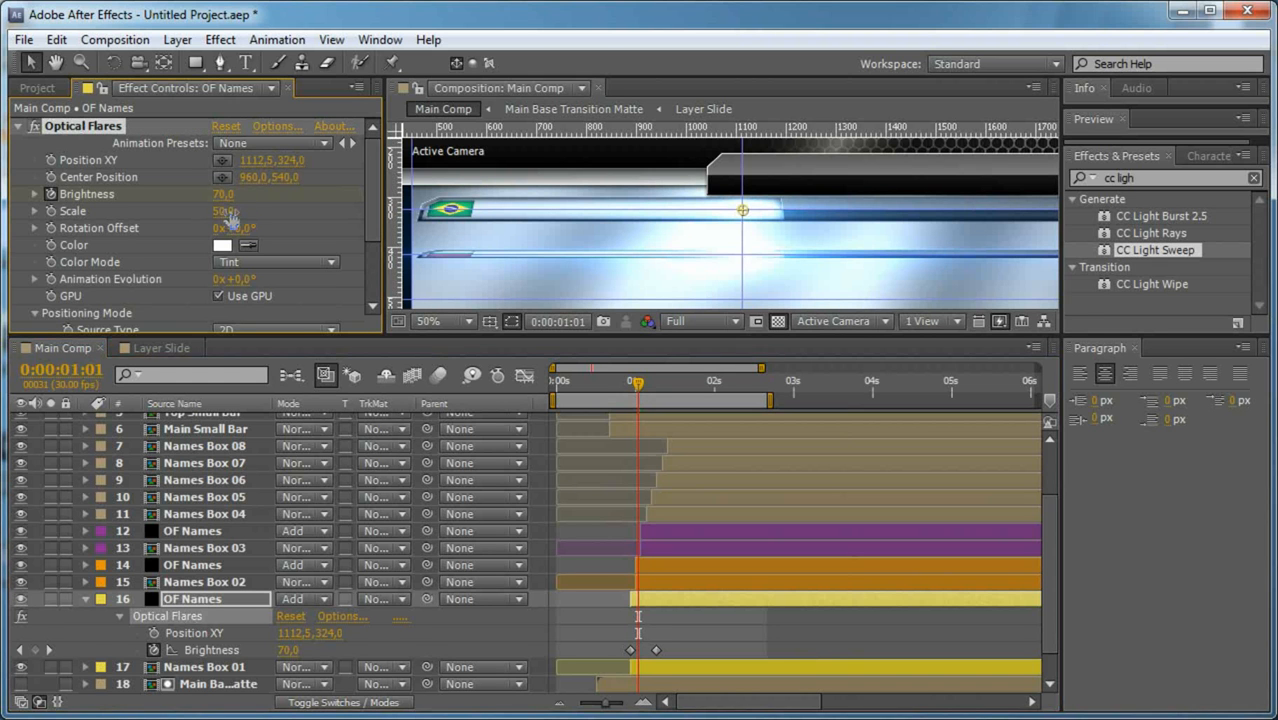
pyautogui.click(232, 566)
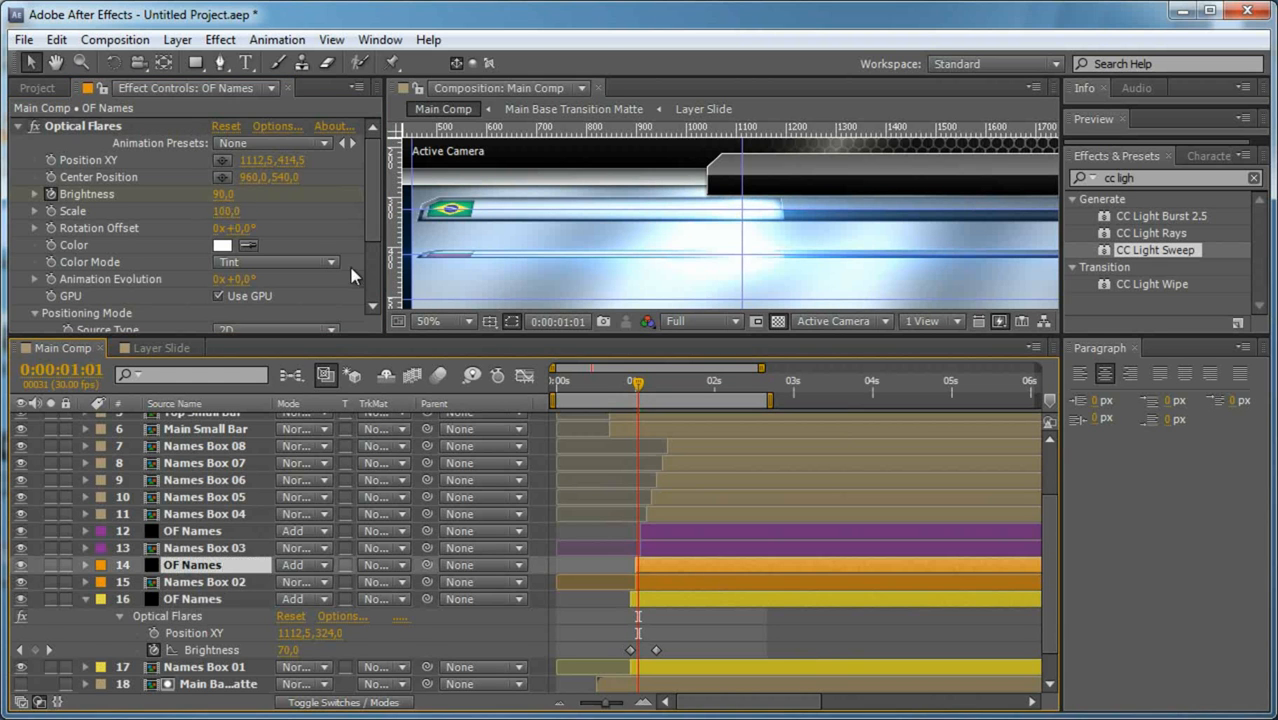
pyautogui.click(227, 211)
pyautogui.write('50')
pyautogui.press('Return')
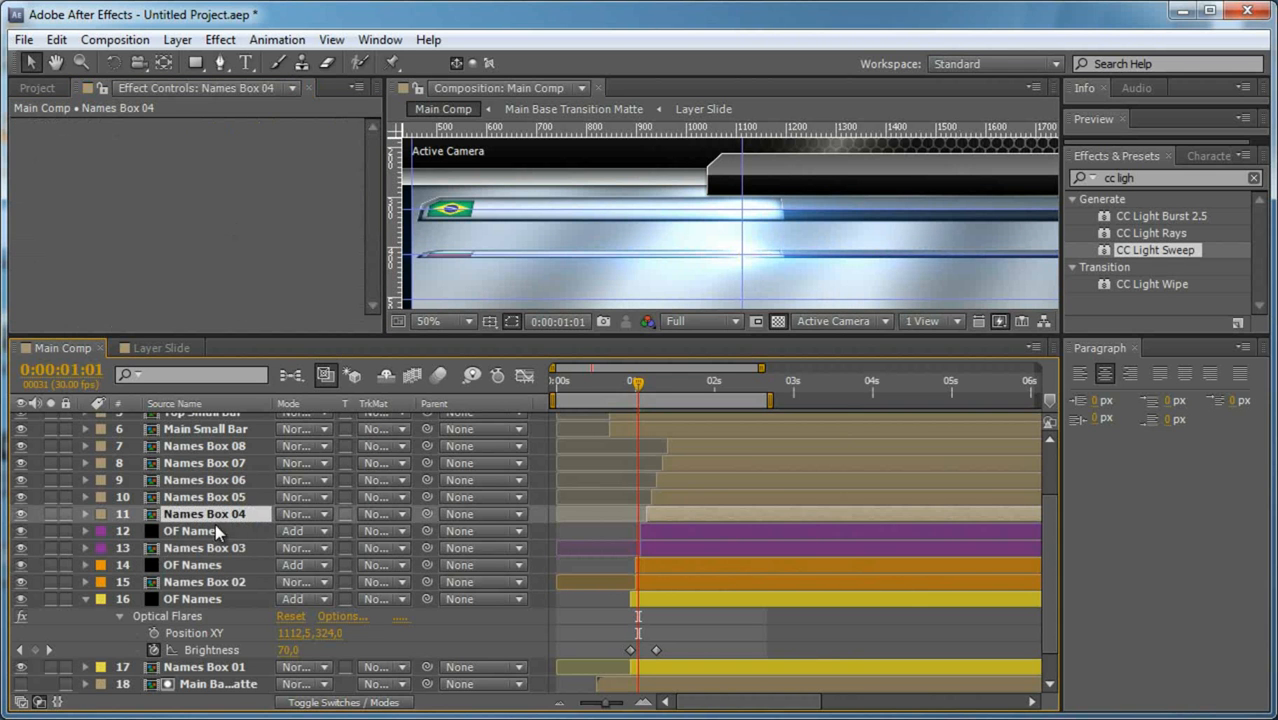
pyautogui.click(216, 531)
pyautogui.click(232, 212)
pyautogui.write('50')
pyautogui.press('Return')
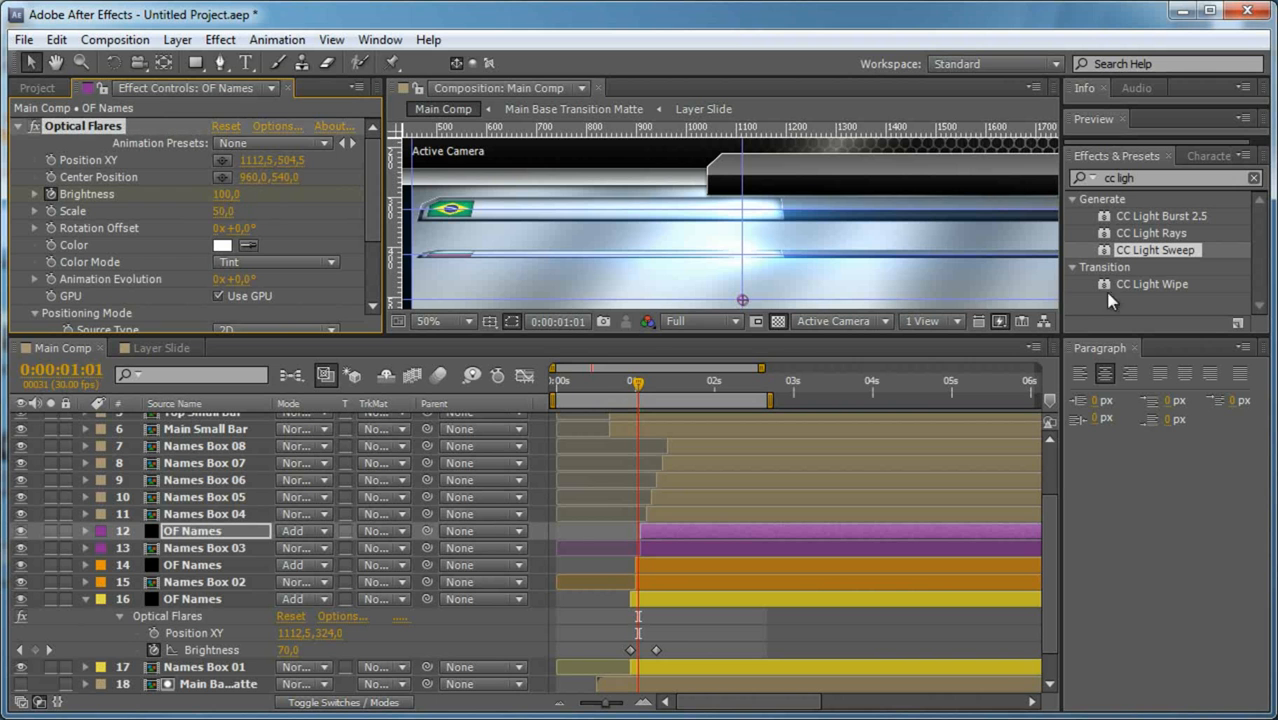
# Hide a Glow element in the Optical Flares stack of the yellow OF Names layer.
pyautogui.click(619, 390)
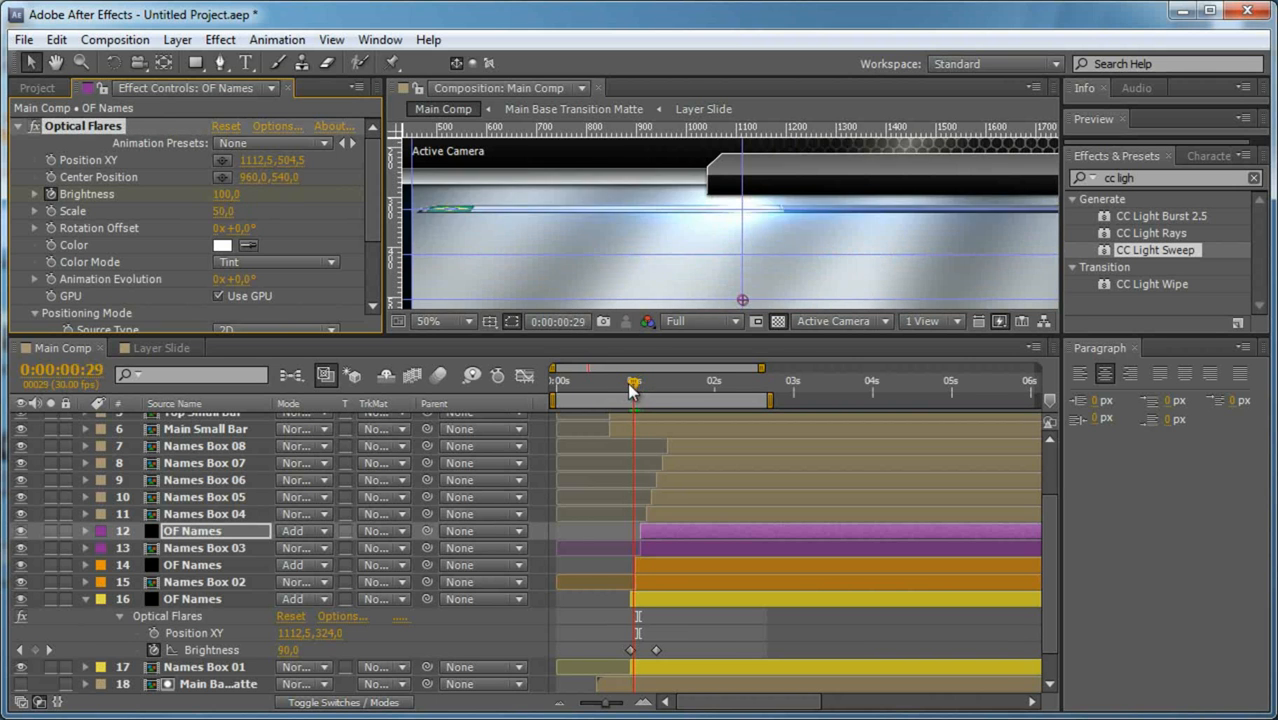
pyautogui.moveTo(619, 395); pyautogui.dragTo(634, 401)
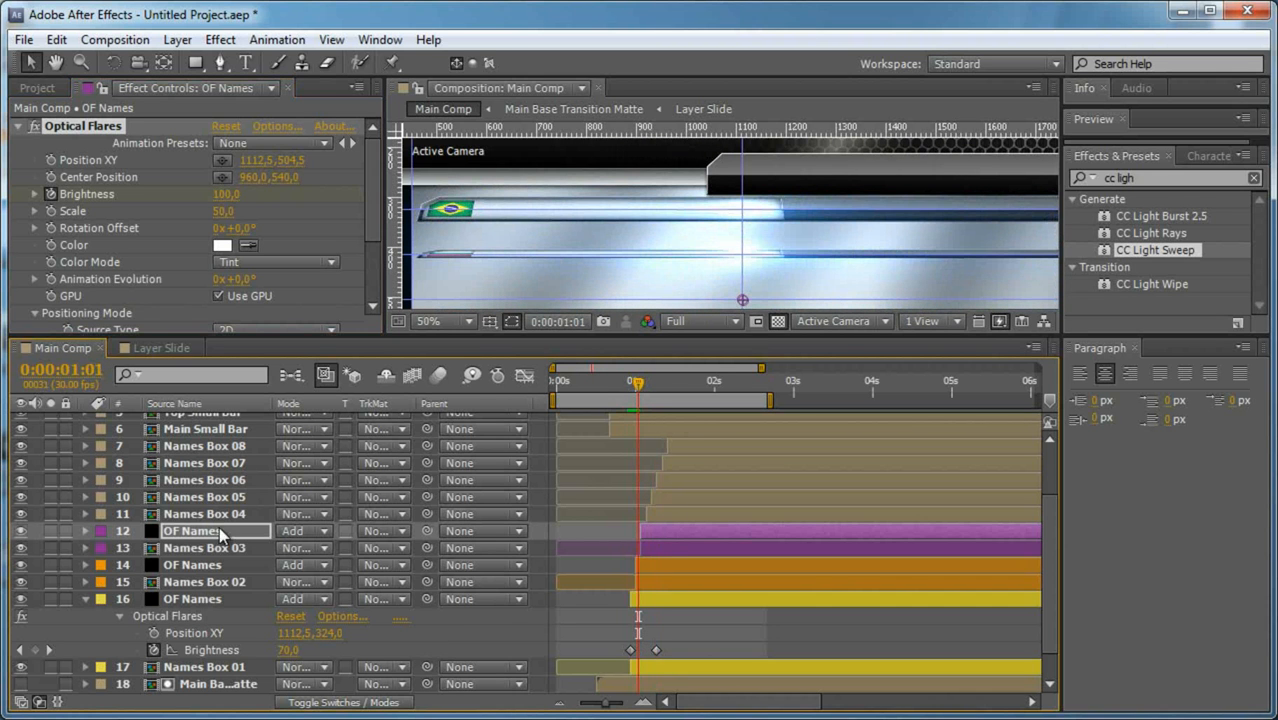
pyautogui.click(219, 598)
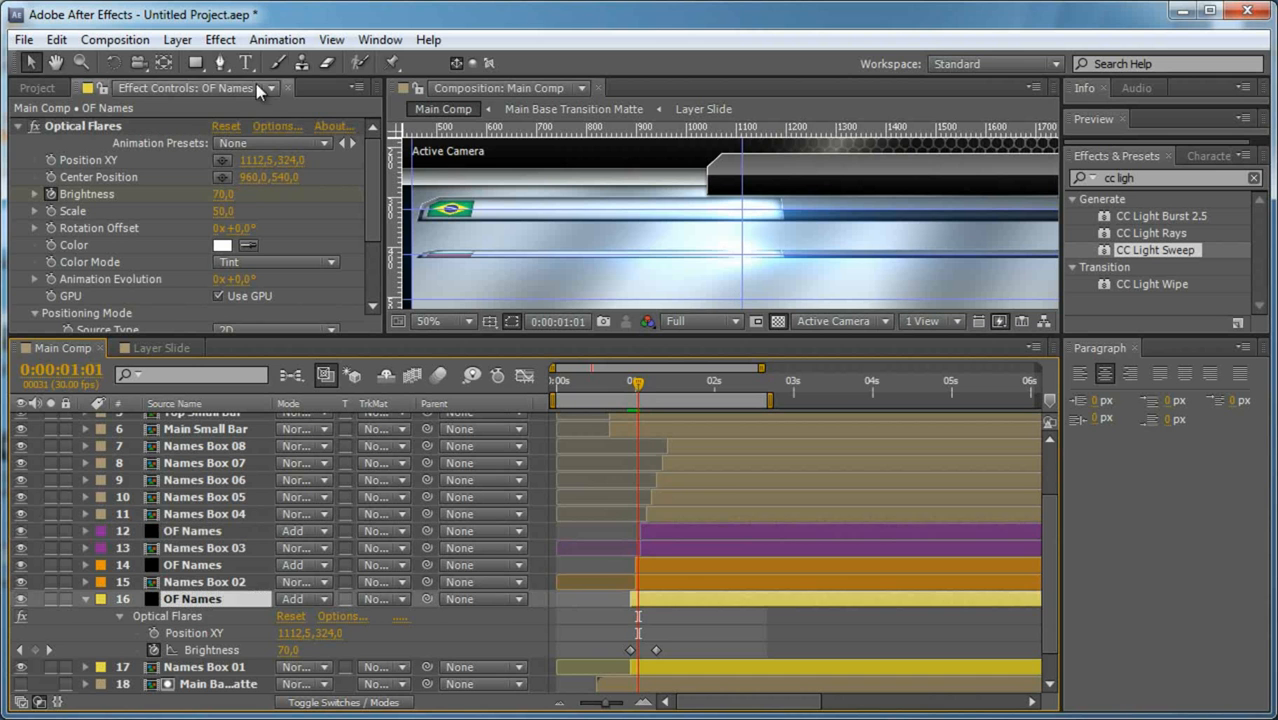
pyautogui.click(278, 126)
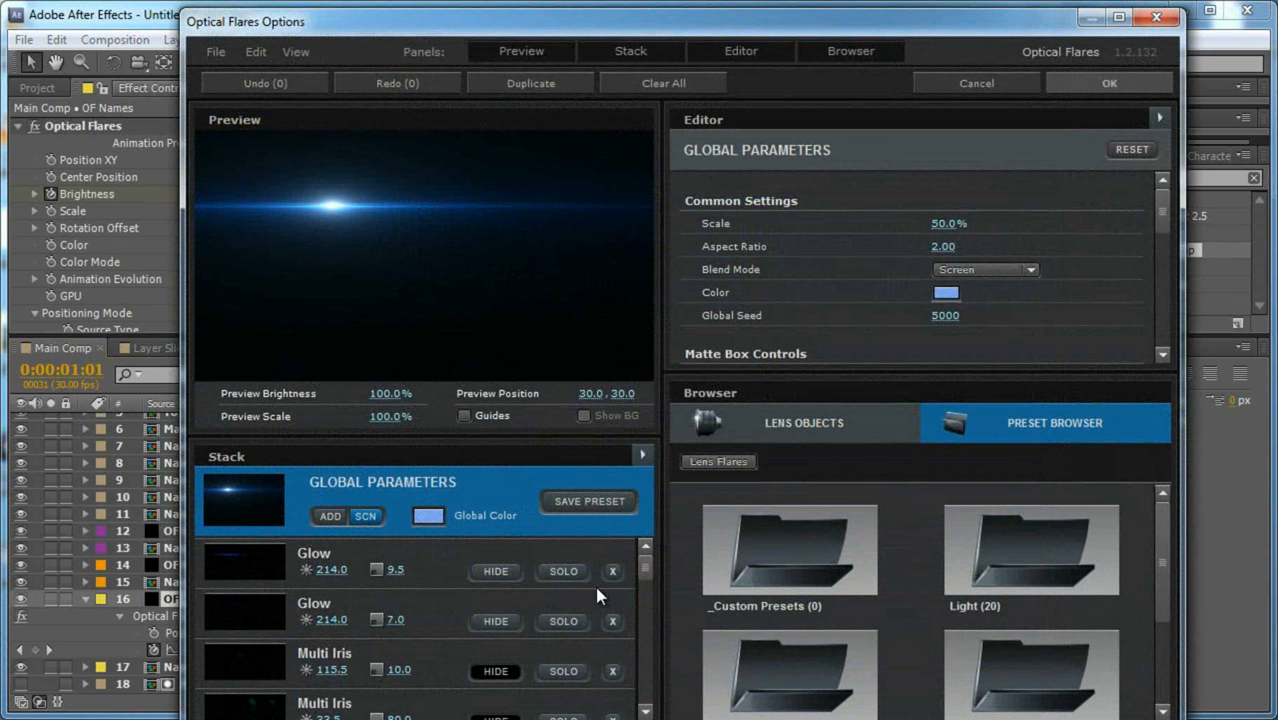
pyautogui.click(496, 621)
pyautogui.click(496, 621)
pyautogui.click(496, 571)
pyautogui.moveTo(646, 566); pyautogui.dragTo(645, 680)
pyautogui.click(506, 619)
pyautogui.click(1109, 83)
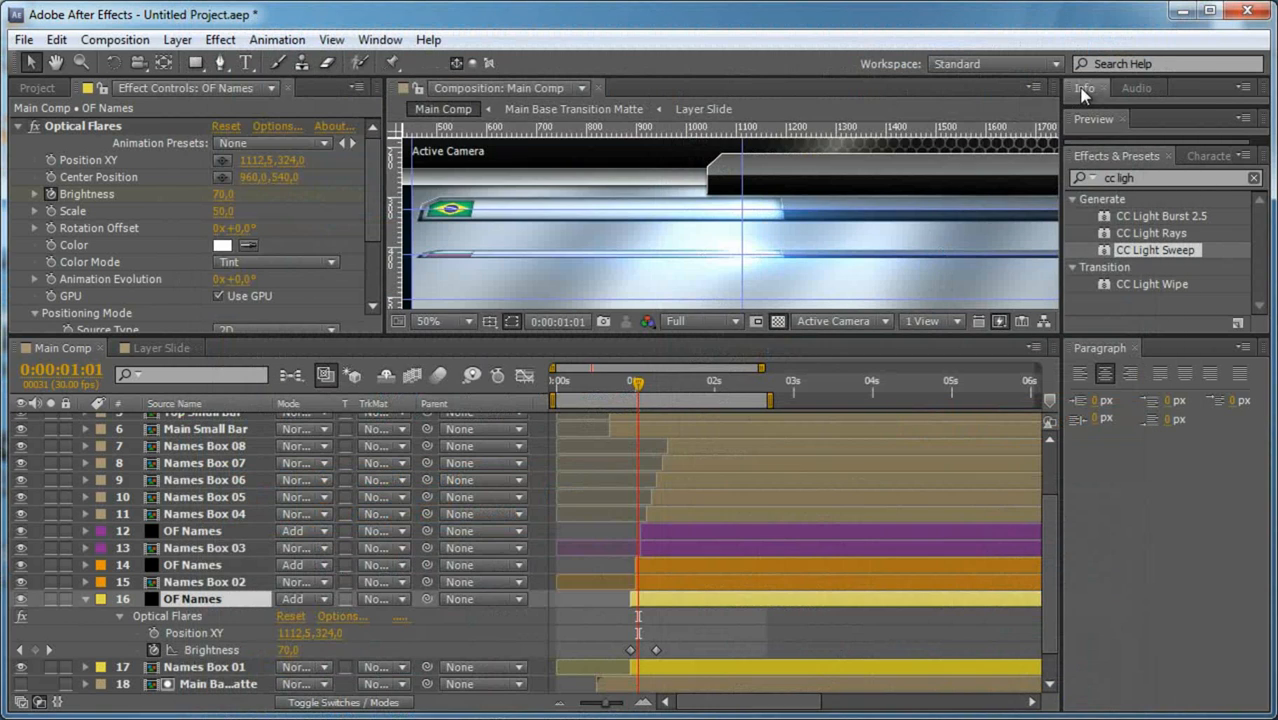
# Hide the Glow element below the Glint in the Optical Flares stacks of the orange and purple OF Names layers.
pyautogui.click(233, 566)
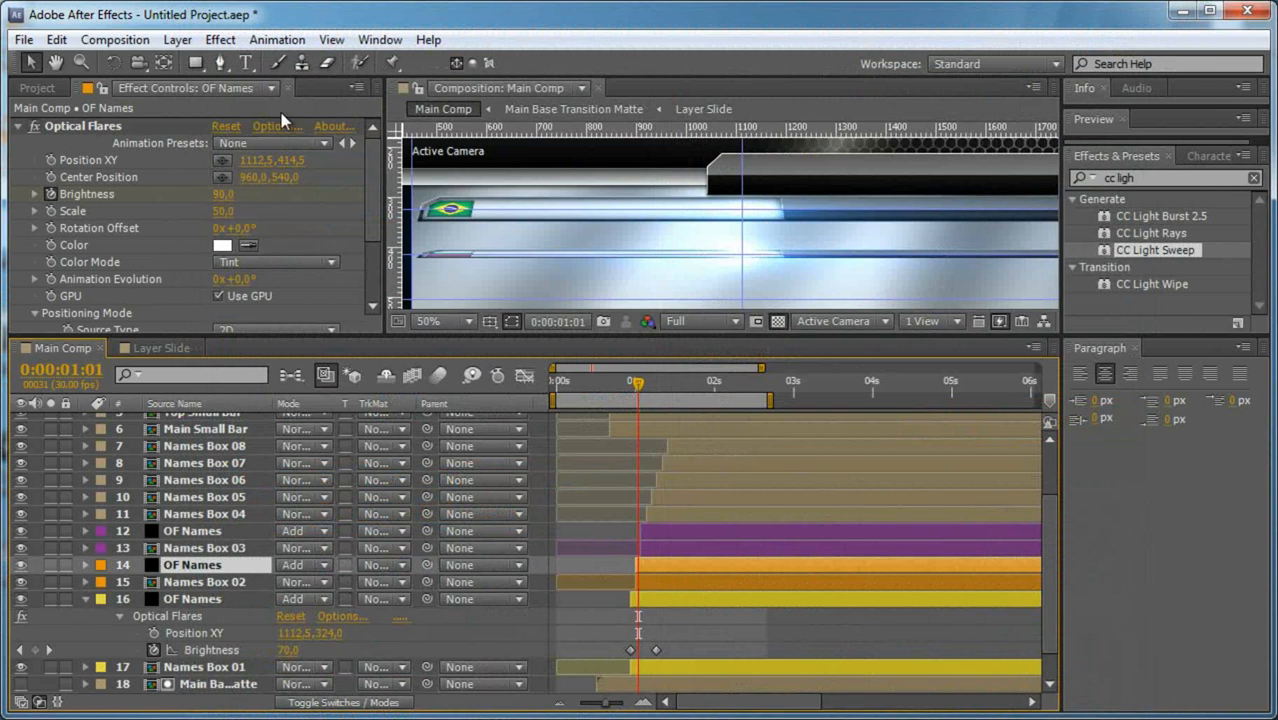
pyautogui.click(280, 126)
pyautogui.moveTo(645, 570); pyautogui.dragTo(643, 657)
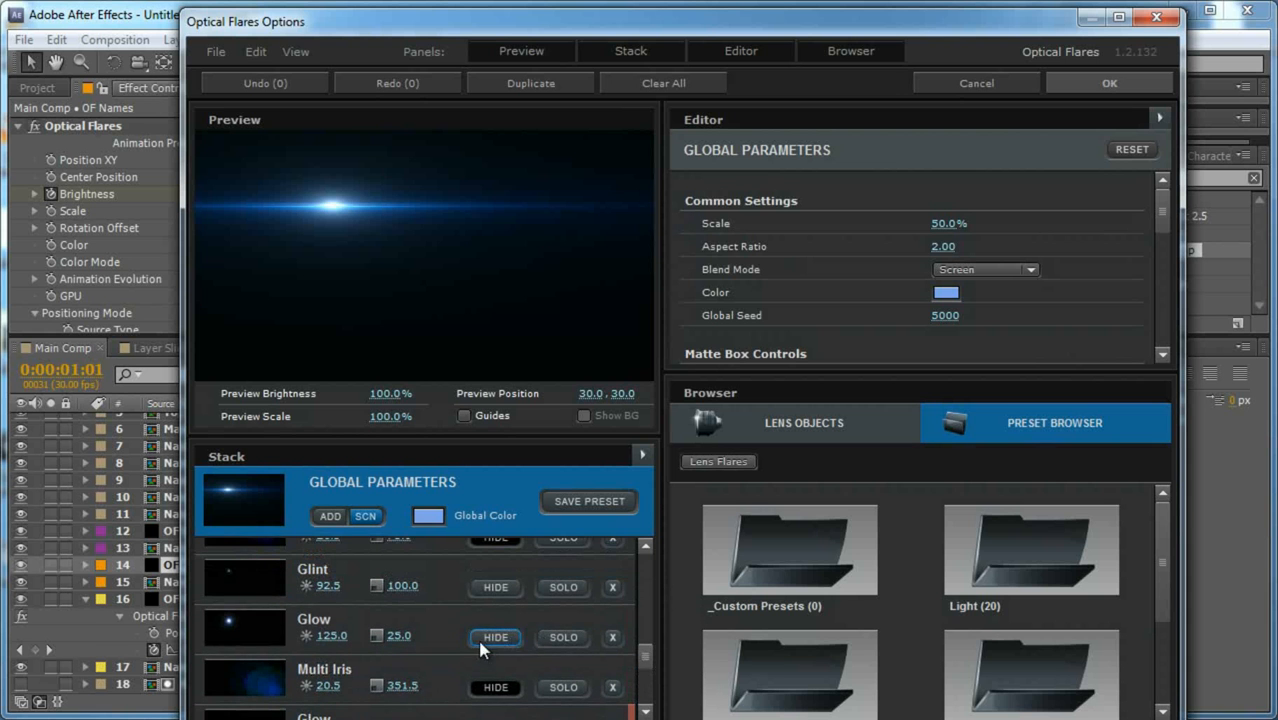
pyautogui.click(1109, 83)
pyautogui.click(231, 528)
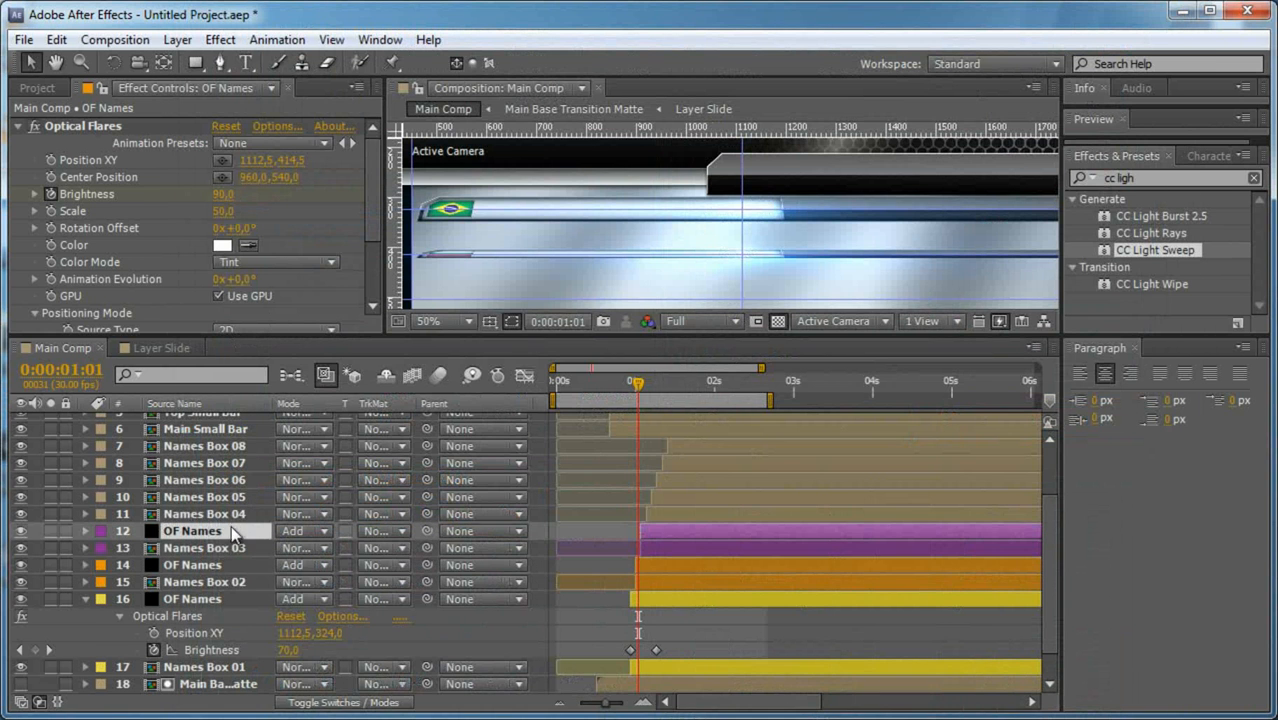
pyautogui.click(280, 124)
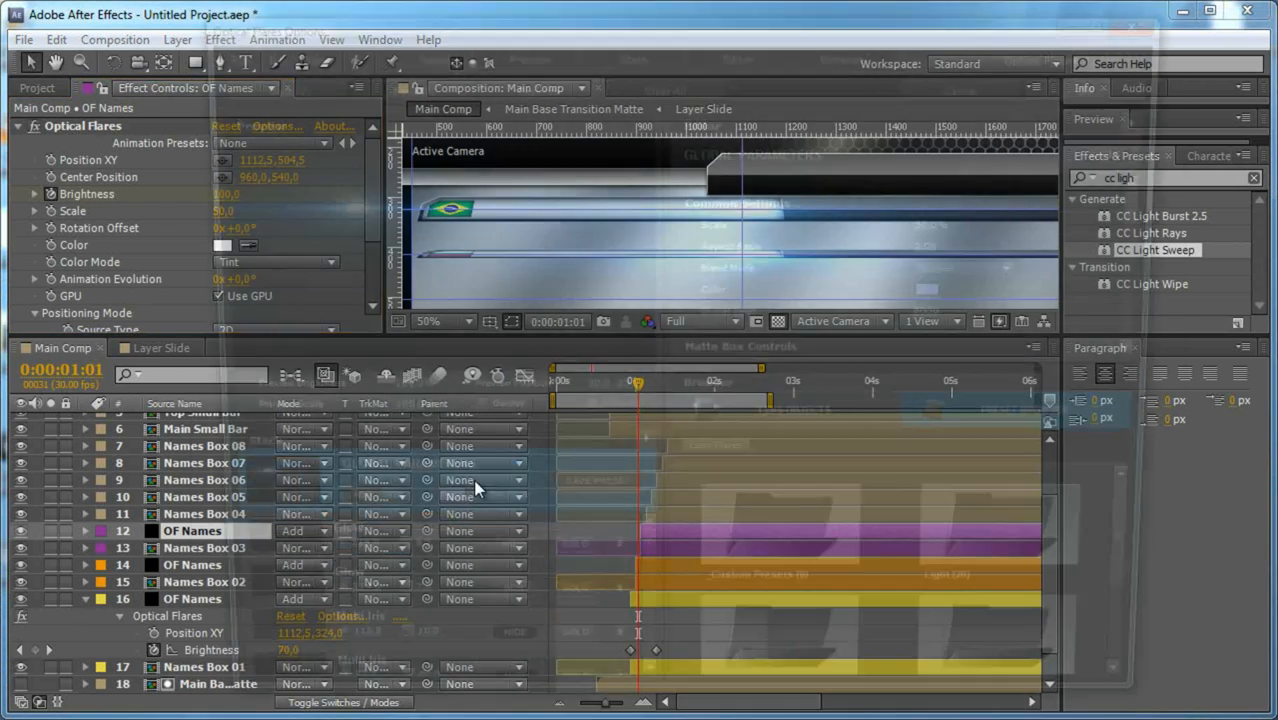
pyautogui.moveTo(648, 565); pyautogui.dragTo(648, 652)
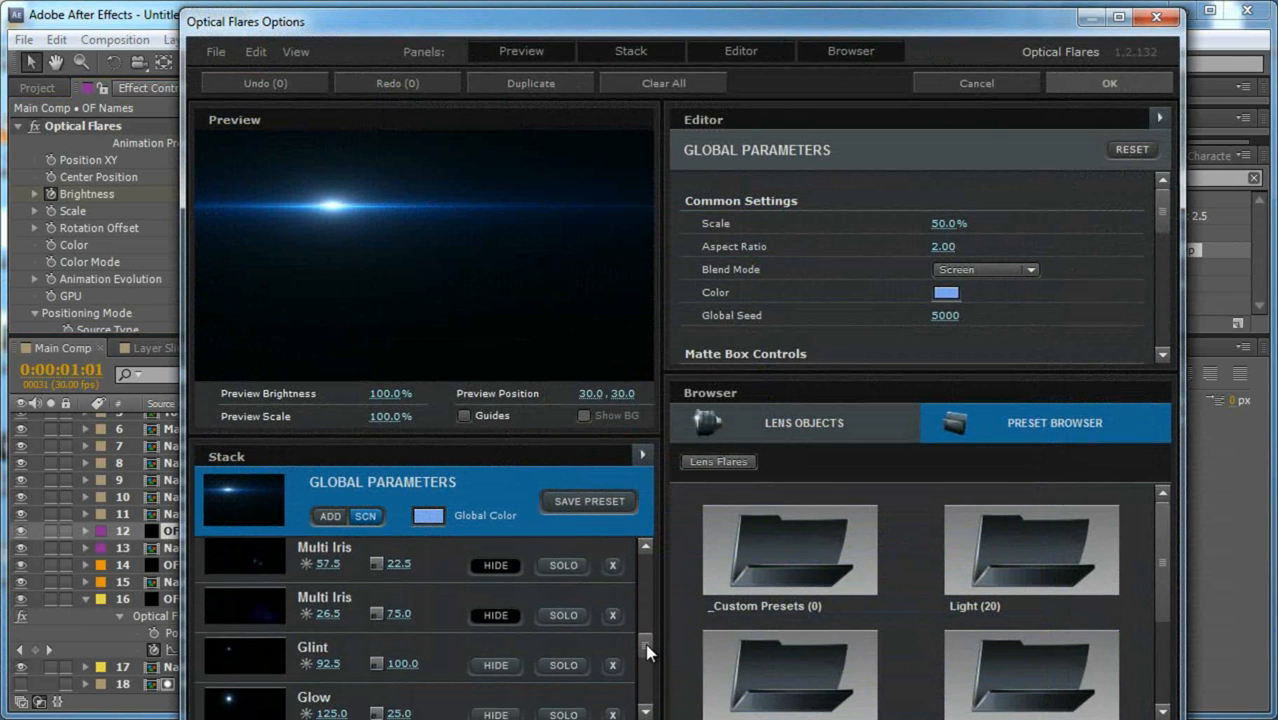
pyautogui.click(496, 665)
pyautogui.click(1128, 80)
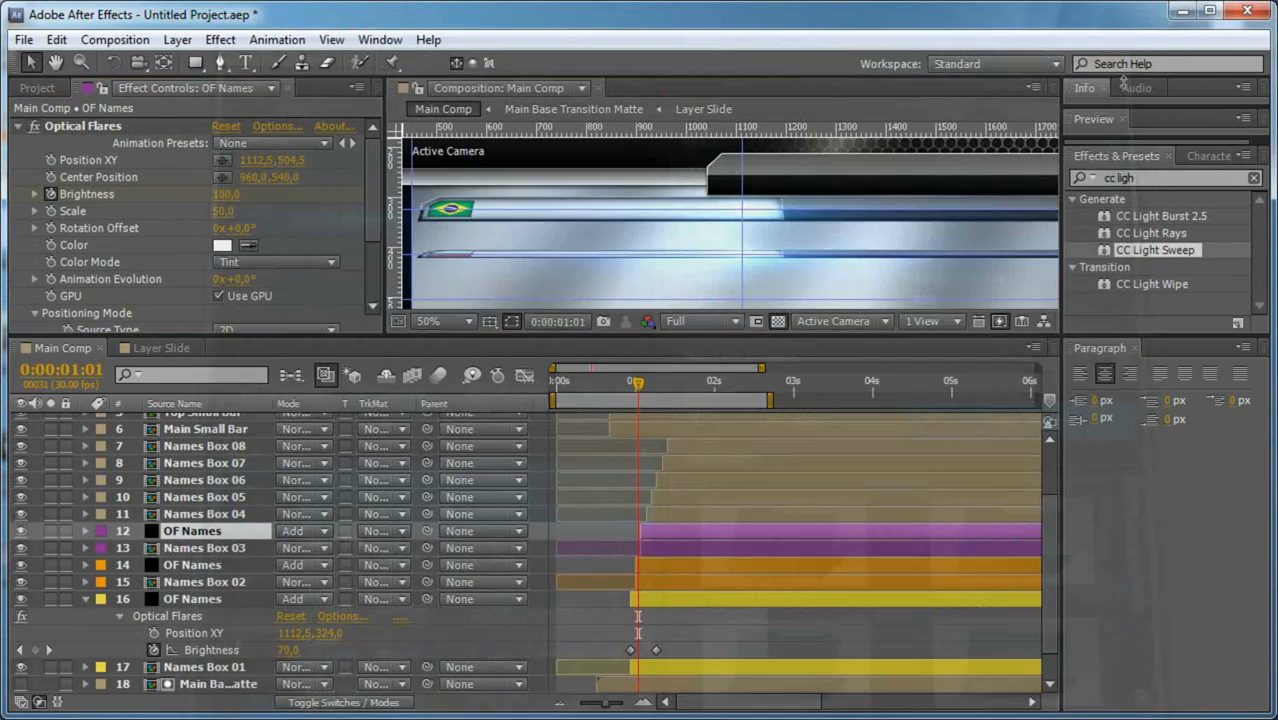
# Put a duplicate of the purple OF Names layer directly above Names Box 04 and align its start with that box.
pyautogui.moveTo(637, 383)
pyautogui.mouseDown()
pyautogui.moveTo(643, 396)
pyautogui.moveTo(664, 392)
pyautogui.moveTo(645, 399)
pyautogui.mouseUp()
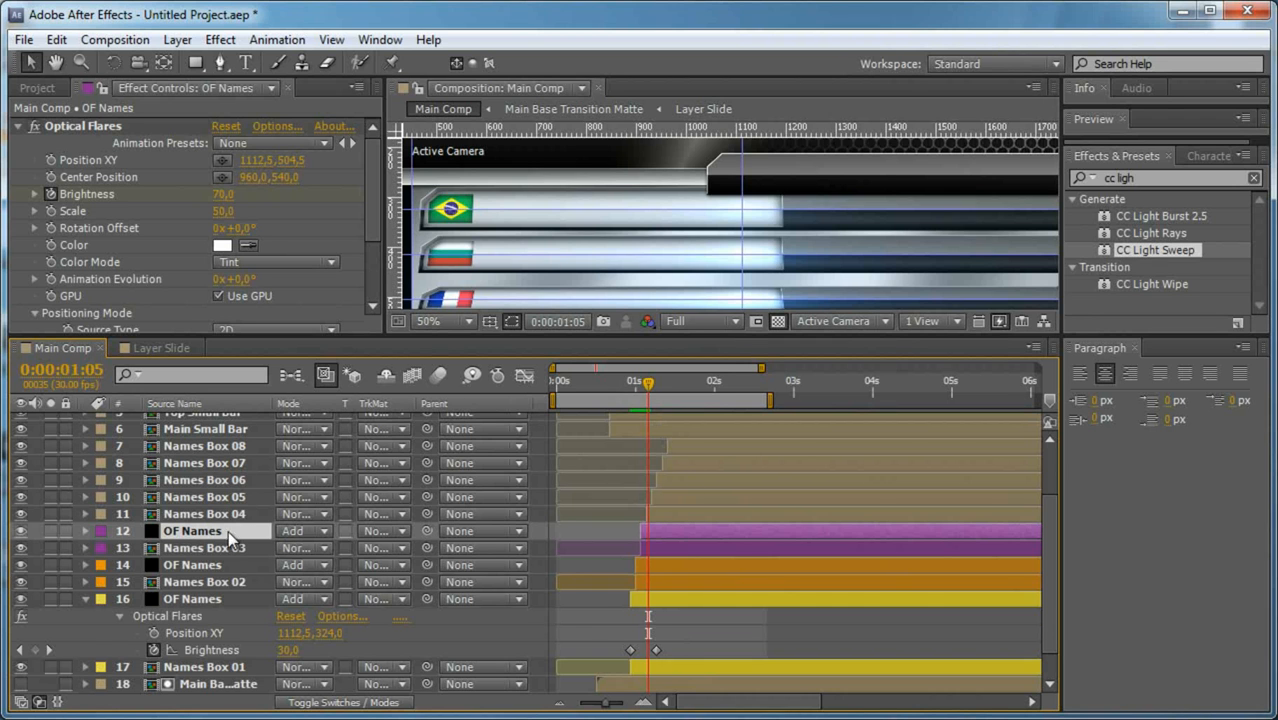
pyautogui.hotkey('ctrl', 'd')
pyautogui.hotkey('ctrl', ']')
pyautogui.press('[')
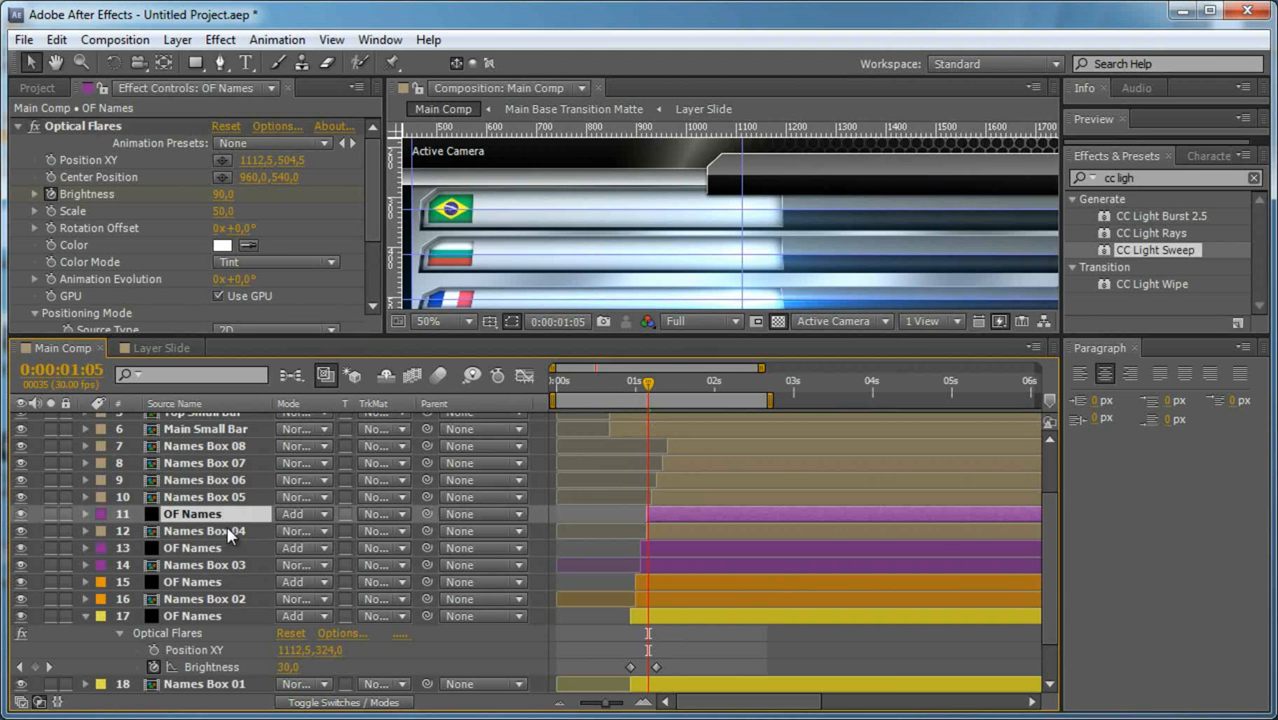
# Place the new OF Names flare where the guides cross on the fourth names box, at 1112.5, 595.
pyautogui.moveTo(667, 345); pyautogui.dragTo(667, 484)
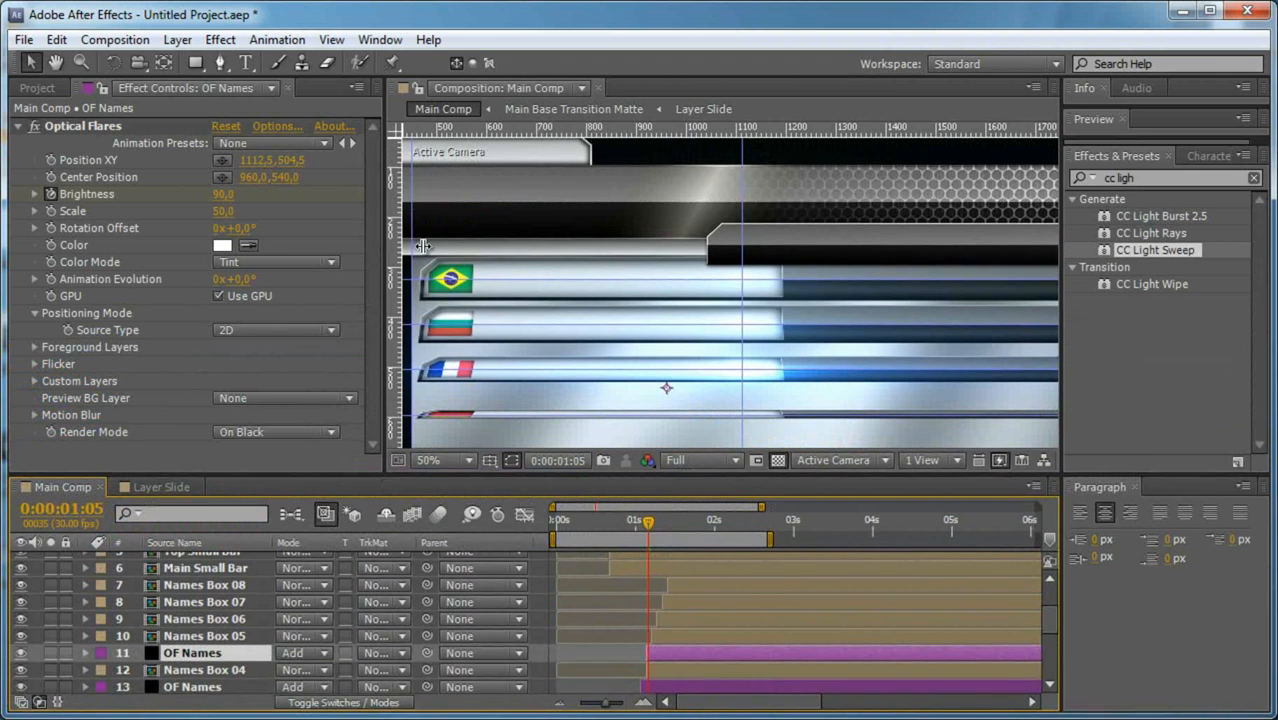
pyautogui.click(100, 134)
pyautogui.click(222, 160)
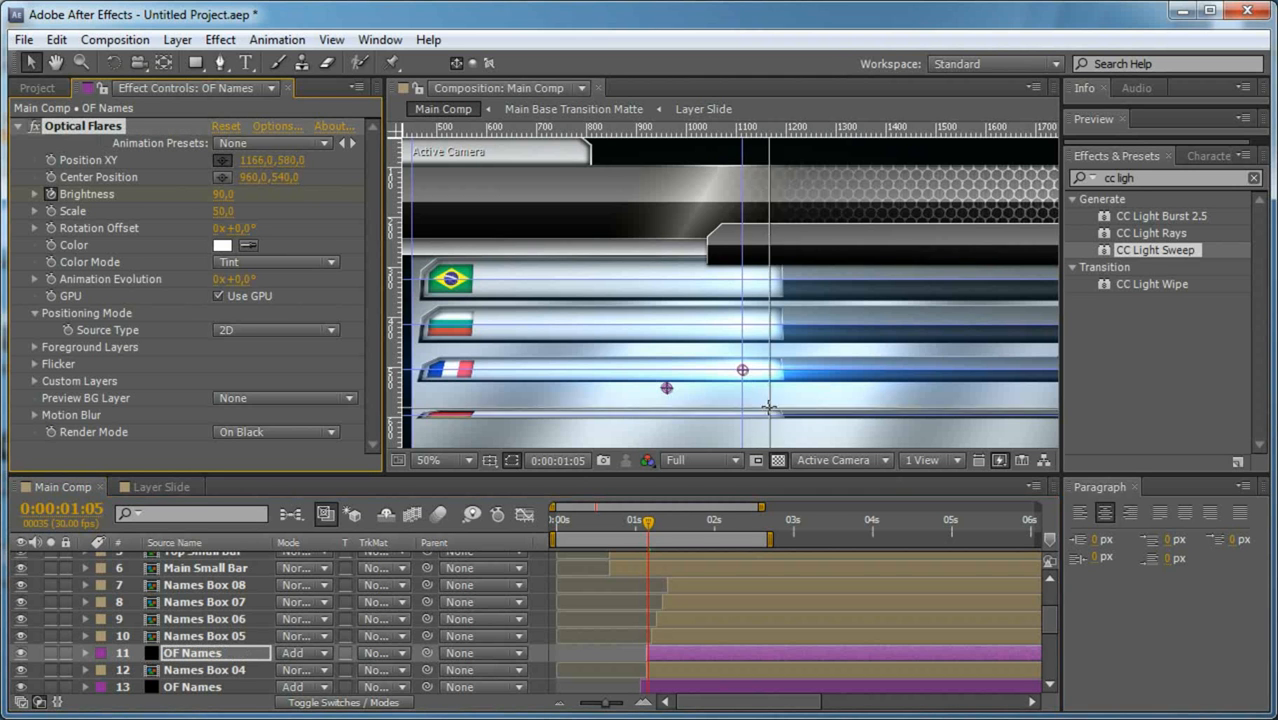
pyautogui.click(713, 394)
pyautogui.moveTo(713, 394); pyautogui.dragTo(742, 416)
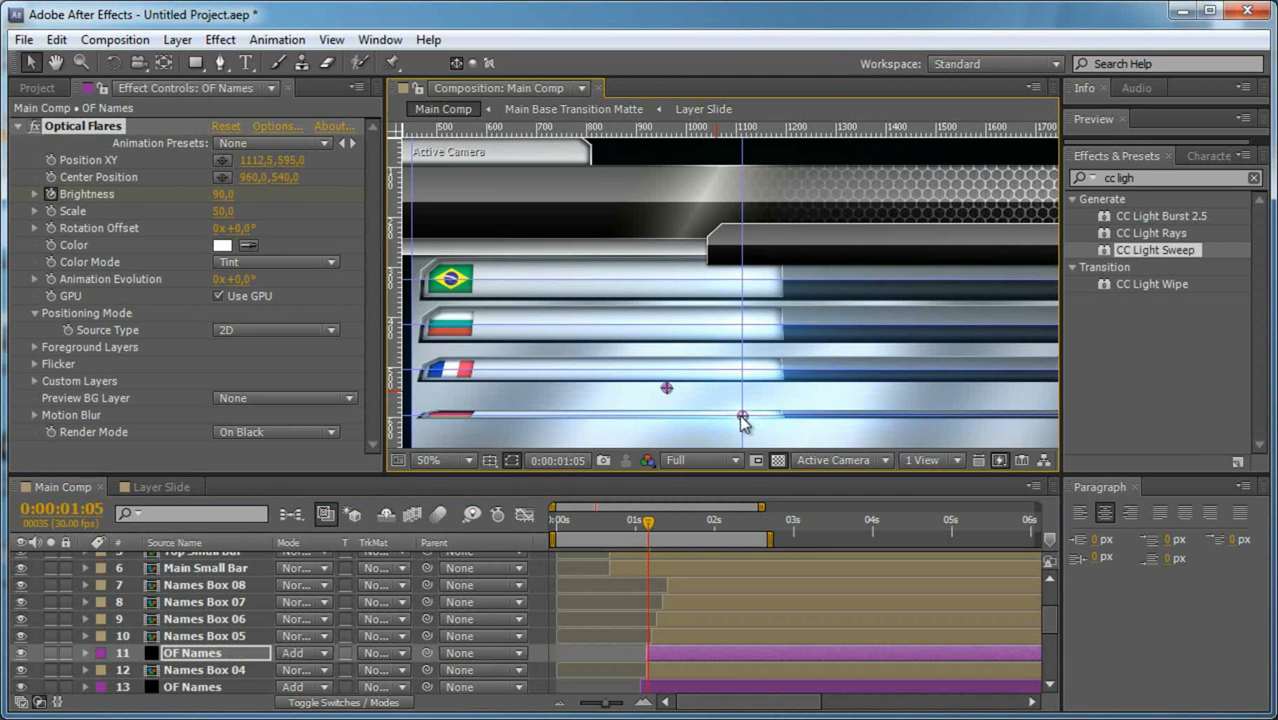
# Duplicate the flare layer directly above Names Box 05, aligned with that box's start, and place its flare at the guide crossing 1112.5, 685.
pyautogui.click(224, 654)
pyautogui.moveTo(219, 654); pyautogui.dragTo(246, 632)
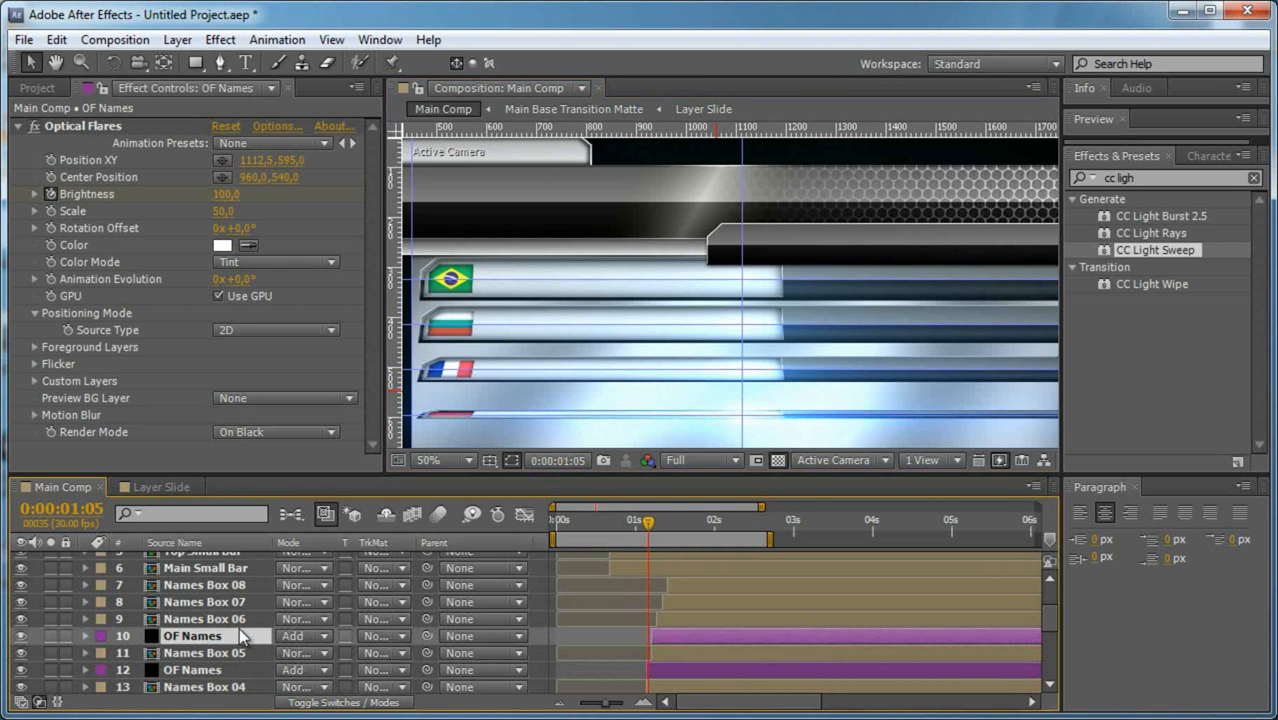
pyautogui.click(92, 126)
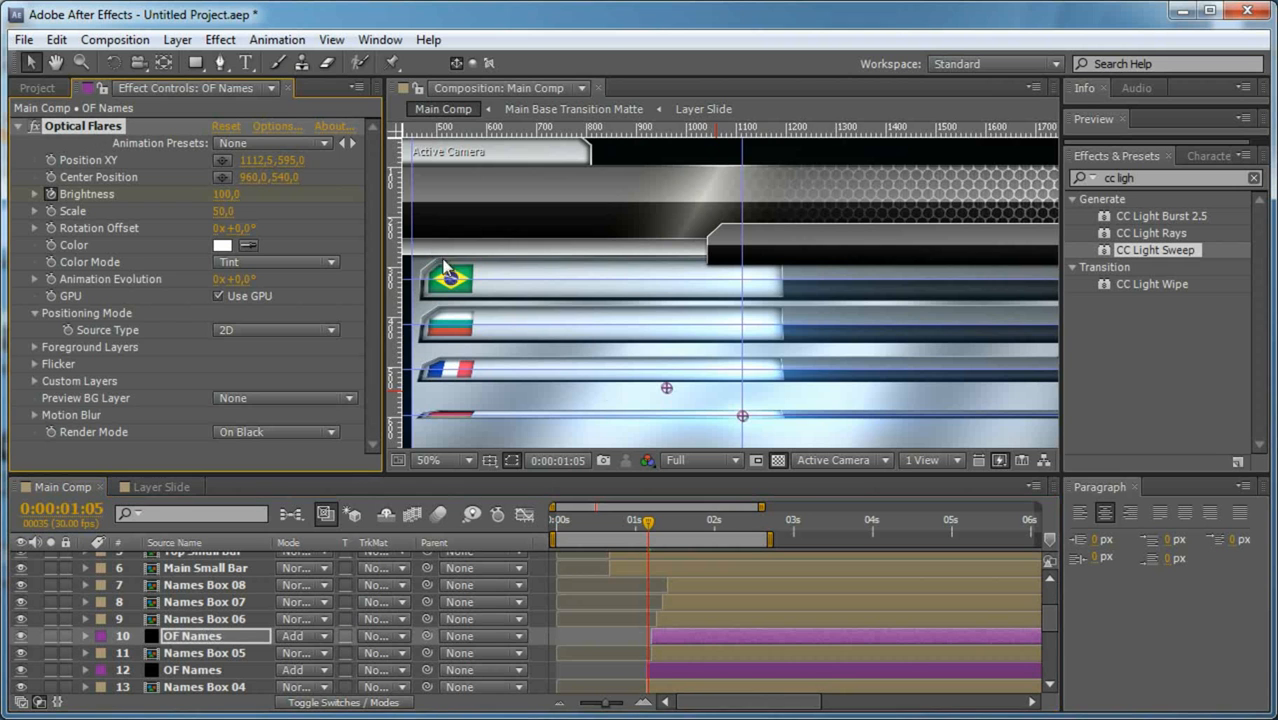
pyautogui.press('space')
pyautogui.moveTo(774, 379); pyautogui.dragTo(772, 292)
pyautogui.click(223, 161)
pyautogui.click(687, 356)
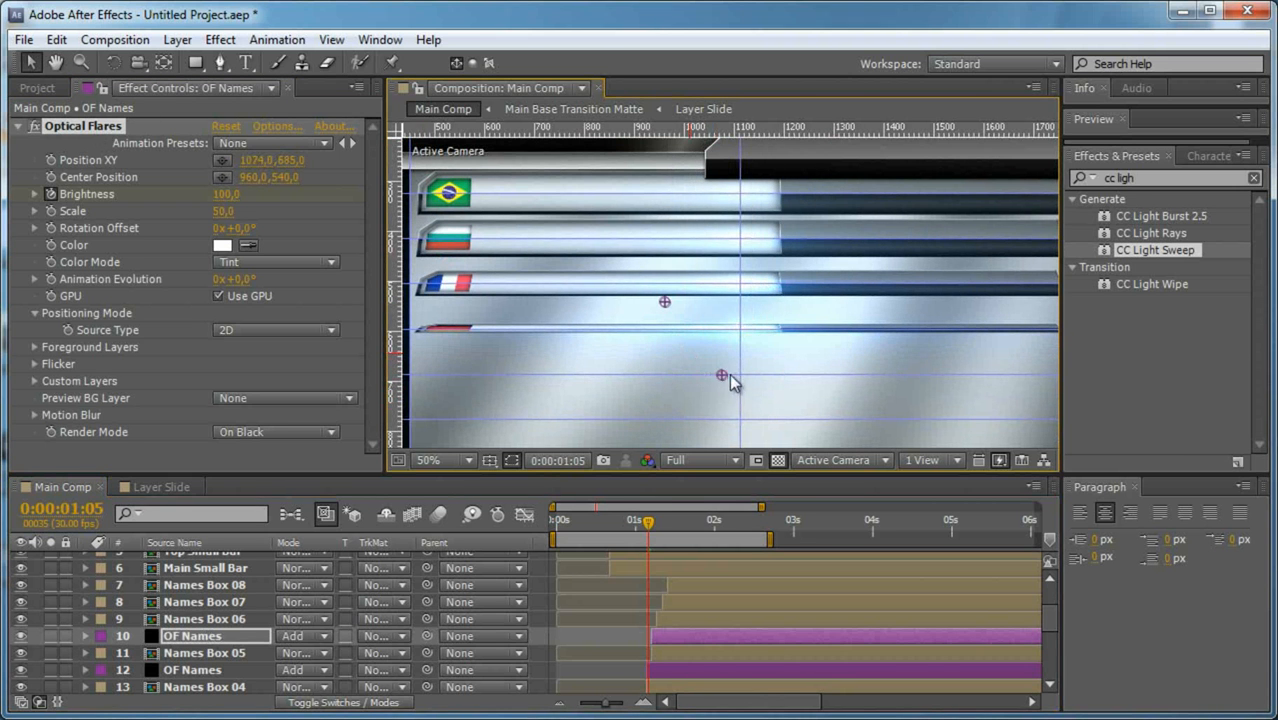
# Duplicate the flare layer directly above Names Box 06, aligned with that box's start, and place its flare at the guide crossing 1112.5, 776.5.
pyautogui.click(239, 641)
pyautogui.hotkey('ctrl', 'd')
pyautogui.moveTo(239, 641); pyautogui.dragTo(275, 621)
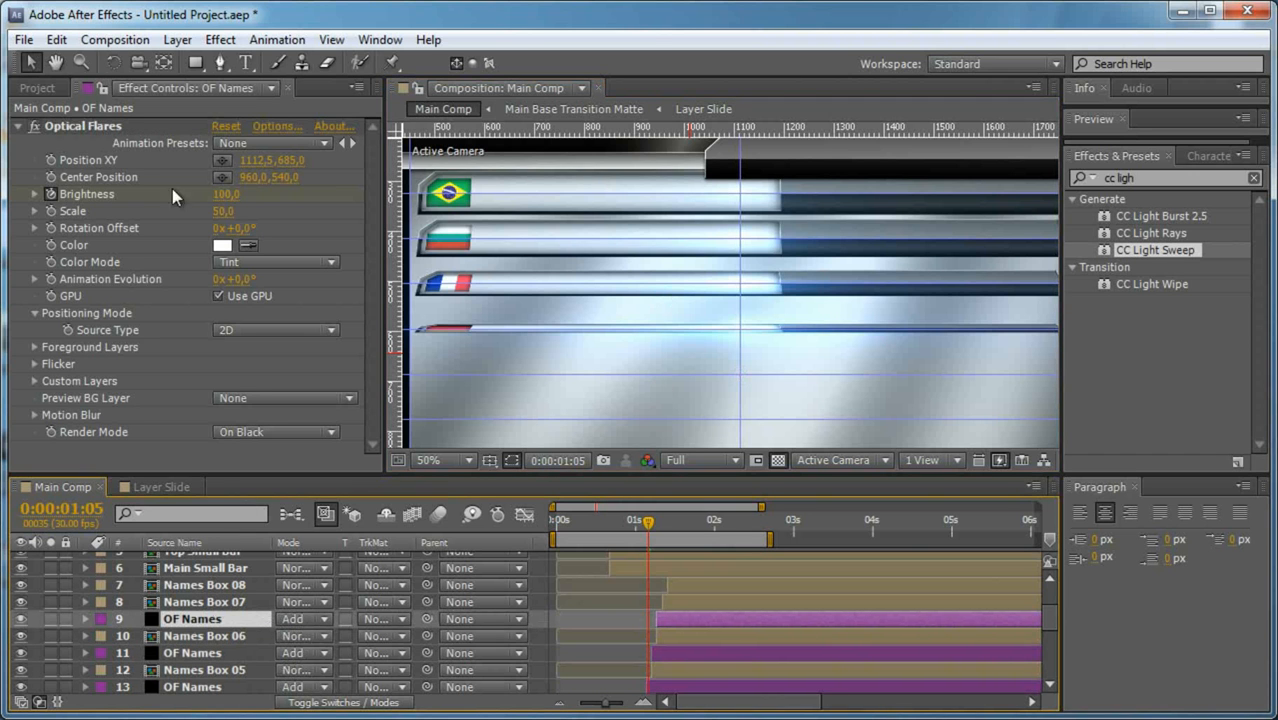
pyautogui.click(97, 132)
pyautogui.click(223, 161)
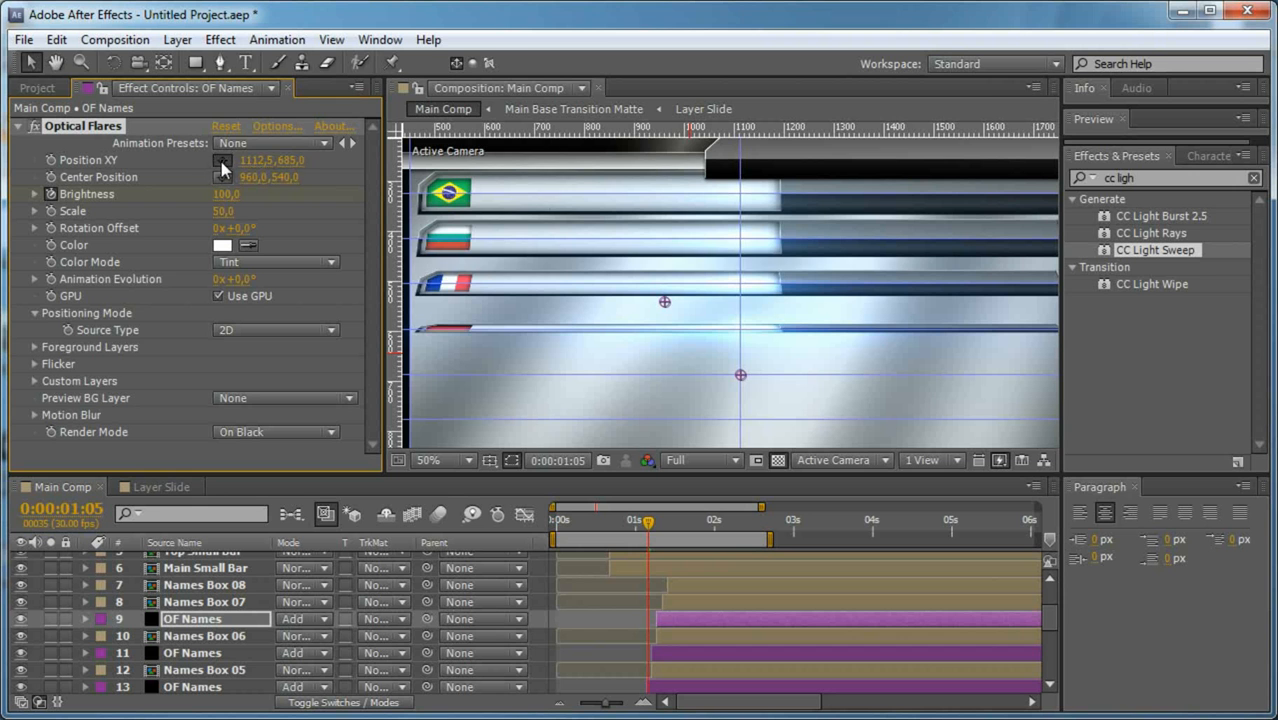
pyautogui.click(690, 403)
# Duplicate the flare layer directly above Names Box 07, aligned with that box's start, and place its flare at the guide crossing 1112.5, 868.
pyautogui.moveTo(777, 435); pyautogui.dragTo(782, 273)
pyautogui.moveTo(207, 617); pyautogui.dragTo(243, 597)
pyautogui.hotkey('alt', 'pagedown')
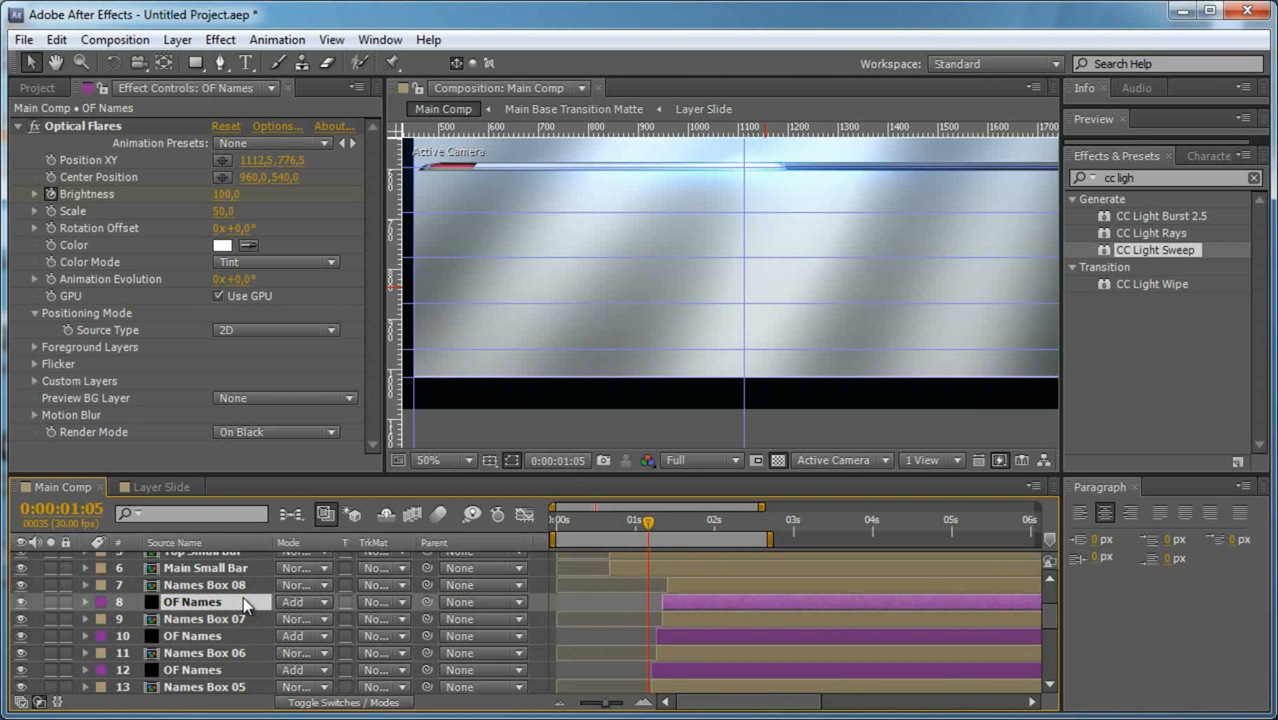
pyautogui.click(108, 124)
pyautogui.moveTo(744, 258); pyautogui.dragTo(702, 297)
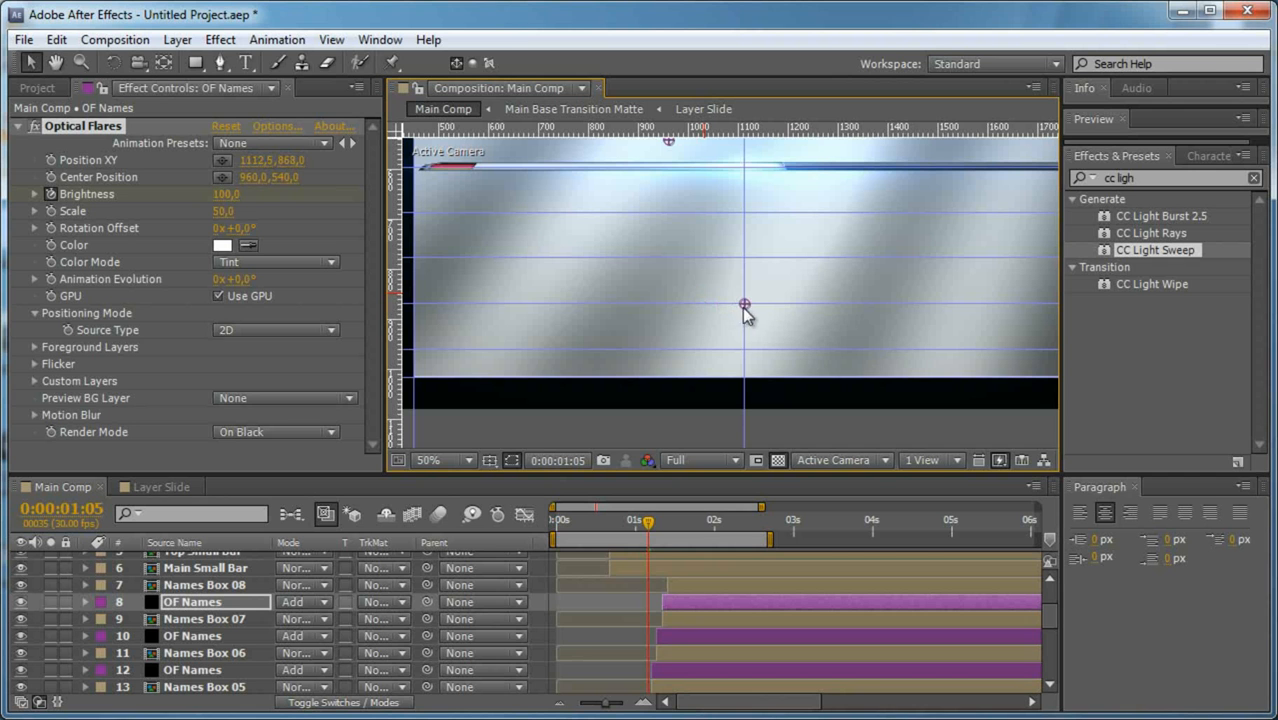
# Place the duplicated OF Names flare layer directly above Names Box 08 and position its flare at the guide crossing 1112.5, 959.
pyautogui.moveTo(224, 600)
pyautogui.mouseDown()
pyautogui.moveTo(244, 582)
pyautogui.moveTo(218, 581)
pyautogui.mouseUp()
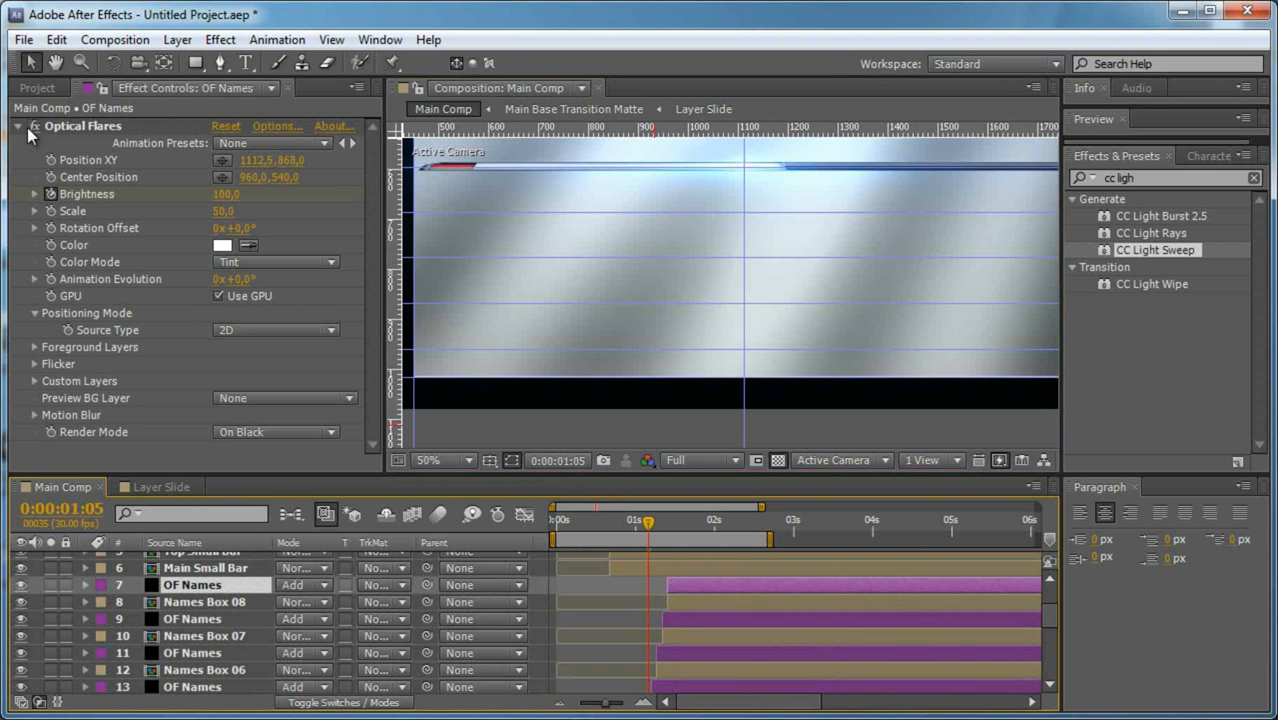
pyautogui.click(105, 128)
pyautogui.click(744, 349)
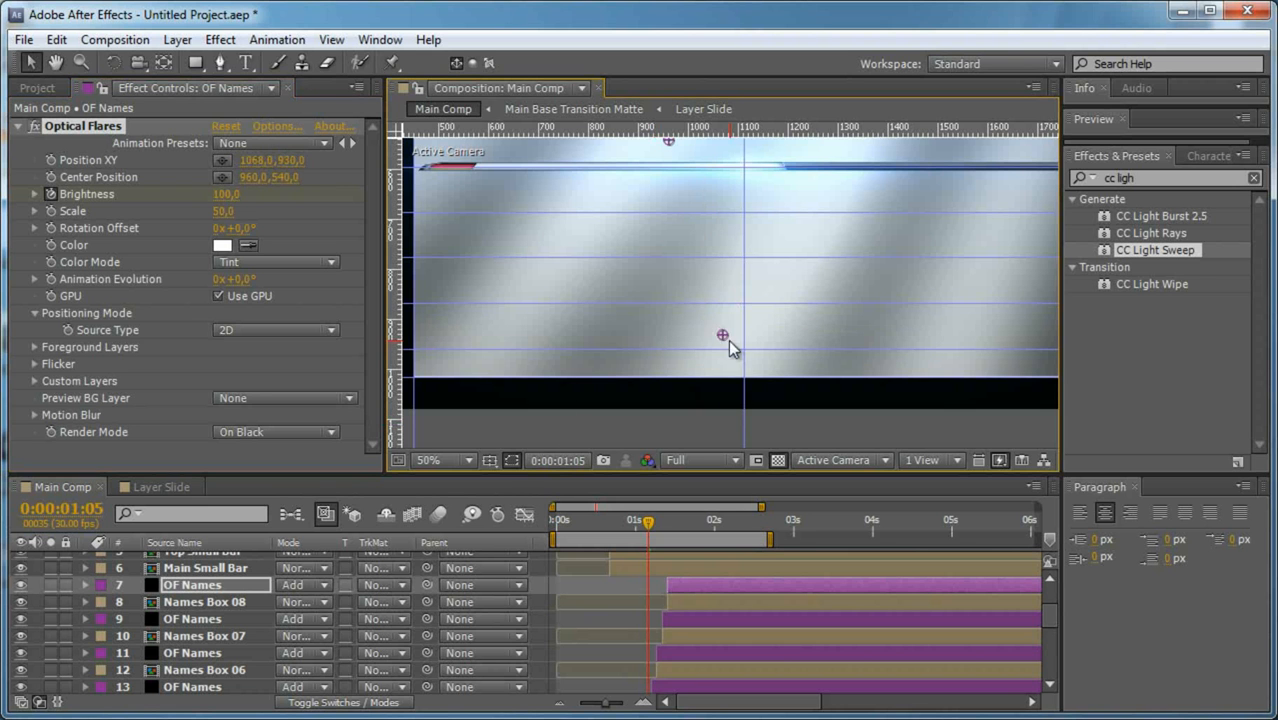
# Hide the guides in Main Comp and zoom the composition view out to 25%.
pyautogui.press('`')
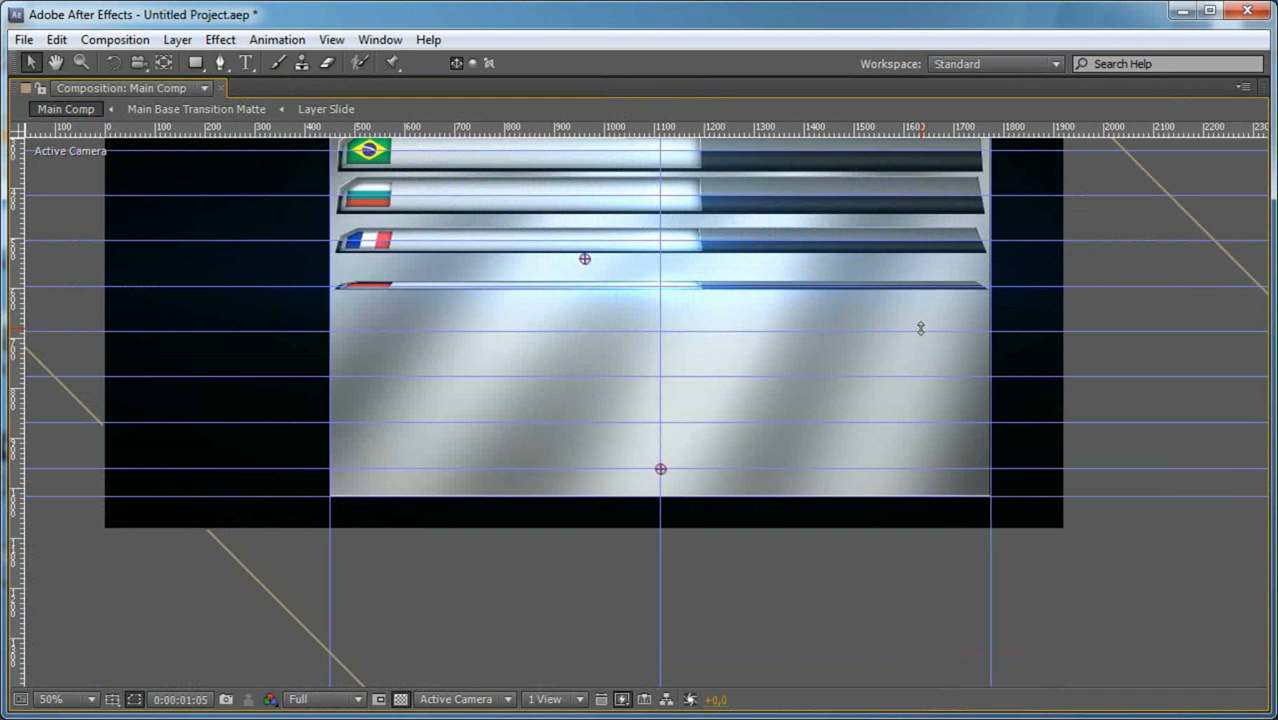
pyautogui.hotkey('ctrl', ';')
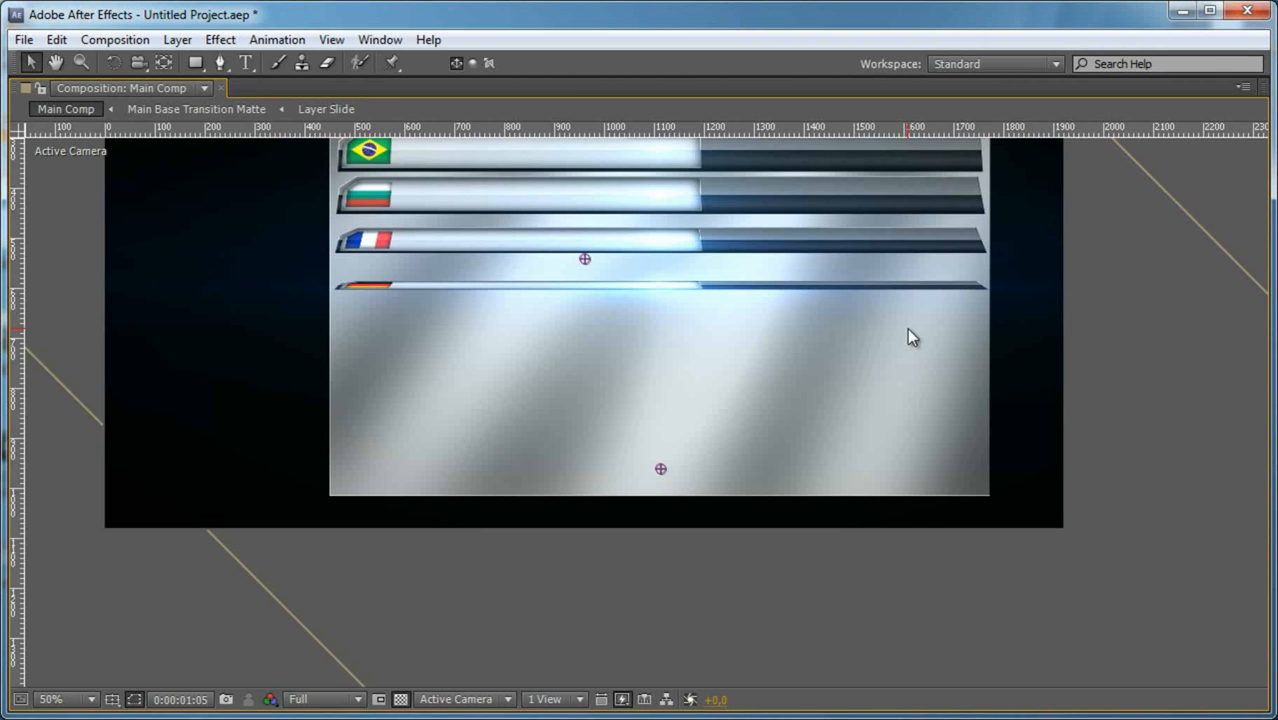
pyautogui.press(',')
pyautogui.press(',')
pyautogui.press('`')
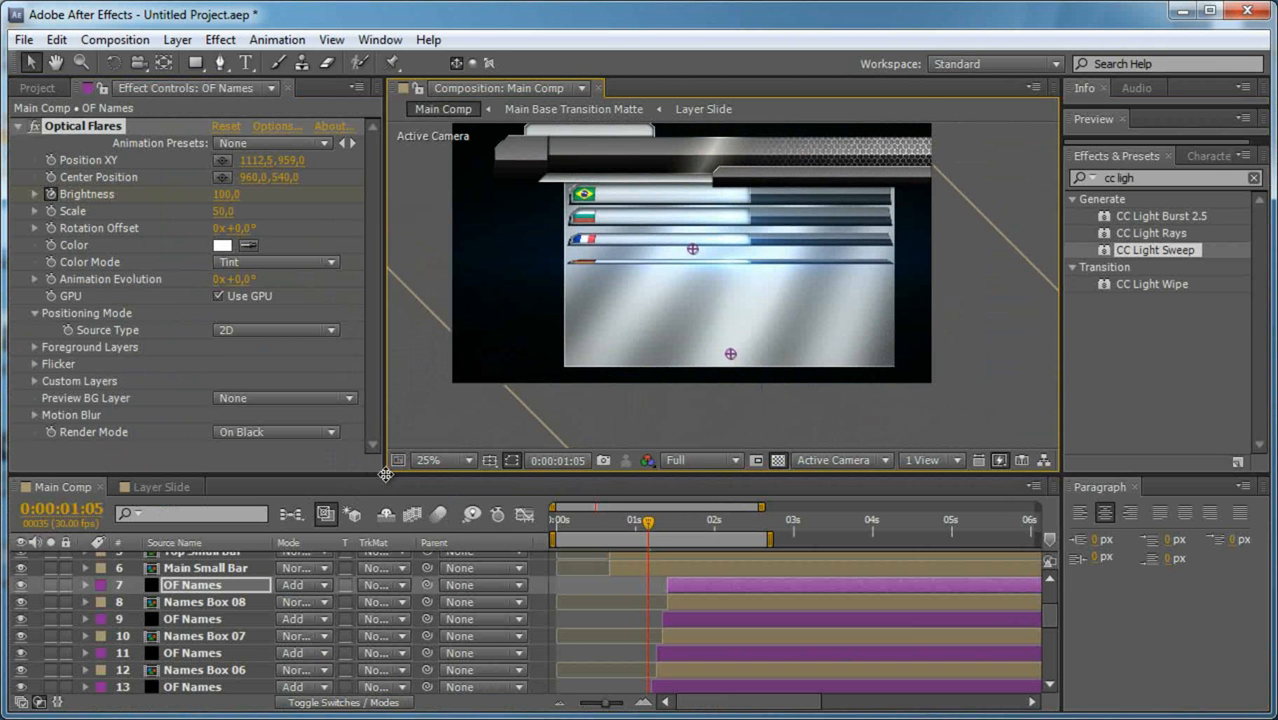
# Enlarge the composition view and play a RAM preview of the leaderboard animation with all the names box flares.
pyautogui.moveTo(385, 474); pyautogui.dragTo(168, 575)
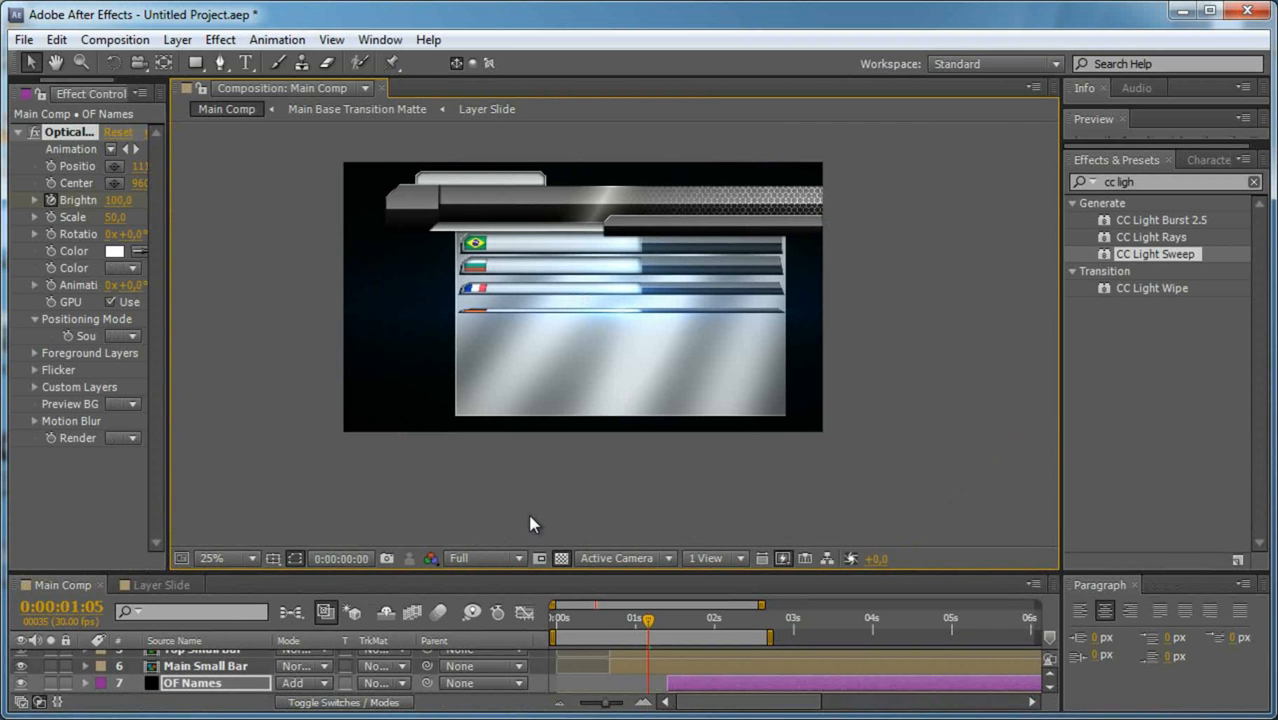
pyautogui.press('KP_0')
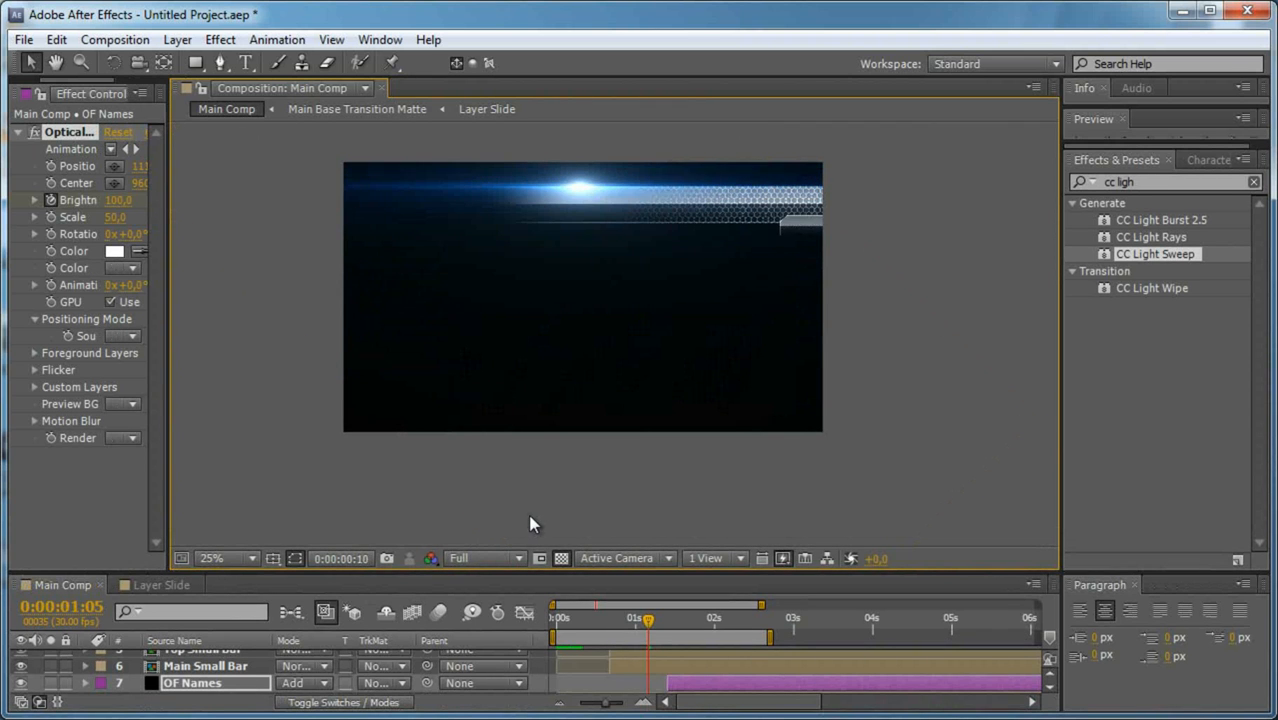
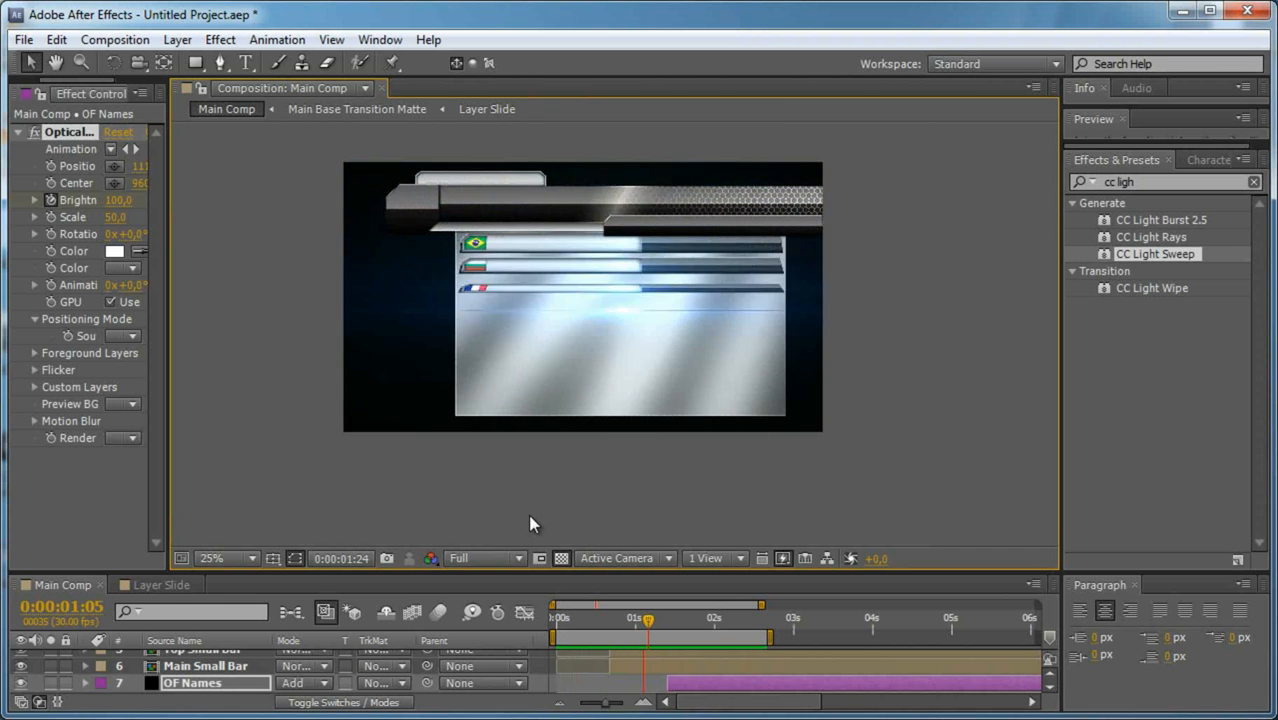
pyautogui.press('space')
# Collapse the properties of the OF Names layer above Names Box 01 and show the full leaderboard above the timeline.
pyautogui.moveTo(495, 570); pyautogui.dragTo(495, 243)
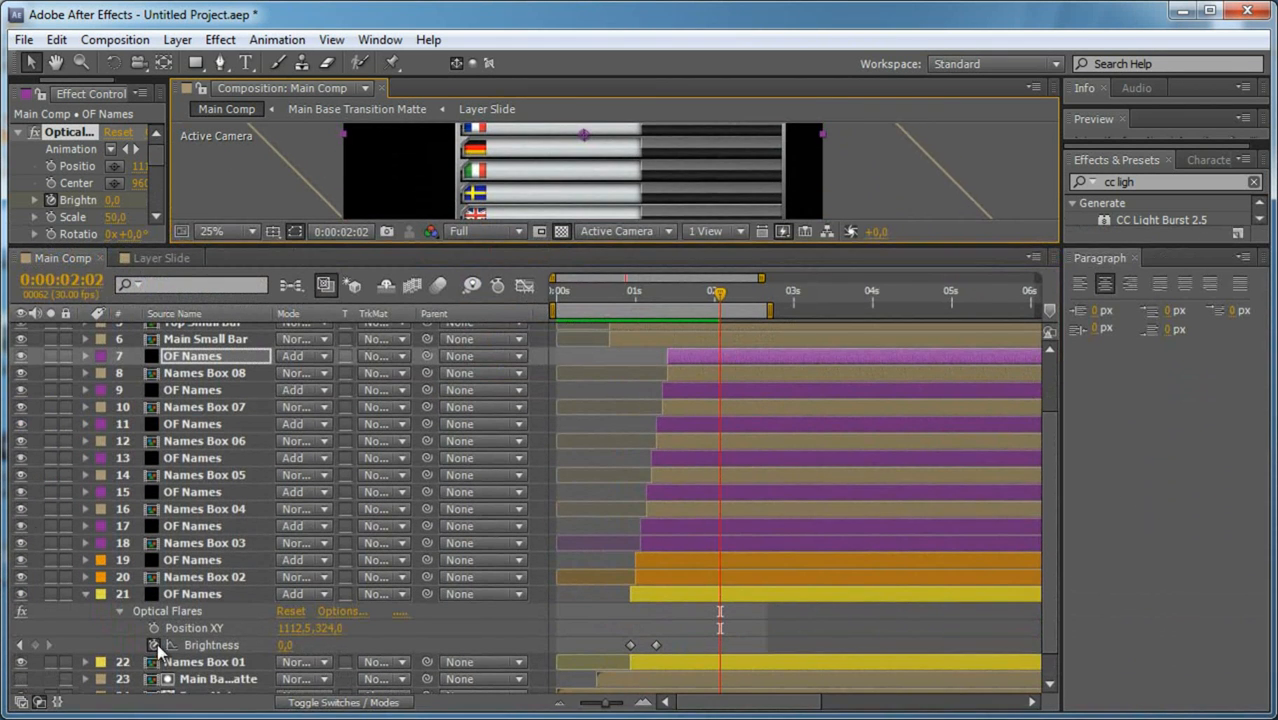
pyautogui.click(84, 594)
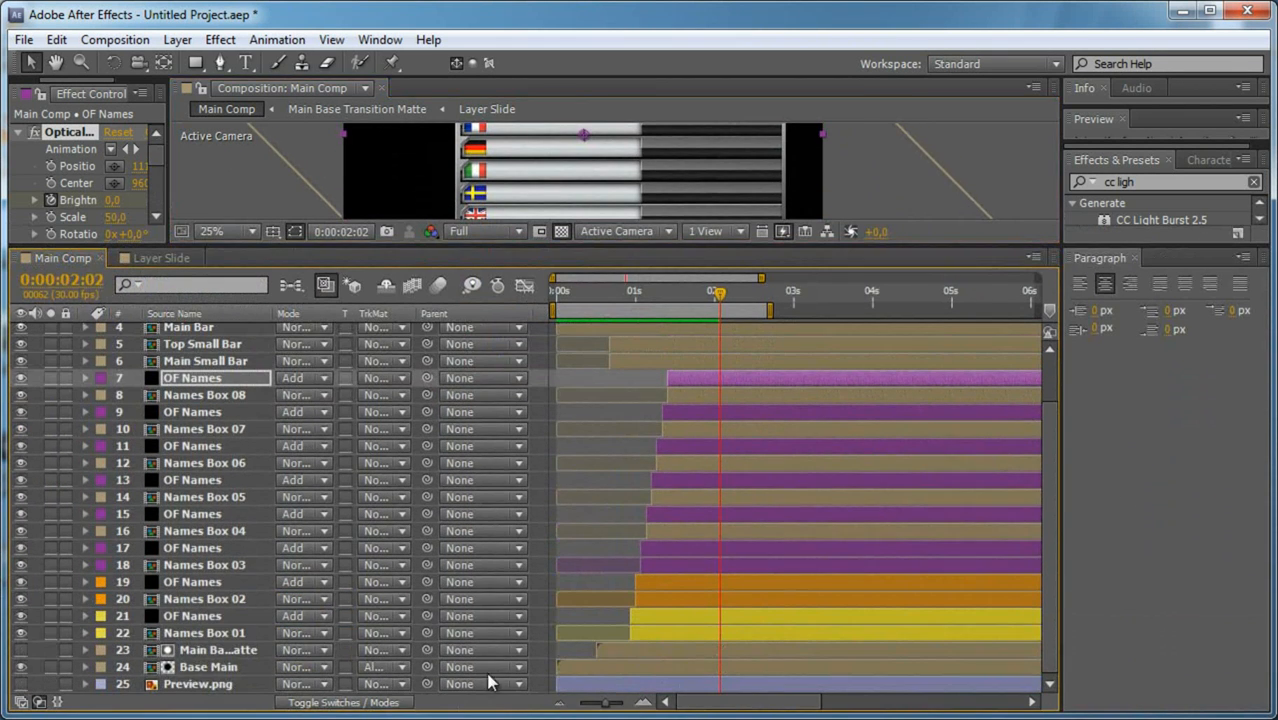
pyautogui.click(538, 646)
pyautogui.scroll(2, 575, 490)
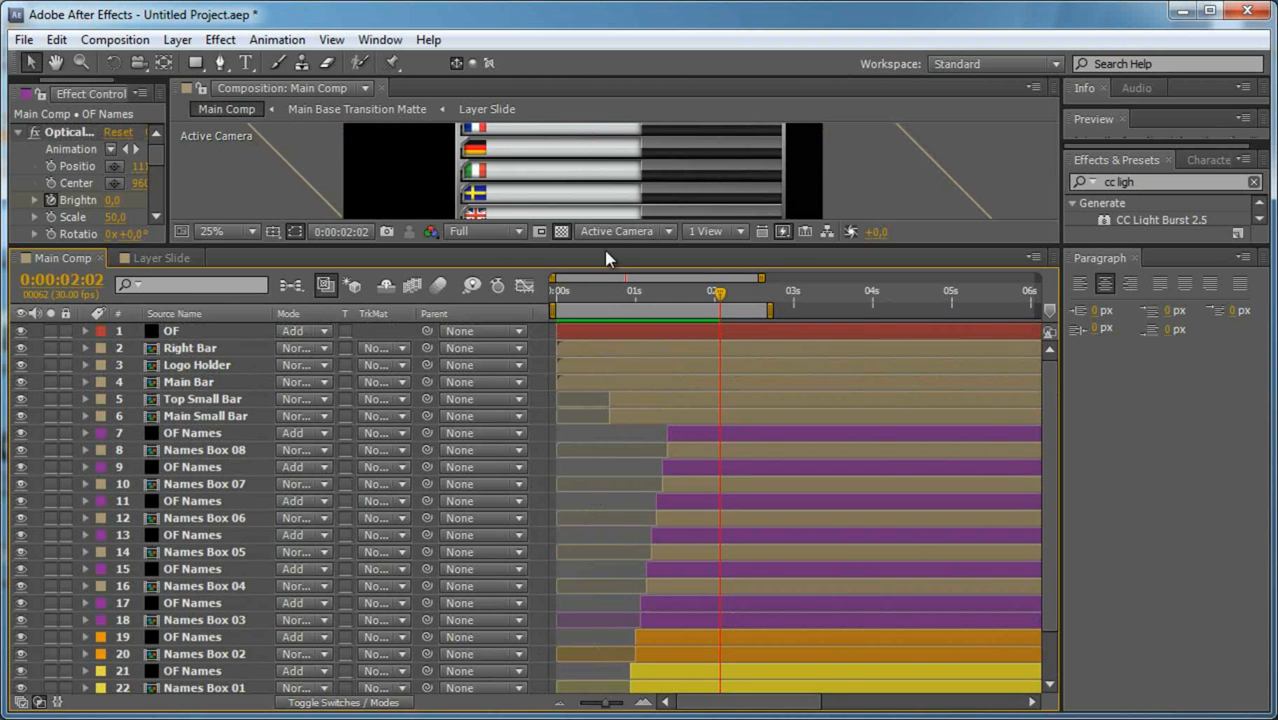
pyautogui.moveTo(597, 245); pyautogui.dragTo(597, 443)
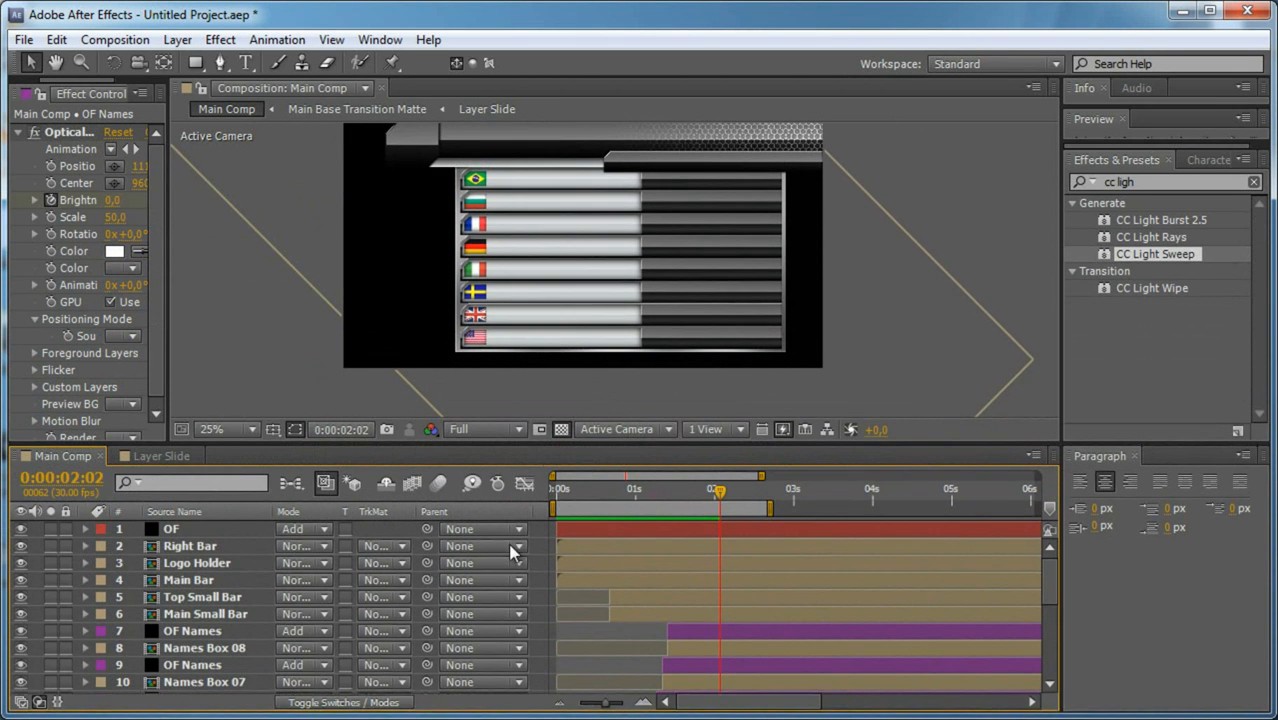
pyautogui.moveTo(661, 196); pyautogui.dragTo(646, 222)
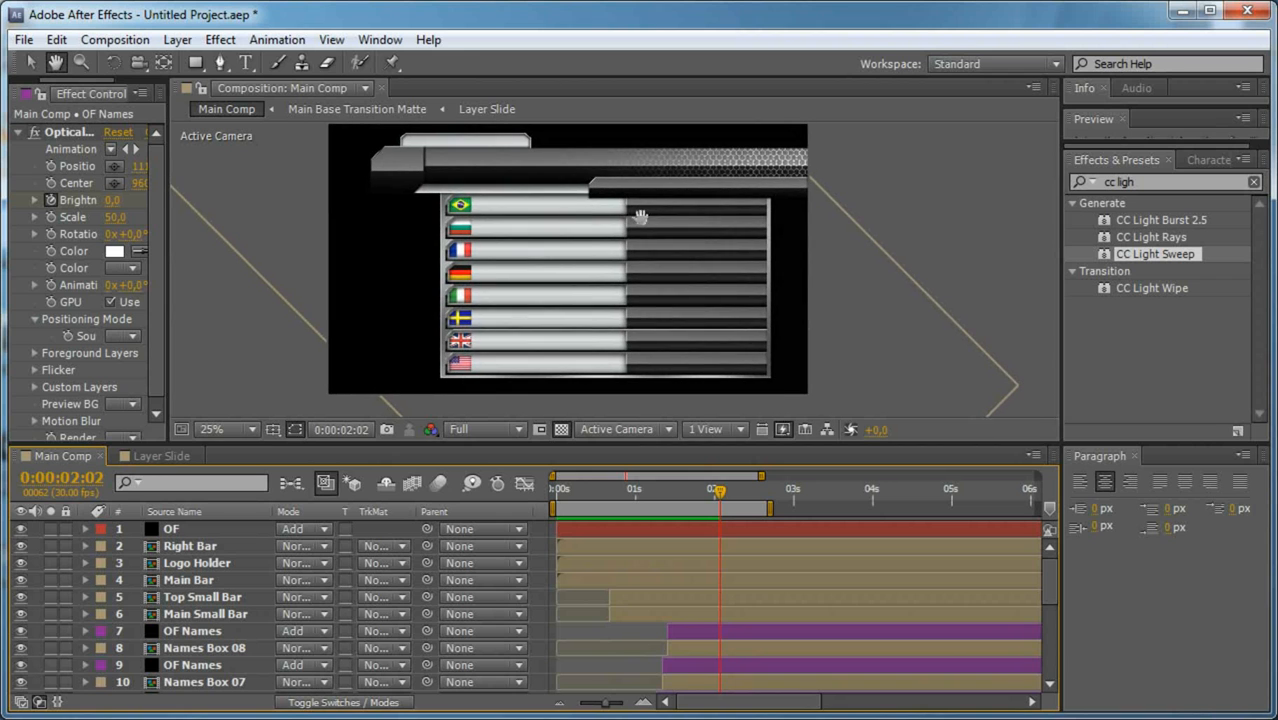
pyautogui.press('v')
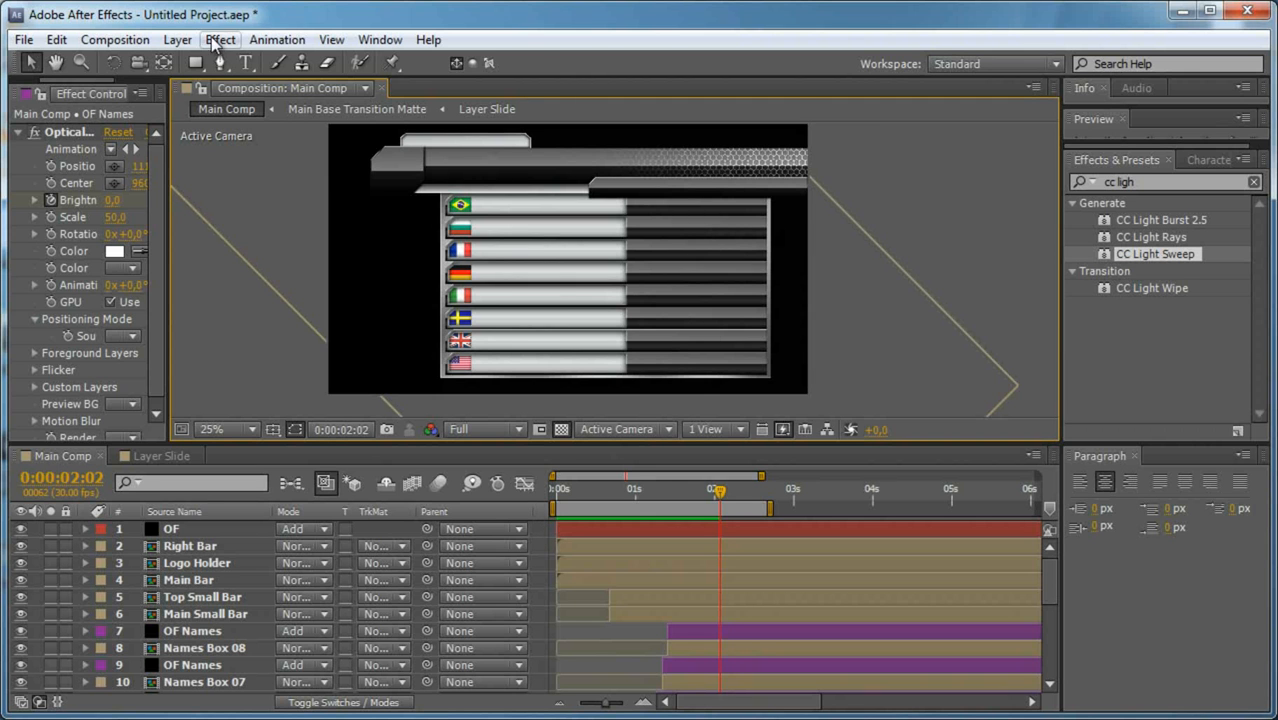
# Add a null object to Main Comp and name it Controler.
pyautogui.click(178, 39)
pyautogui.moveTo(205, 62)
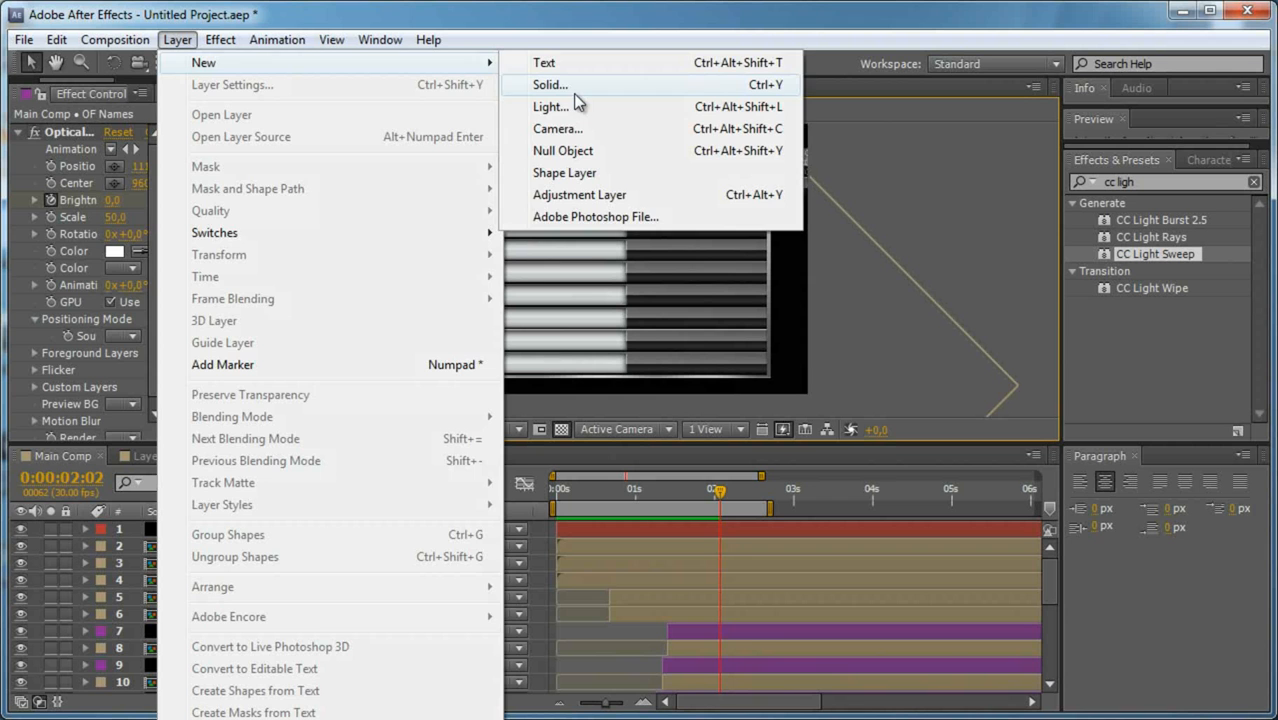
pyautogui.click(563, 150)
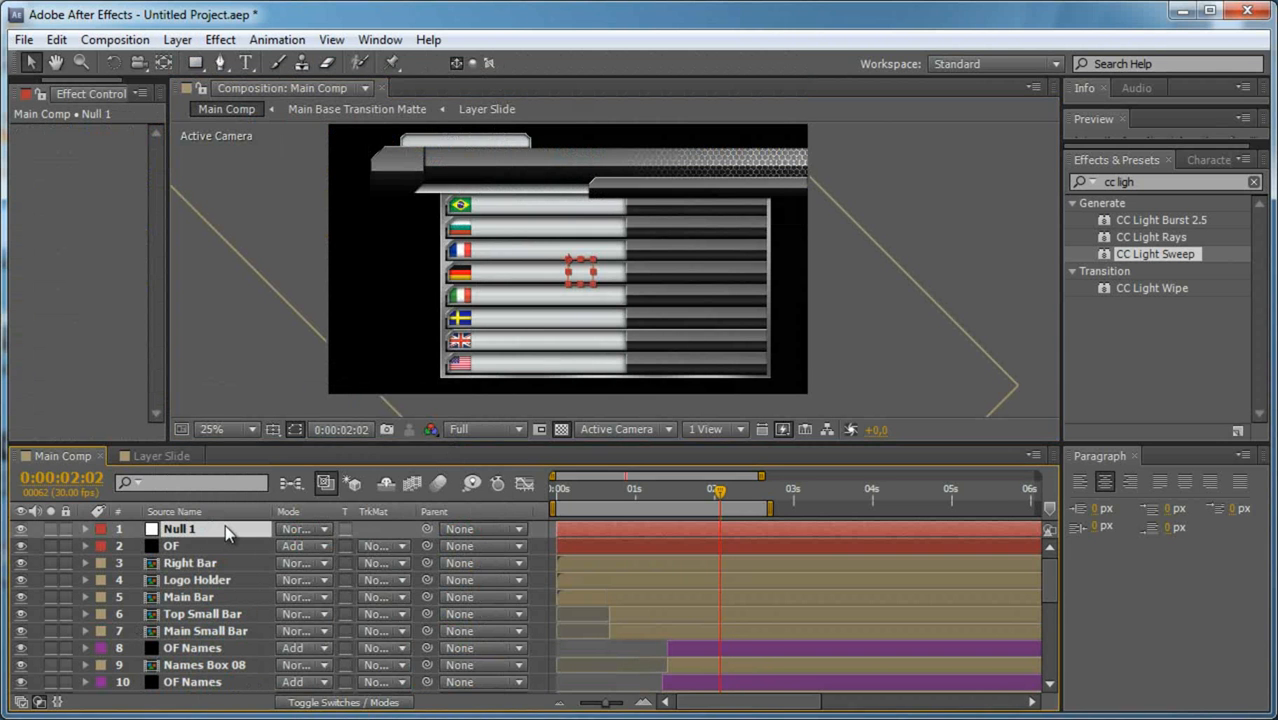
pyautogui.hotkey('ctrl', 'shift', 'y')
pyautogui.write('Controler')
pyautogui.press('Return')
# Apply a Color Control effect to the Controler null, duplicate it, and rename the first one Top Color.
pyautogui.click(220, 40)
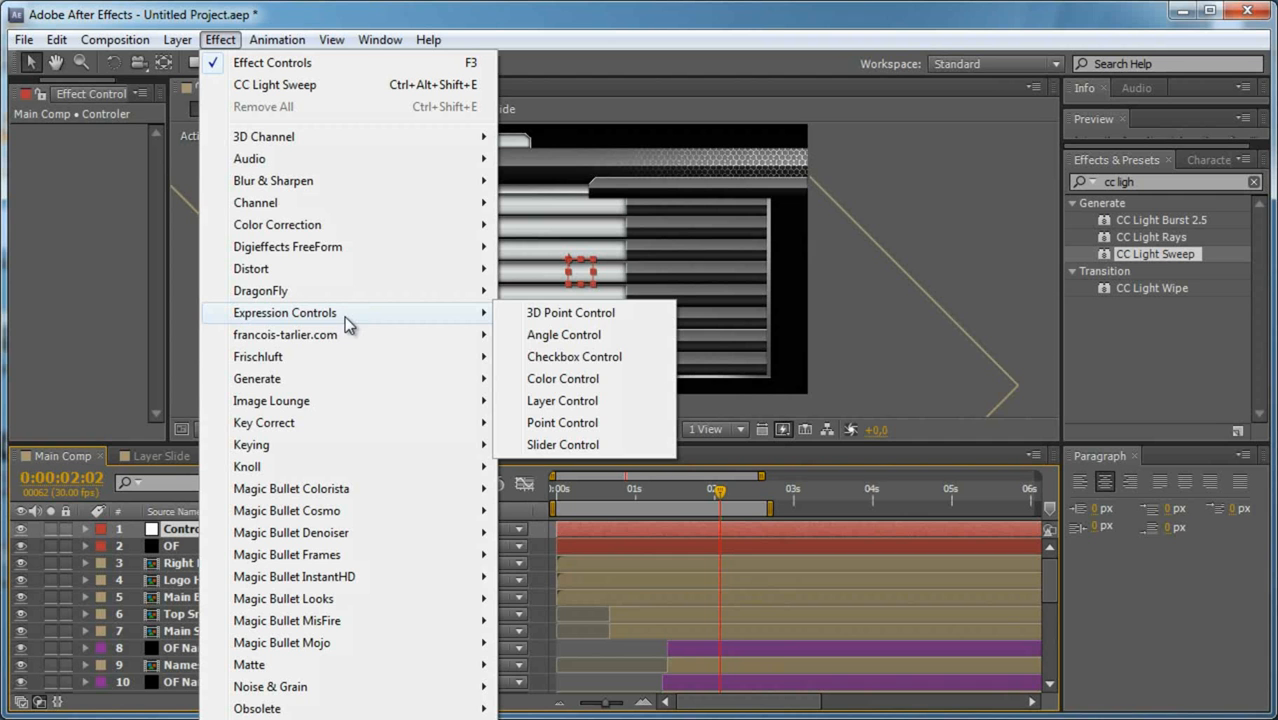
pyautogui.click(566, 386)
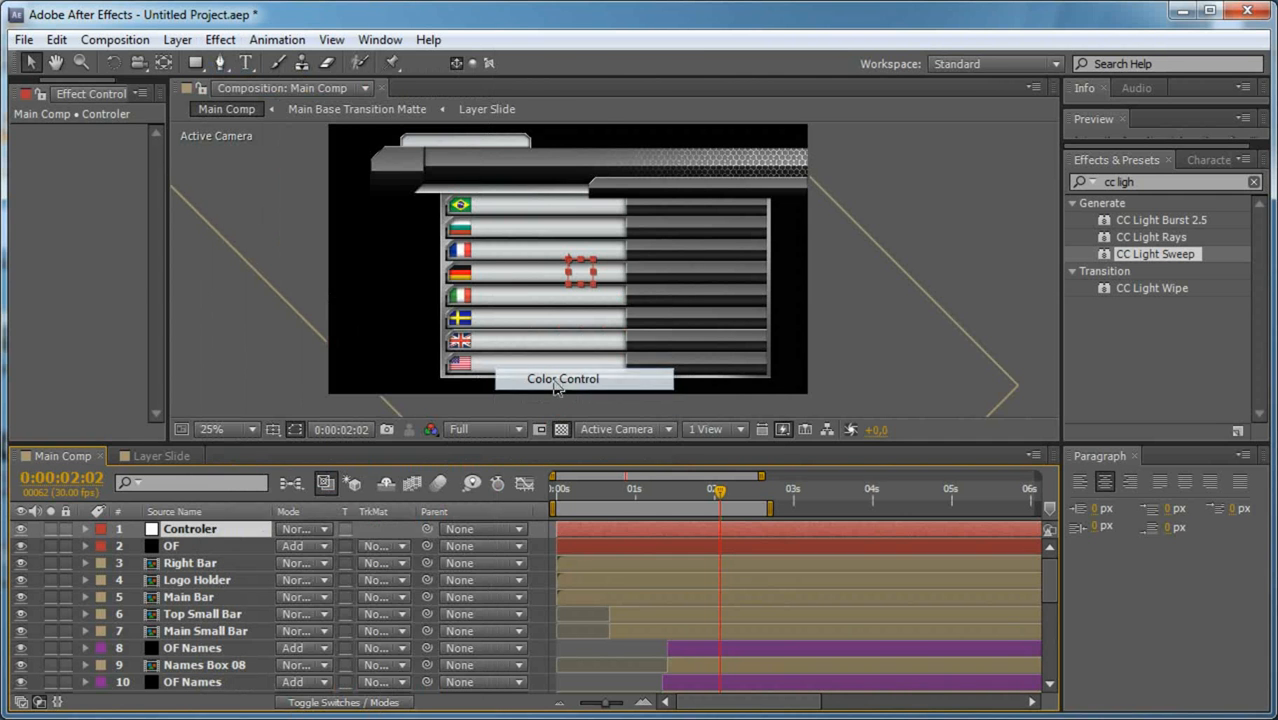
pyautogui.moveTo(164, 260); pyautogui.dragTo(452, 260)
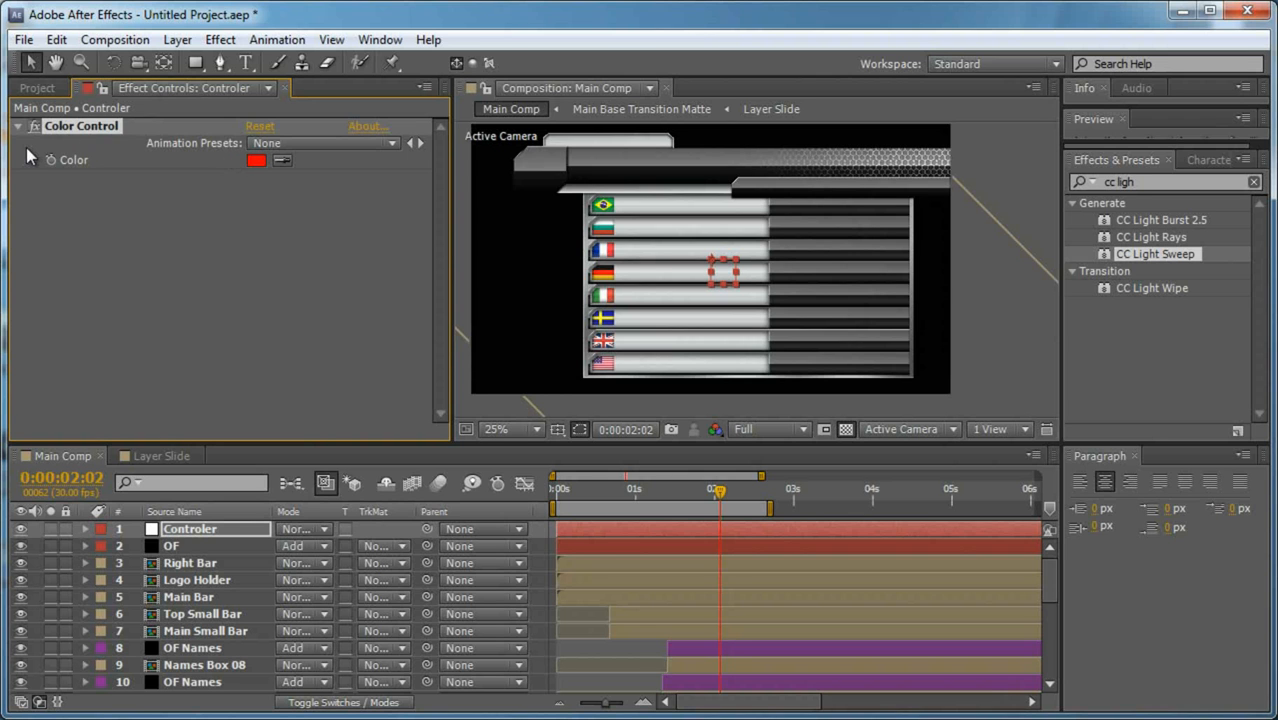
pyautogui.hotkey('ctrl', 'd')
pyautogui.click(84, 126)
pyautogui.press('Return')
pyautogui.write('Top Color')
pyautogui.press('Return')
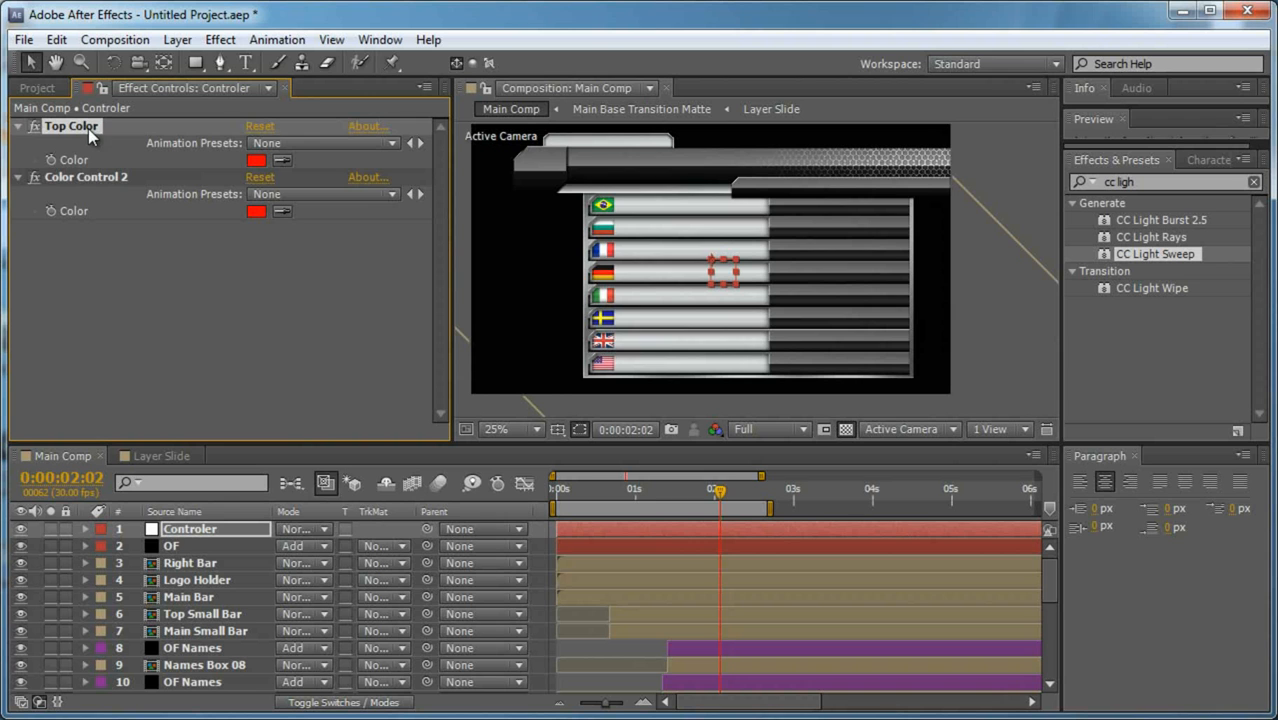
# Rename the second color control on the Controler null as Bottom Color.
pyautogui.click(110, 179)
pyautogui.press('Return')
pyautogui.write('Bot')
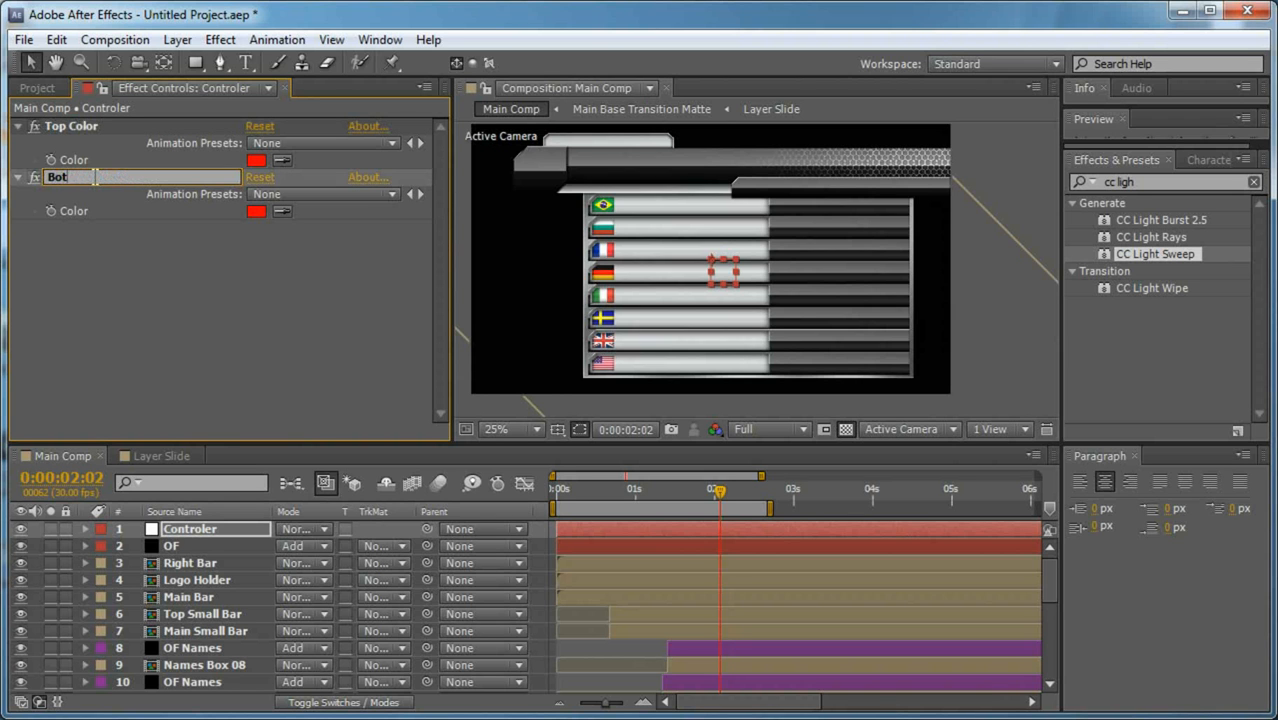
pyautogui.write('tom Color')
pyautogui.press('Return')
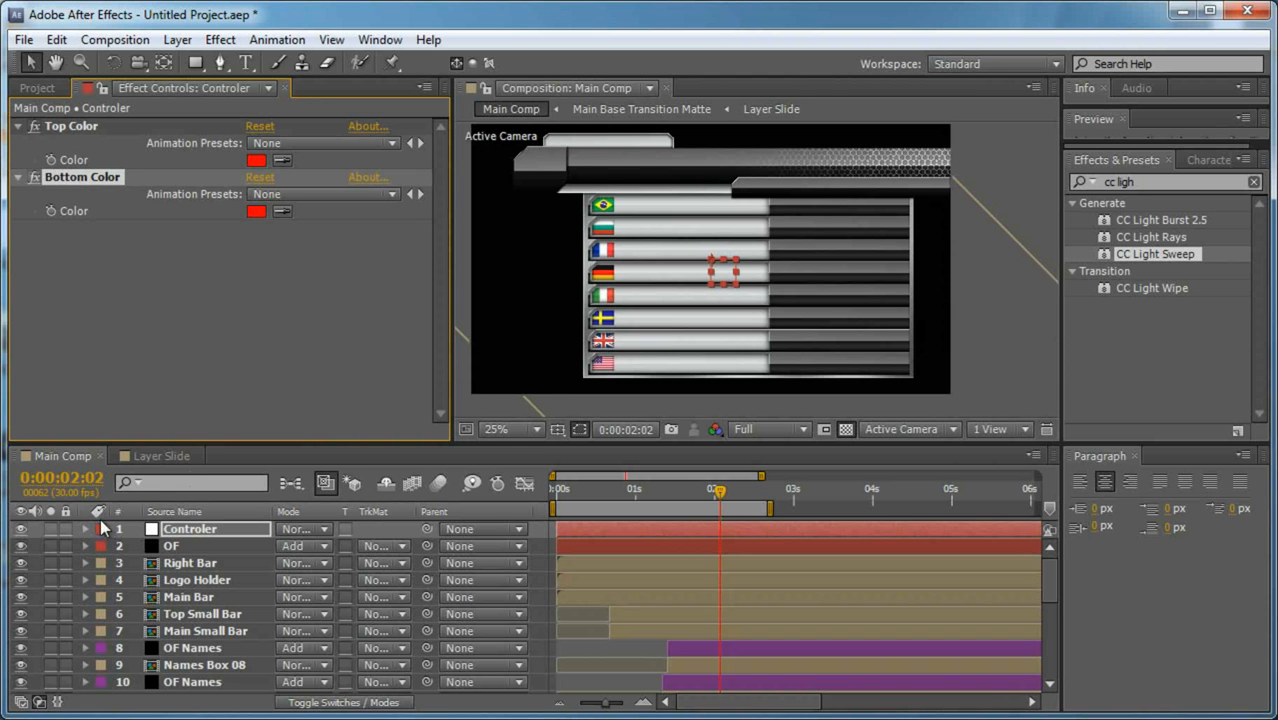
# Open the Logo Holder composition and dock its timeline below the Main Comp timeline, with both enlarged for linking properties.
pyautogui.doubleClick(200, 583)
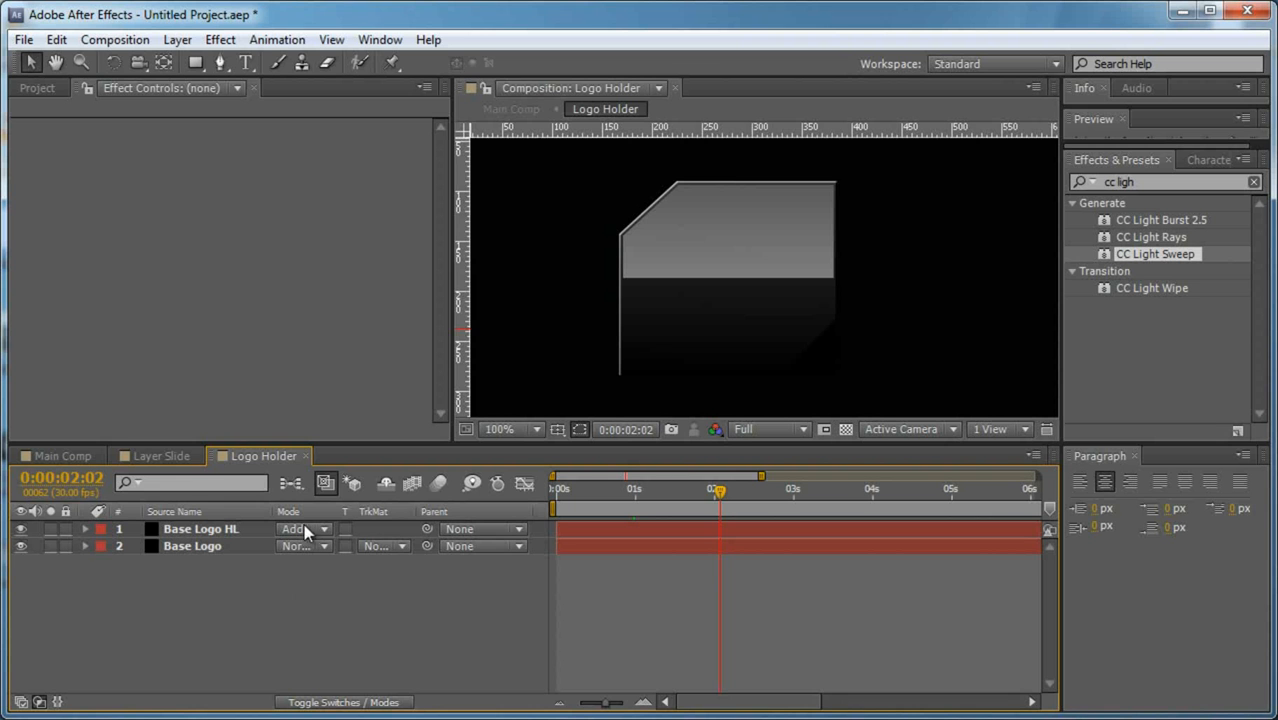
pyautogui.moveTo(214, 456); pyautogui.dragTo(205, 688)
pyautogui.moveTo(328, 443); pyautogui.dragTo(339, 383)
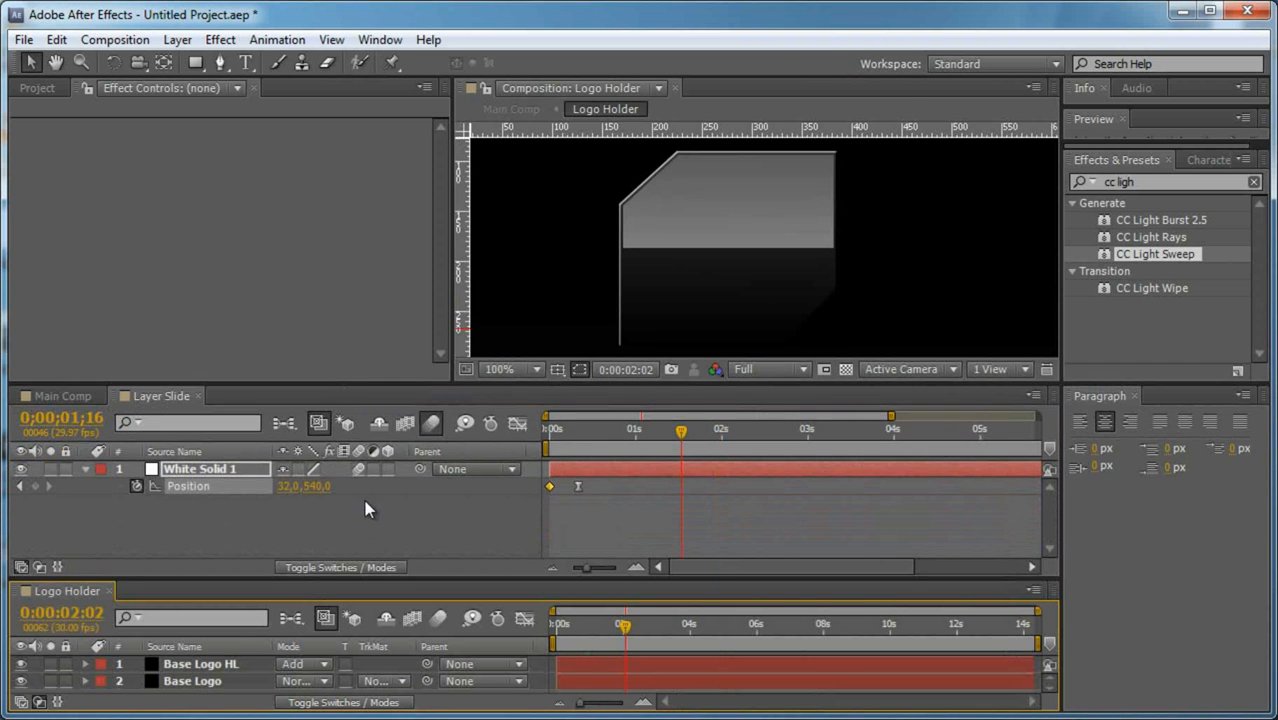
pyautogui.press('`')
pyautogui.press('`')
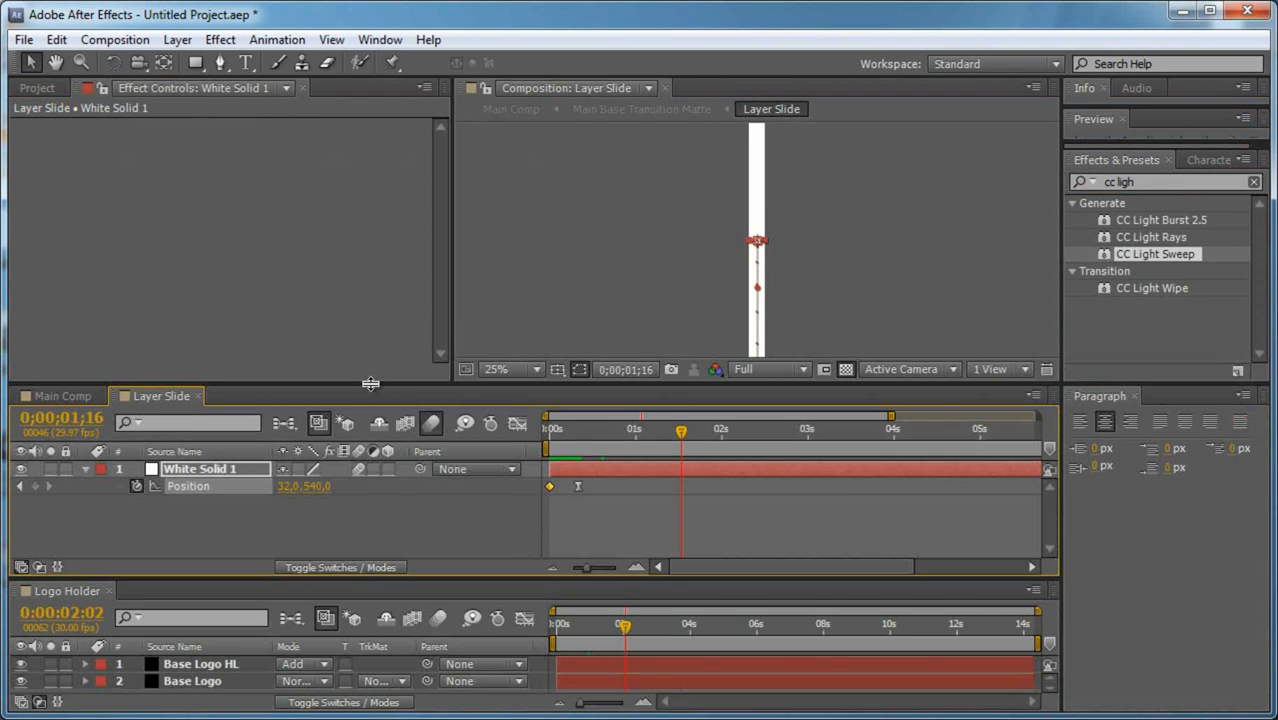
pyautogui.moveTo(370, 383); pyautogui.dragTo(372, 266)
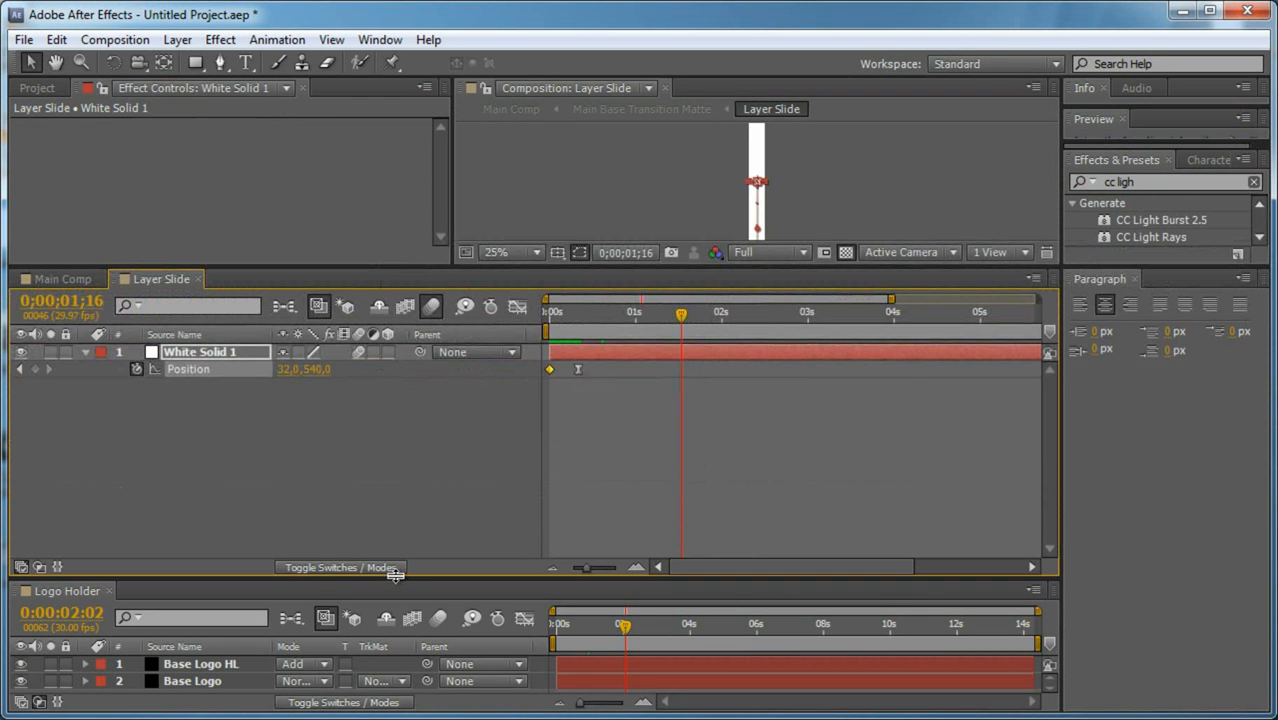
pyautogui.moveTo(395, 578); pyautogui.dragTo(345, 516)
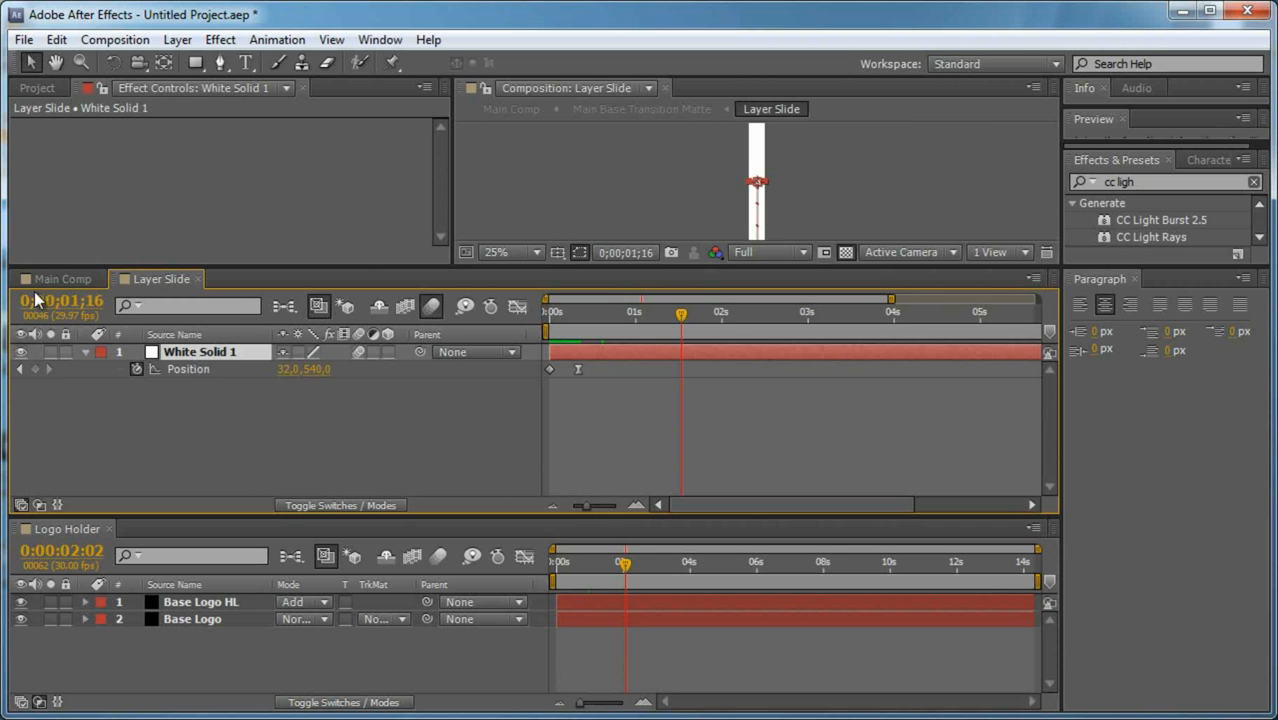
# Reveal the Color properties of Top Color and Bottom Color under the Controler layer in the Main Comp timeline.
pyautogui.click(62, 279)
pyautogui.click(197, 350)
pyautogui.press('e')
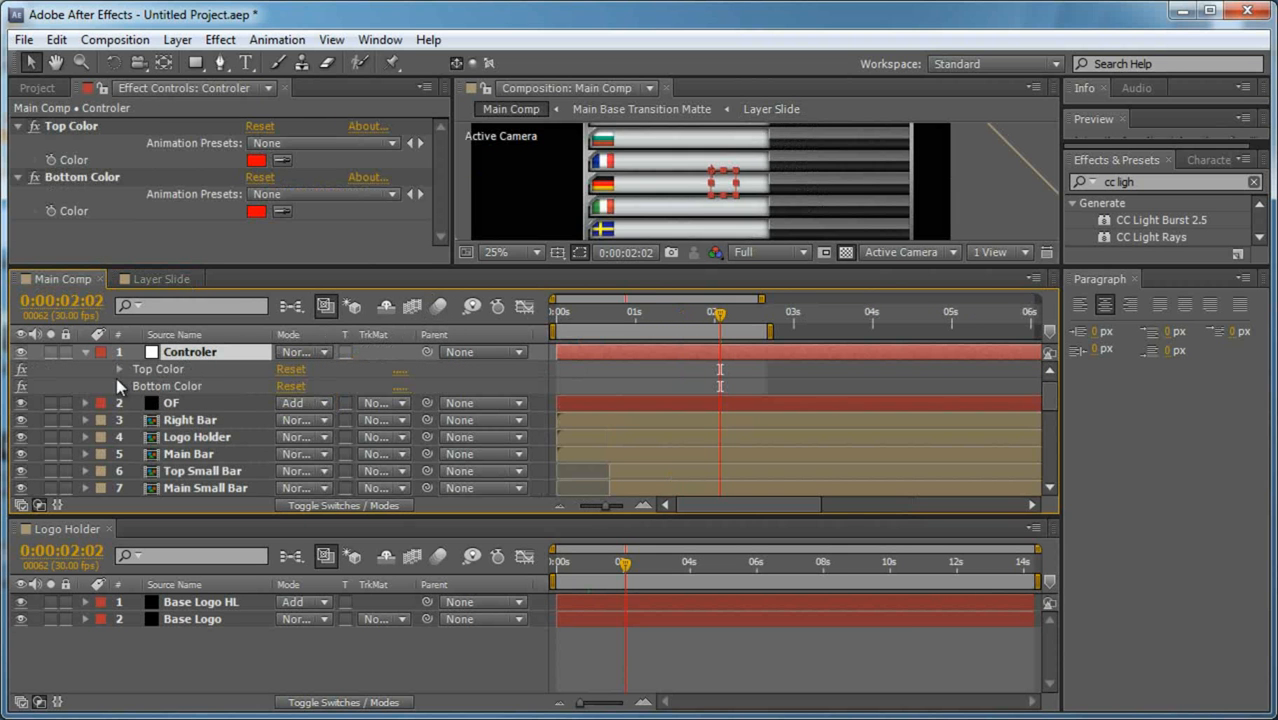
pyautogui.click(121, 368)
pyautogui.click(122, 402)
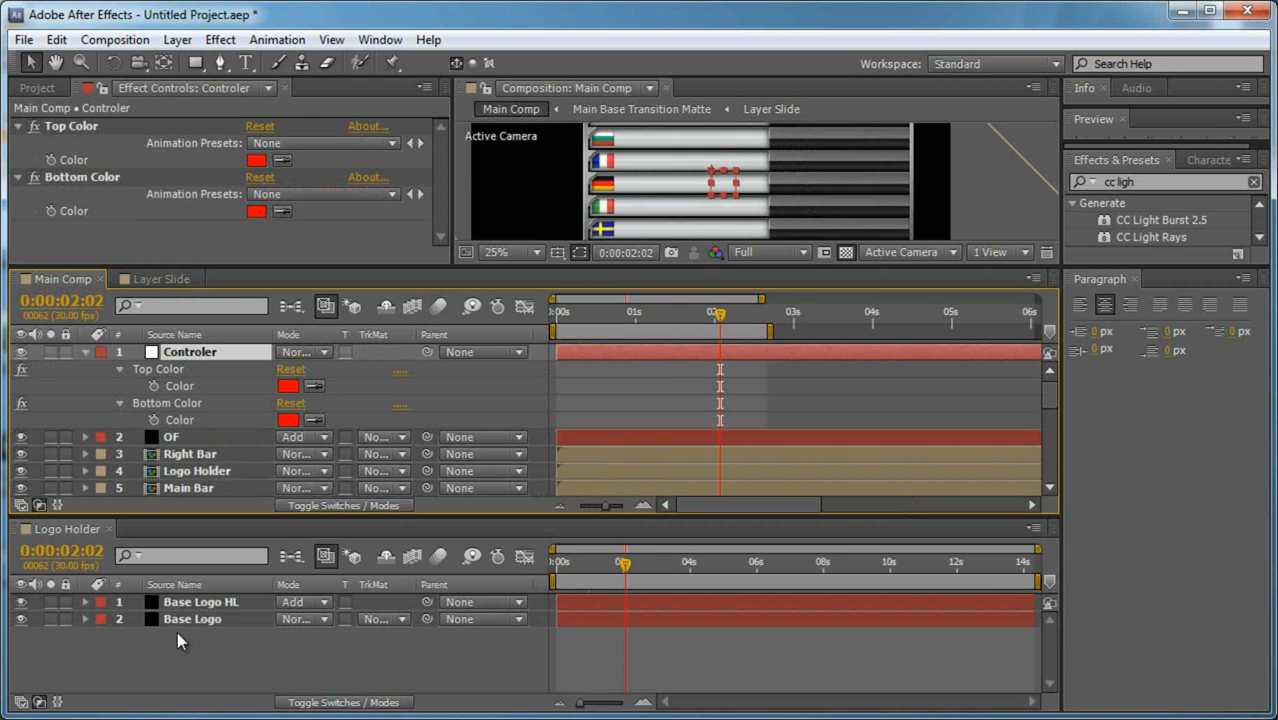
# Reveal the Ramp effect's properties on the Base Logo layer in the Logo Holder timeline.
pyautogui.click(154, 620)
pyautogui.click(85, 619)
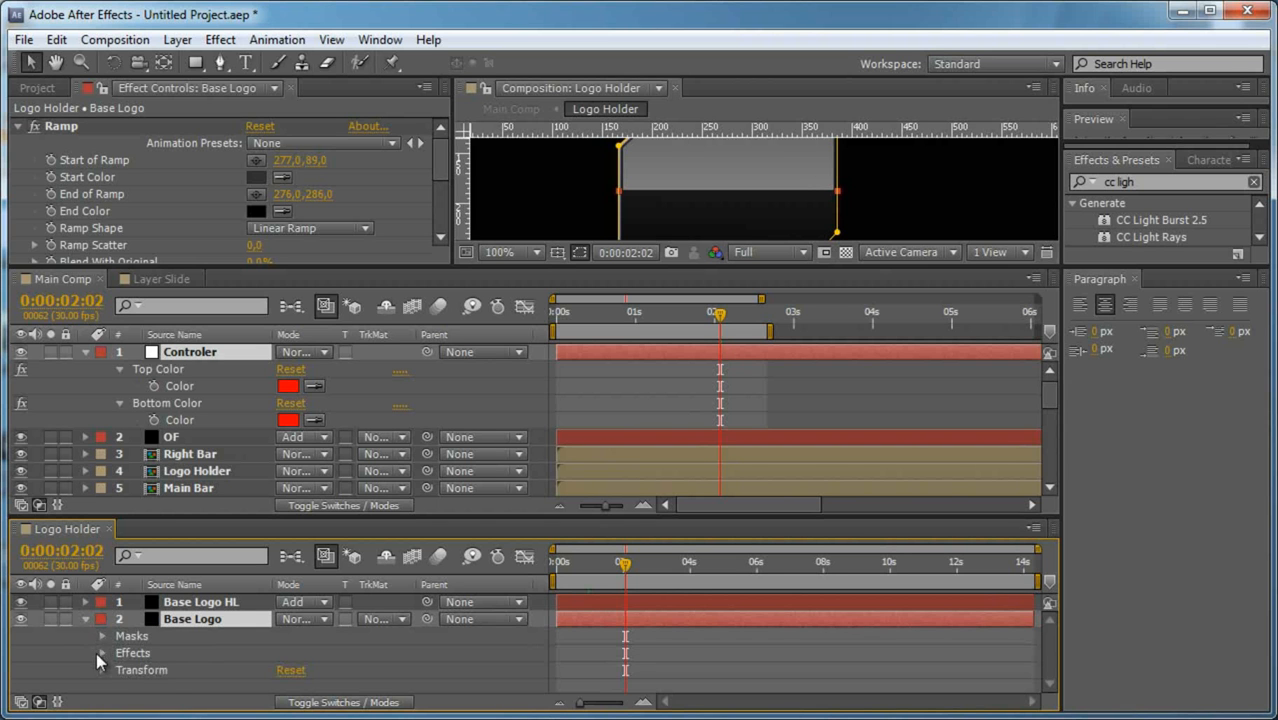
pyautogui.click(102, 653)
pyautogui.click(123, 666)
pyautogui.click(119, 669)
pyautogui.scroll(-1, 120, 670)
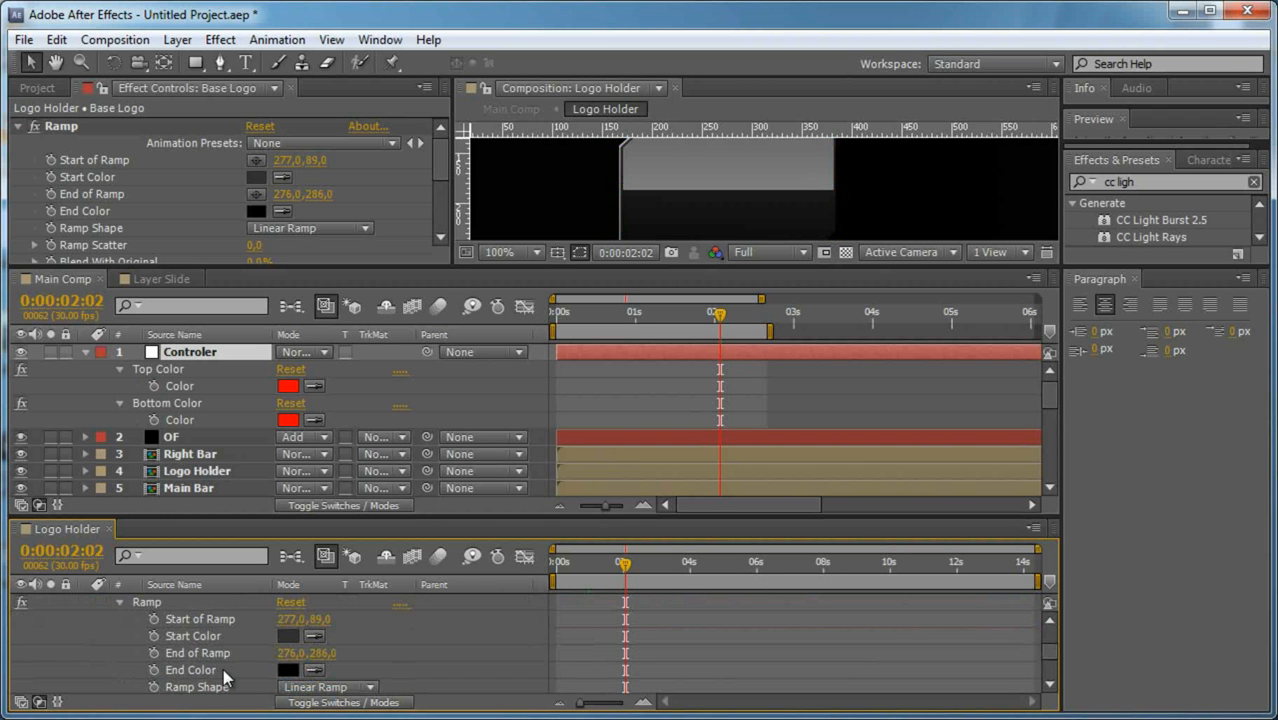
# Link the Base Logo Ramp's Start Color by expression to the Controler's Top Color in Main Comp.
pyautogui.keyDown('alt'); pyautogui.click(153, 636); pyautogui.keyUp('alt')
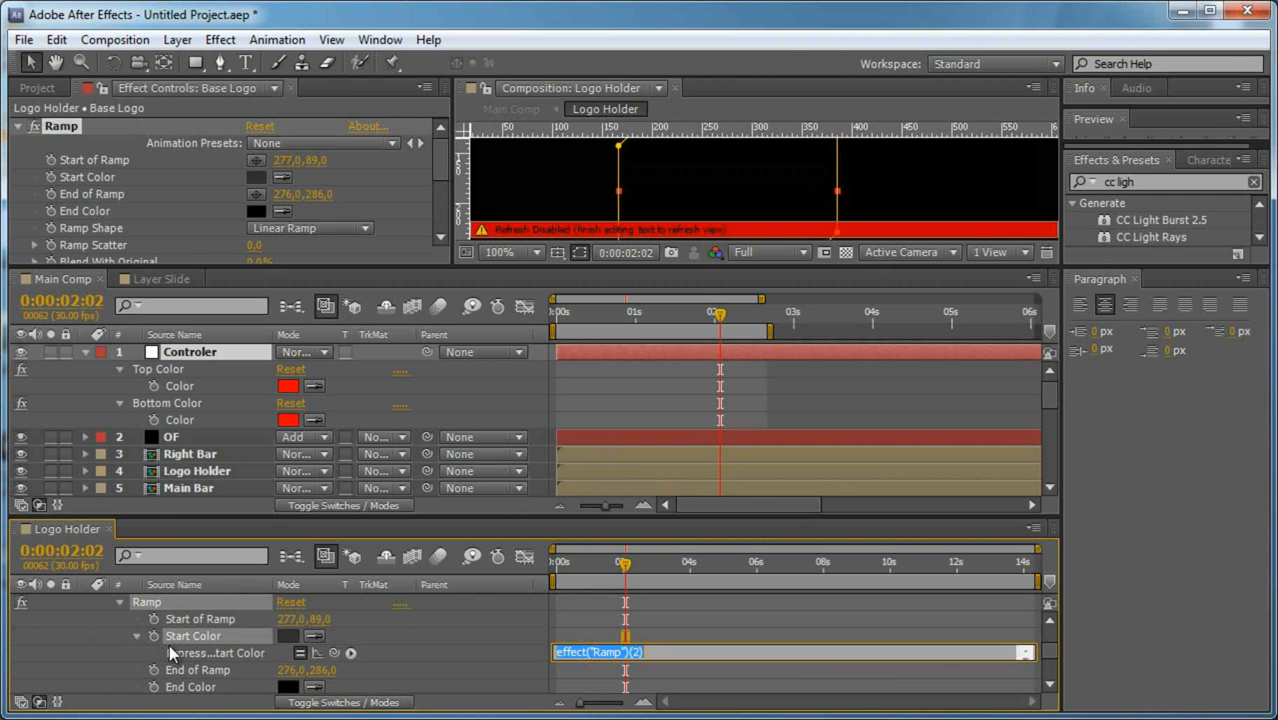
pyautogui.moveTo(334, 653); pyautogui.dragTo(200, 387)
pyautogui.click(352, 394)
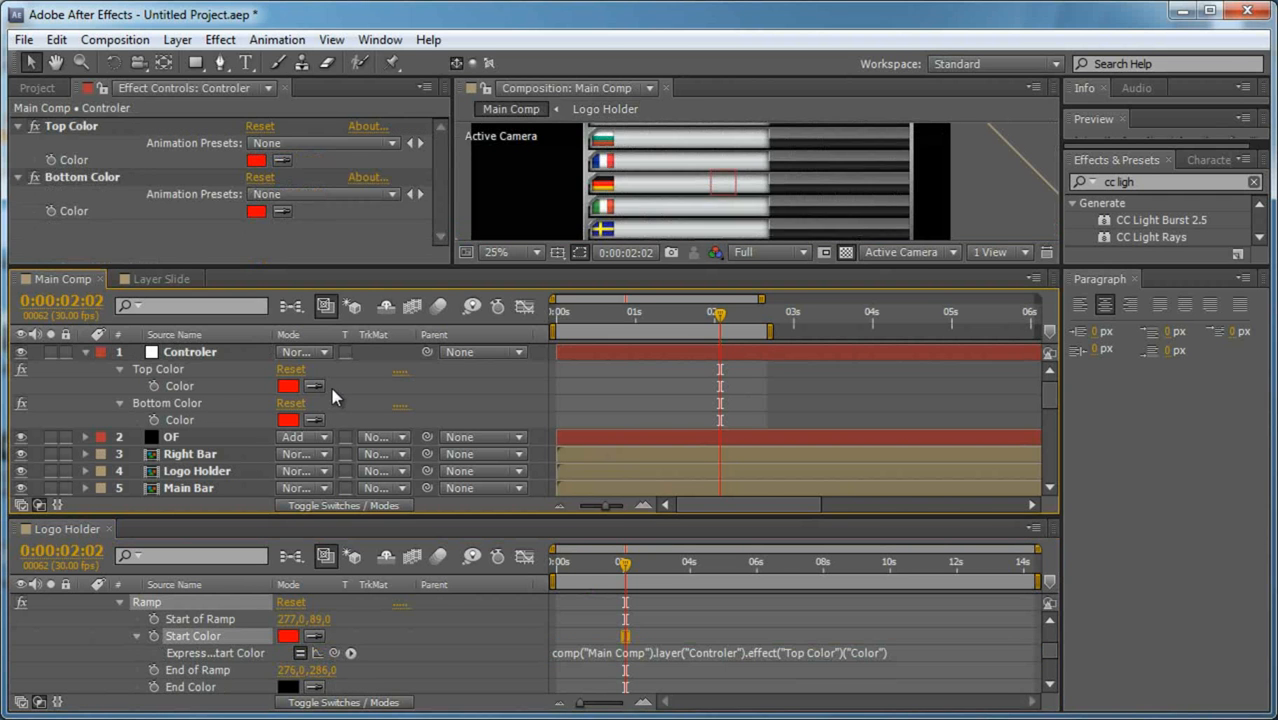
# Disable the Start Color expression and sample the ramp's original dark grey into the Controler's Top Color.
pyautogui.click(318, 655)
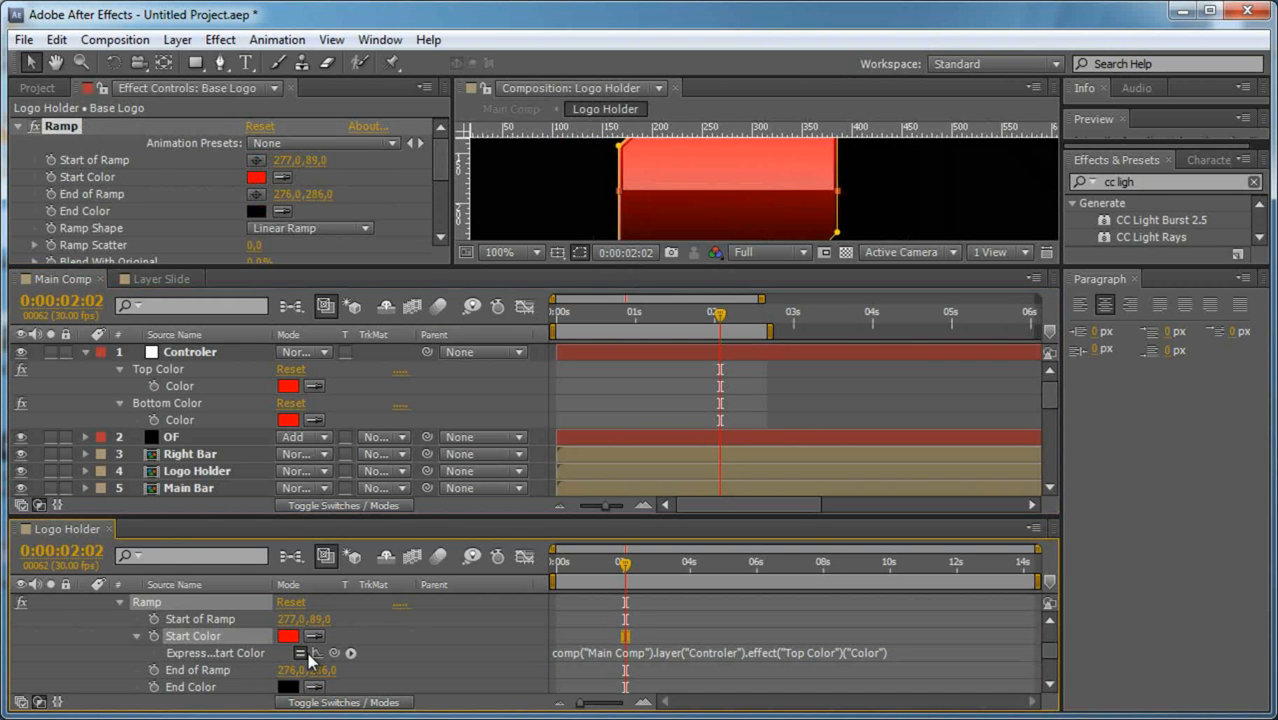
pyautogui.click(302, 654)
pyautogui.click(314, 387)
pyautogui.click(288, 636)
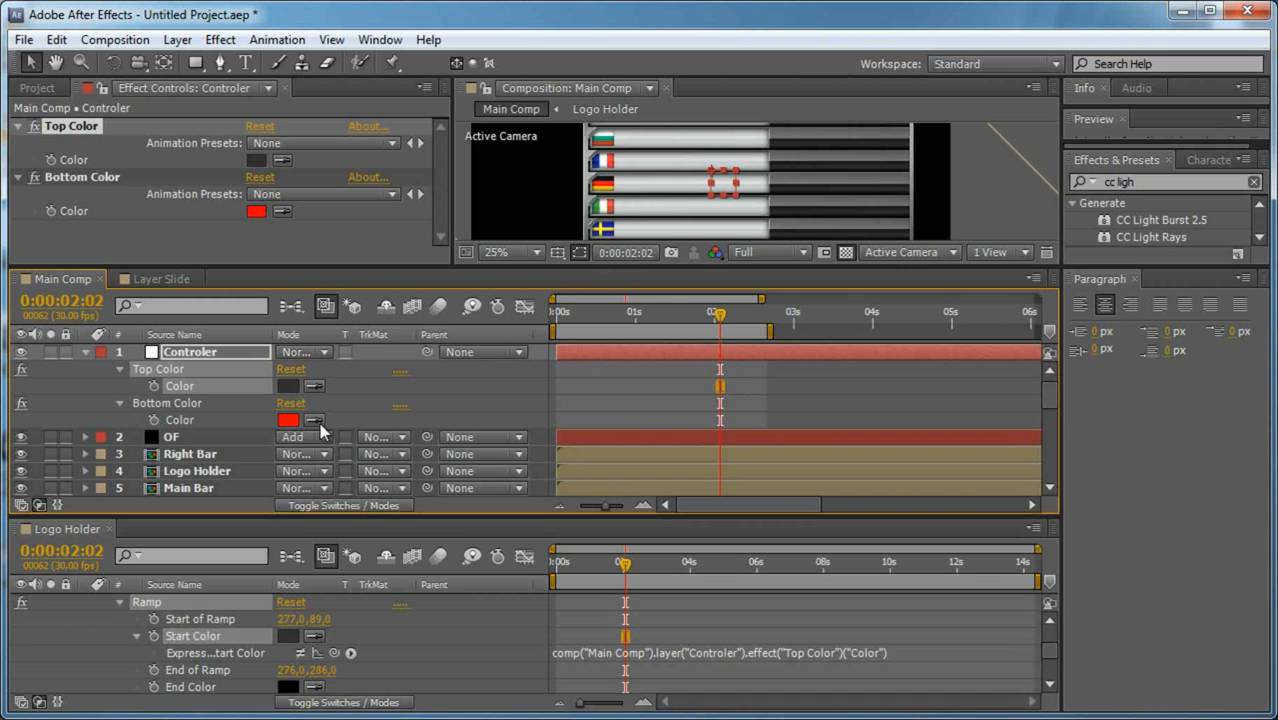
# Sample the logo ramp's black End Color into the Controler's Bottom Color and re-enable the ramp's Start Color expression.
pyautogui.click(290, 686)
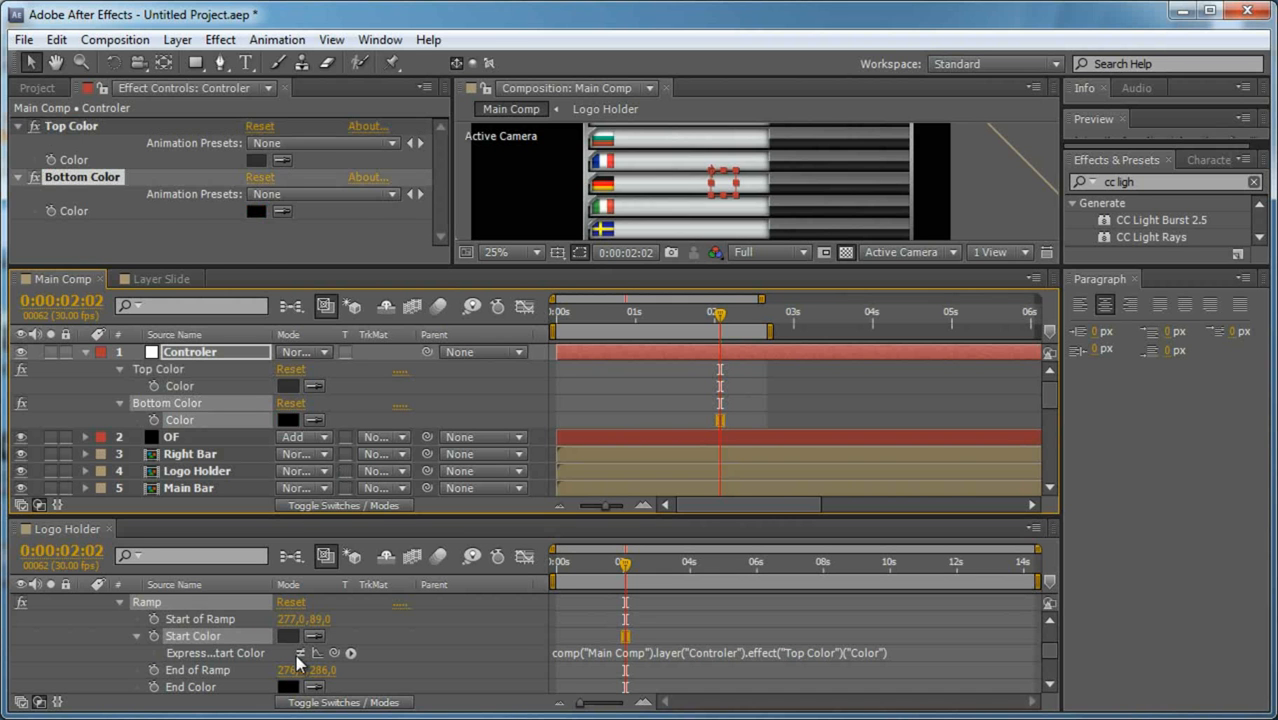
pyautogui.click(302, 664)
# Try to link the Ramp's End of Ramp by expression to the Controler's Bottom Color, and close the Logo Holder timeline.
pyautogui.keyDown('alt'); pyautogui.click(153, 670); pyautogui.keyUp('alt')
pyautogui.moveTo(334, 684); pyautogui.dragTo(207, 402)
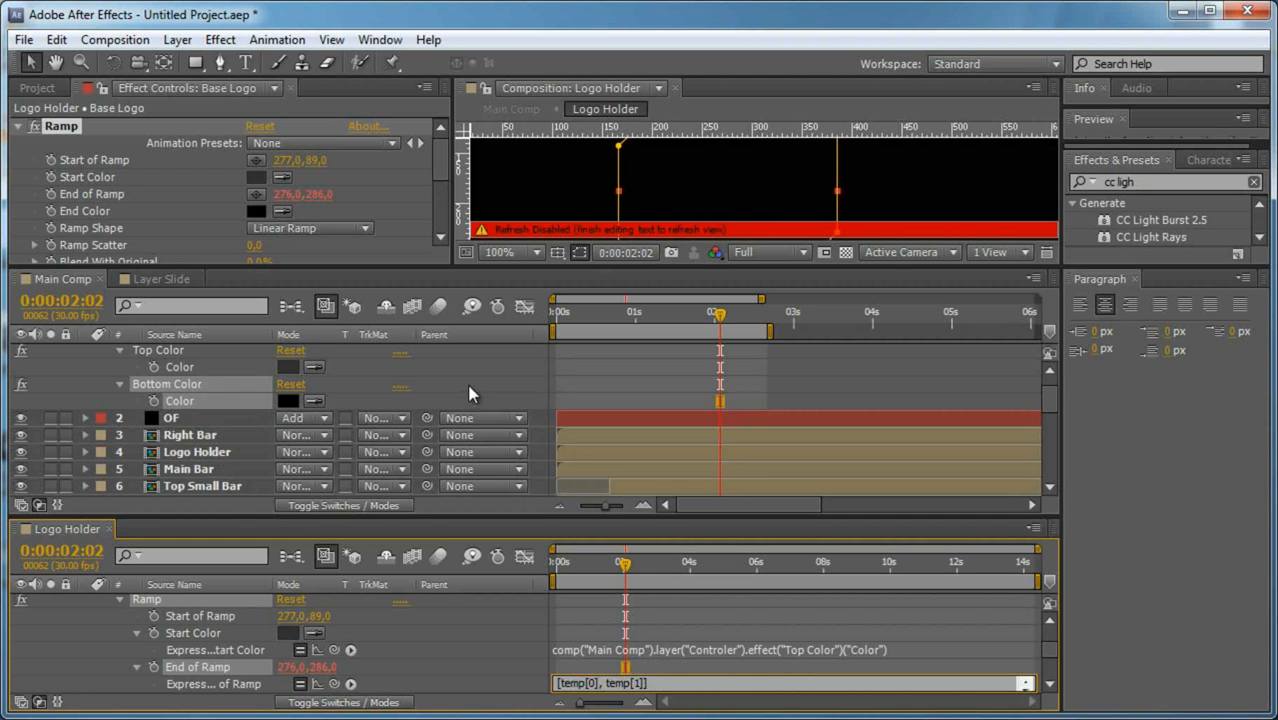
pyautogui.click(472, 393)
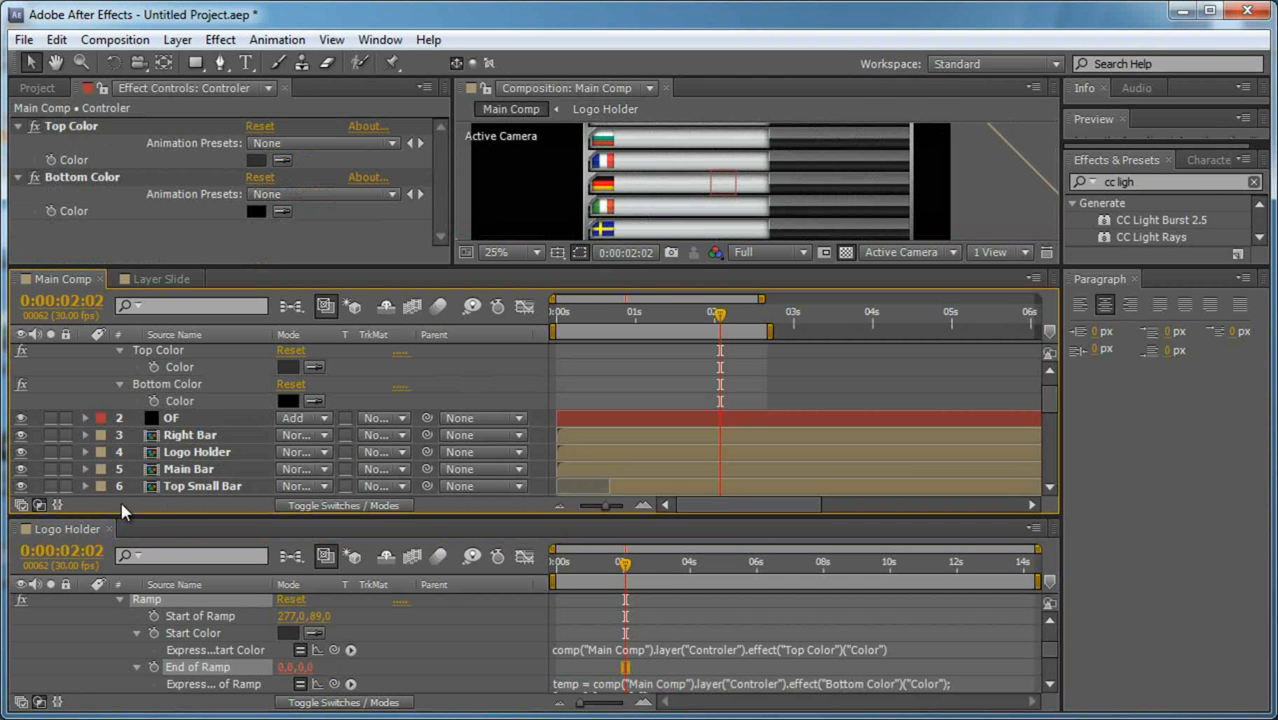
pyautogui.click(113, 526)
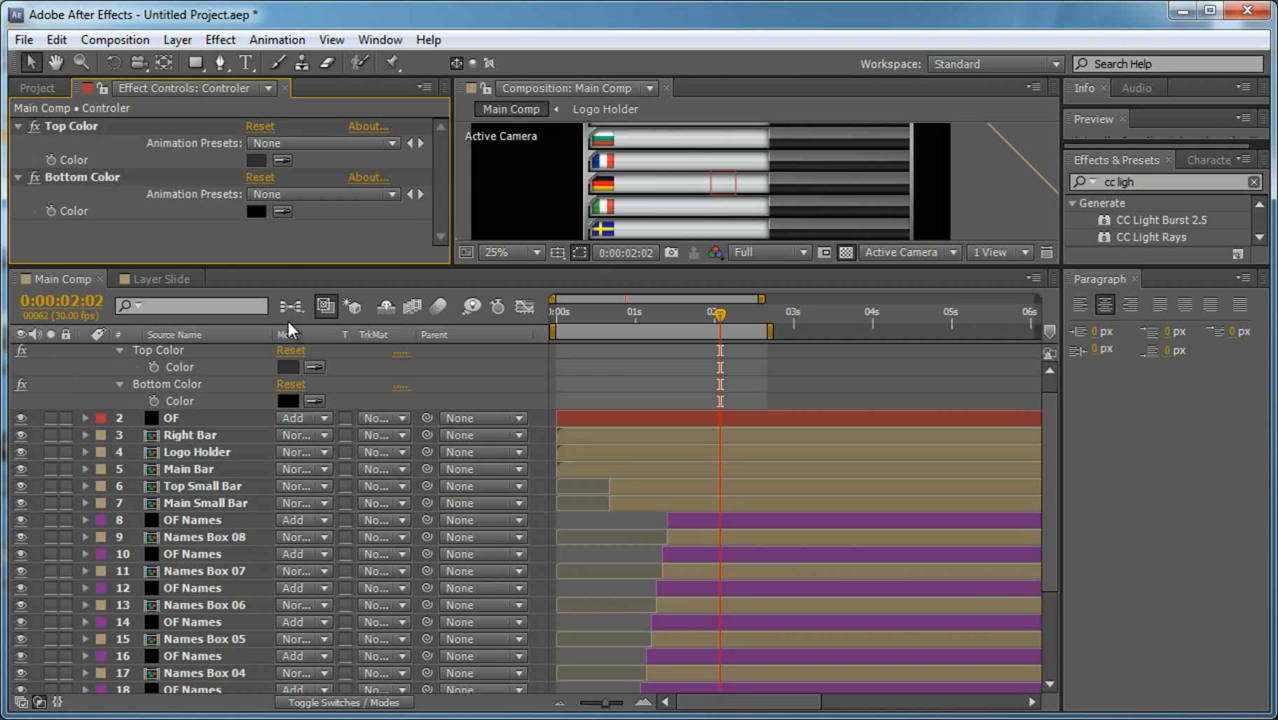
# Test the Controler's Top Color with a bright red while viewing the logo holder up close, and undo the change.
pyautogui.moveTo(402, 262); pyautogui.dragTo(425, 540)
pyautogui.scroll(2, 630, 260)
pyautogui.press('space')
pyautogui.moveTo(537, 207); pyautogui.dragTo(740, 323)
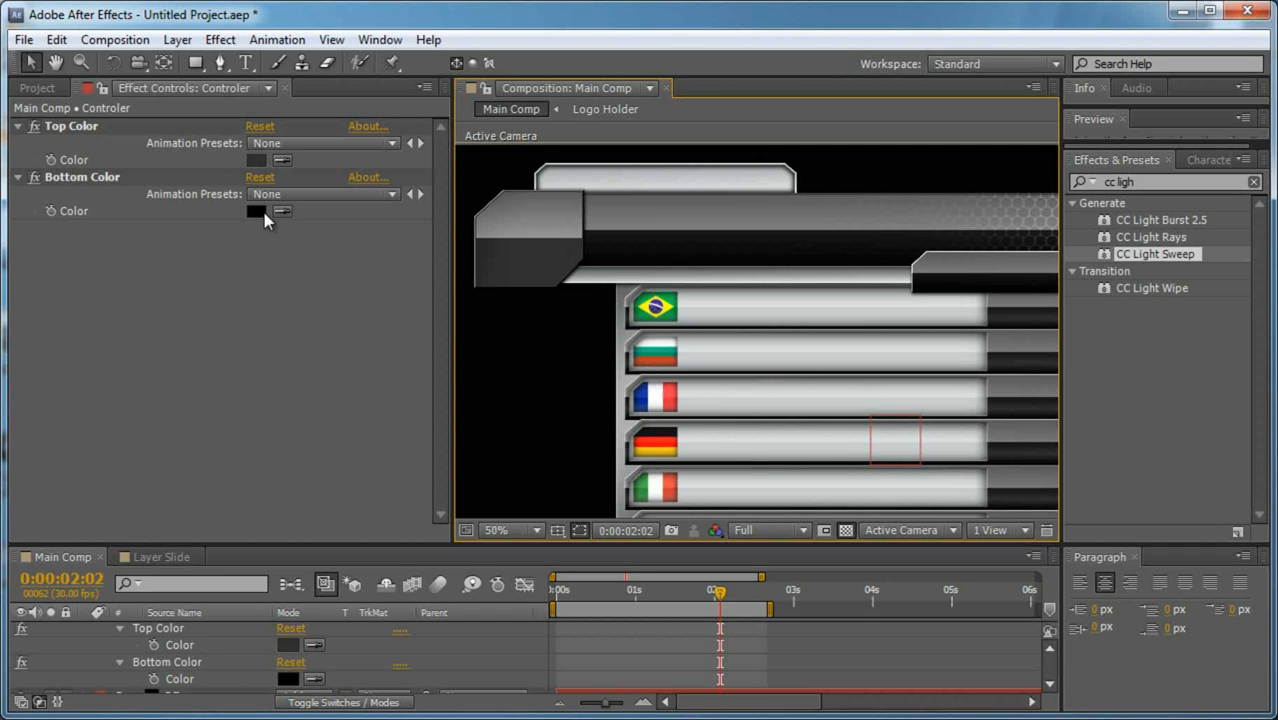
pyautogui.scroll(-3, 359, 676)
pyautogui.scroll(3, 330, 660)
pyautogui.click(255, 163)
pyautogui.moveTo(325, 390); pyautogui.dragTo(592, 333)
pyautogui.click(782, 367)
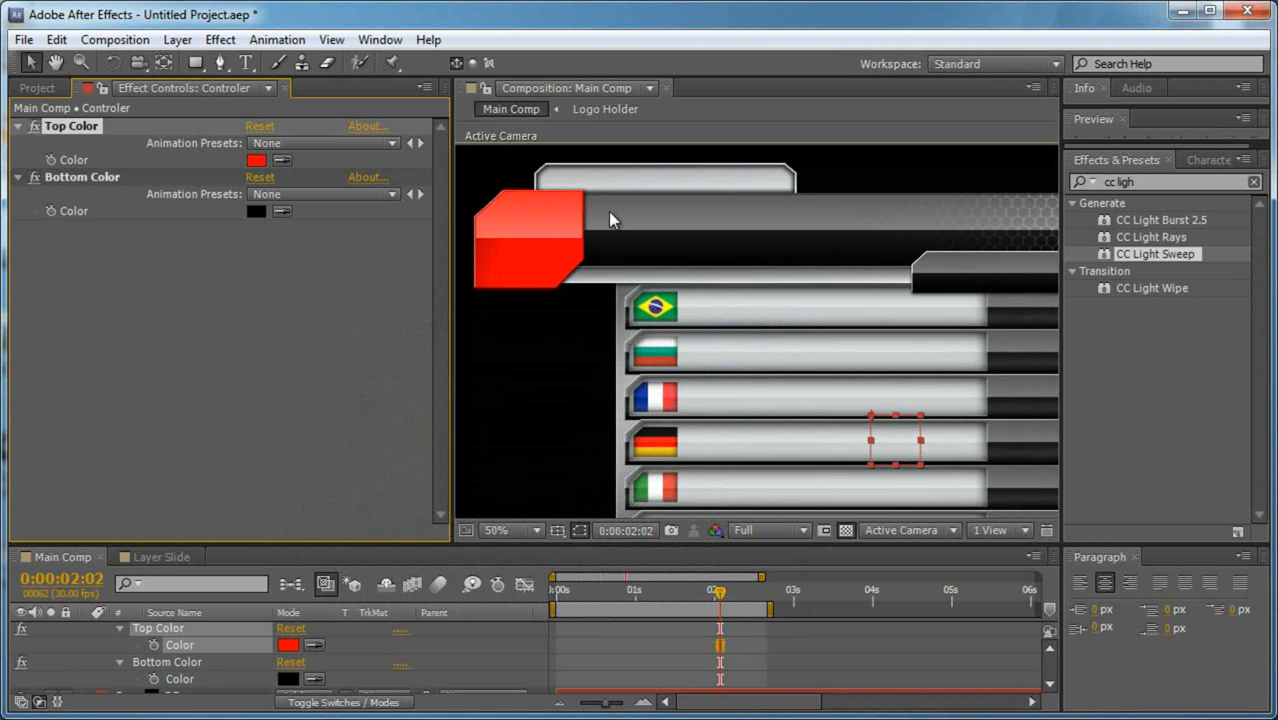
pyautogui.hotkey('ctrl', 'z')
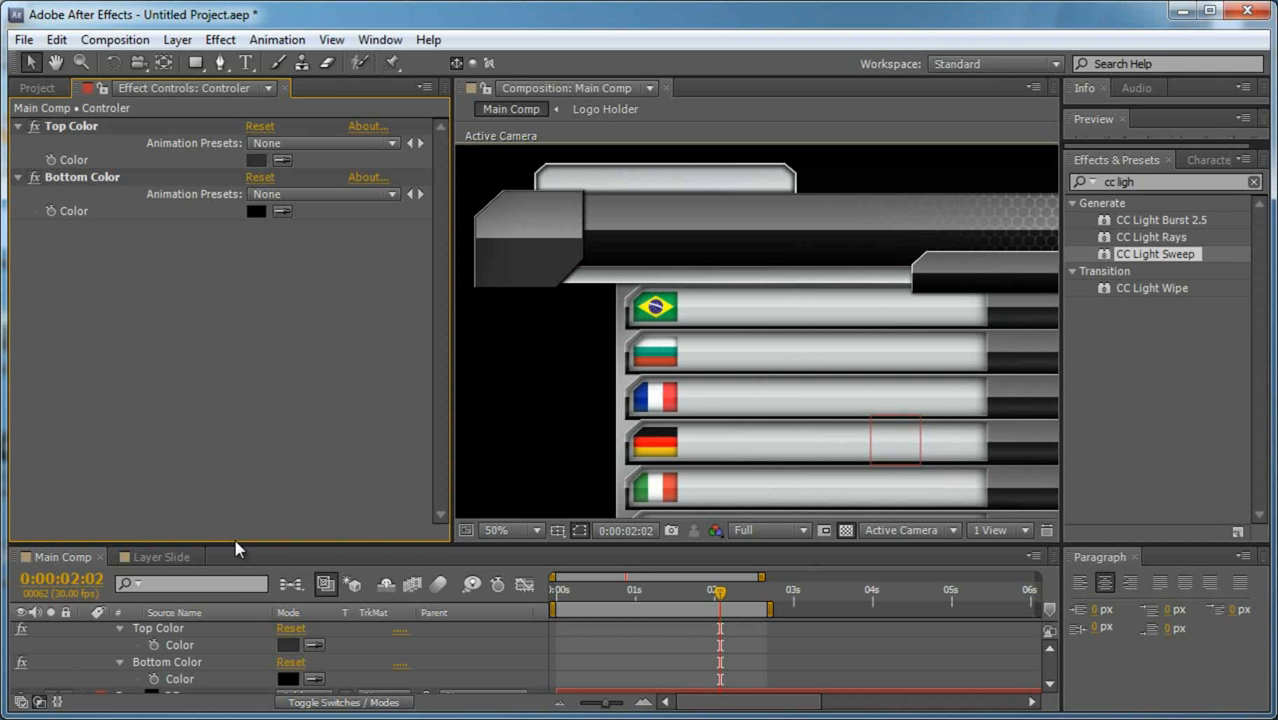
# Open the Logo Holder comp and remove the expression from the Base Logo Ramp's End of Ramp.
pyautogui.moveTo(238, 542); pyautogui.dragTo(238, 382)
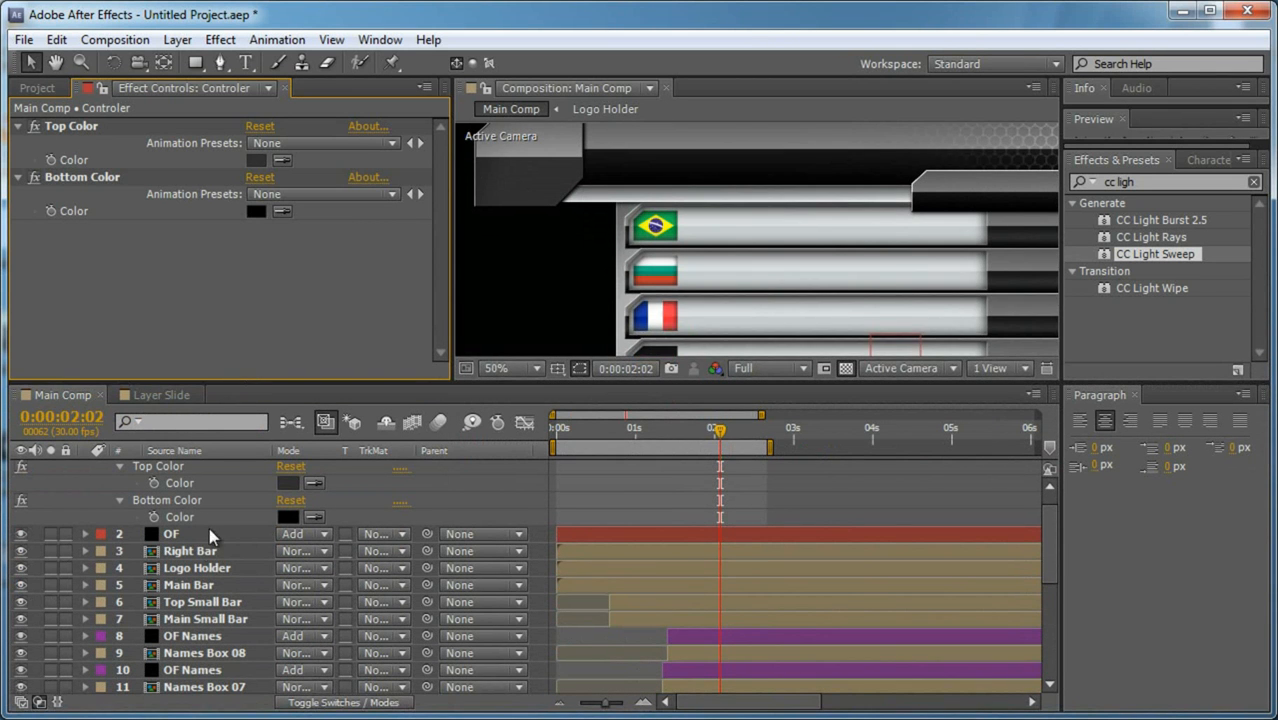
pyautogui.doubleClick(225, 568)
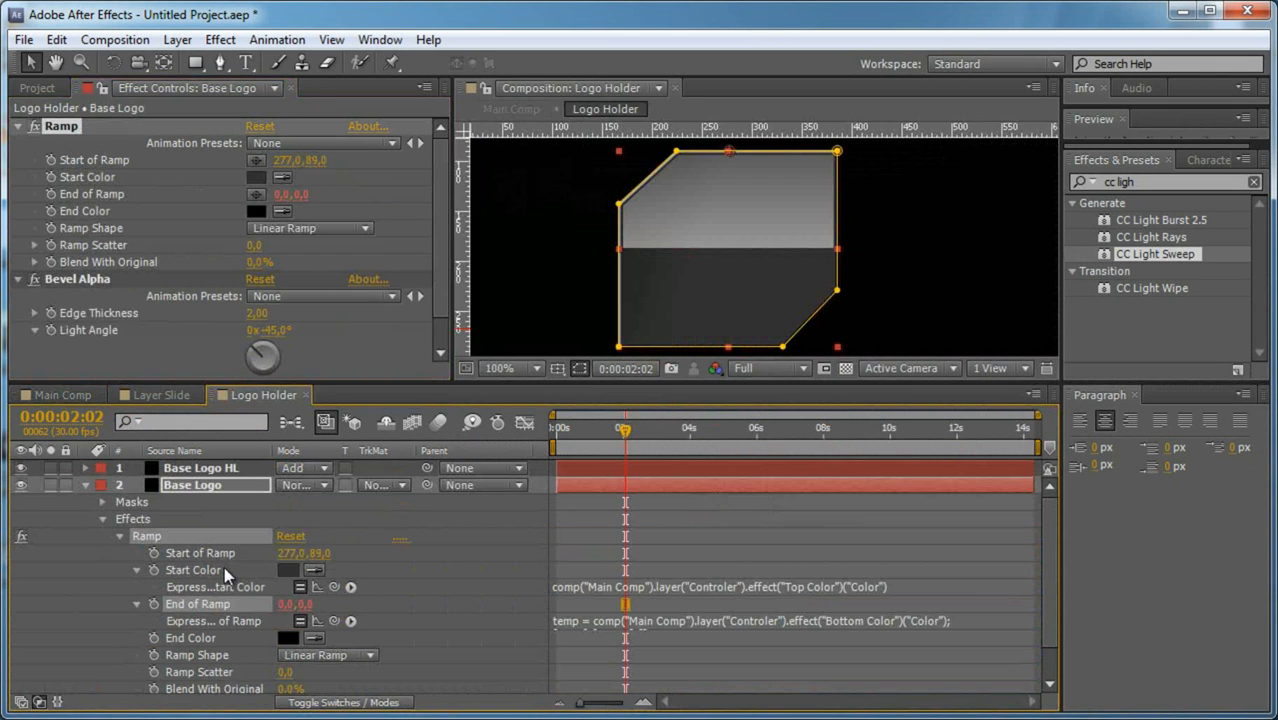
pyautogui.click(772, 618)
pyautogui.write('temp = comp("Main Comp").layer("Controler").effect("Bottom Color")("Color"); [temp[0], temp[1]]')
pyautogui.click(755, 629)
pyautogui.moveTo(725, 630); pyautogui.dragTo(484, 613)
pyautogui.press('Delete')
pyautogui.click(462, 609)
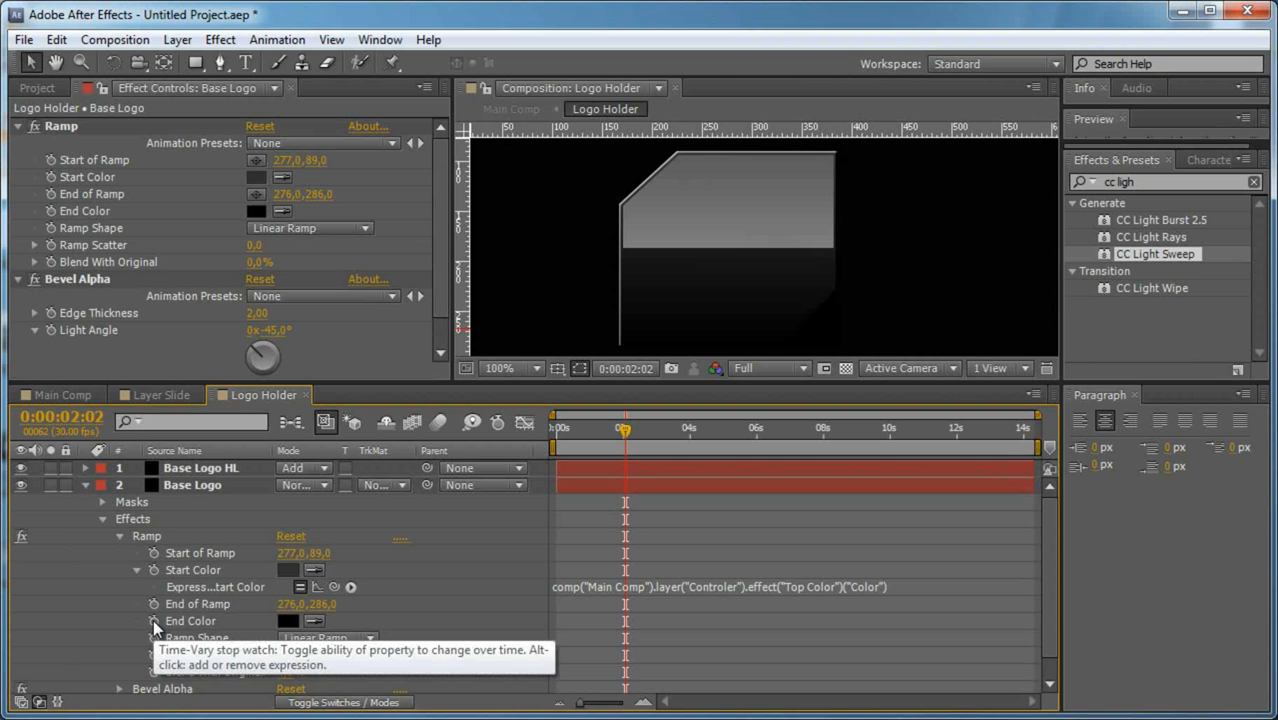
# Dock the Logo Holder timeline beneath the Main Comp timeline and bring the Ramp's End Color into view.
pyautogui.moveTo(220, 400); pyautogui.dragTo(240, 684)
pyautogui.click(70, 394)
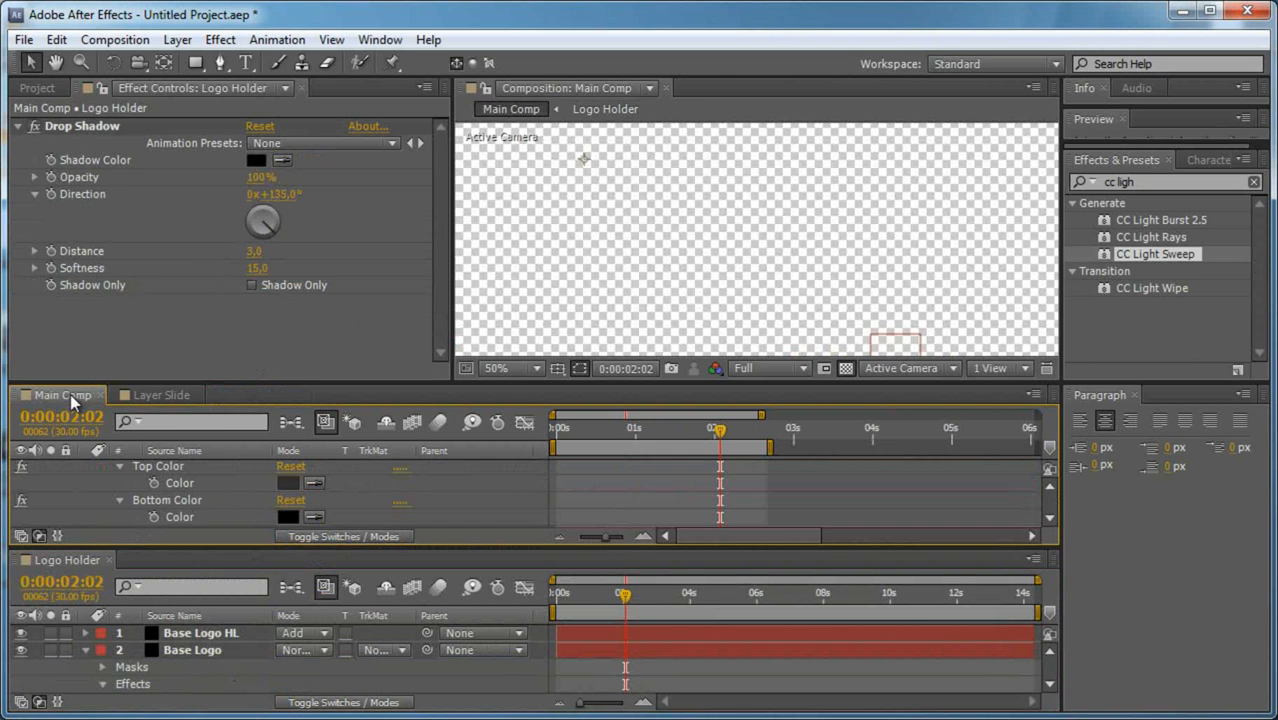
pyautogui.scroll(-3, 214, 645)
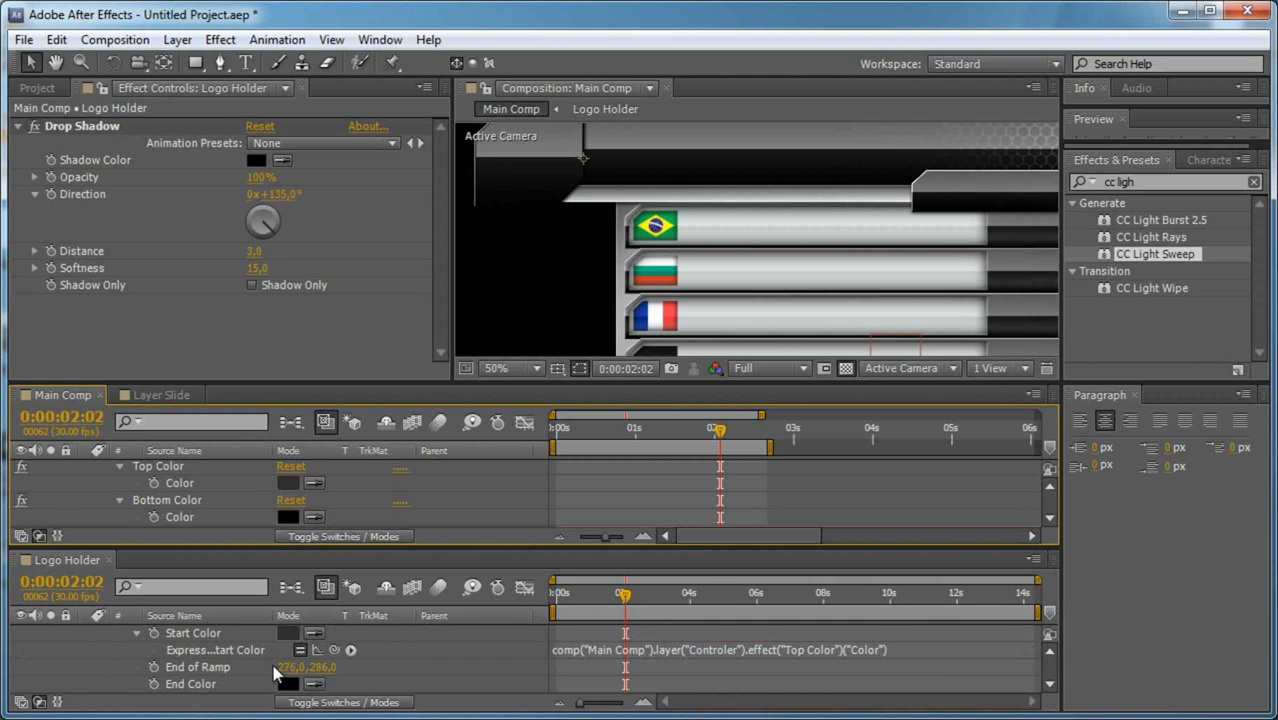
# Try to link the Ramp's End Color by expression to the Main Comp timeline, enlarge both timelines and remove that expression.
pyautogui.keyDown('alt'); pyautogui.click(154, 684); pyautogui.keyUp('alt')
pyautogui.moveTo(335, 685); pyautogui.dragTo(205, 508)
pyautogui.click(405, 672)
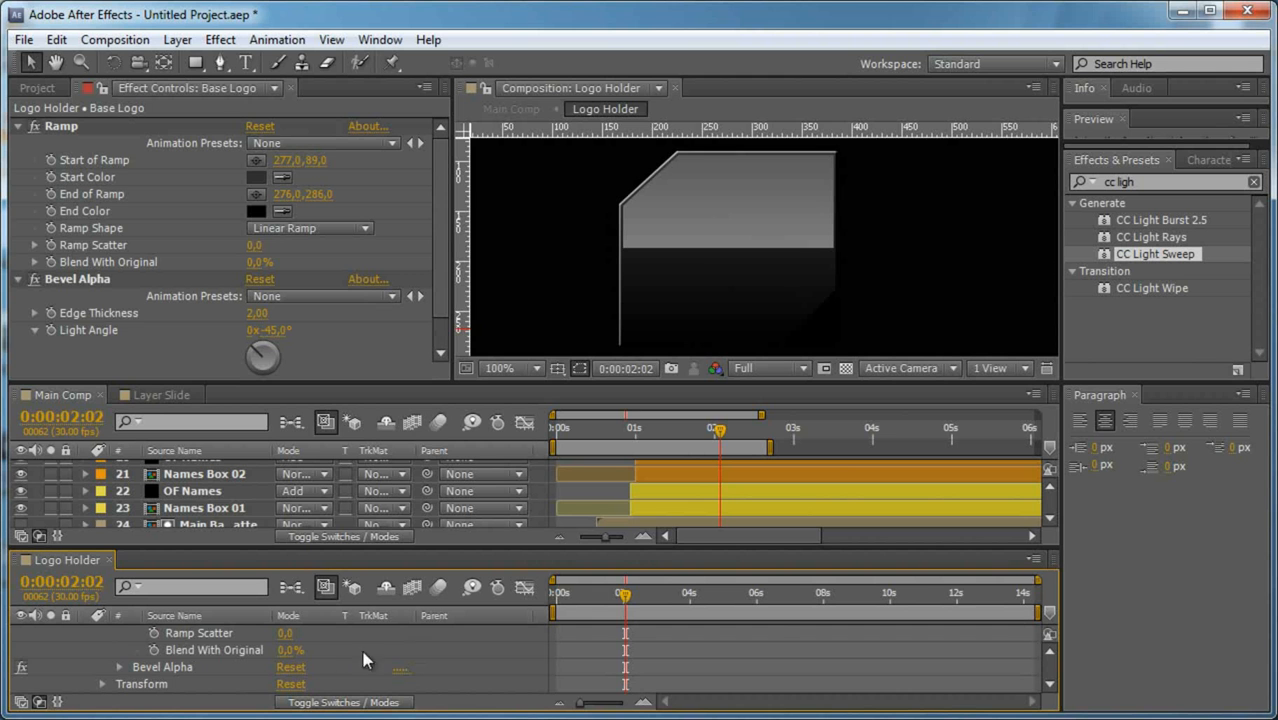
pyautogui.moveTo(506, 382); pyautogui.dragTo(507, 168)
pyautogui.moveTo(513, 545); pyautogui.dragTo(512, 432)
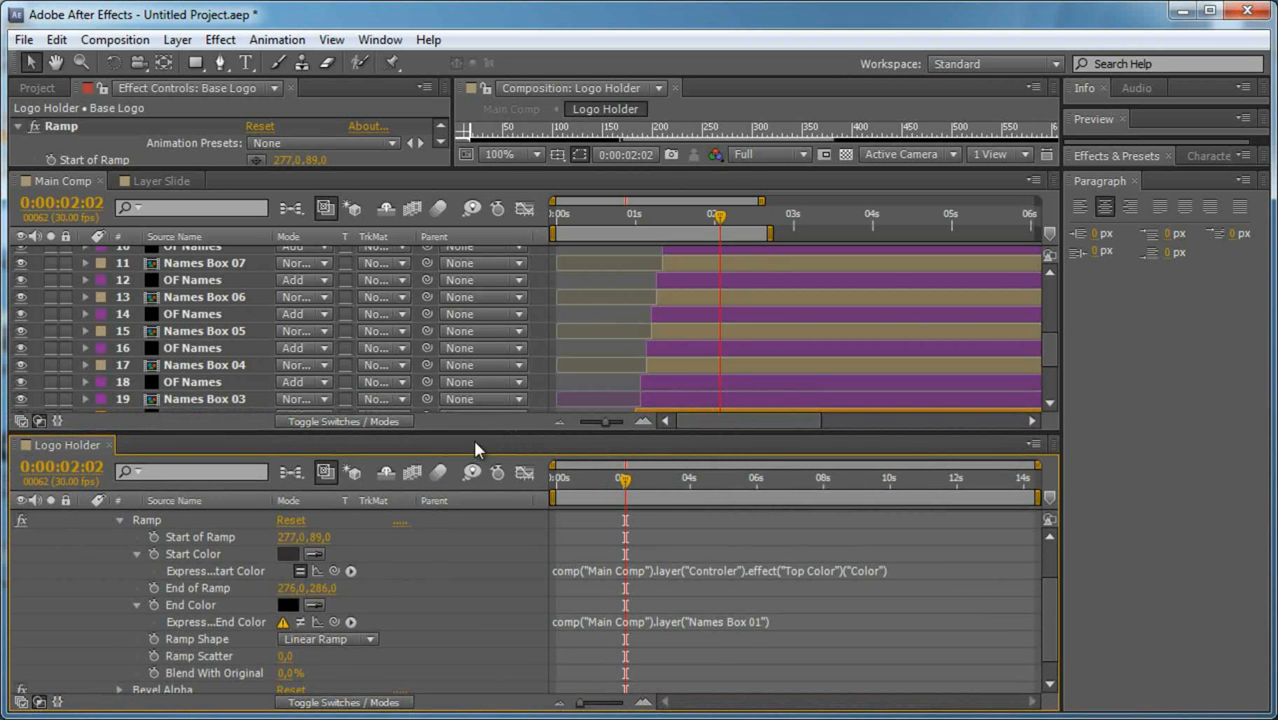
pyautogui.click(690, 622)
pyautogui.press('Delete')
pyautogui.click(438, 612)
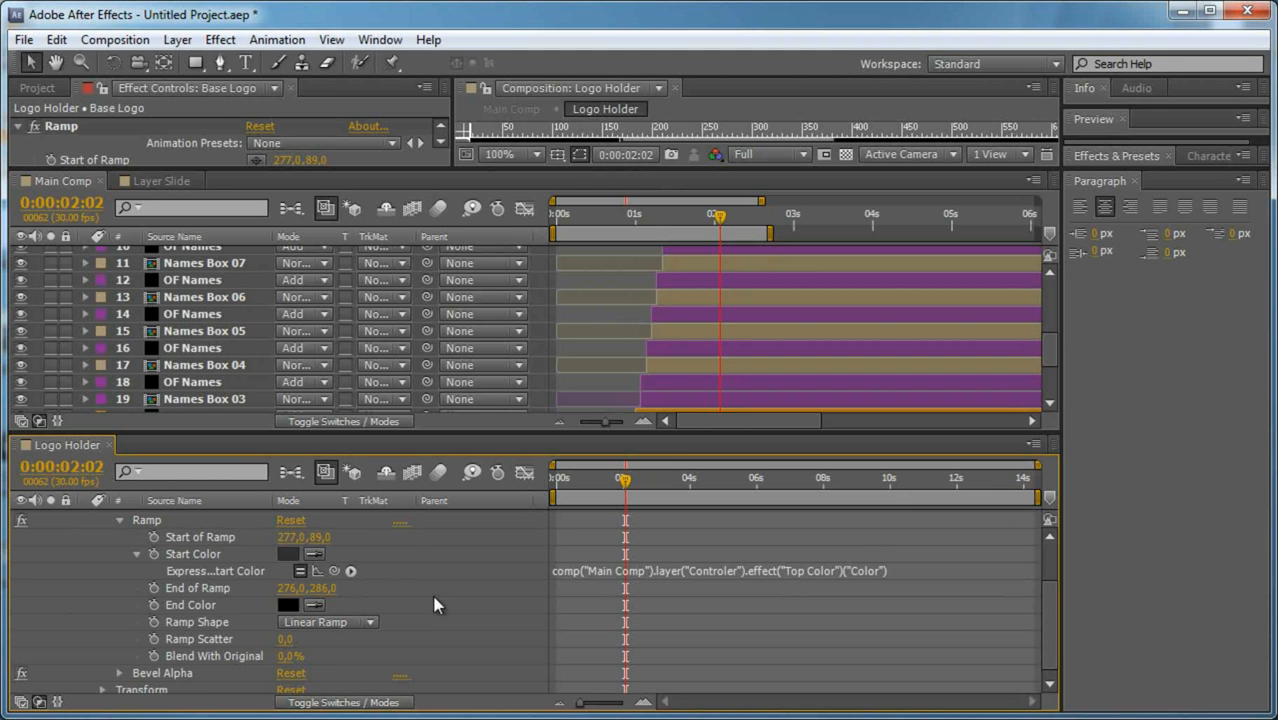
# Link the Base Logo Ramp's End Color by expression to the Controler's Bottom Color and close the Logo Holder timeline.
pyautogui.scroll(5, 310, 348)
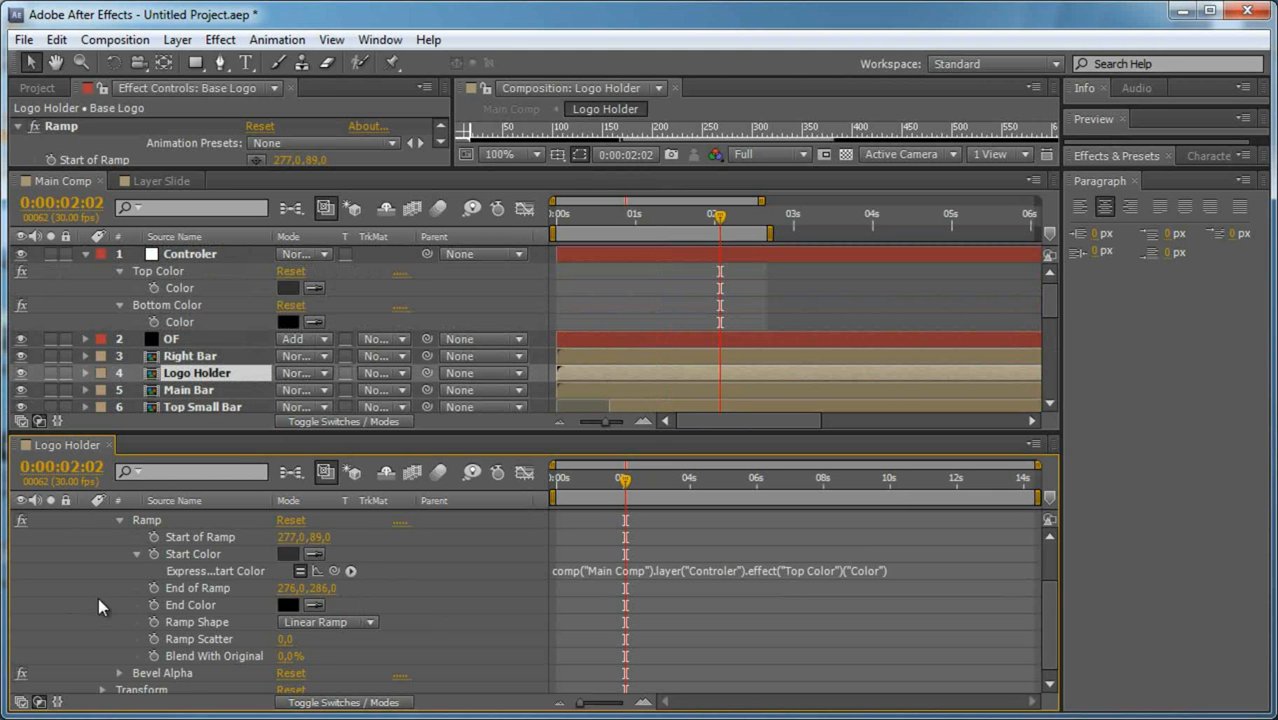
pyautogui.keyDown('alt'); pyautogui.click(153, 605); pyautogui.keyUp('alt')
pyautogui.moveTo(334, 622); pyautogui.dragTo(217, 300)
pyautogui.click(466, 294)
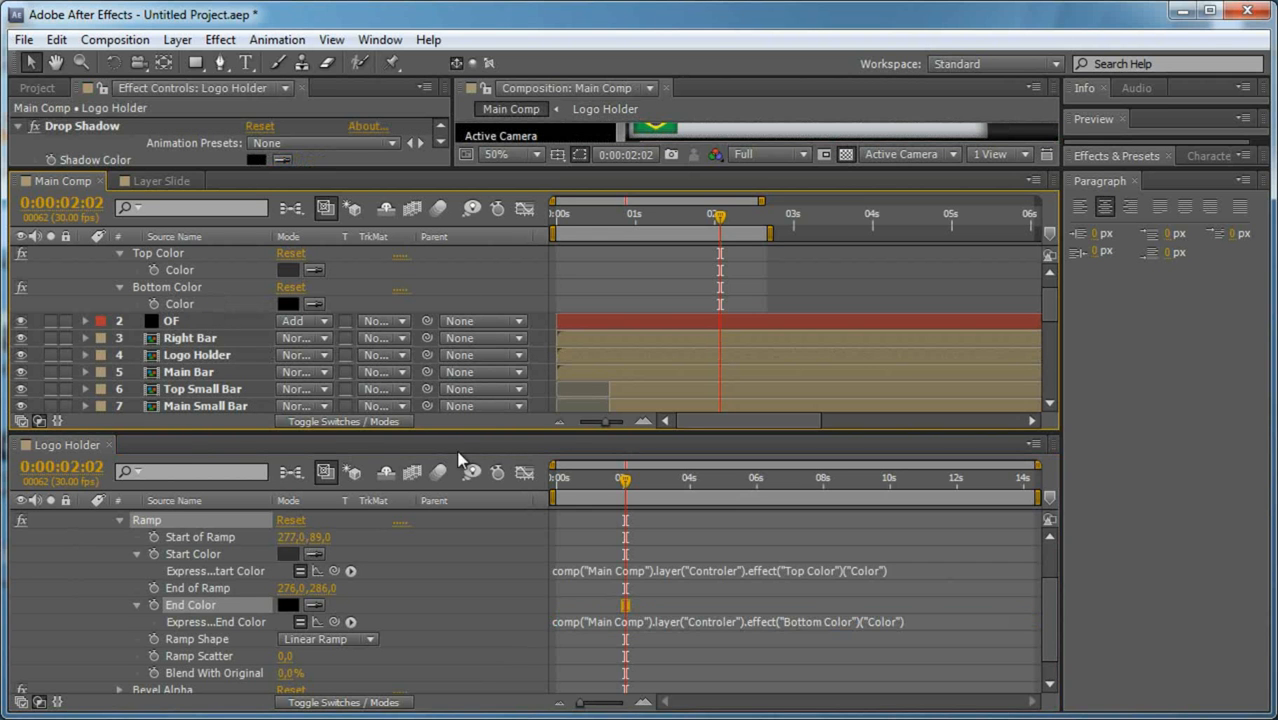
pyautogui.click(108, 445)
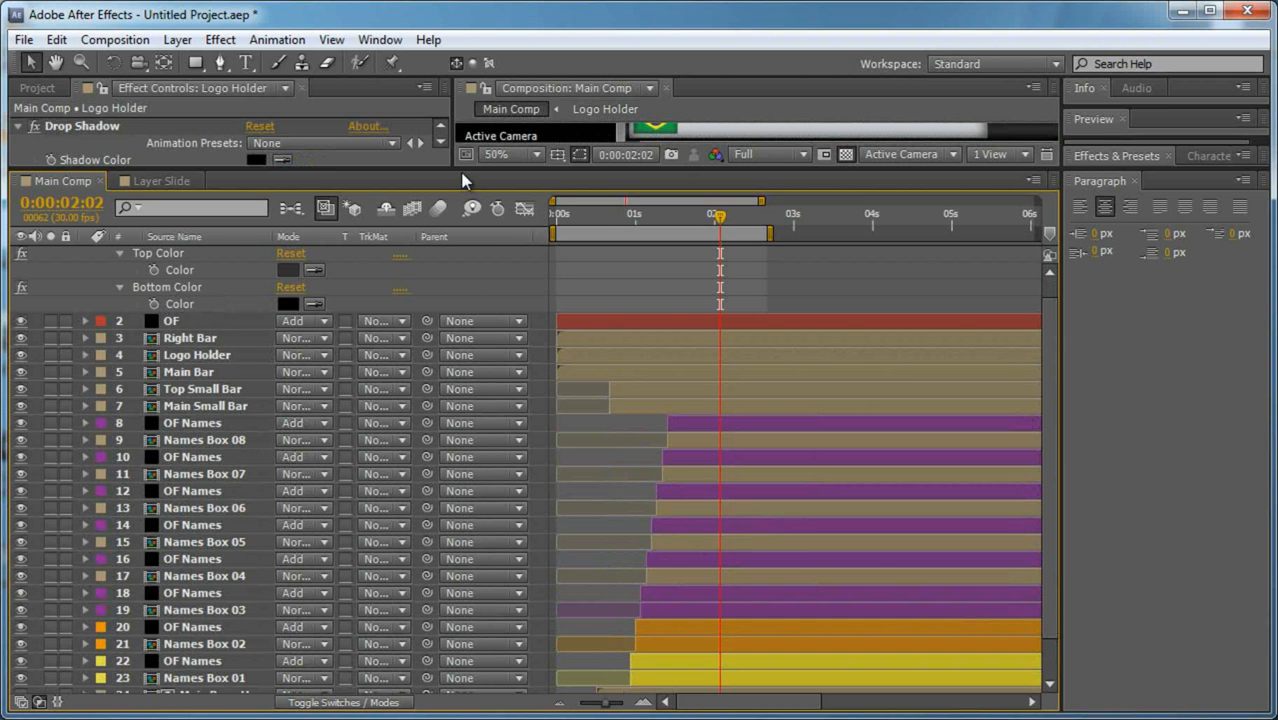
# Select the Controler layer in Main Comp and try a dark red for its Bottom Color.
pyautogui.moveTo(457, 168); pyautogui.dragTo(457, 568)
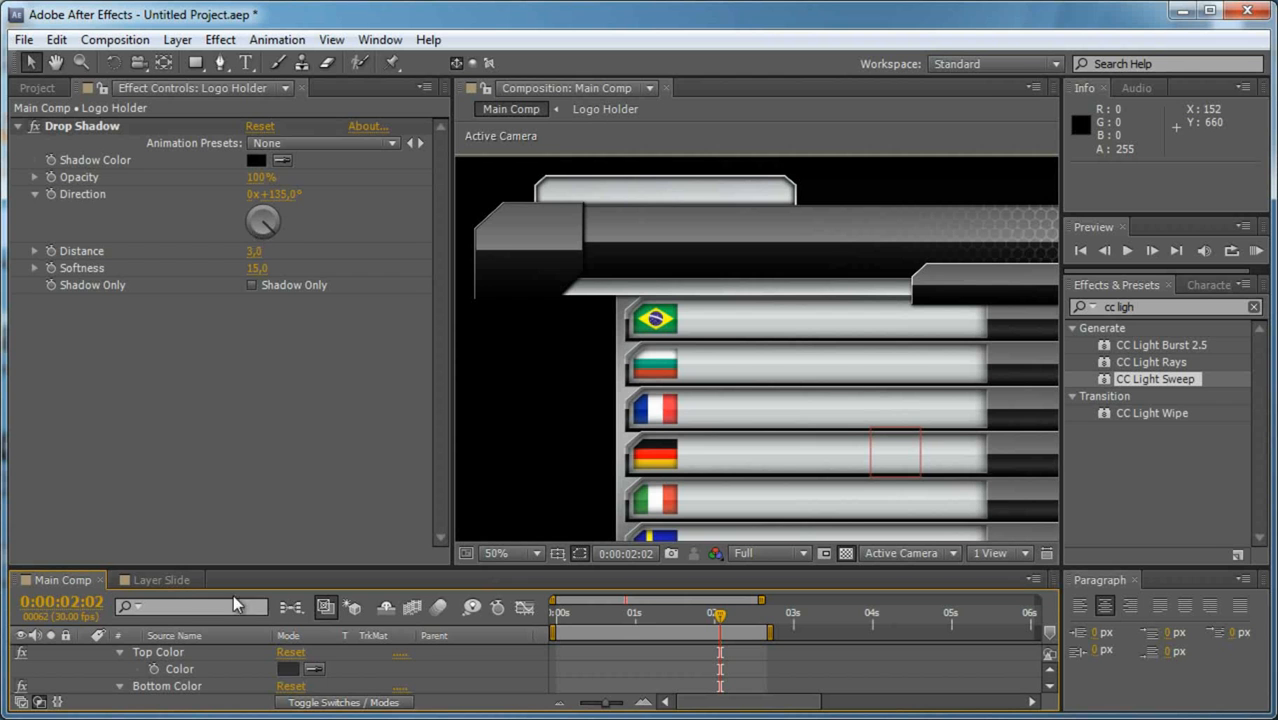
pyautogui.scroll(1, 197, 640)
pyautogui.click(195, 653)
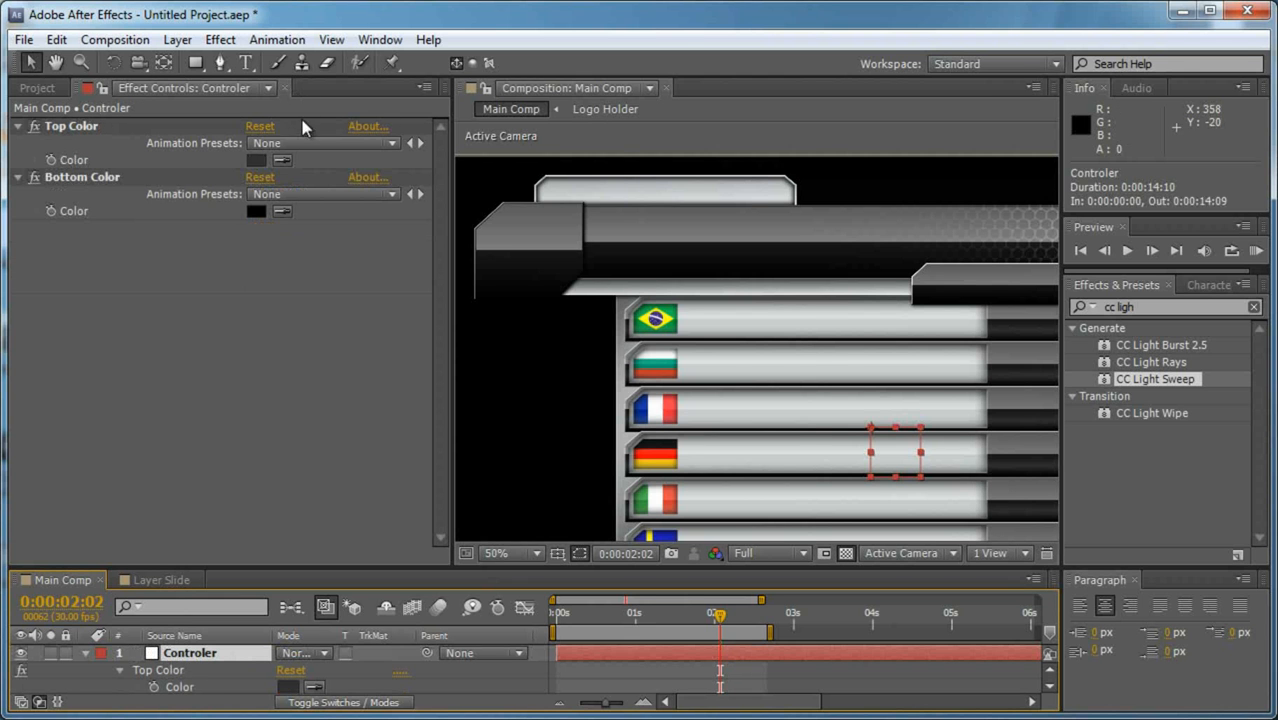
pyautogui.click(257, 214)
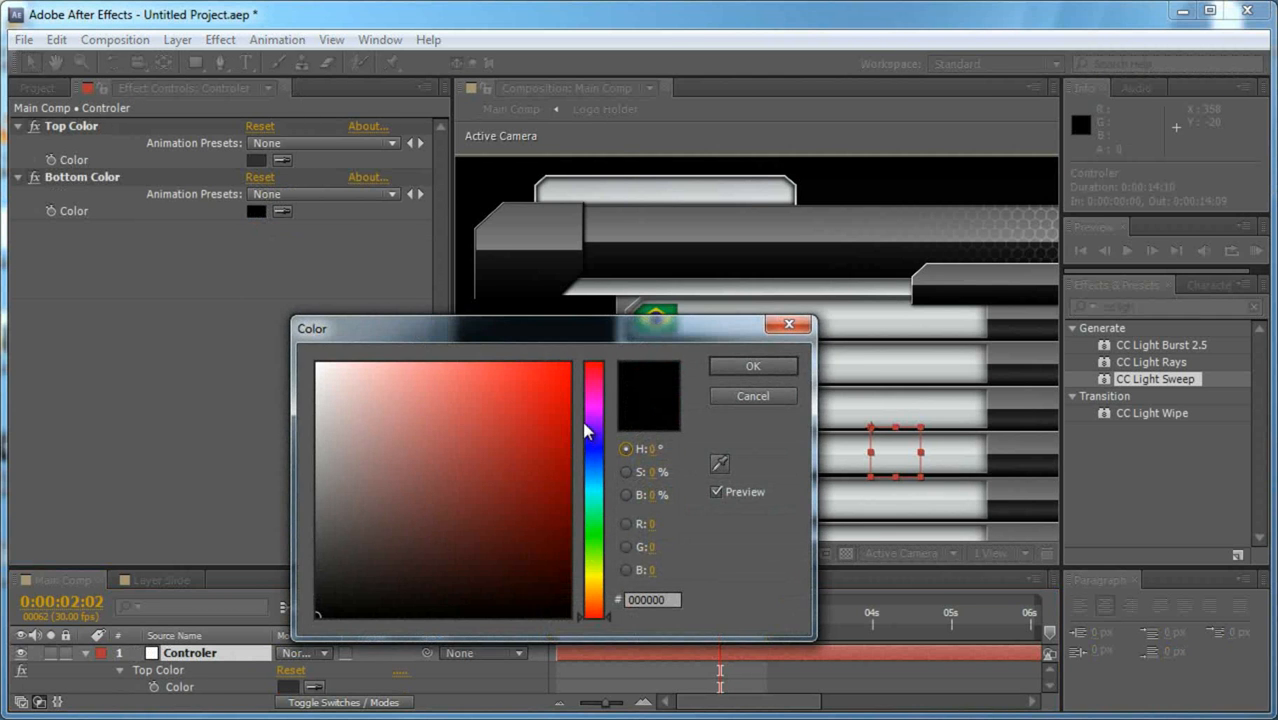
pyautogui.click(568, 505)
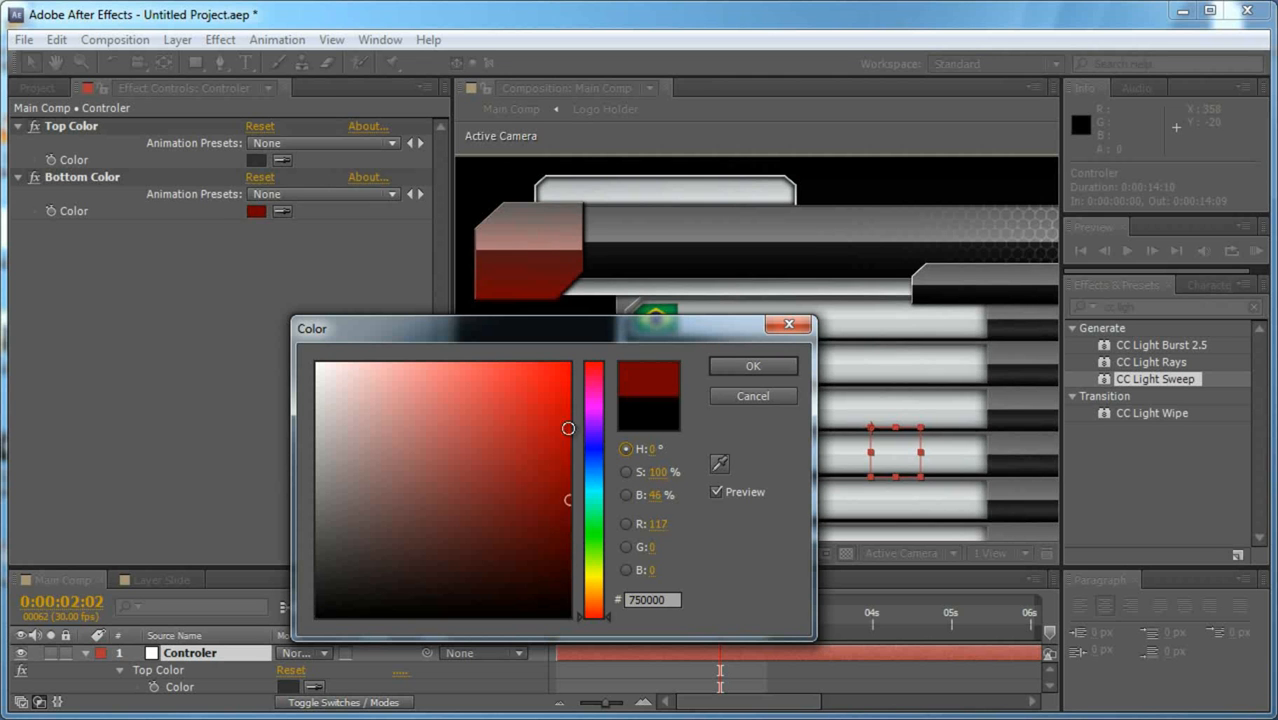
pyautogui.click(568, 428)
pyautogui.click(568, 522)
pyautogui.click(753, 366)
# Try the bright red F90000 for the Controler's Top Color.
pyautogui.click(256, 161)
pyautogui.moveTo(567, 403); pyautogui.dragTo(608, 368)
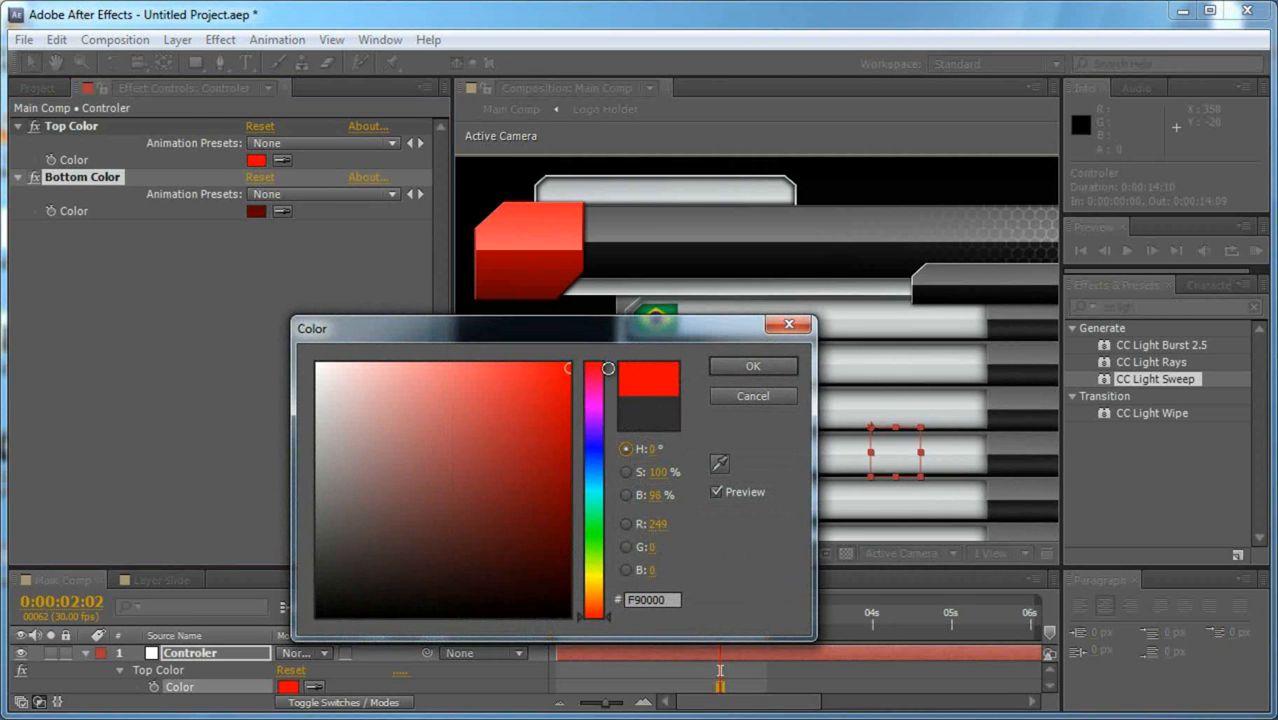
pyautogui.click(750, 366)
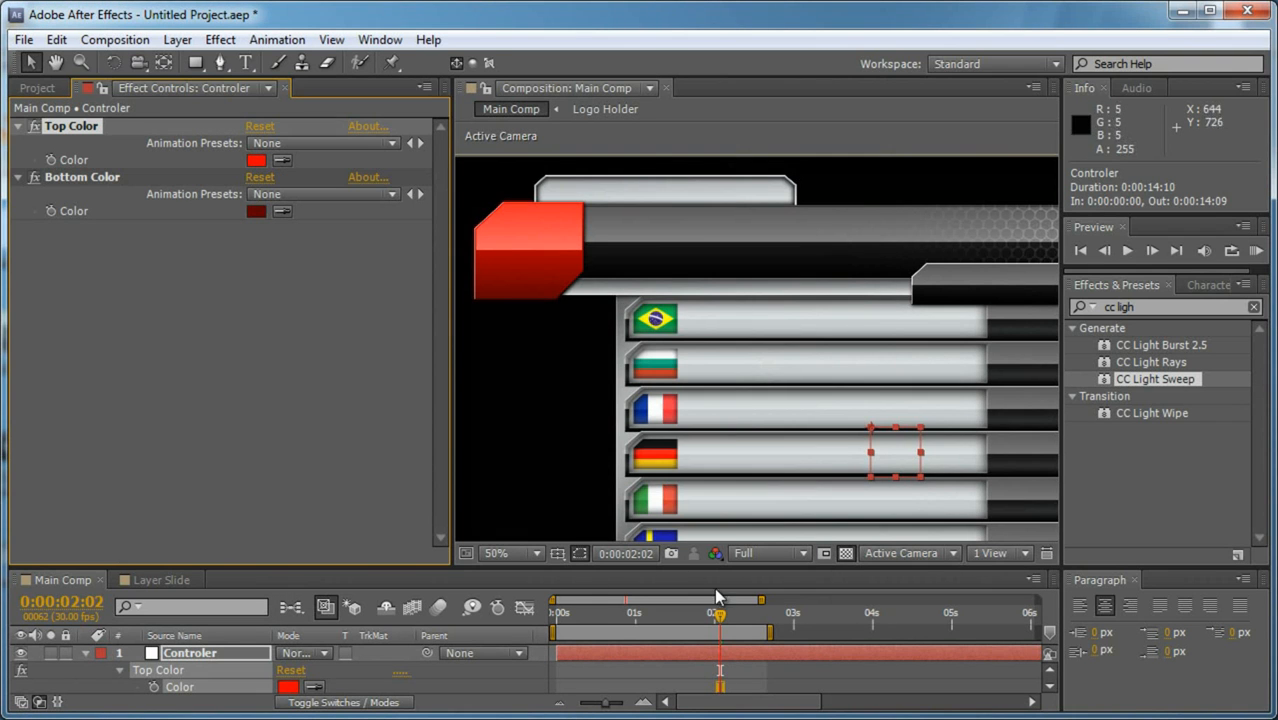
# Inspect the red logo holder against the rest of the leaderboard, and undo both Controler color changes.
pyautogui.moveTo(331, 566); pyautogui.dragTo(350, 433)
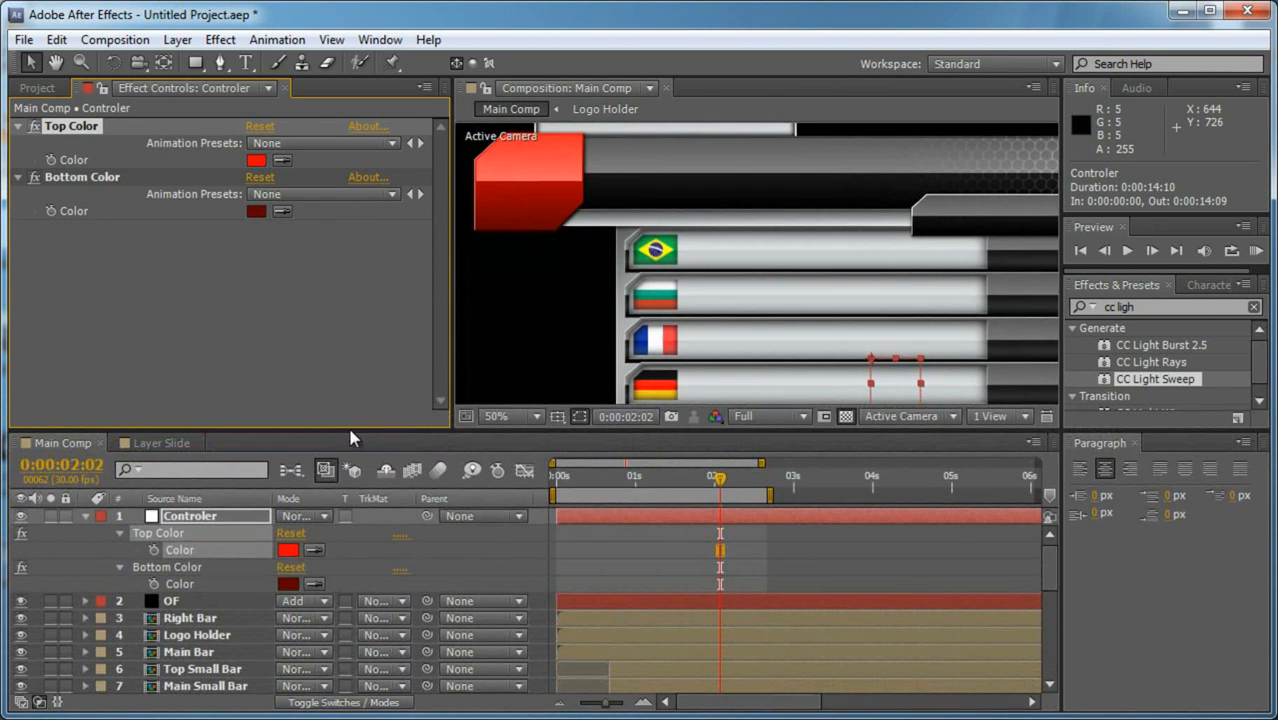
pyautogui.press(',')
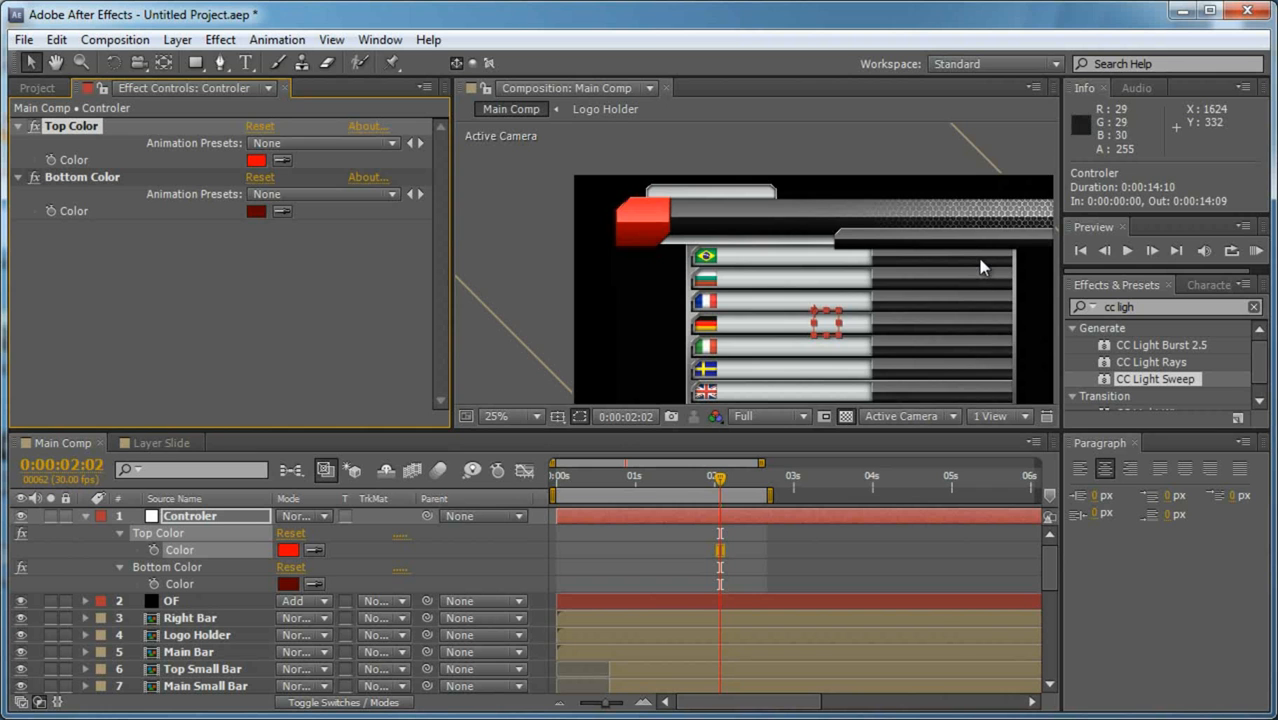
pyautogui.scroll(2, 981, 260)
pyautogui.moveTo(982, 272); pyautogui.dragTo(828, 261)
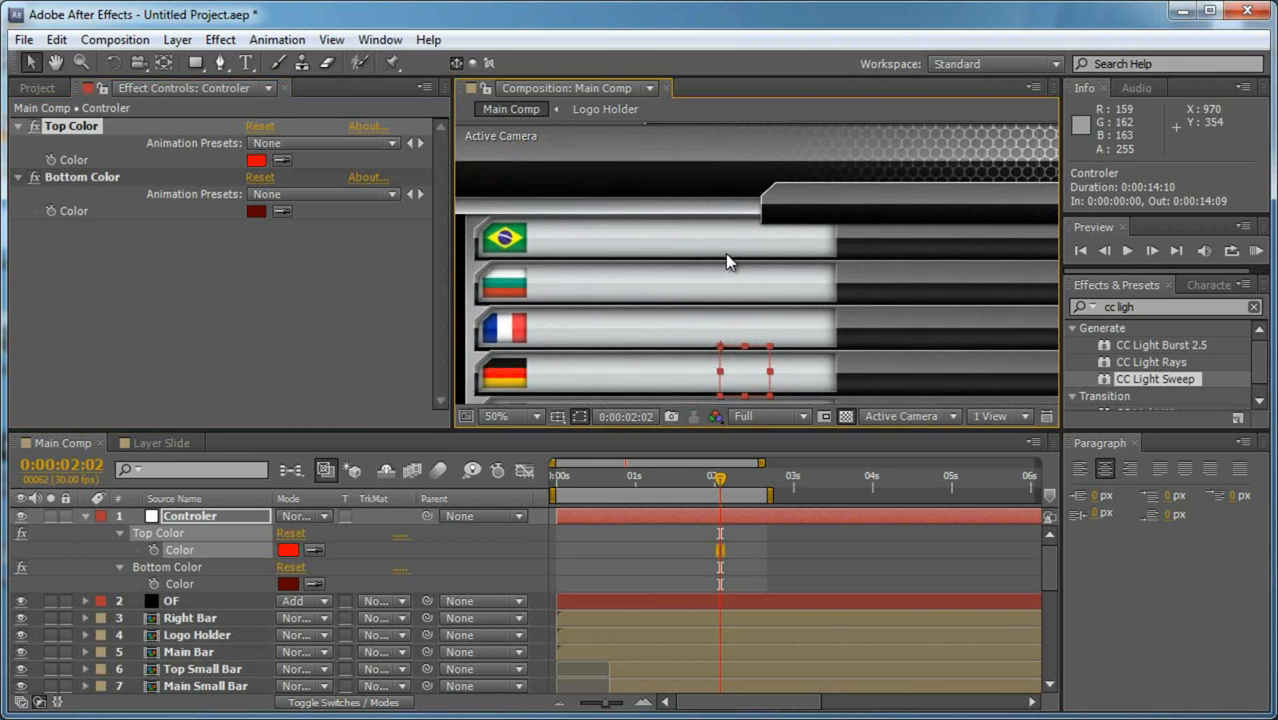
pyautogui.scroll(-2, 728, 256)
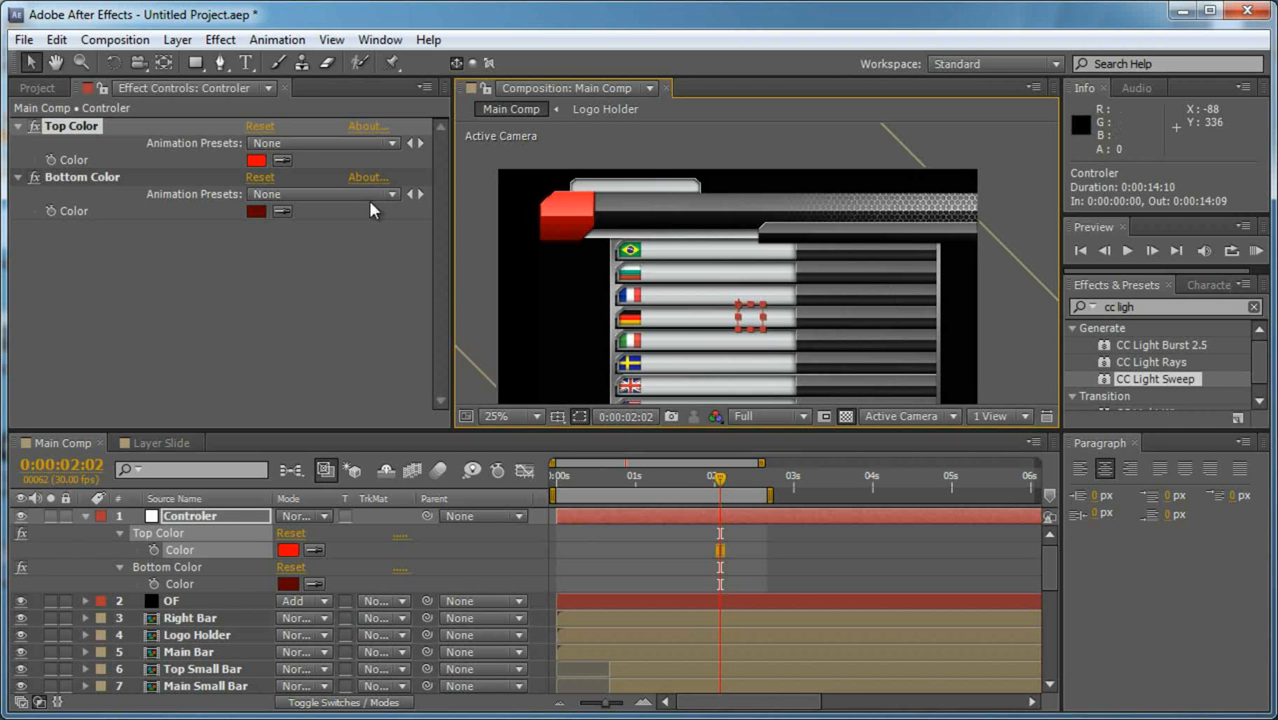
pyautogui.hotkey('ctrl', 'z')
pyautogui.hotkey('ctrl', 'z')
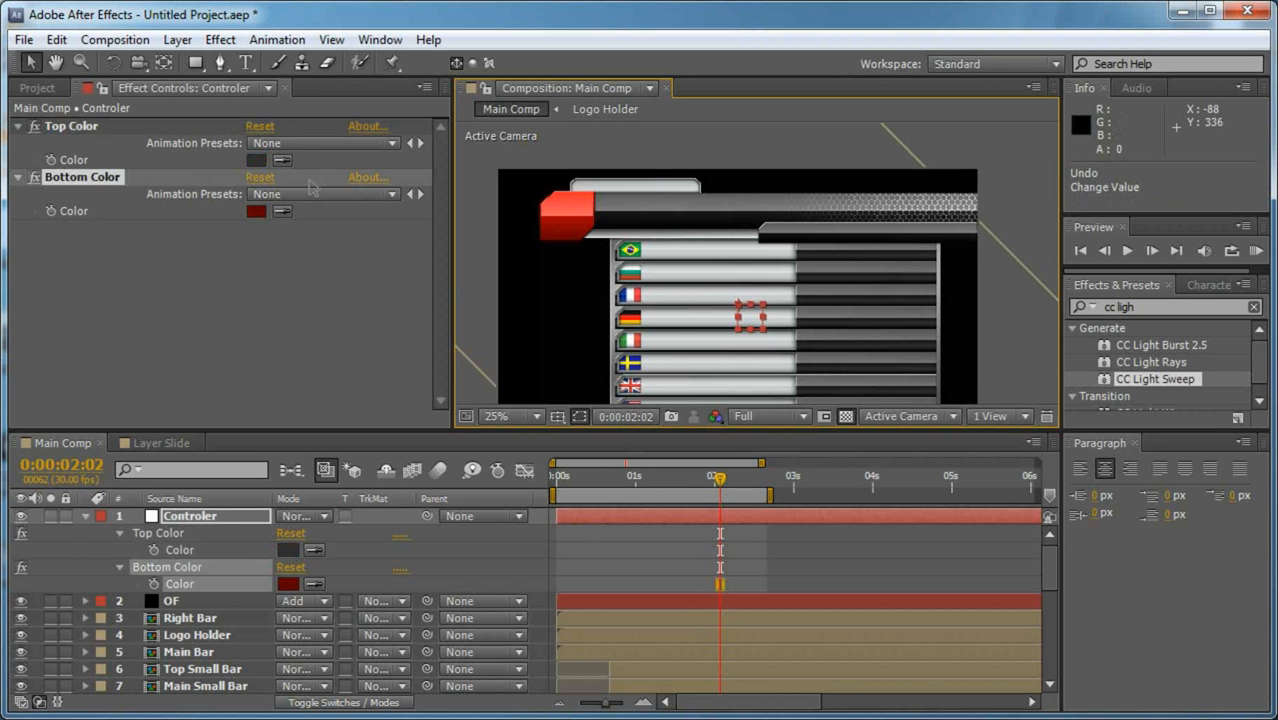
# Save the project and collapse the Controler layer's properties in the Main Comp timeline.
pyautogui.hotkey('ctrl', 's')
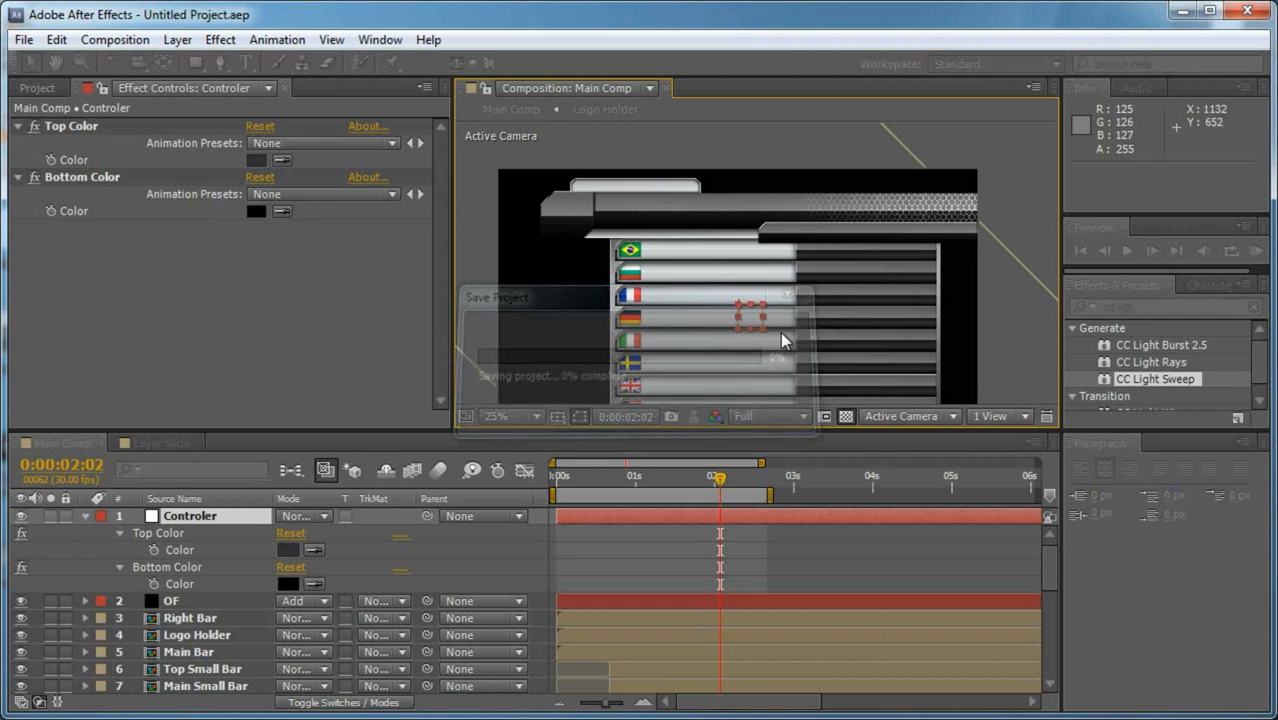
pyautogui.click(87, 517)
pyautogui.click(553, 543)
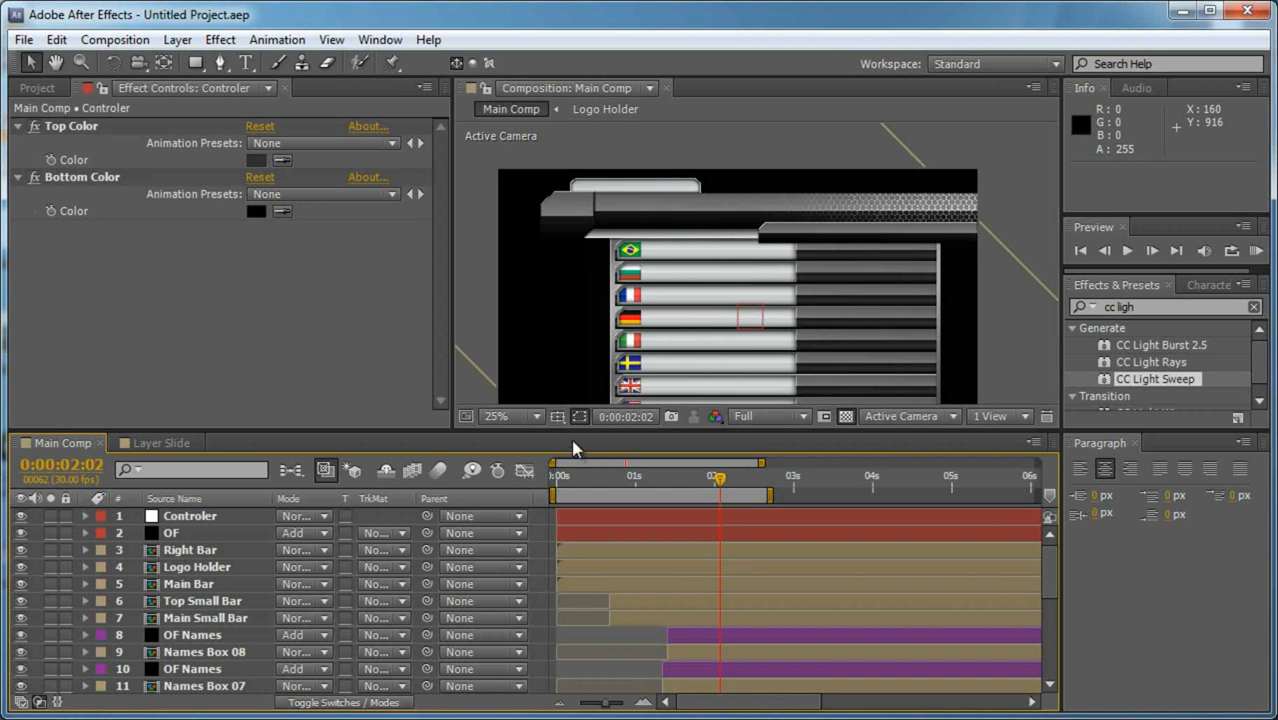
pyautogui.moveTo(567, 428); pyautogui.dragTo(562, 366)
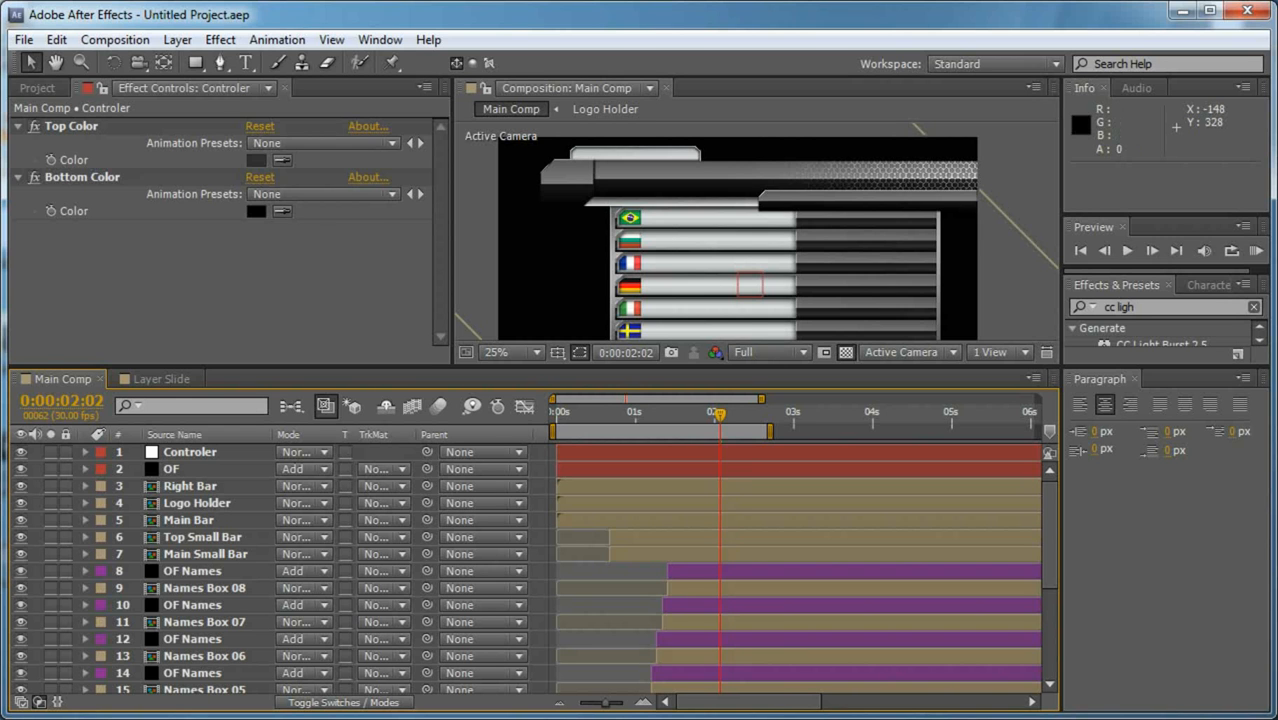
# Show the project's item list and open the Names Box 01 precomp from the Main Comp timeline.
pyautogui.click(38, 87)
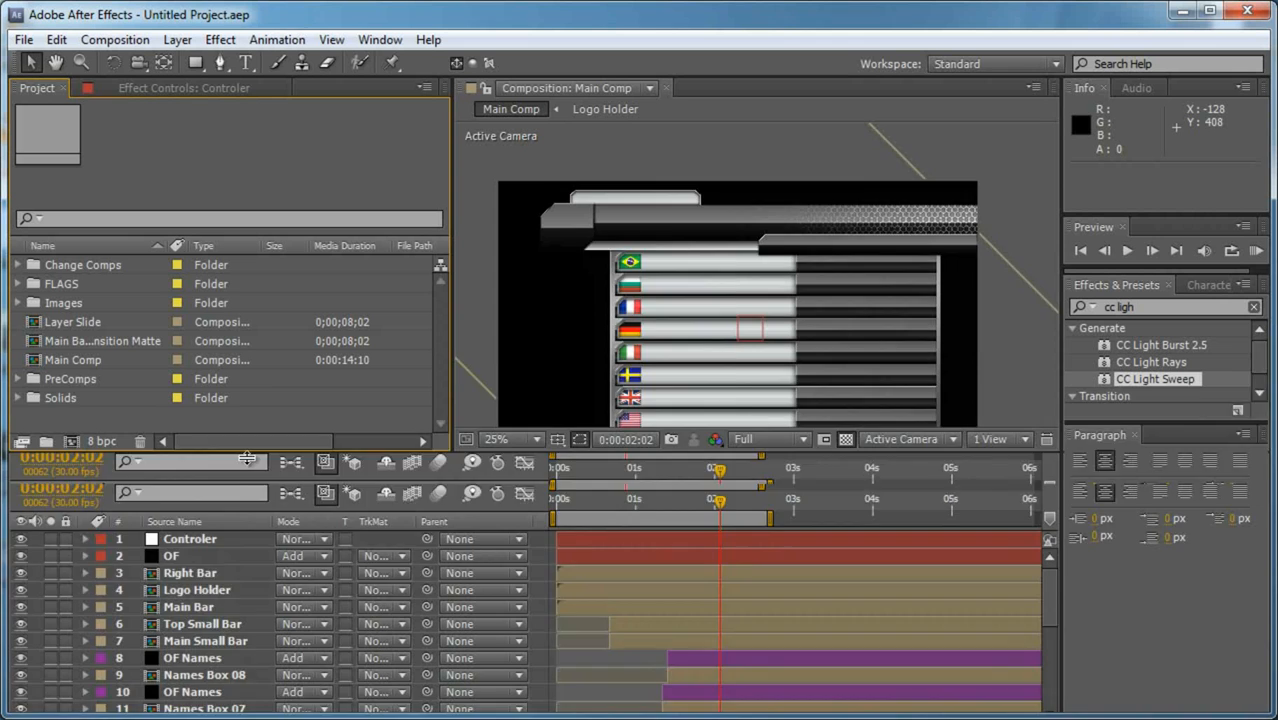
pyautogui.moveTo(235, 367); pyautogui.dragTo(262, 416)
pyautogui.scroll(-5, 265, 595)
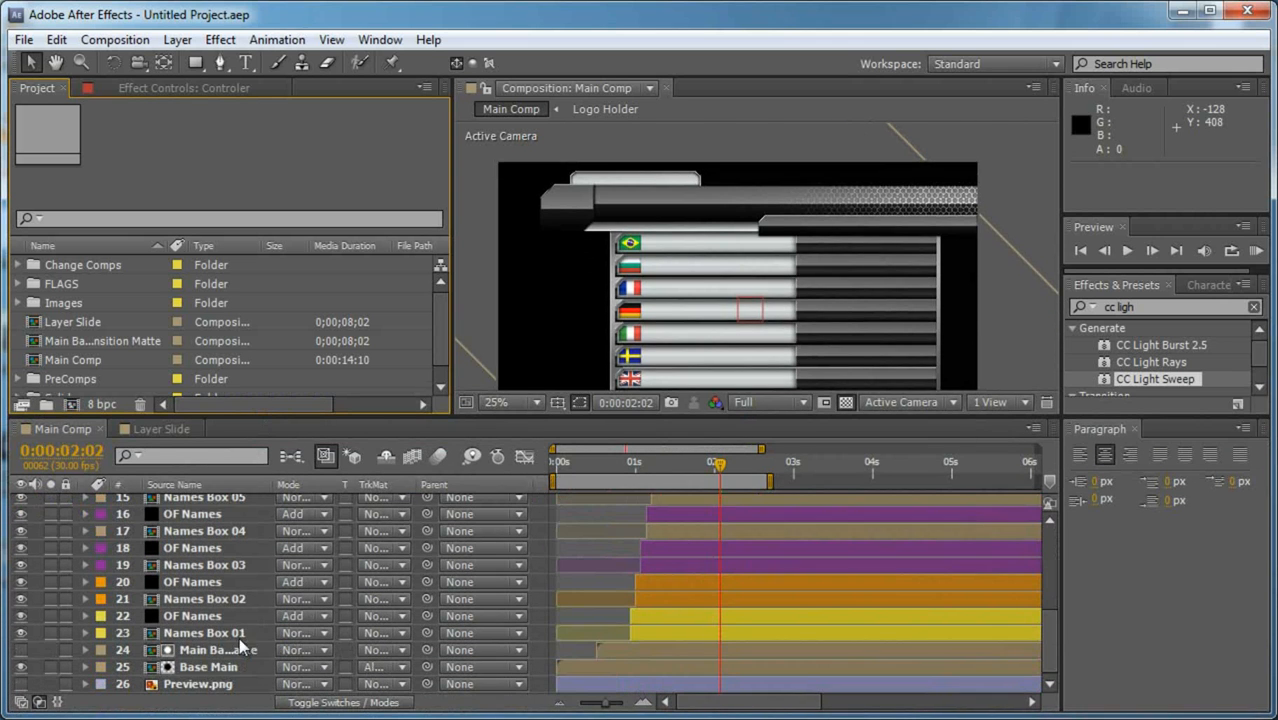
pyautogui.doubleClick(238, 634)
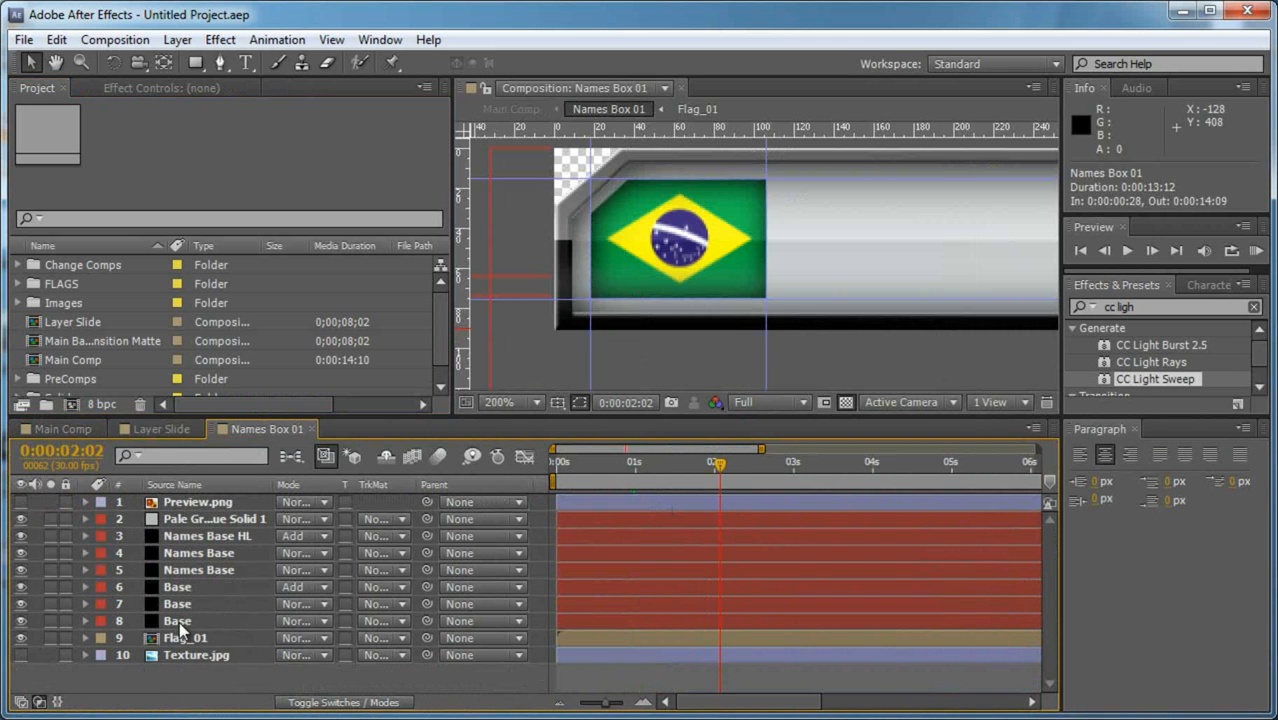
# Hide the Flag_01 layer in Names Box 01 and toggle the lowest Base layer's visibility to check its role in the flag cut-out.
pyautogui.click(20, 637)
pyautogui.click(238, 621)
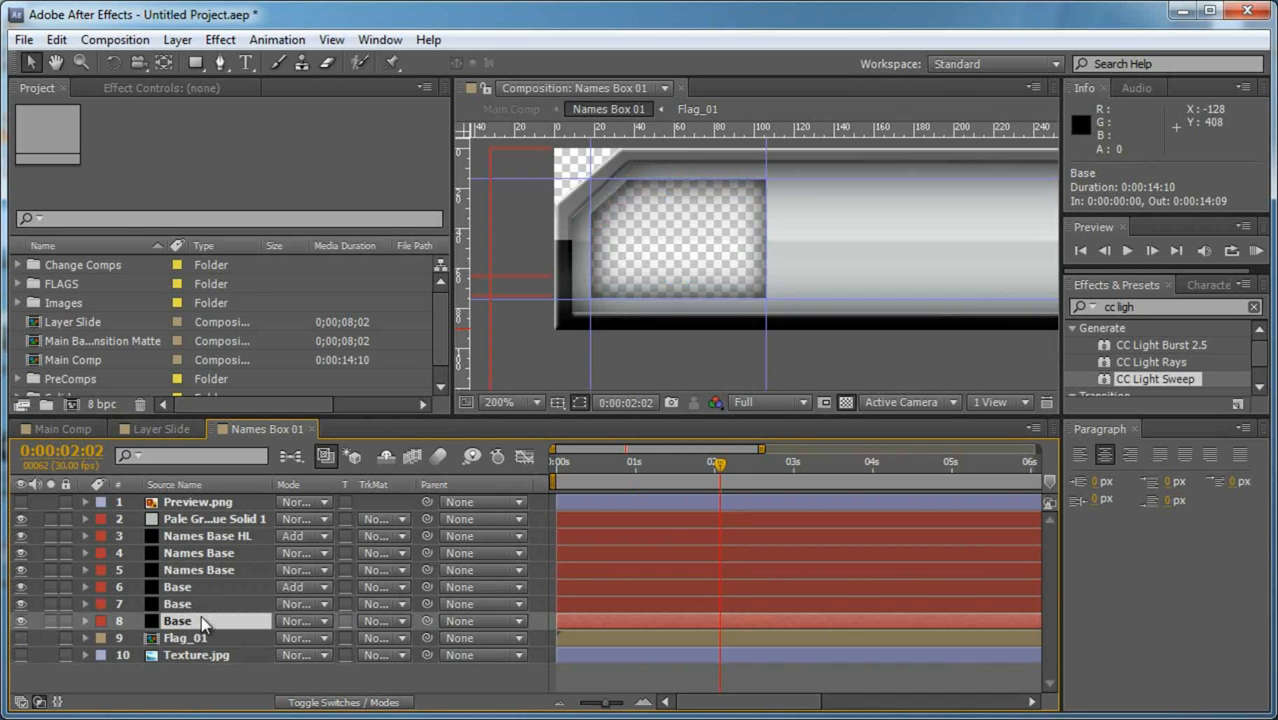
pyautogui.click(20, 622)
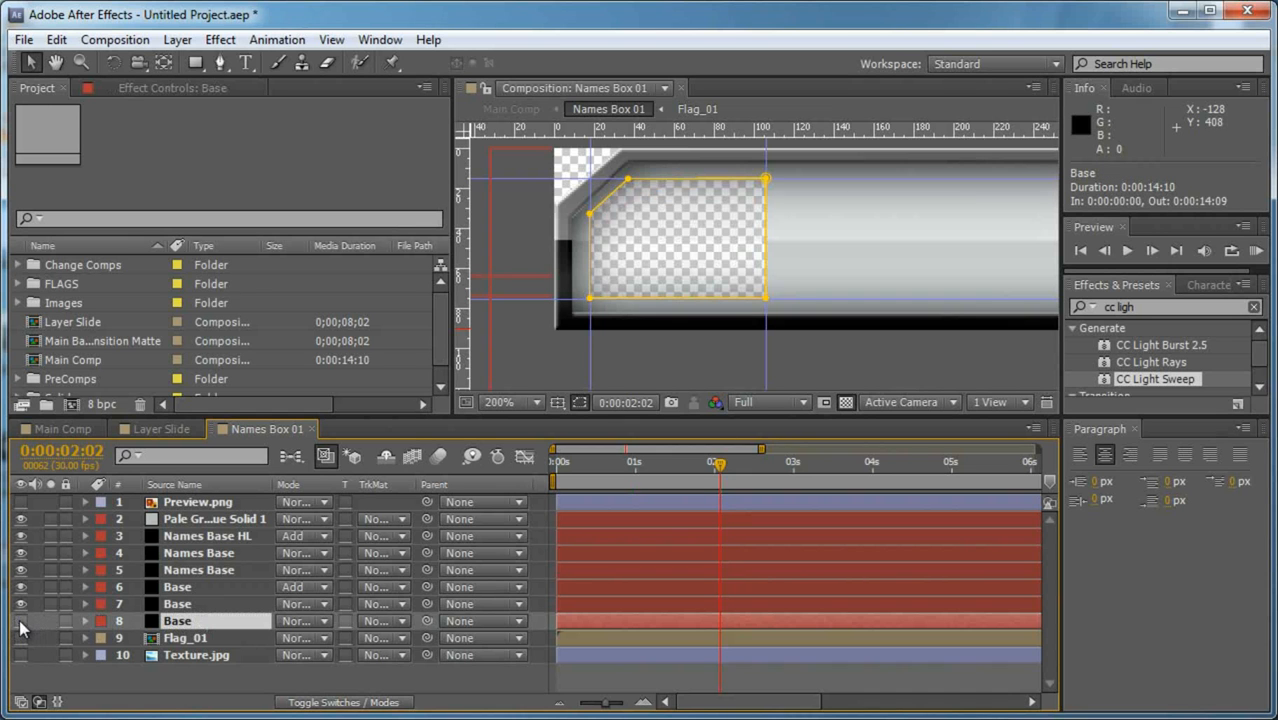
# Set Mask 2 of the middle Base layer to None so the flag cut-out closes, leaving Mask 3 on Subtract.
pyautogui.click(208, 603)
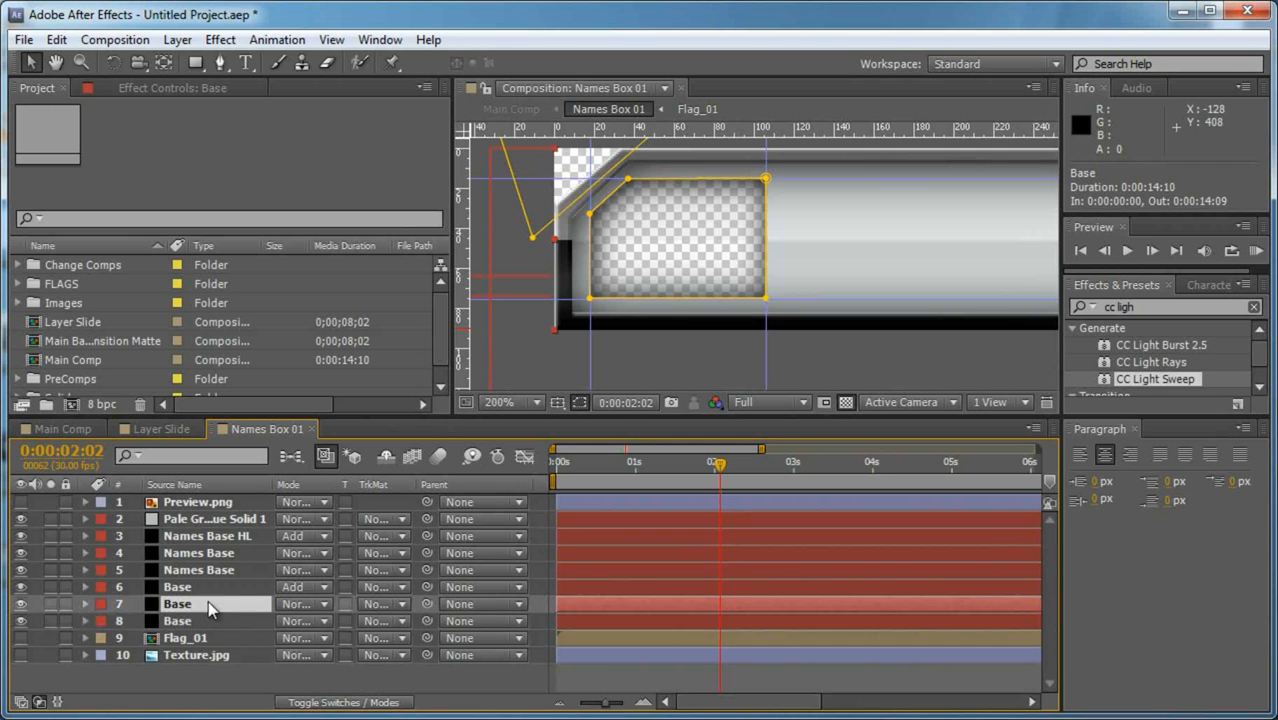
pyautogui.press('m')
pyautogui.scroll(-2, 260, 625)
pyautogui.click(300, 616)
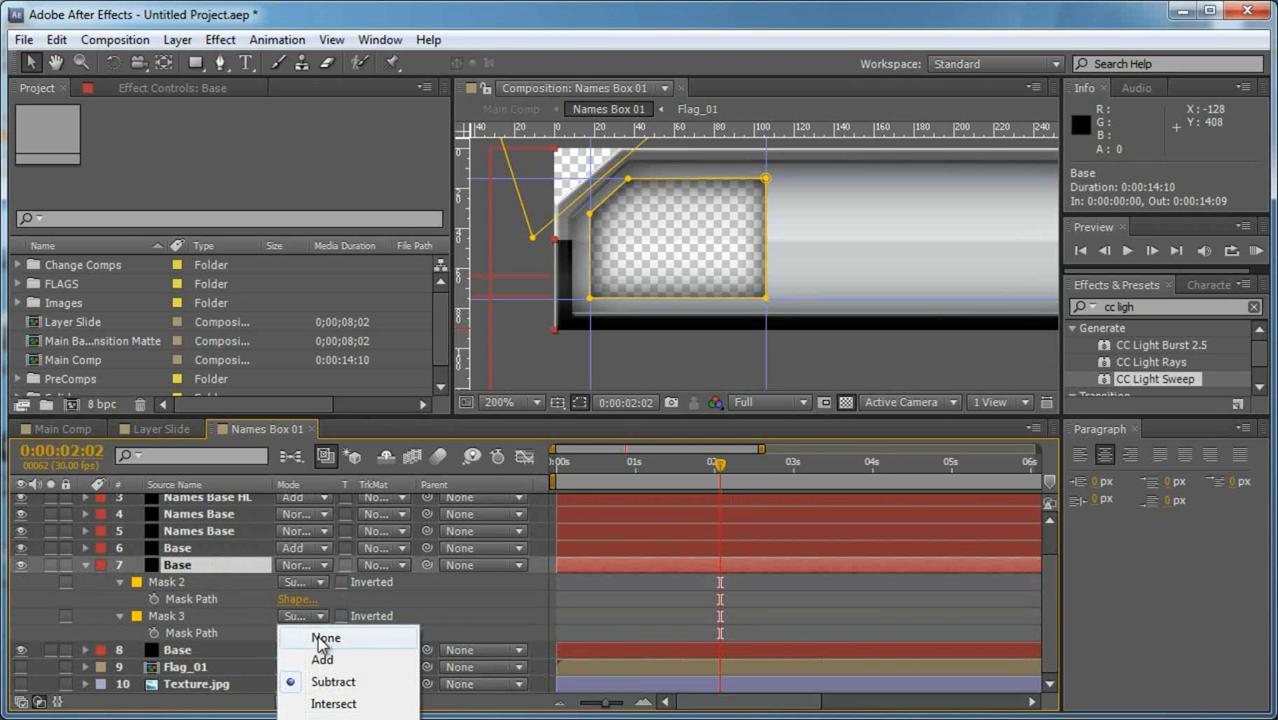
pyautogui.click(320, 640)
pyautogui.hotkey('ctrl', 'z')
pyautogui.click(316, 583)
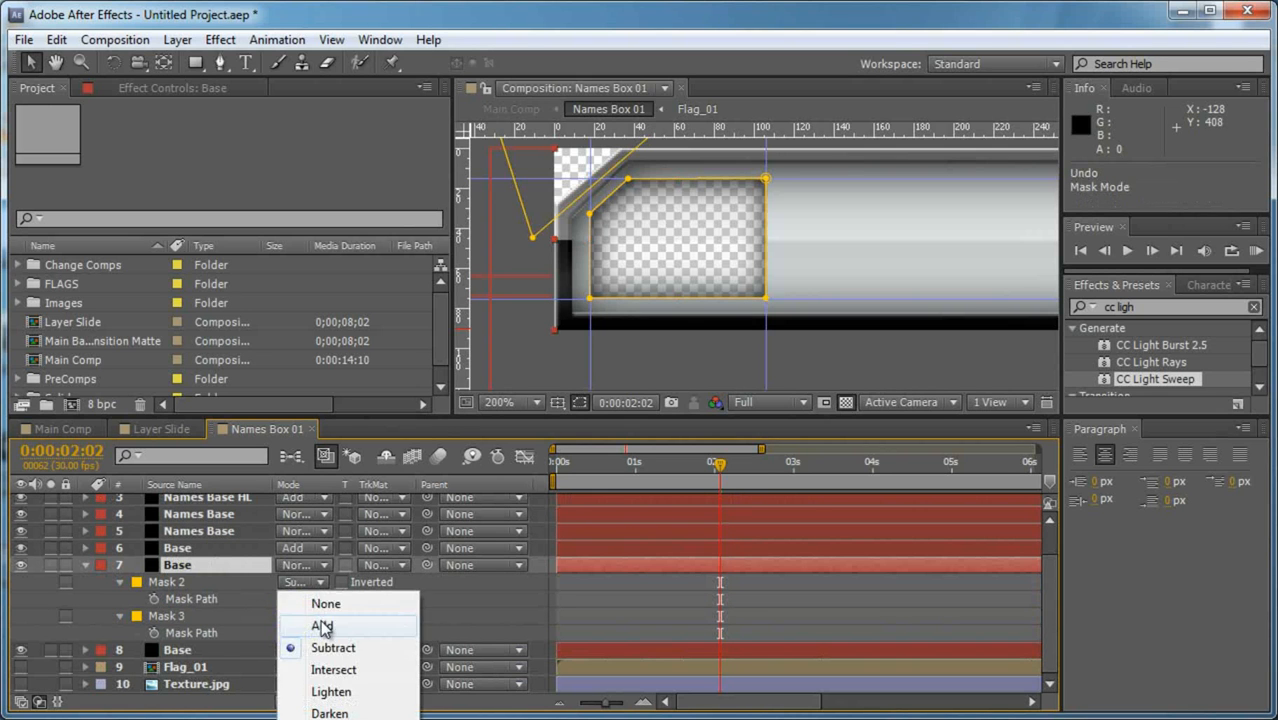
pyautogui.click(326, 604)
pyautogui.press('F2')
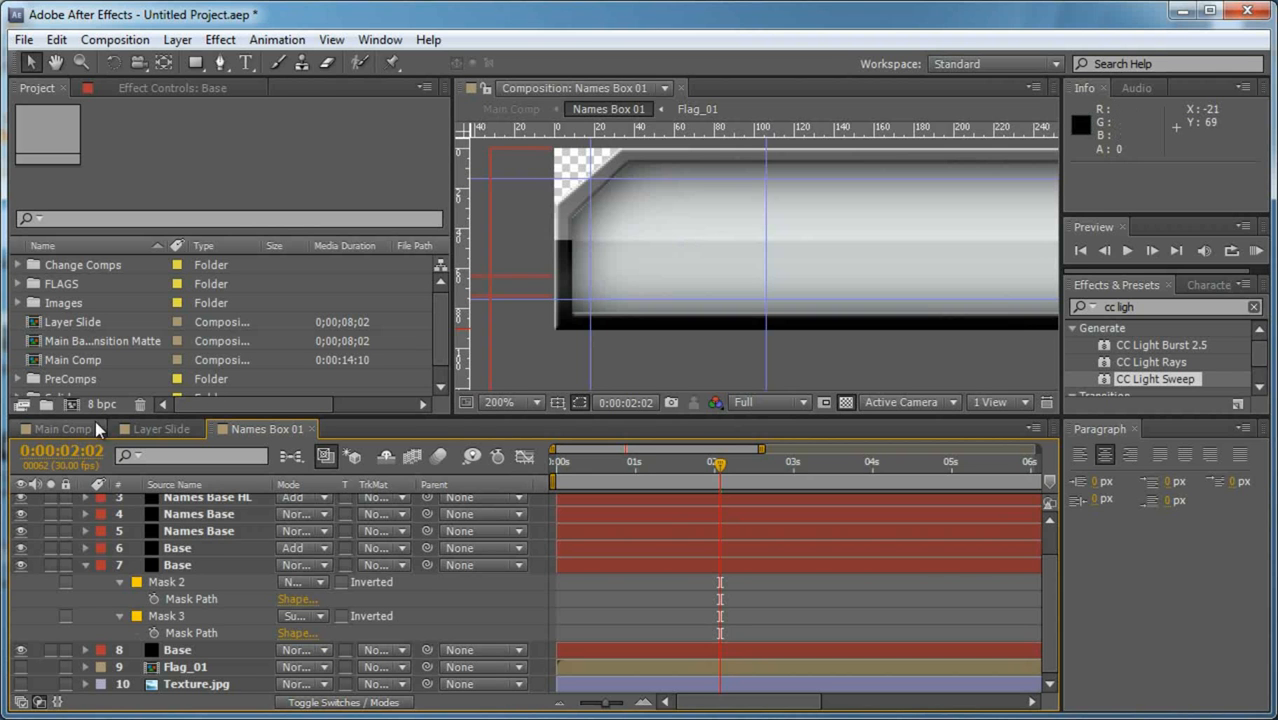
# Return to Main Comp, check the leaderboard's first row without its flag, and move the current time to 0:00:01:19.
pyautogui.click(49, 427)
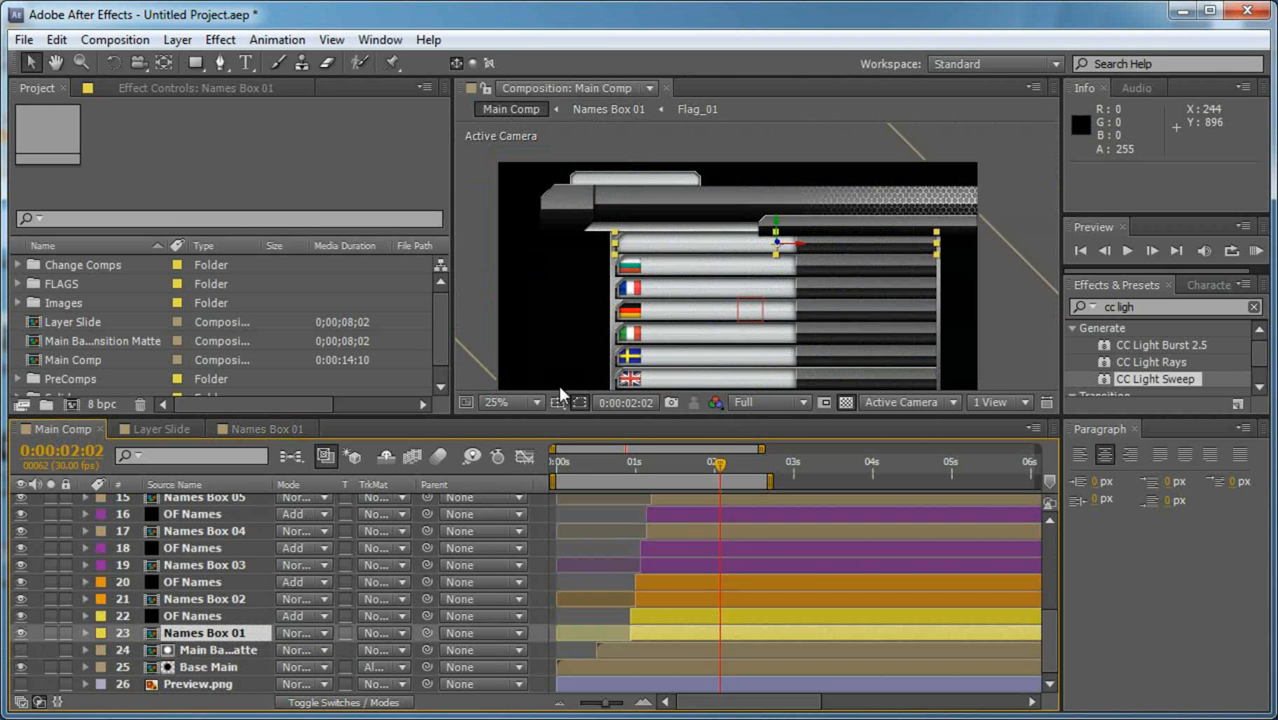
pyautogui.moveTo(750, 317); pyautogui.dragTo(751, 280)
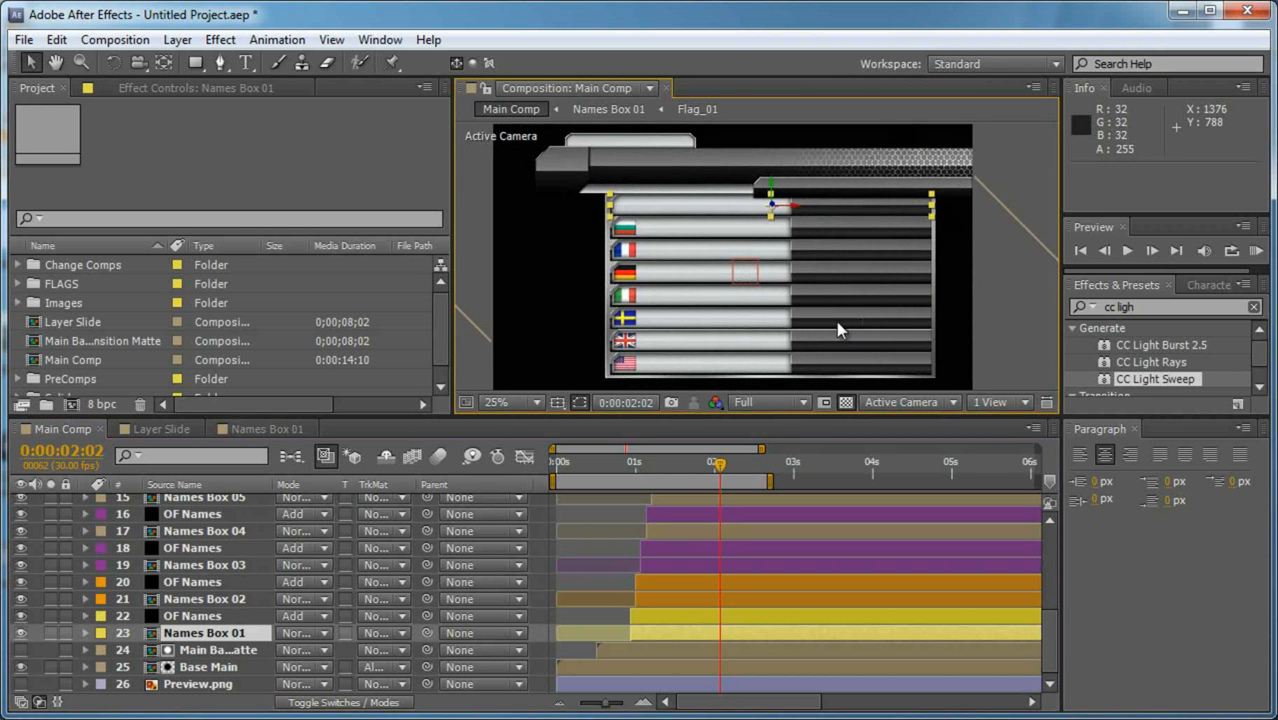
pyautogui.moveTo(614, 459); pyautogui.dragTo(725, 482)
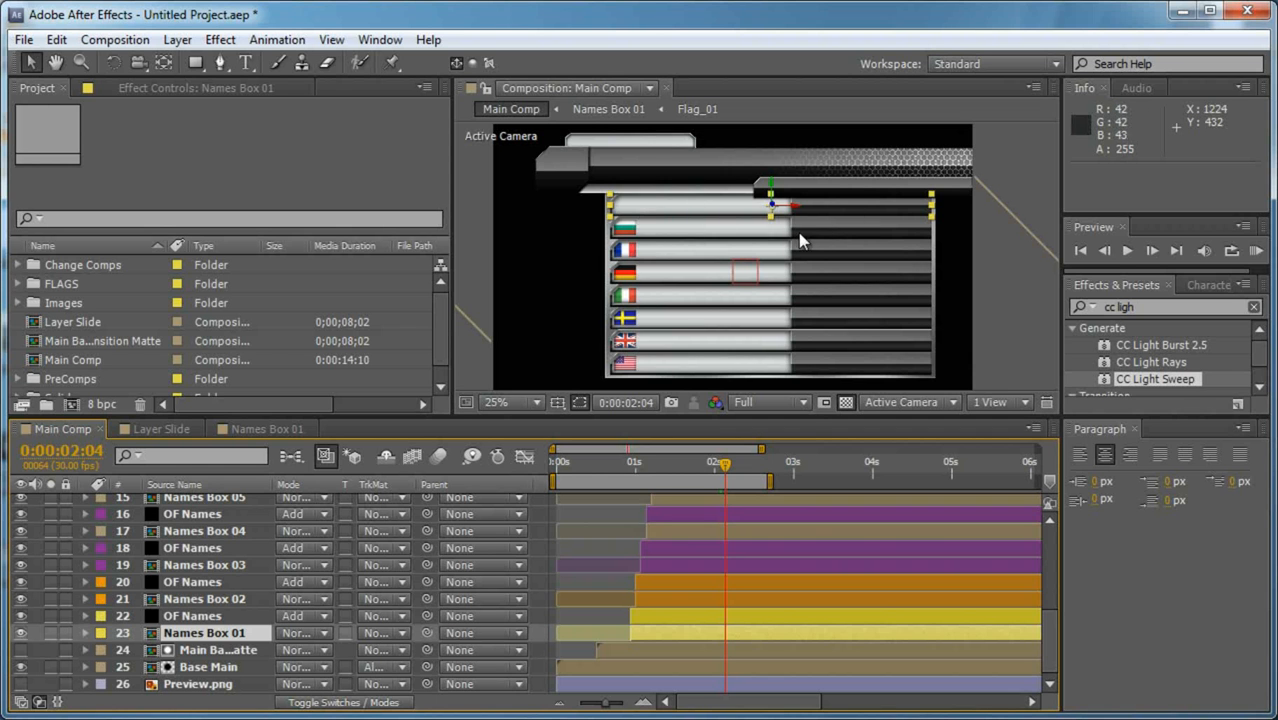
pyautogui.moveTo(580, 466); pyautogui.dragTo(685, 470)
# Add a text layer over the main bar reading "Tuts+ the best place to boost your skills!".
pyautogui.hotkey('ctrl', 't')
pyautogui.click(642, 173)
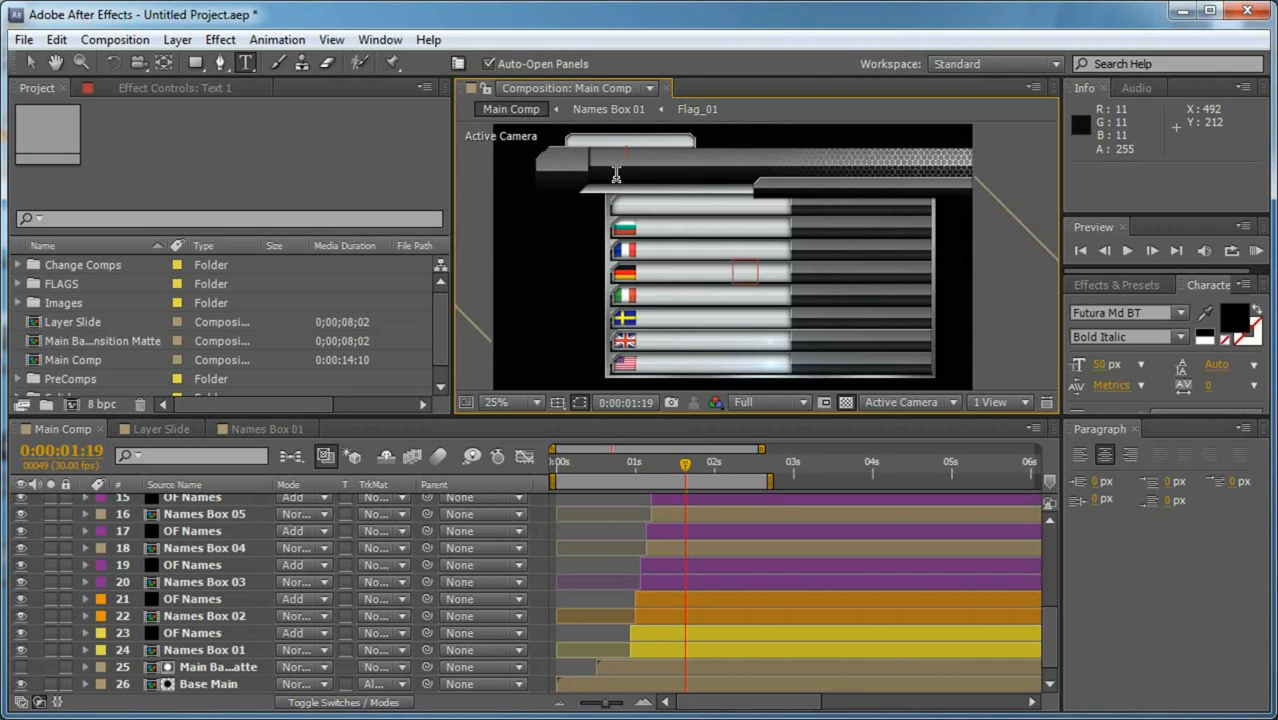
pyautogui.write('Tuts')
pyautogui.write('+ the best place to')
pyautogui.write(' boost y')
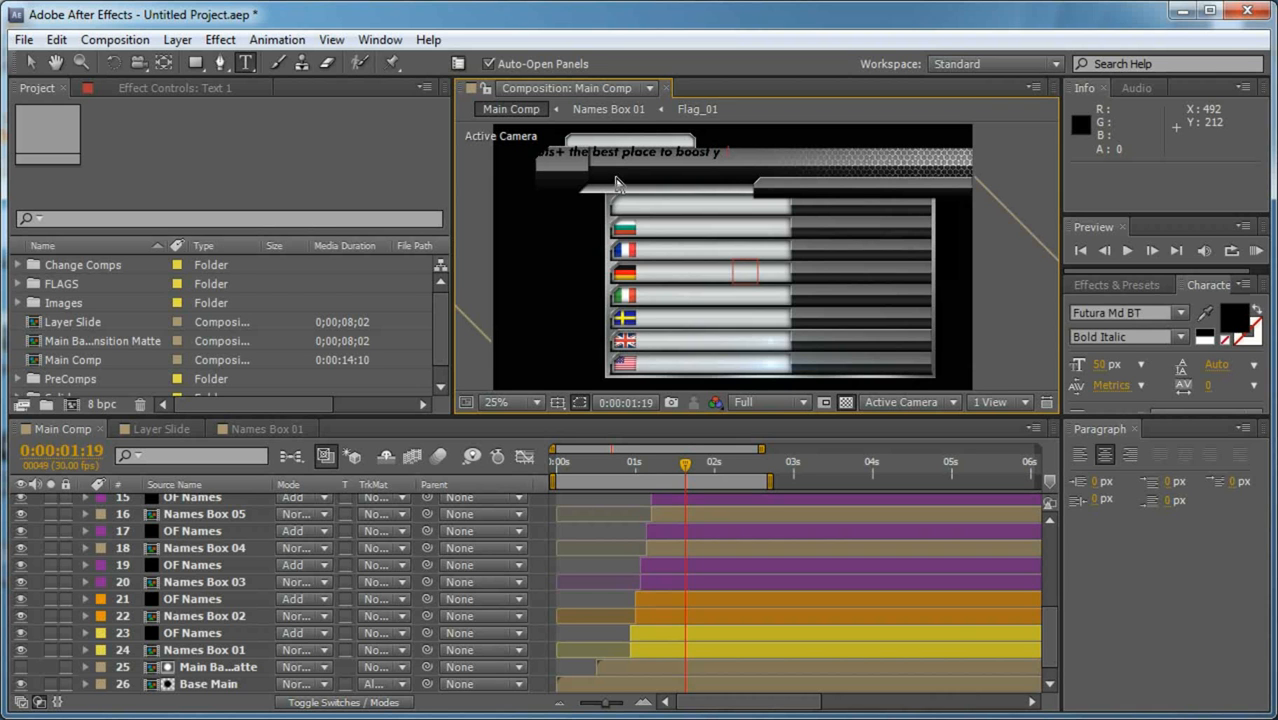
pyautogui.write('our skills!')
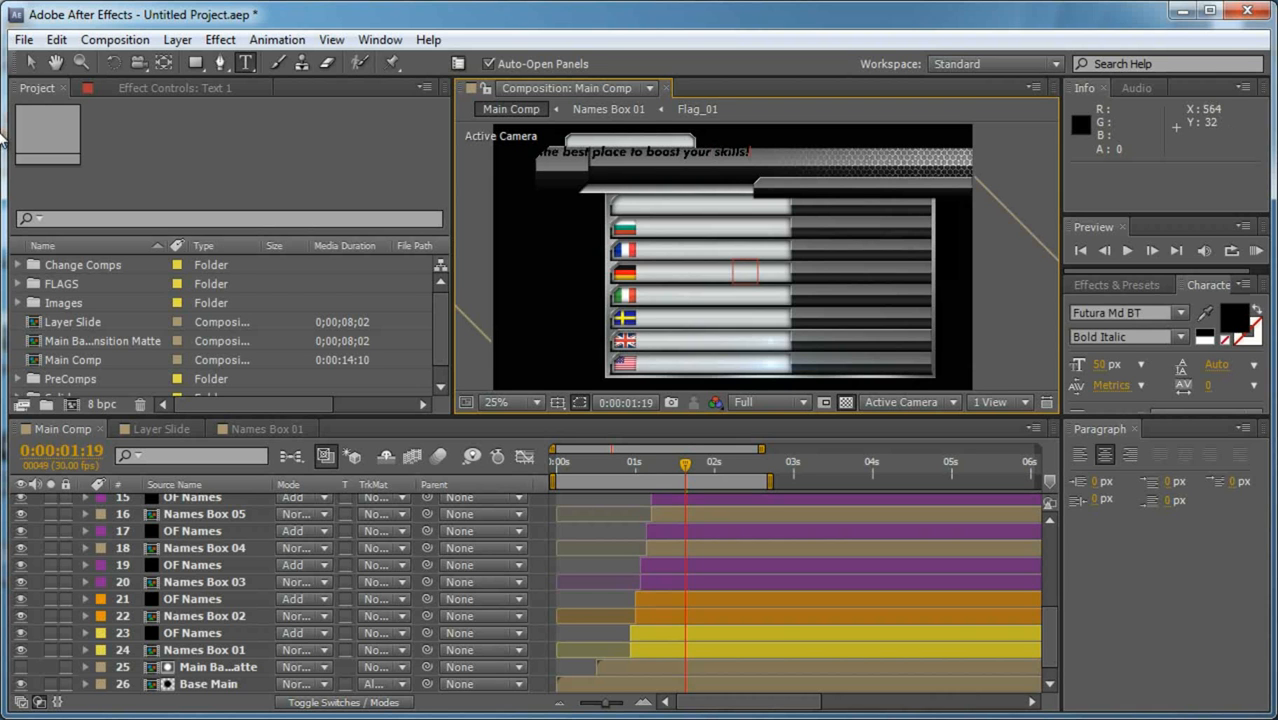
# Position the title text on the upper half of the main bar, starting just right of the logo holder.
pyautogui.click(30, 62)
pyautogui.moveTo(822, 160); pyautogui.dragTo(824, 155)
pyautogui.press('`')
pyautogui.scroll(2, 545, 178)
pyautogui.press('space')
pyautogui.moveTo(535, 175); pyautogui.dragTo(708, 382)
pyautogui.scroll(1, 708, 382)
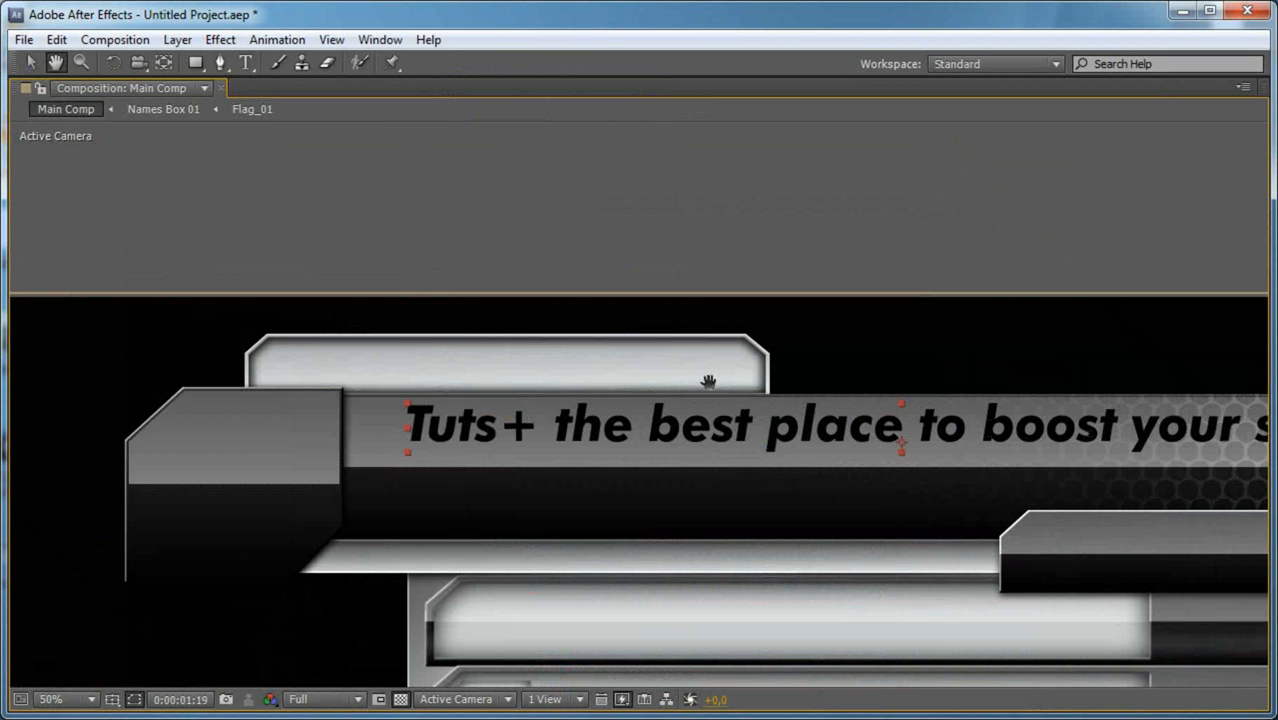
pyautogui.moveTo(750, 431); pyautogui.dragTo(721, 433)
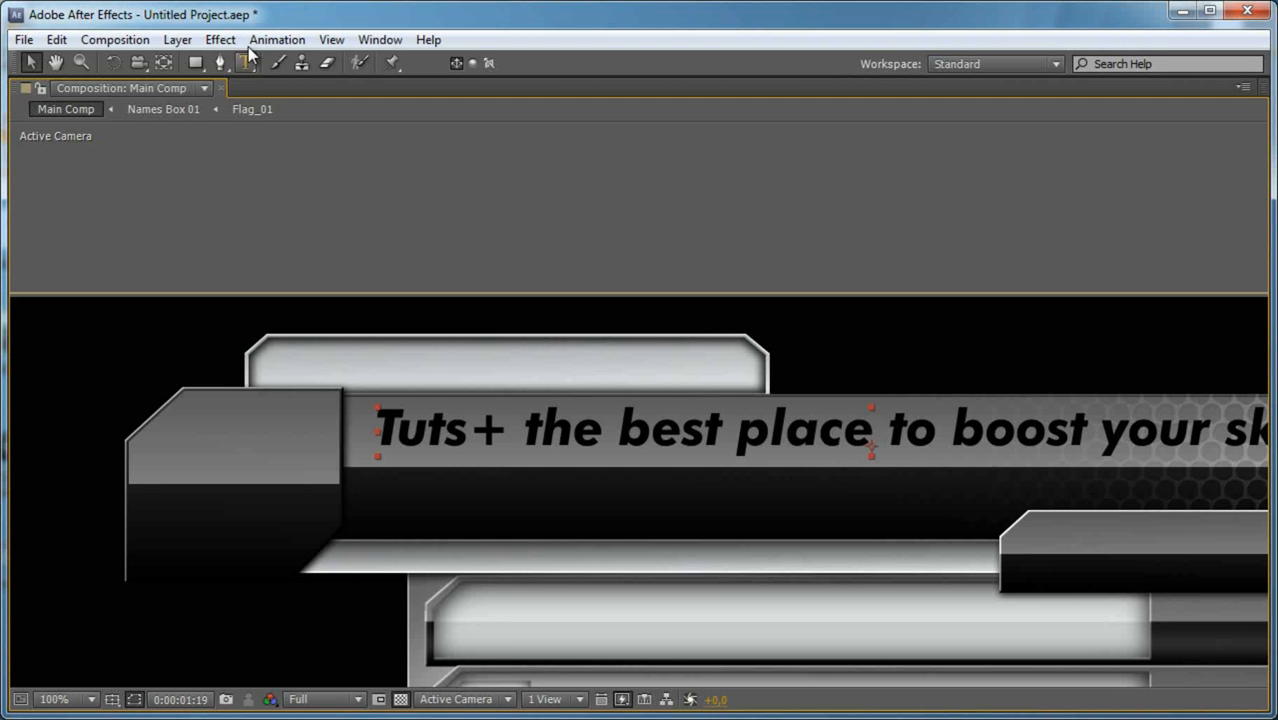
# Apply Gradient Overlay, Inner Shadow and Drop Shadow layer styles to the title text.
pyautogui.click(177, 40)
pyautogui.moveTo(298, 503)
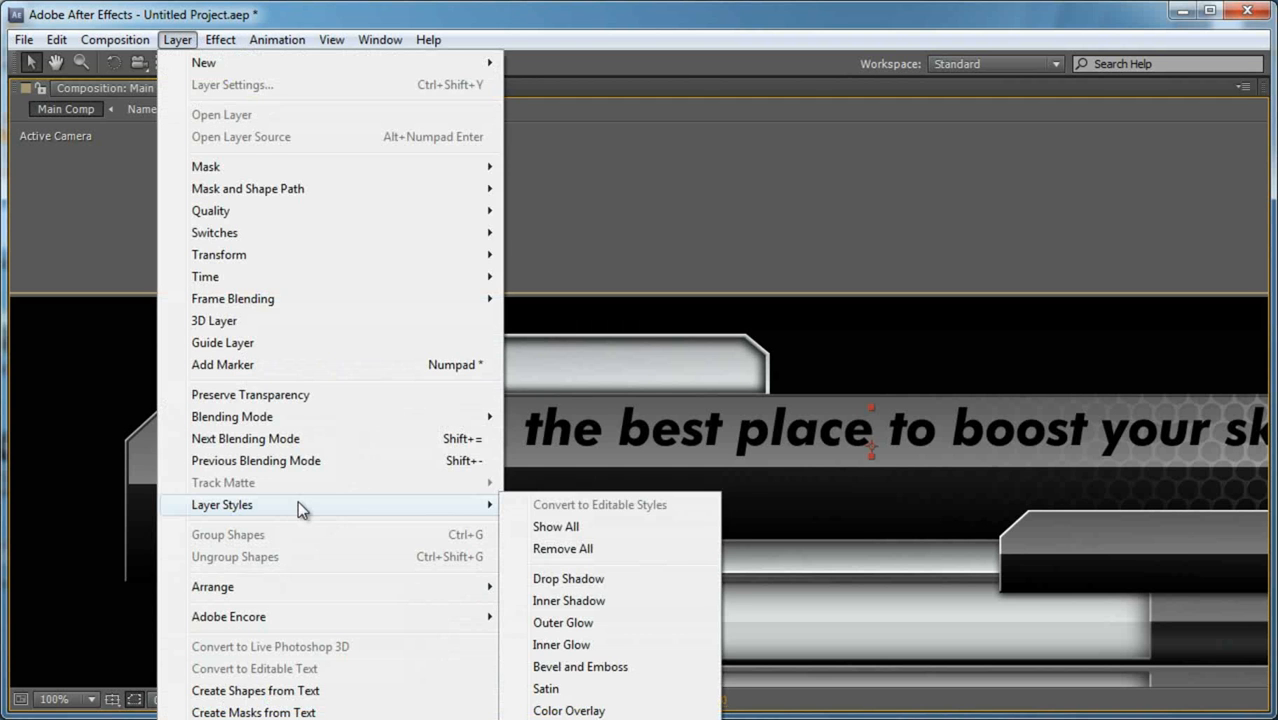
pyautogui.click(708, 689)
pyautogui.click(180, 40)
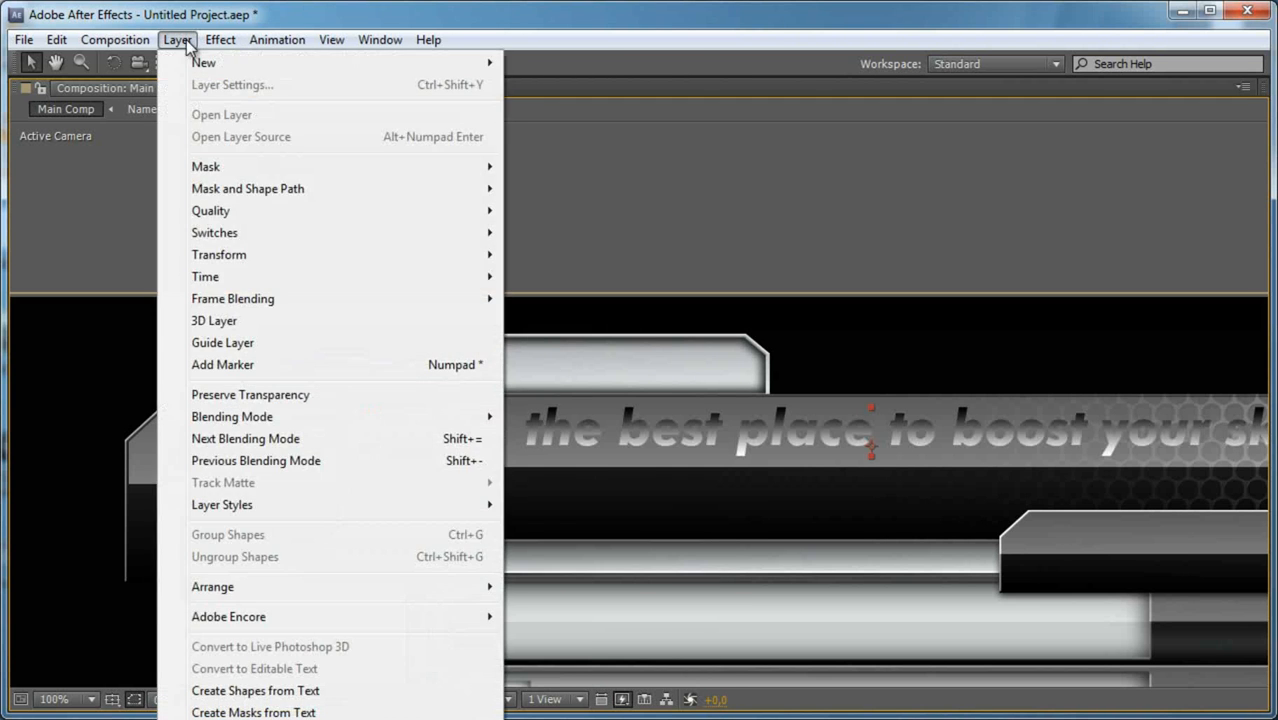
pyautogui.moveTo(313, 516)
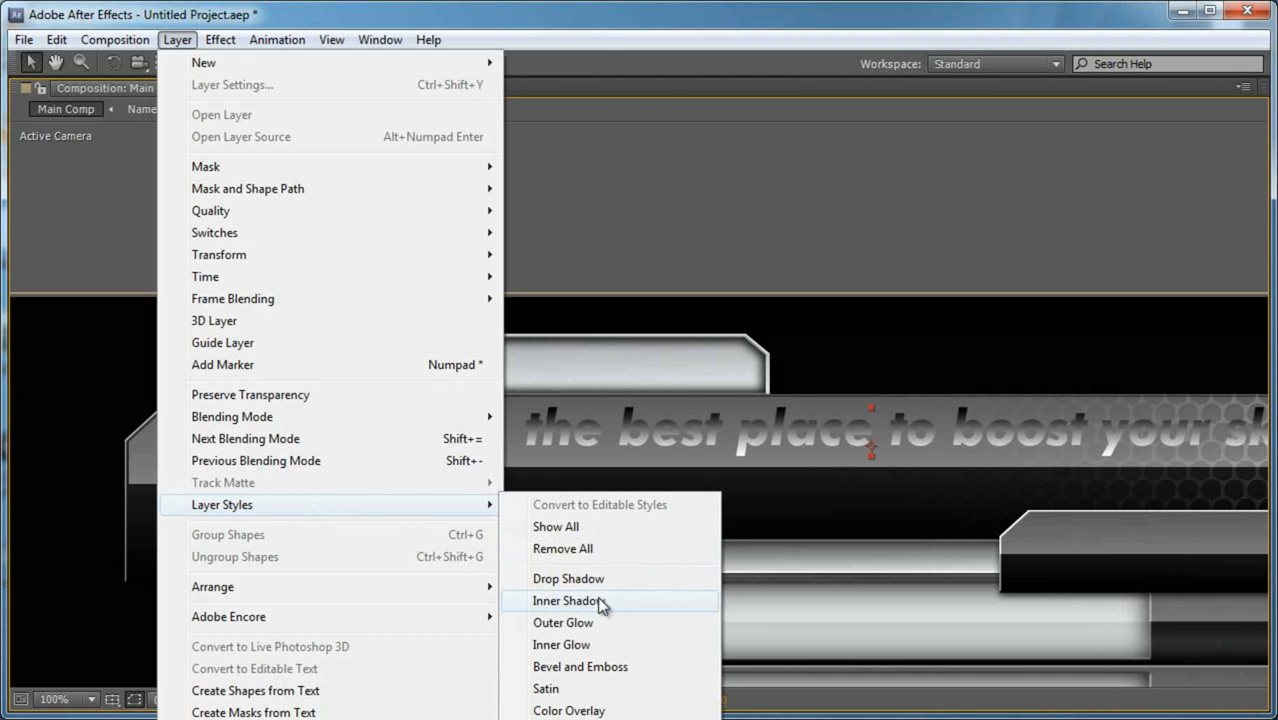
pyautogui.click(600, 601)
pyautogui.click(177, 40)
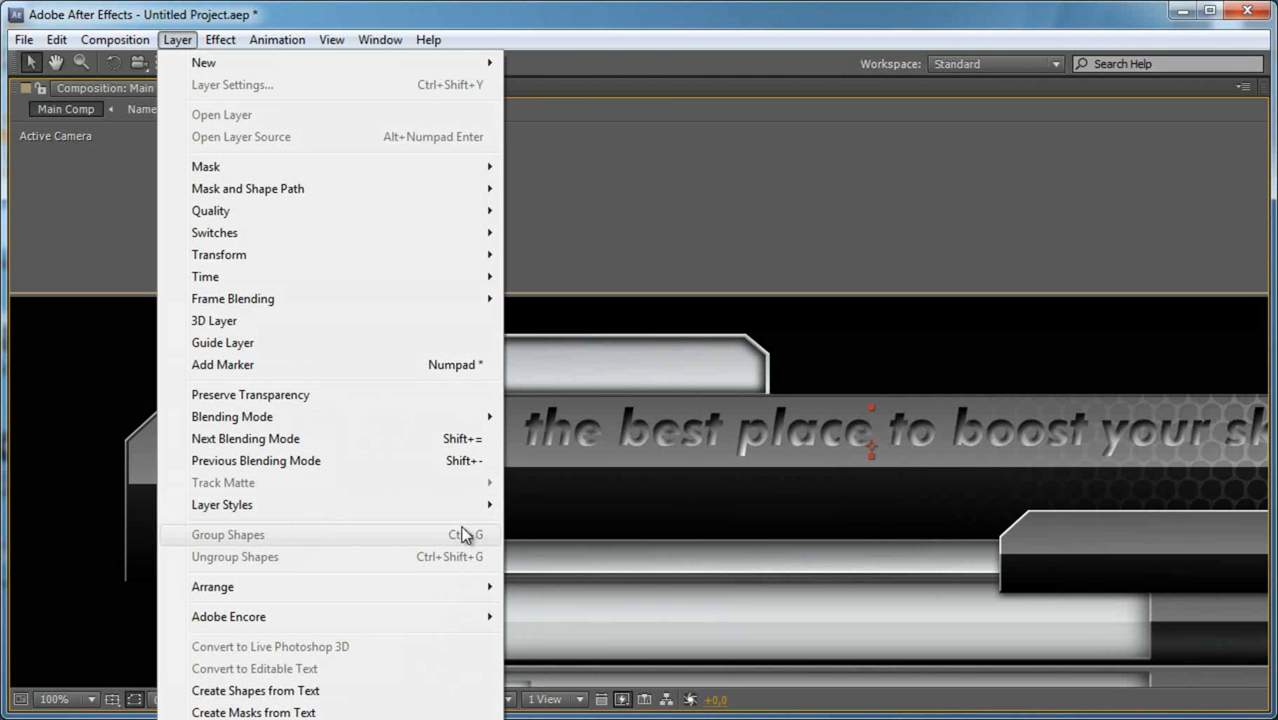
pyautogui.moveTo(425, 512)
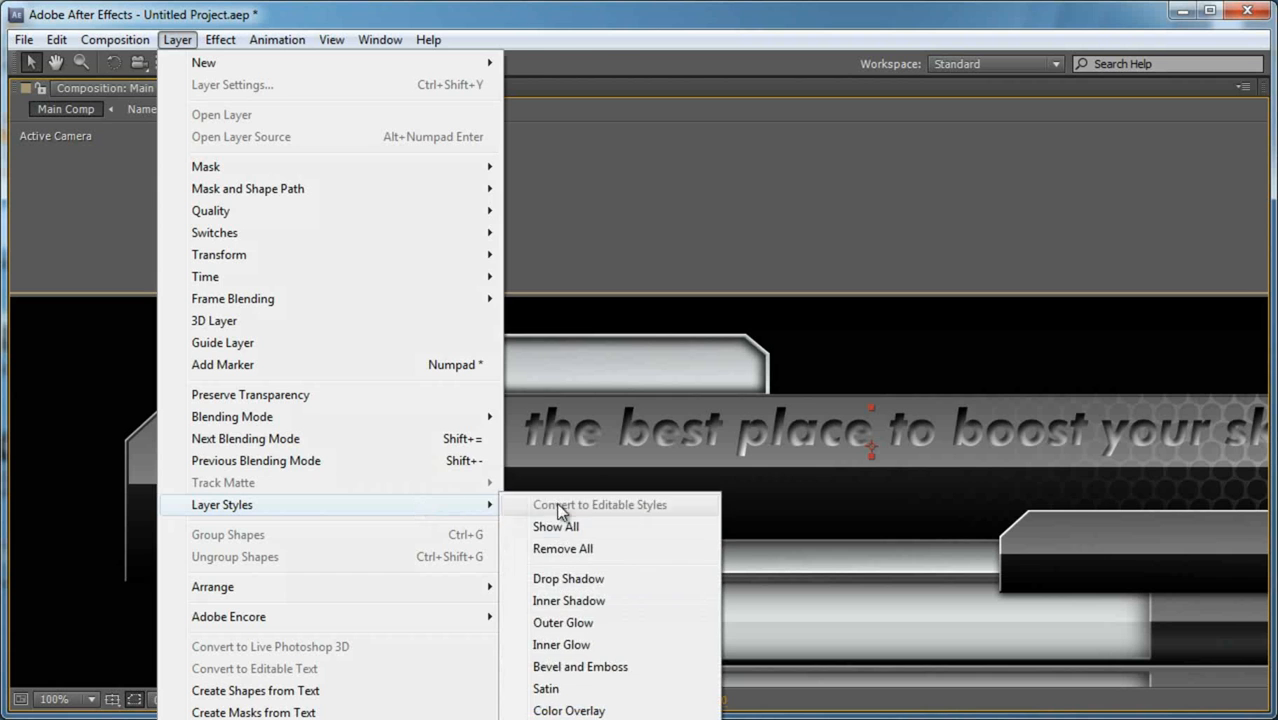
pyautogui.click(610, 578)
pyautogui.press('`')
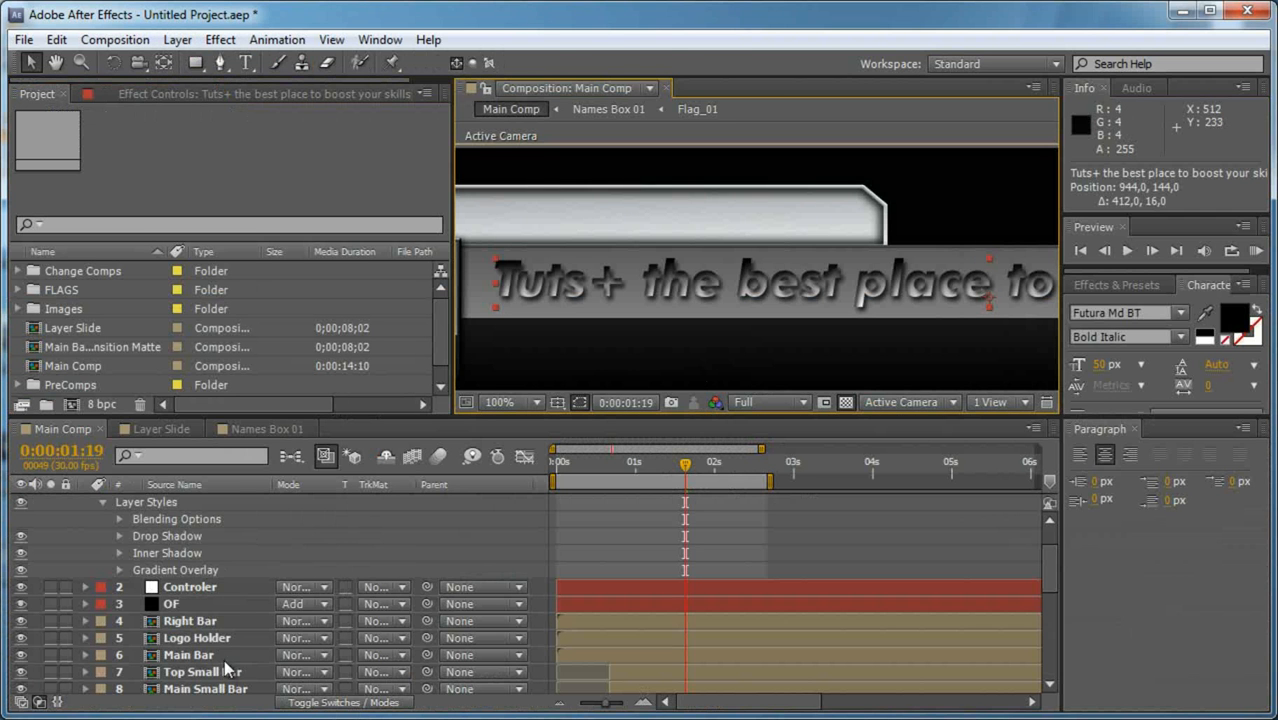
# Set the title's Drop Shadow to Normal blend mode, white FFFFFF color and 100% opacity.
pyautogui.click(119, 536)
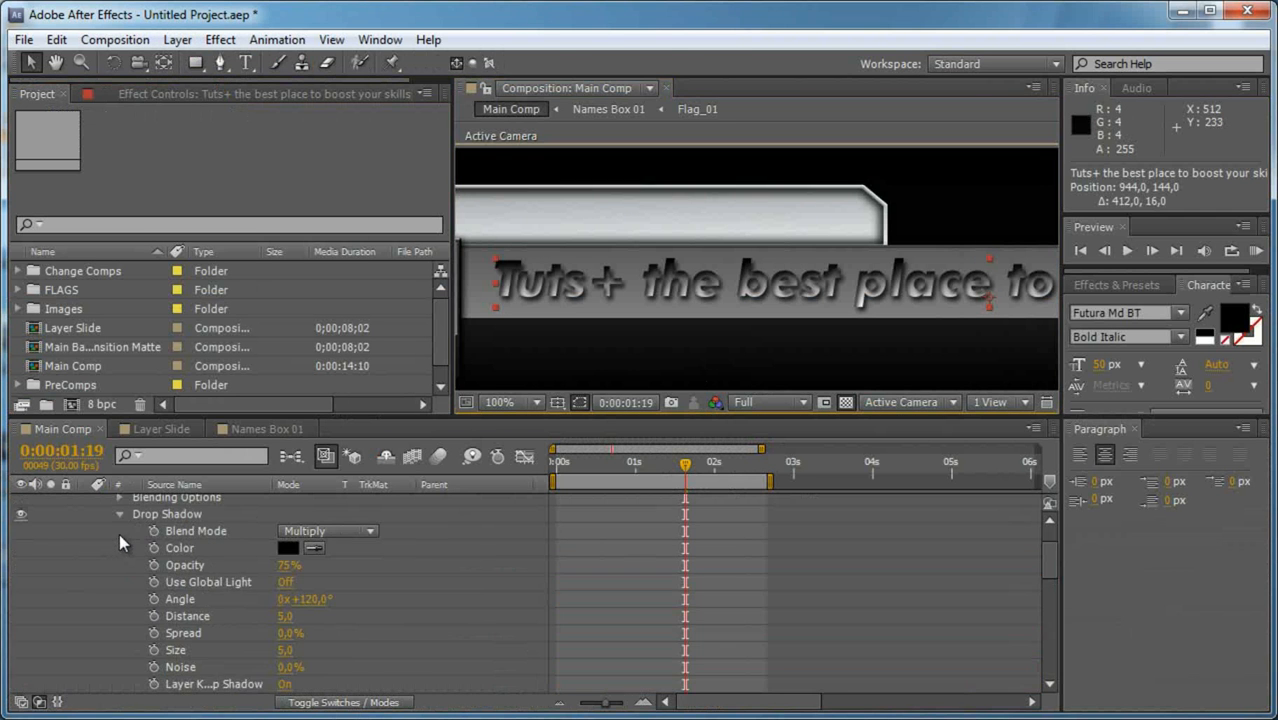
pyautogui.click(305, 531)
pyautogui.click(381, 1)
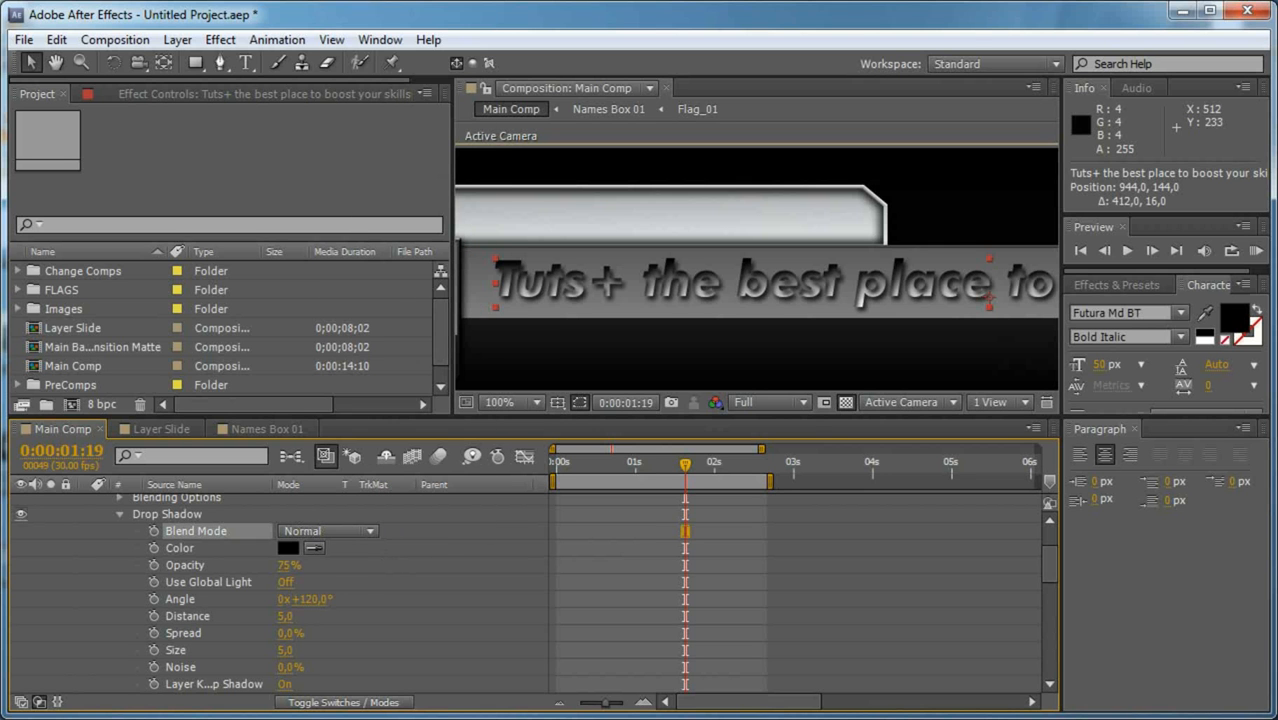
pyautogui.click(291, 550)
pyautogui.moveTo(387, 504)
pyautogui.mouseDown()
pyautogui.moveTo(169, 240)
pyautogui.moveTo(55, 138)
pyautogui.mouseUp()
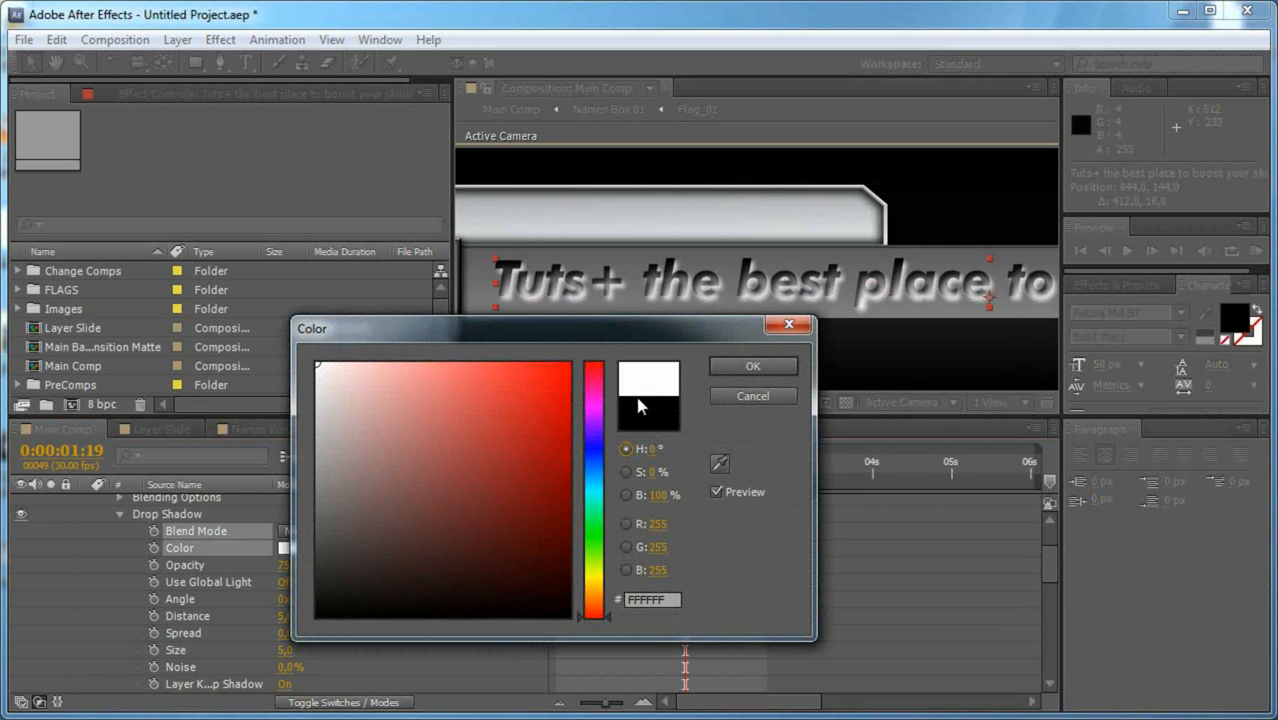
pyautogui.click(789, 368)
pyautogui.moveTo(287, 575); pyautogui.dragTo(300, 576)
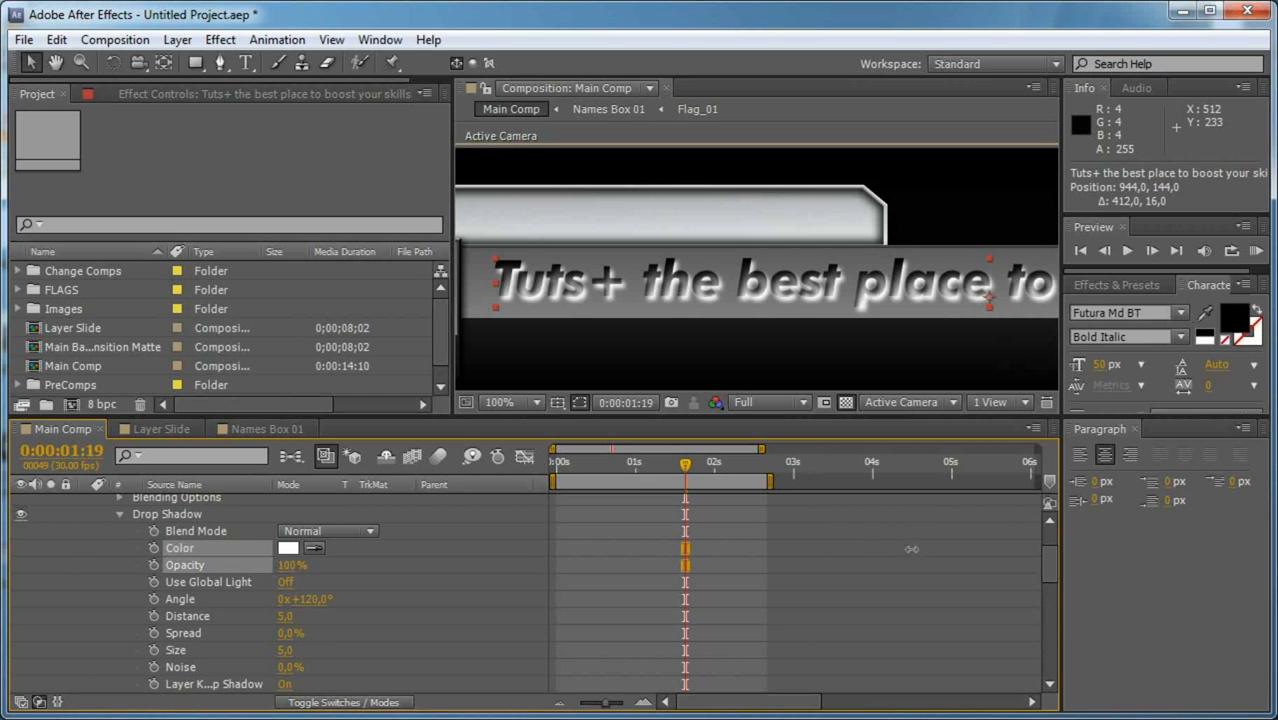
# Set the title's Drop Shadow distance to 1 and size to 1.
pyautogui.click(284, 619)
pyautogui.write('1')
pyautogui.click(285, 652)
pyautogui.write('1')
pyautogui.click(381, 646)
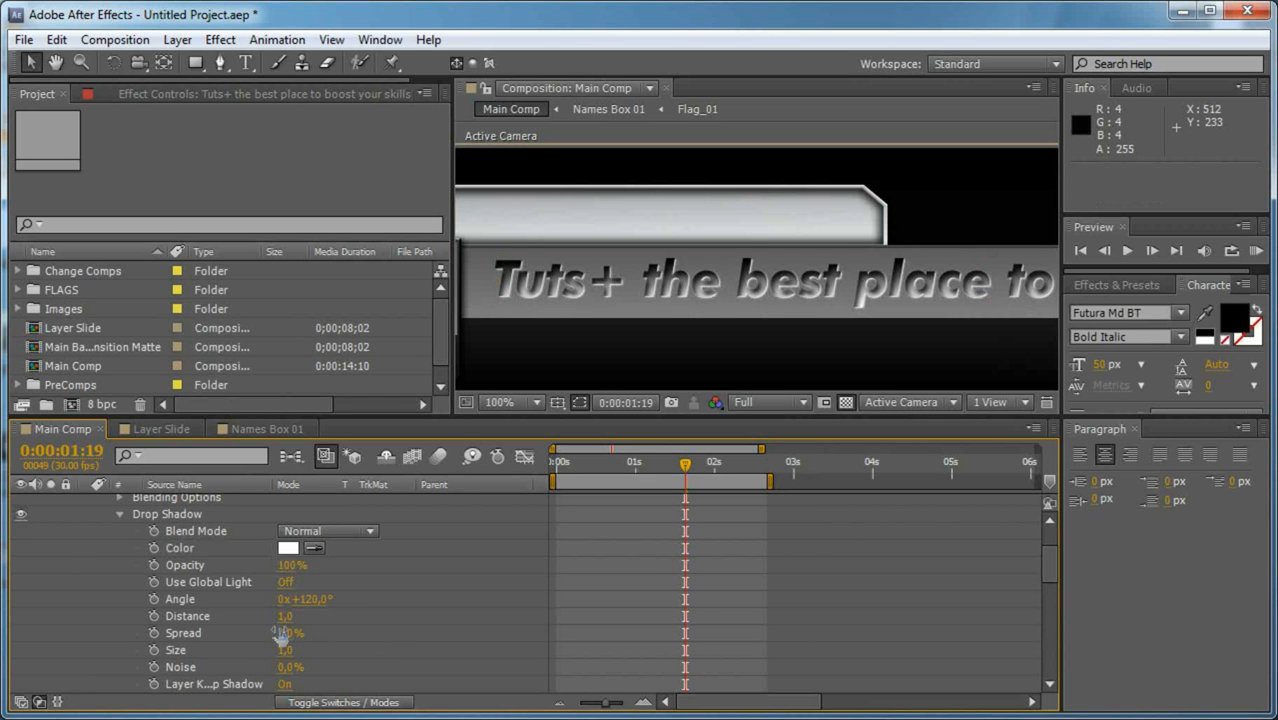
# Edit the title's Gradient Overlay colors to run from grey B2B2B2 at the first stop to white at the last.
pyautogui.scroll(-2, 276, 658)
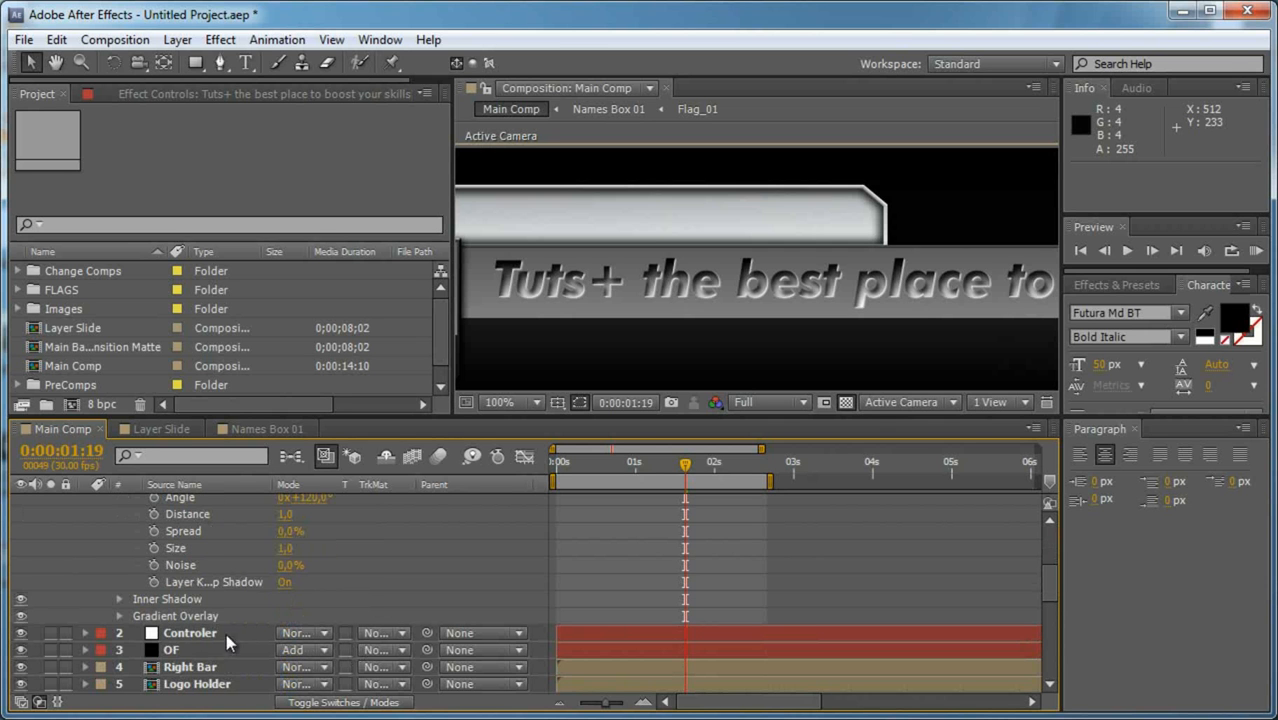
pyautogui.click(119, 615)
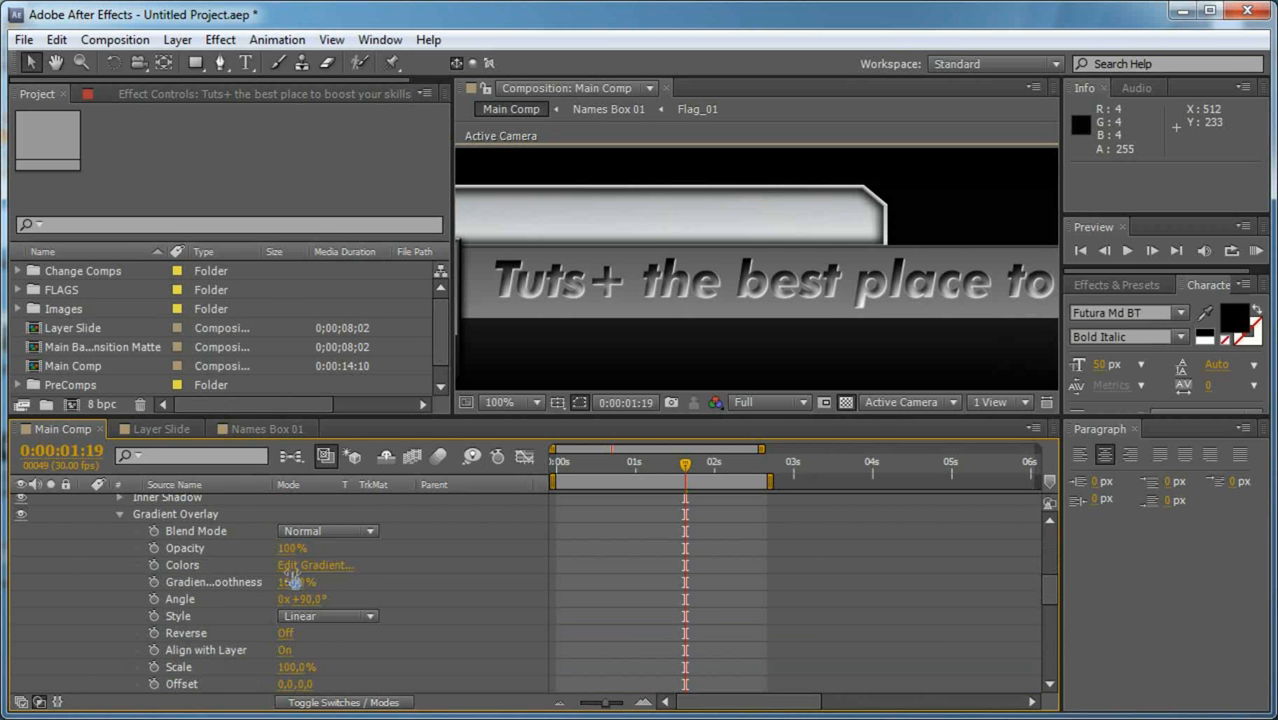
pyautogui.click(300, 565)
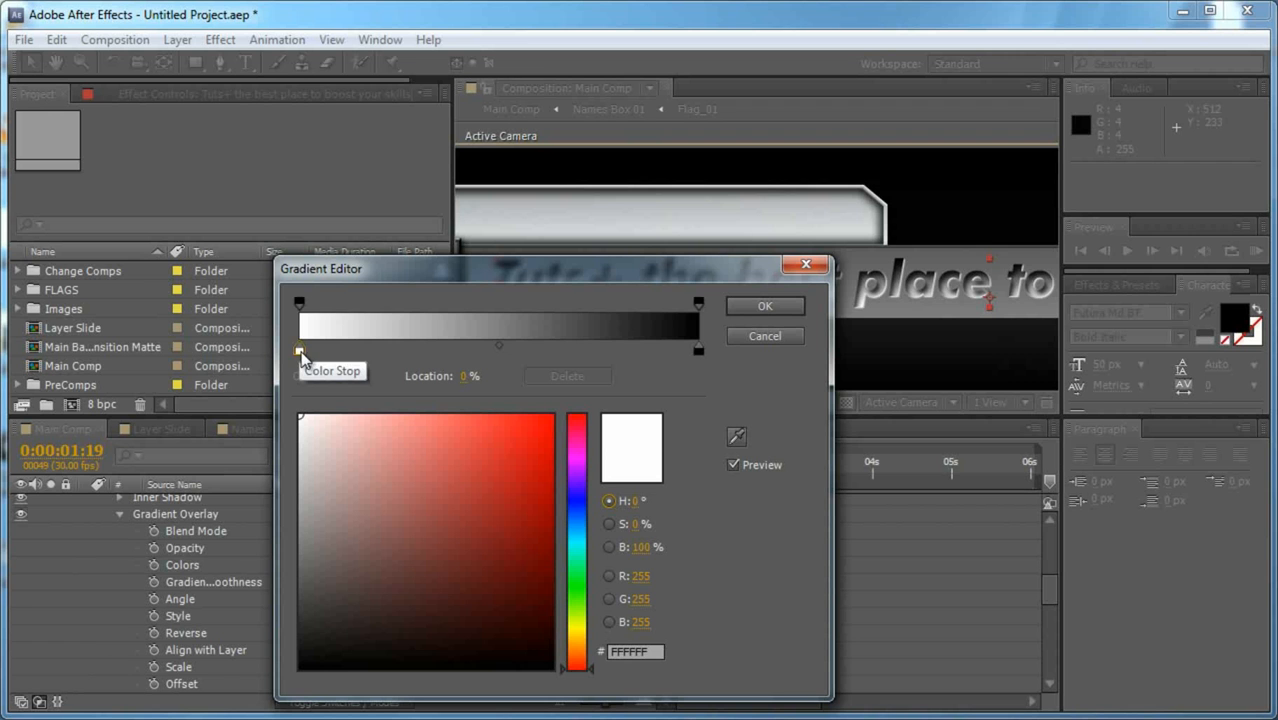
pyautogui.moveTo(305, 480); pyautogui.dragTo(285, 490)
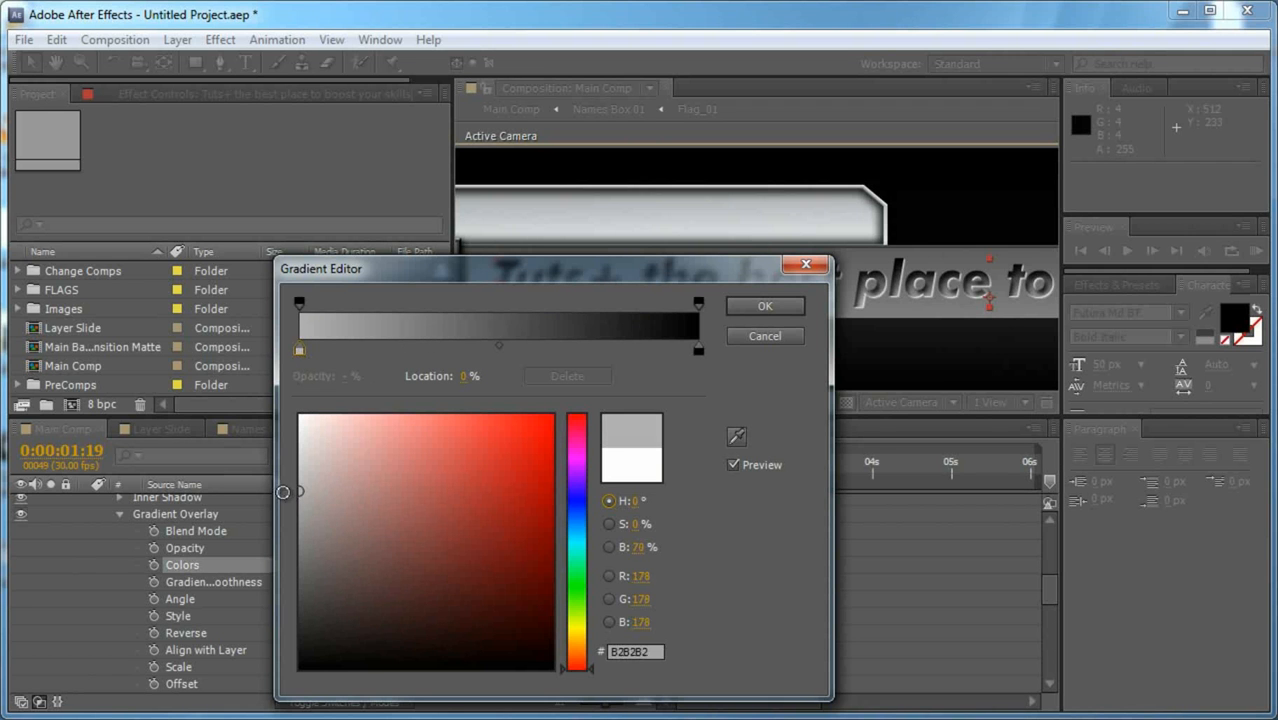
pyautogui.click(699, 350)
pyautogui.moveTo(302, 417); pyautogui.dragTo(266, 407)
pyautogui.click(756, 306)
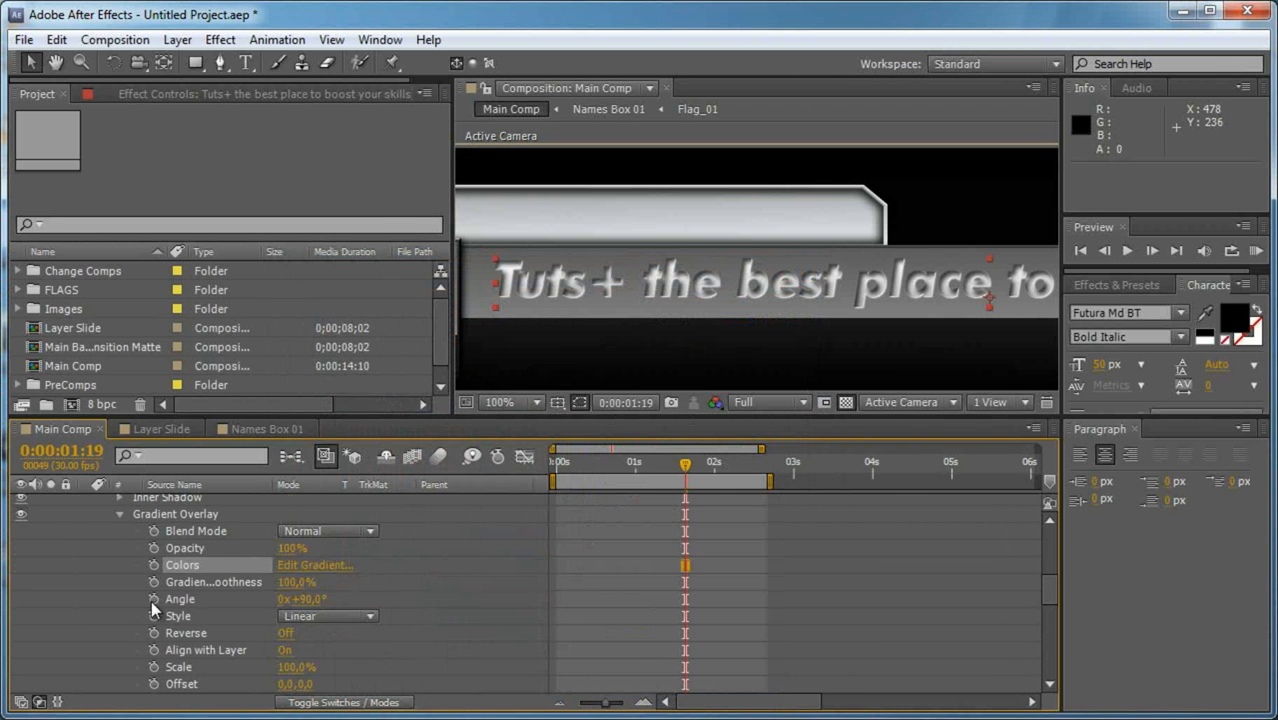
# Set the title's Inner Shadow distance to 3 and size to 2.
pyautogui.click(119, 548)
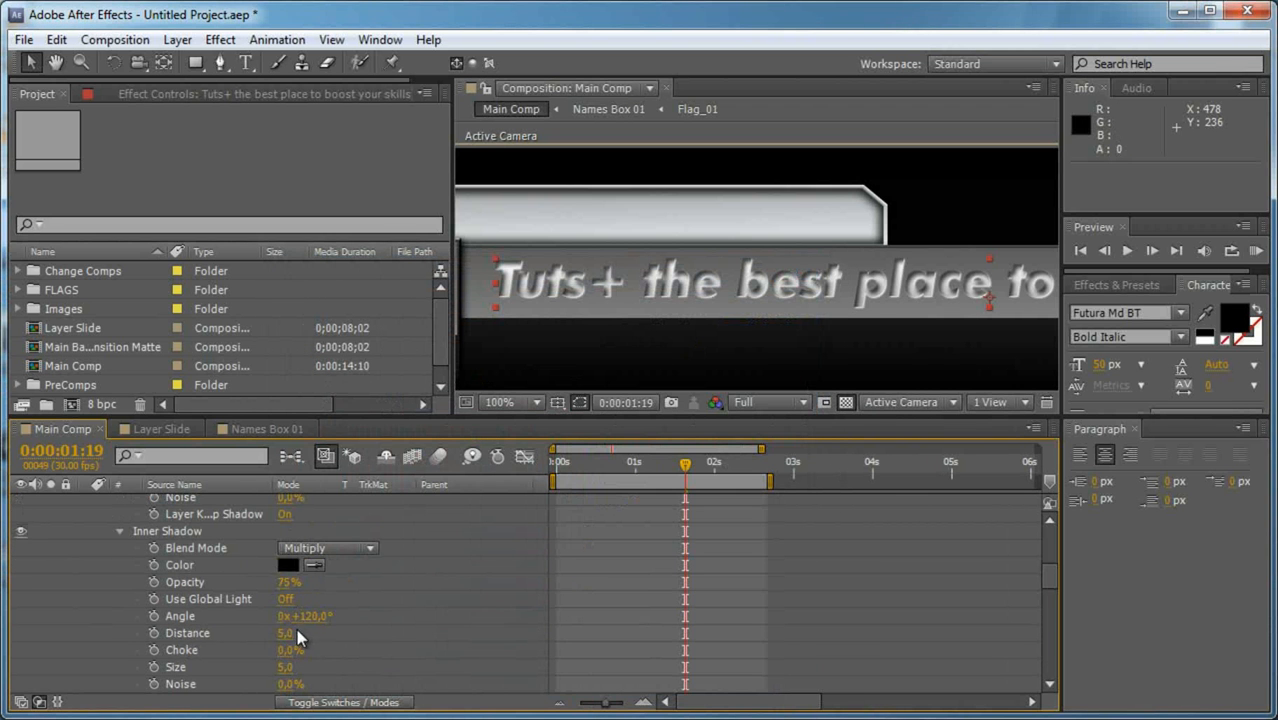
pyautogui.moveTo(285, 633); pyautogui.dragTo(293, 650)
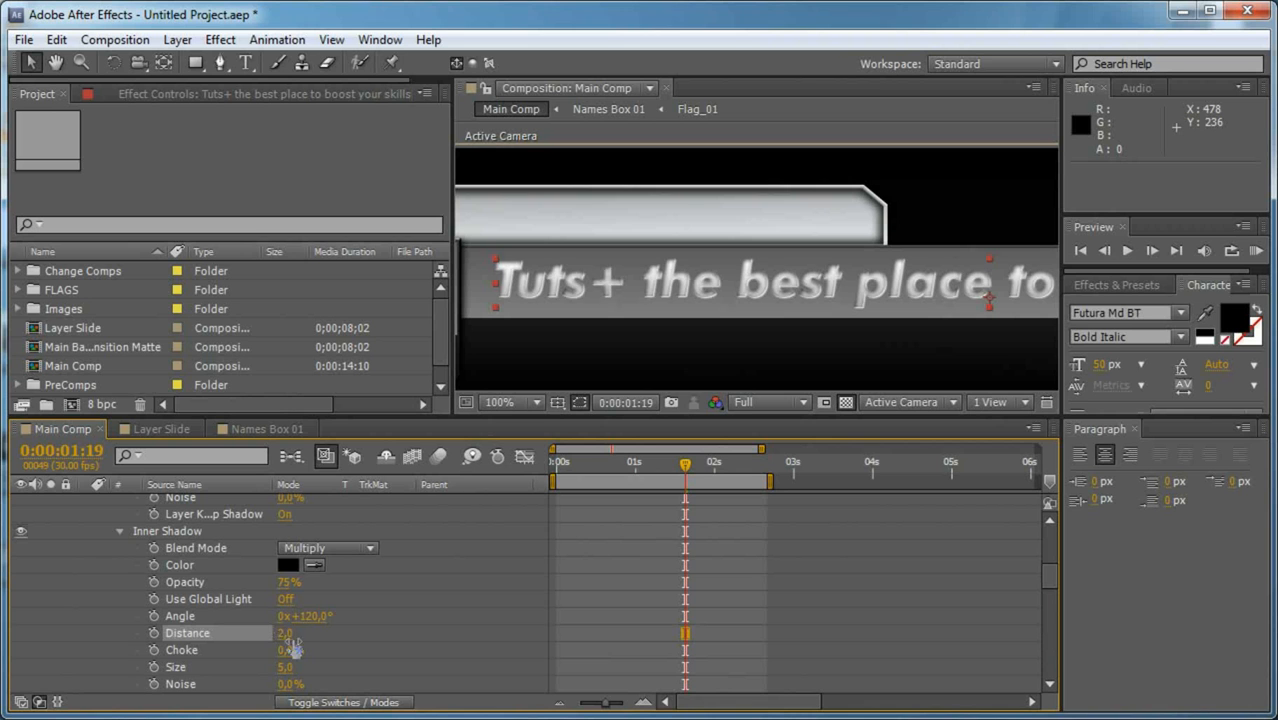
pyautogui.write('3')
pyautogui.click(322, 674)
pyautogui.click(286, 668)
pyautogui.write('2')
pyautogui.click(340, 672)
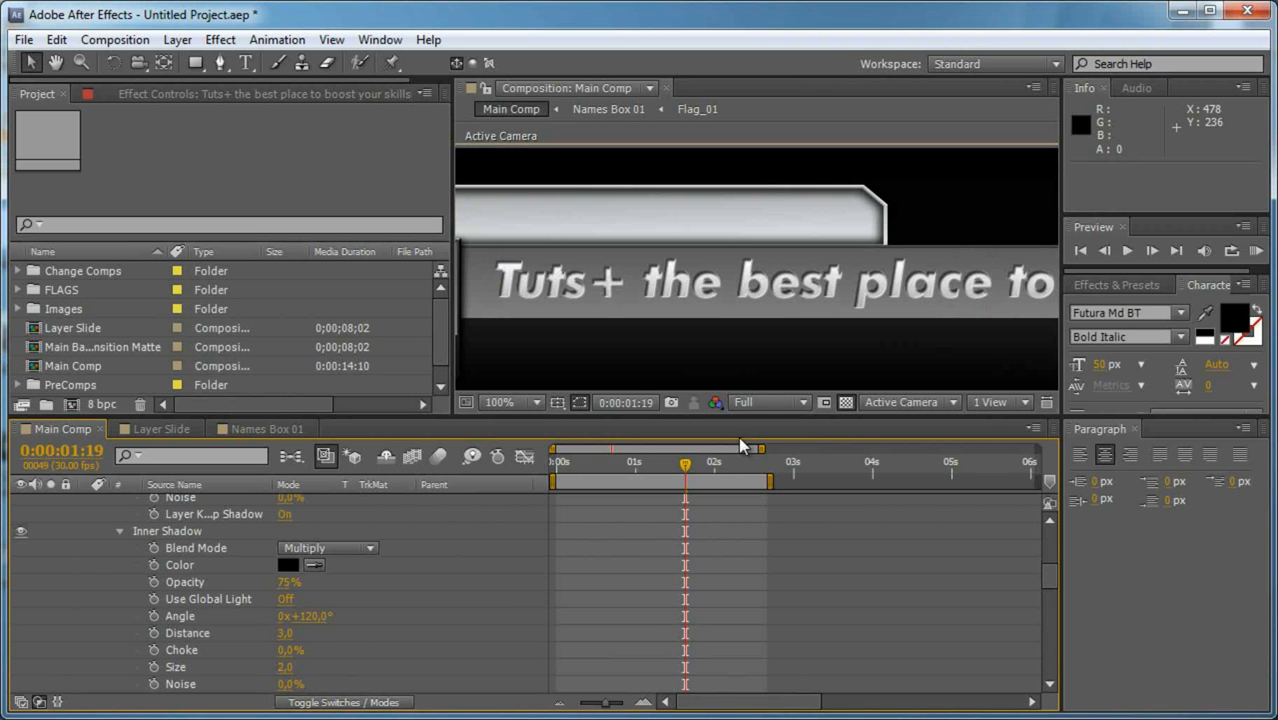
pyautogui.scroll(-1, 798, 300)
pyautogui.scroll(1, 888, 274)
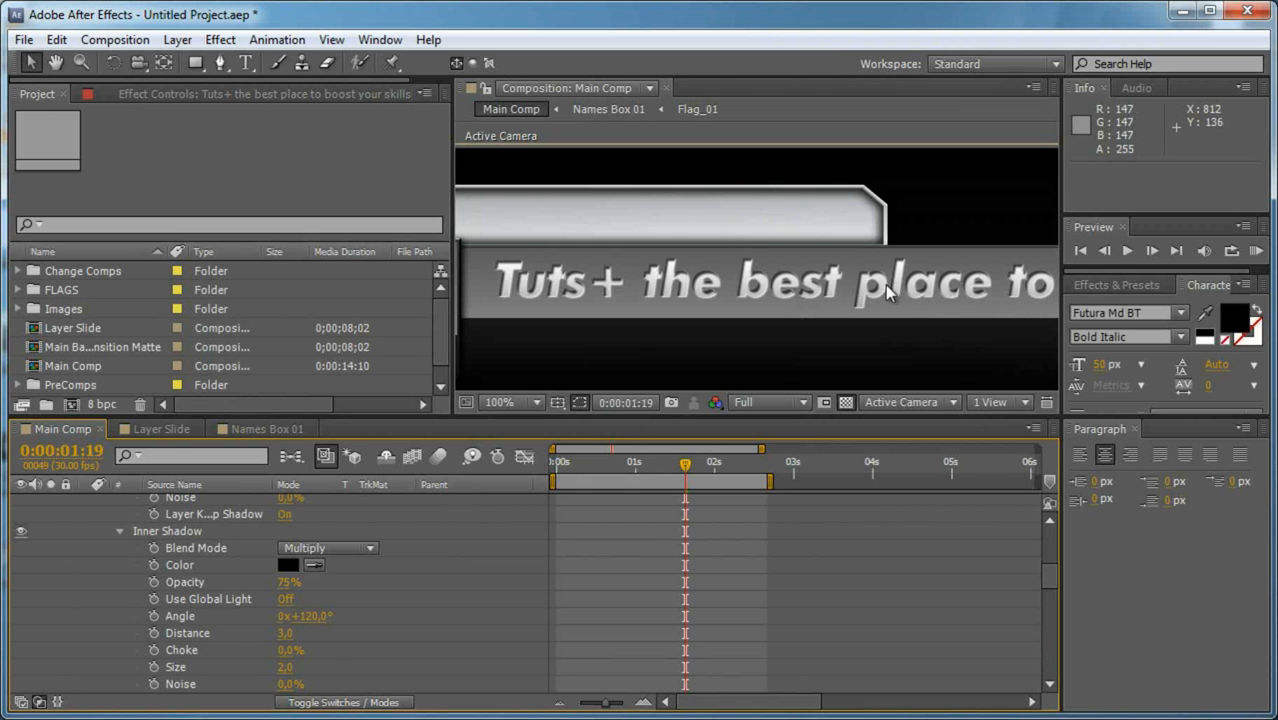
pyautogui.scroll(5, 232, 539)
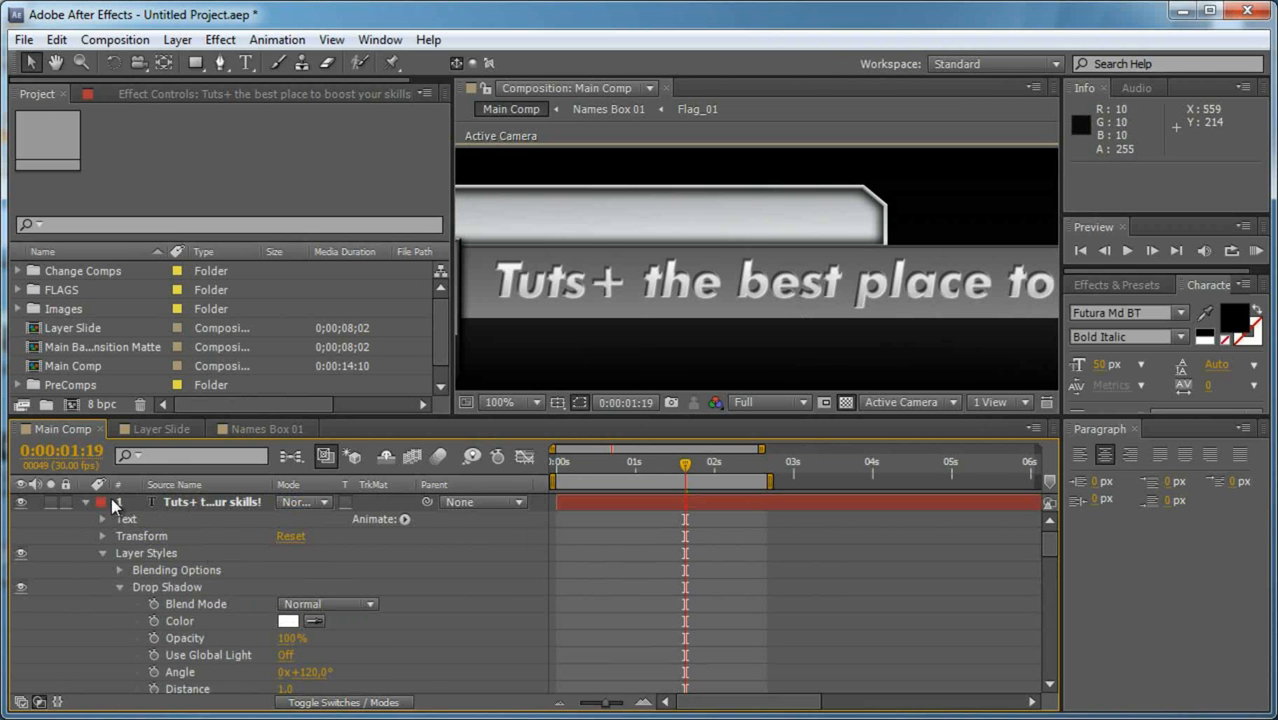
# Open the Logo Holder precomp from Main Comp at 0:00:01:00 and place logo_aetuts.png as its top layer.
pyautogui.click(85, 502)
pyautogui.click(633, 465)
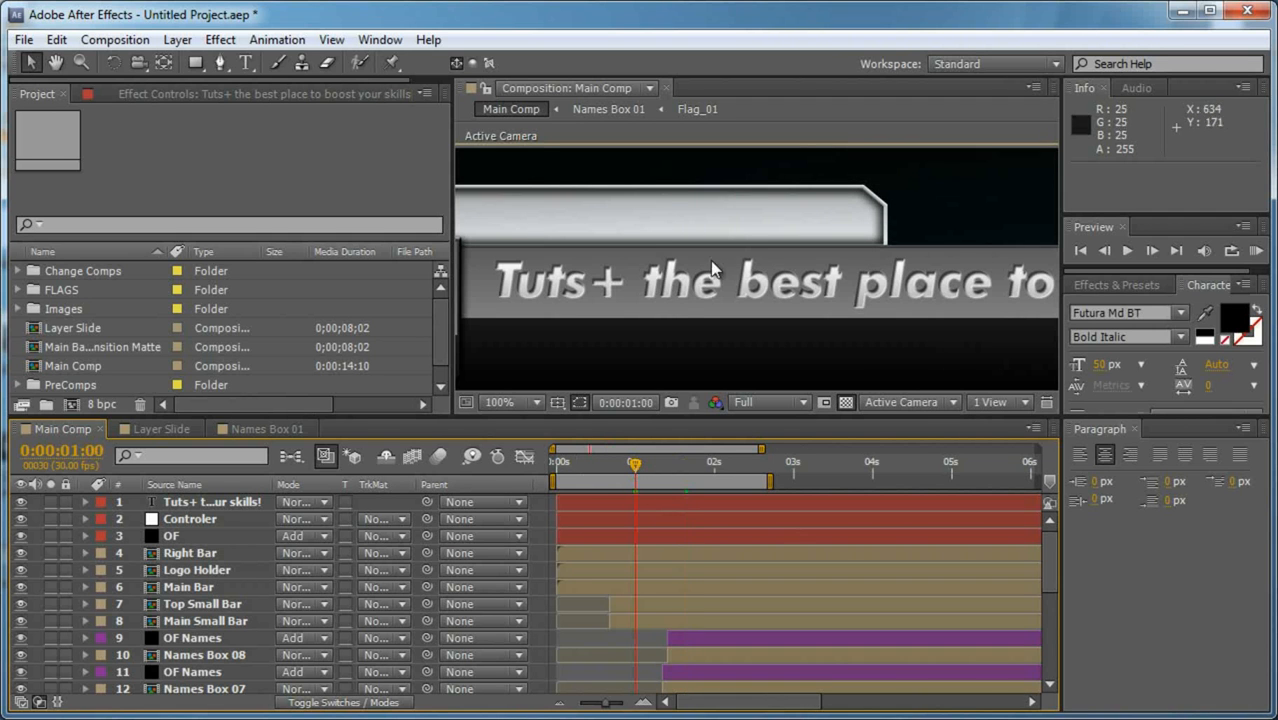
pyautogui.scroll(-1, 69, 340)
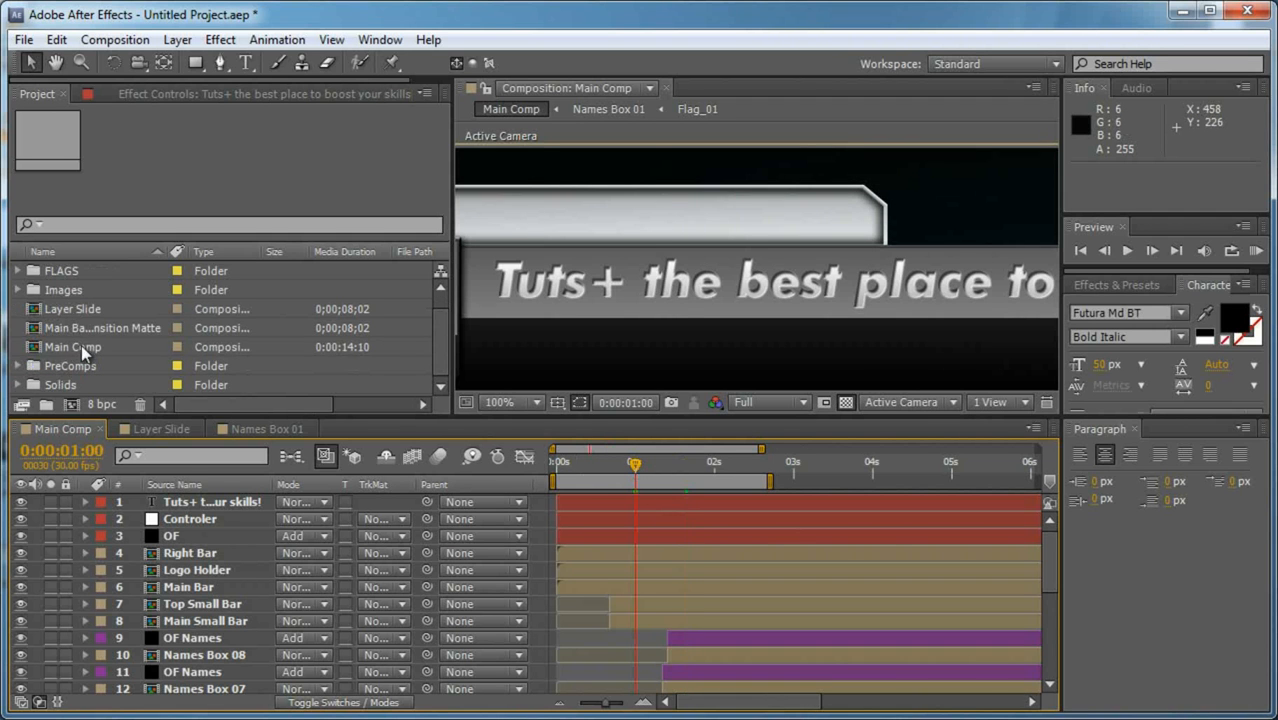
pyautogui.click(19, 290)
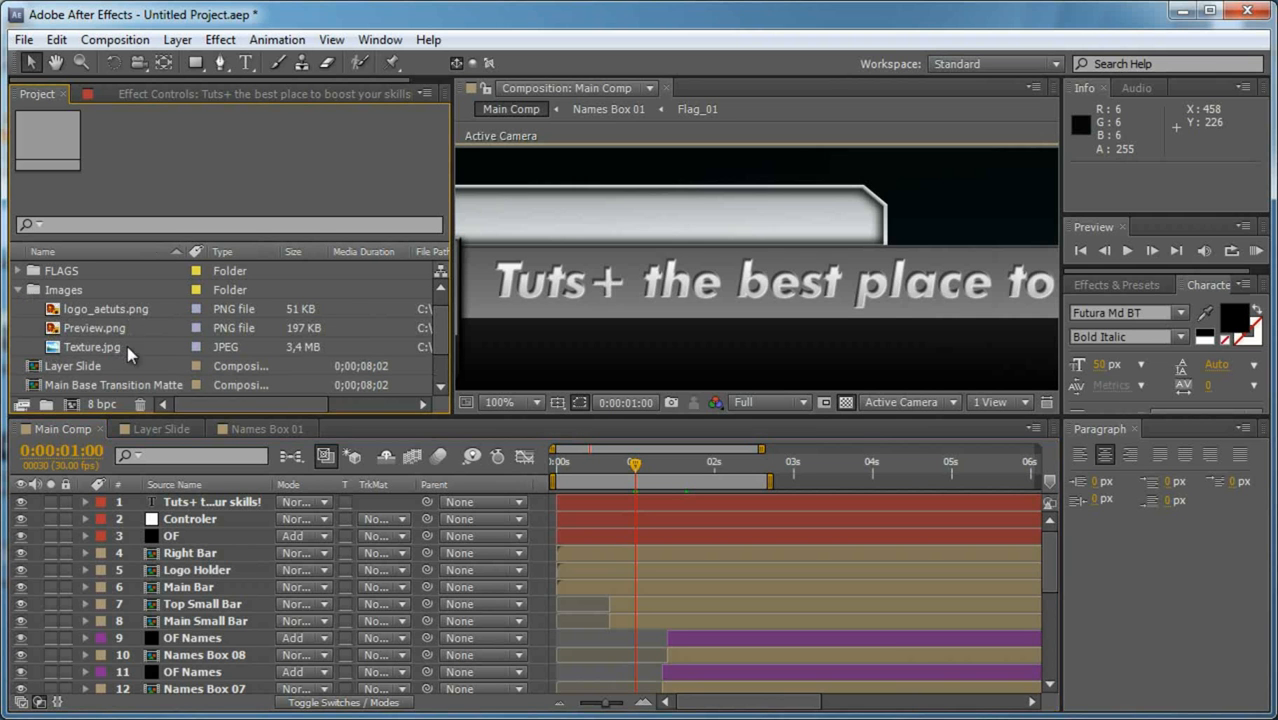
pyautogui.doubleClick(220, 571)
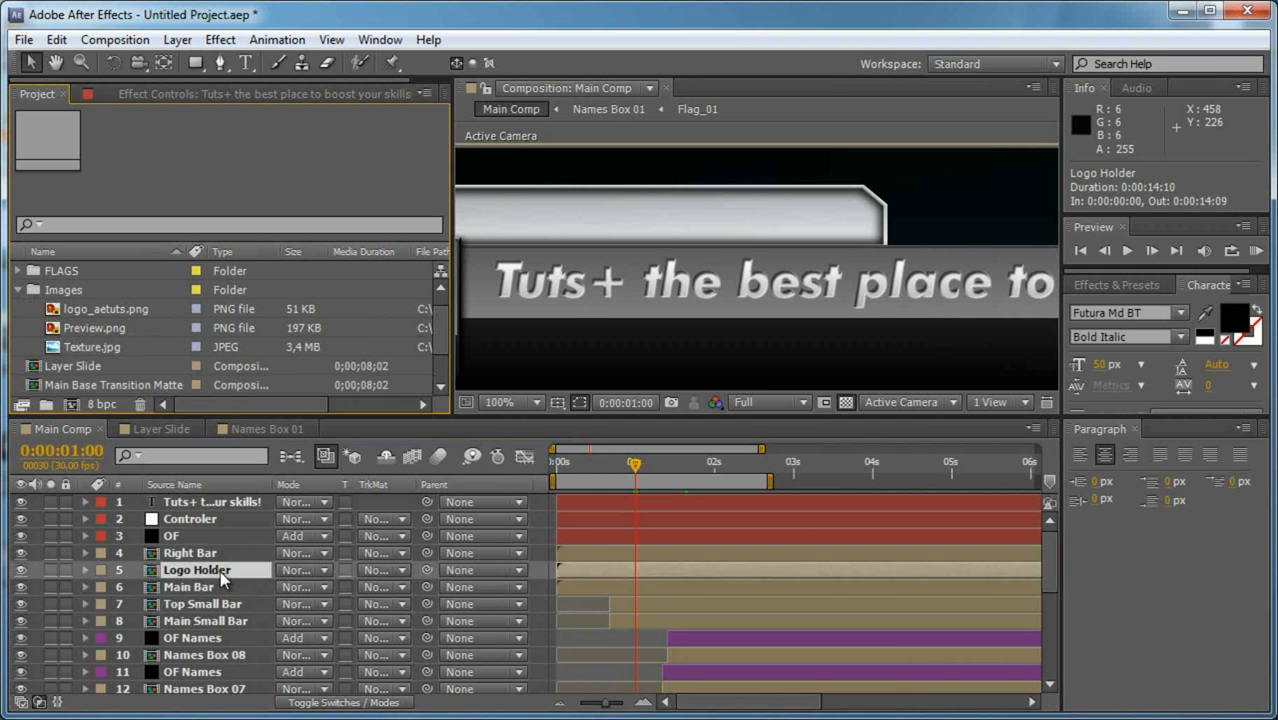
pyautogui.moveTo(104, 303); pyautogui.dragTo(230, 495)
# Scale the aetuts logo to 15% and move it onto the logo holder base.
pyautogui.press('s')
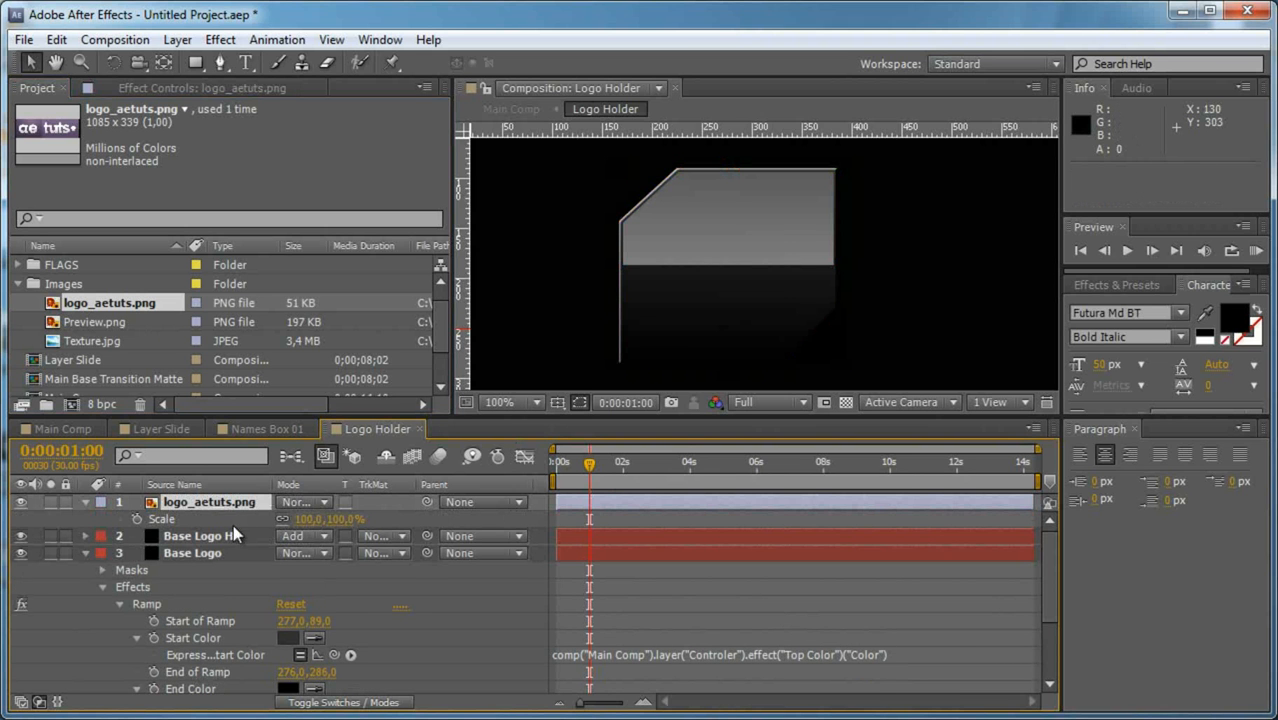
pyautogui.moveTo(343, 530); pyautogui.dragTo(280, 526)
pyautogui.press(',')
pyautogui.press(',')
pyautogui.press(',')
pyautogui.press(',')
pyautogui.moveTo(940, 358); pyautogui.dragTo(772, 273)
pyautogui.moveTo(337, 521); pyautogui.dragTo(320, 521)
pyautogui.click(435, 519)
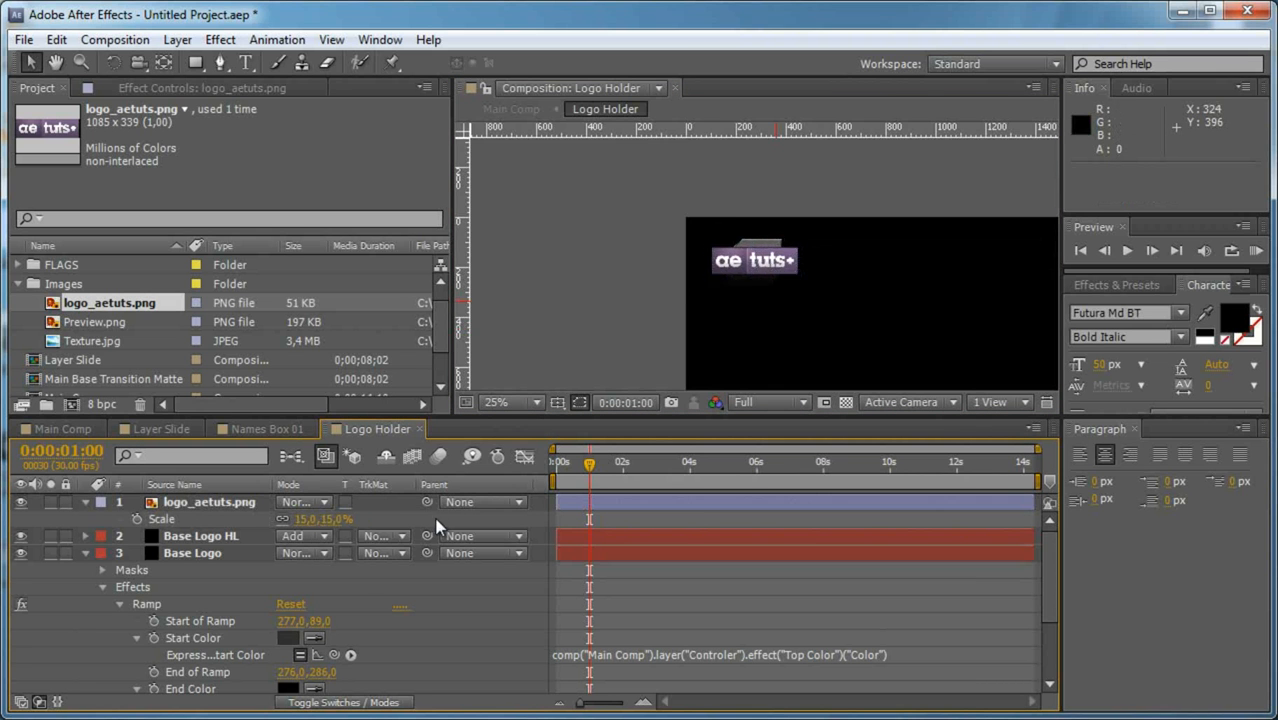
# Nudge the logo on its base to position 275, 184.5 and check its placement in Main Comp.
pyautogui.scroll(4, 775, 272)
pyautogui.click(214, 502)
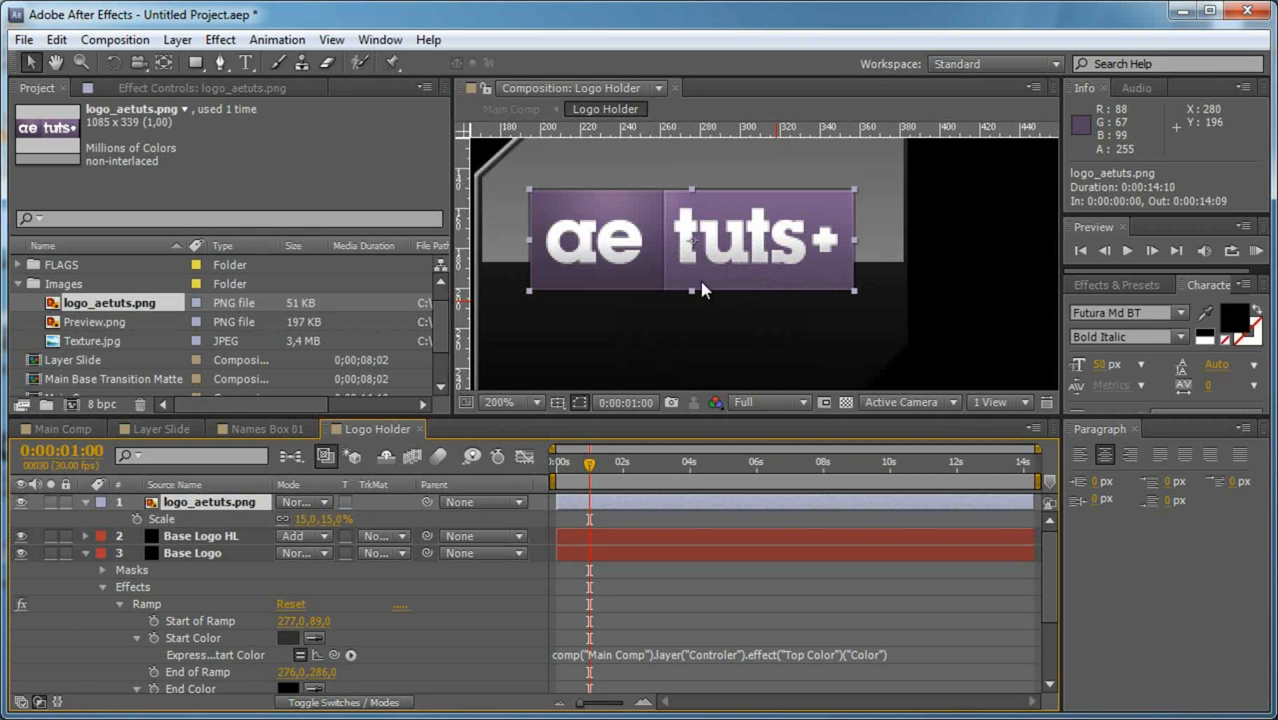
pyautogui.moveTo(795, 255); pyautogui.dragTo(793, 272)
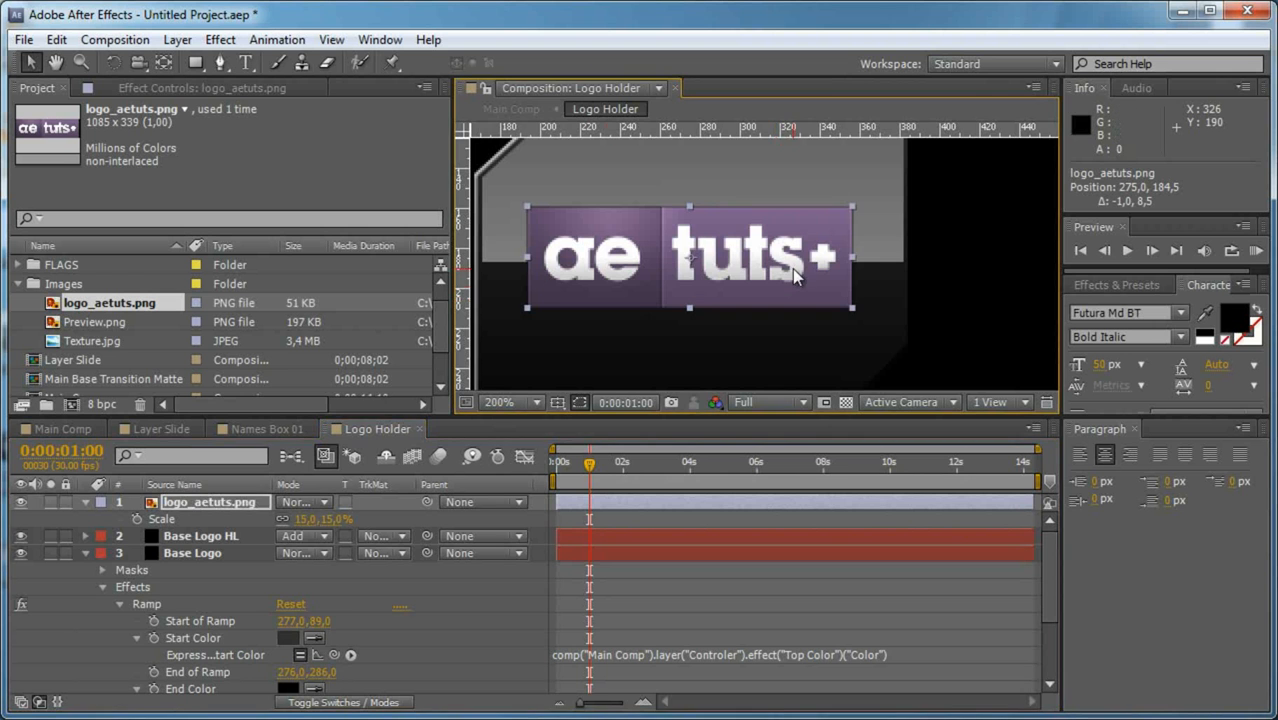
pyautogui.click(74, 429)
pyautogui.press('`')
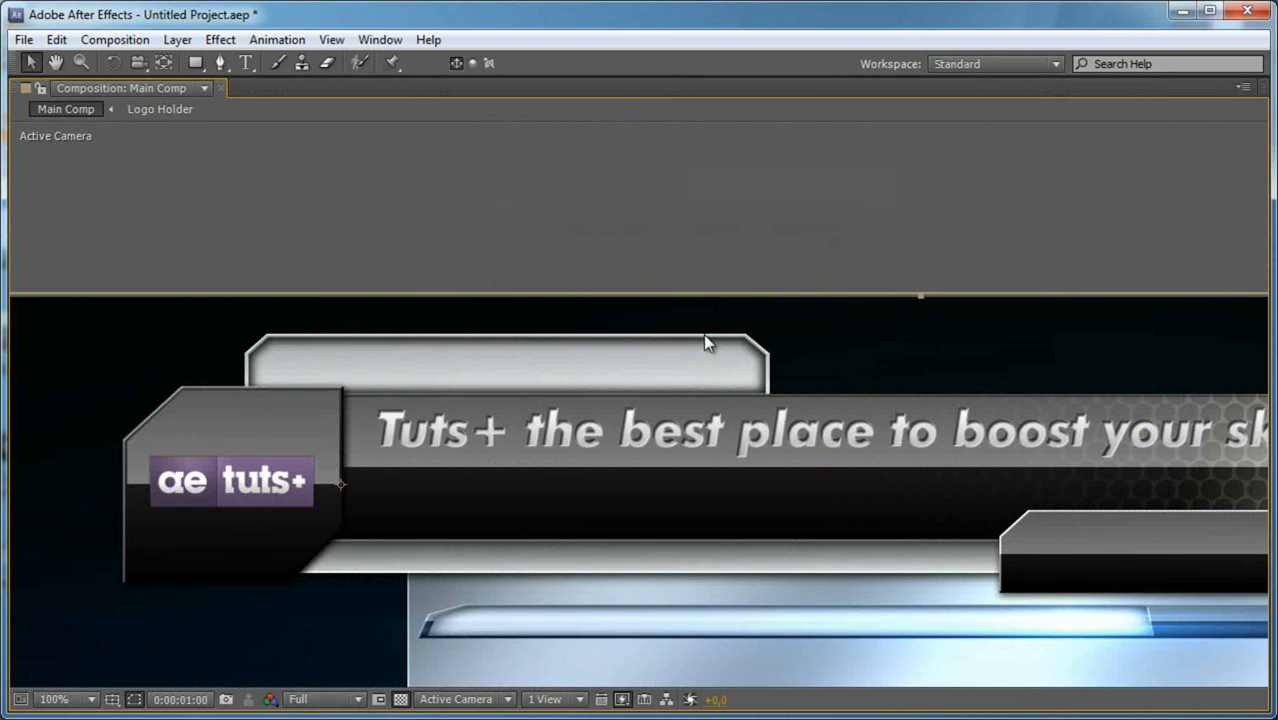
pyautogui.scroll(-2, 703, 333)
pyautogui.press('`')
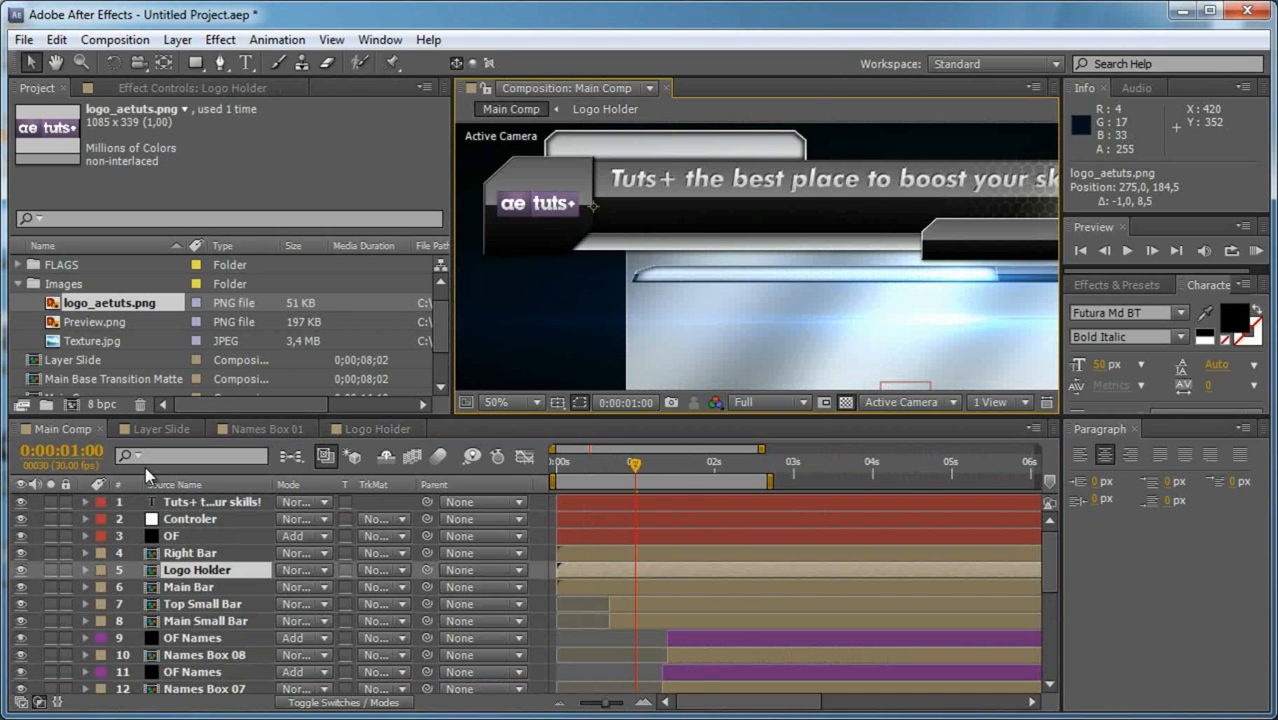
# Duplicate the logo in Logo Holder and apply Fast Blur with a Blurriness of 105 to the lower copy.
pyautogui.click(384, 431)
pyautogui.click(190, 502)
pyautogui.hotkey('ctrl', 'd')
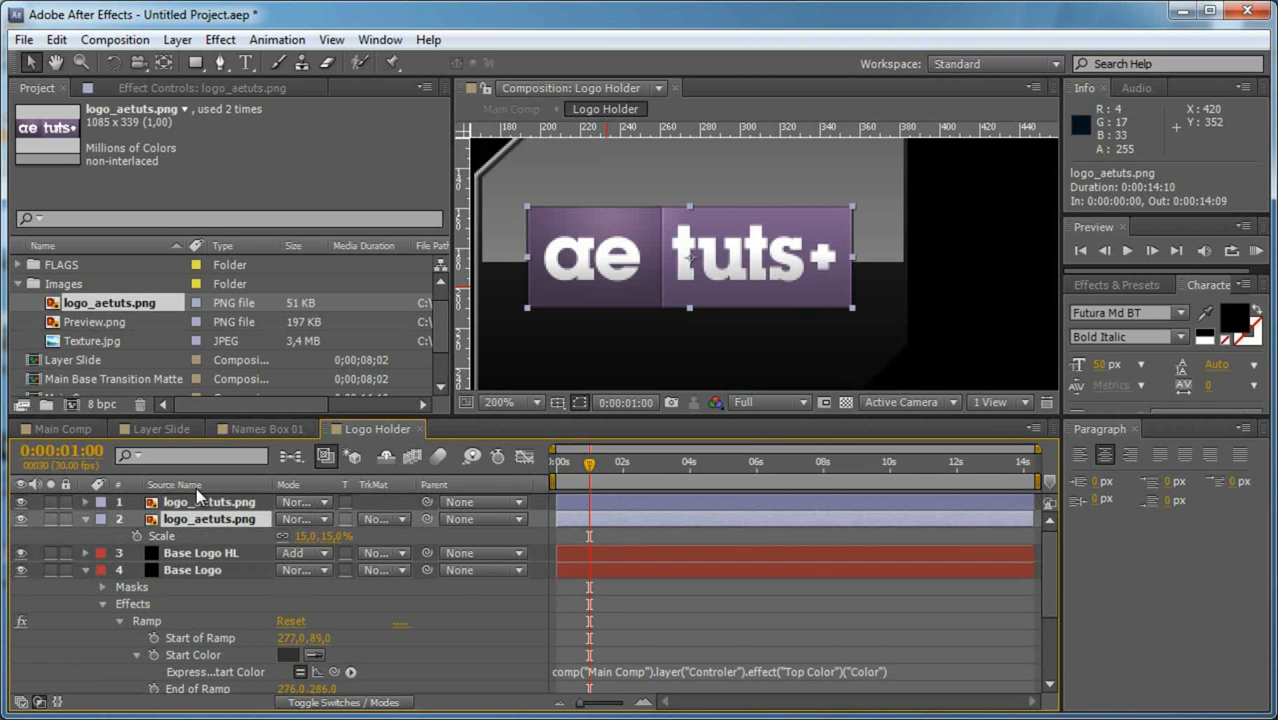
pyautogui.click(220, 40)
pyautogui.moveTo(400, 181)
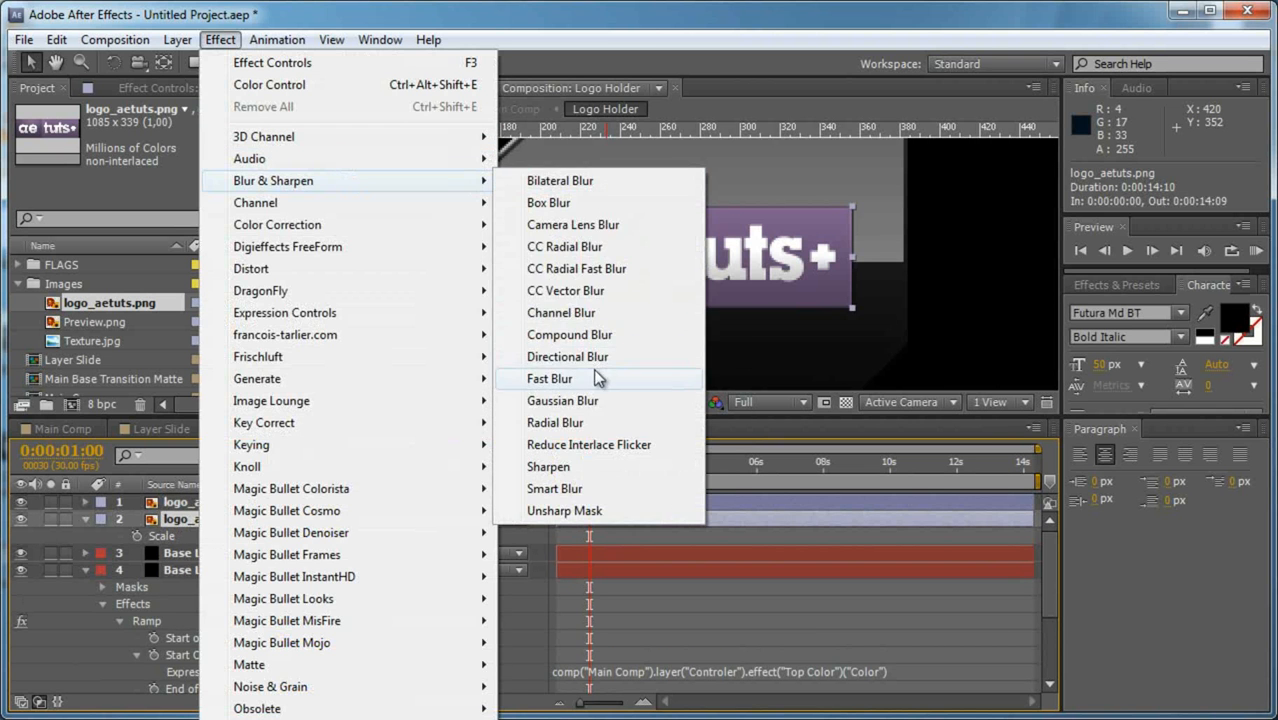
pyautogui.click(598, 379)
pyautogui.moveTo(252, 161); pyautogui.dragTo(297, 160)
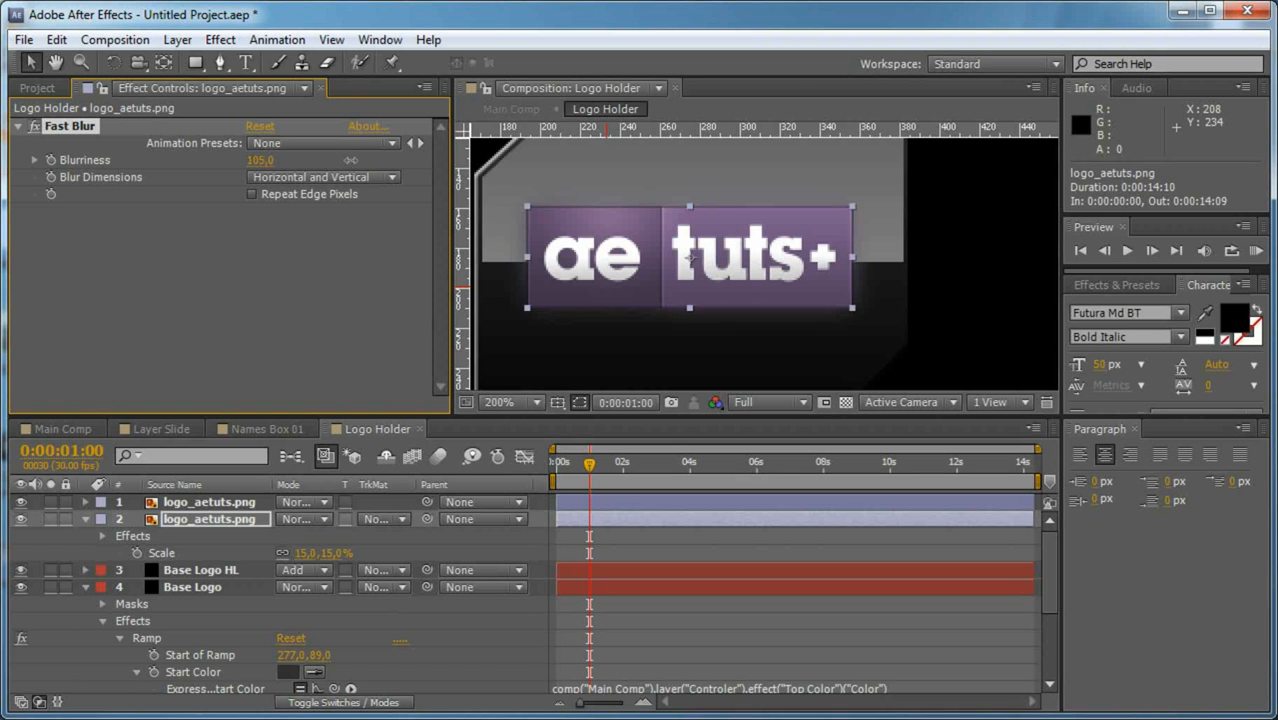
# Set the blurred logo copy to Add blend mode, then duplicate it with a higher Fast Blur Blurriness for a wider glow.
pyautogui.click(310, 522)
pyautogui.click(381, 376)
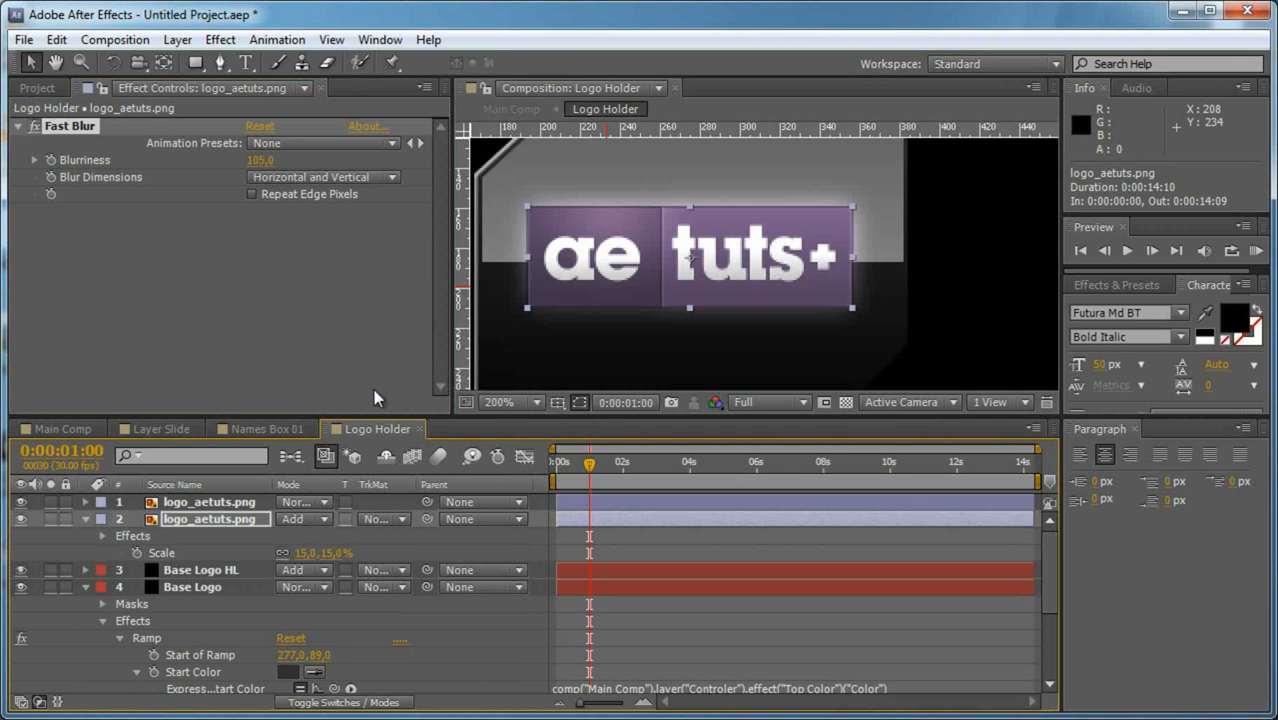
pyautogui.hotkey('ctrl', 'd')
pyautogui.moveTo(258, 161); pyautogui.dragTo(511, 160)
# Examine the glowing logo in Main Comp at a larger view and inspect the full leaderboard at 0:00:02:03.
pyautogui.click(63, 428)
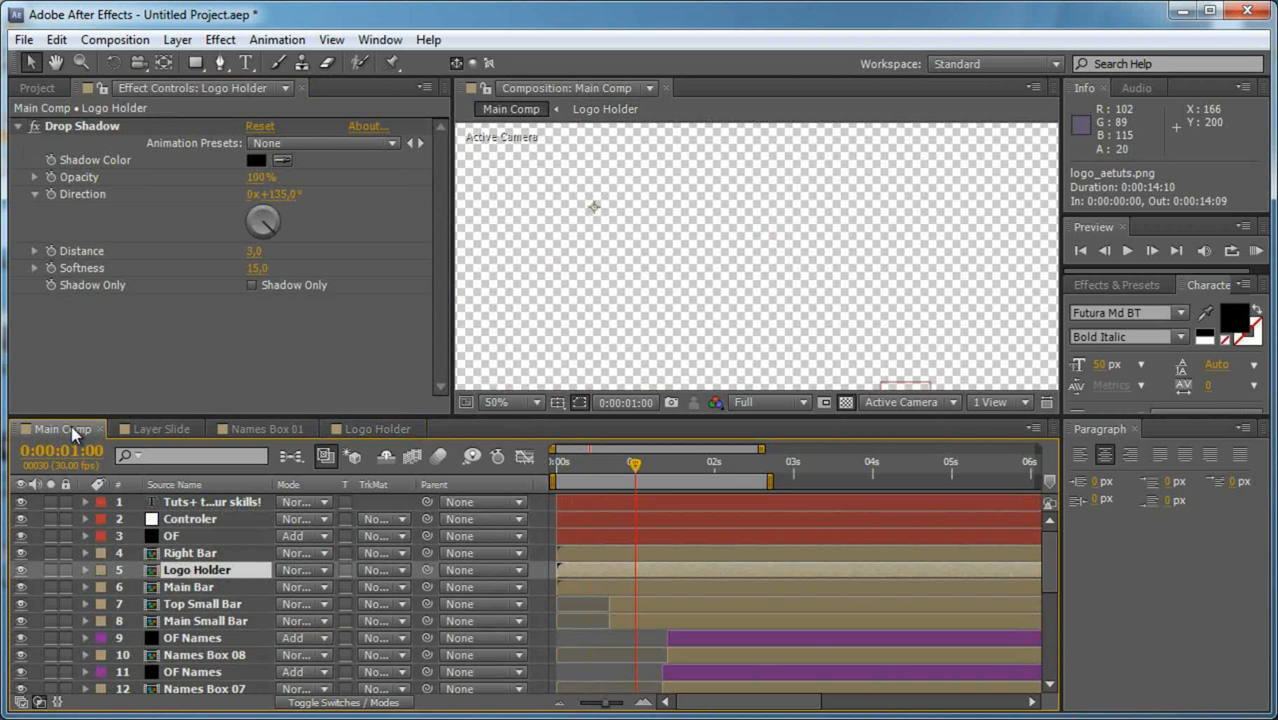
pyautogui.press('`')
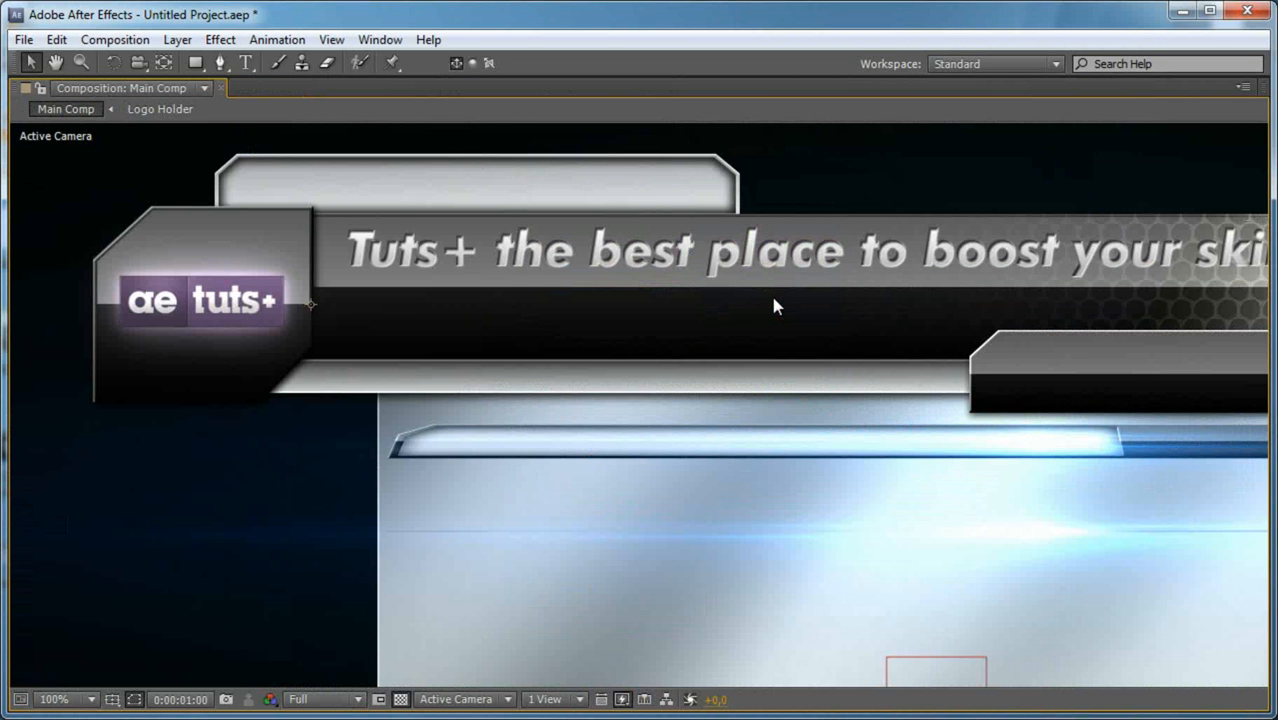
pyautogui.press(',')
pyautogui.moveTo(893, 516); pyautogui.dragTo(859, 357)
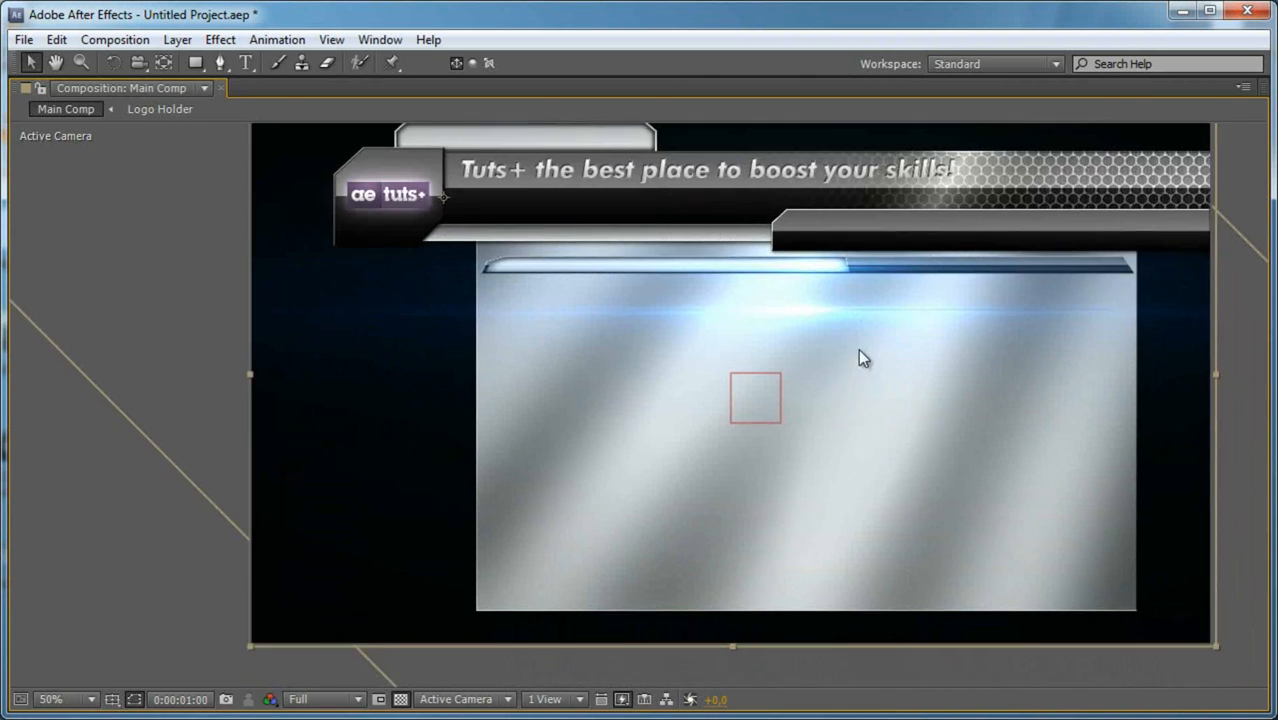
pyautogui.press('`')
pyautogui.click(726, 474)
pyautogui.press(',')
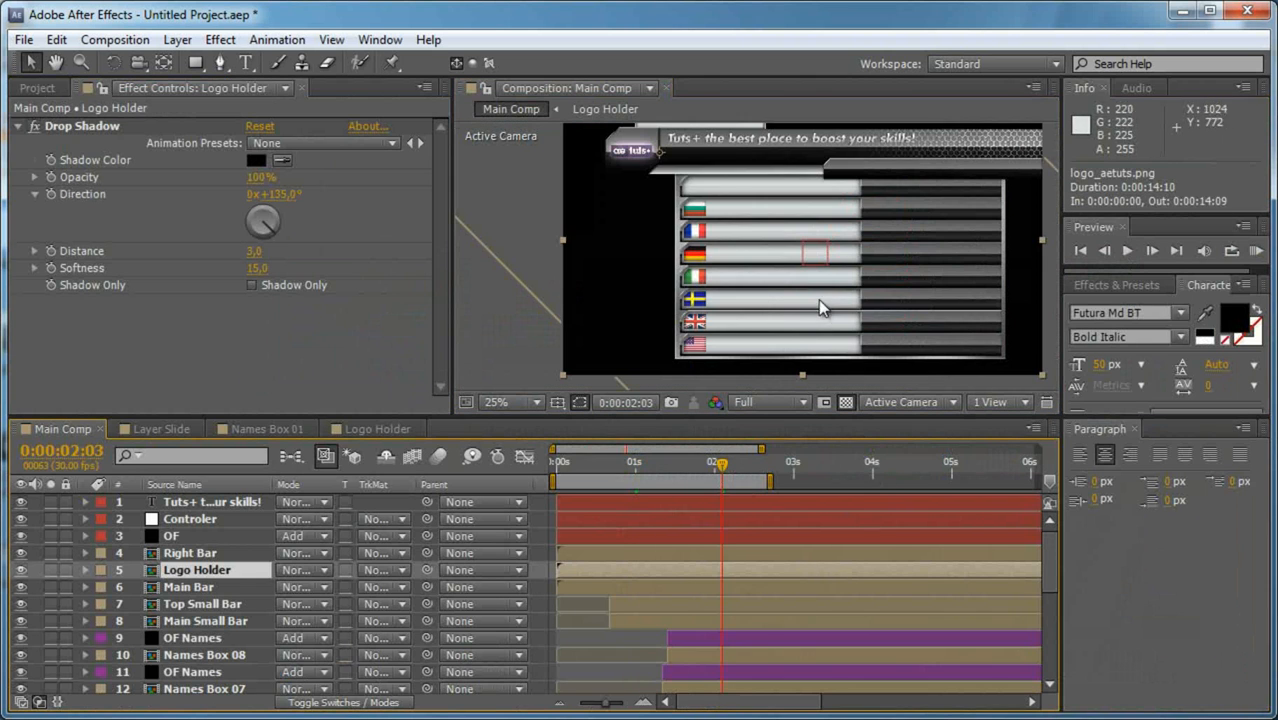
# Deselect the layers, enlarge the composition viewer by resizing its neighbouring panels, and move the current time to 0:00:01:26.
pyautogui.click(535, 612)
pyautogui.scroll(-1, 878, 162)
pyautogui.moveTo(867, 174); pyautogui.dragTo(844, 188)
pyautogui.scroll(1, 841, 229)
pyautogui.moveTo(862, 277); pyautogui.dragTo(818, 271)
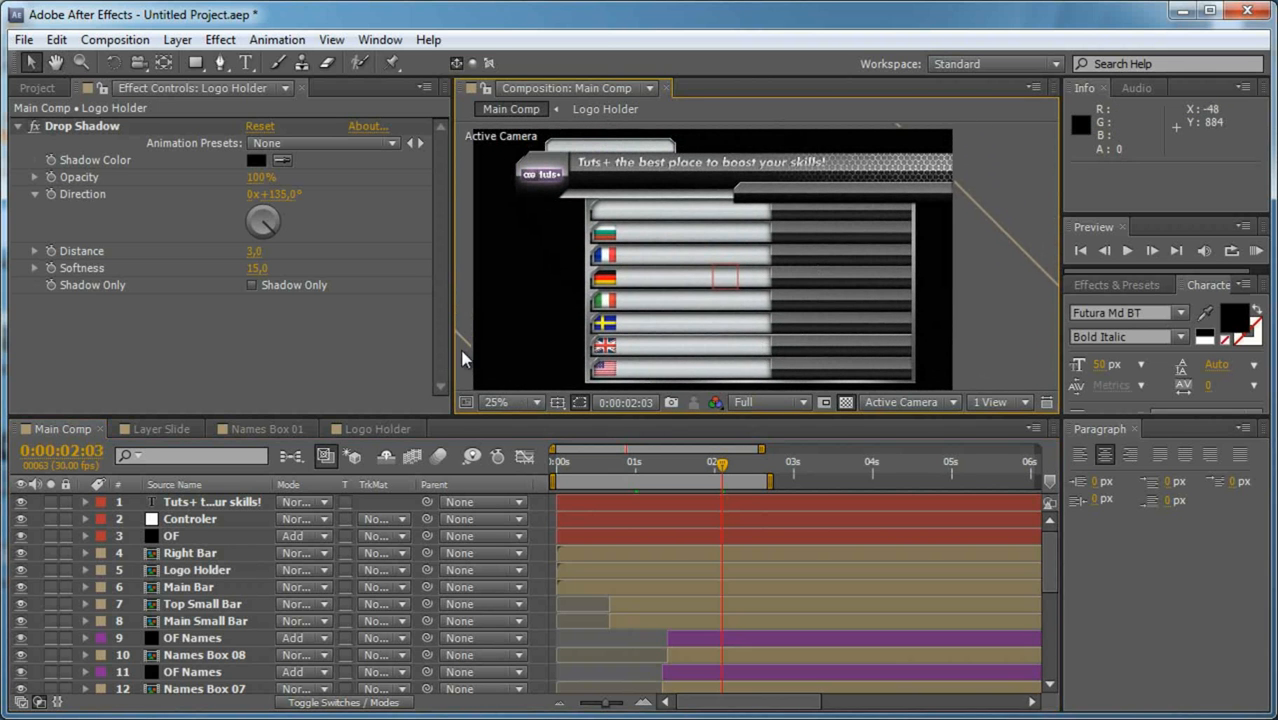
pyautogui.moveTo(451, 348); pyautogui.dragTo(372, 375)
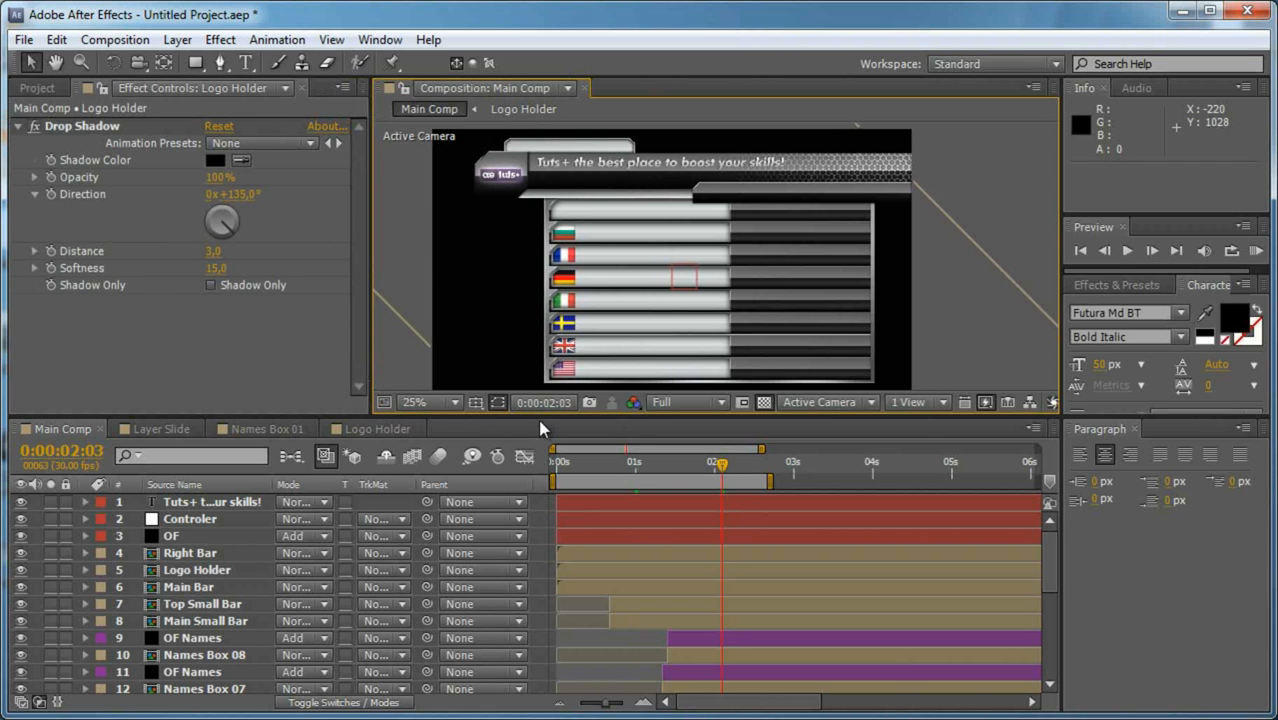
pyautogui.moveTo(539, 416); pyautogui.dragTo(539, 499)
pyautogui.scroll(2, 628, 343)
pyautogui.scroll(-2, 628, 341)
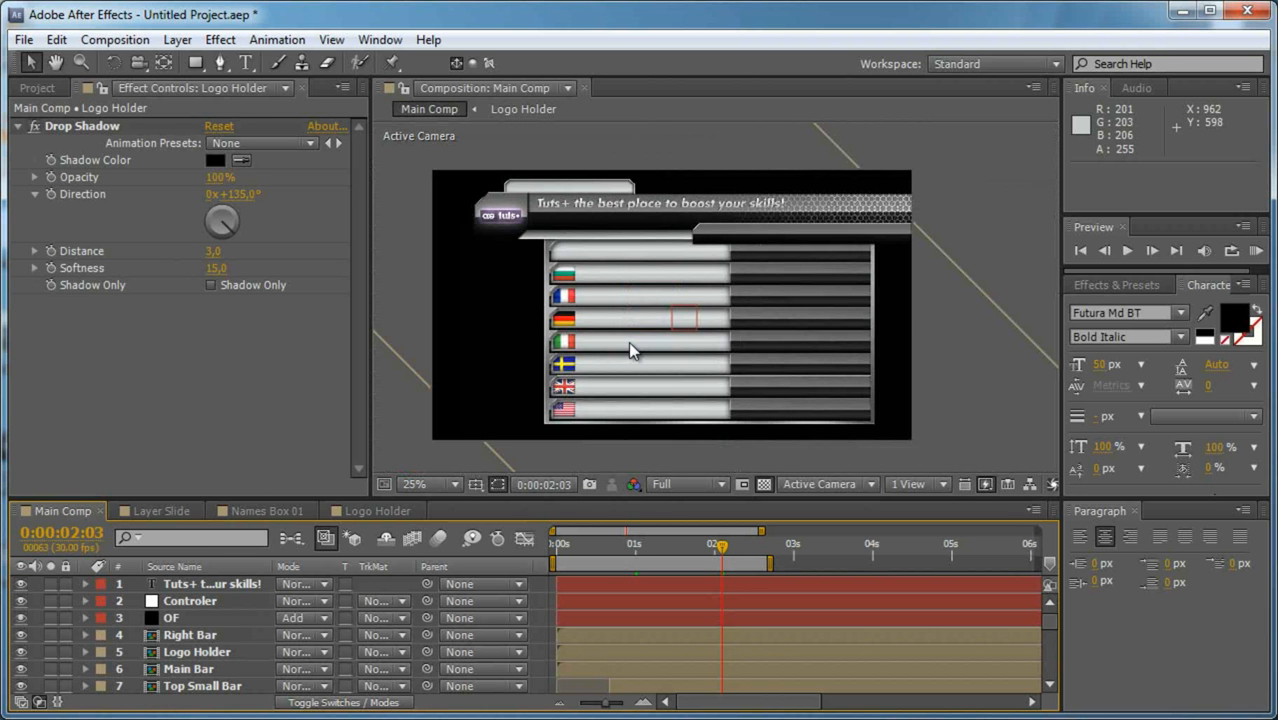
pyautogui.moveTo(697, 557); pyautogui.dragTo(708, 585)
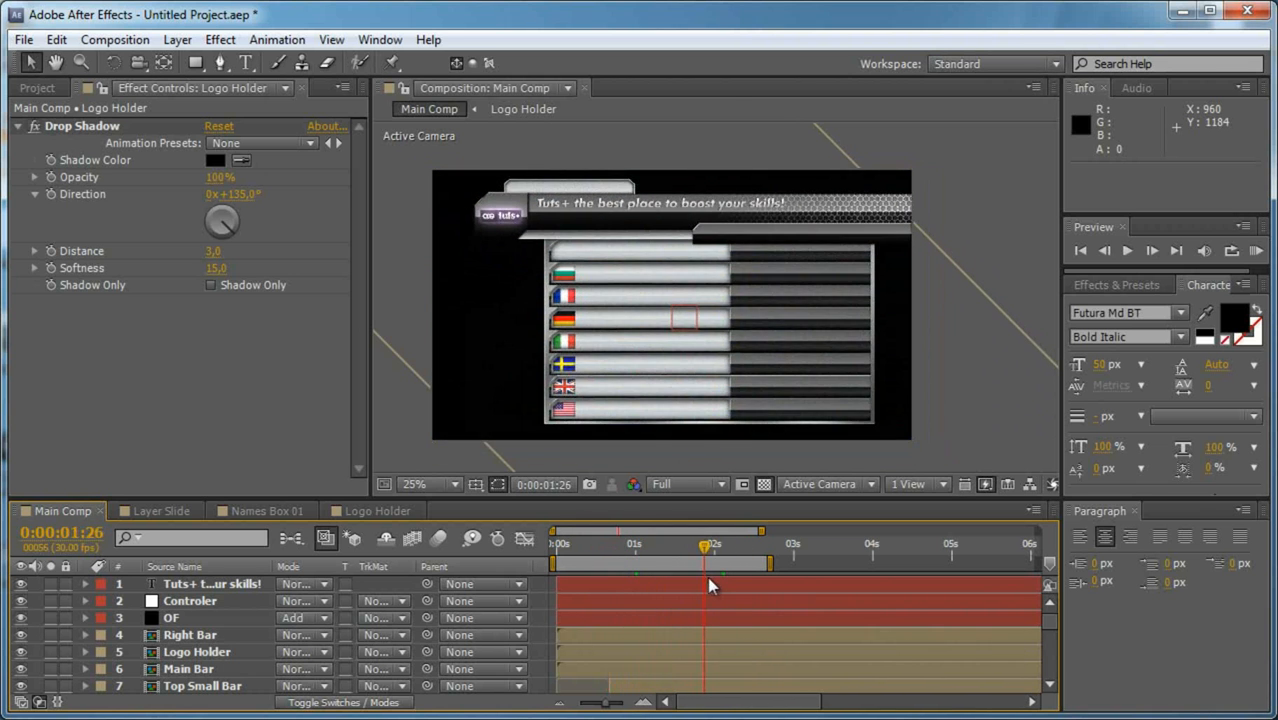